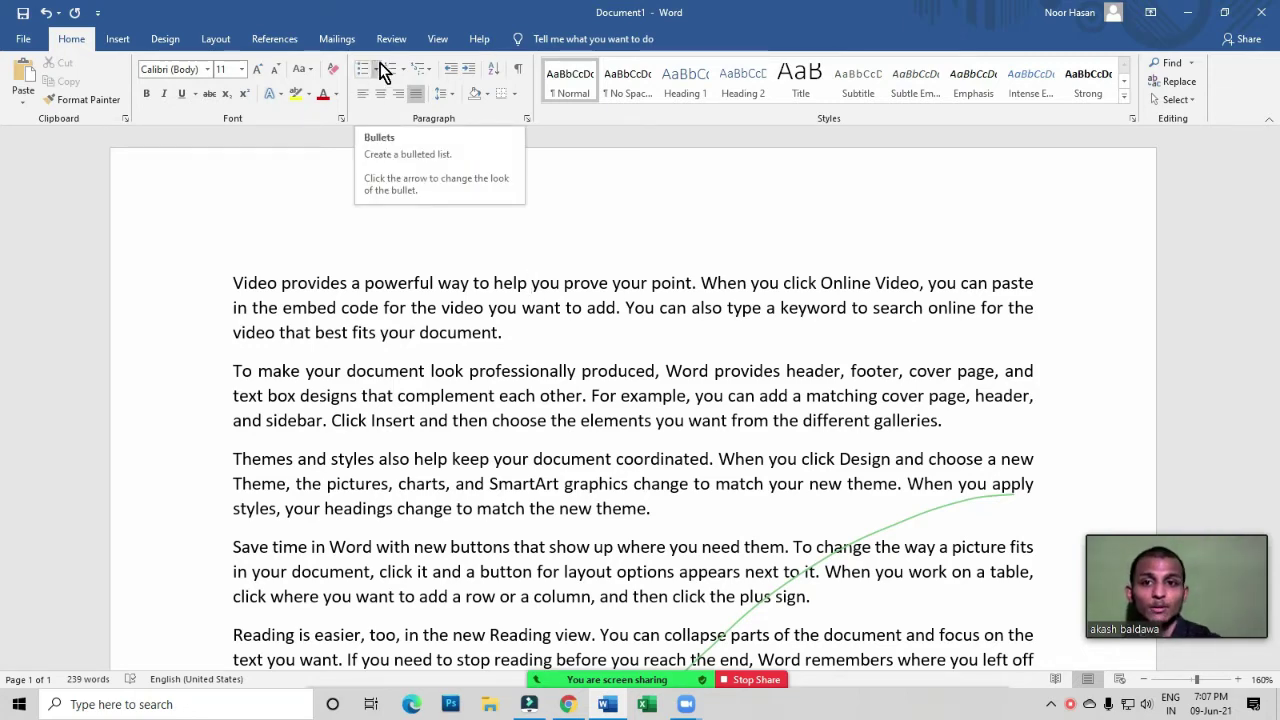
Start a bulleted list on the empty line below the document's last paragraph
scroll(416, 551, "down", 5)
scroll(280, 270, "up", 3)
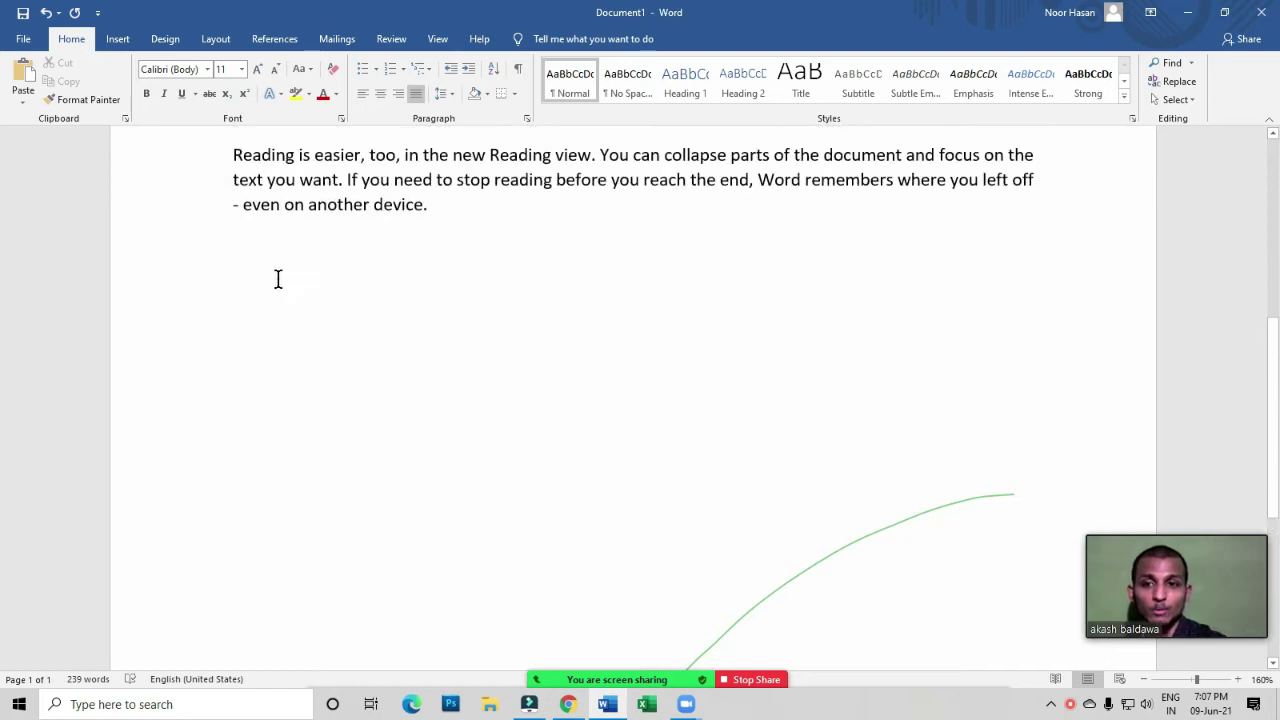
left_click(276, 270)
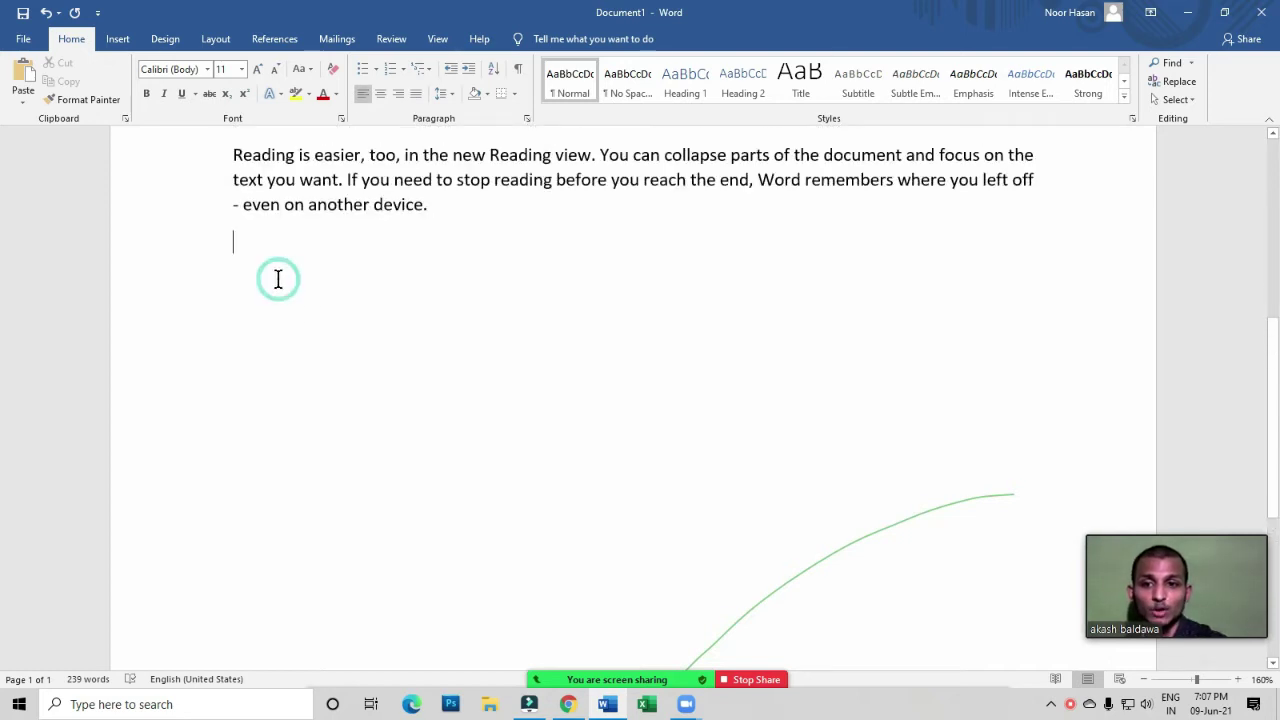
left_click(362, 75)
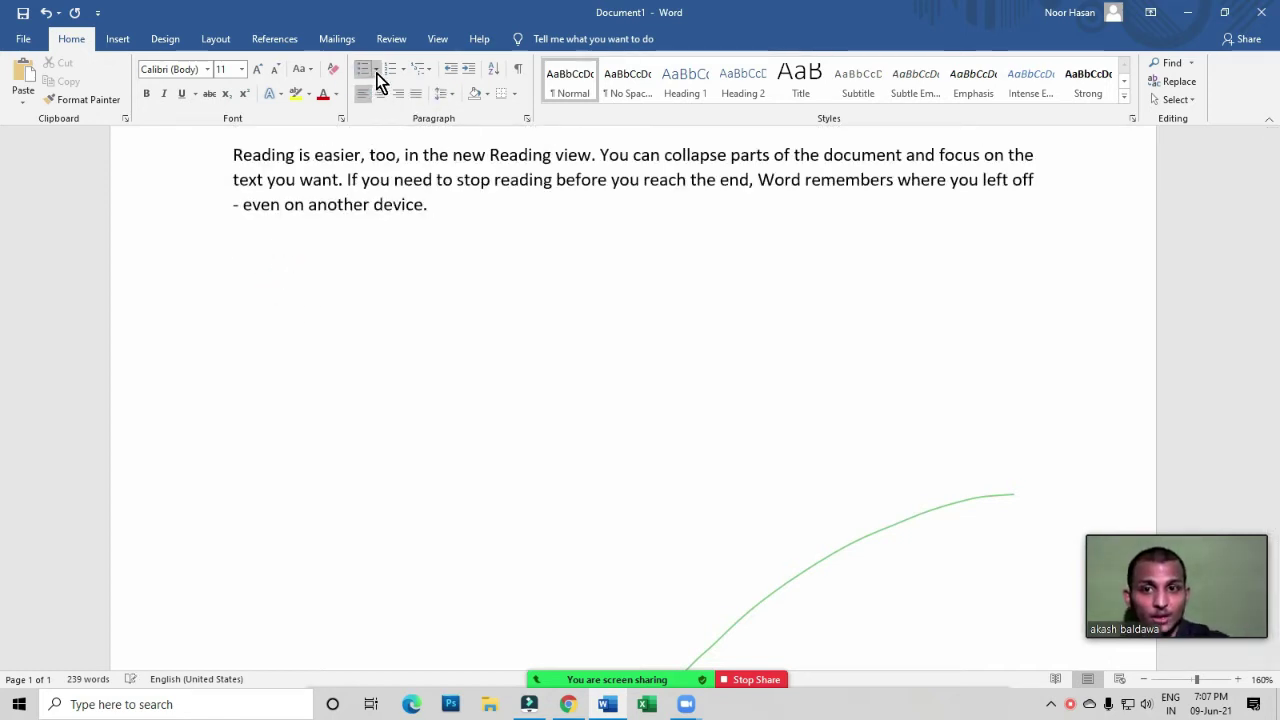
left_click(376, 72)
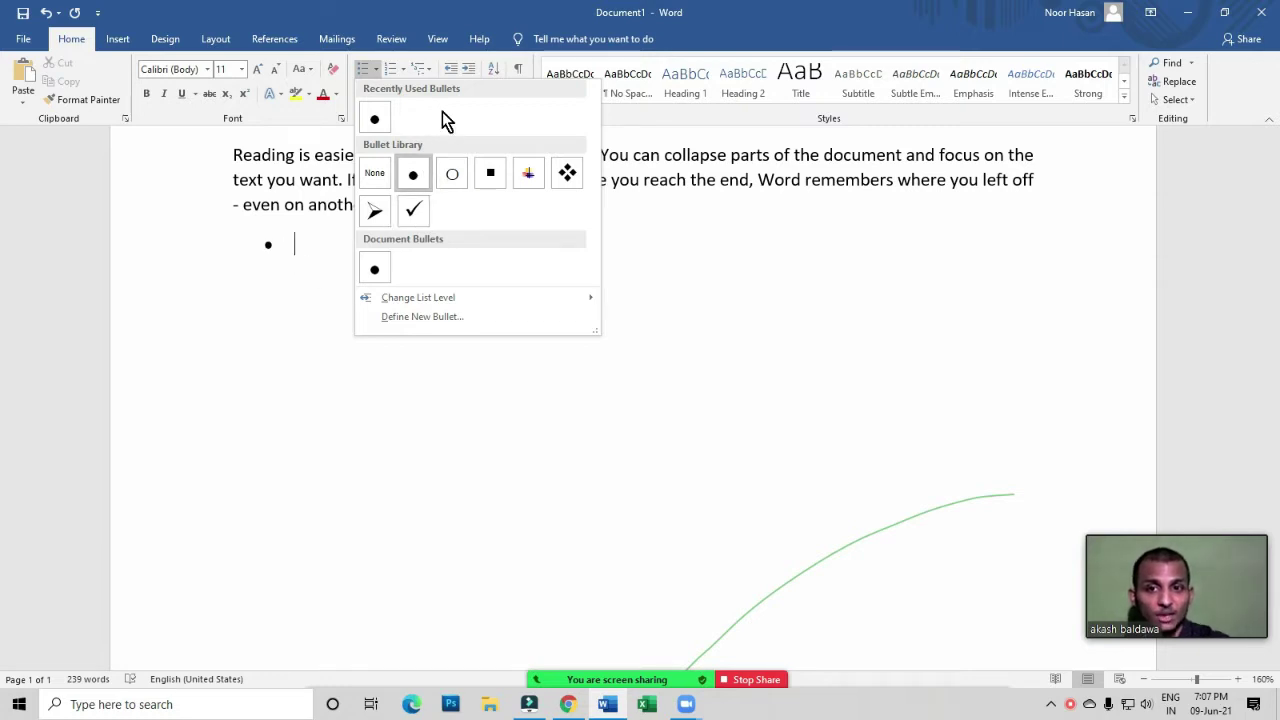
left_click(402, 67)
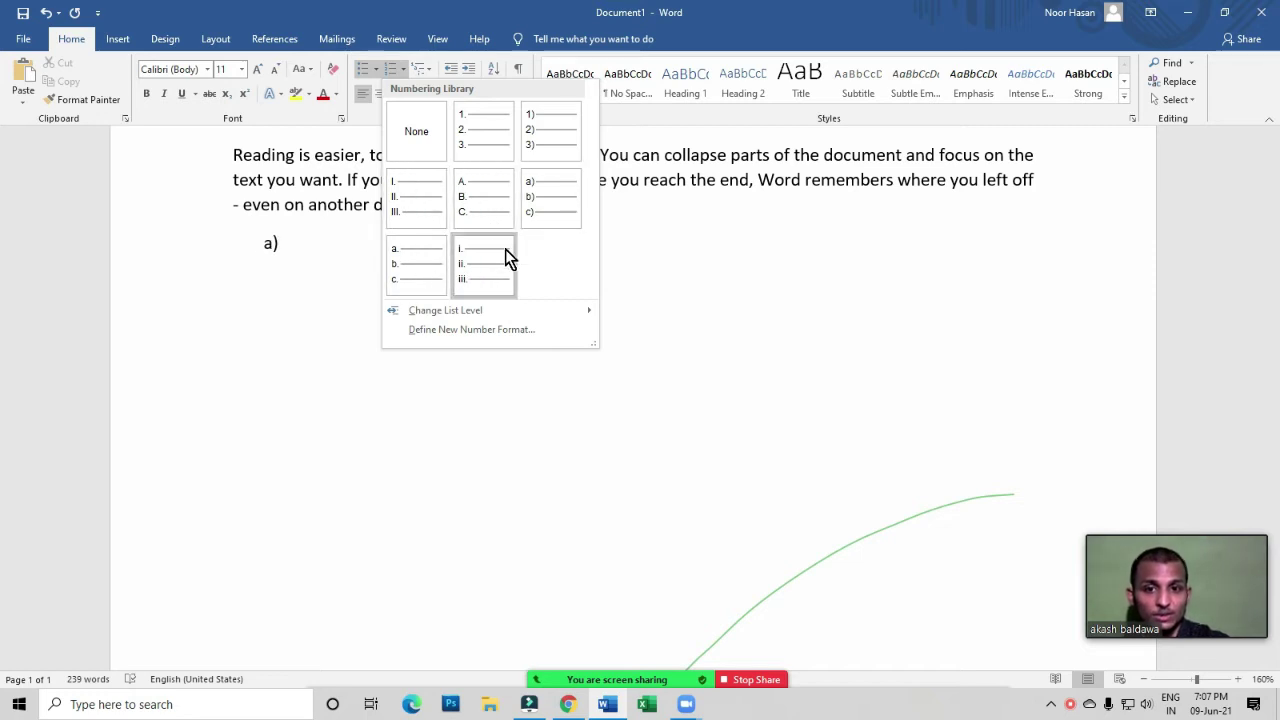
left_click(430, 68)
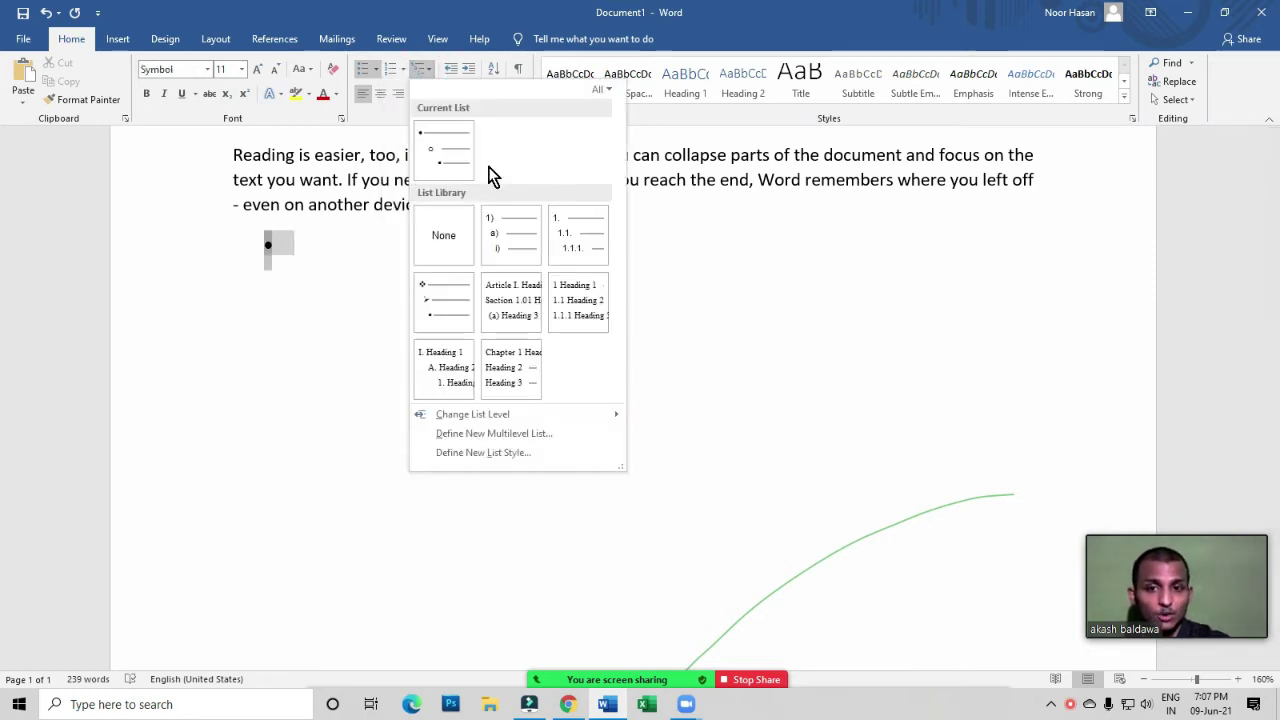
left_click(751, 277)
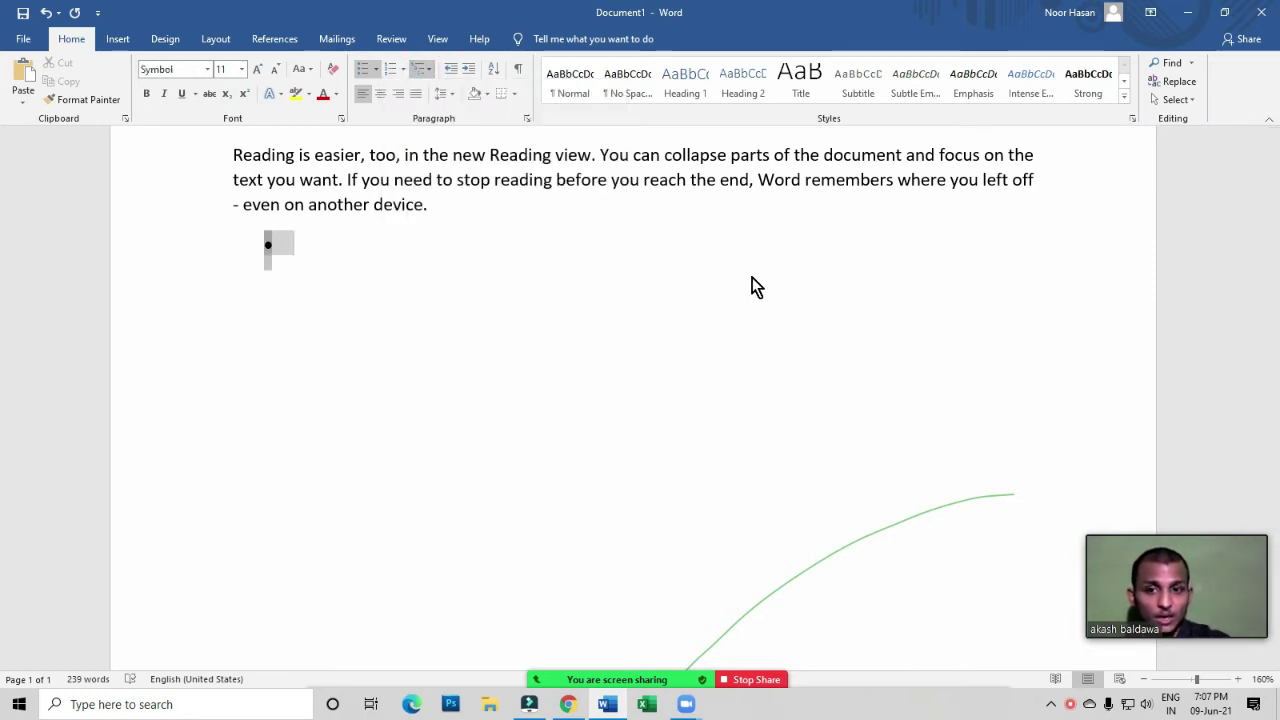
Change the bullet to the multicoloured symbol, enter a first name as the list item, and start a second item
left_click(376, 70)
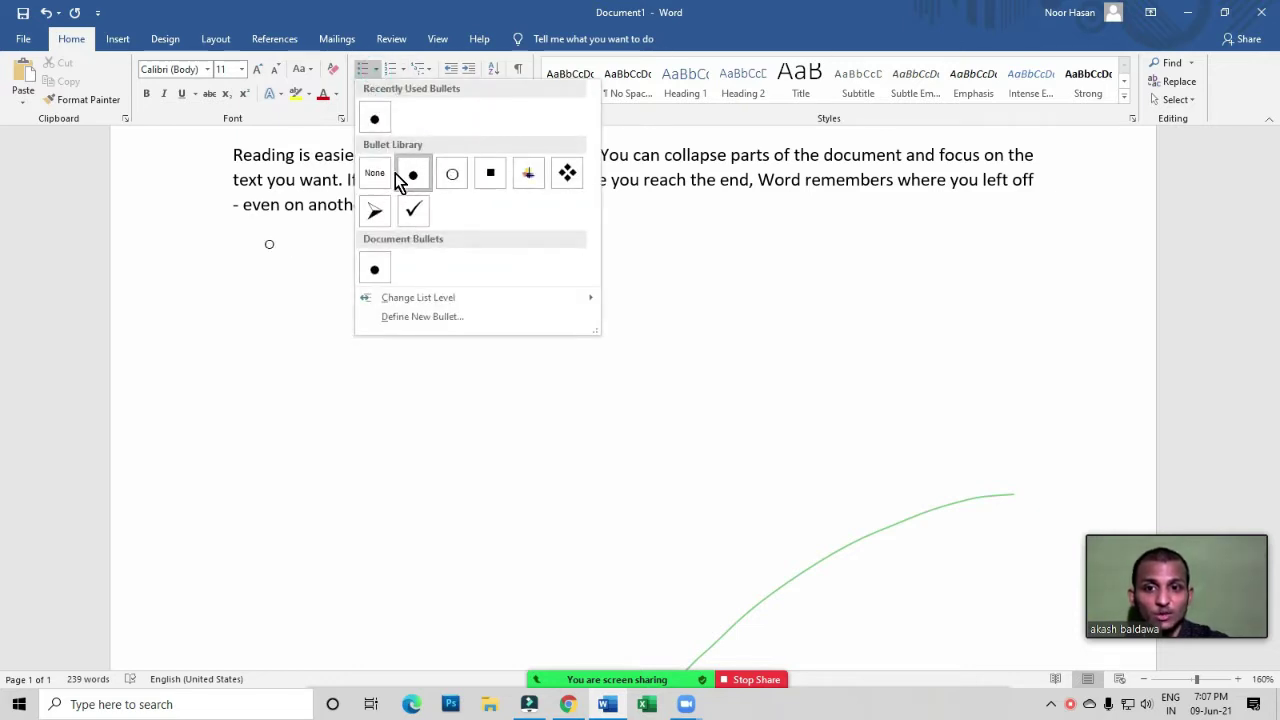
left_click(534, 178)
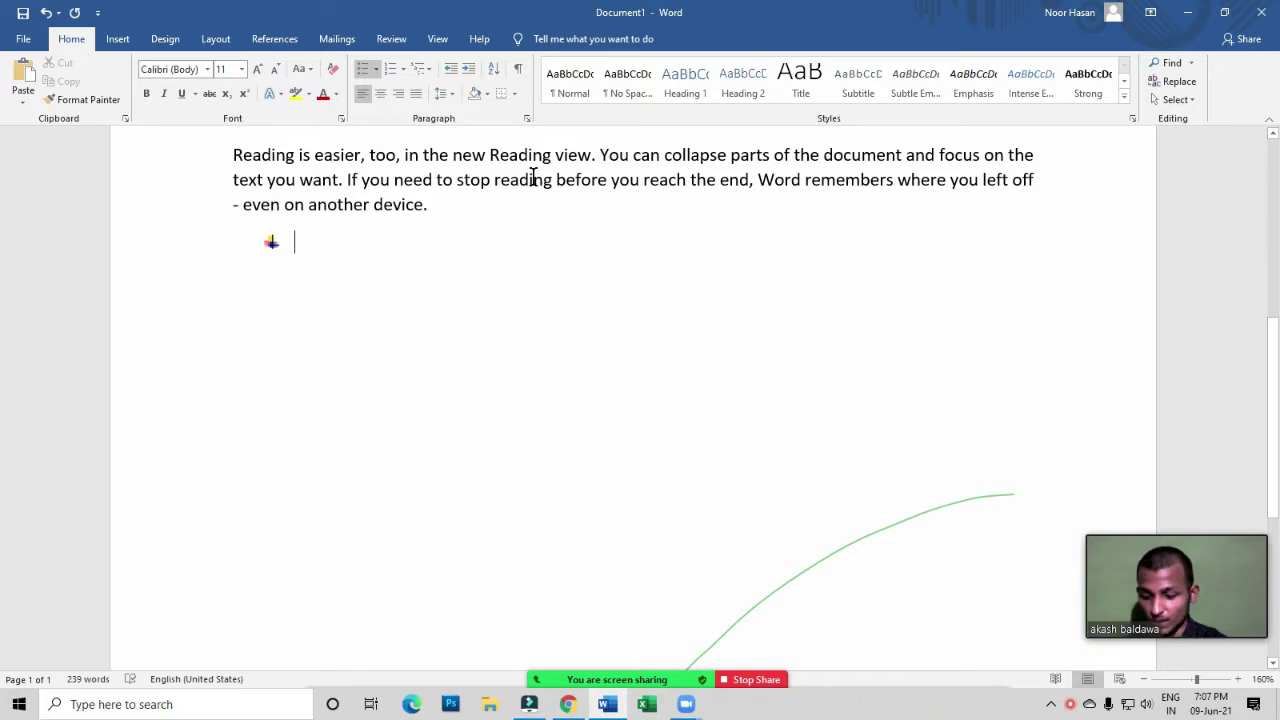
type("akas")
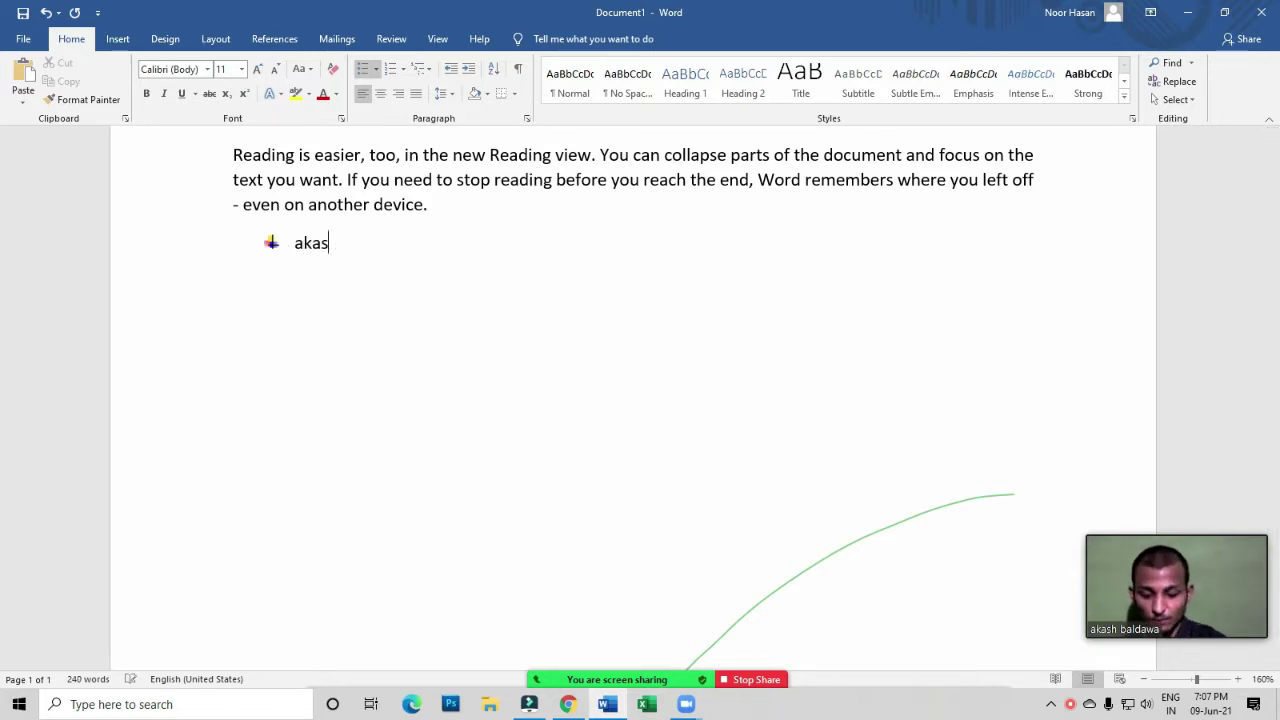
type("gh")
key("Return")
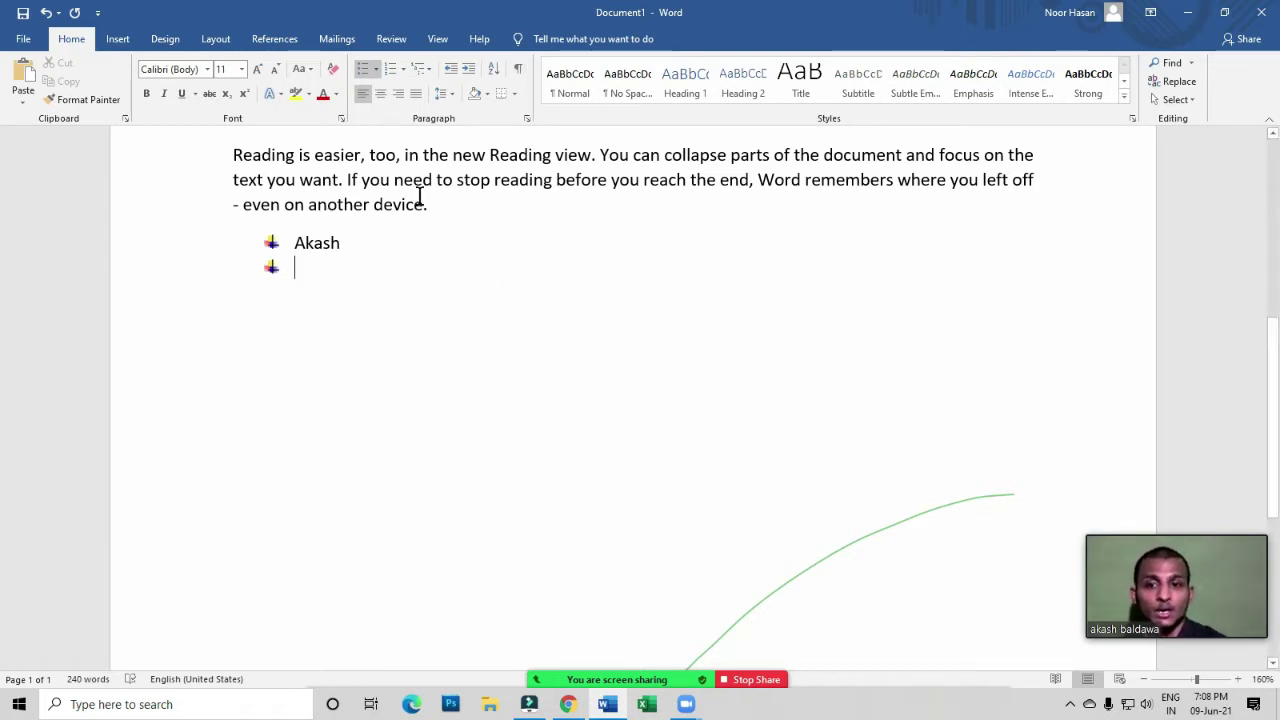
Begin defining a new bullet for the list and open the symbol selection for its bullet character
left_click(376, 70)
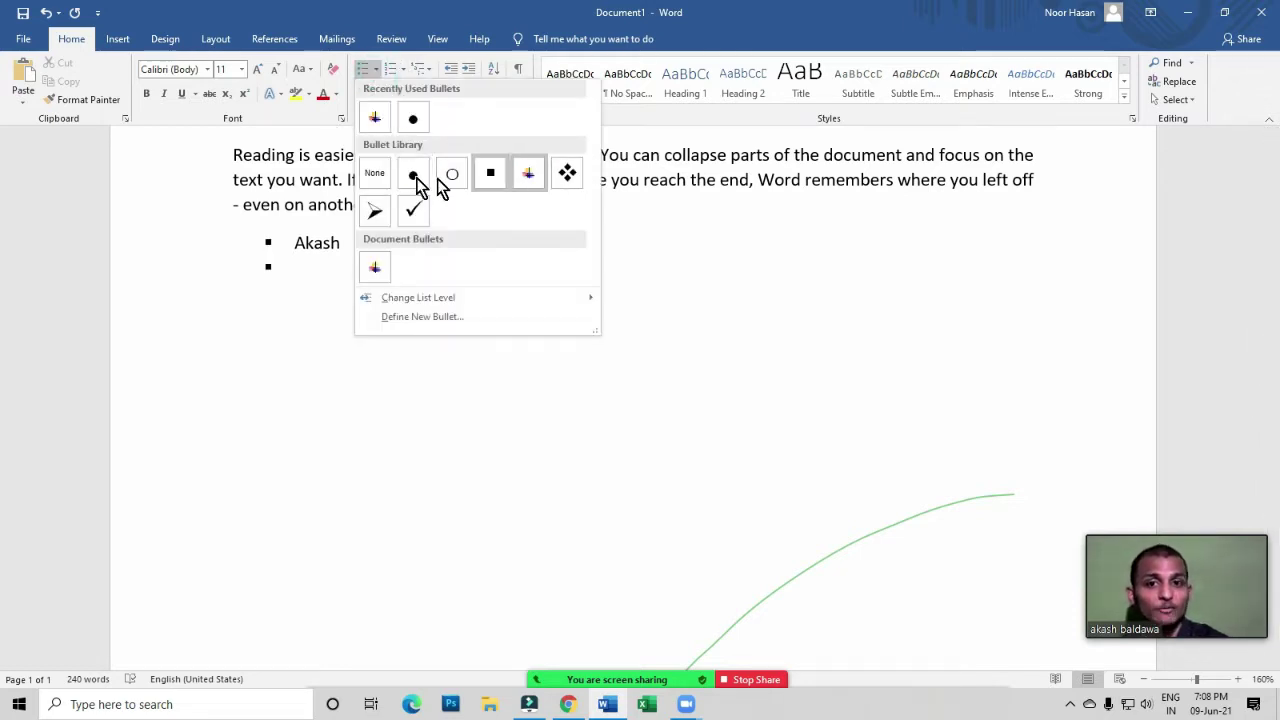
mouse_move(423, 305)
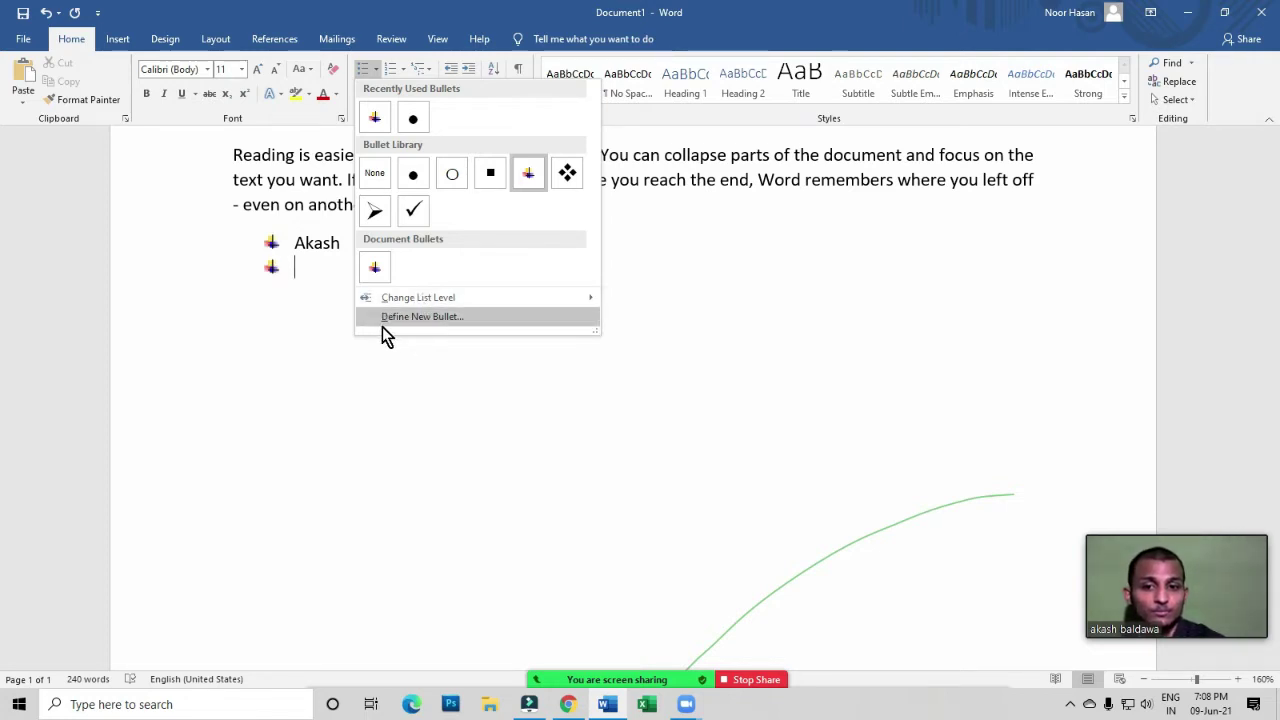
left_click(416, 316)
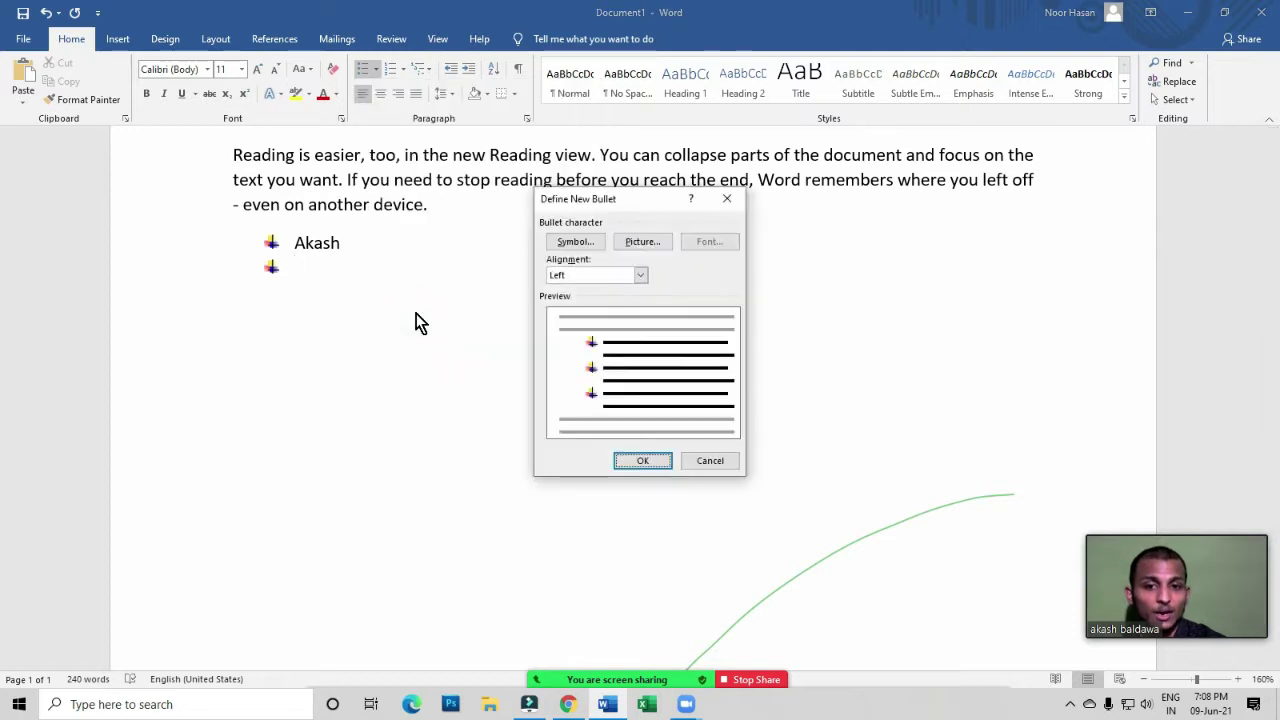
left_click_drag(642, 203, 707, 196)
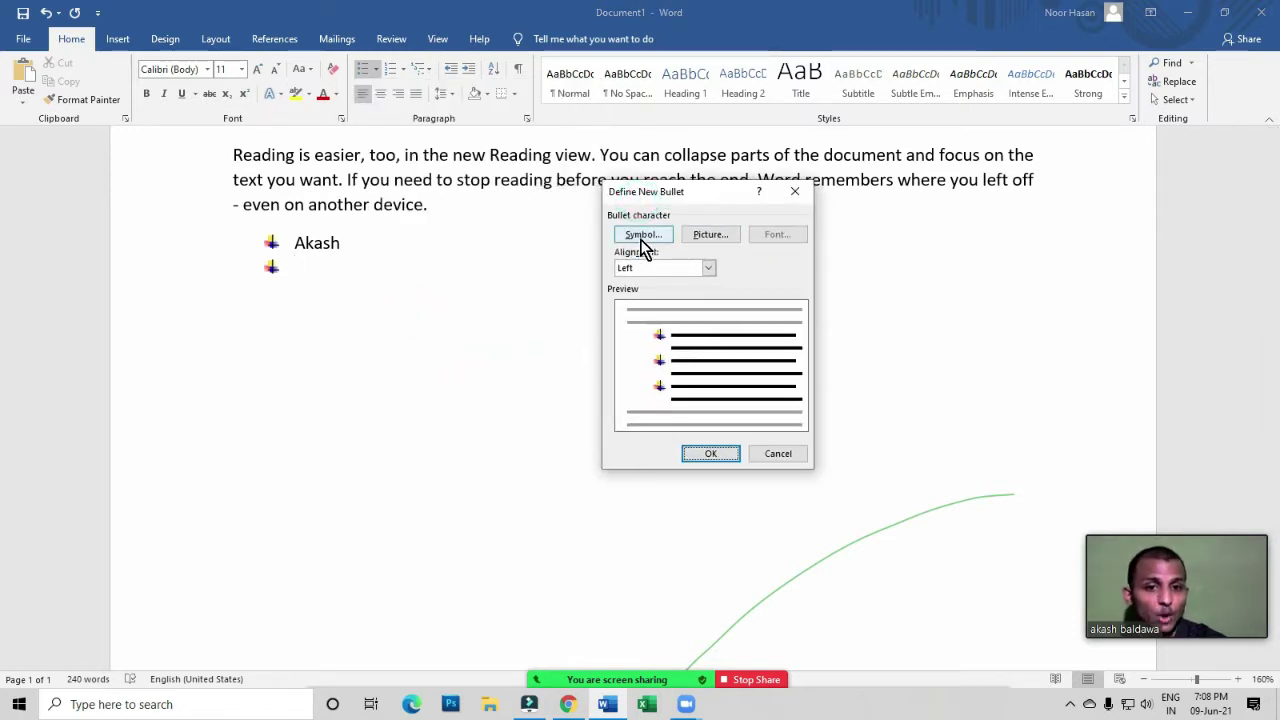
left_click(645, 245)
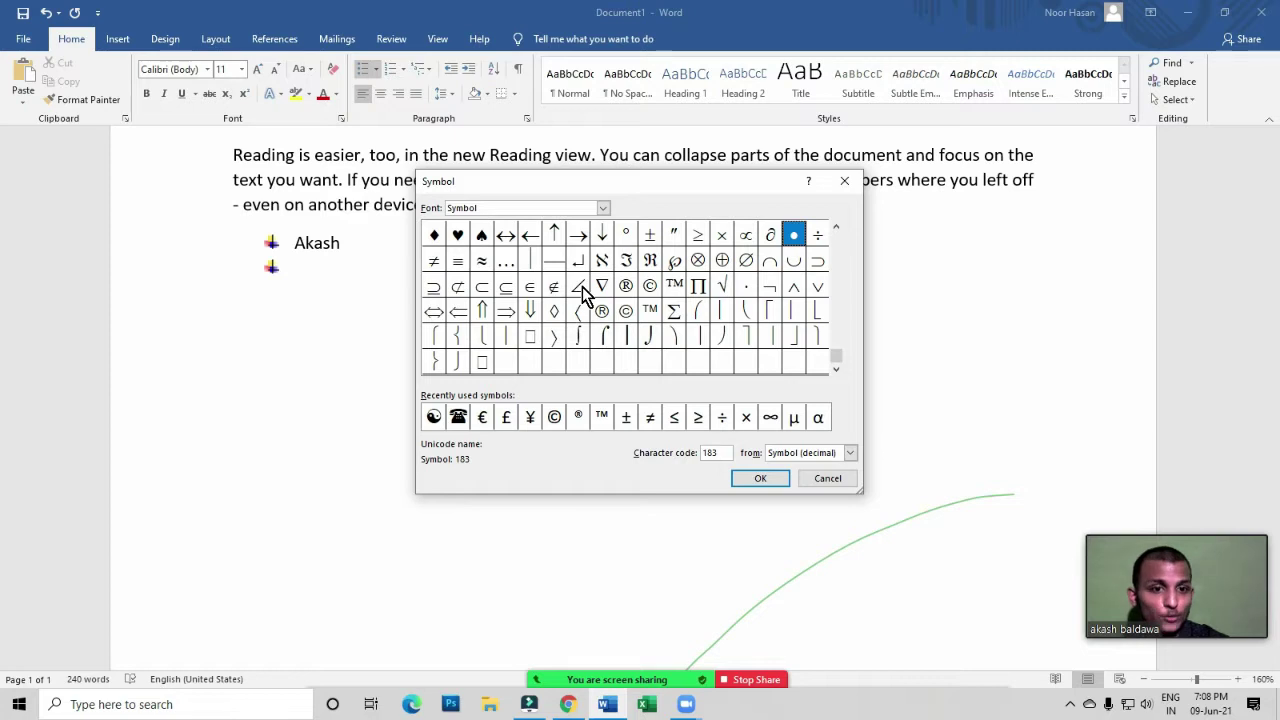
Set the font of the symbol selection to Wingdings
left_click_drag(837, 355, 840, 265)
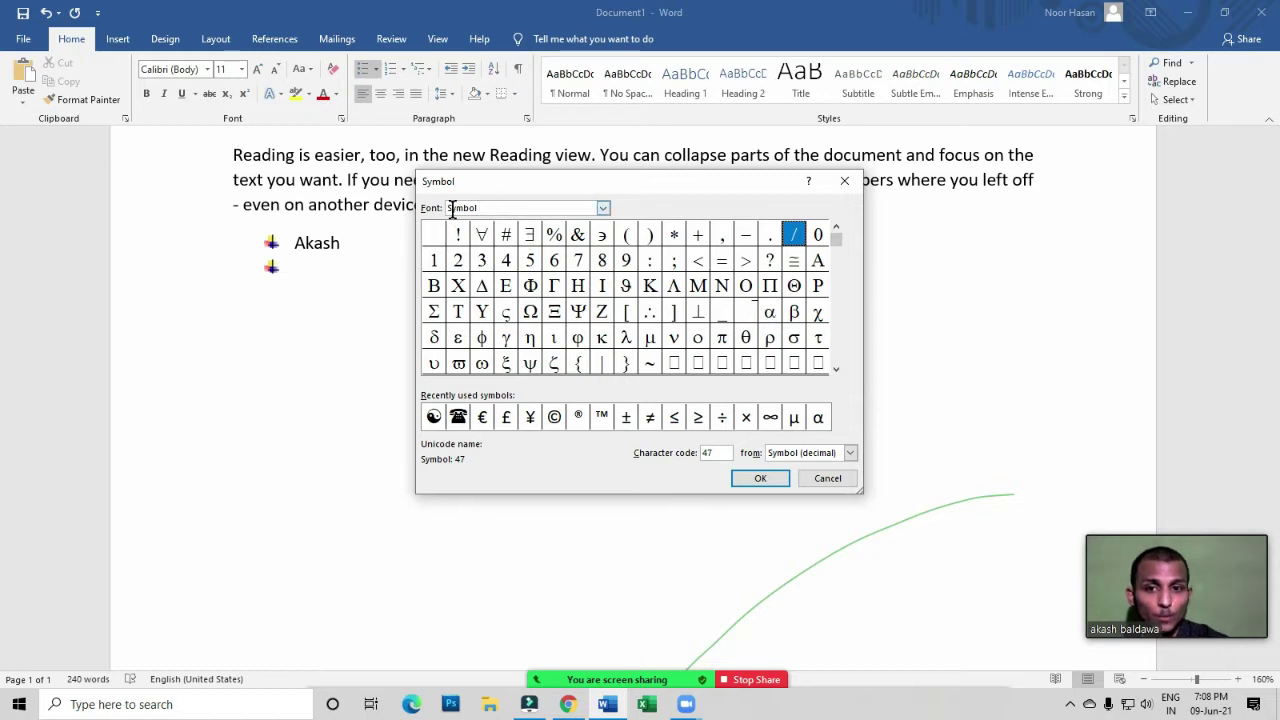
left_click(603, 208)
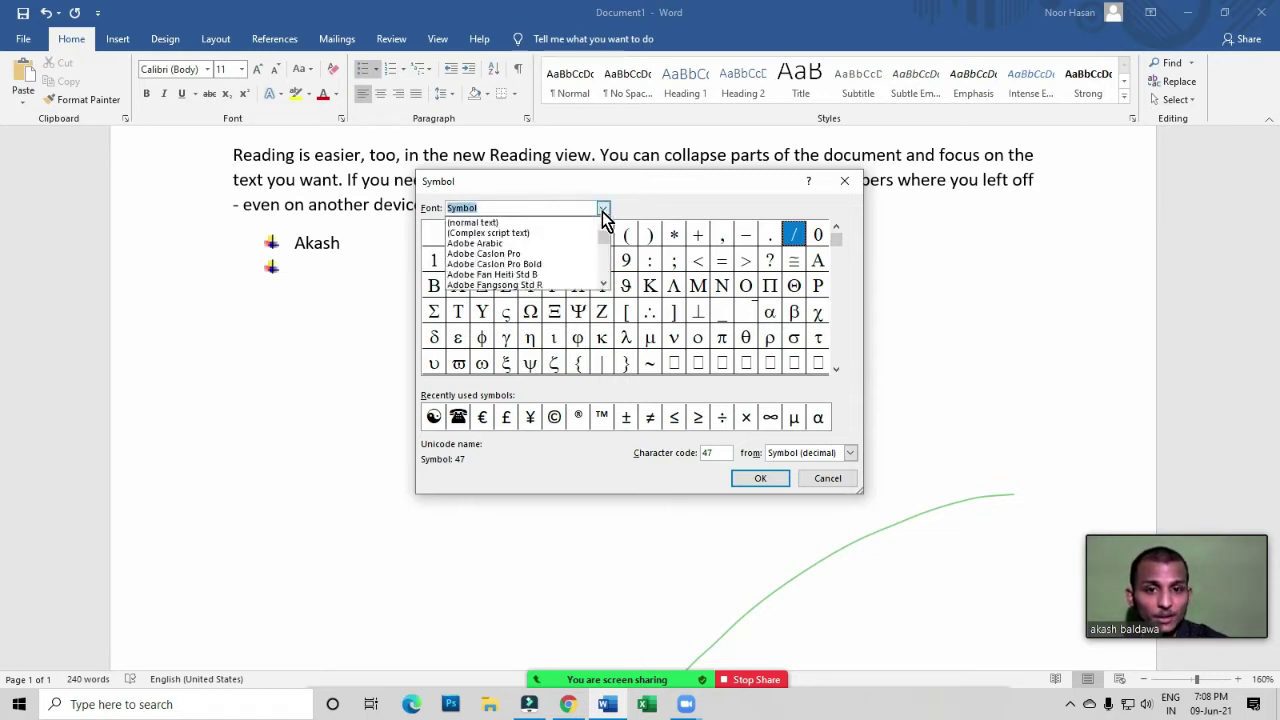
scroll(605, 280, "down", 2)
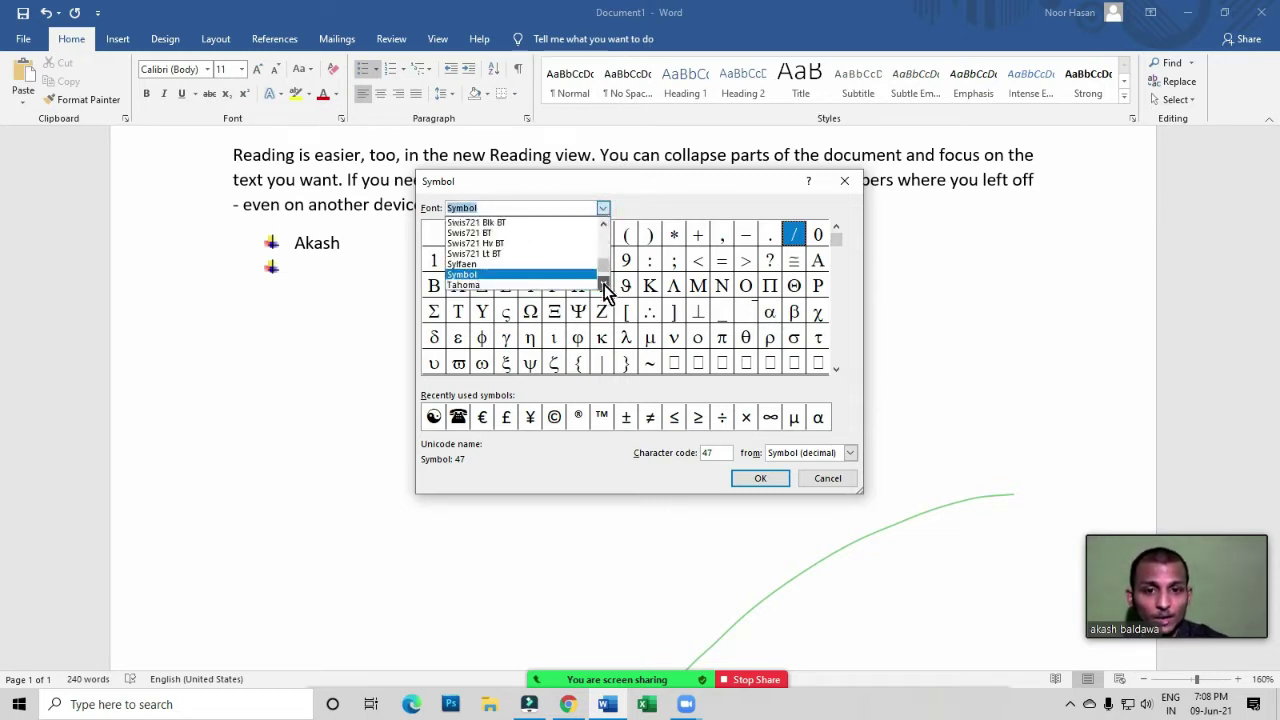
scroll(606, 288, "down", 7)
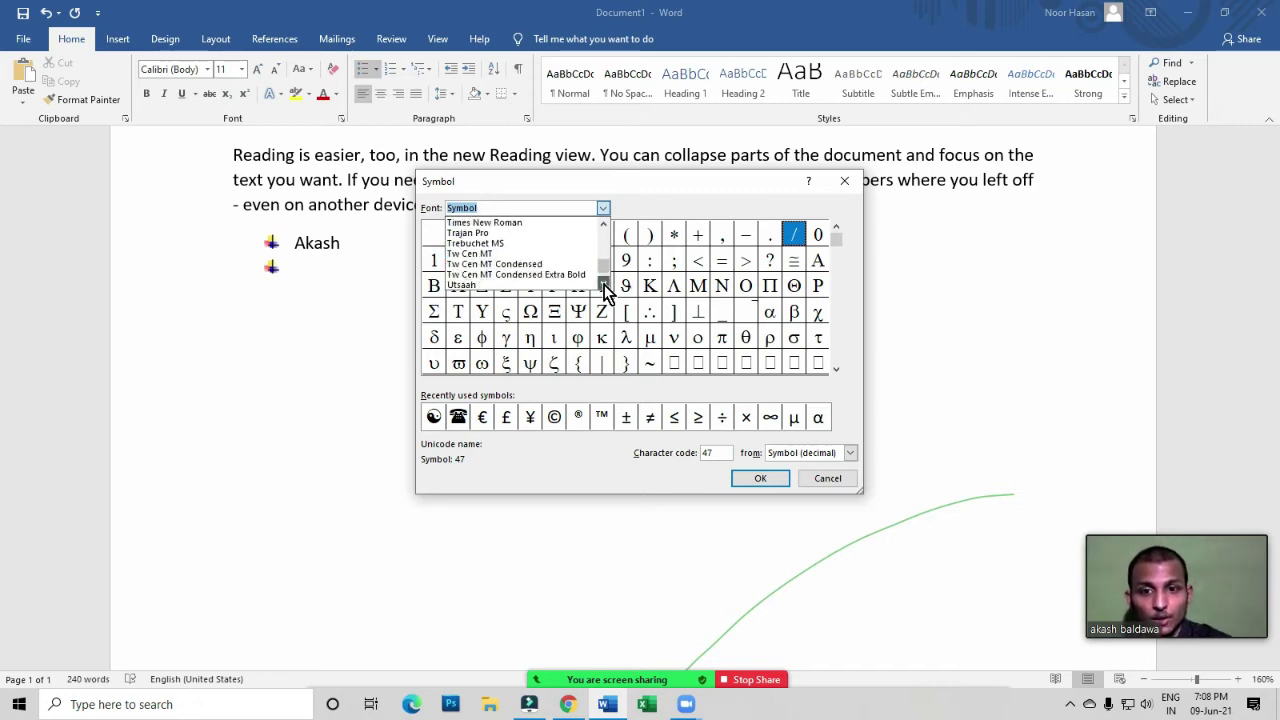
scroll(606, 288, "down", 1)
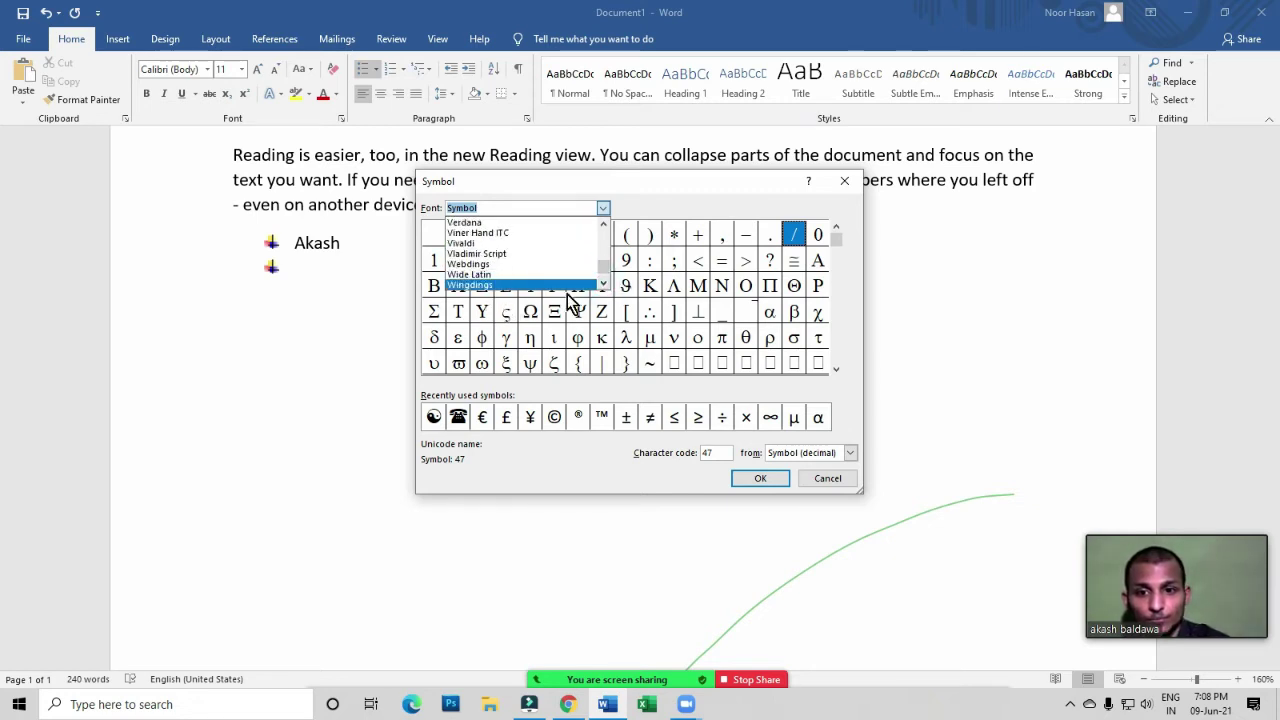
scroll(590, 285, "down", 2)
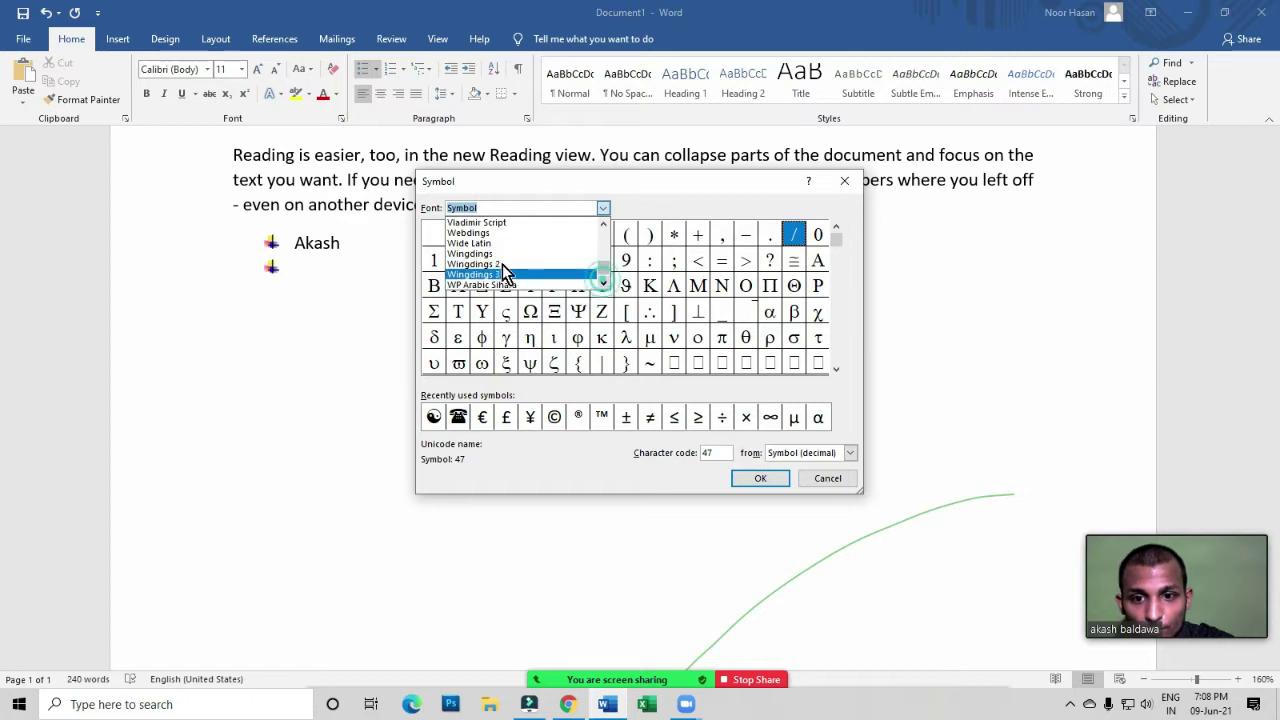
left_click(497, 262)
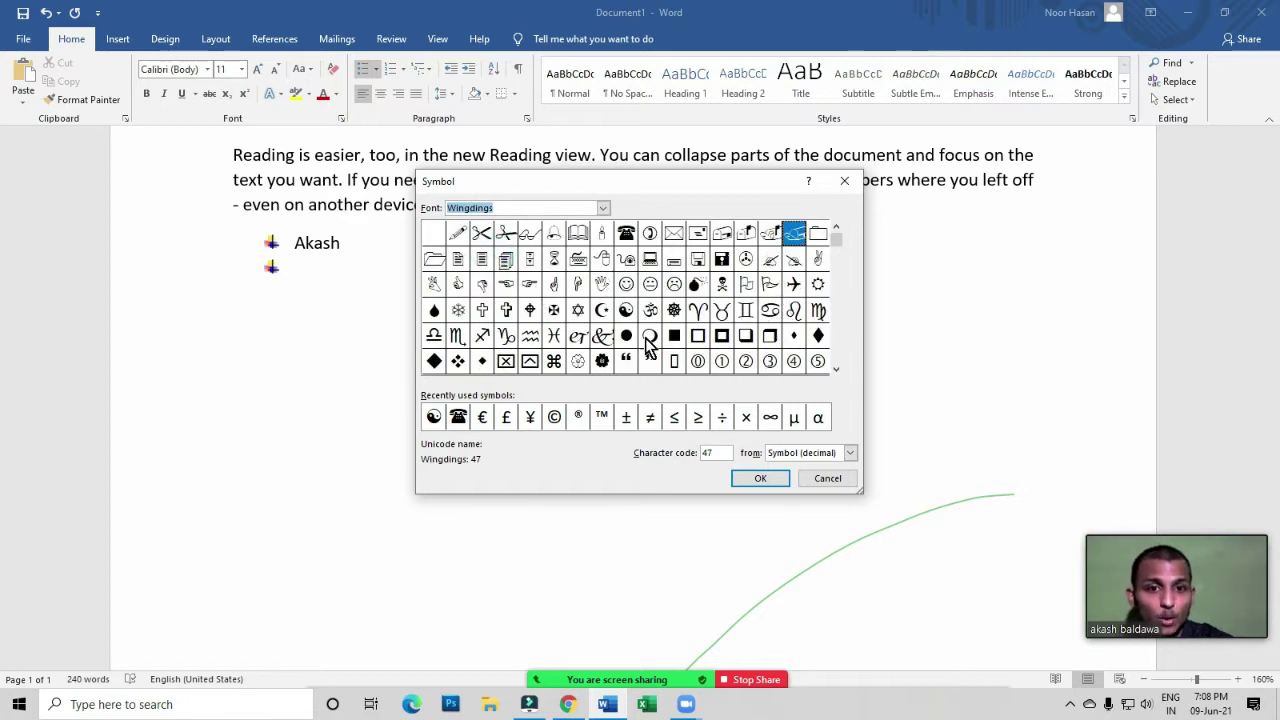
Choose the bomb symbol, character code 77, as the new bullet and apply it to the list
left_click(697, 285)
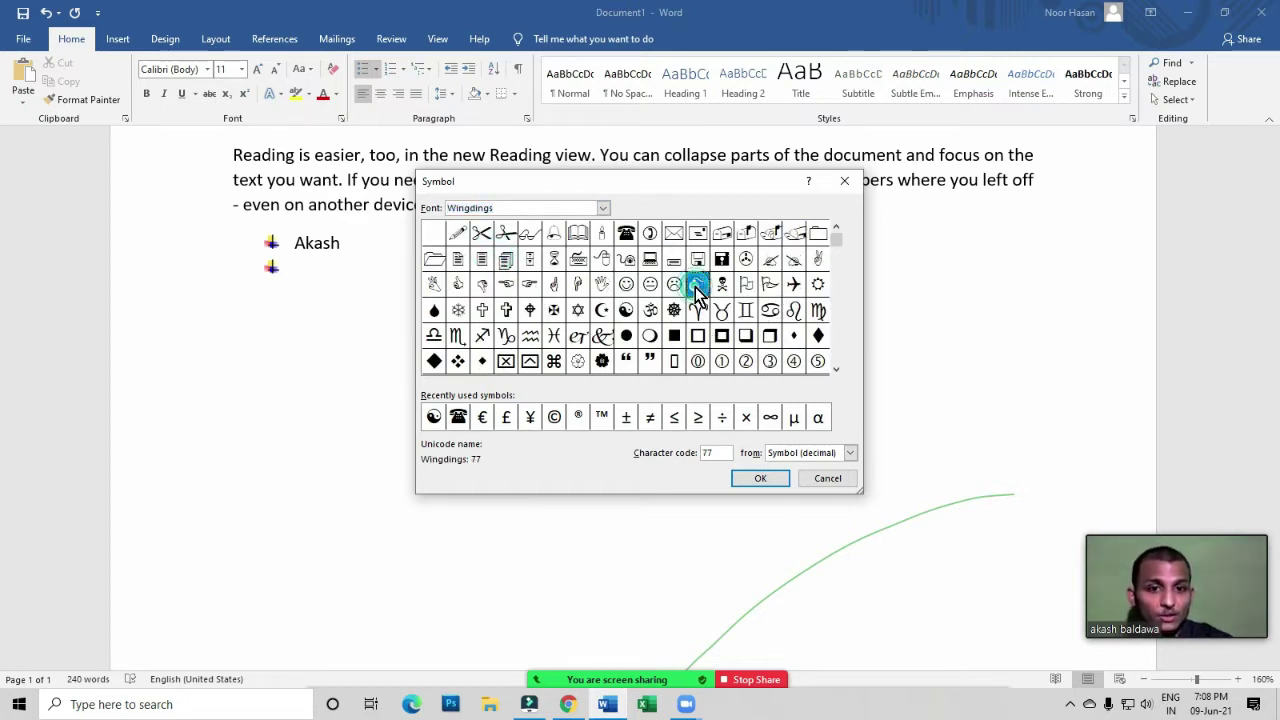
left_click(760, 478)
left_click(710, 454)
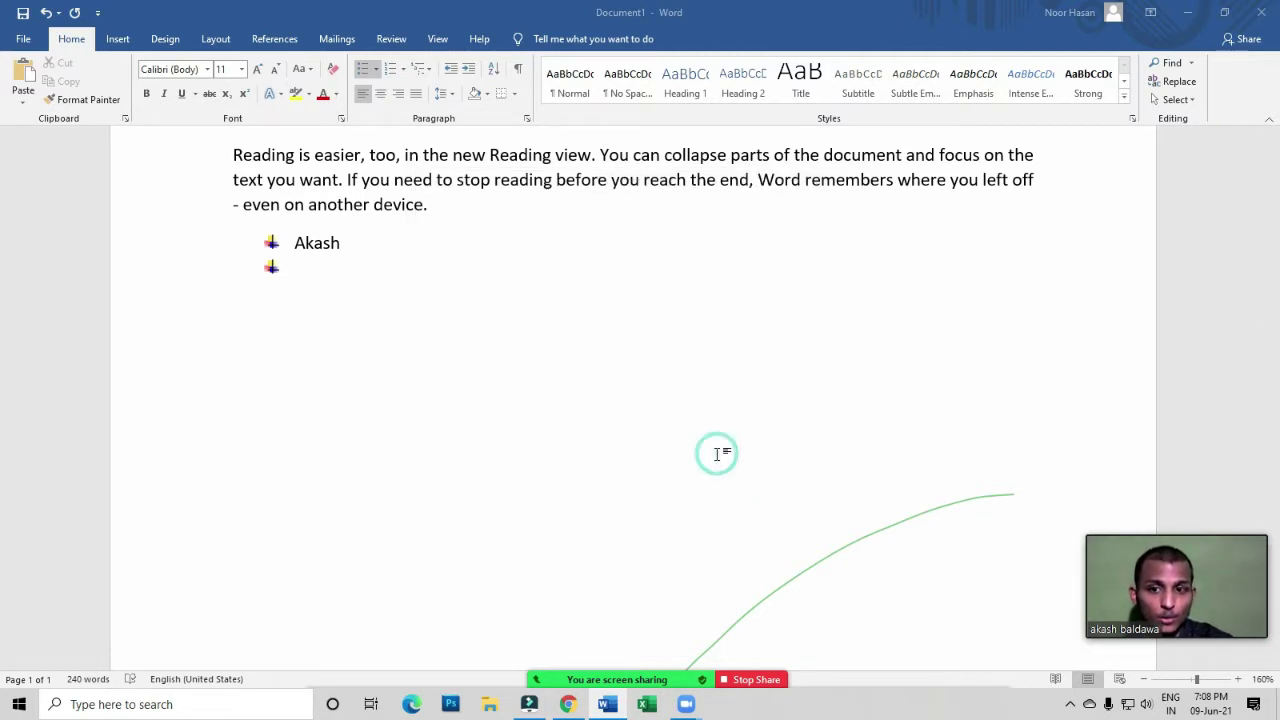
left_click(288, 244)
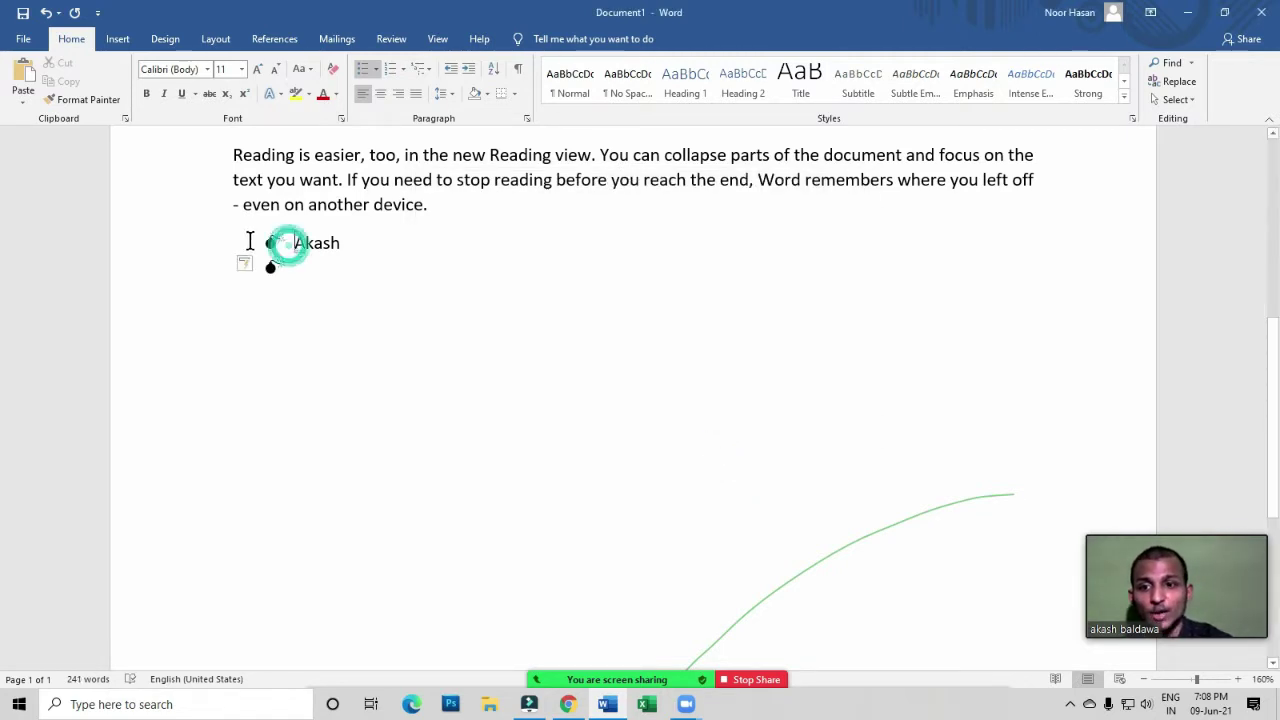
left_click(377, 69)
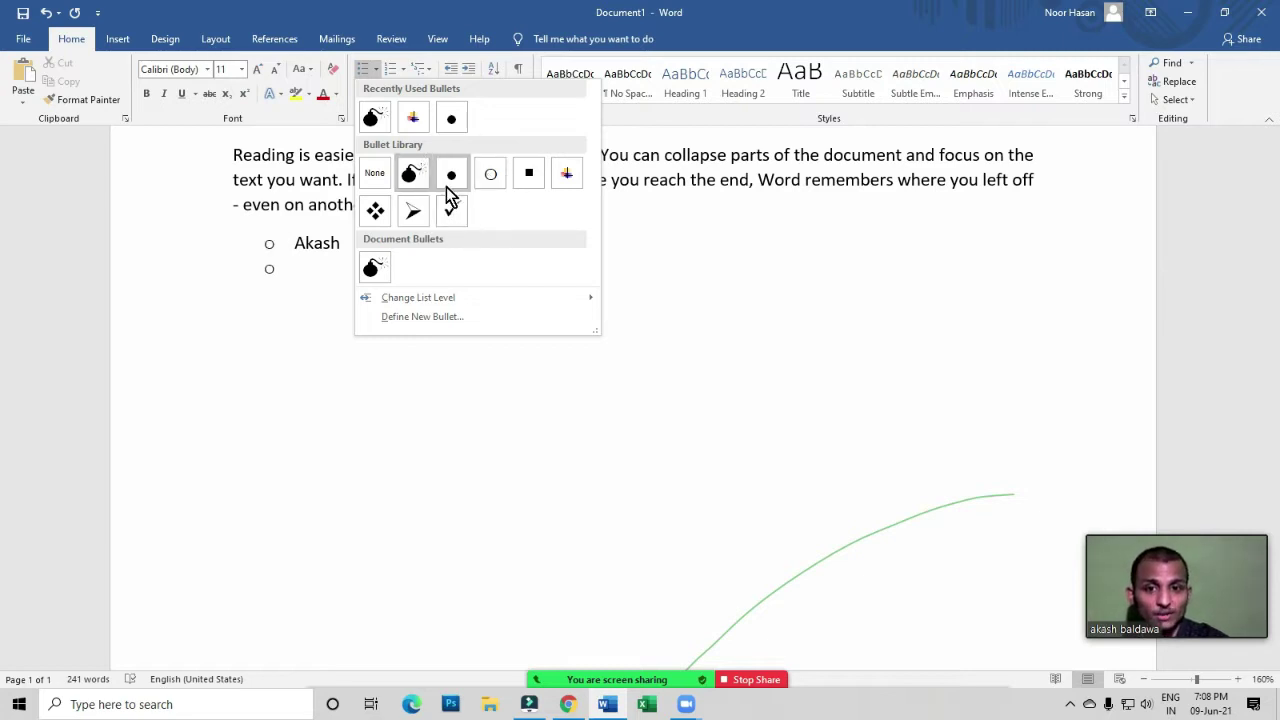
left_click(310, 269)
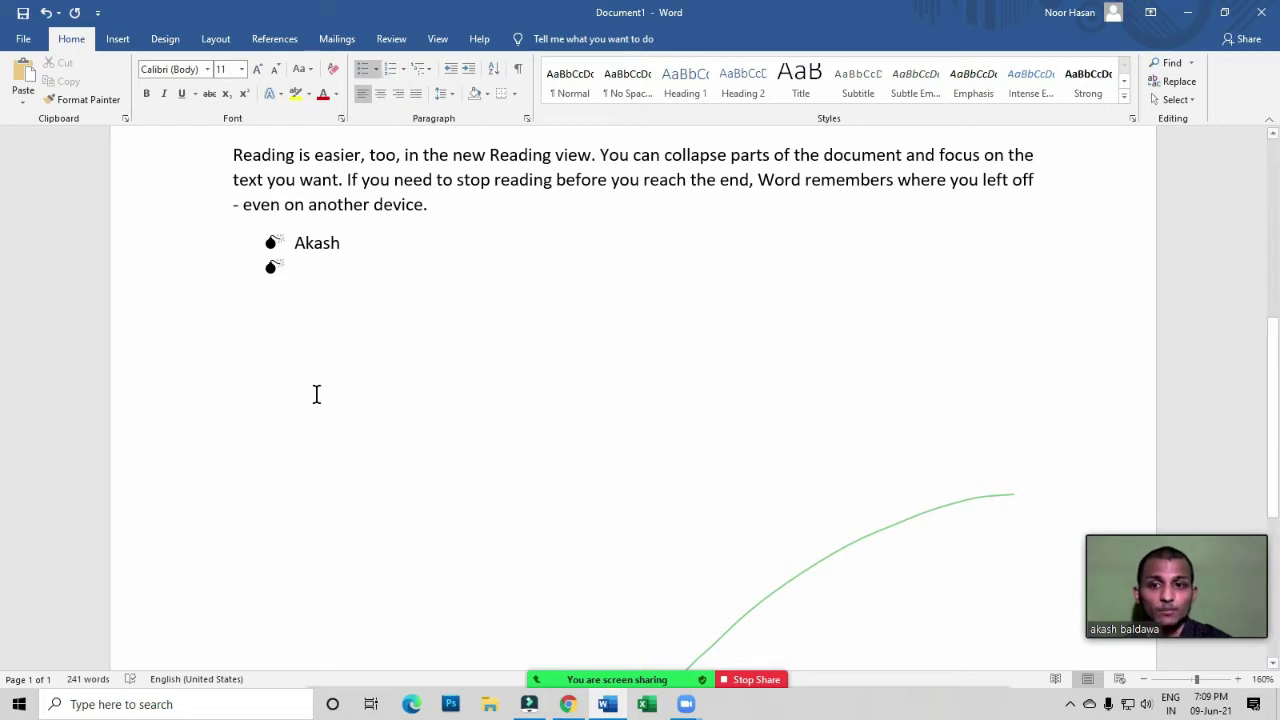
Delete the bulleted name and its bullets, and enter the unbulleted heading FRUITS followed by a new line
double_click(316, 243)
left_click(402, 69)
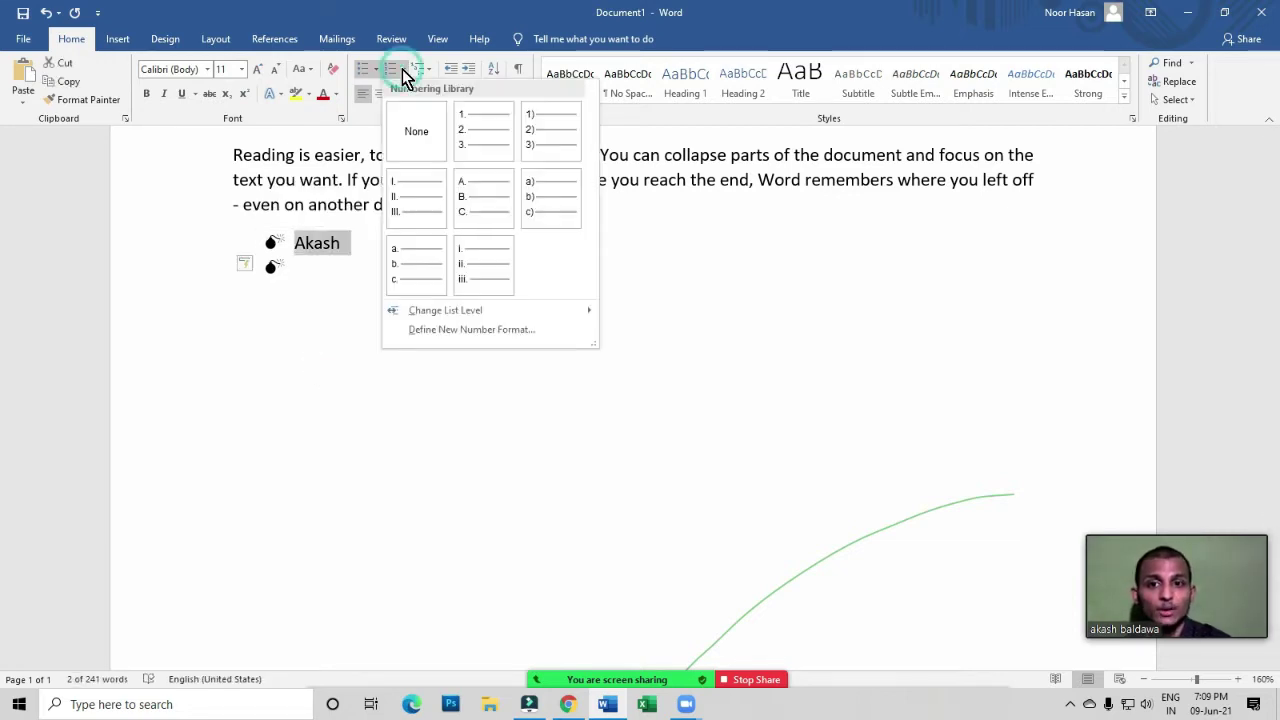
left_click(705, 296)
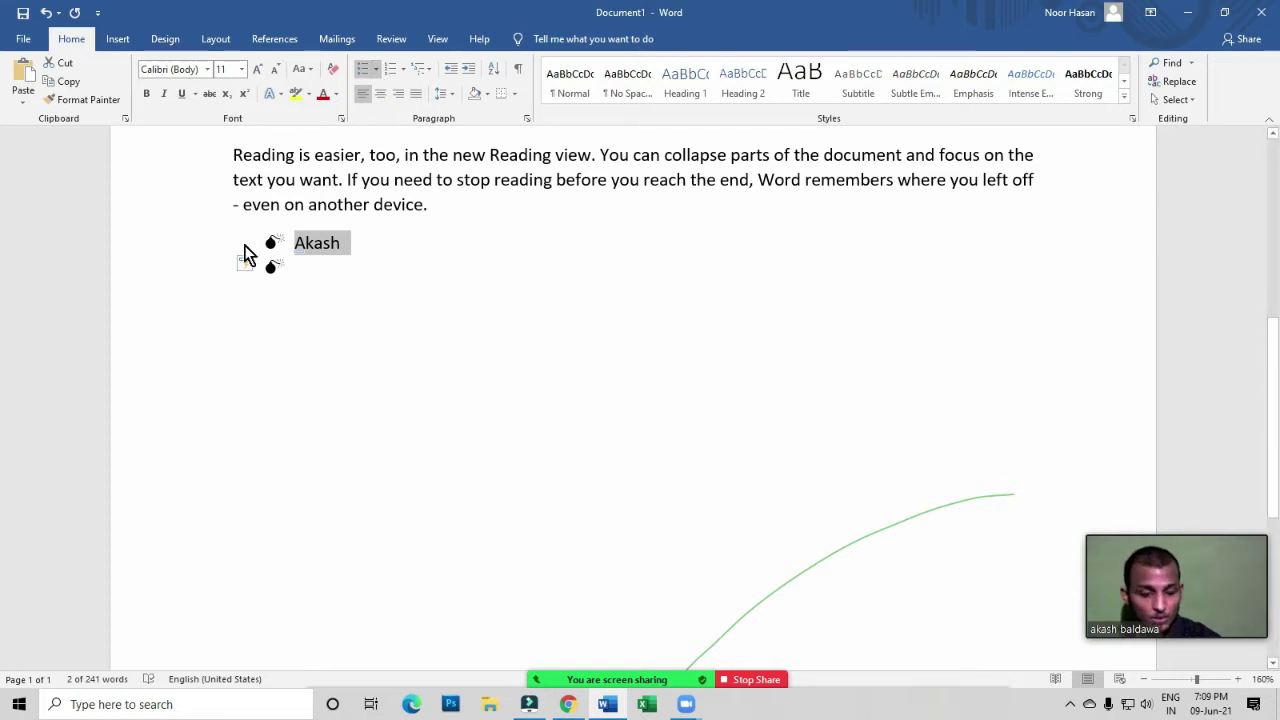
key("Delete")
key("BackSpace")
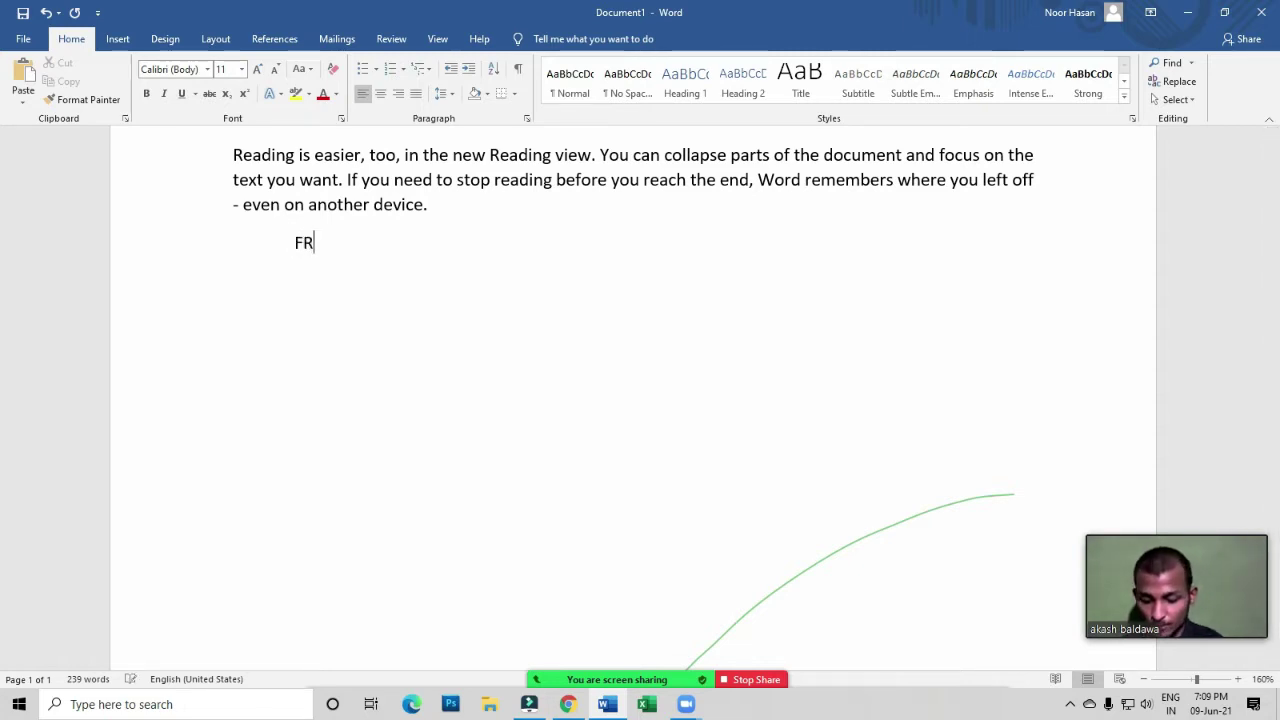
type("FRUITD")
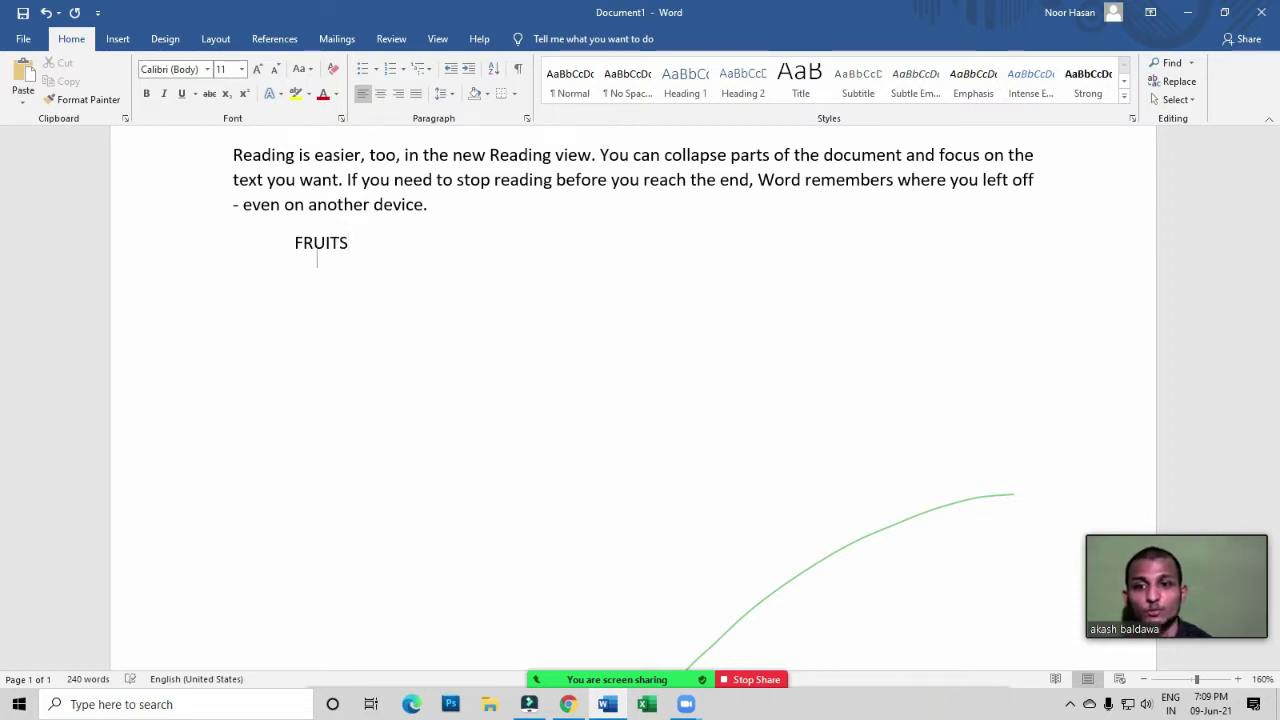
key("Return")
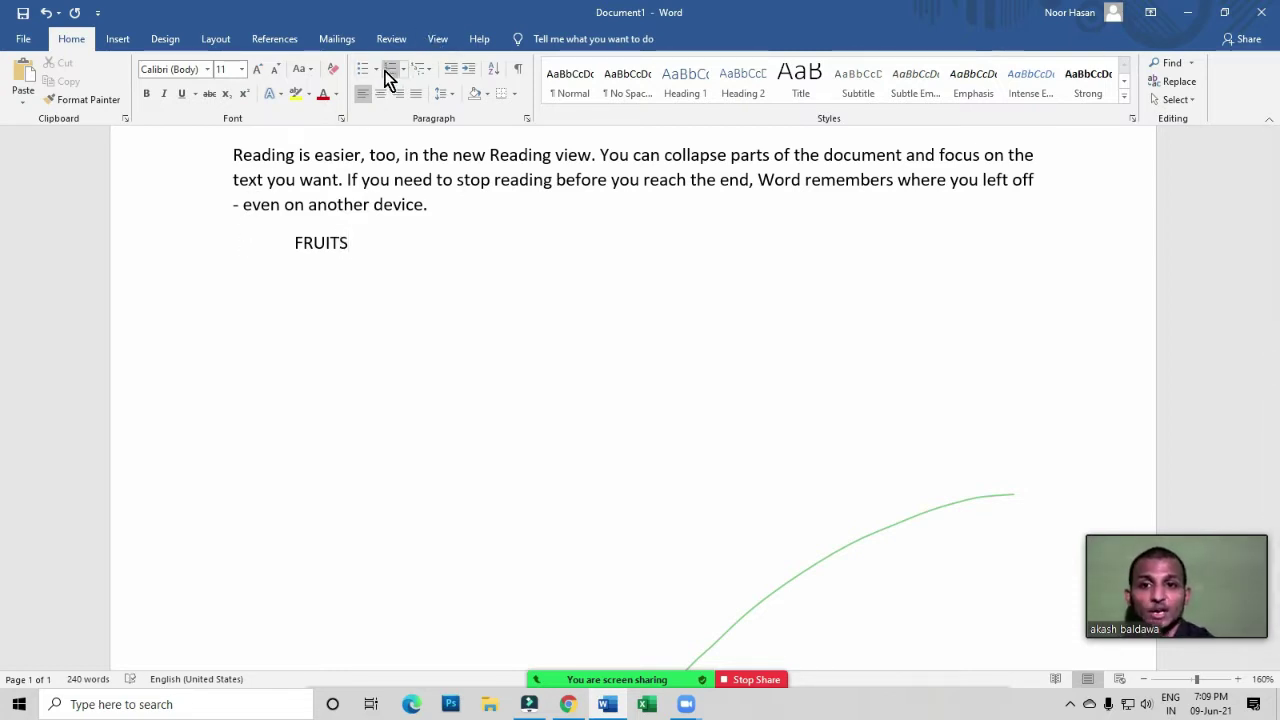
Apply the bomb bullet below the FRUITS heading, enter the items Mango and Apple, and end the list
left_click(365, 72)
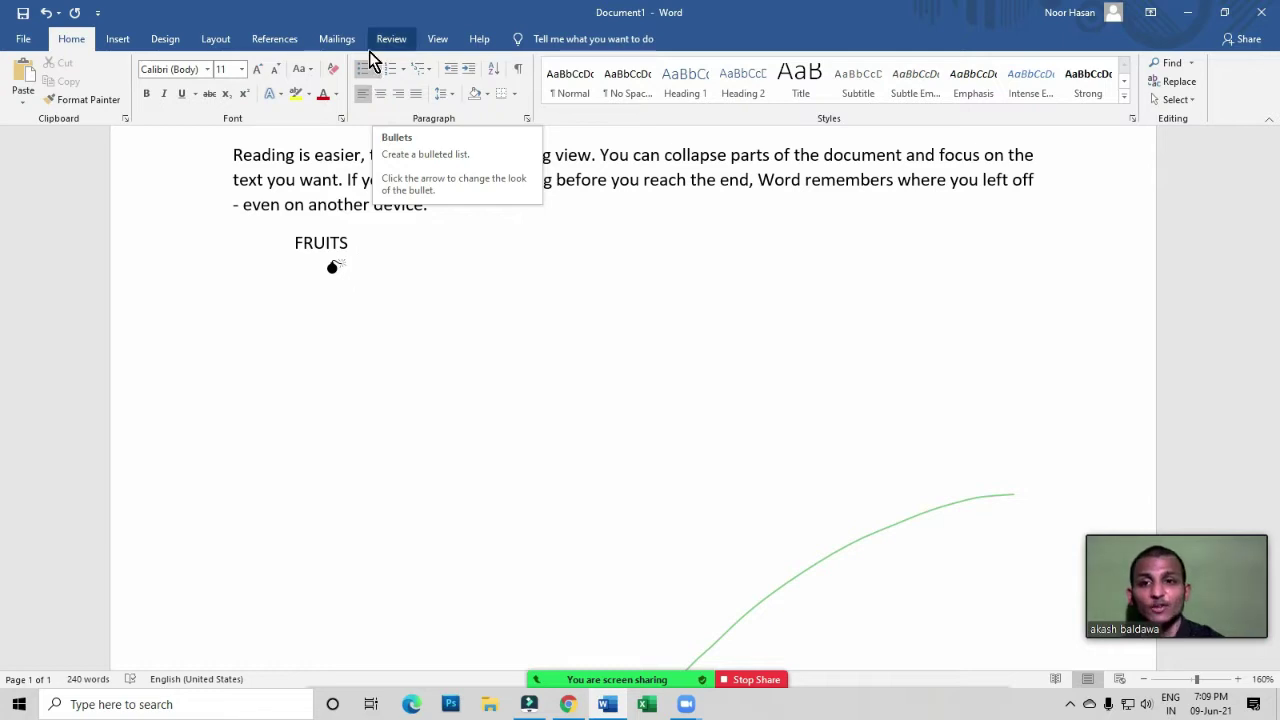
left_click(379, 70)
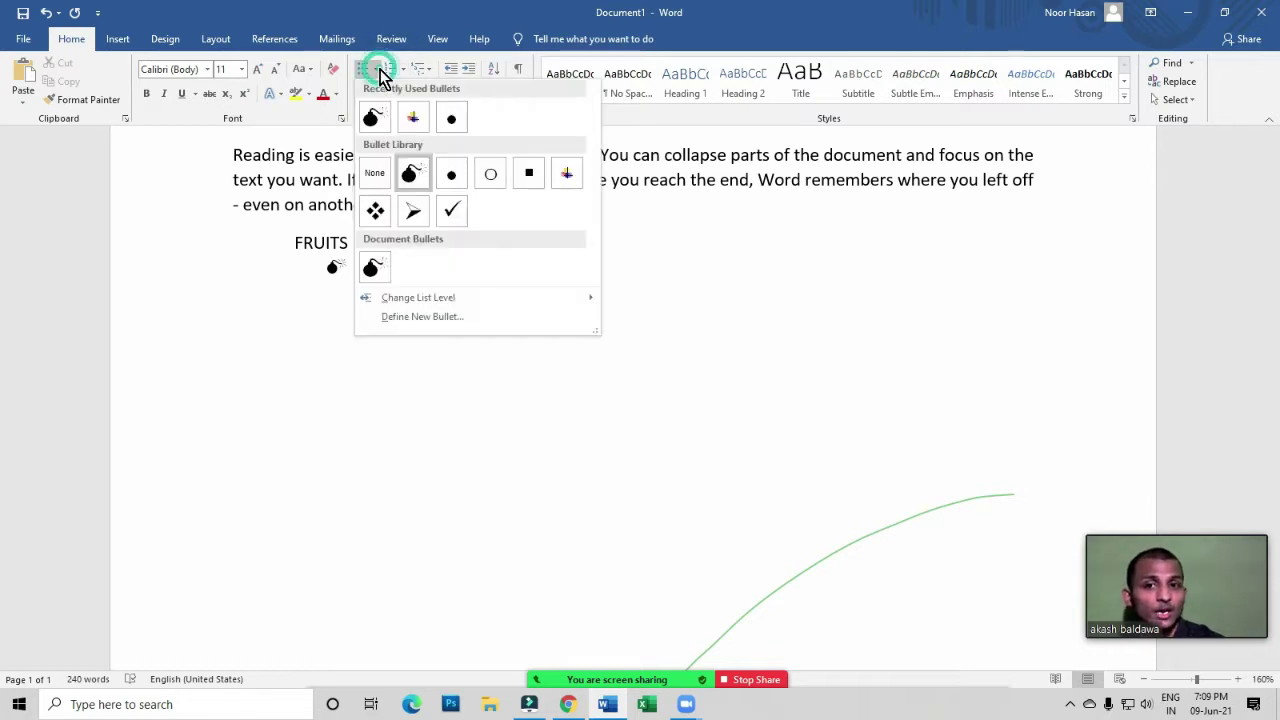
left_click(414, 176)
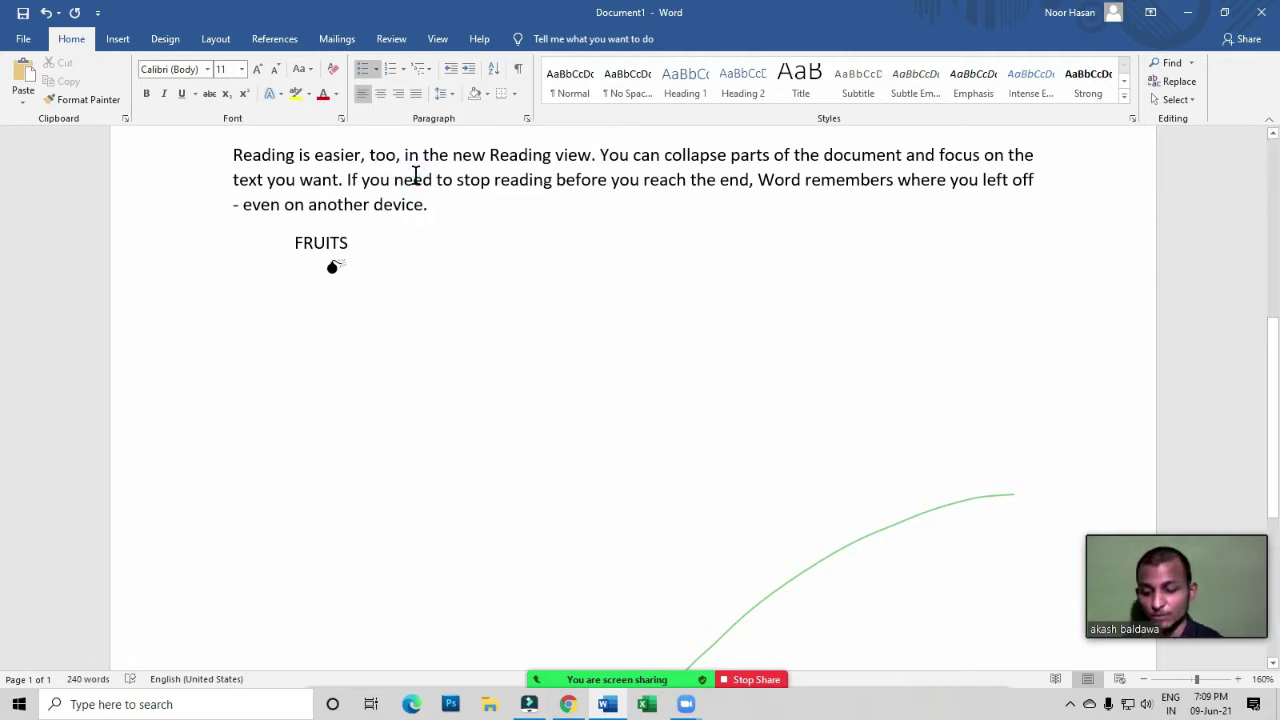
type("Mango")
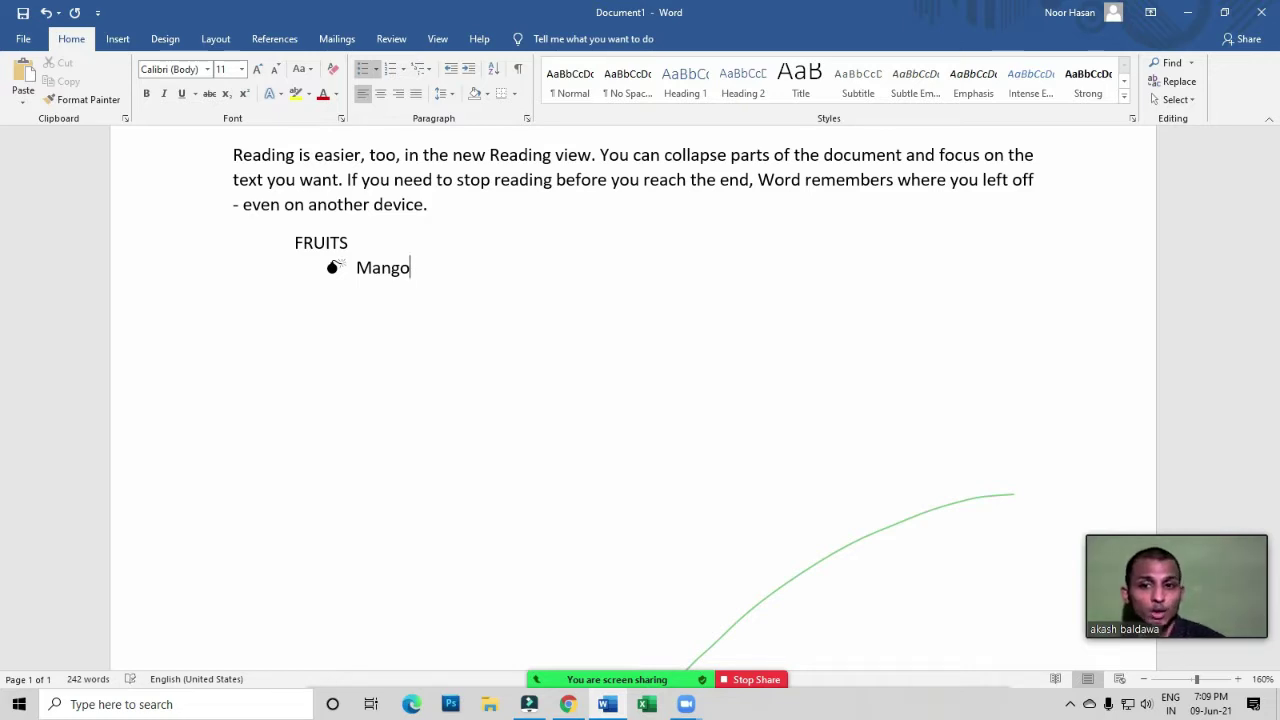
key("Return")
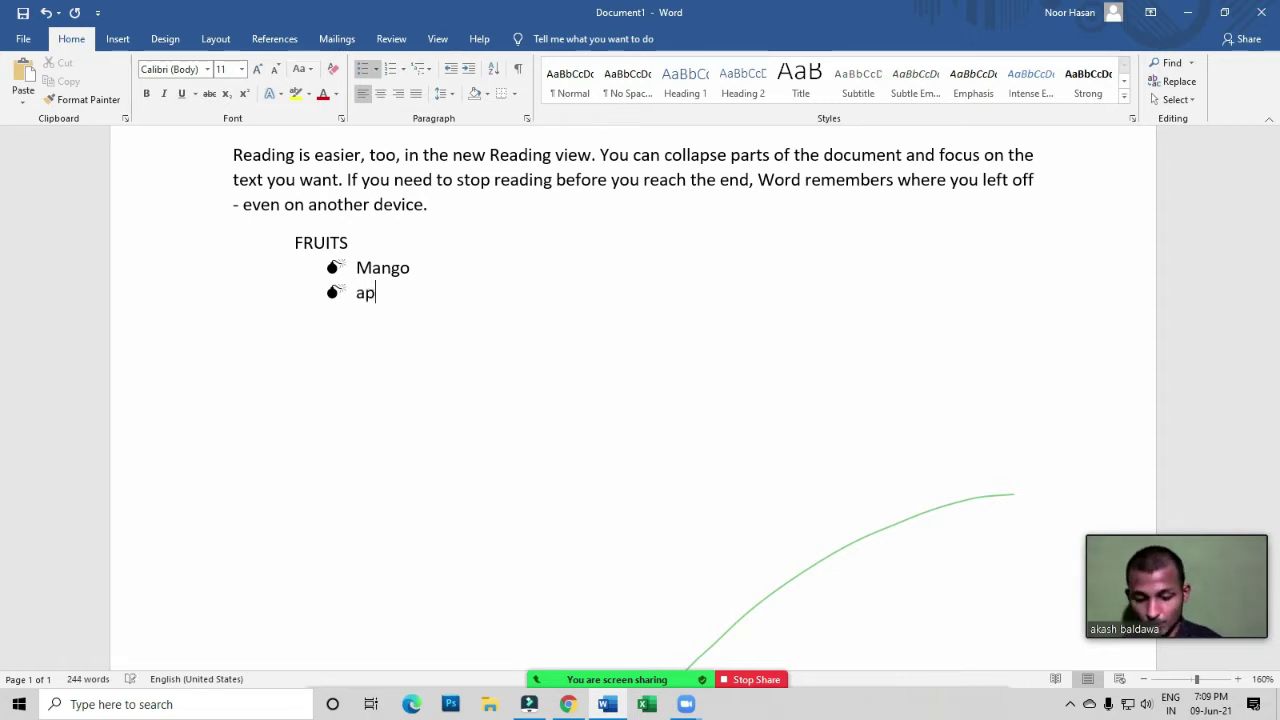
key("Return")
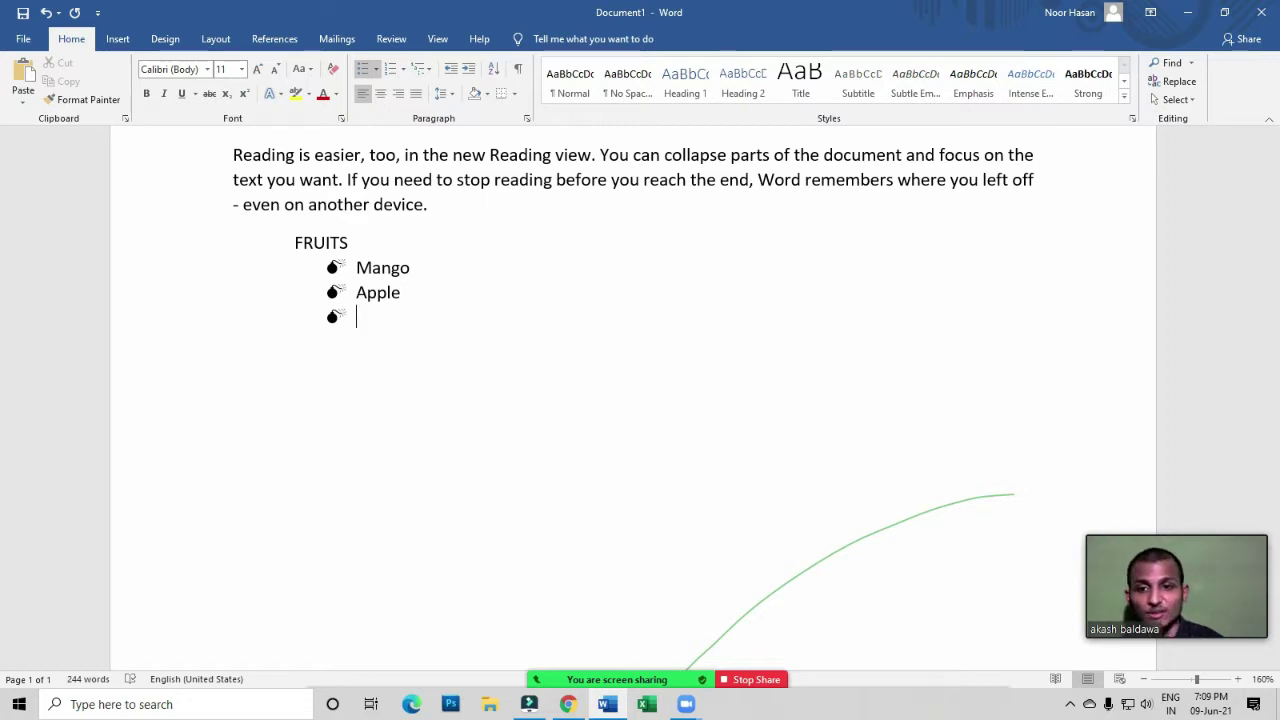
key("Return")
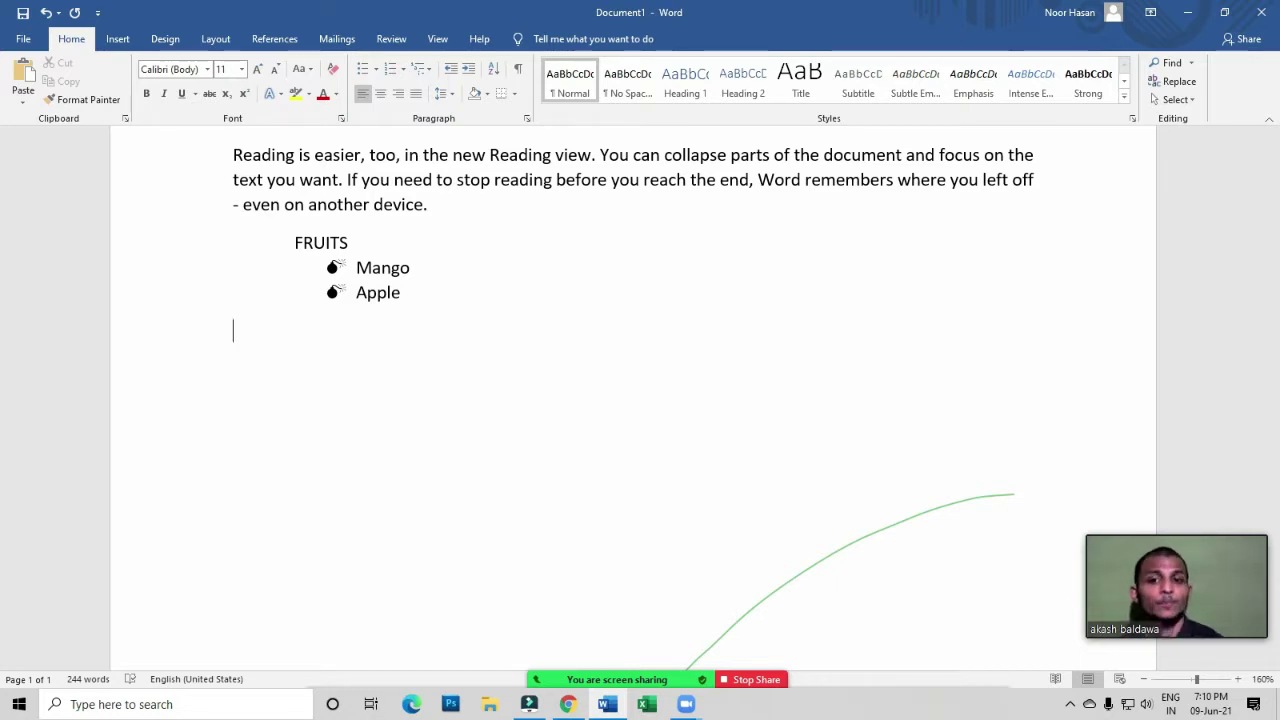
Mute all participants in the Zoom meeting and minimize the participants list
mouse_move(760, 684)
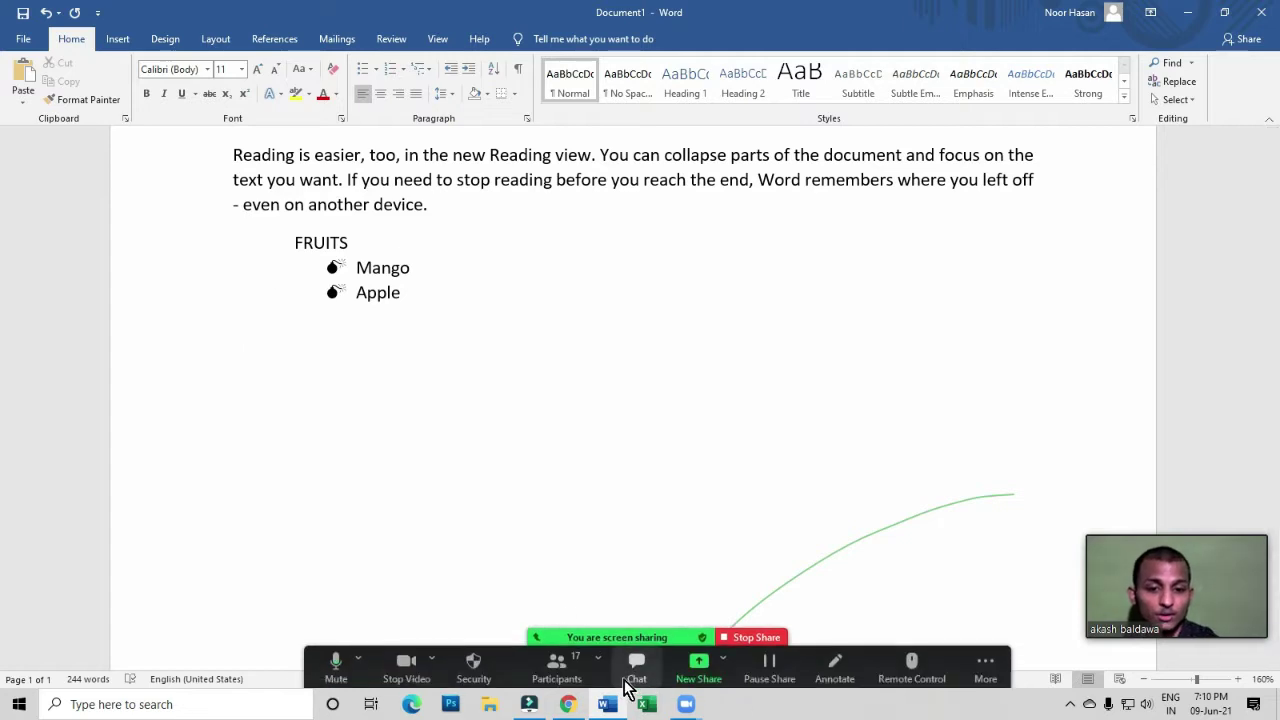
left_click(557, 665)
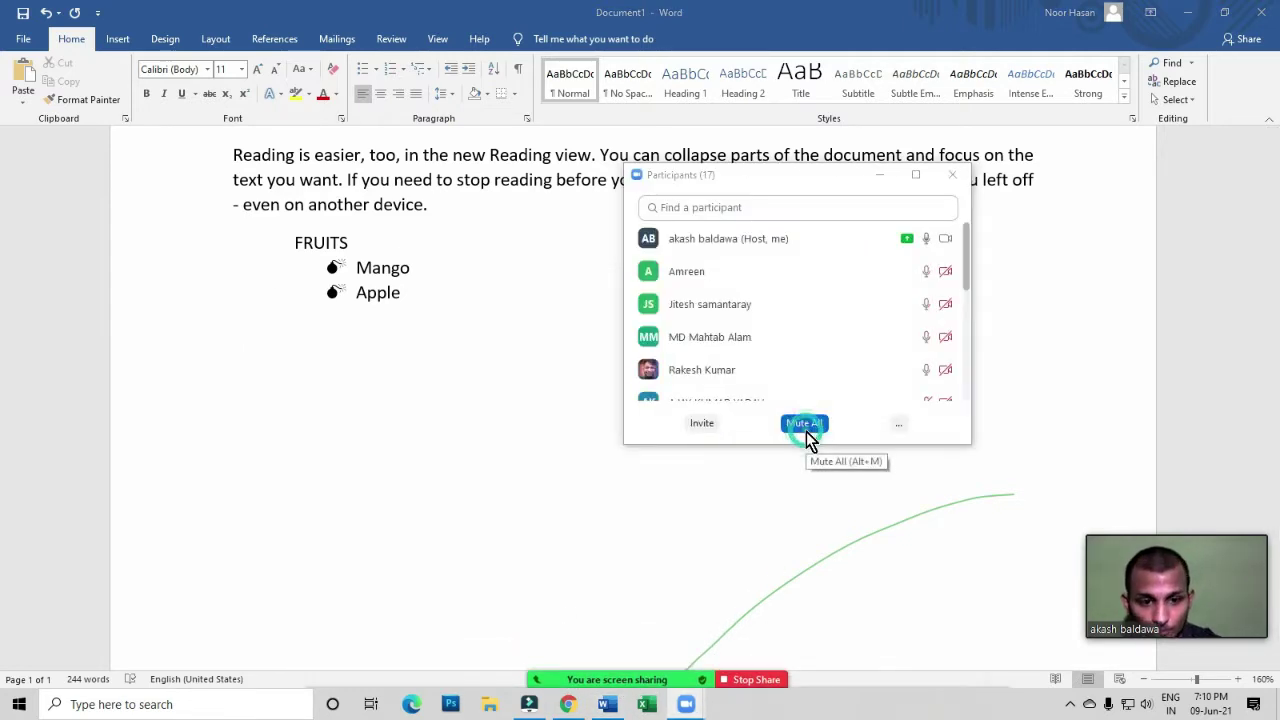
left_click(806, 431)
left_click(694, 394)
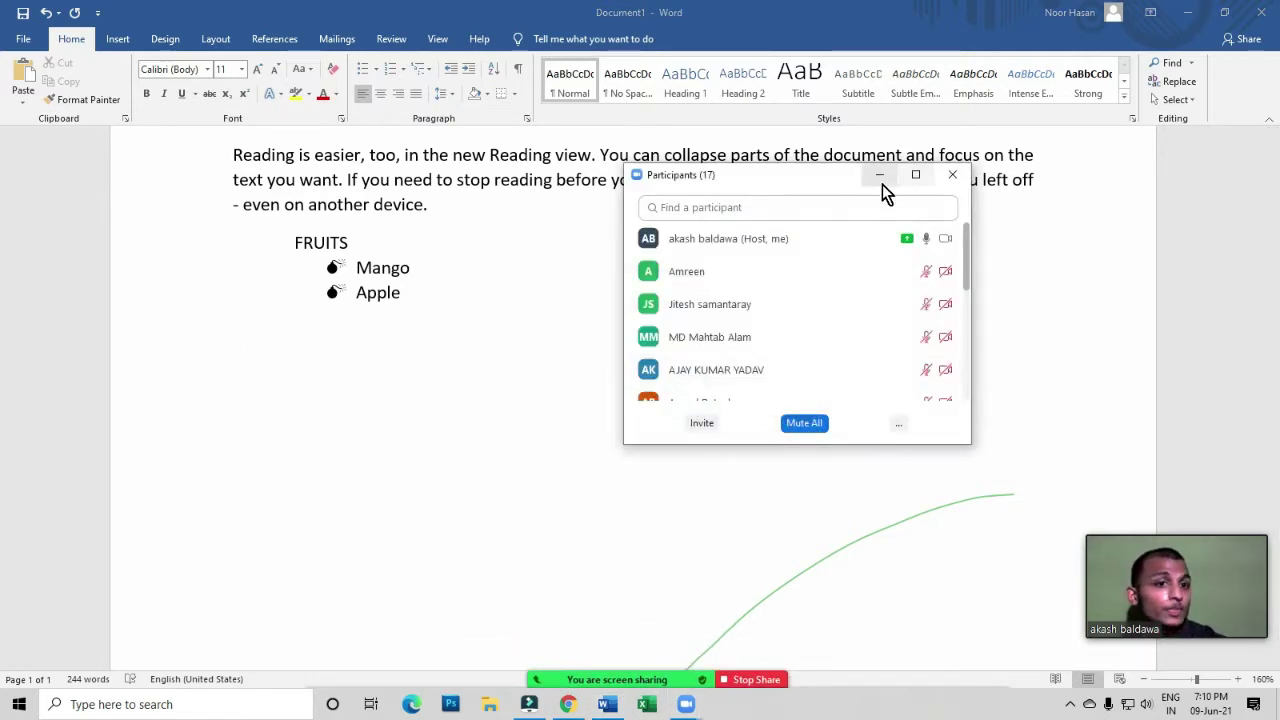
left_click(882, 184)
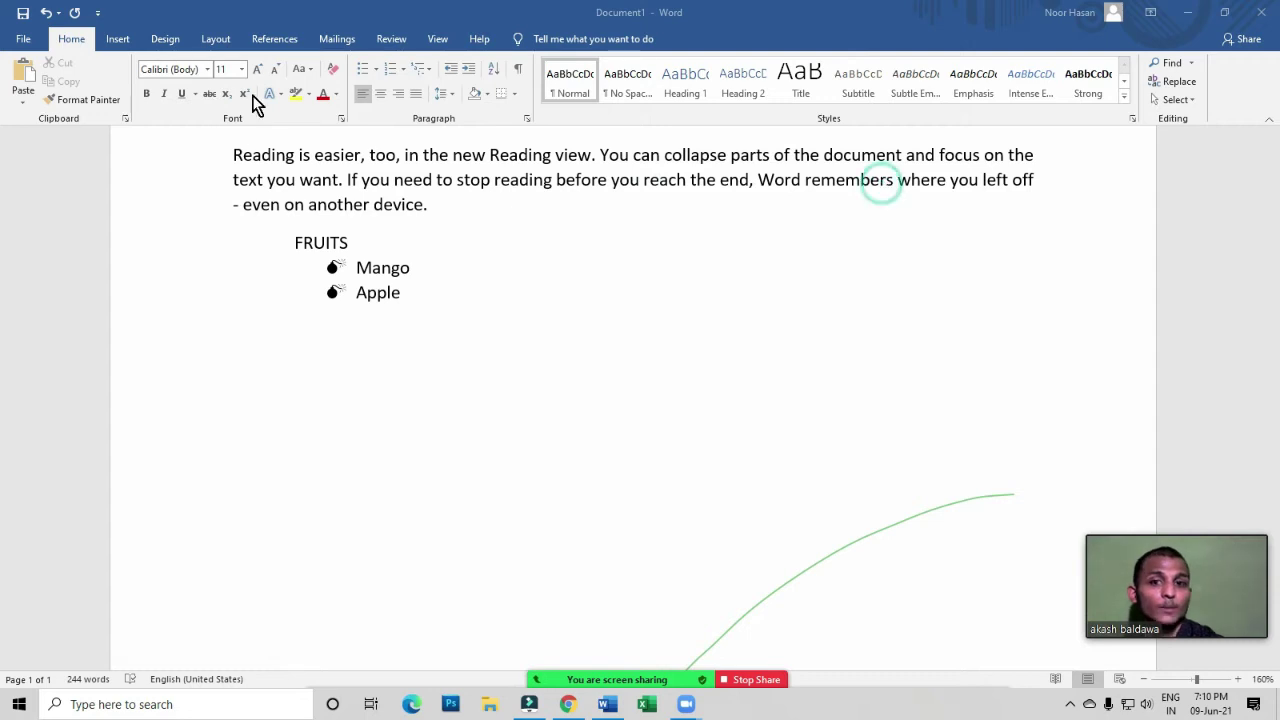
Change the Mango and Apple items from bullets to the Roman numeral numbering format I., II., III
left_click(422, 305)
left_click_drag(391, 289, 338, 234)
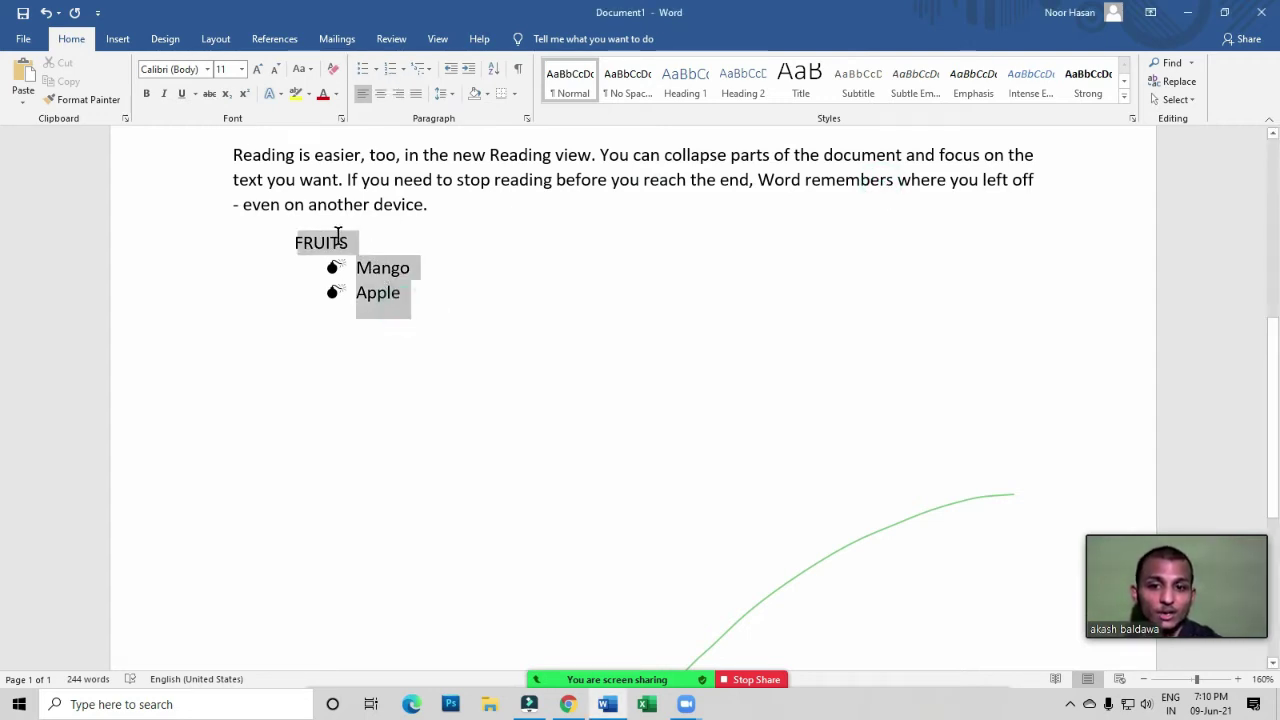
left_click_drag(418, 316, 357, 266)
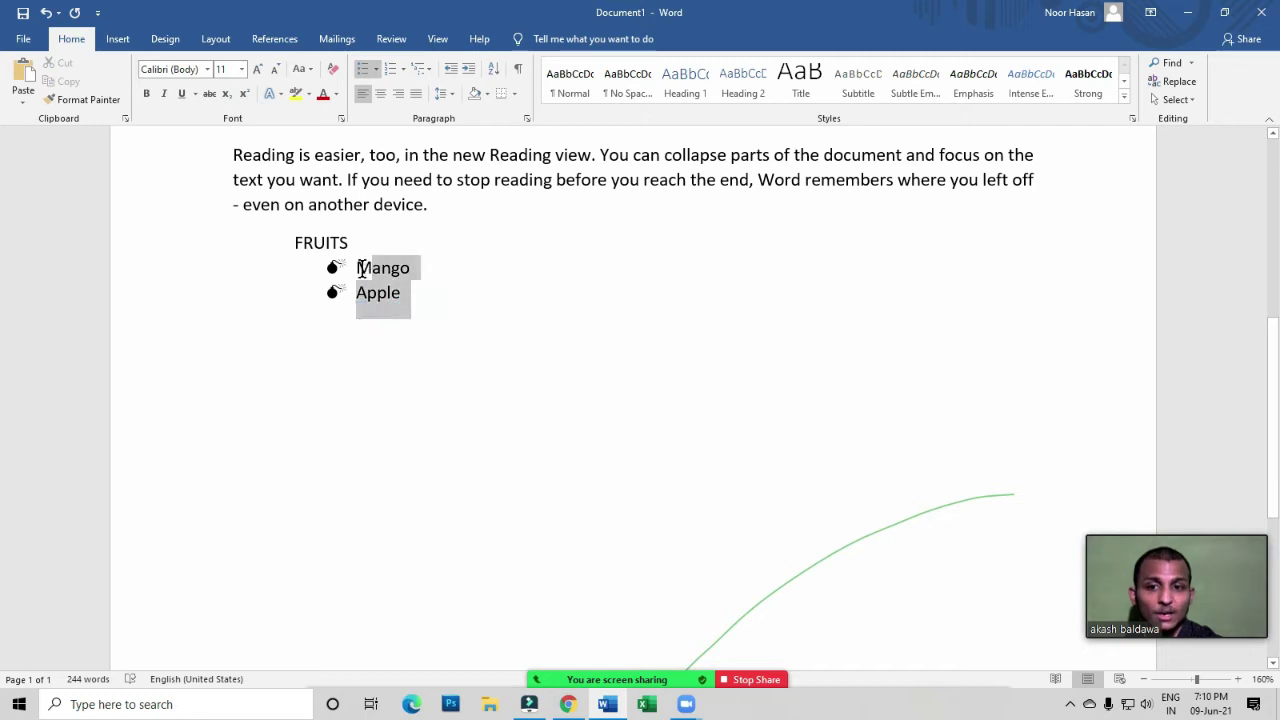
left_click(405, 69)
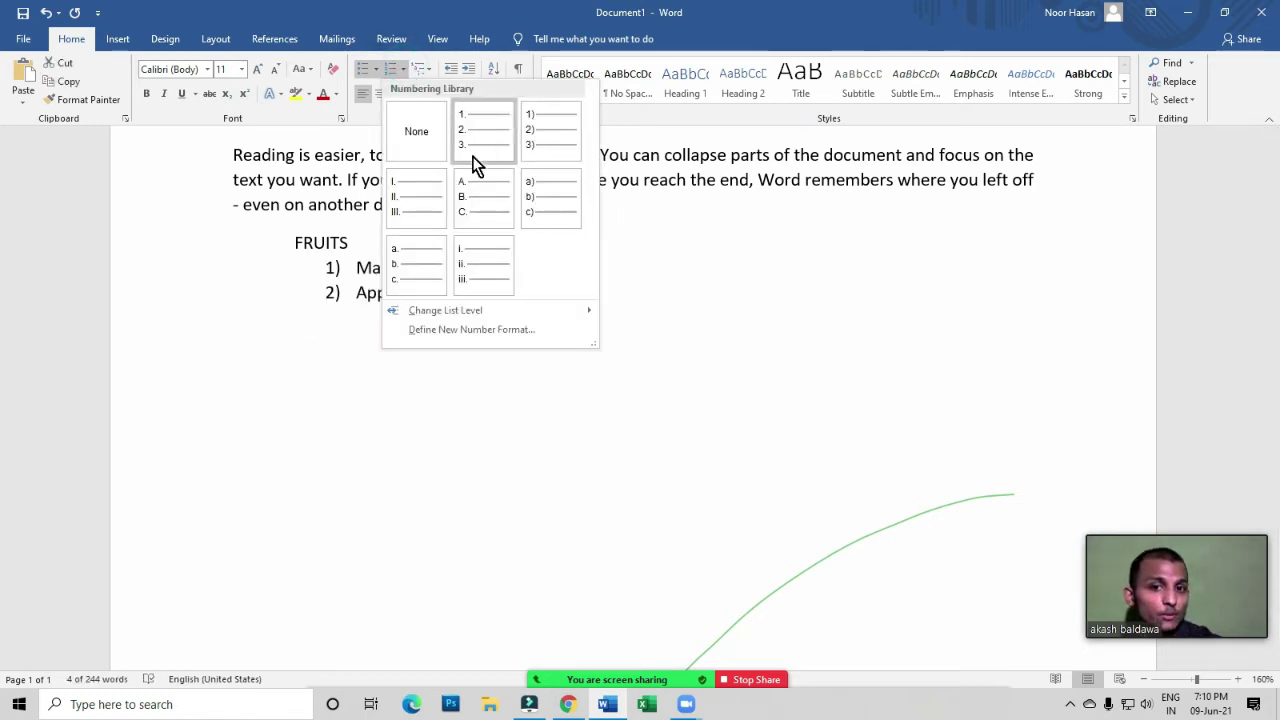
left_click(428, 210)
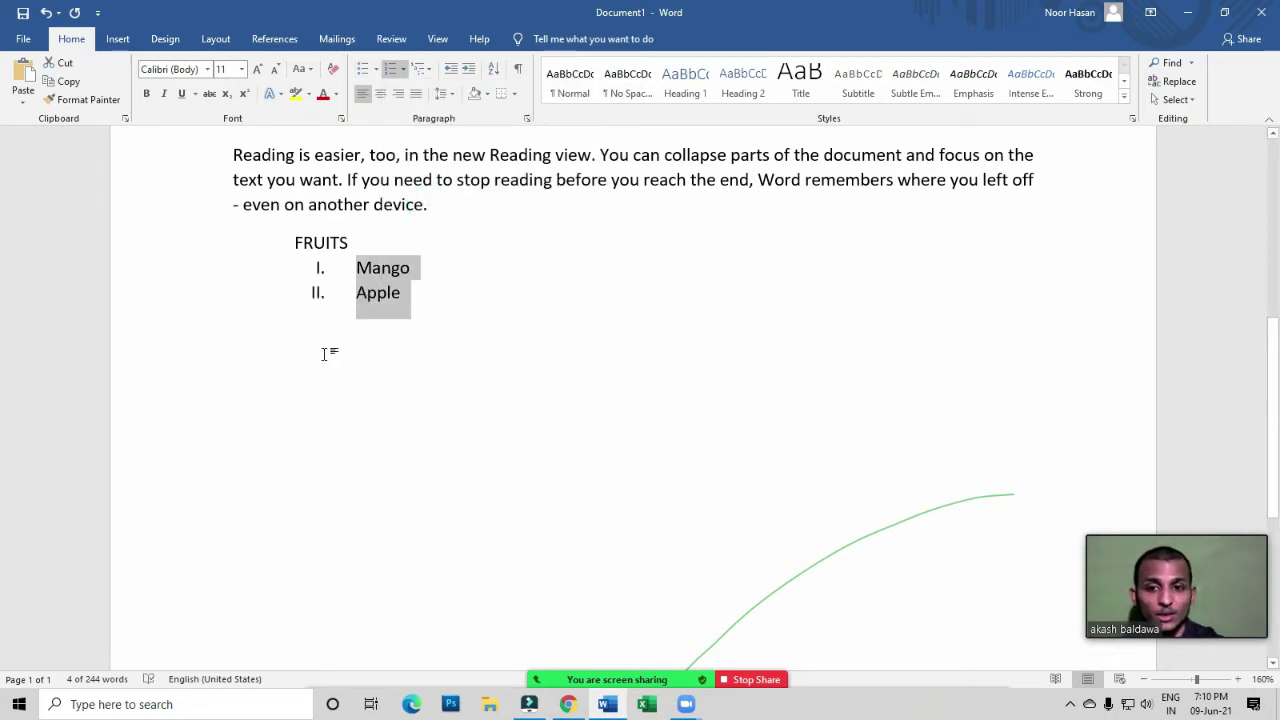
Switch the fruit list to the 1., 2., 3. numbering format and add Orange after Apple, followed by a new item
left_click(404, 70)
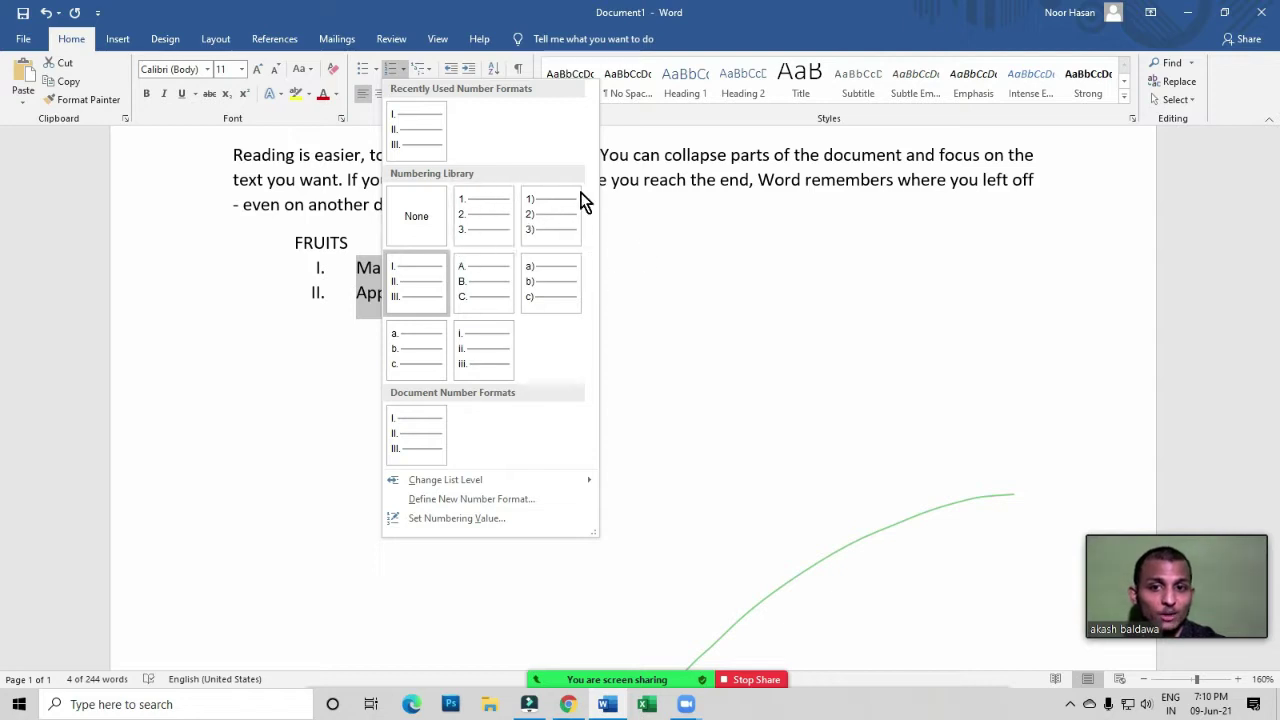
left_click(498, 226)
left_click(429, 297)
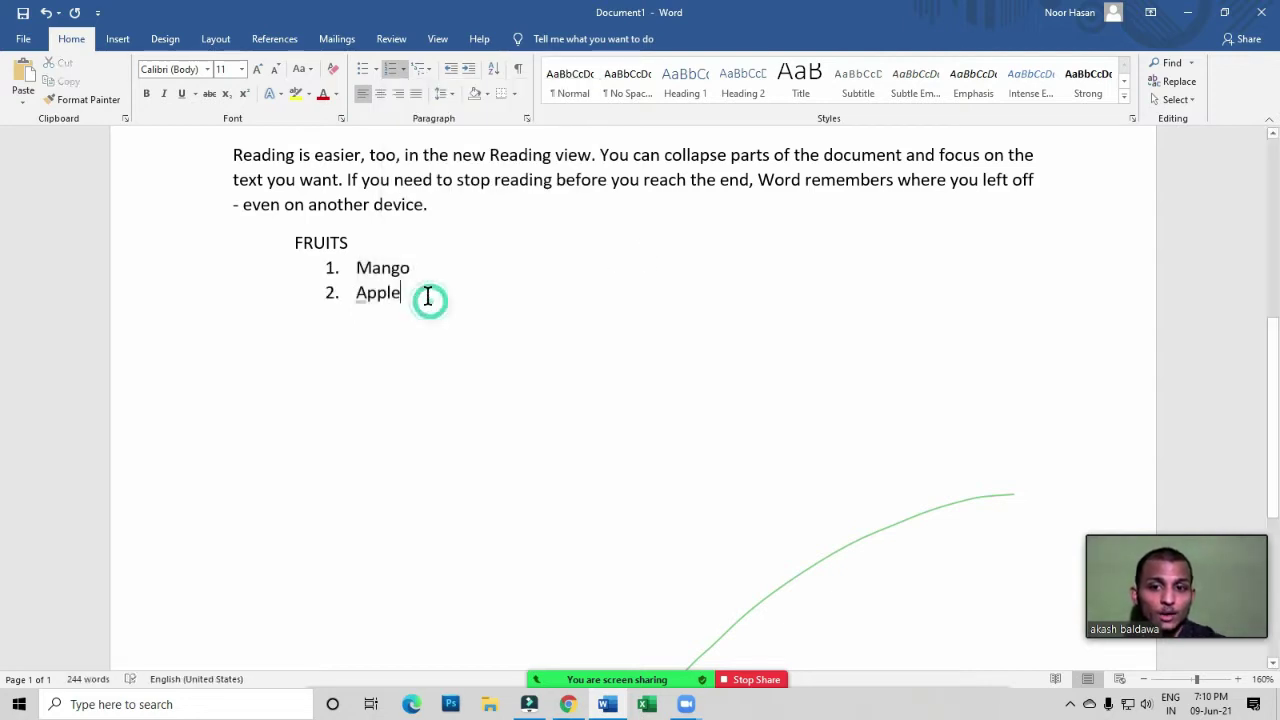
key("Return")
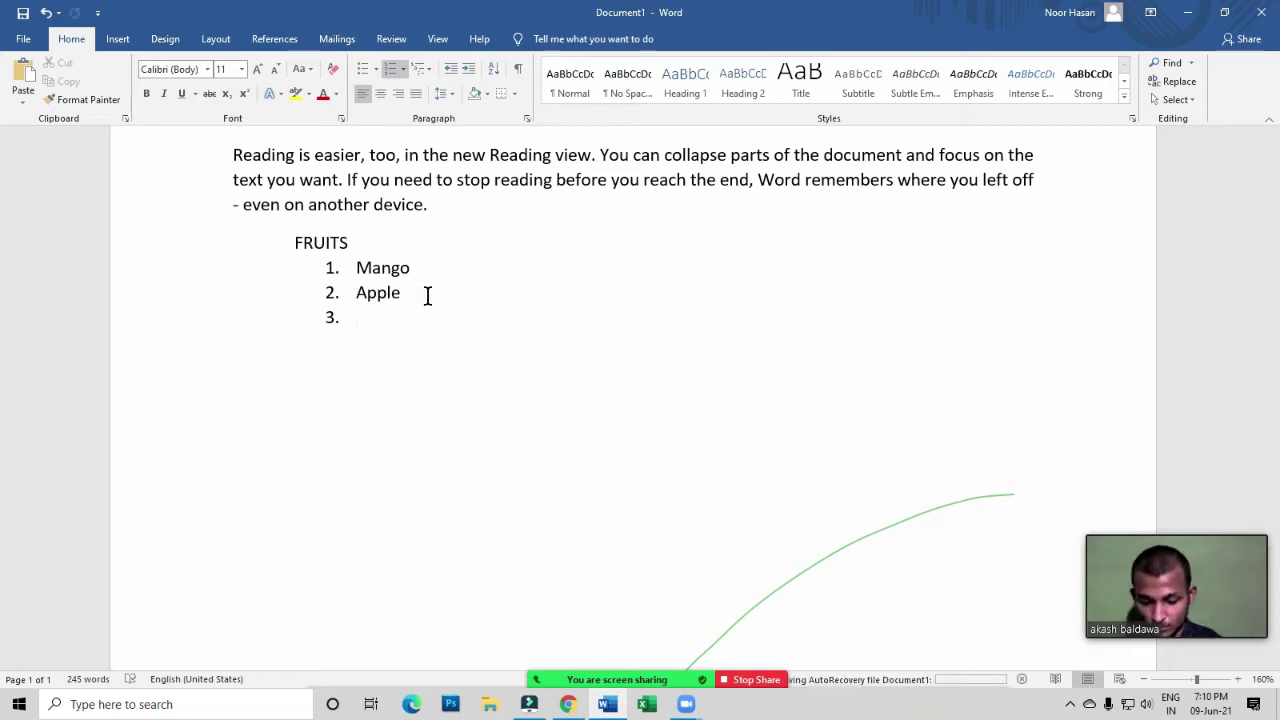
type("Orange")
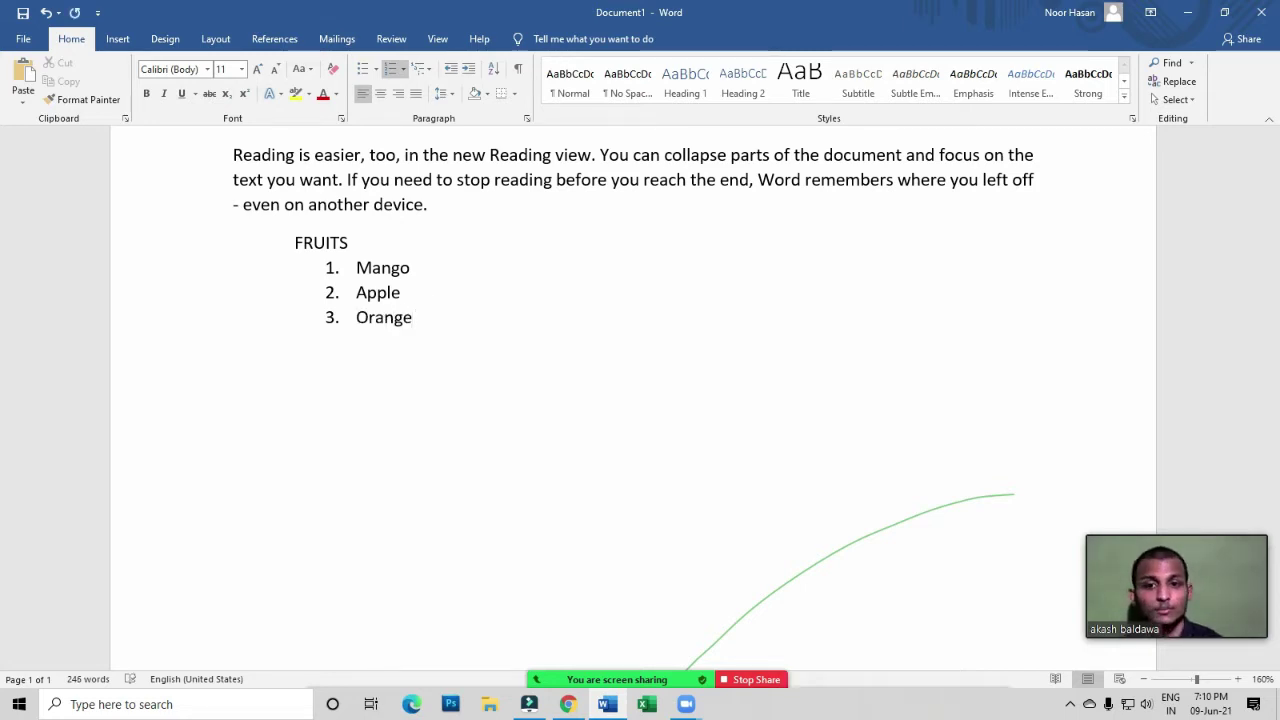
key("Return")
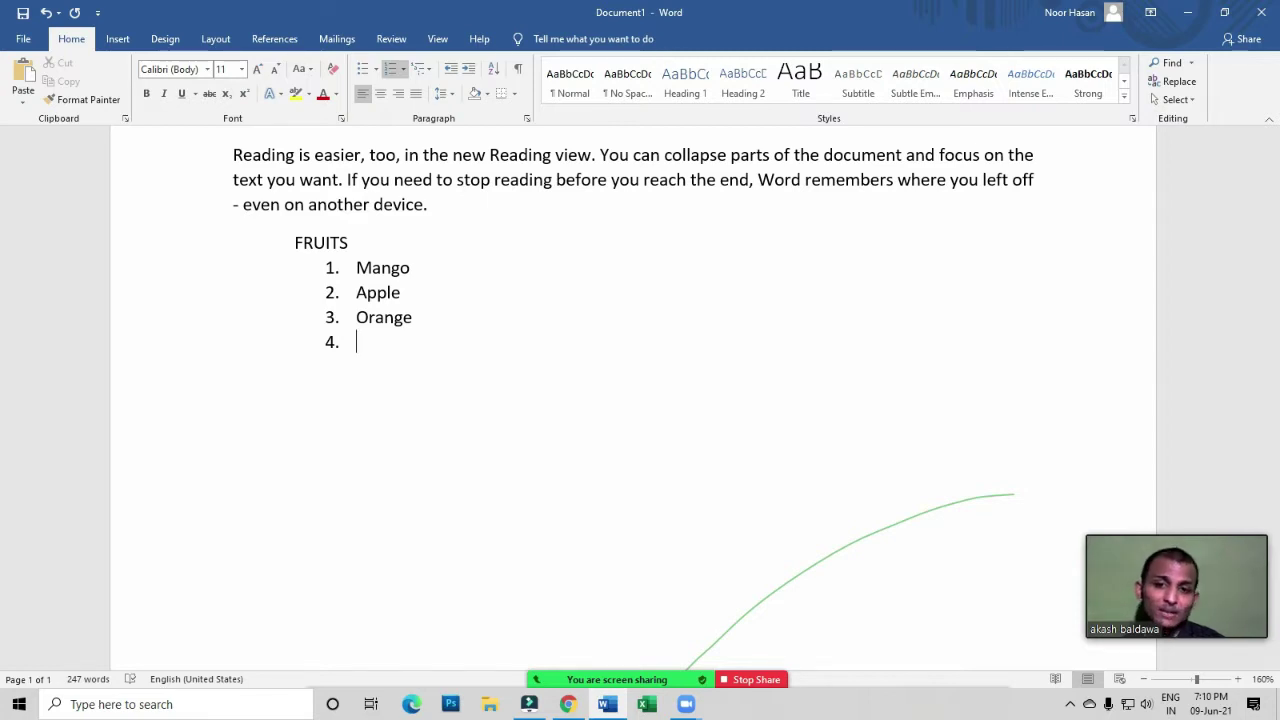
Add the filler items hfbsdh, bjcbajcb, scsjc and nskcnskc to the numbered list, and end the list
type("hfbsdh")
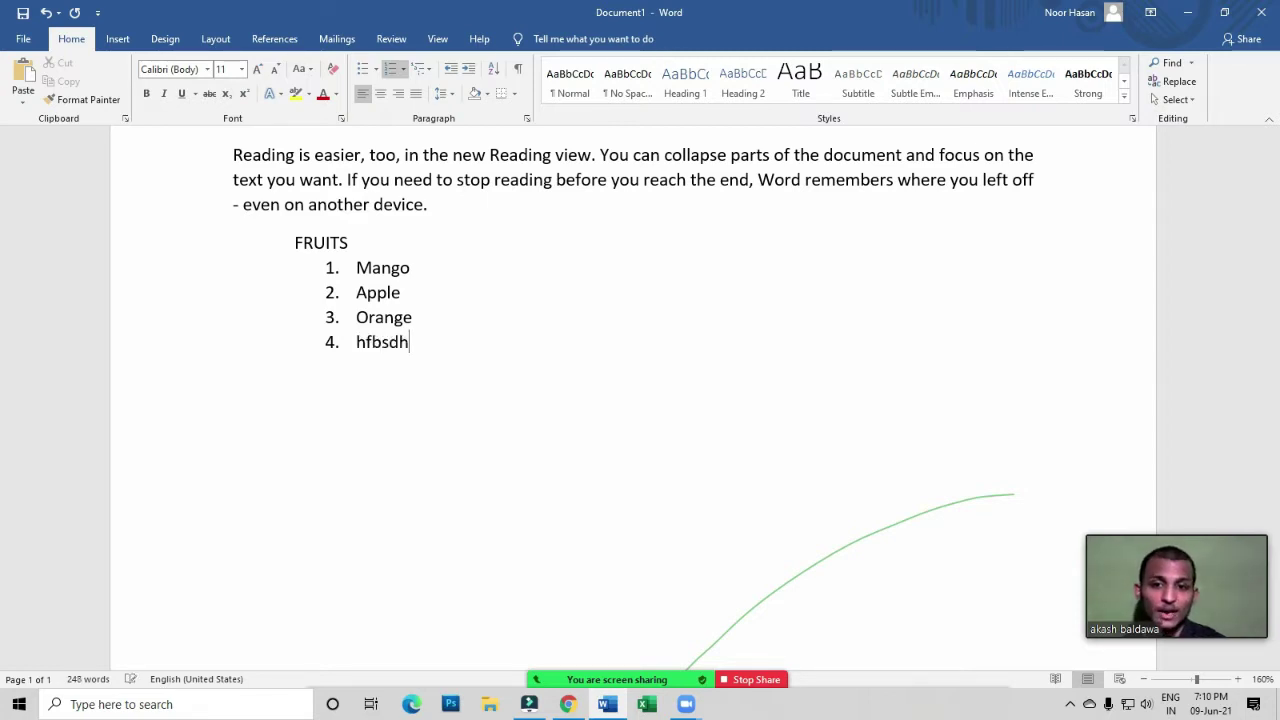
key("Return")
type("bjcbajcb")
key("Return")
type("scsjc")
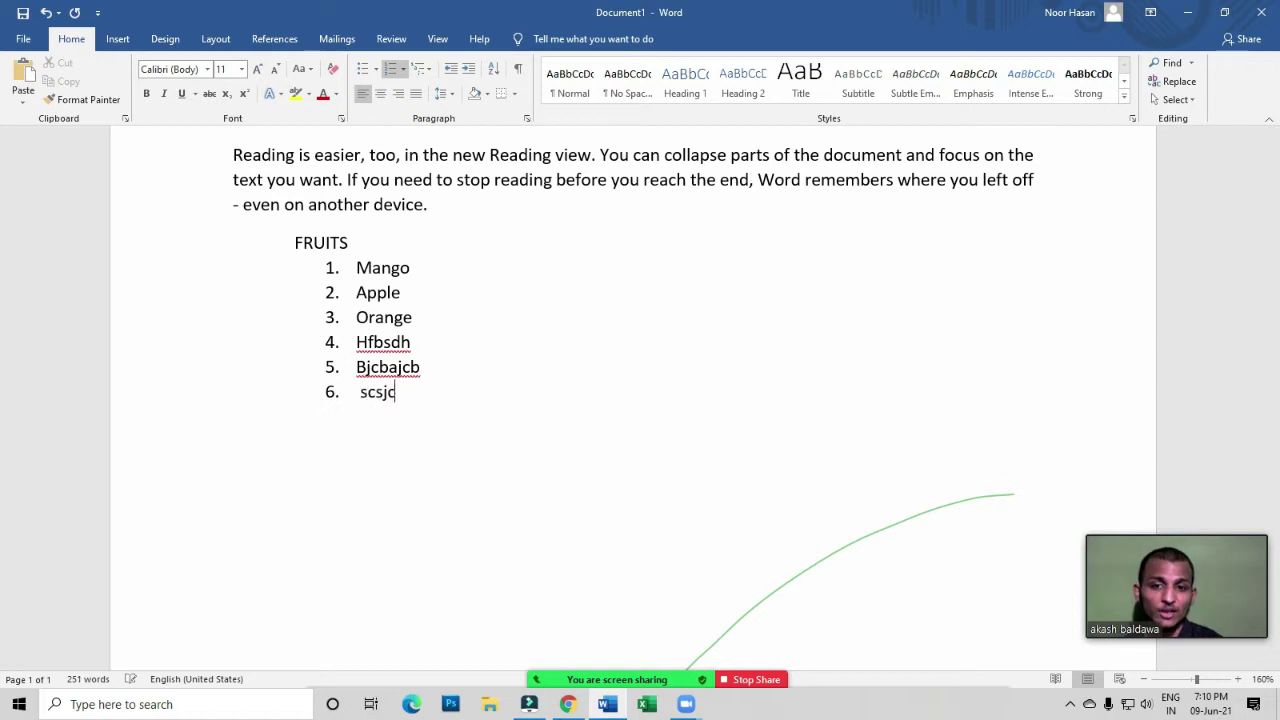
key("Return")
type("nskcnskc")
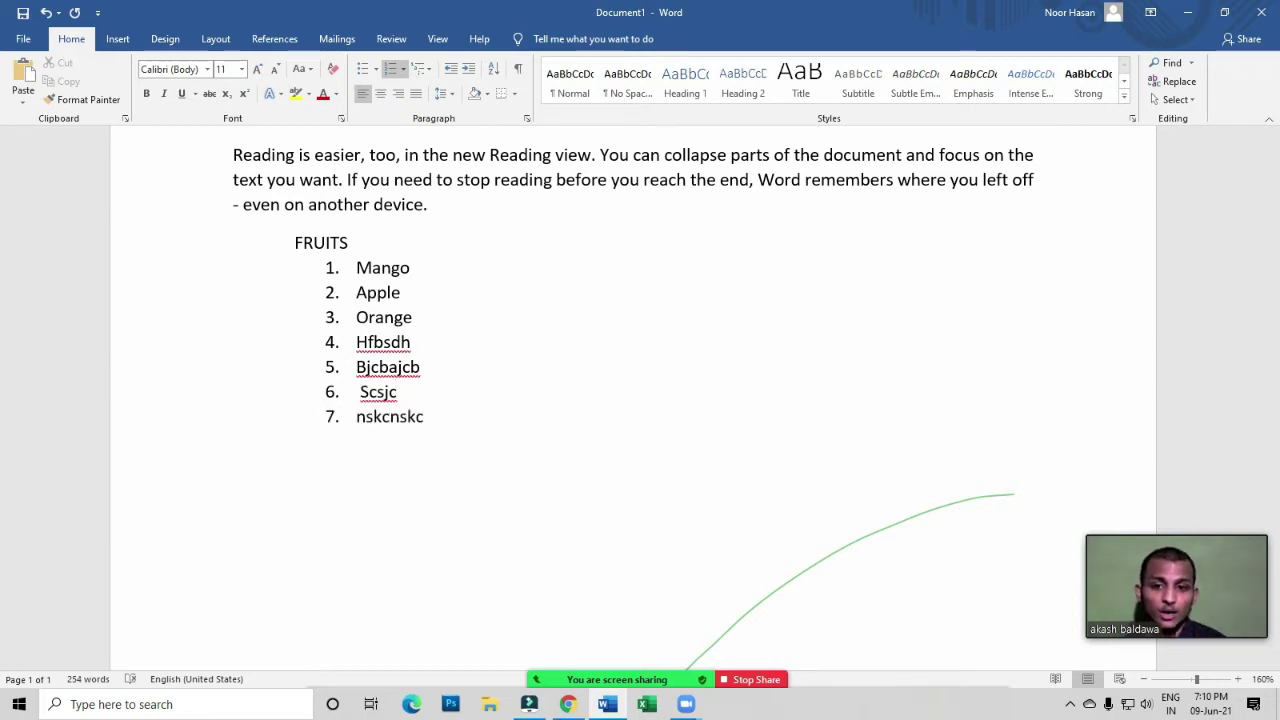
key("Return")
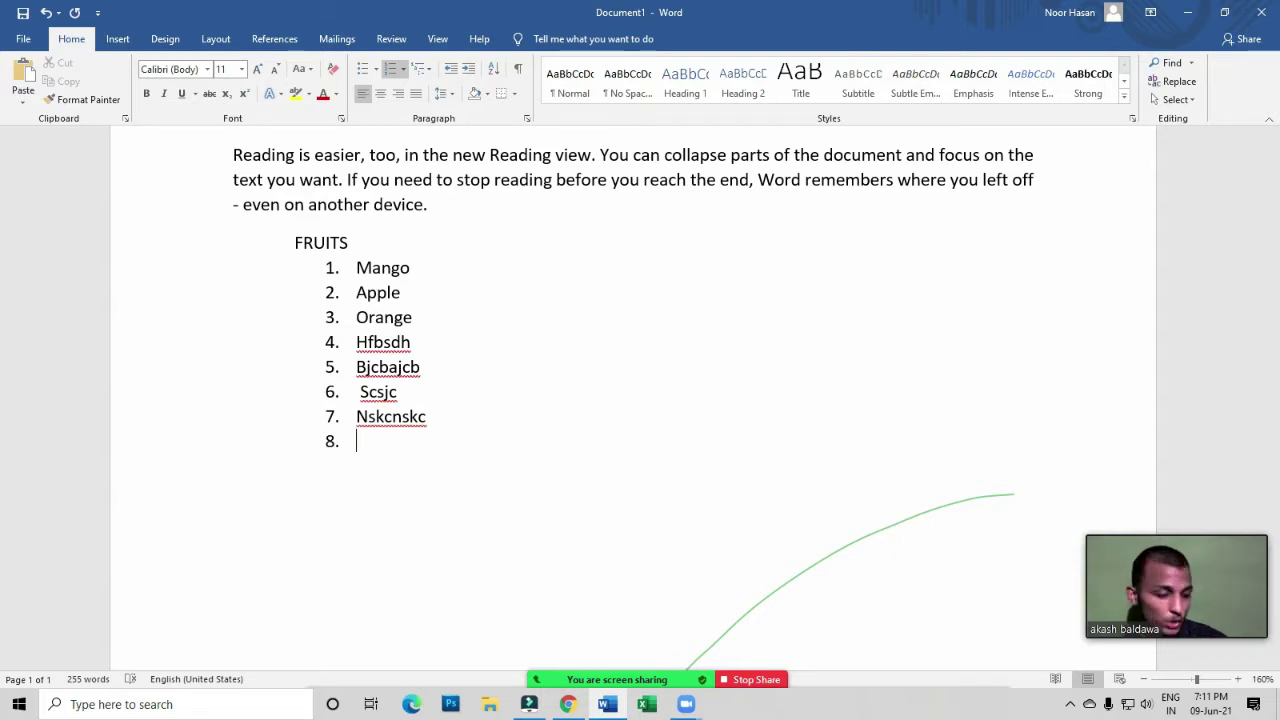
key("Return")
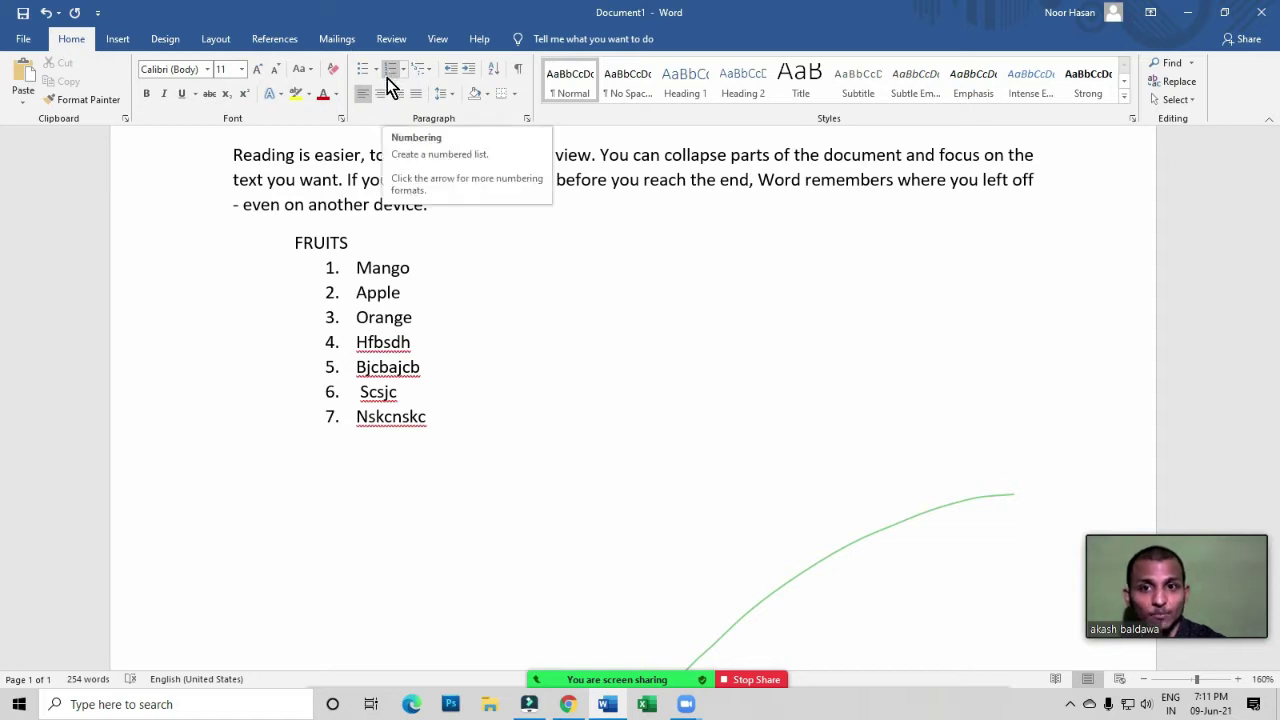
Delete the whole numbered list and the FRUITS heading above it
left_click_drag(440, 452, 279, 265)
key("Delete")
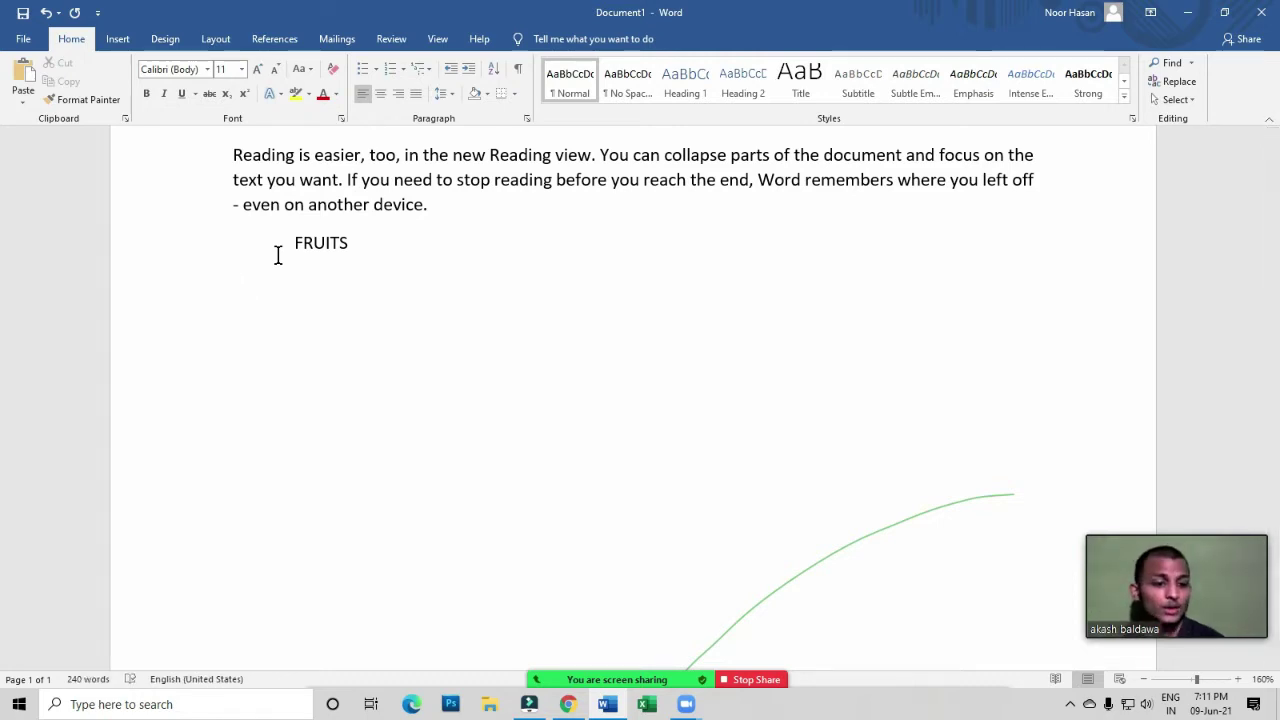
scroll(295, 258, "up", 1)
left_click_drag(350, 305, 297, 309)
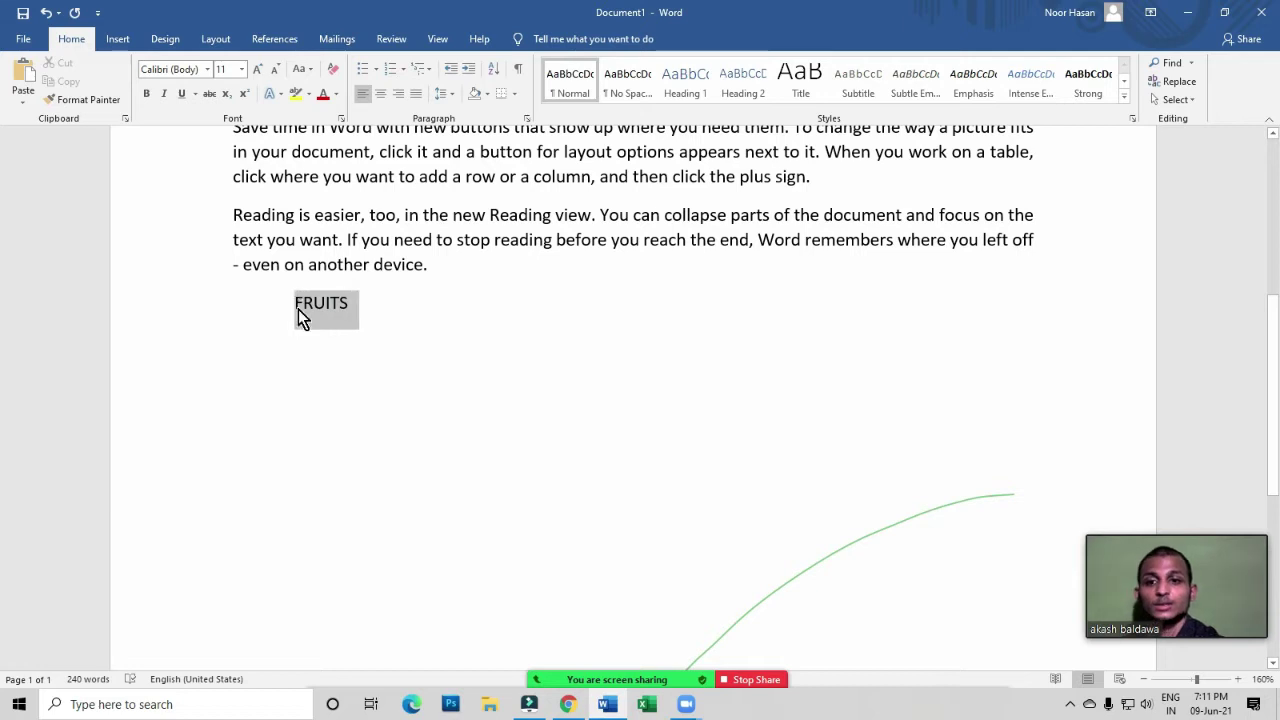
key("BackSpace")
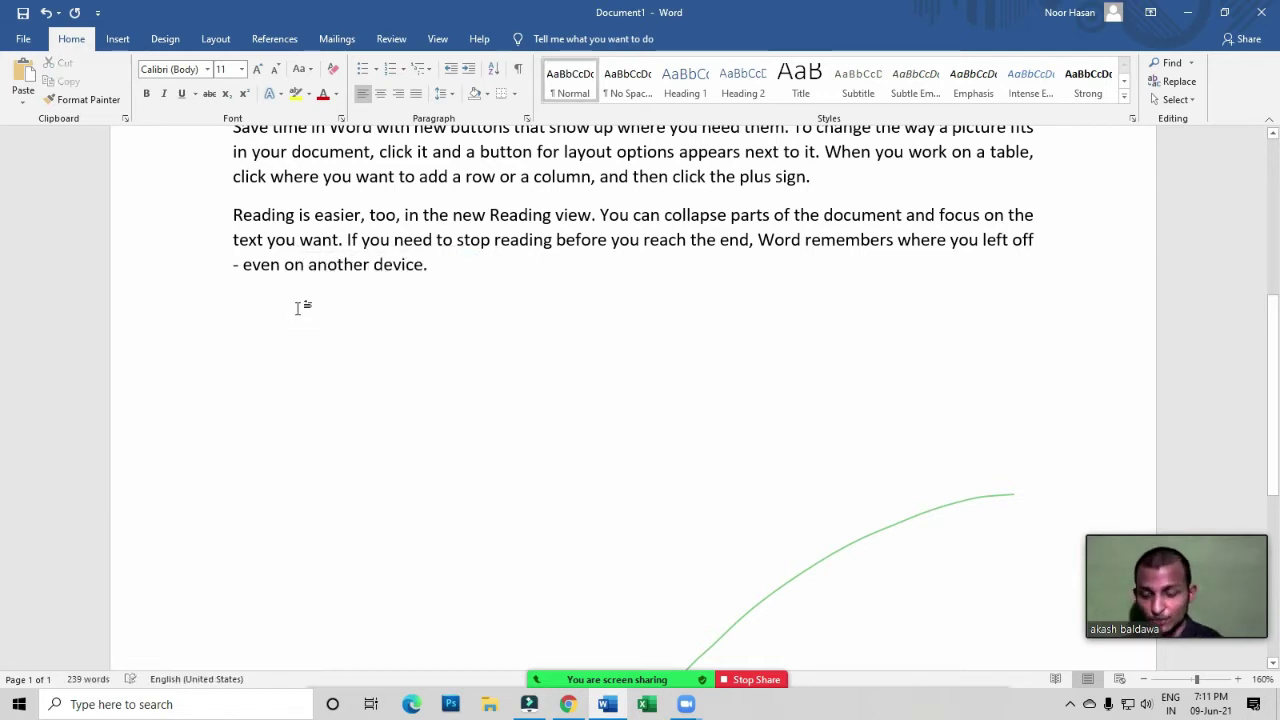
double_click(297, 308)
type("FY")
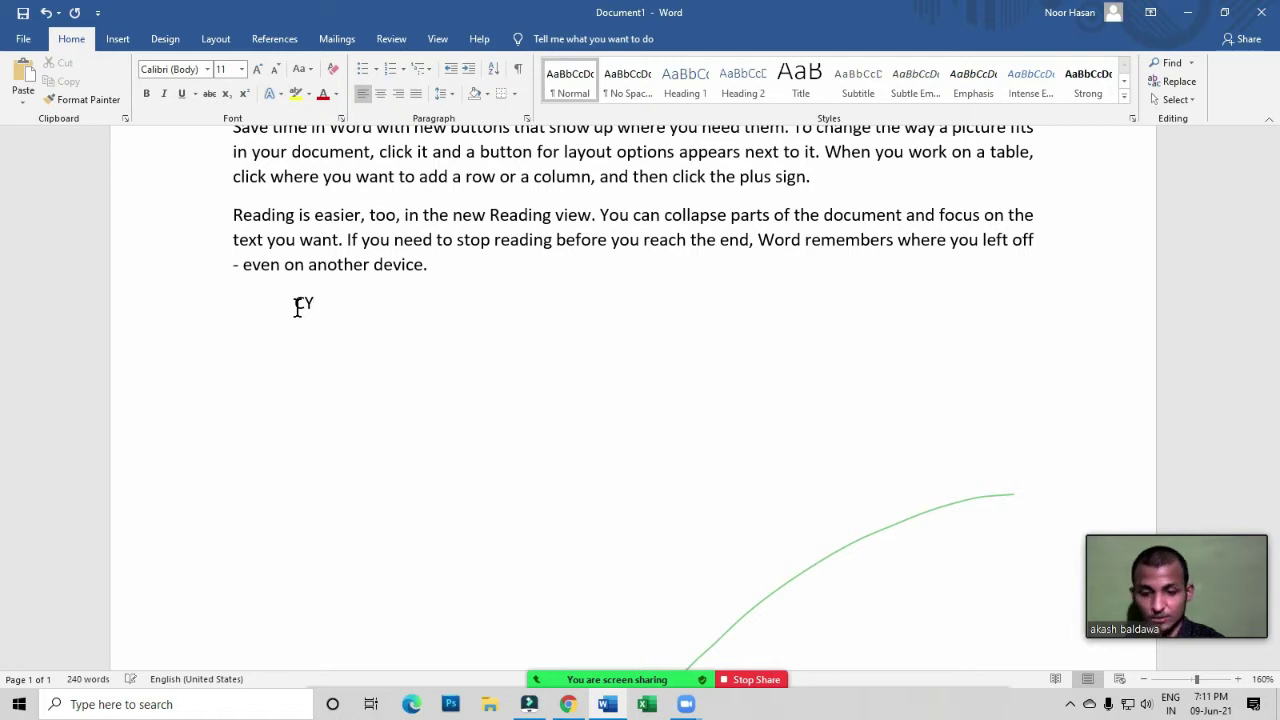
key("BackSpace")
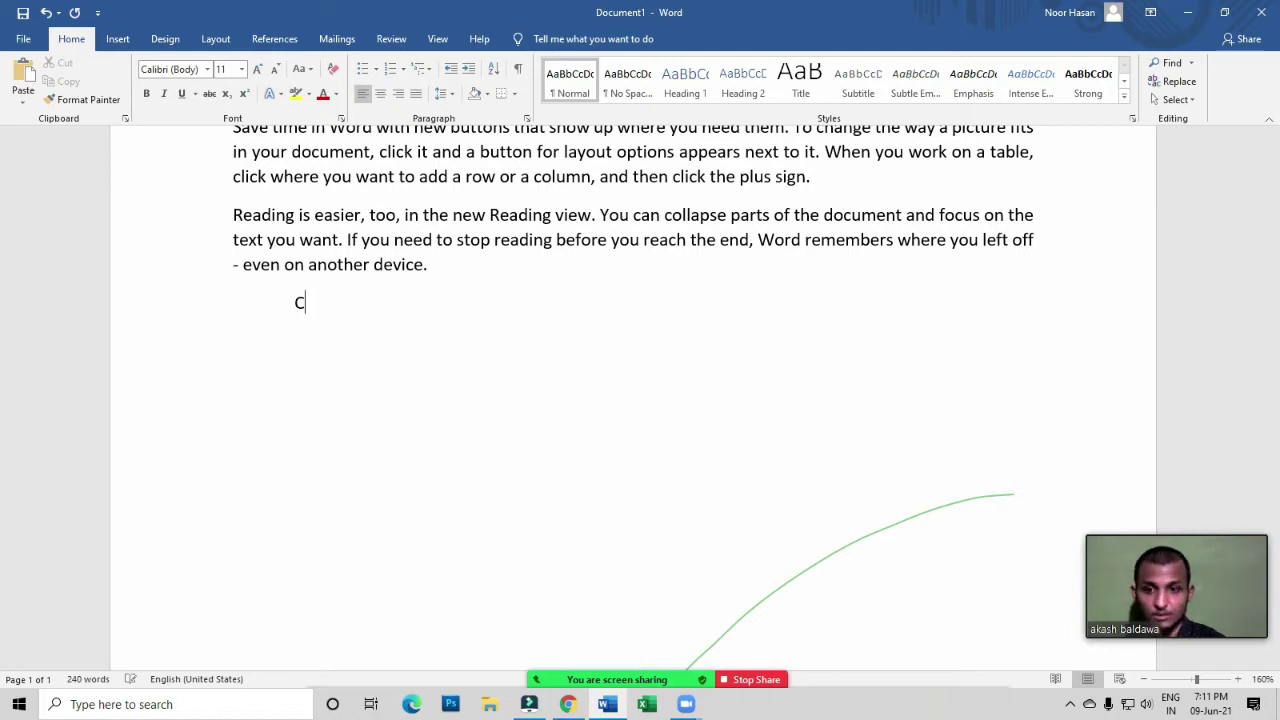
type("F")
key("BackSpace")
type("CIty")
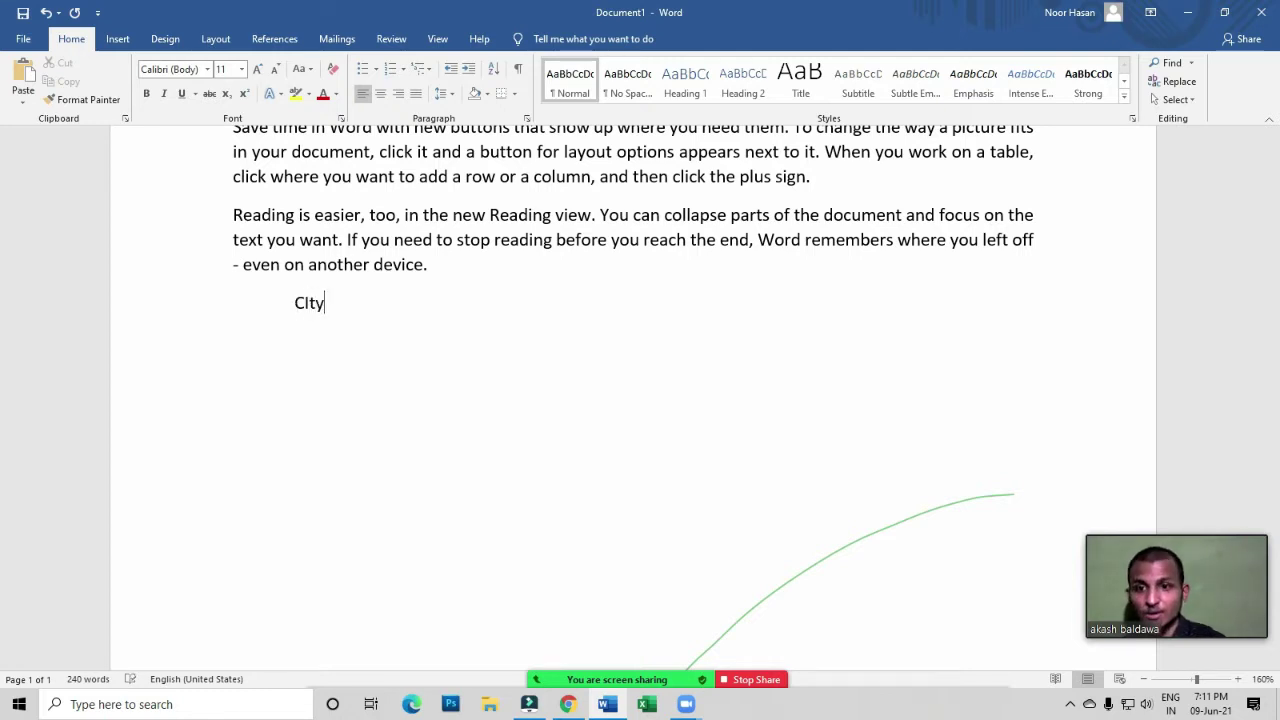
key("Return")
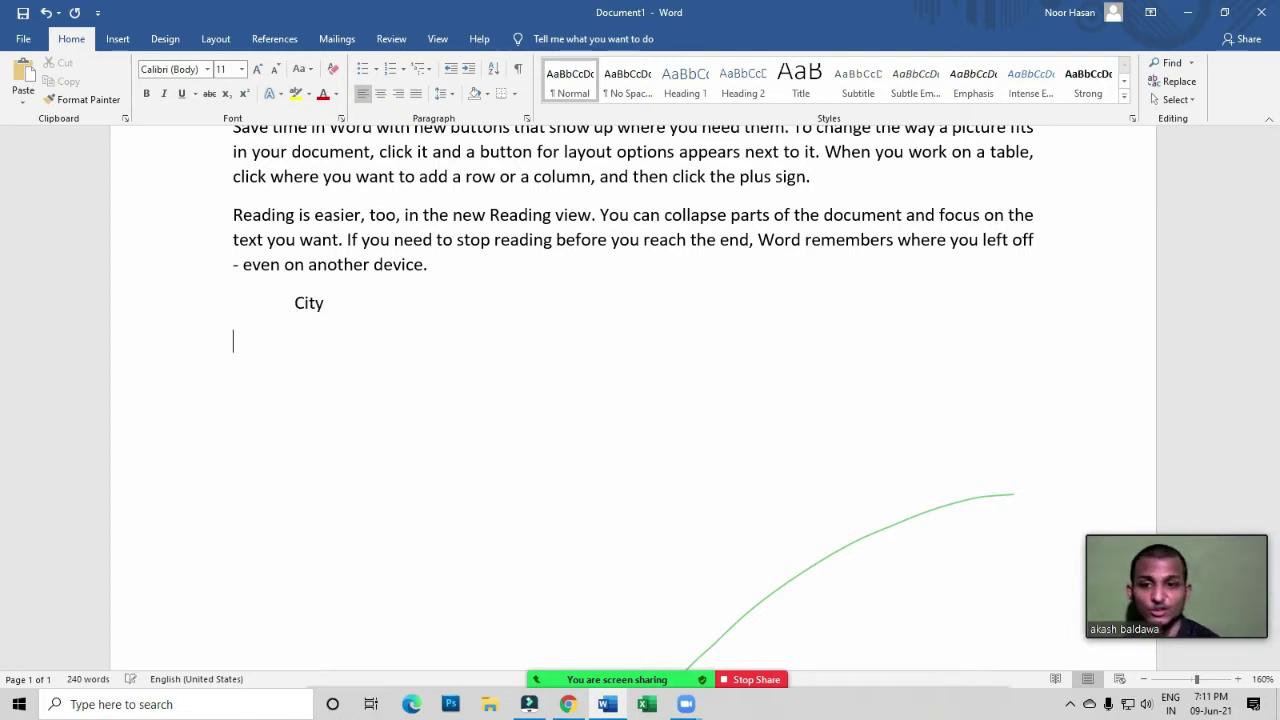
left_click_drag(296, 315, 271, 297)
left_click(391, 337)
key("BackSpace")
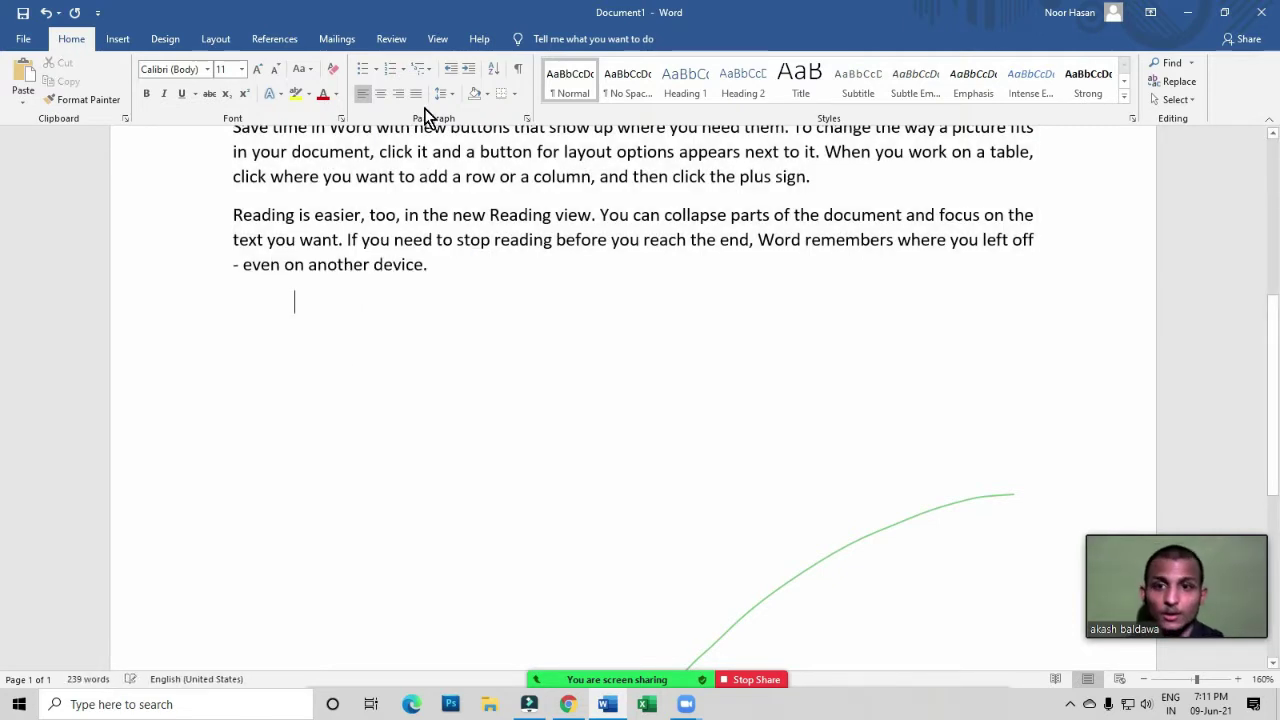
Start a multilevel list with the 1), a), i) format below the last paragraph and enter City as its first item
left_click(429, 69)
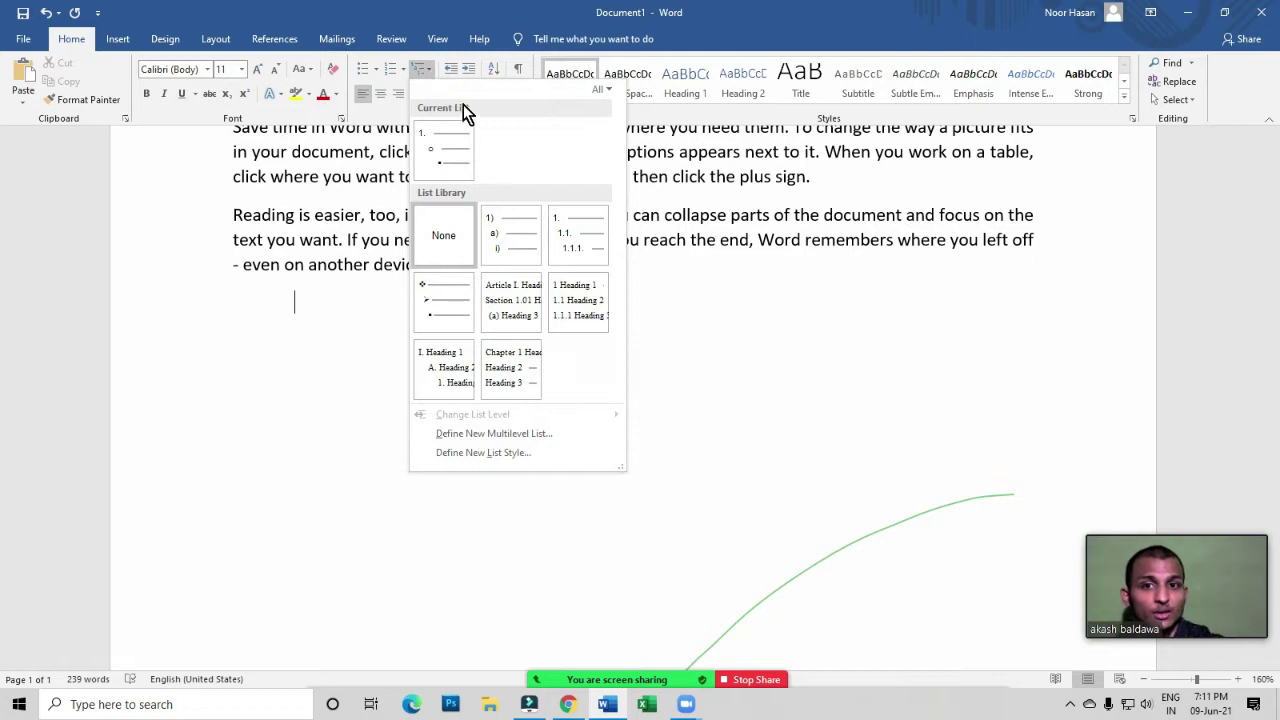
mouse_move(508, 242)
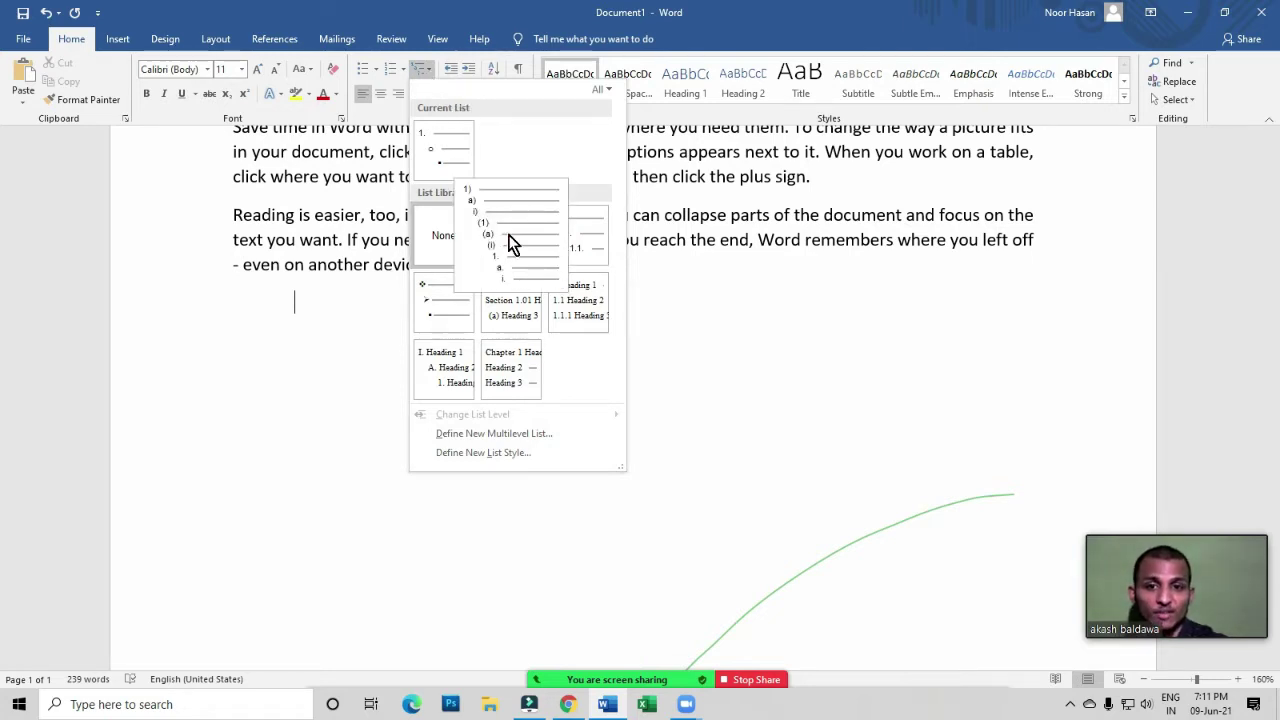
left_click(508, 242)
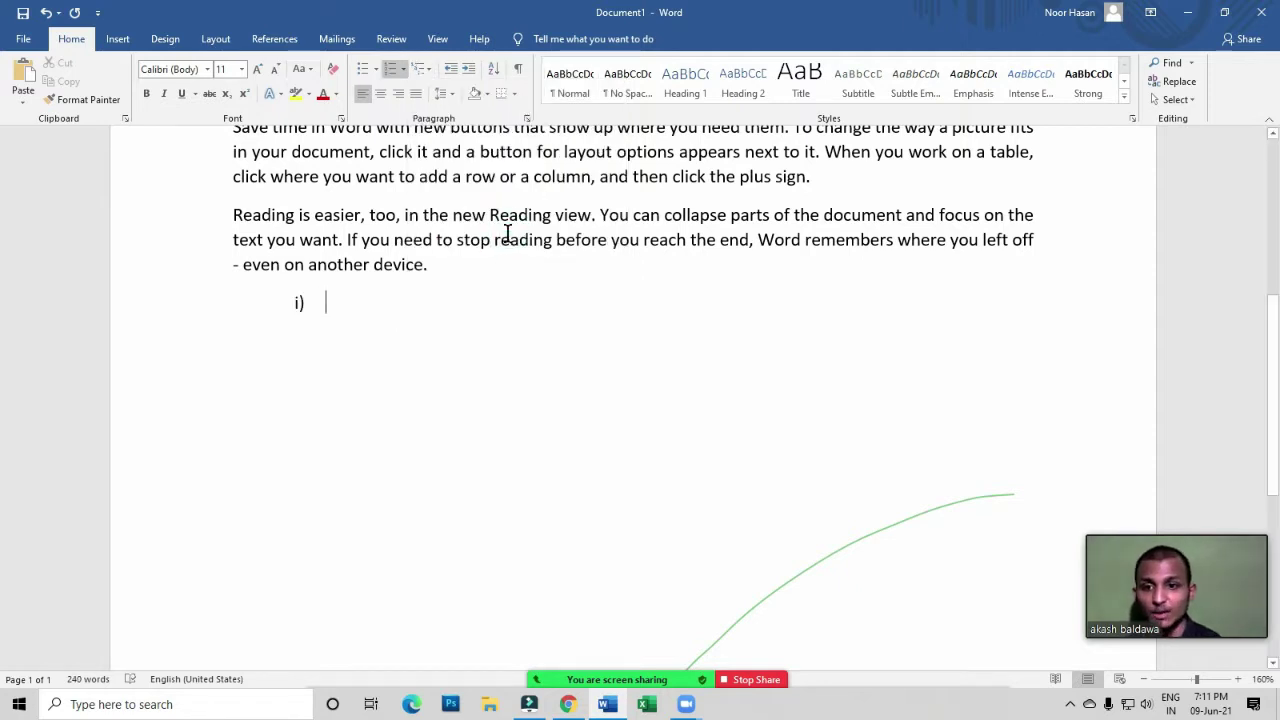
type("Cyti")
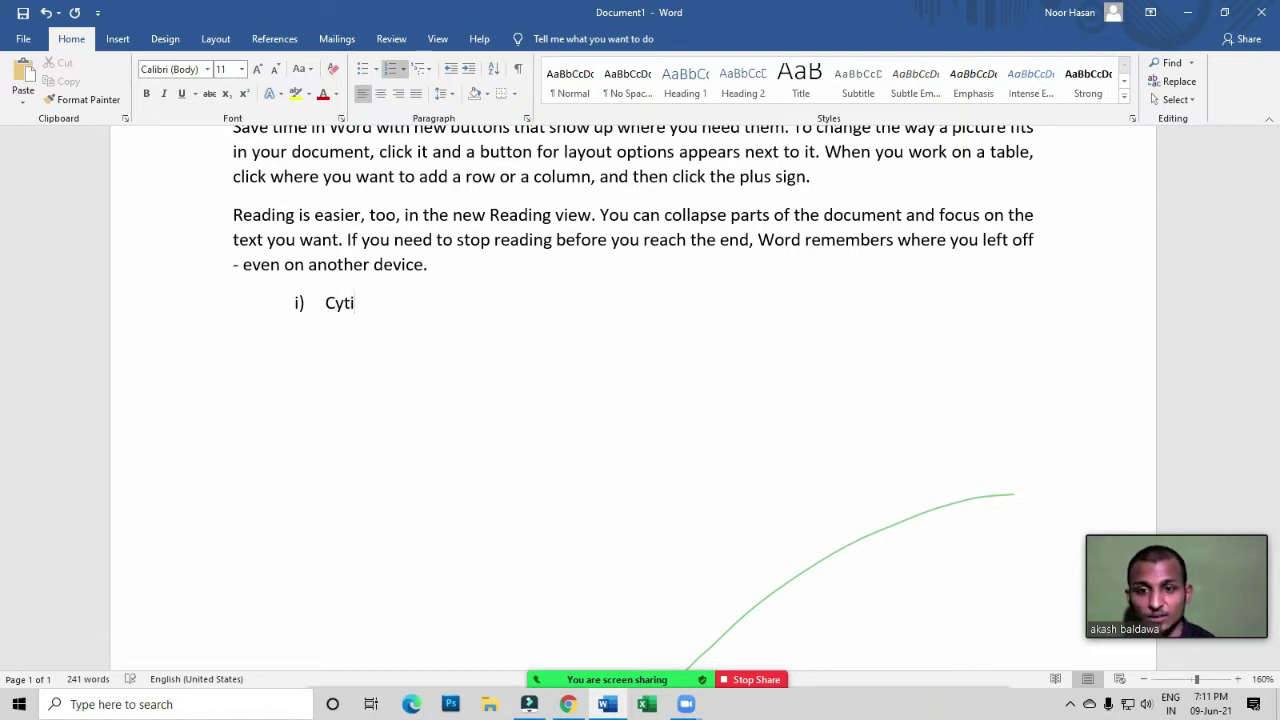
key("BackSpace")
key("BackSpace")
key("BackSpace")
key("BackSpace")
type("City")
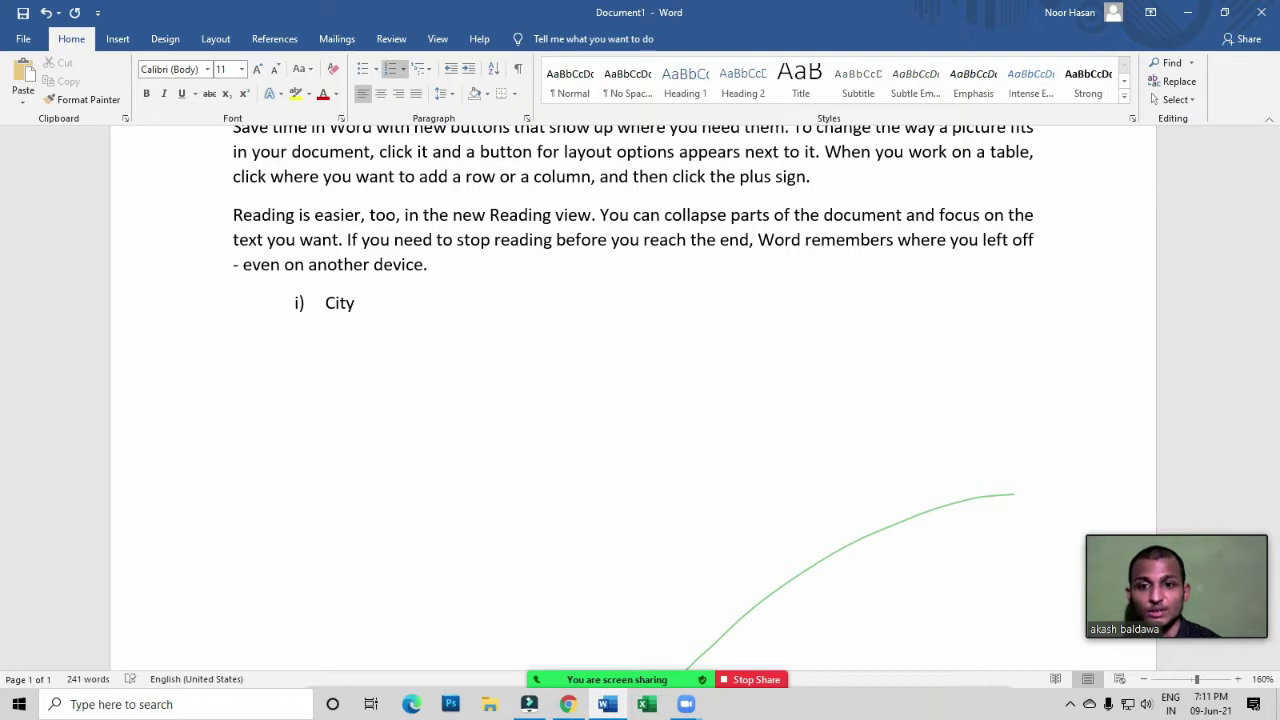
Add New Delhi and Badarpur as sub-items one level below City
key("Return")
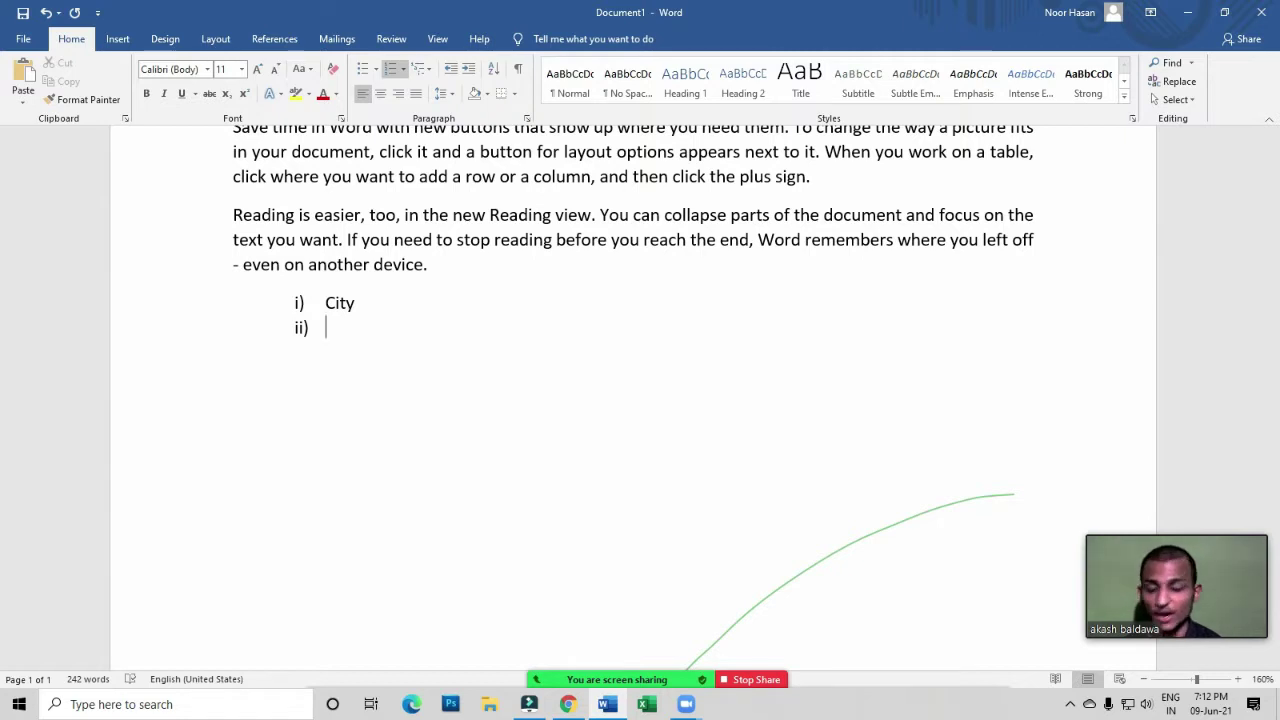
key("Tab")
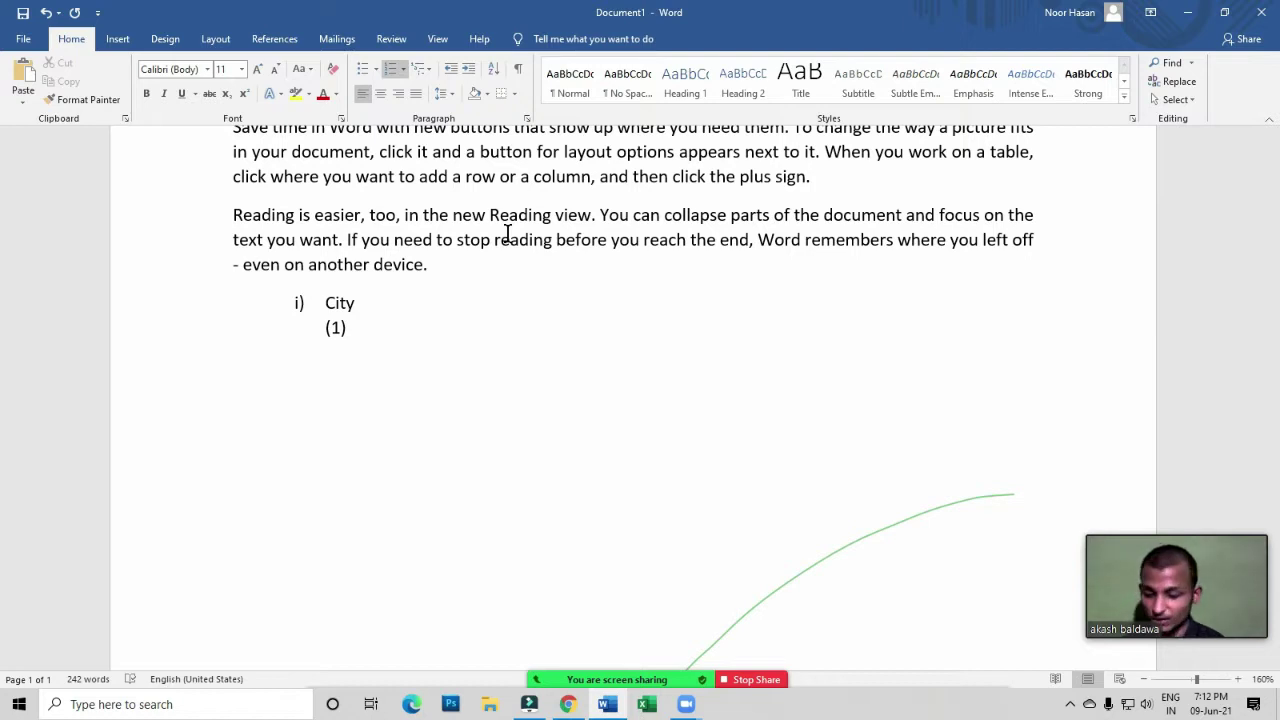
type("New ")
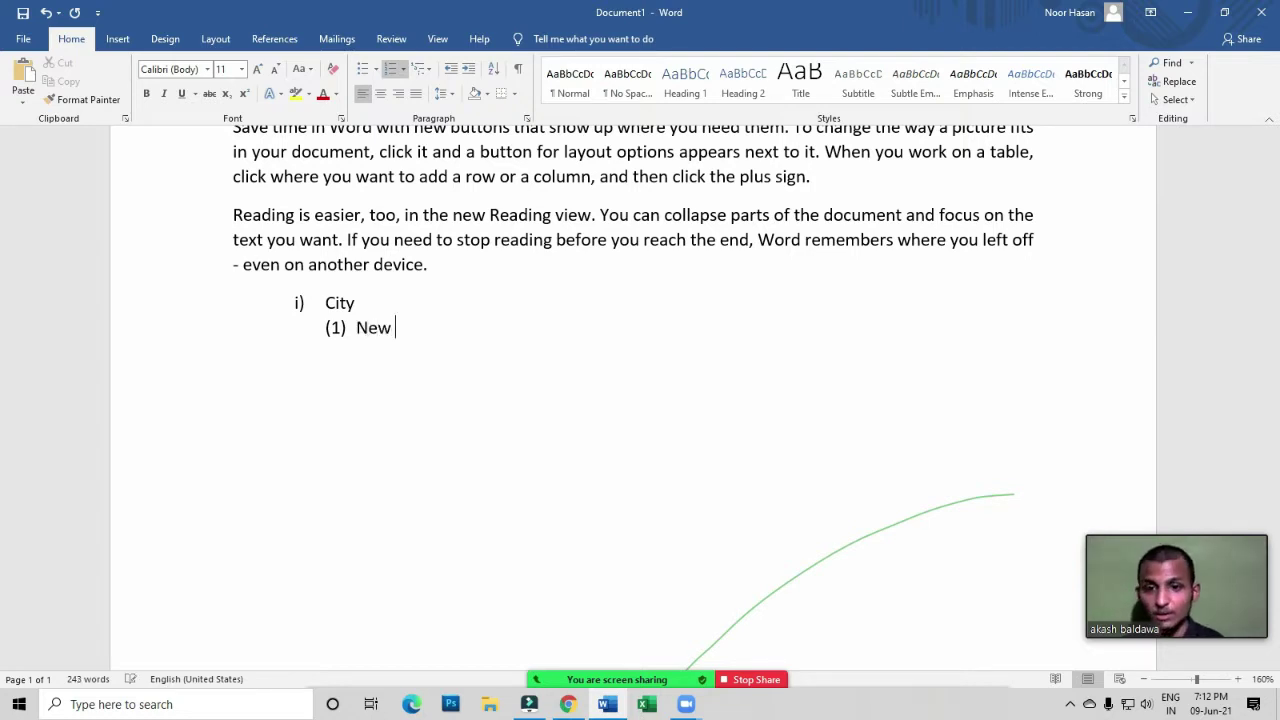
type("Delhi")
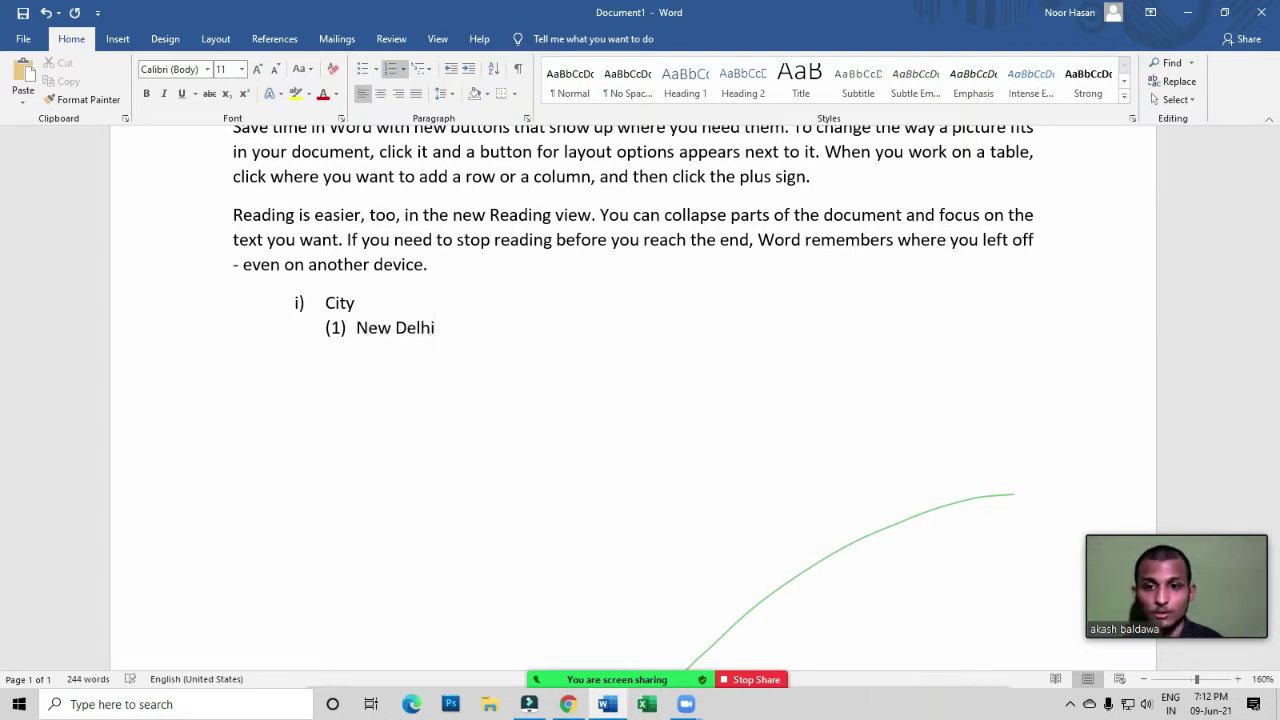
key("Return")
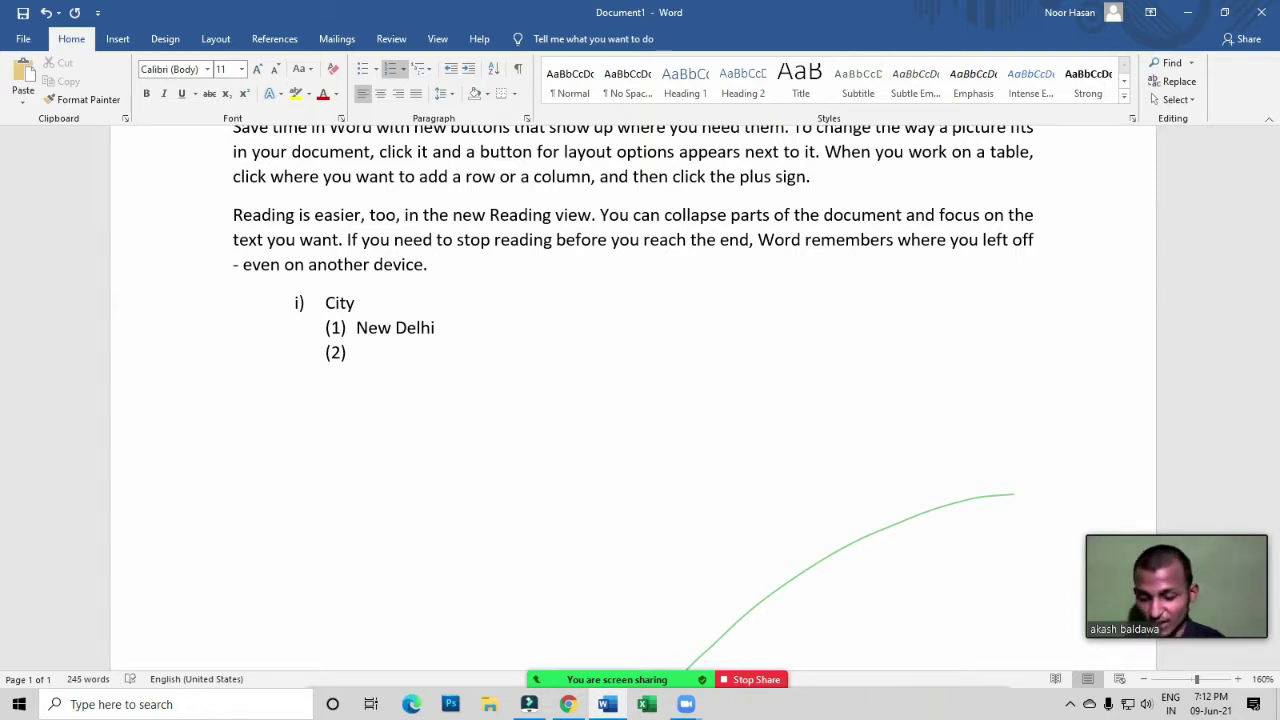
type("B")
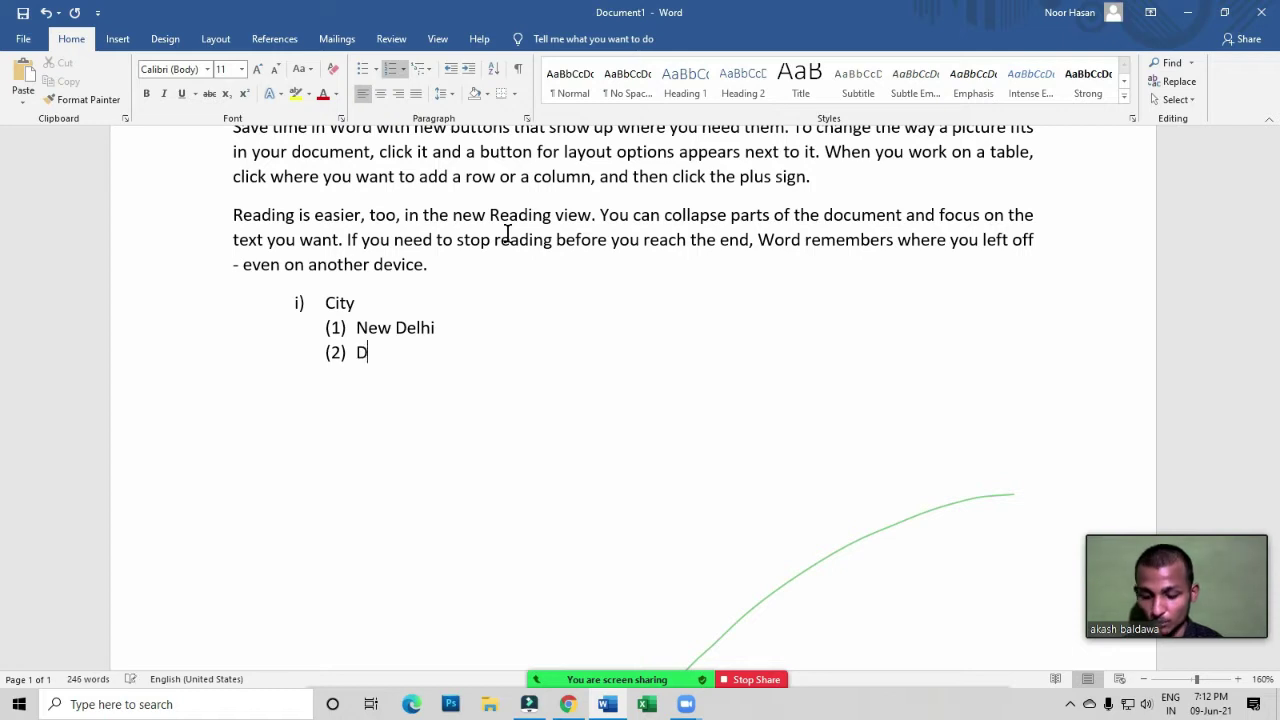
key("BackSpace")
type("Badad")
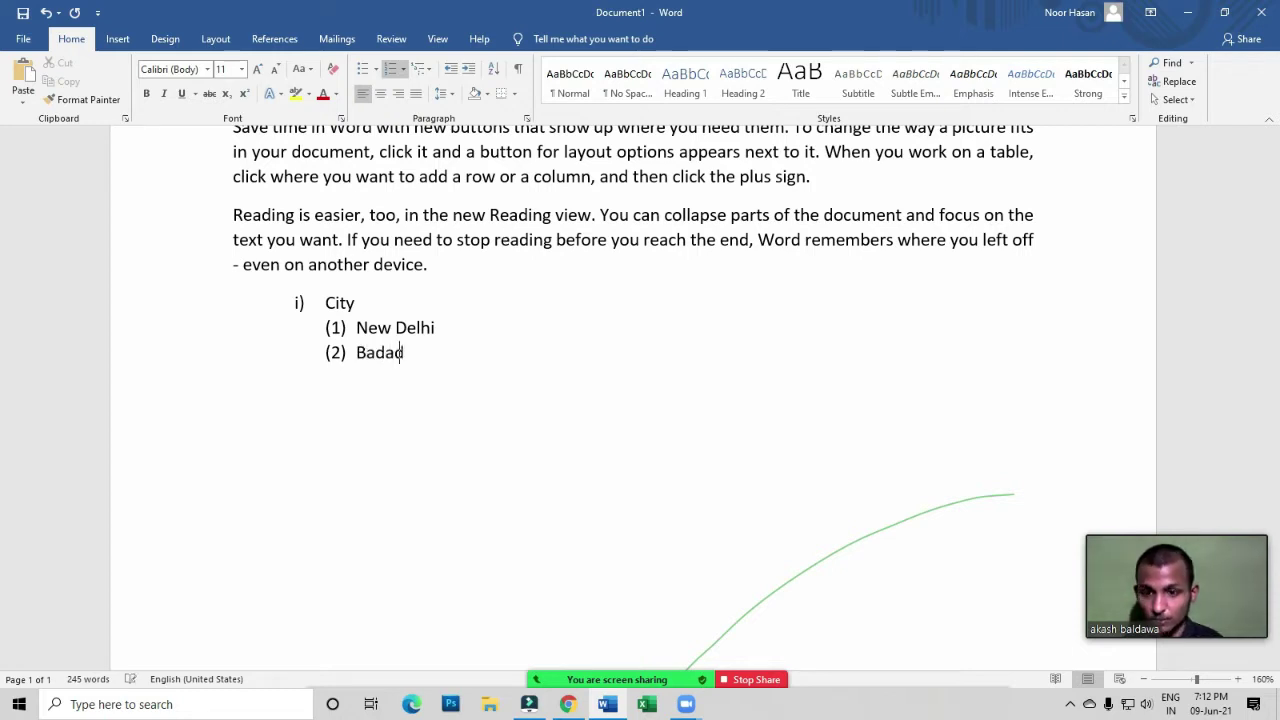
key("BackSpace")
type("r")
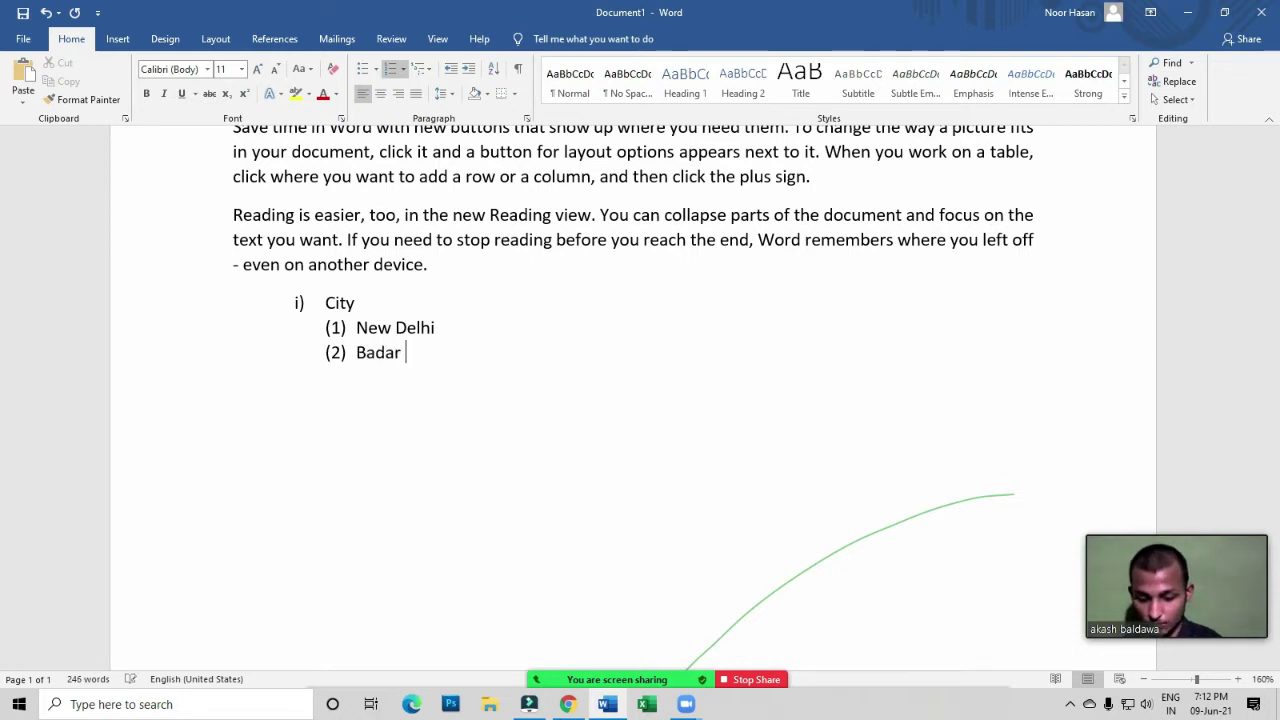
type("pur")
Add Jaitpur and Meethapur as sub-items one level below Badarpur
key("Return")
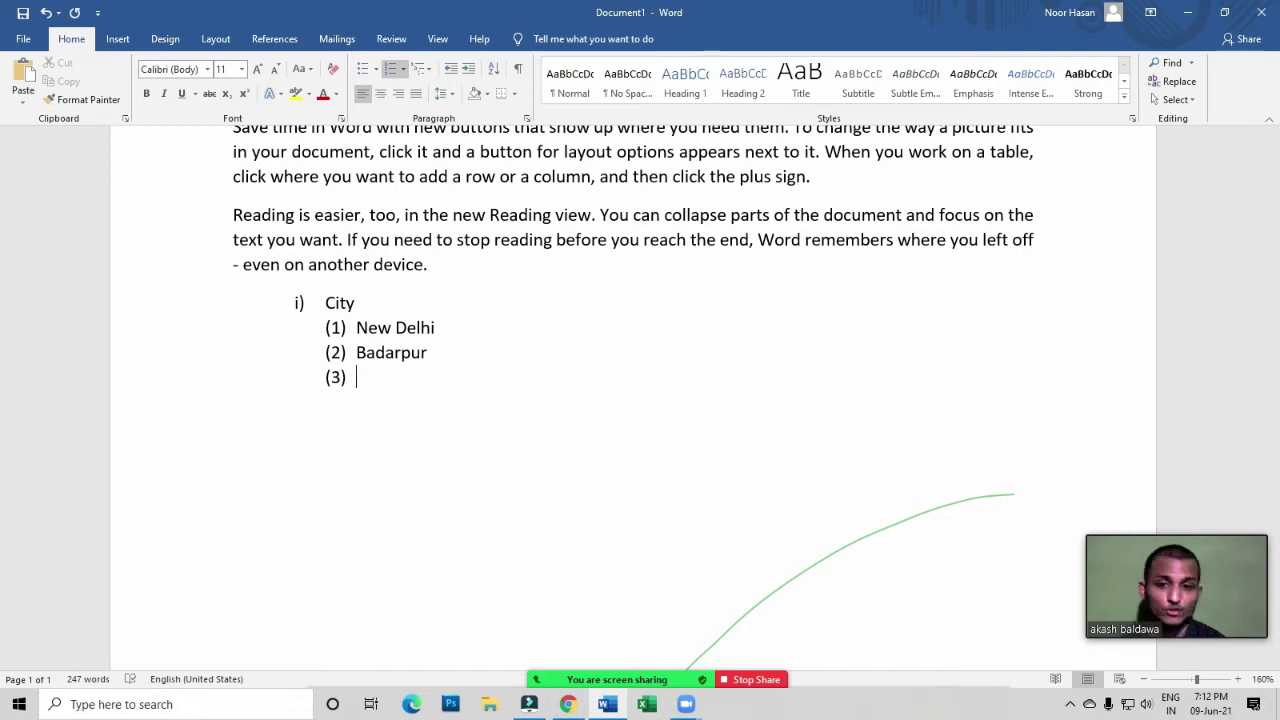
key("Tab")
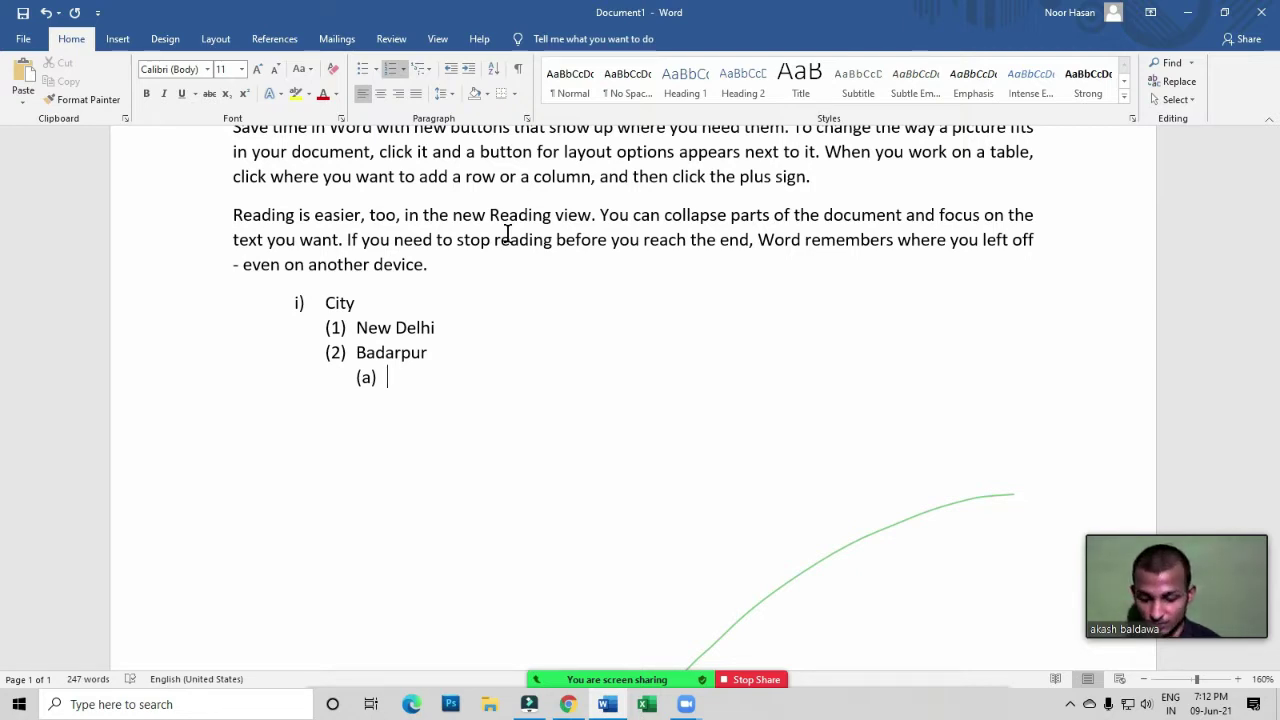
type("jaitpur")
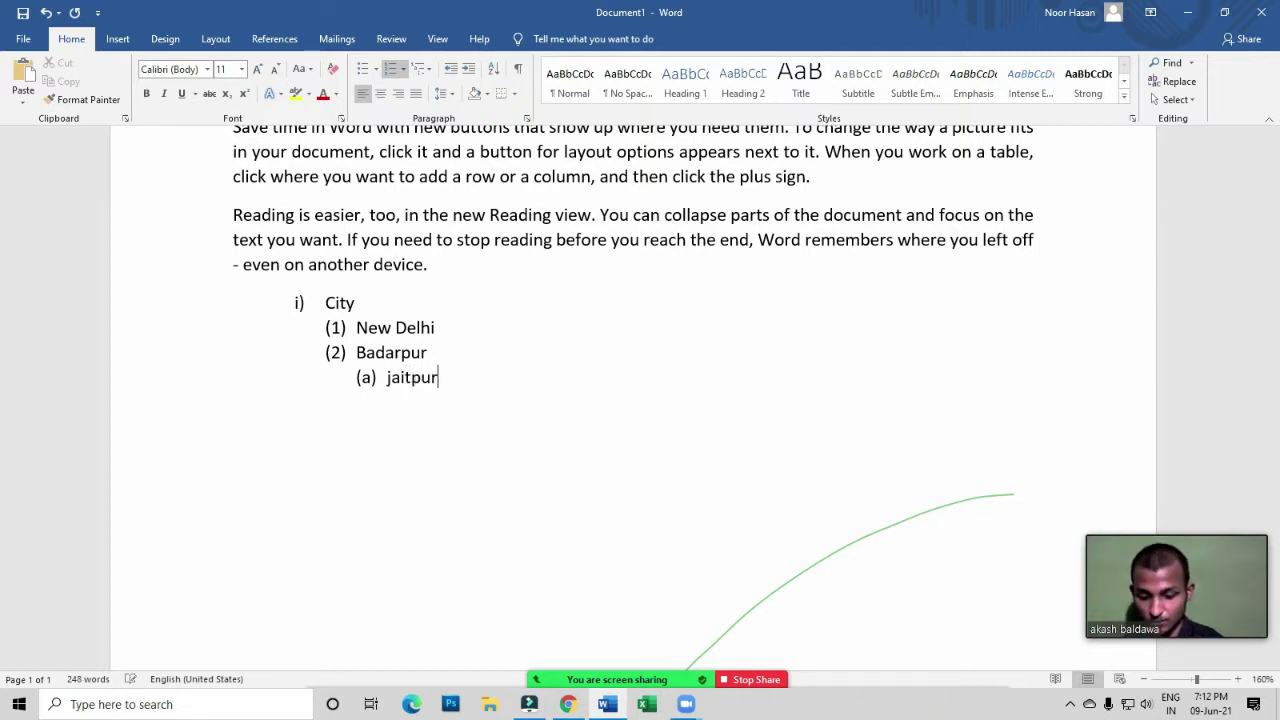
key("Return")
type("m")
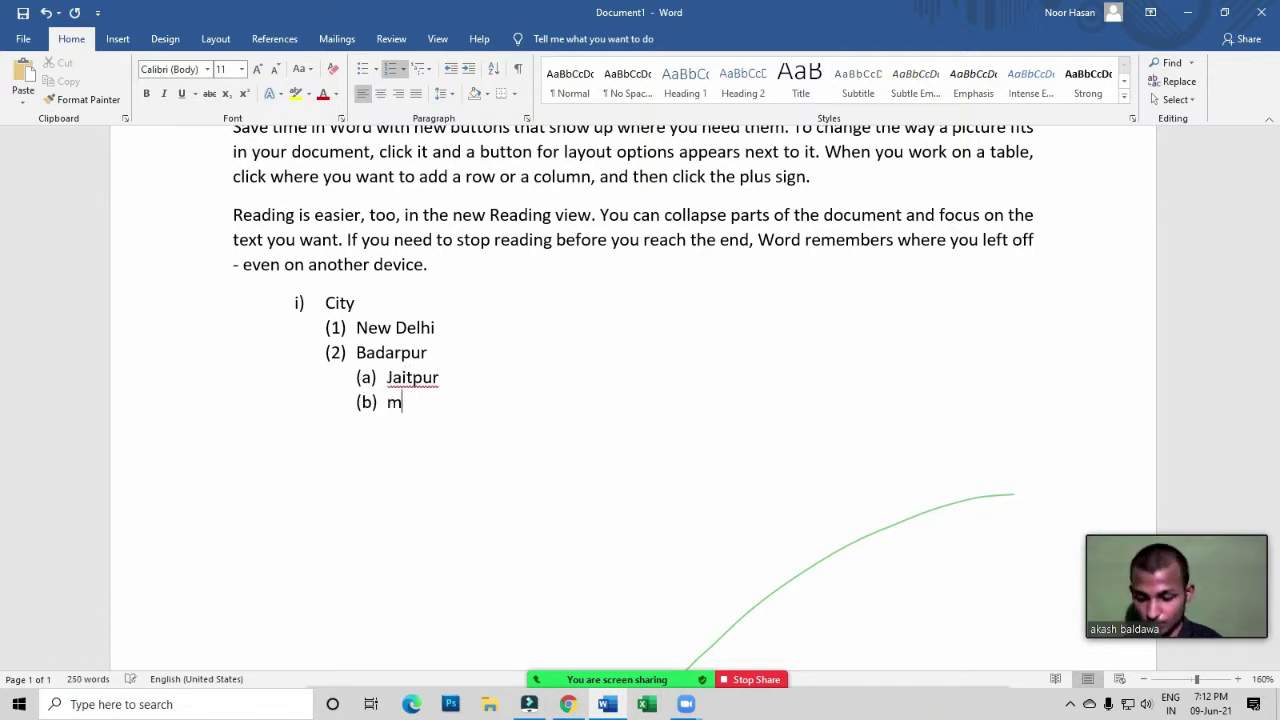
type("heet")
key("BackSpace")
key("BackSpace")
key("BackSpace")
key("BackSpace")
key("BackSpace")
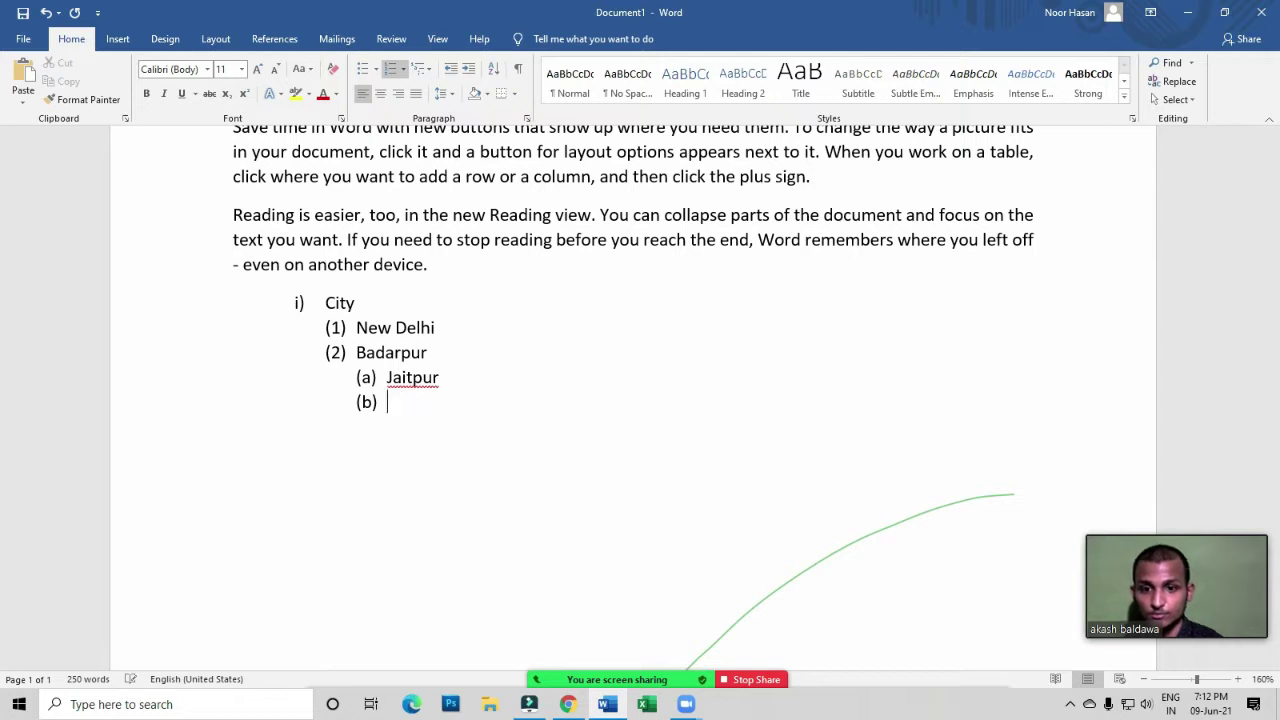
type("Meeth")
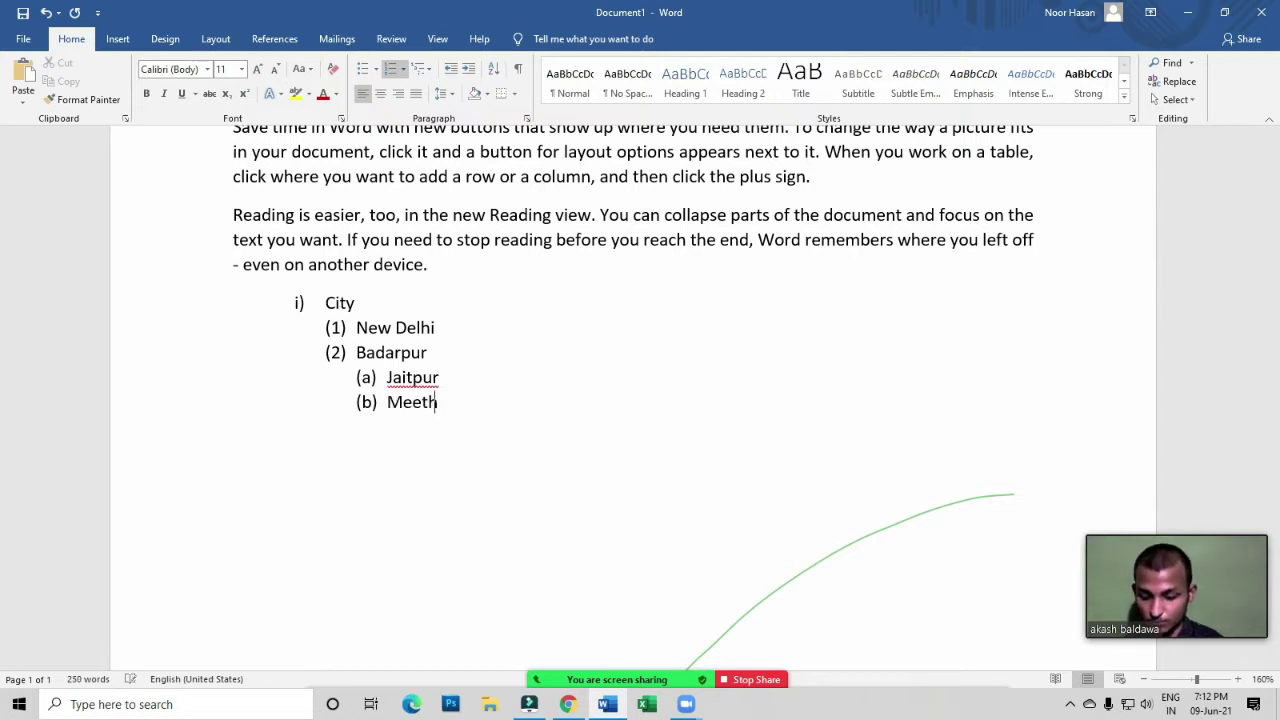
type("apur")
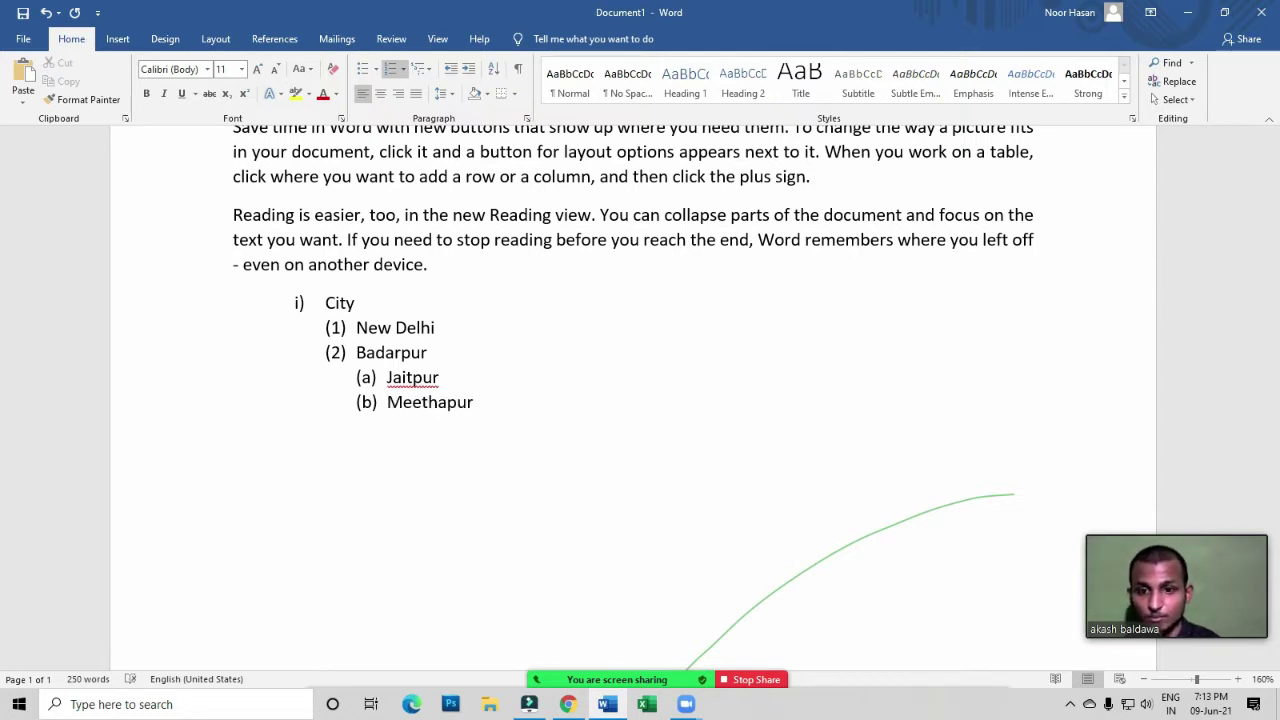
Add an empty item after Meethapur and promote it two levels to match City
key("Return")
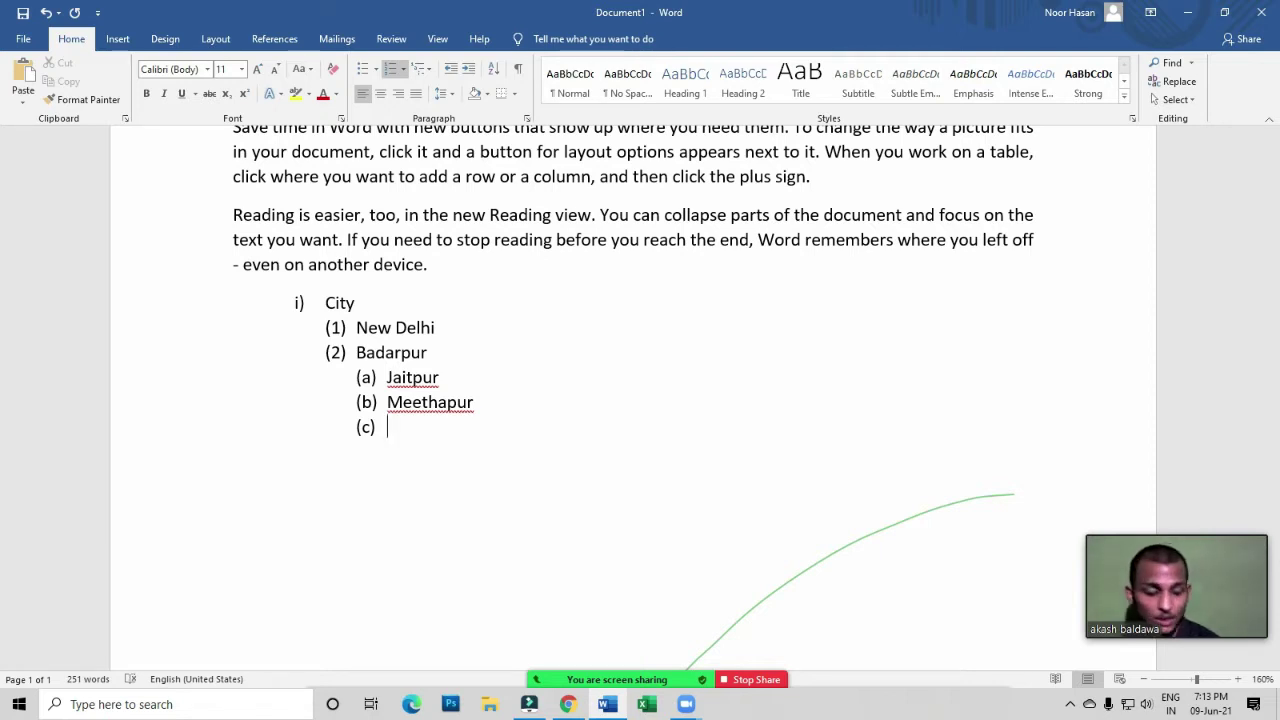
key("shift+Tab")
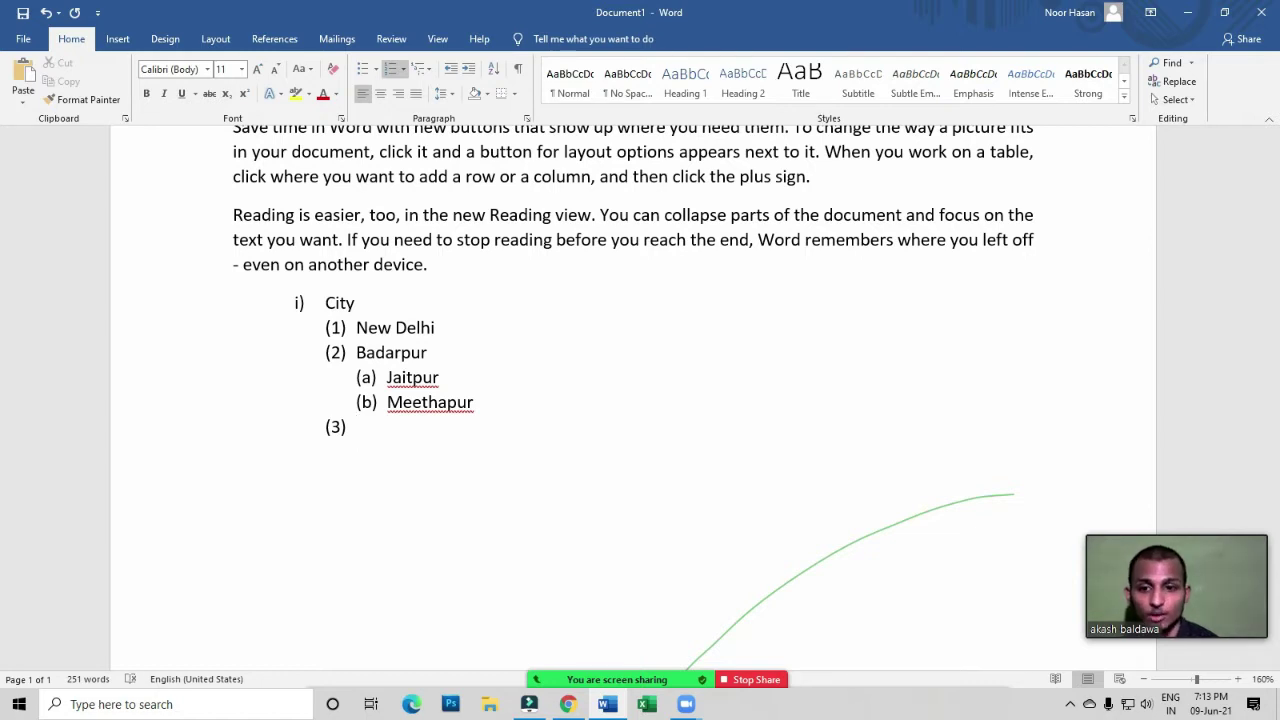
key("shift+Tab")
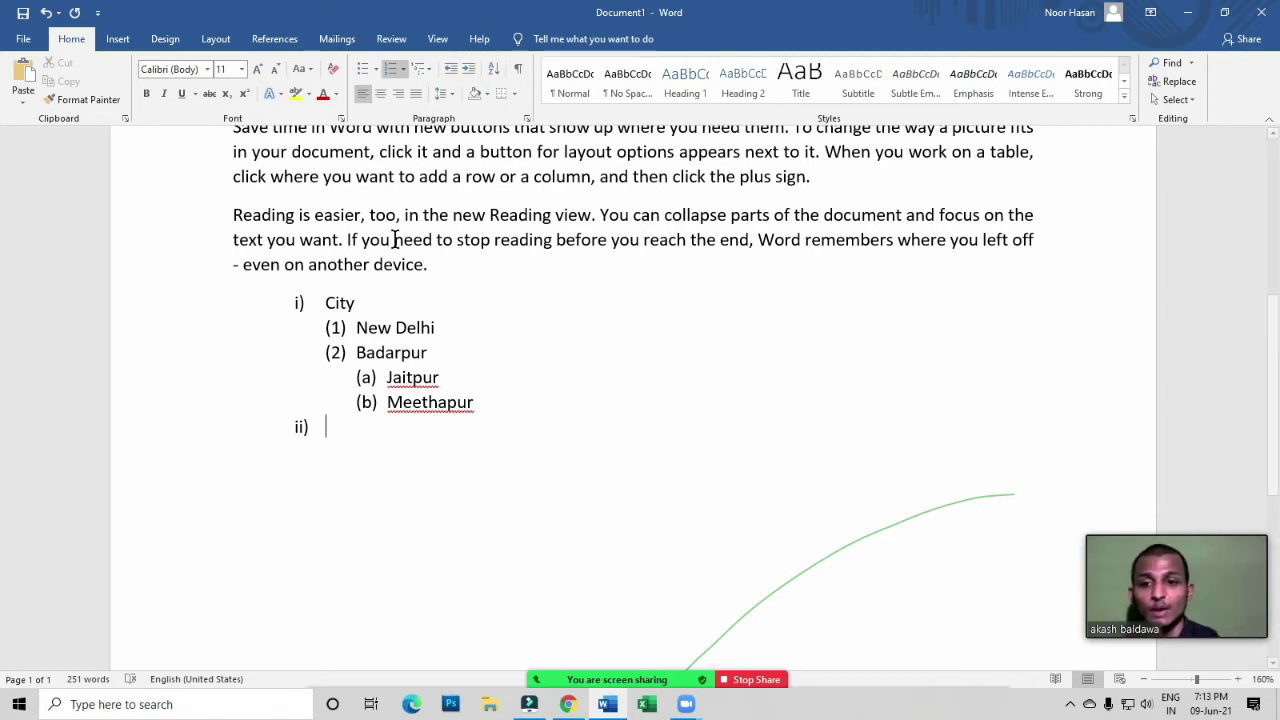
Review the levels of the City list and the available multilevel list formats without changing the format
left_click_drag(360, 303, 443, 351)
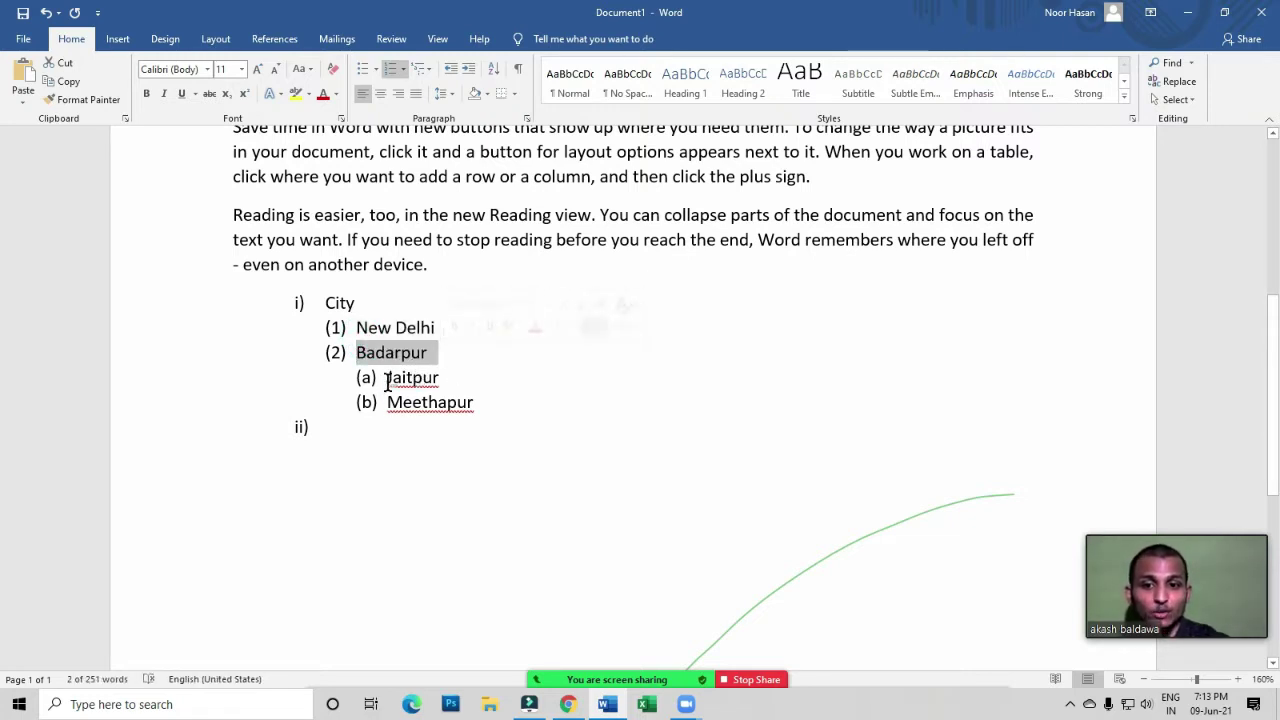
left_click_drag(388, 376, 482, 405)
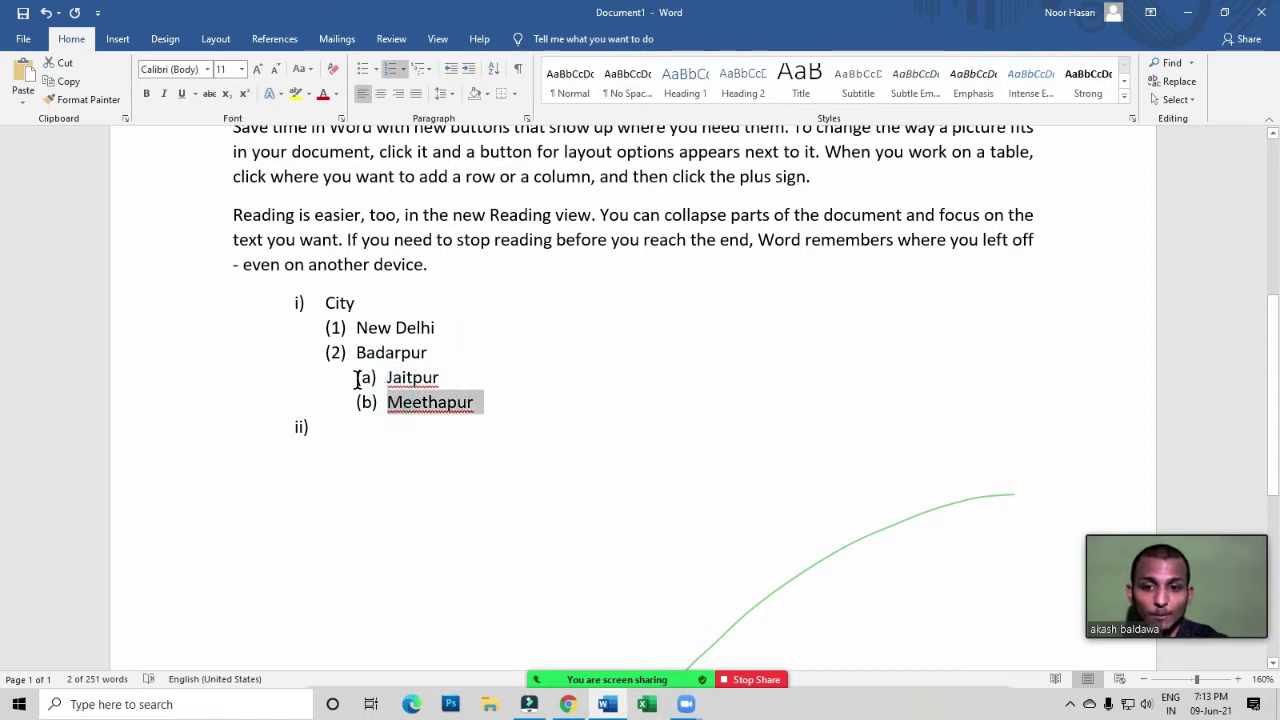
left_click_drag(318, 305, 335, 435)
left_click(422, 70)
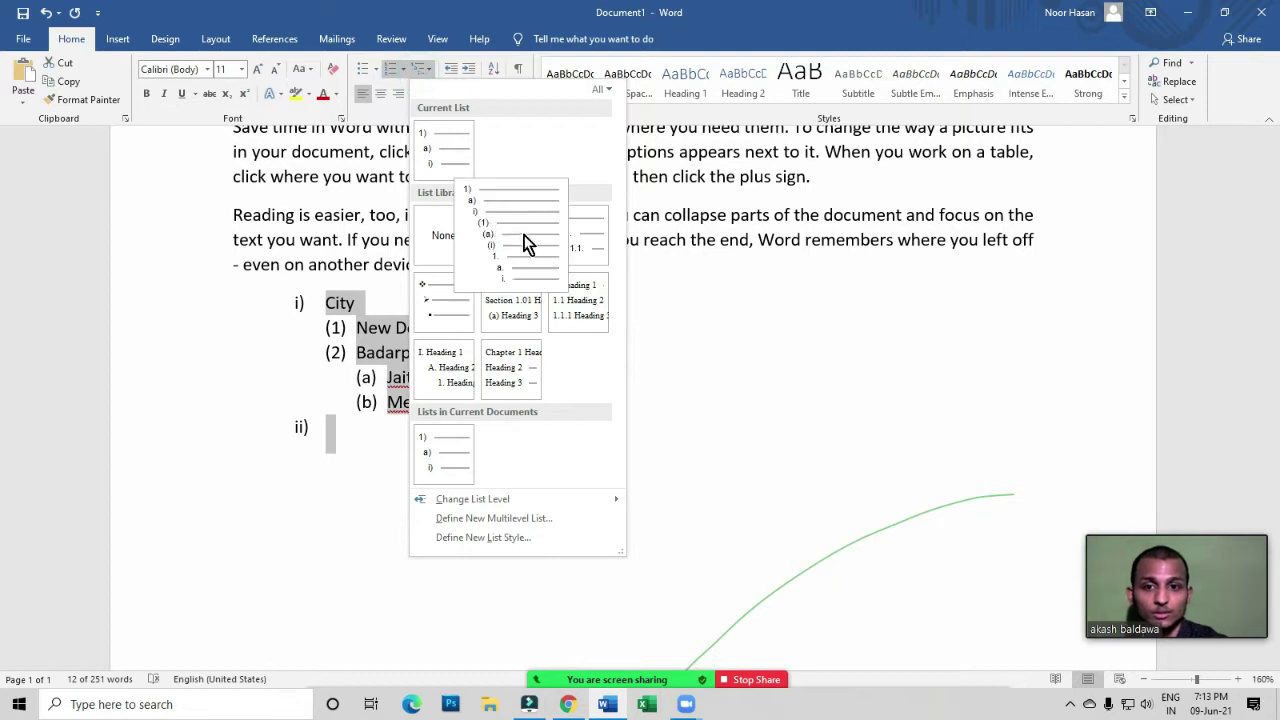
left_click(627, 288)
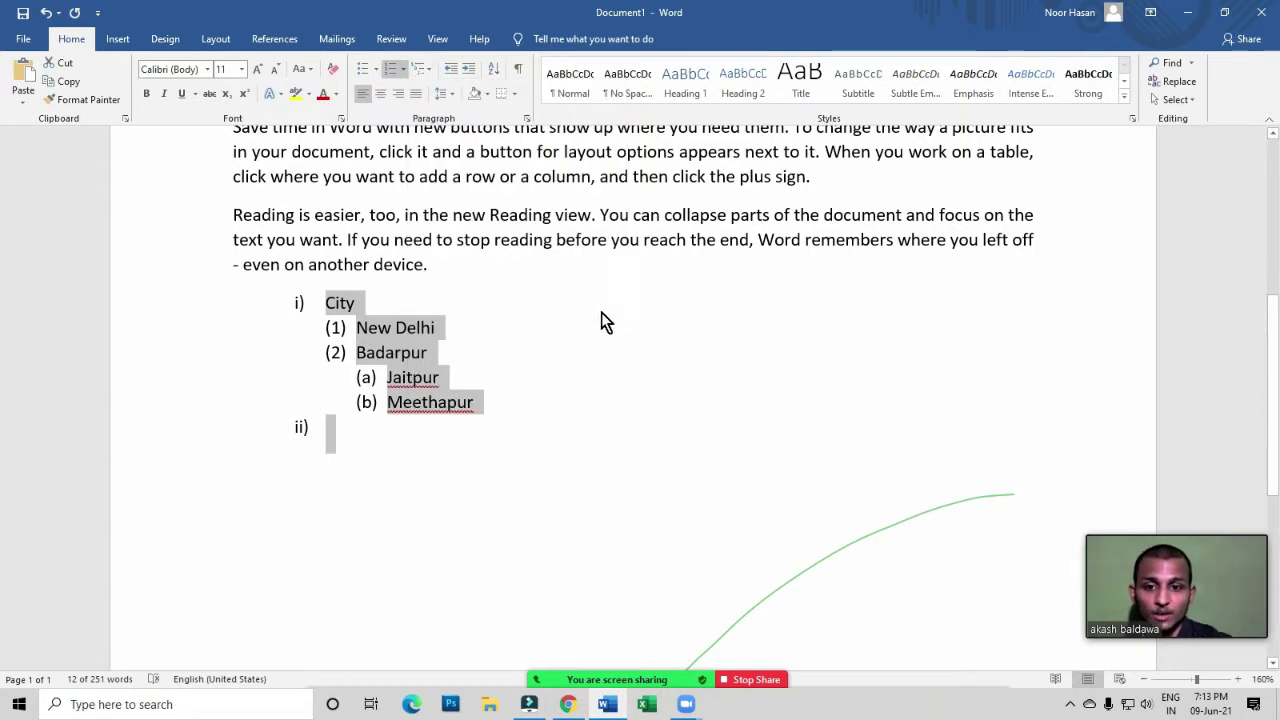
Delete the entire contents of the document, including the paragraphs and the City list
left_click_drag(411, 444, 280, 270)
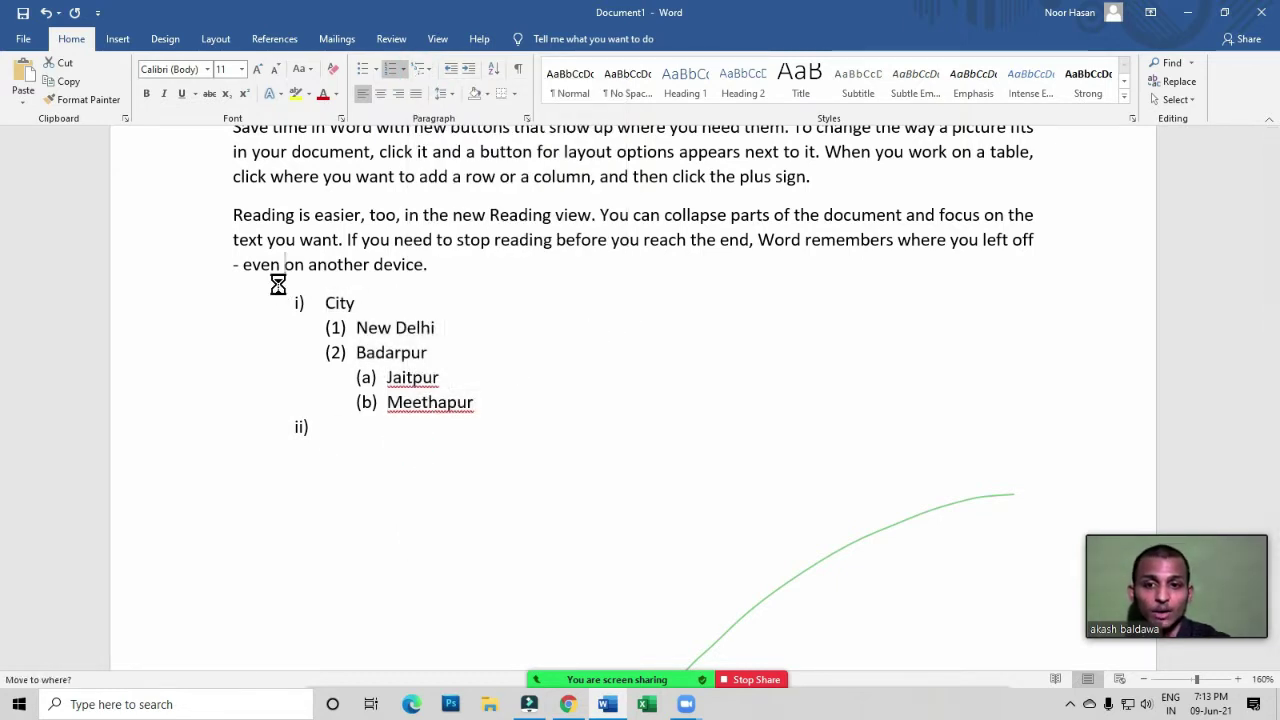
key("ctrl+z")
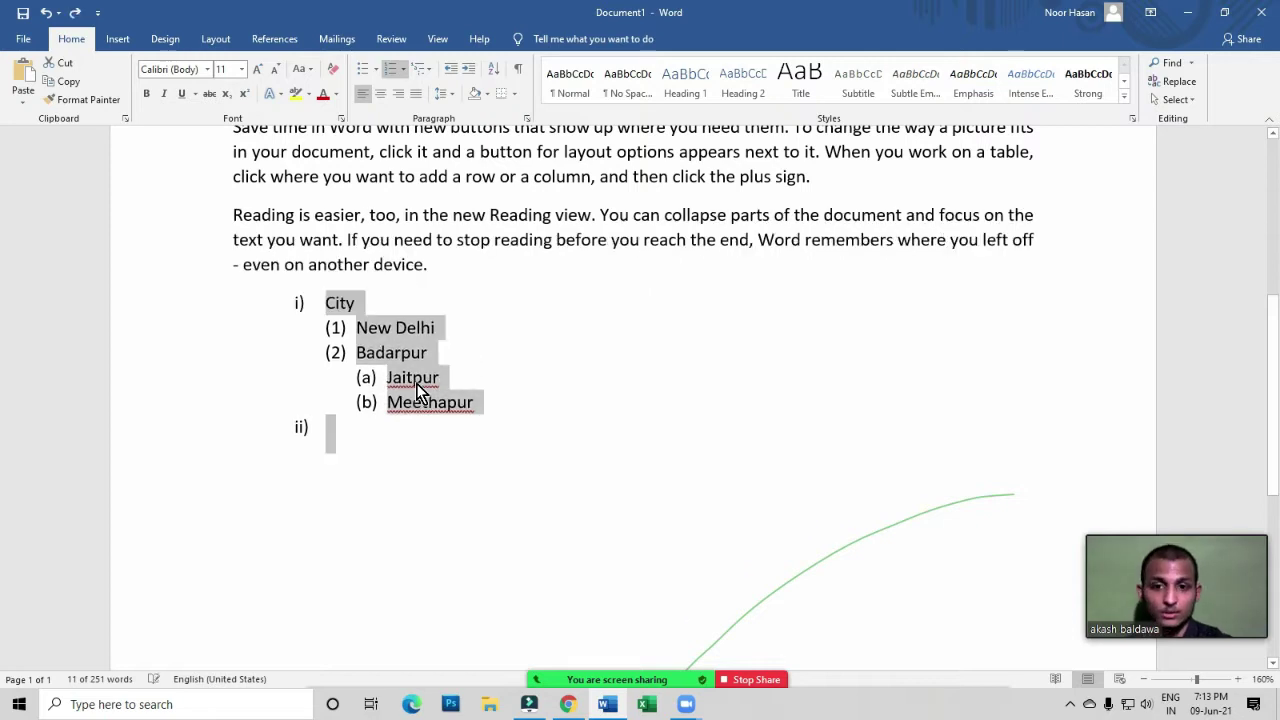
key("ctrl+a")
key("BackSpace")
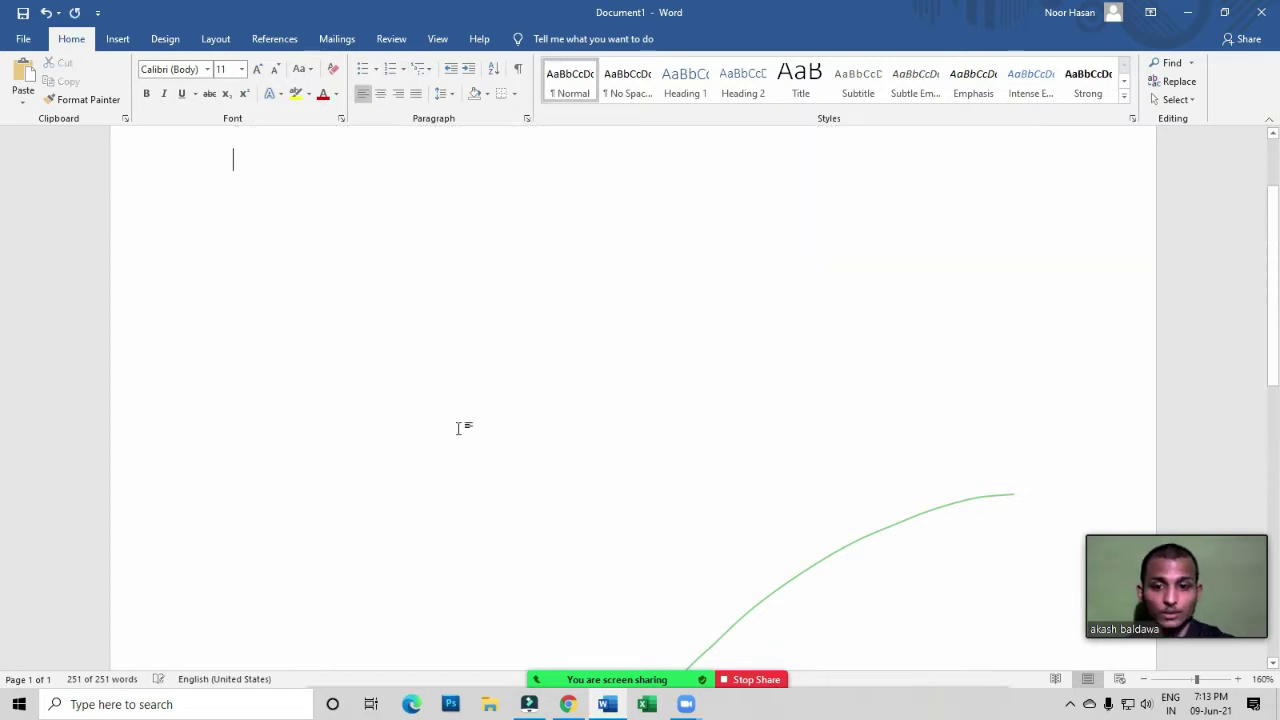
Switch to Zoom, open the meeting's participants list and look through the attendees
left_click(558, 672)
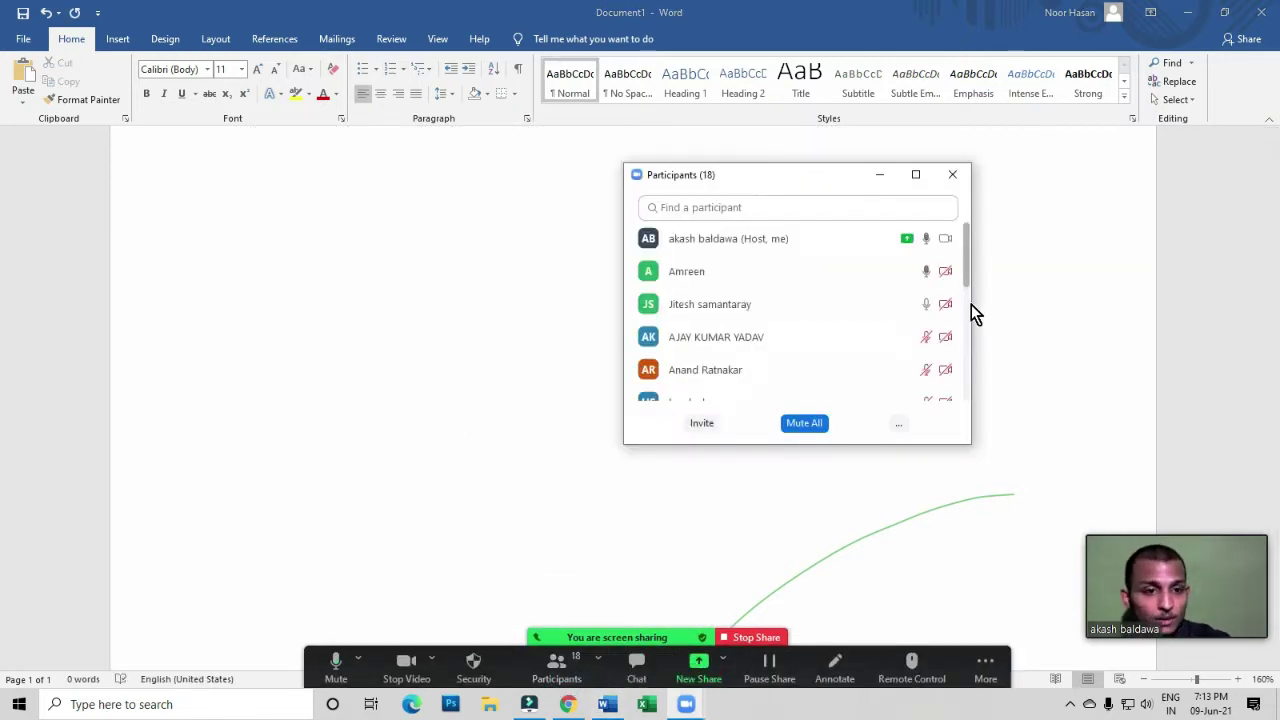
scroll(930, 310, "down", 3)
scroll(924, 313, "down", 2)
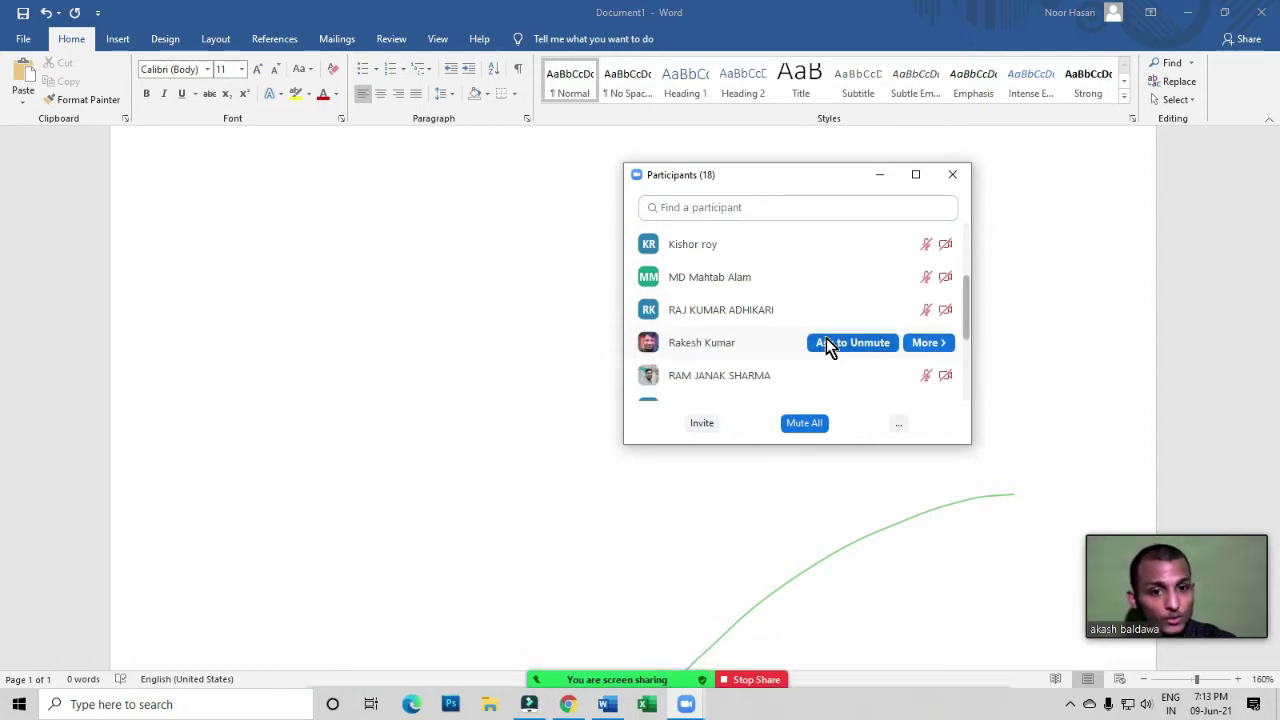
scroll(826, 345, "up", 2)
scroll(795, 300, "down", 3)
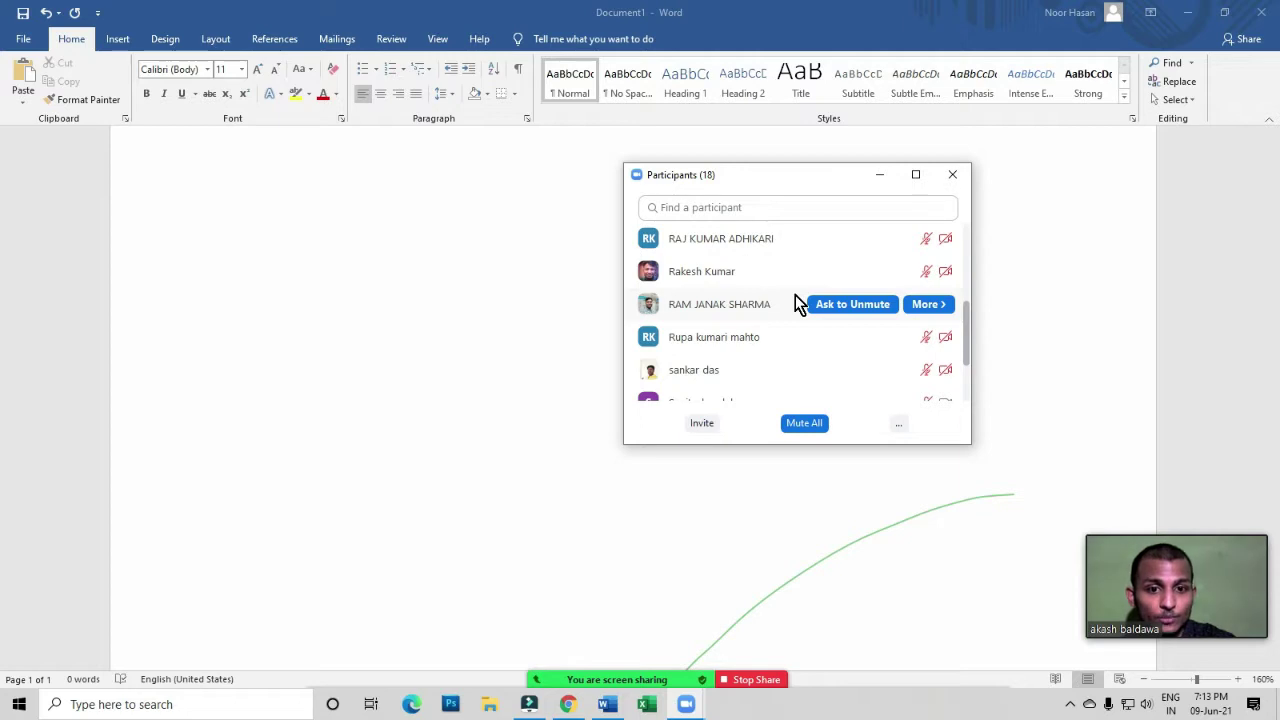
scroll(795, 294, "up", 1)
scroll(843, 343, "down", 2)
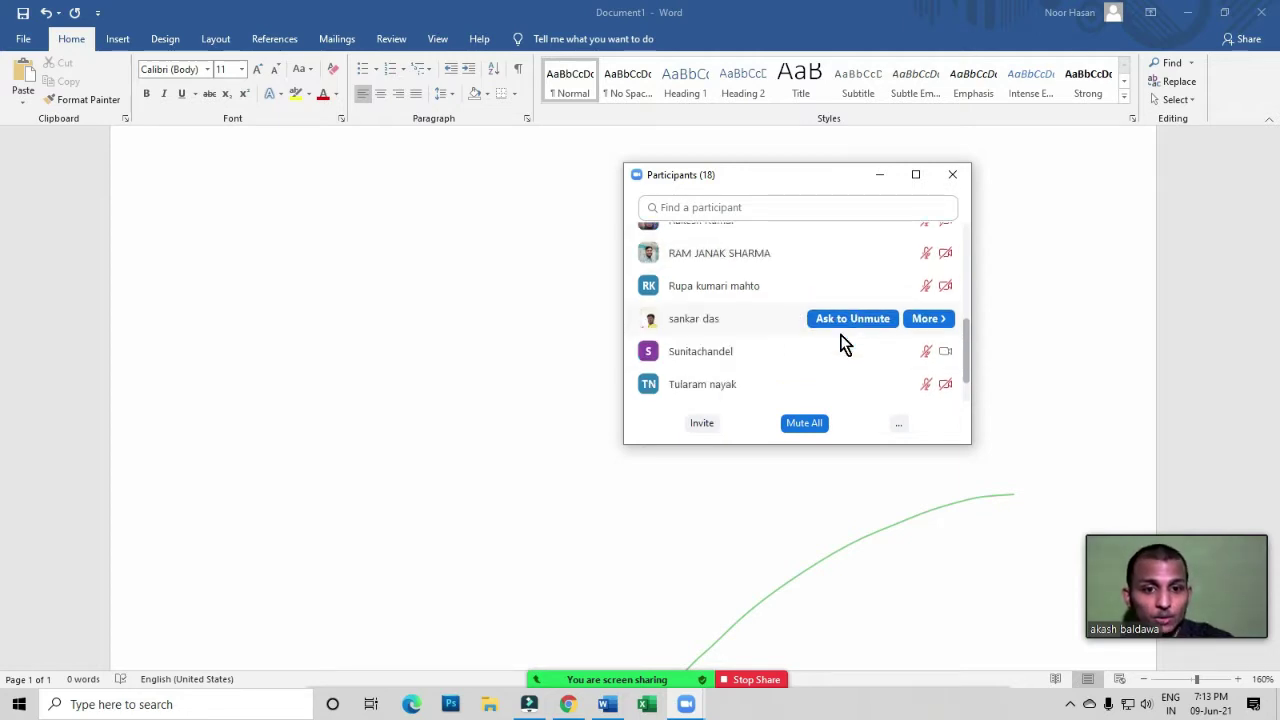
scroll(840, 344, "up", 1)
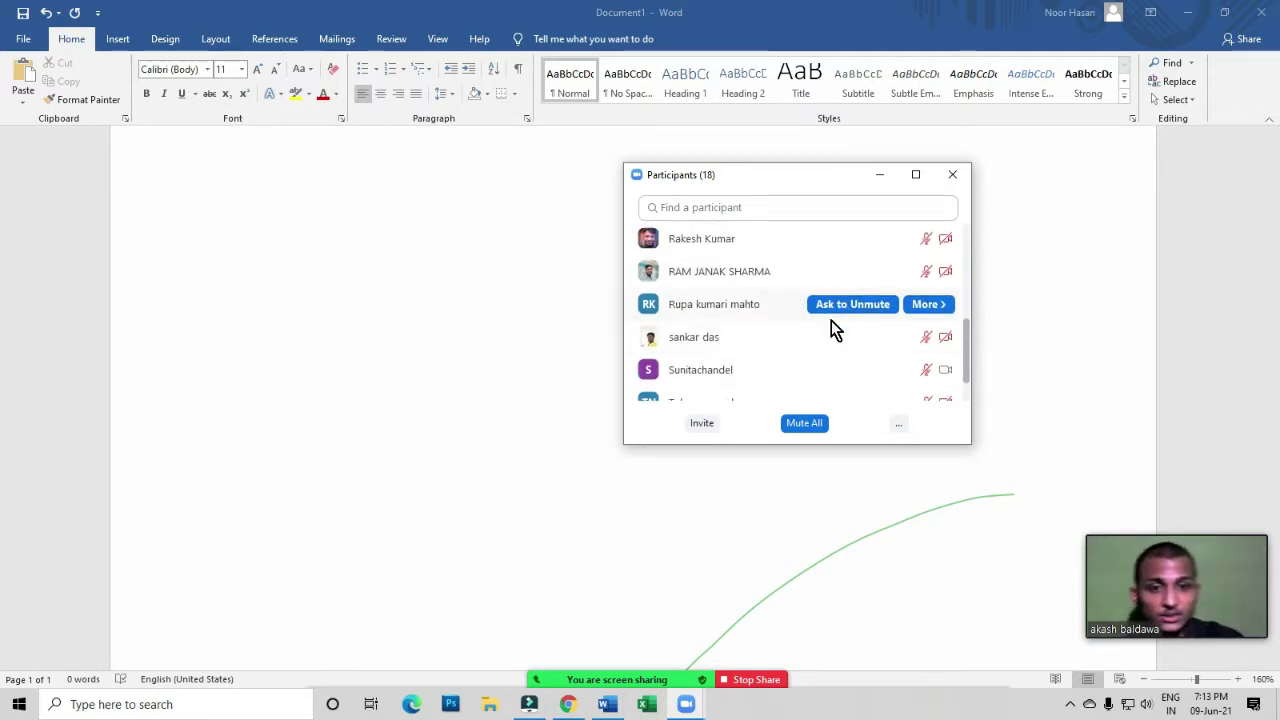
Return to the start of the participants list, minimize it and switch back to the top of the blank Word document
scroll(826, 308, "up", 5)
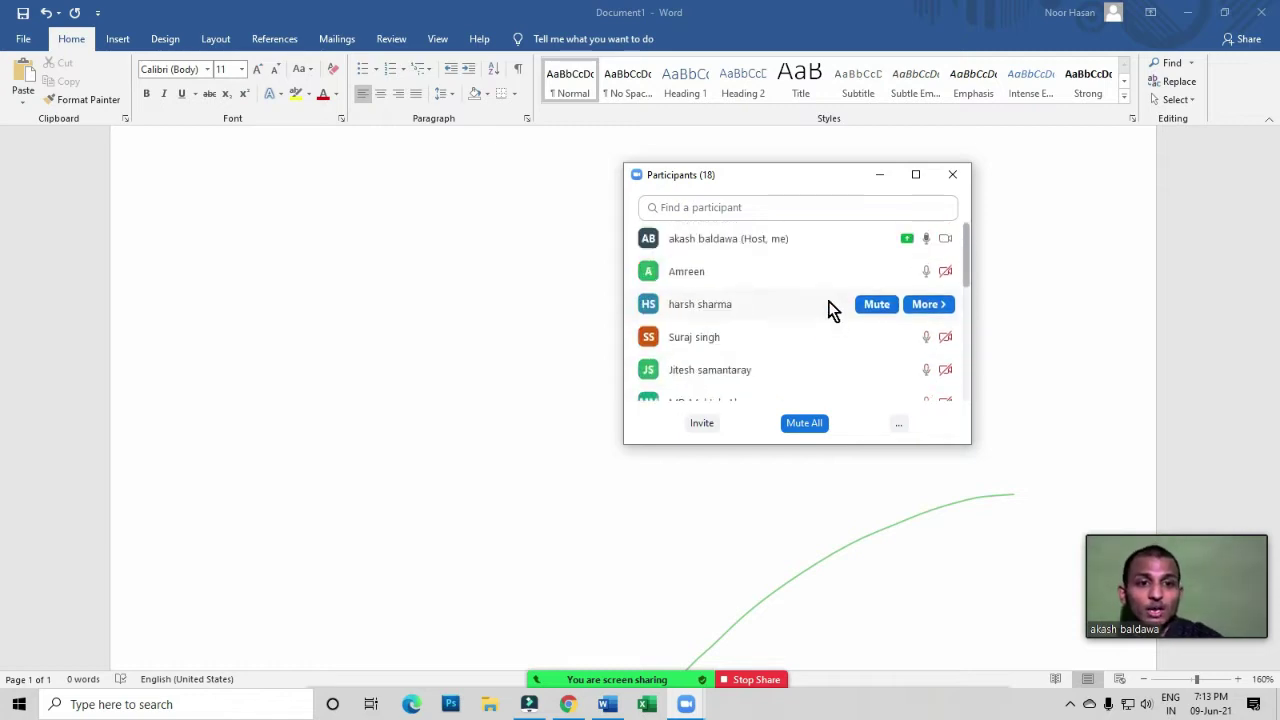
left_click(879, 174)
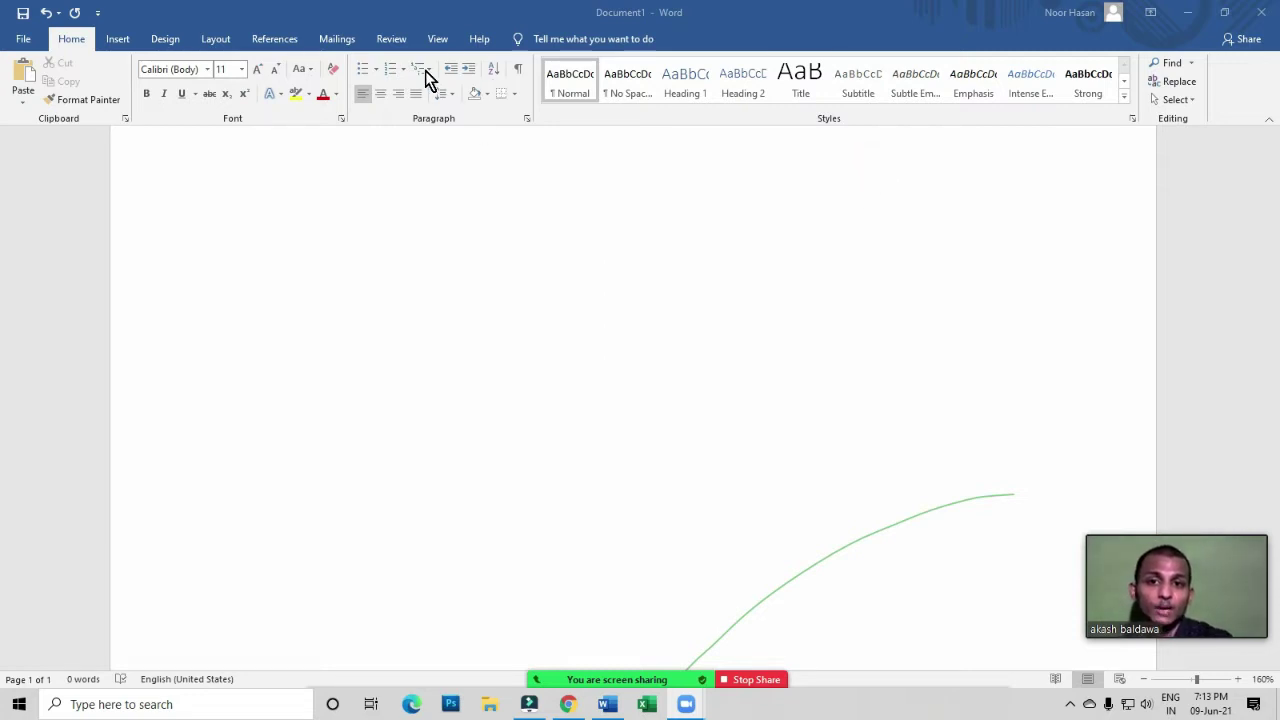
left_click(357, 283)
scroll(357, 282, "up", 2)
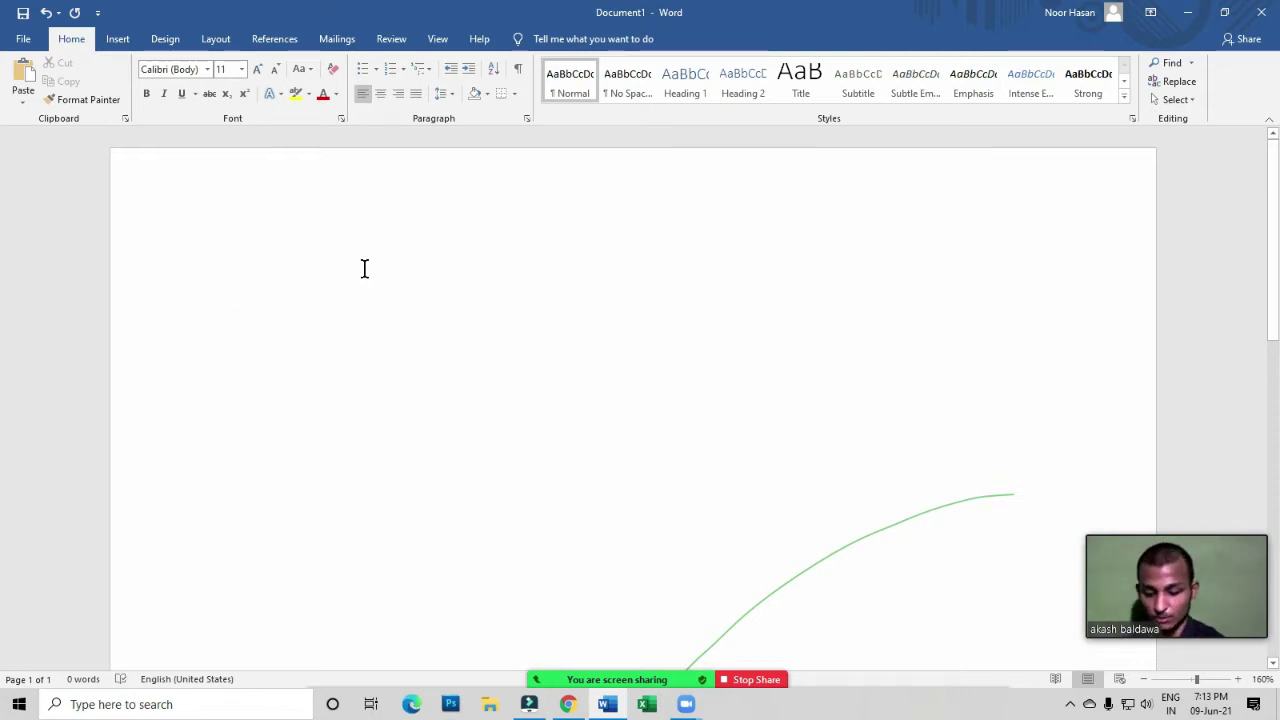
type("Fruit")
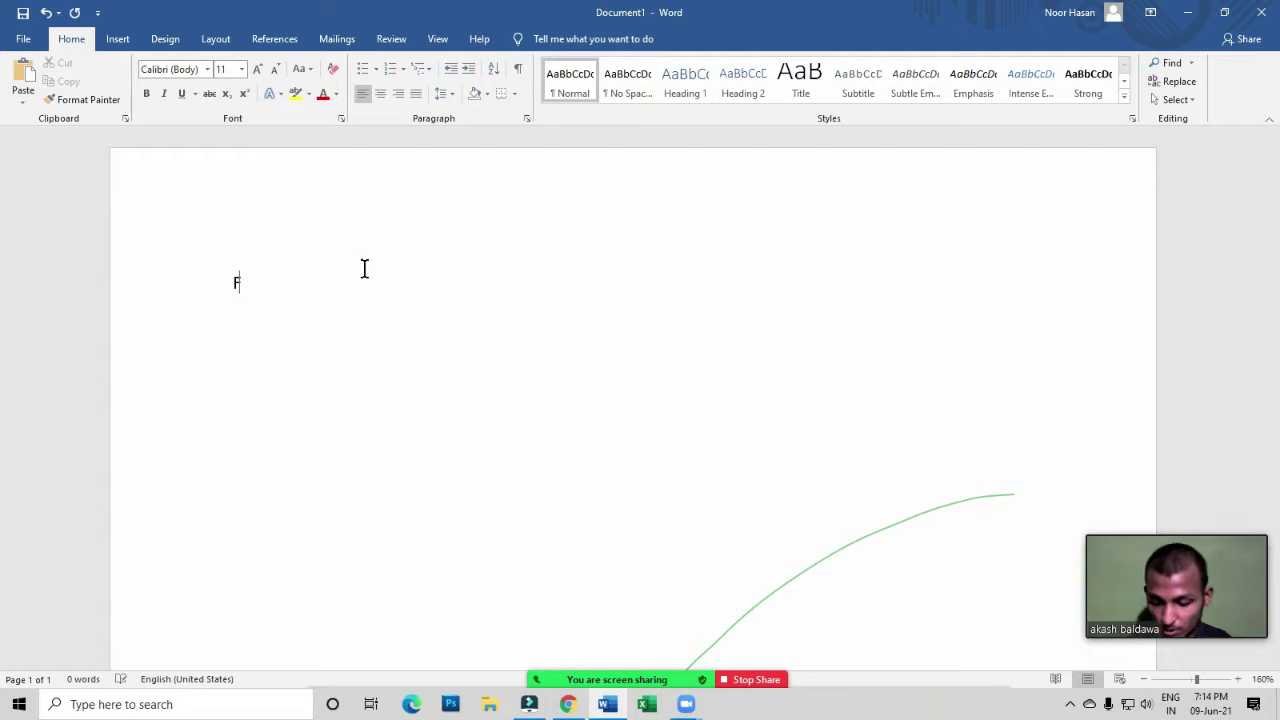
key("BackSpace")
key("BackSpace")
key("BackSpace")
key("BackSpace")
key("BackSpace")
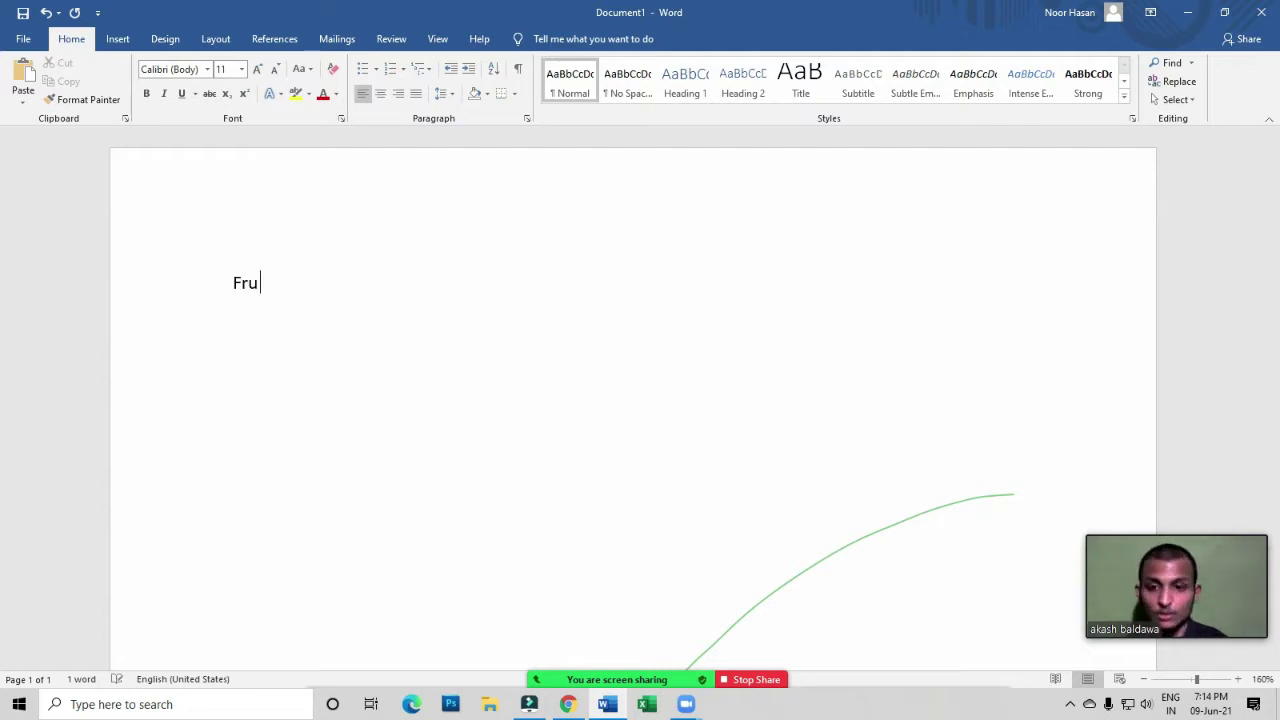
Start a multilevel list in the 1) a) i) format and enter Fruits as its first item
left_click(427, 68)
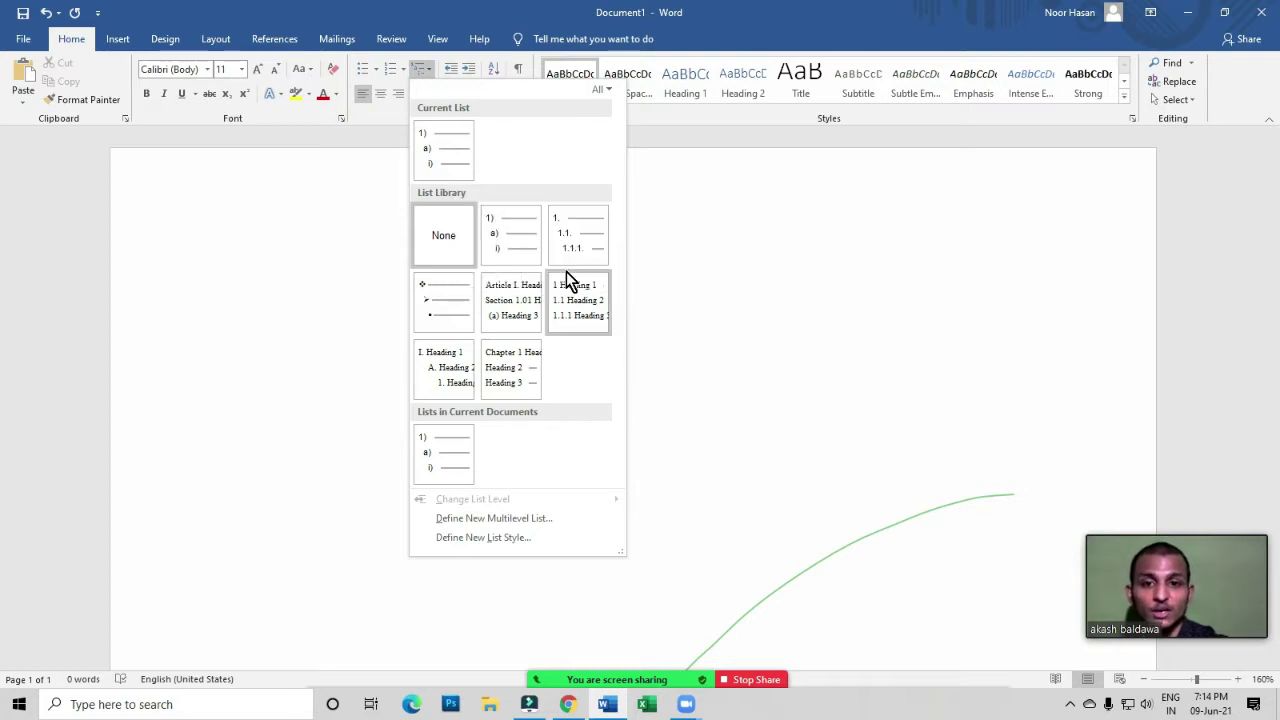
mouse_move(529, 254)
left_click(502, 228)
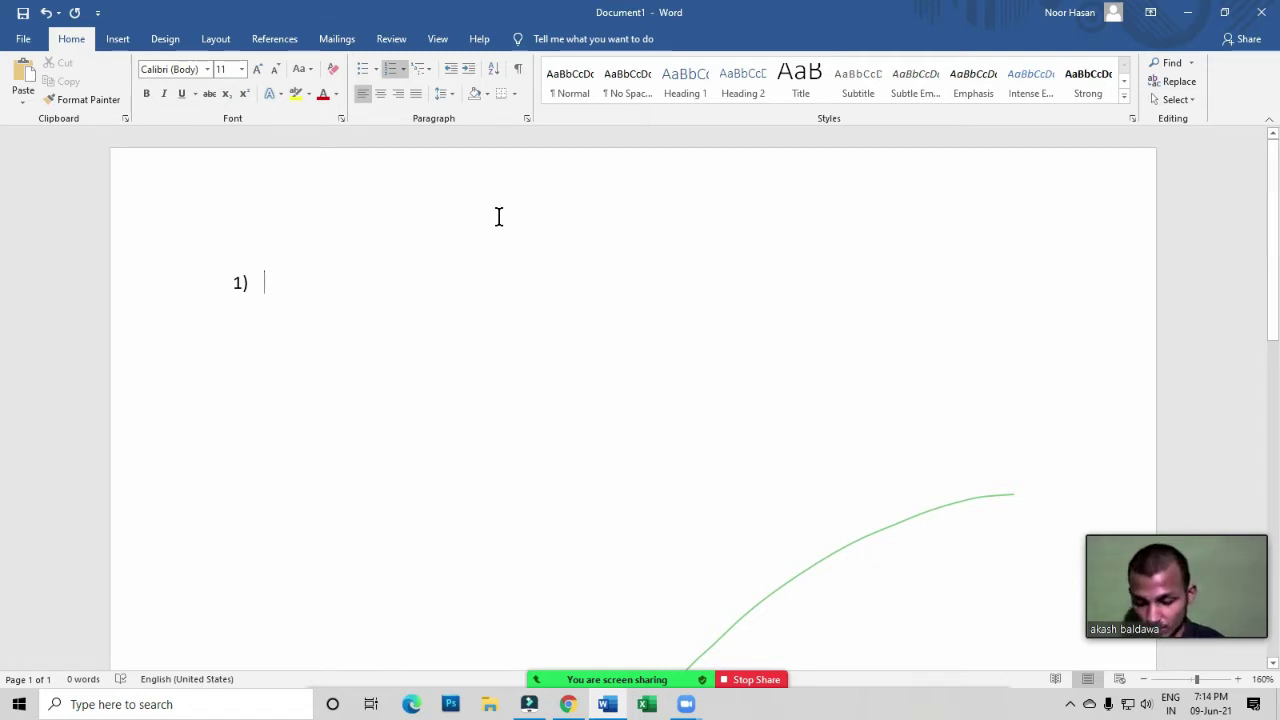
type("Frui")
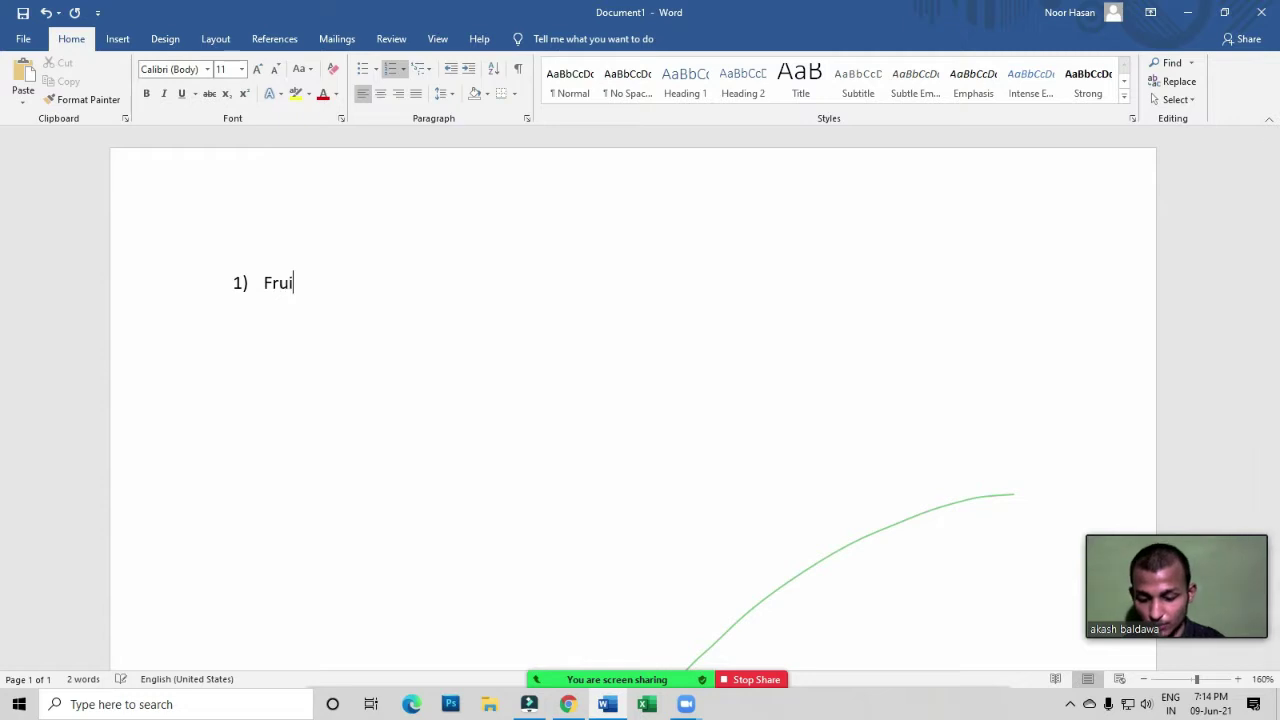
type("ts")
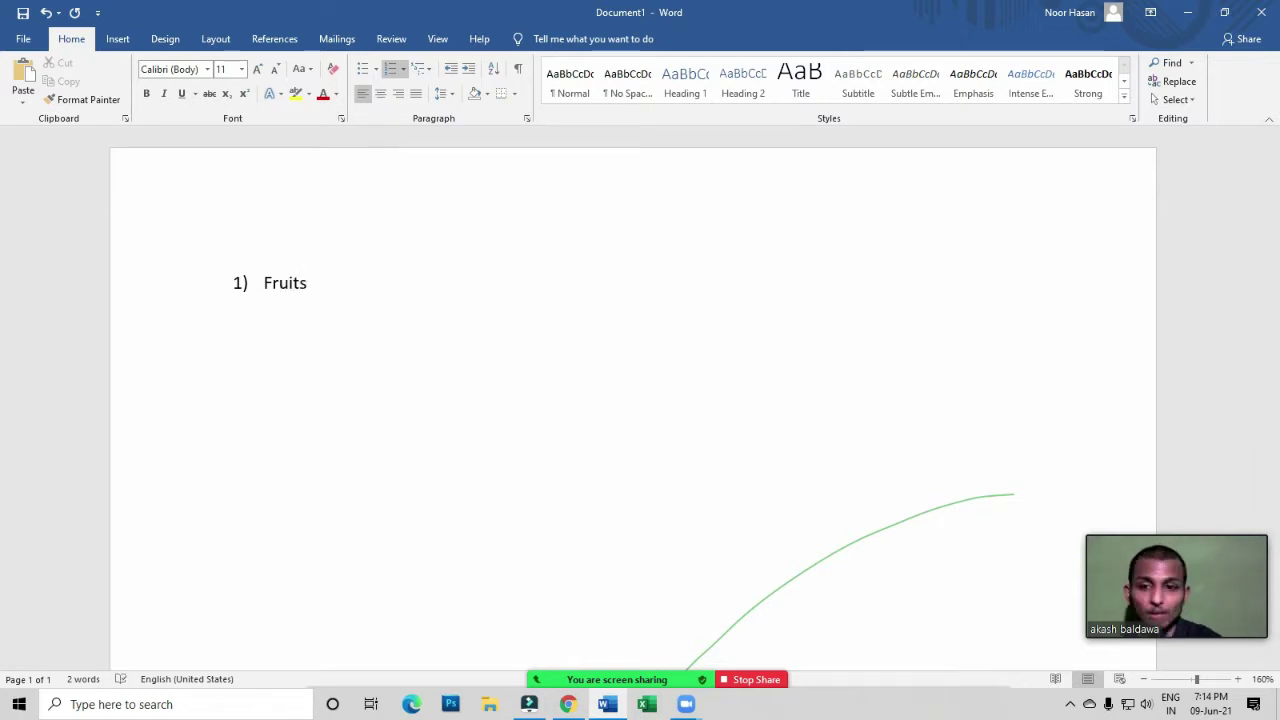
Add Mango, Apple, Orange and Banana as second-level items under Fruits
key("Return")
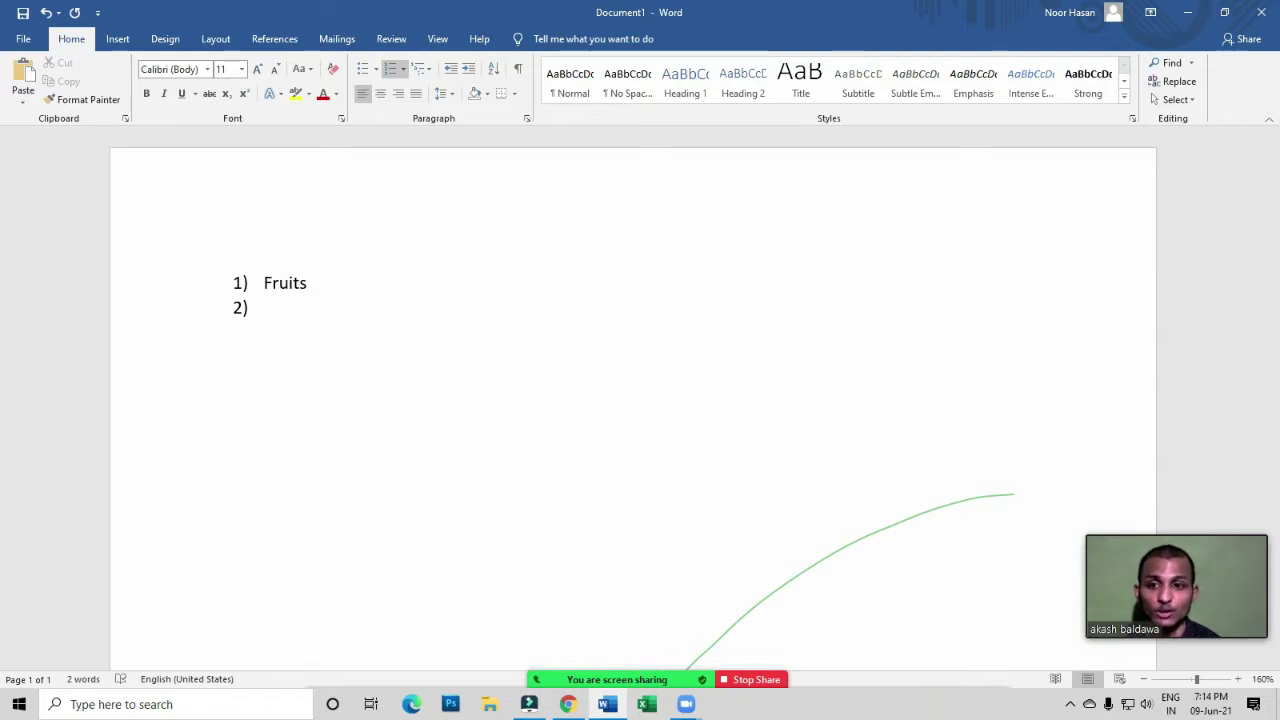
key("Tab")
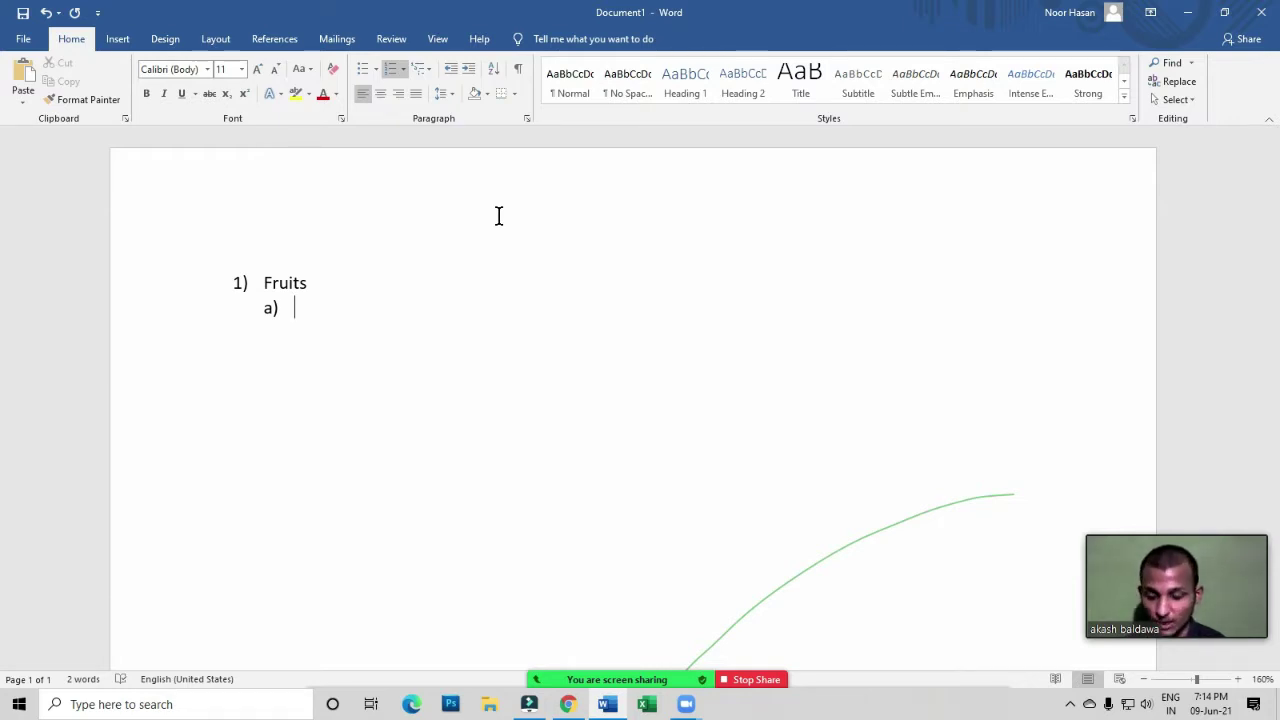
type("Mang")
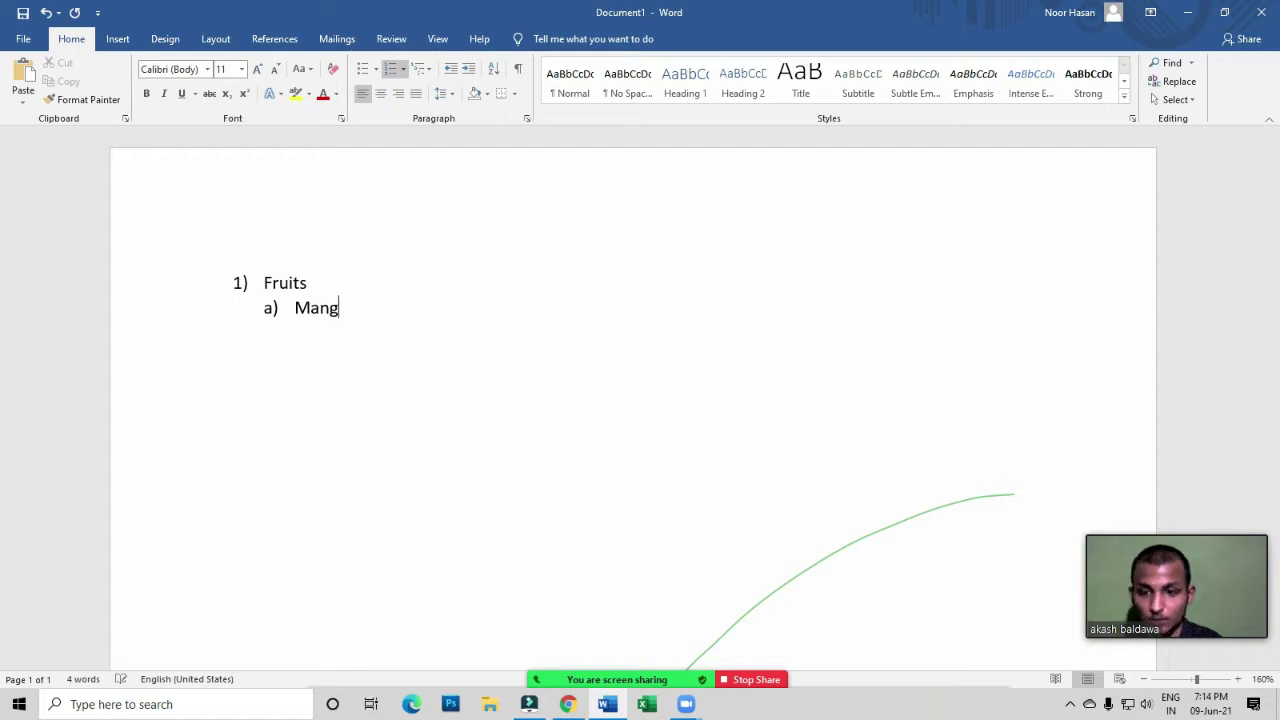
type("o")
key("Return")
type("Appl")
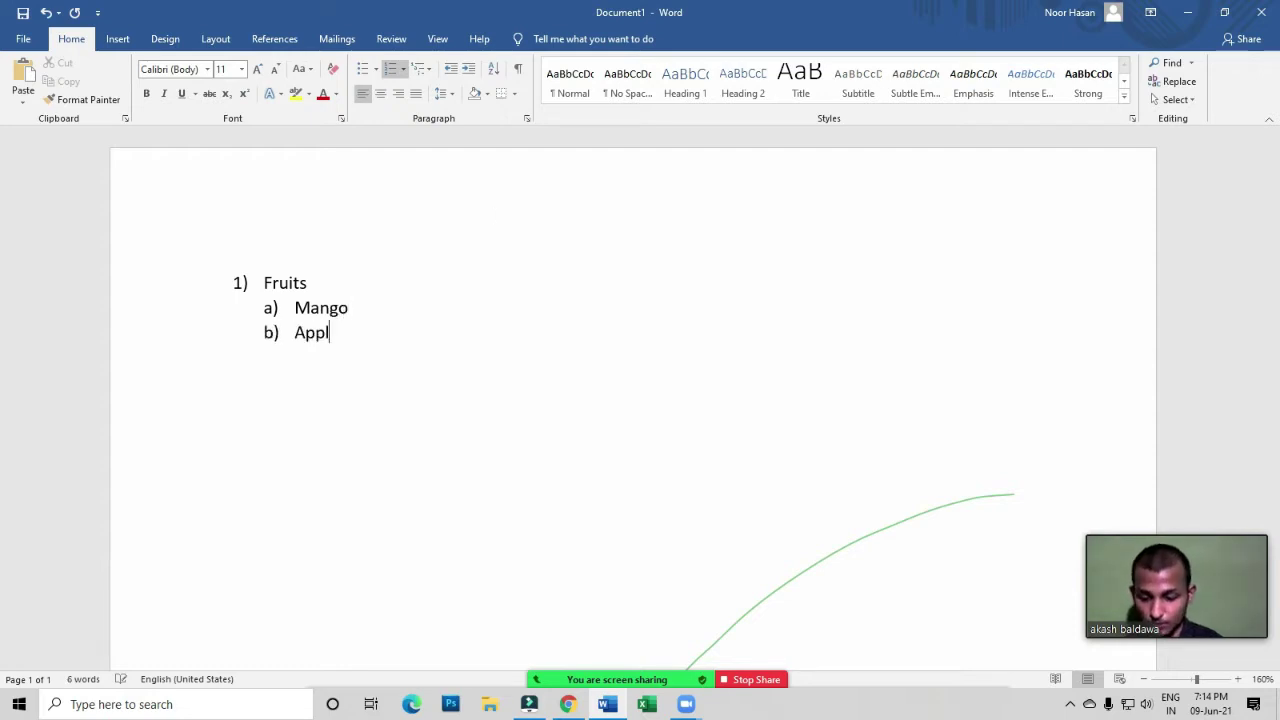
type("e3")
key("BackSpace")
key("Return")
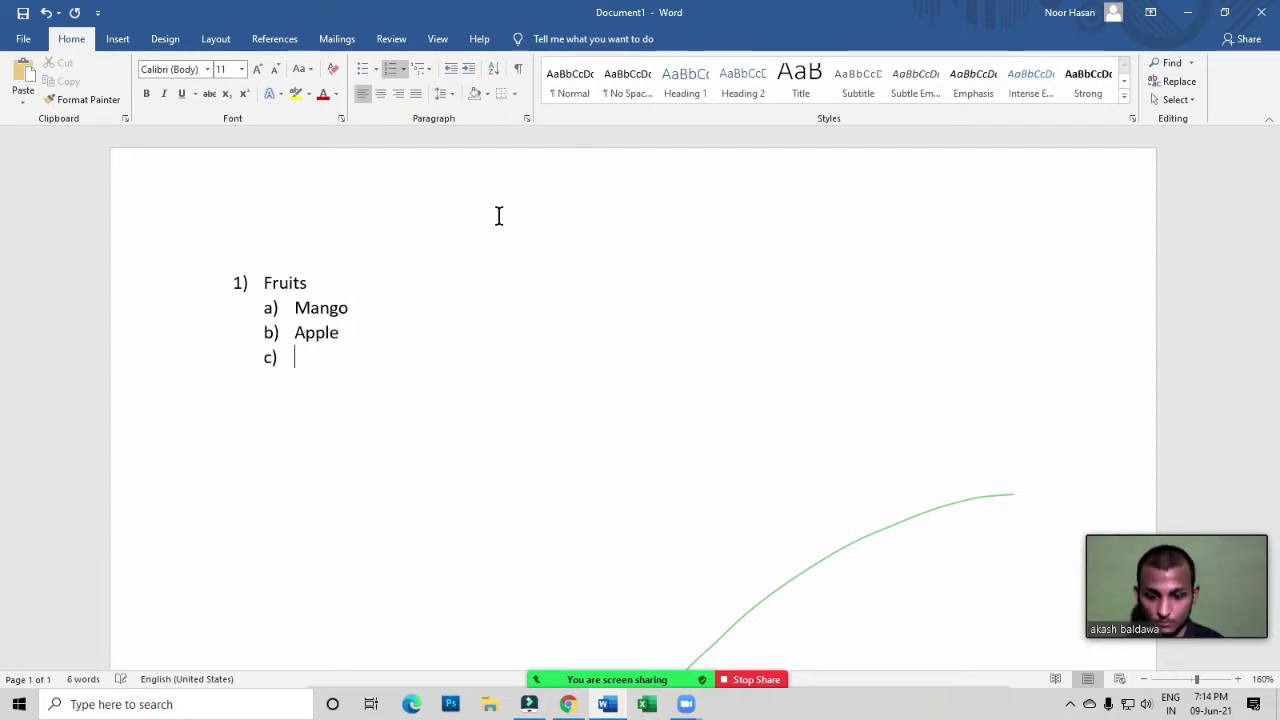
type("Orange")
key("Return")
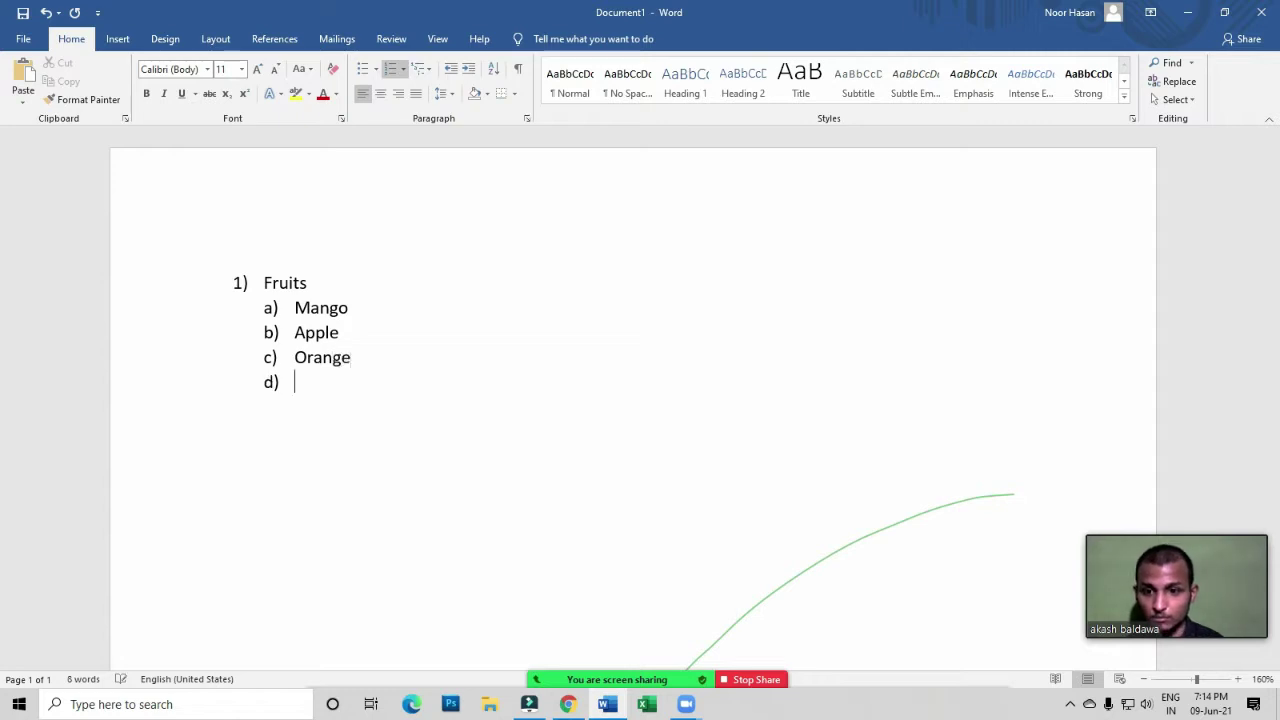
type("Banana")
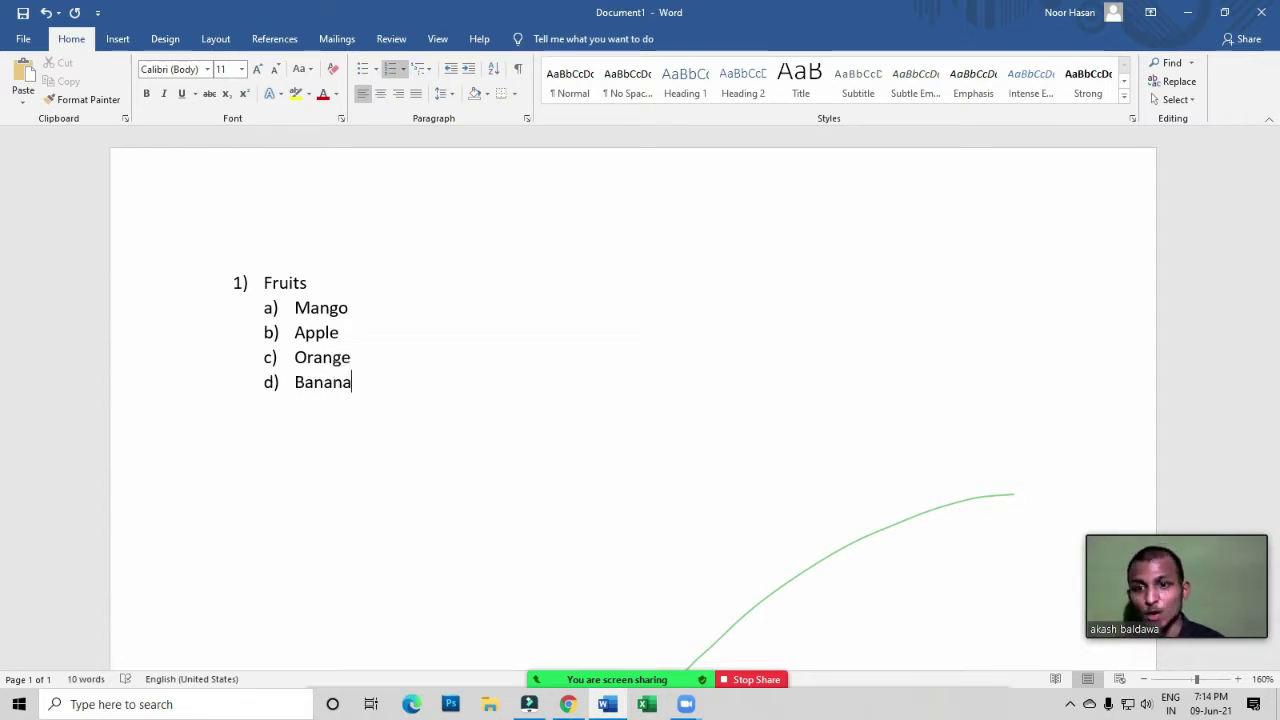
Add a new item after Banana, promote it to the first level and enter Party Members
key("Return")
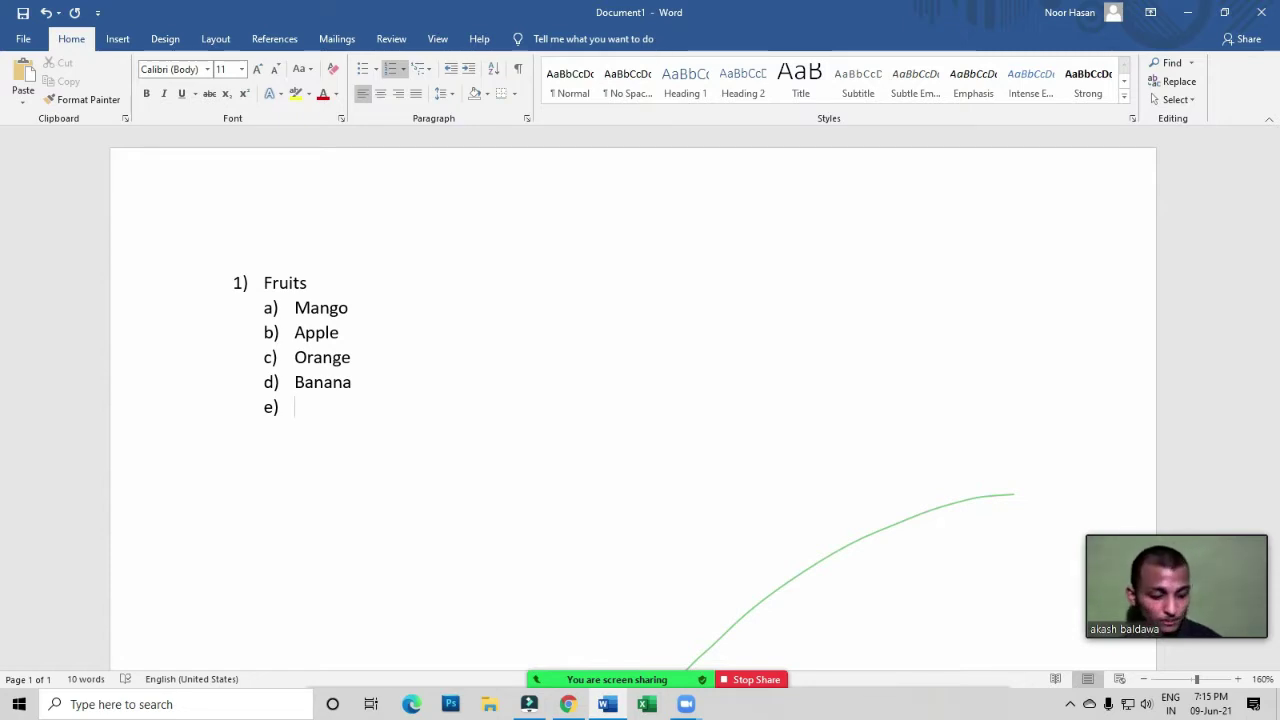
key("shift+Tab")
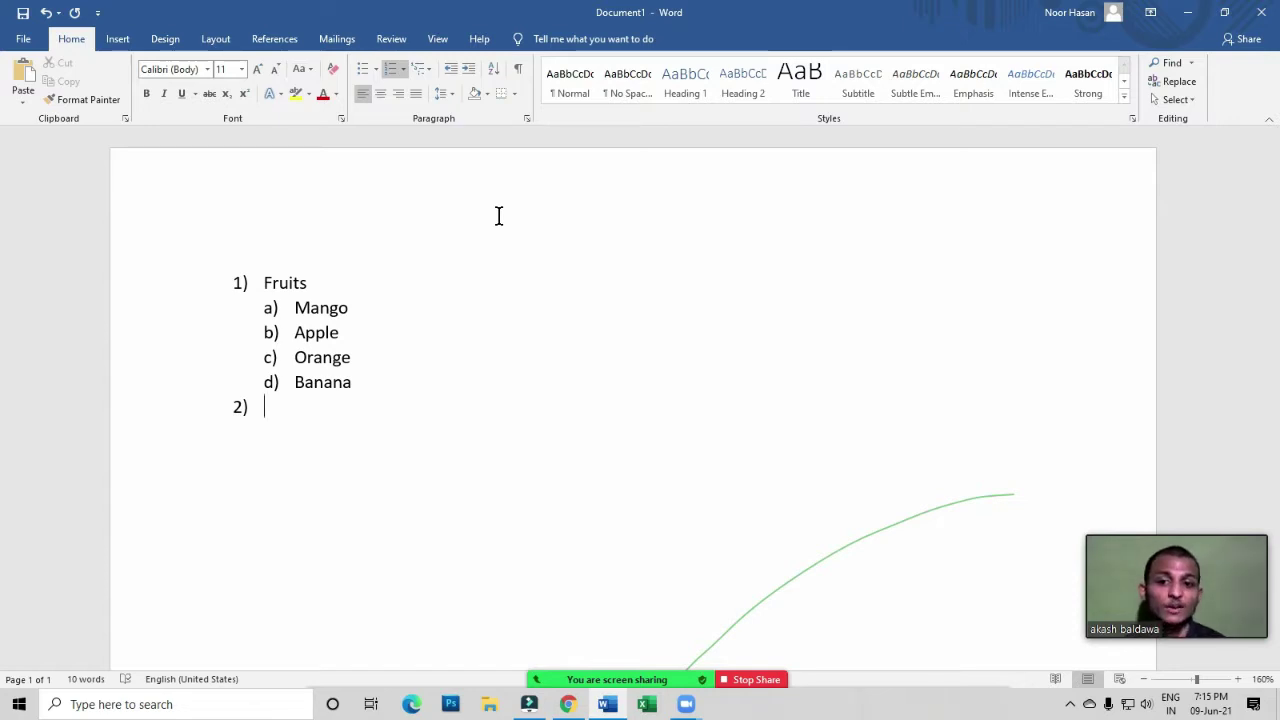
type("PA")
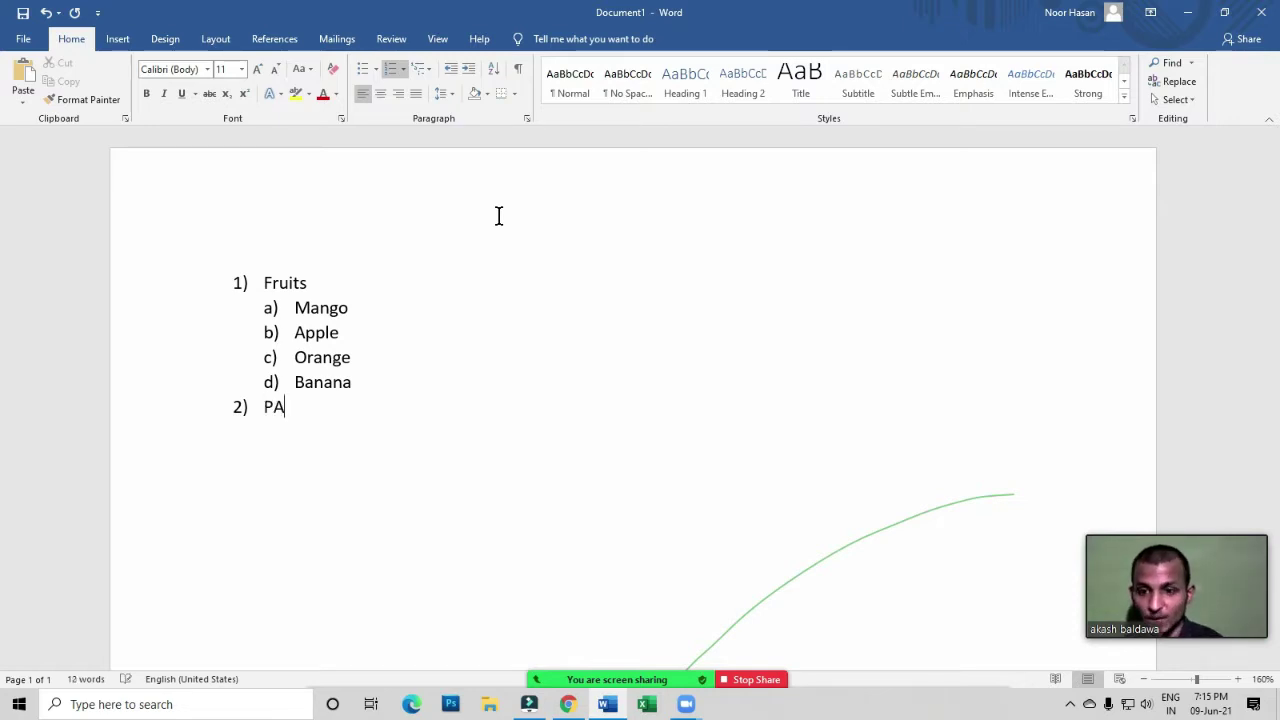
key("BackSpace")
type("arty ")
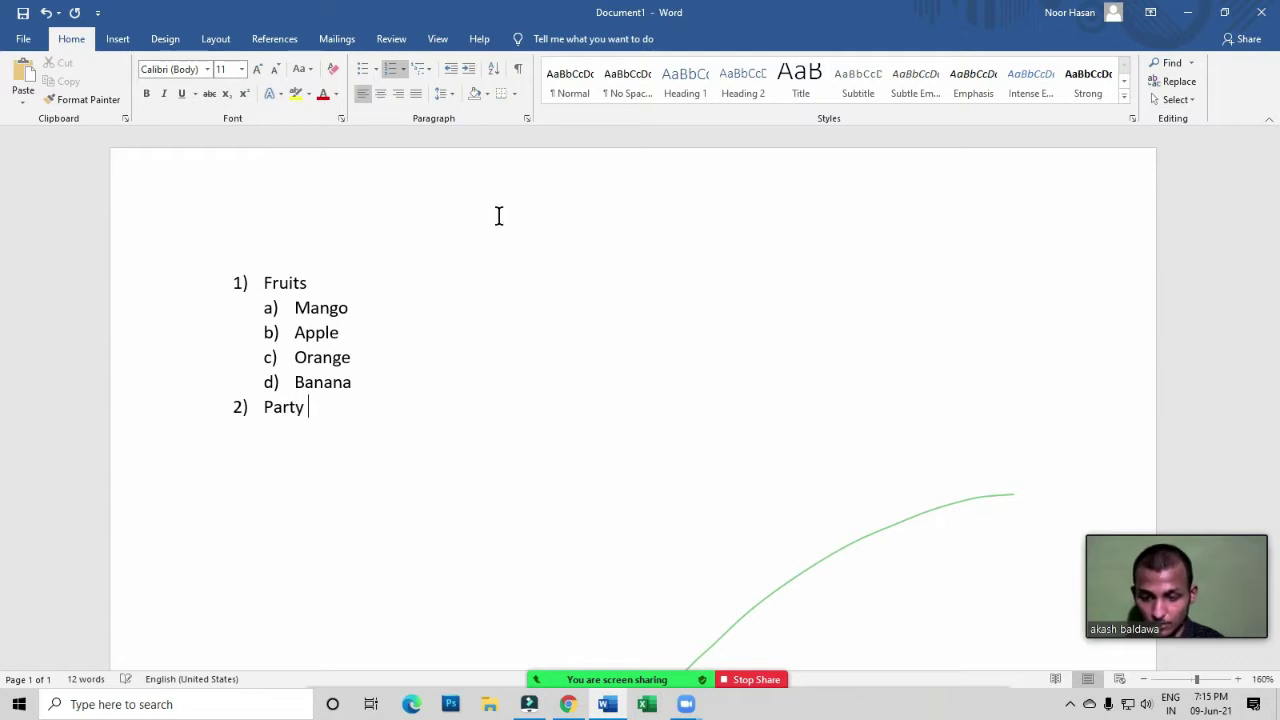
type("Members")
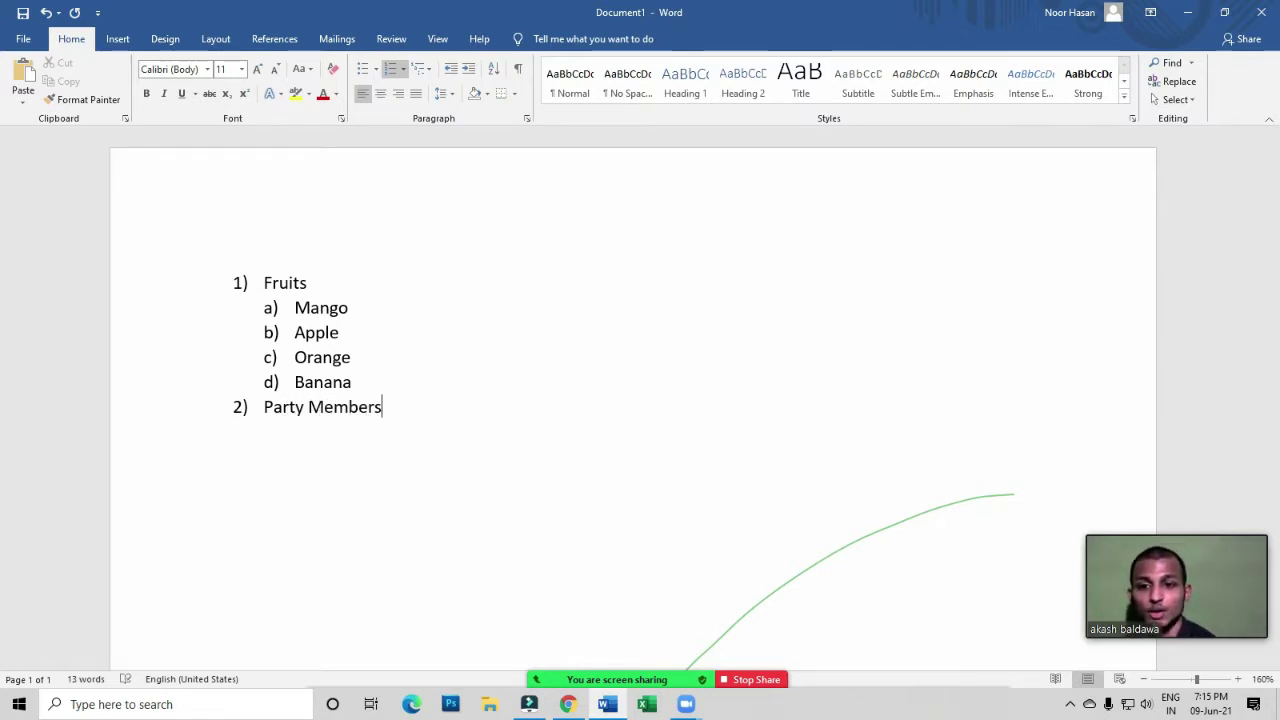
Add four people's first names as second-level items under Party Members
key("Return")
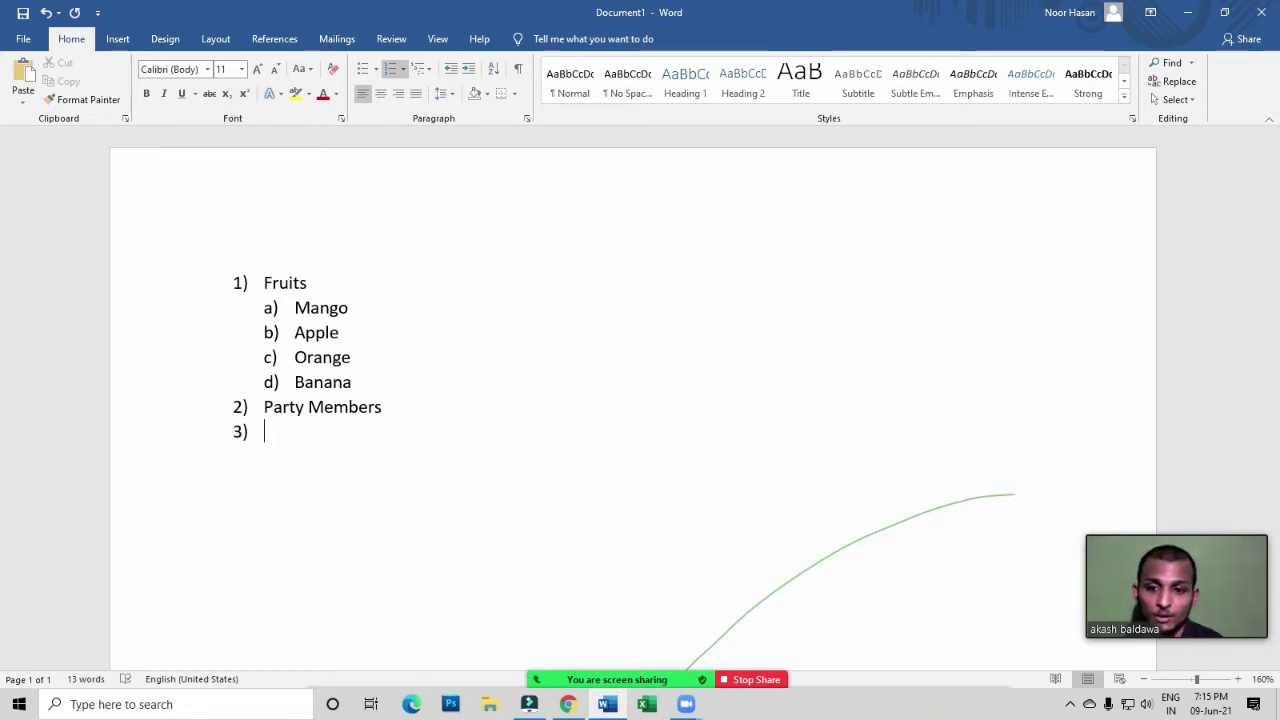
key("Tab")
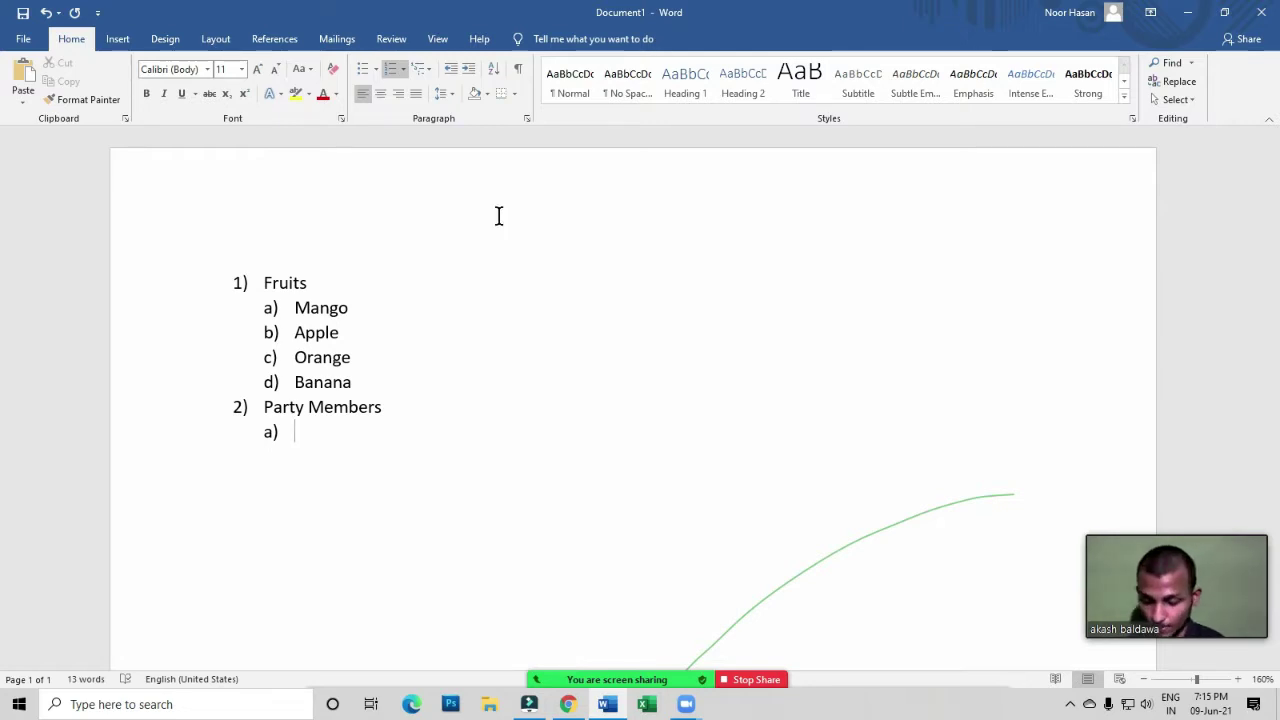
type("Akash")
key("Return")
type("aman")
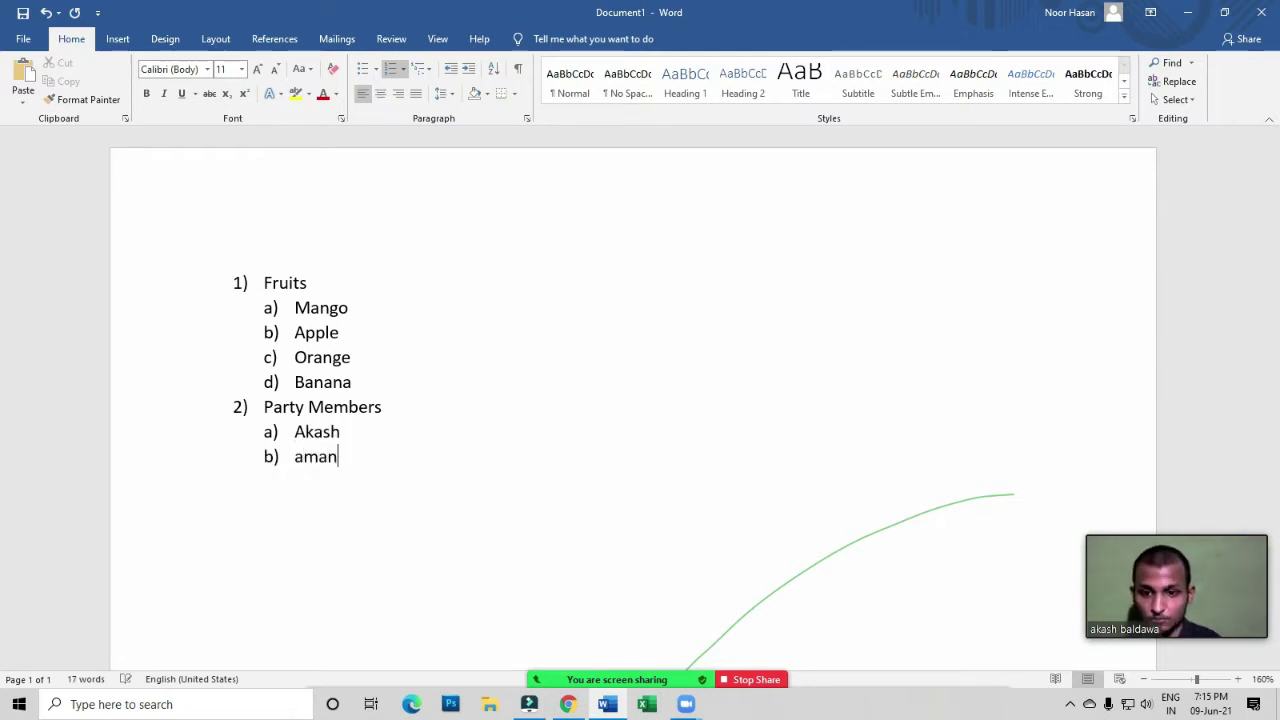
key("Return")
type("Sura")
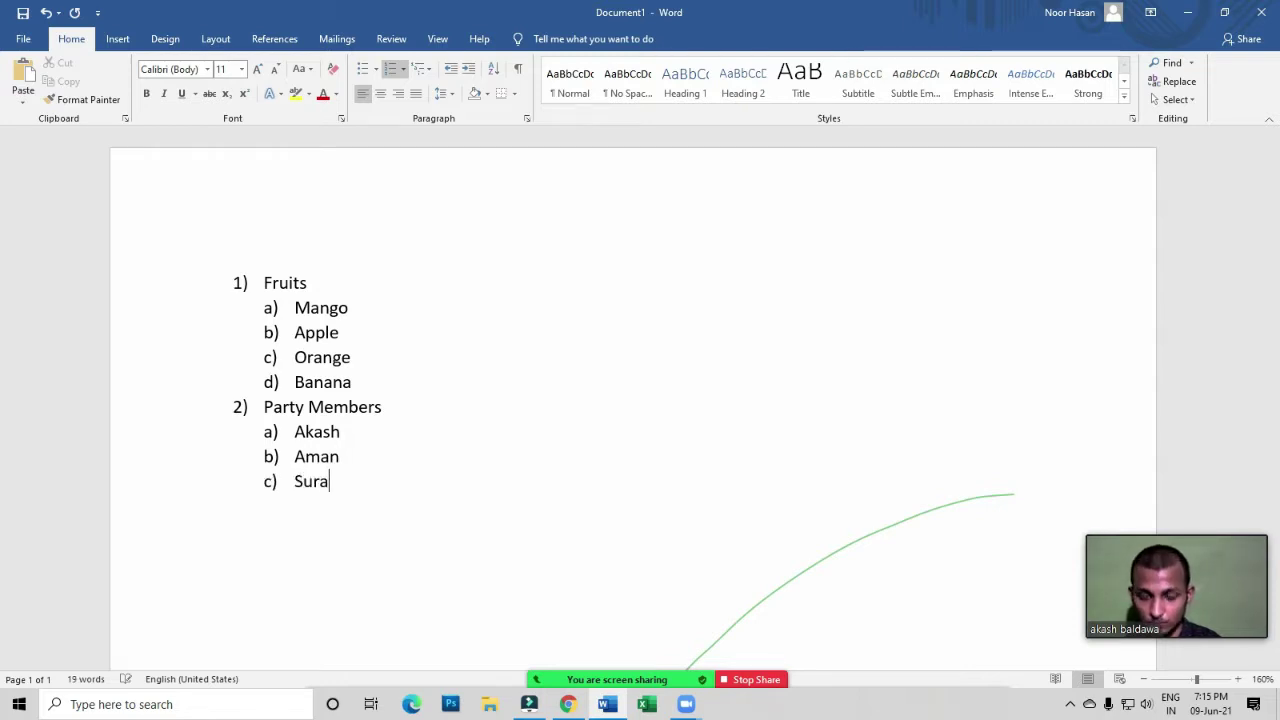
type("j")
key("Return")
type("rab")
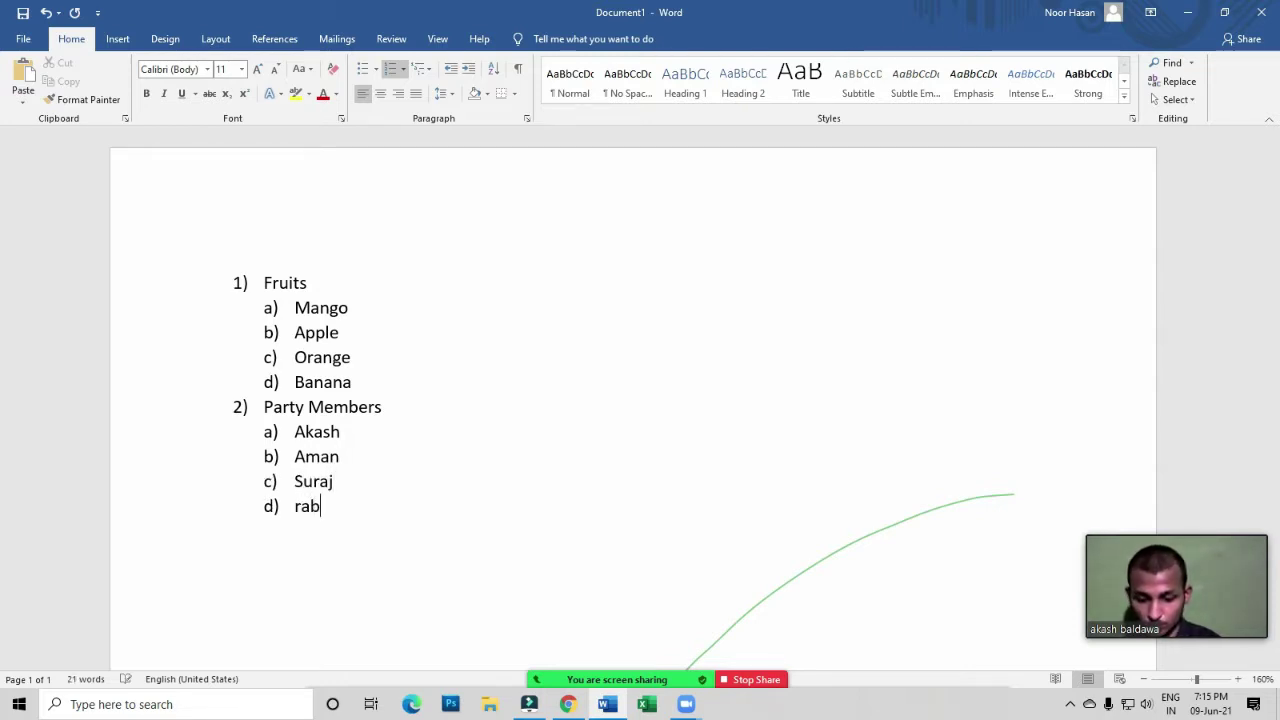
key("BackSpace")
type("vi")
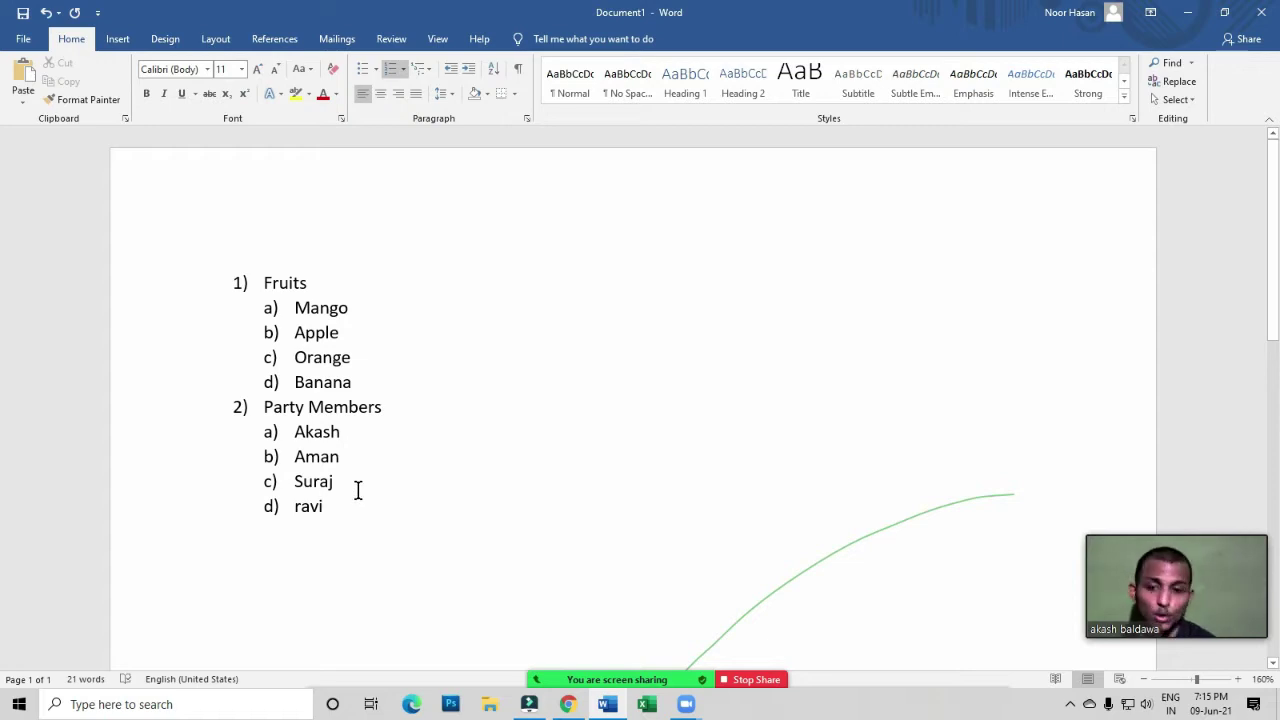
Add an empty item after the last member, promote it to the first level and end the list there
key("Return")
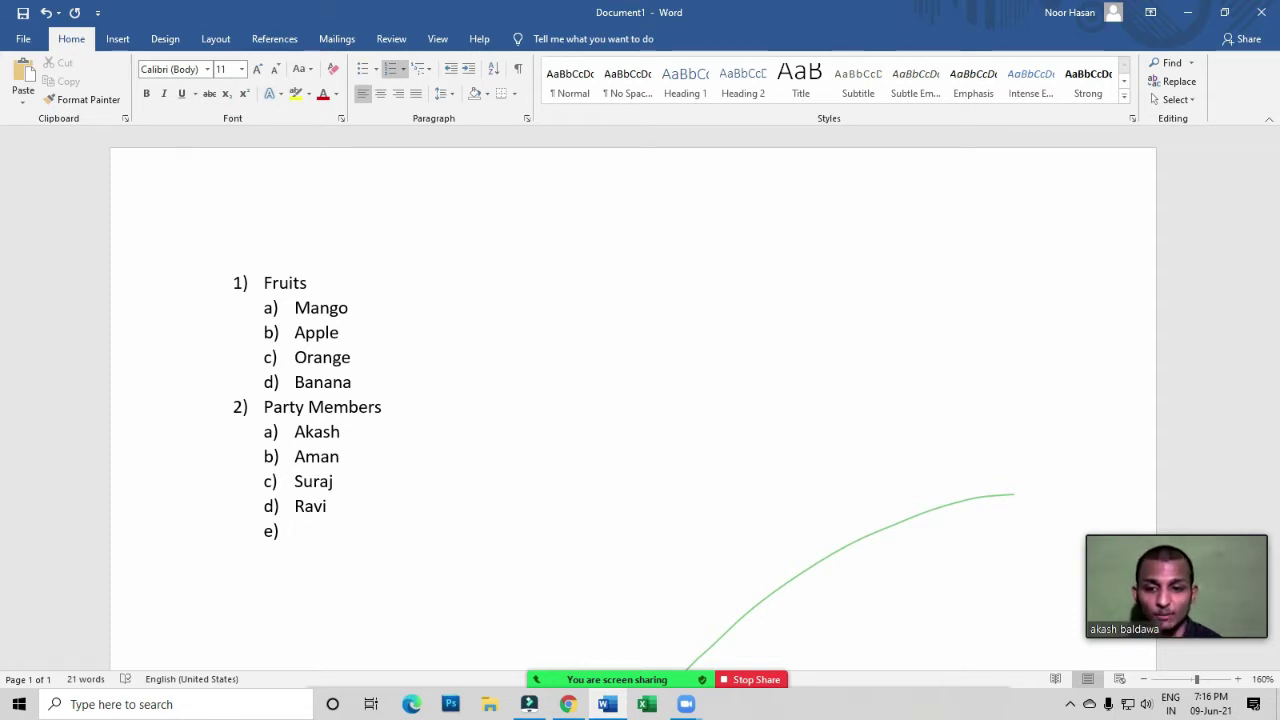
key("shift+Tab")
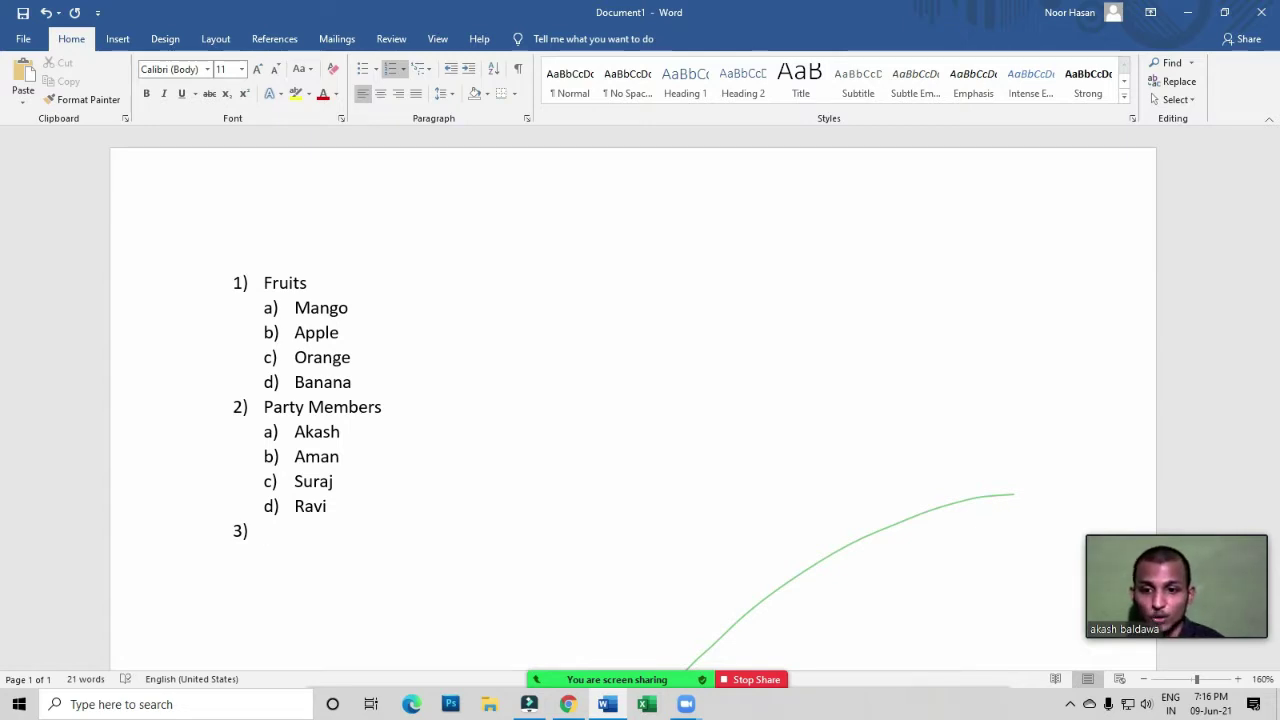
key("Return")
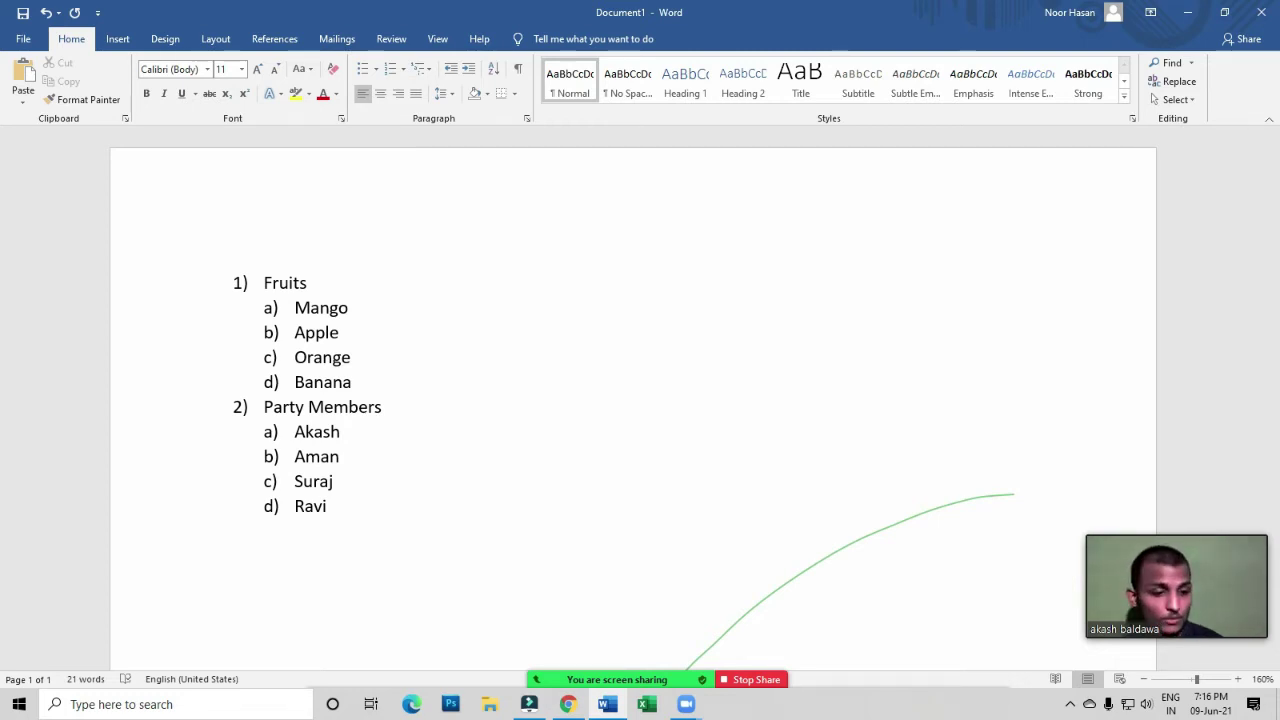
Delete the entire Fruits and Party Members list and place the cursor in the empty document
left_click(237, 281)
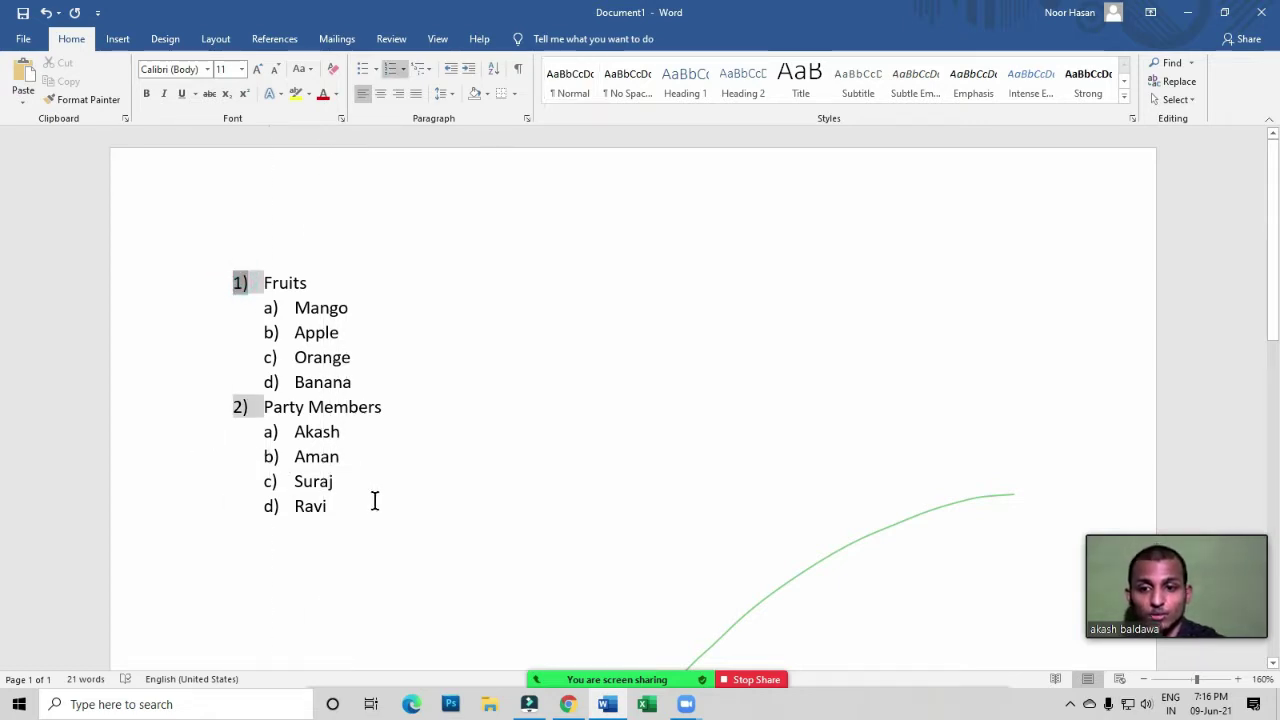
left_click_drag(350, 518, 230, 271)
left_click(526, 323)
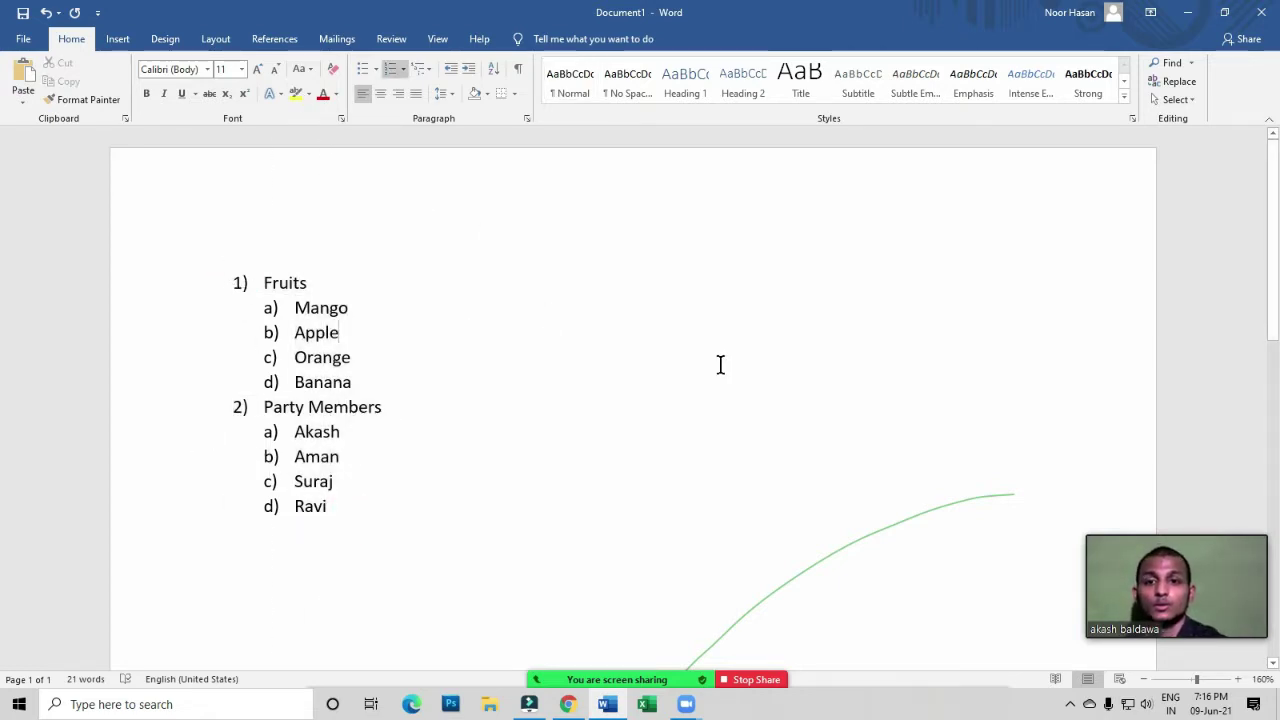
key("ctrl+a")
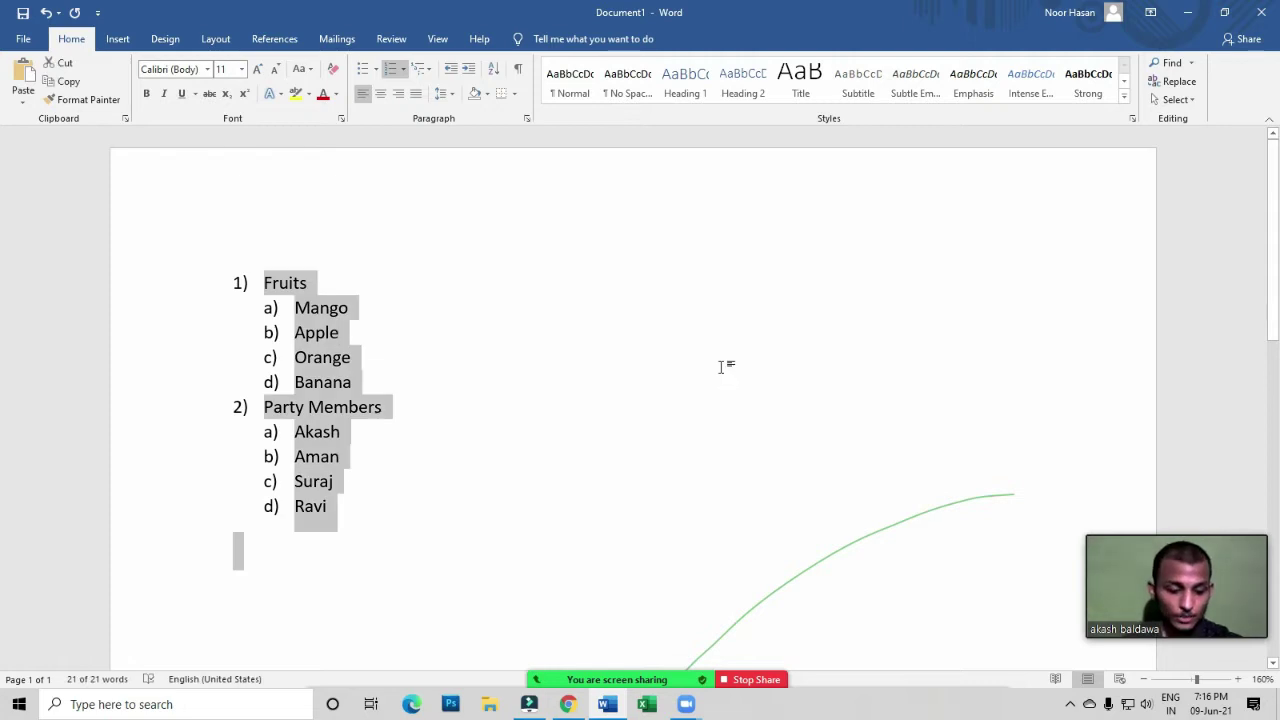
key("Delete")
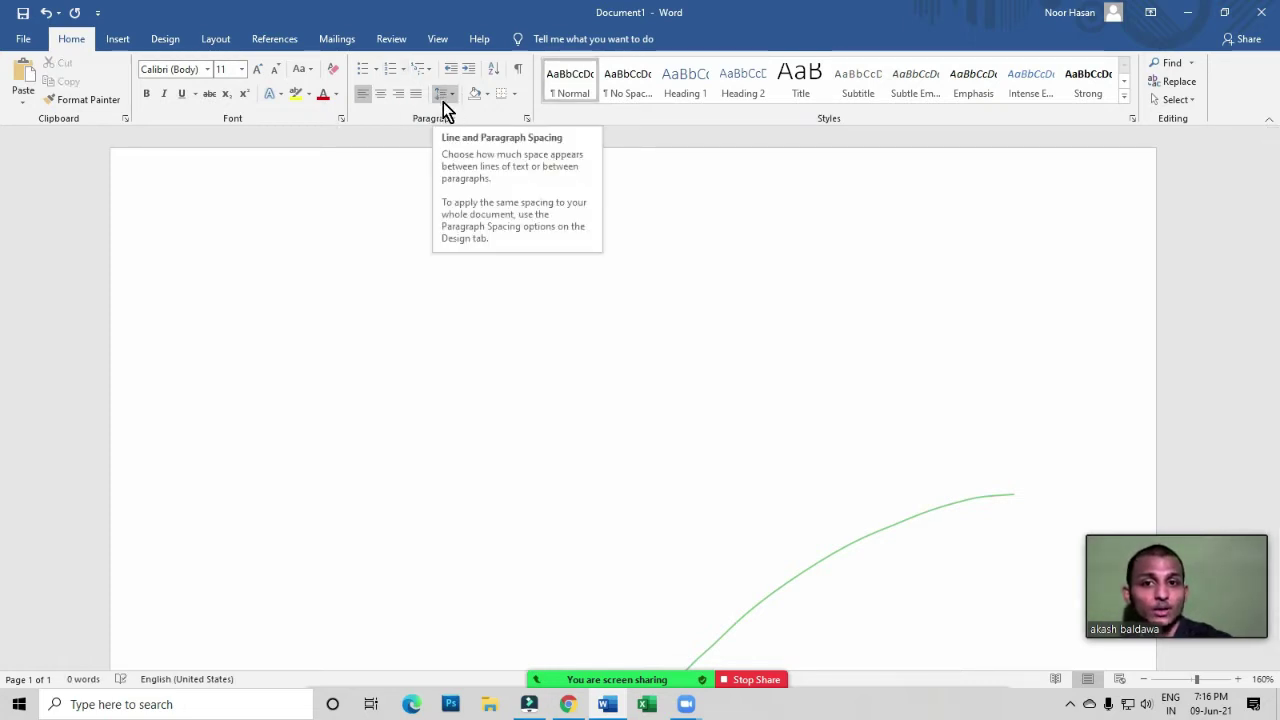
left_click(557, 226)
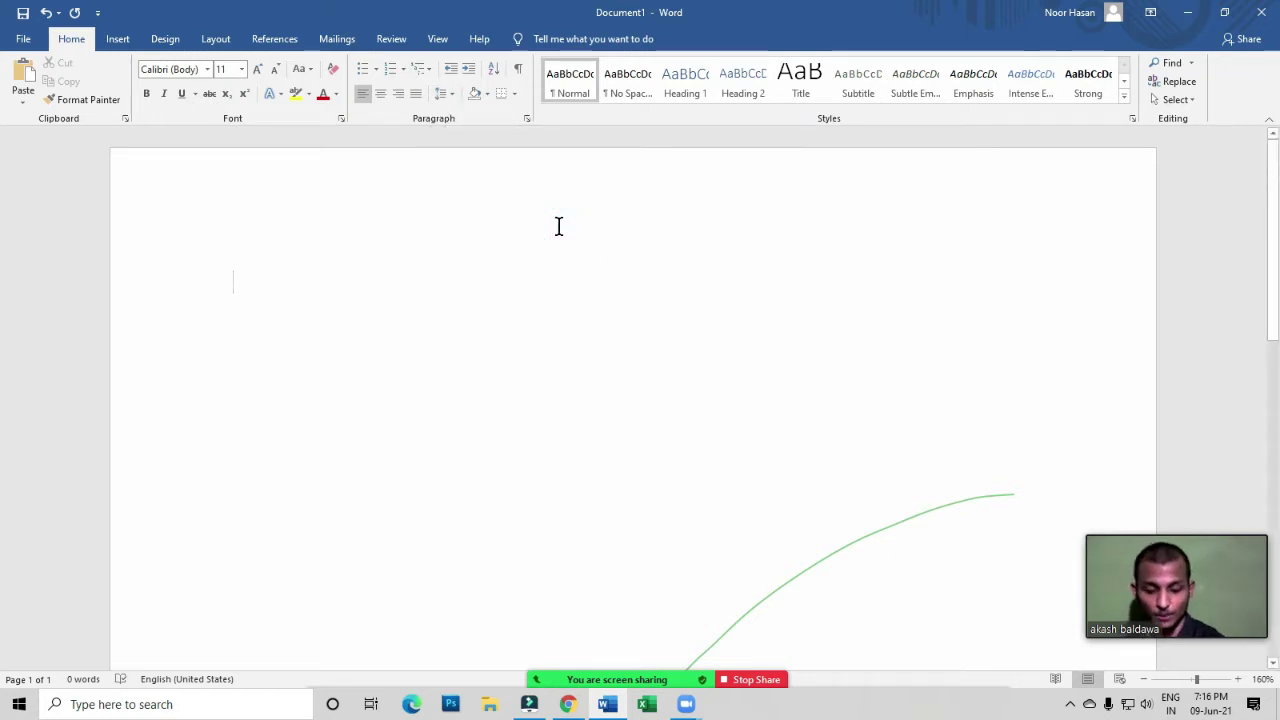
Generate default sample paragraphs in the empty document with =rand()
type("=r")
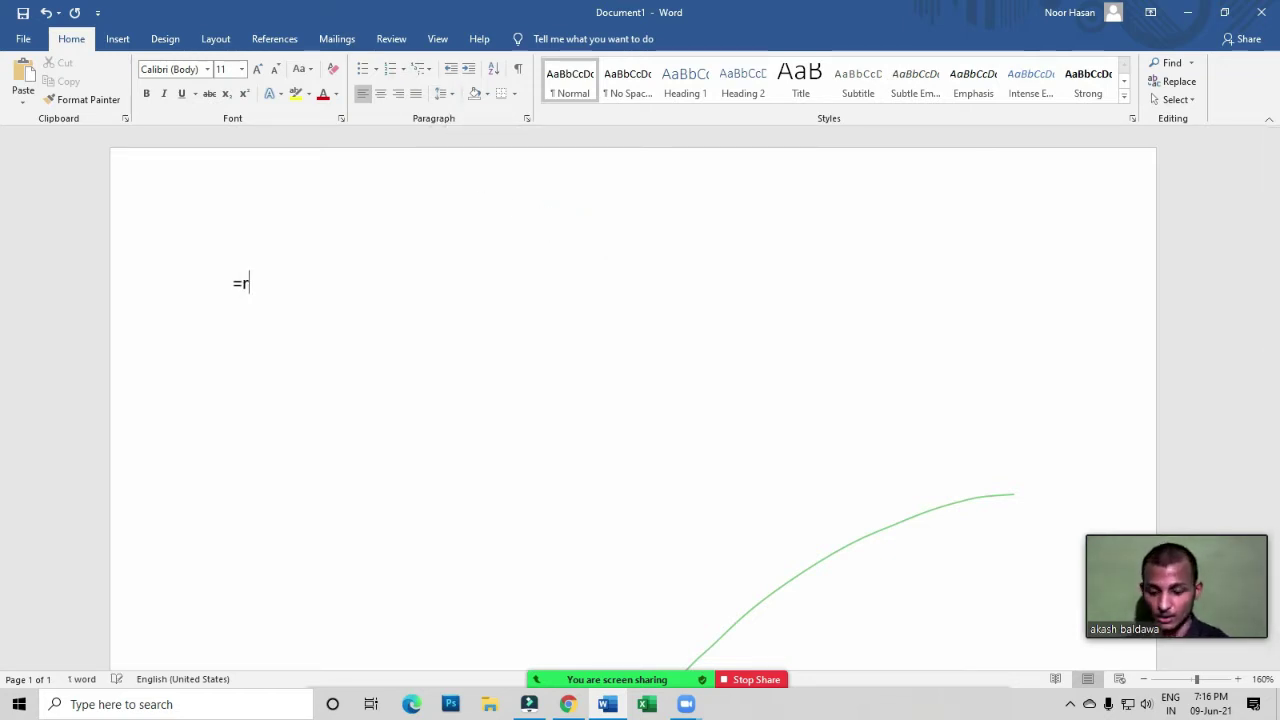
type("and")
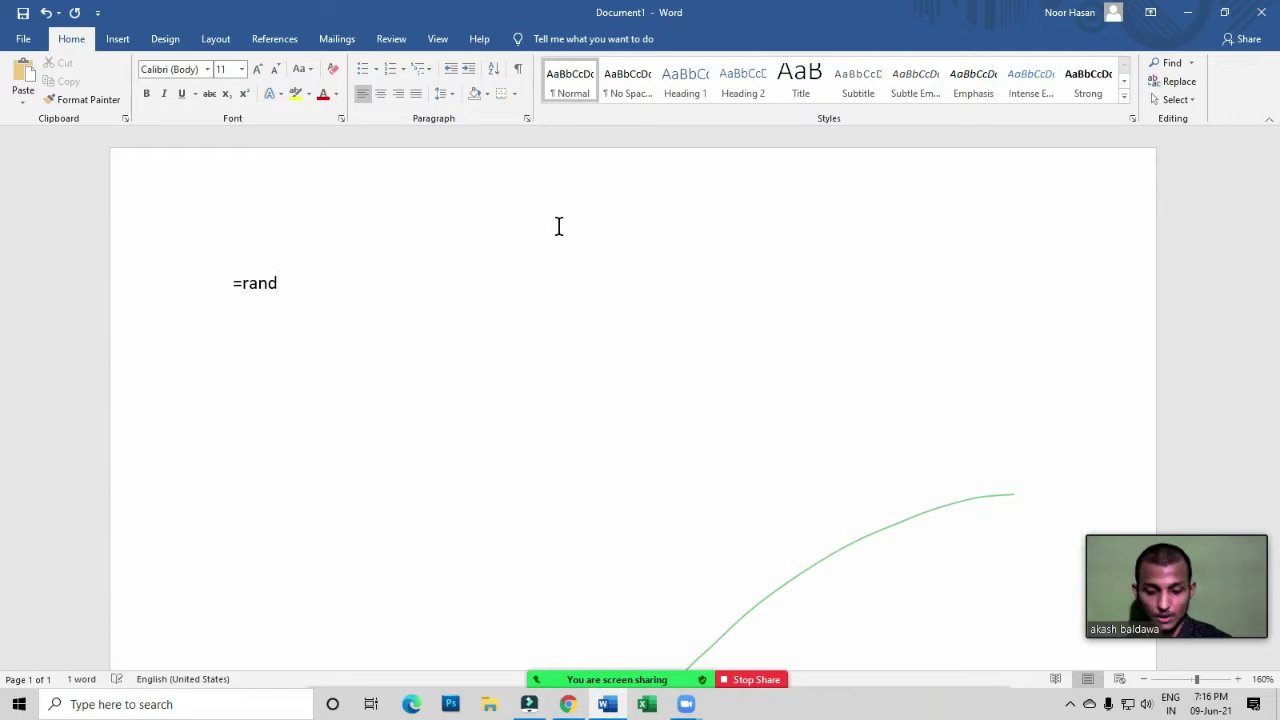
type("()")
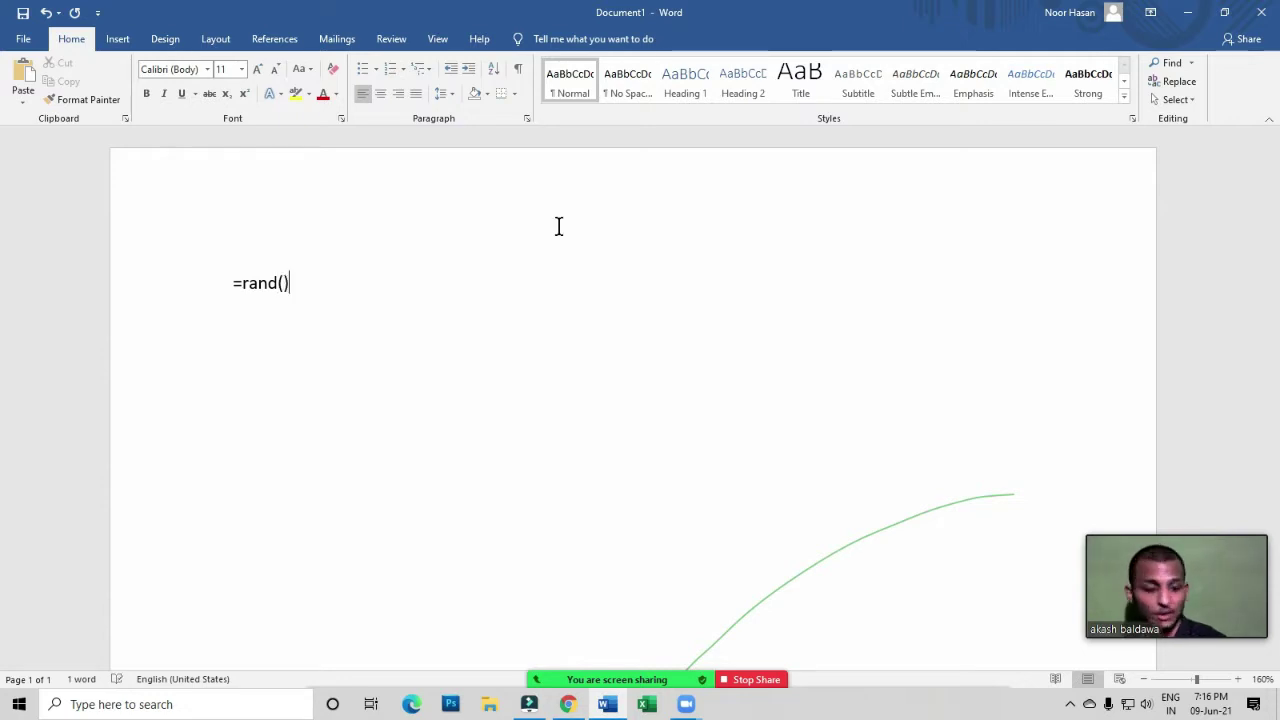
key("Return")
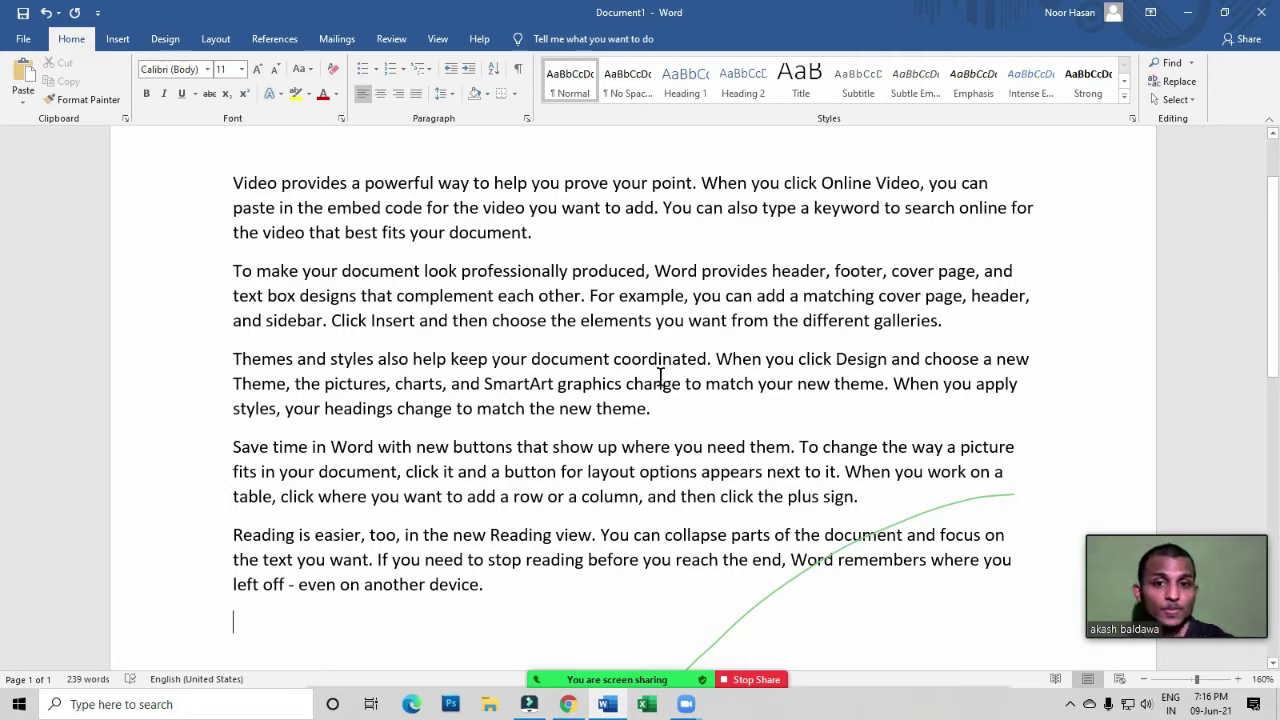
Replace all the sample text with three paragraphs of five sentences each, generated with =rand(3,5)
left_click_drag(534, 594, 213, 185)
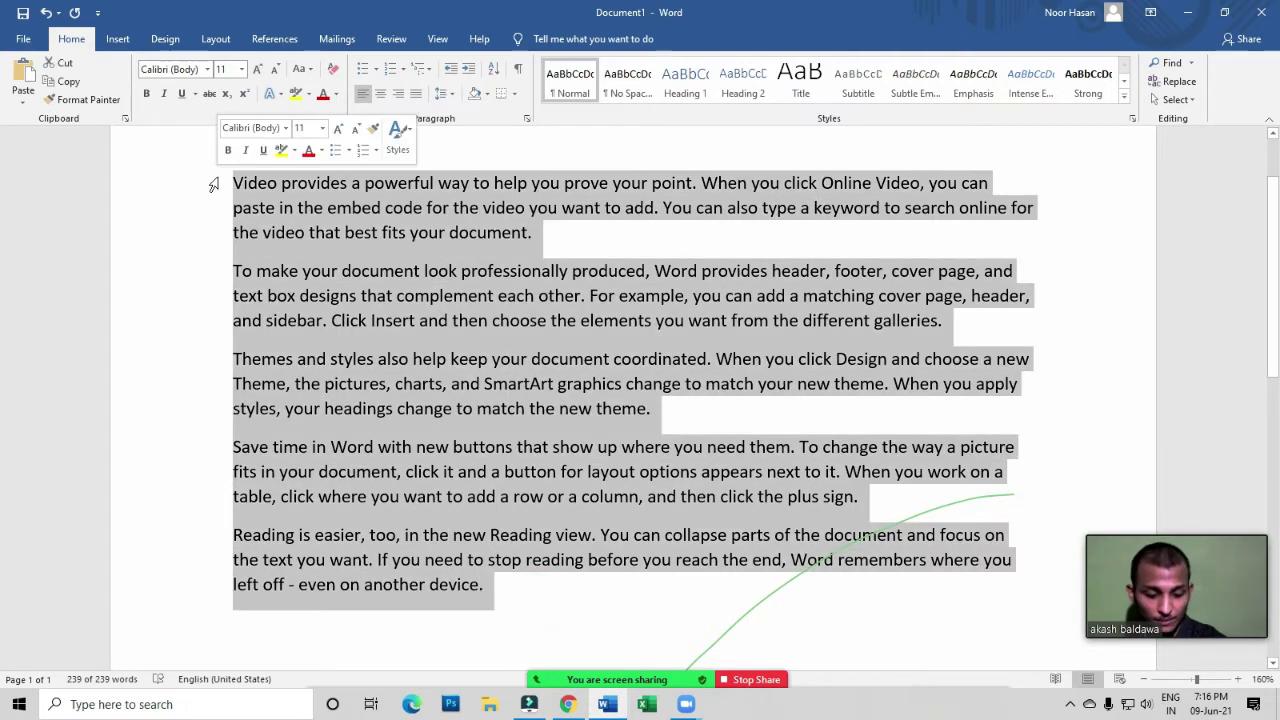
key("BackSpace")
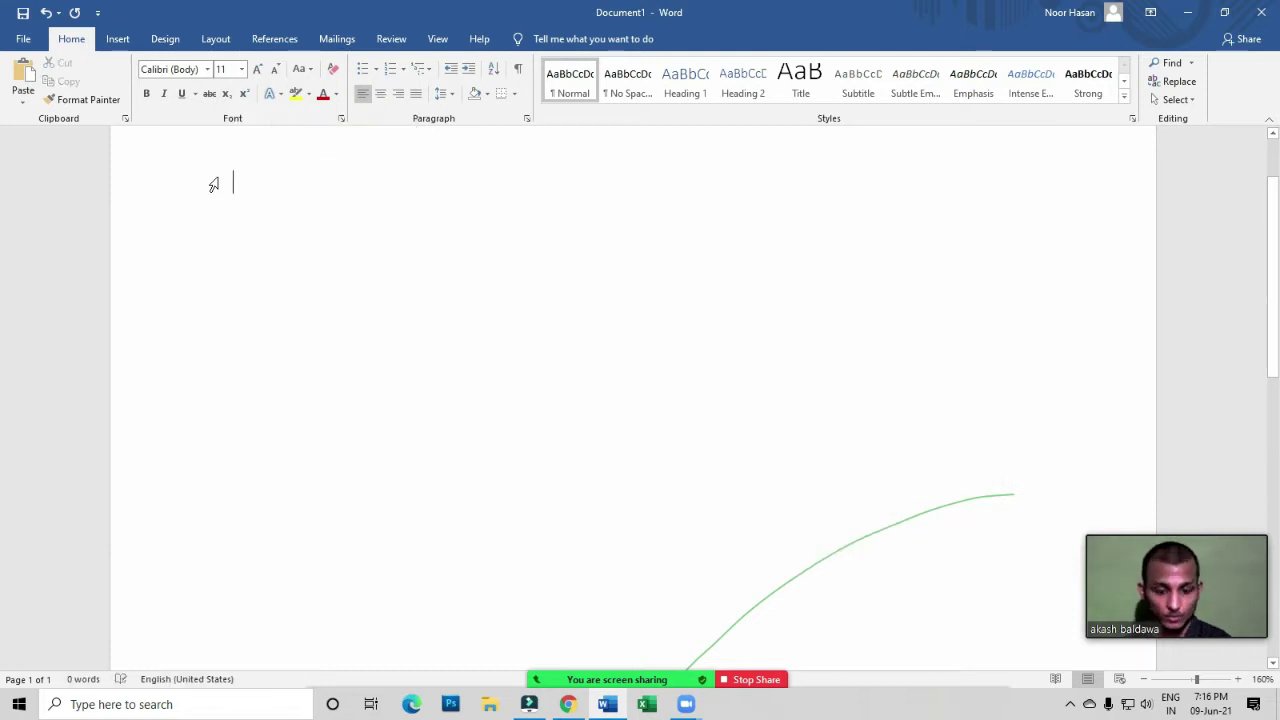
type("=rand")
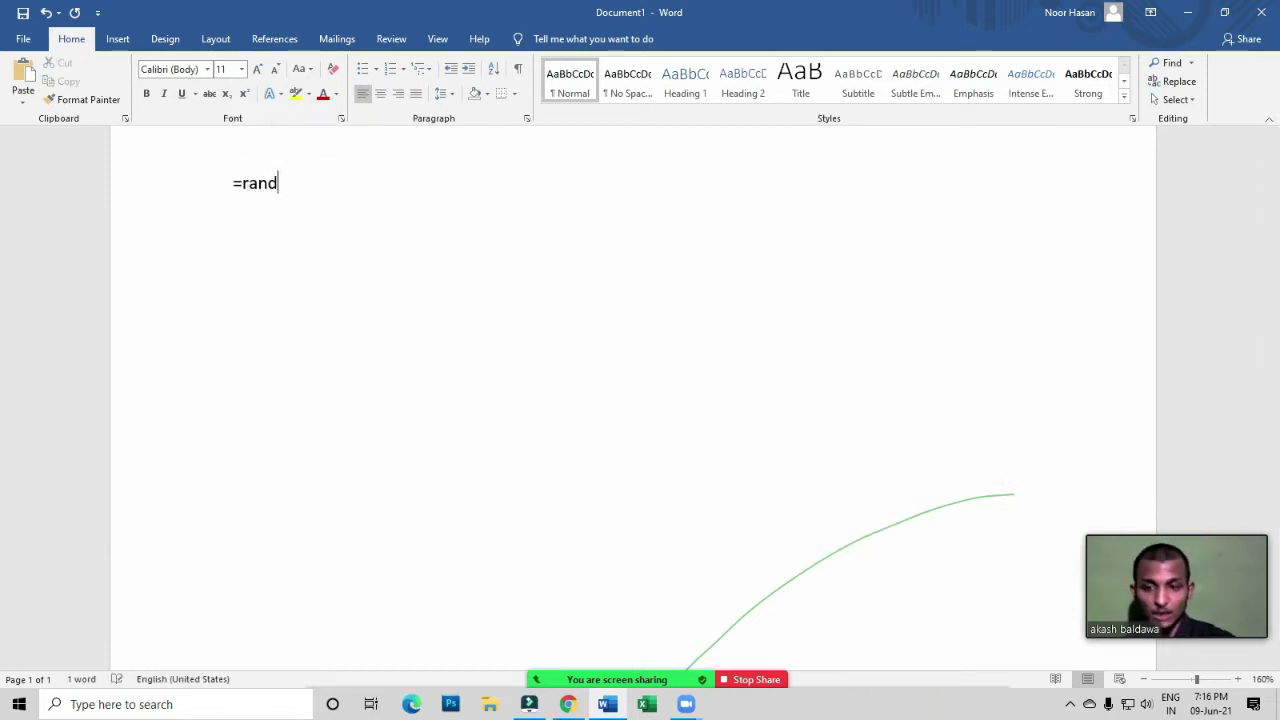
type("(")
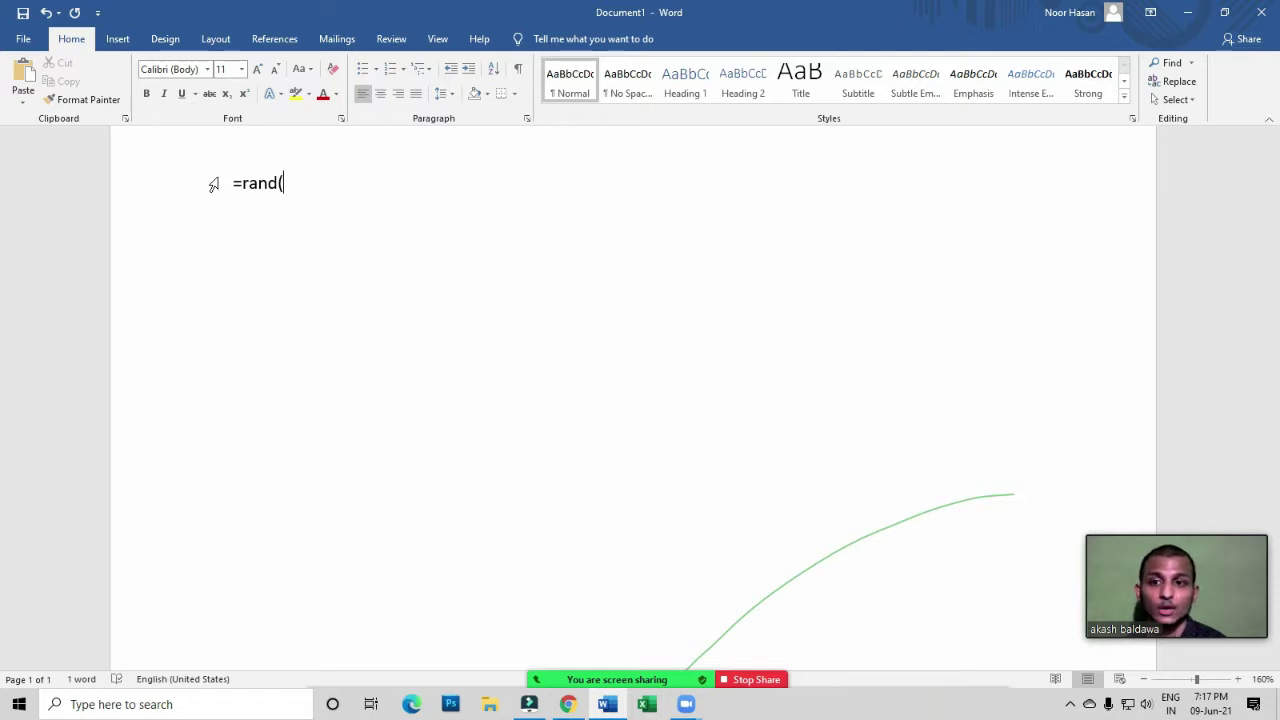
type("3")
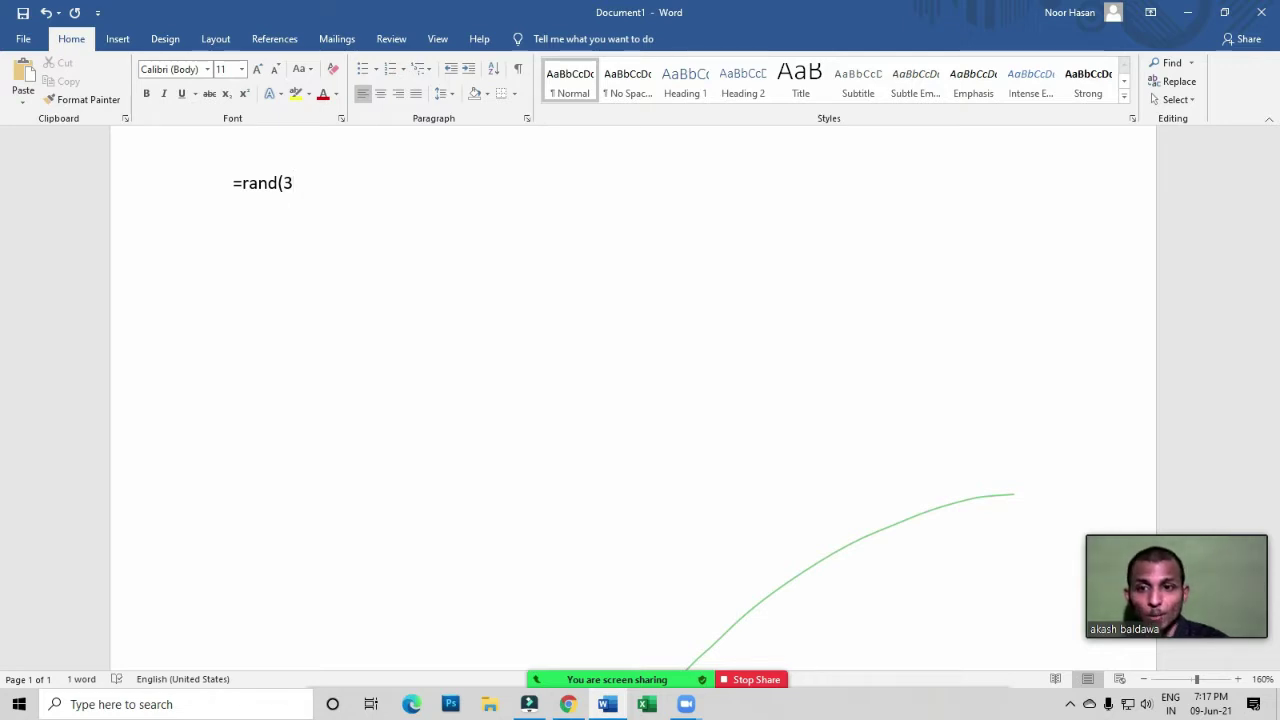
type(",")
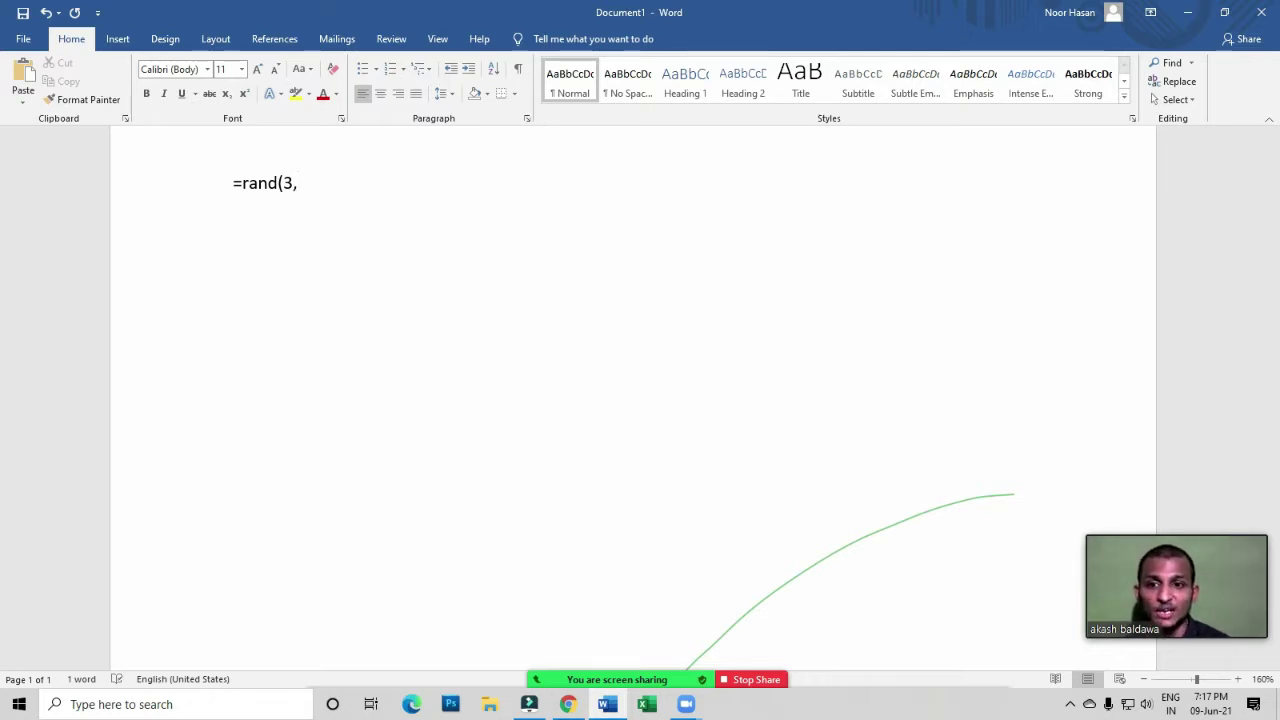
type("5")
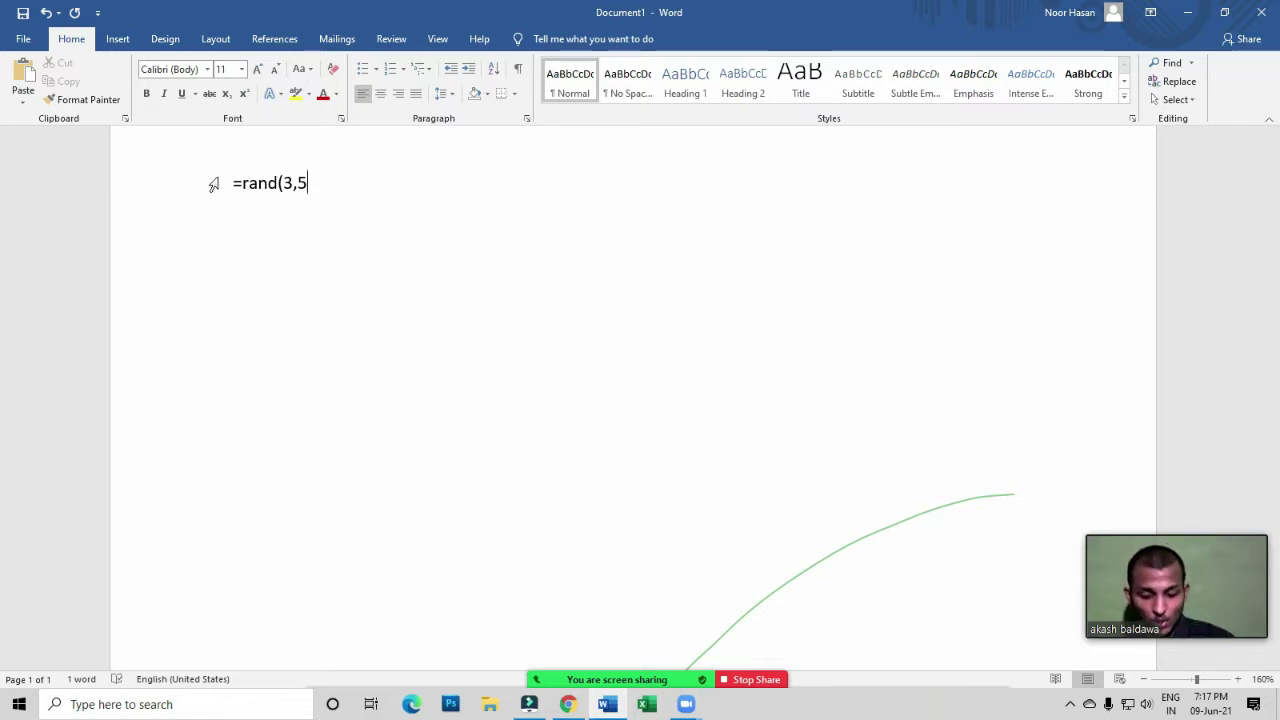
type(")")
key("Return")
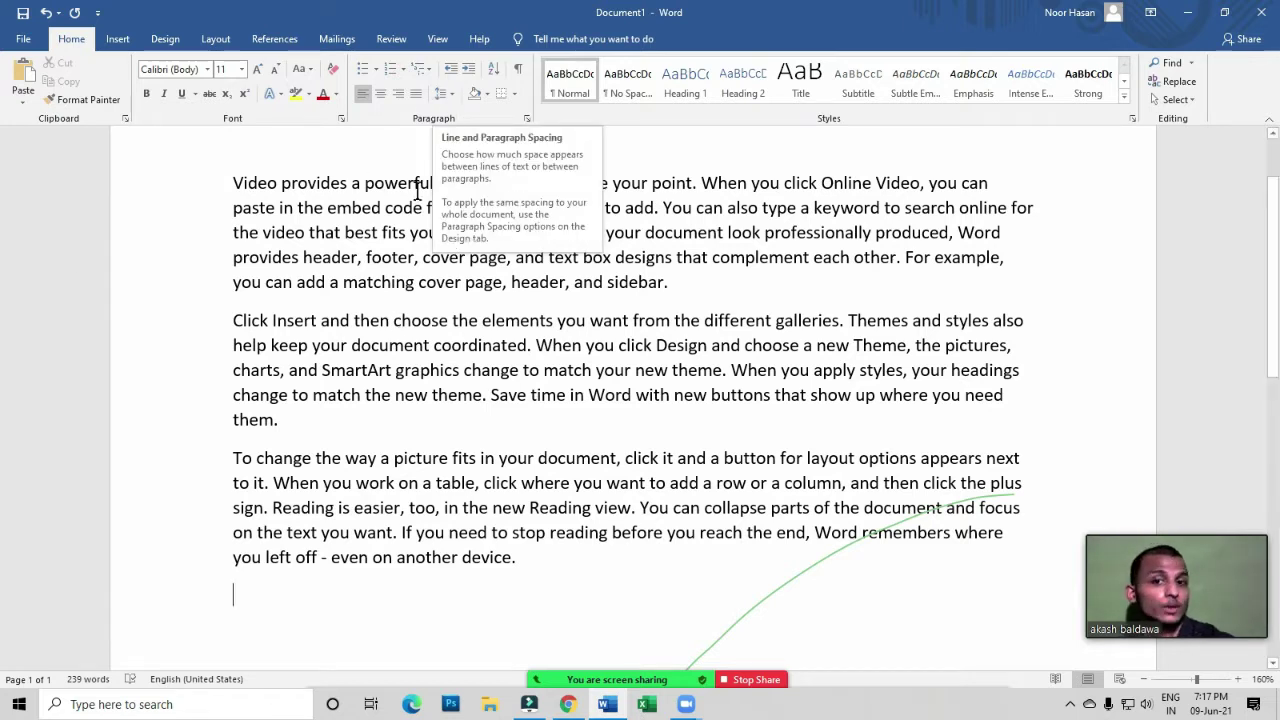
Set the line spacing of all the sample text to 1.0
left_click(229, 177)
left_click_drag(229, 177, 503, 623)
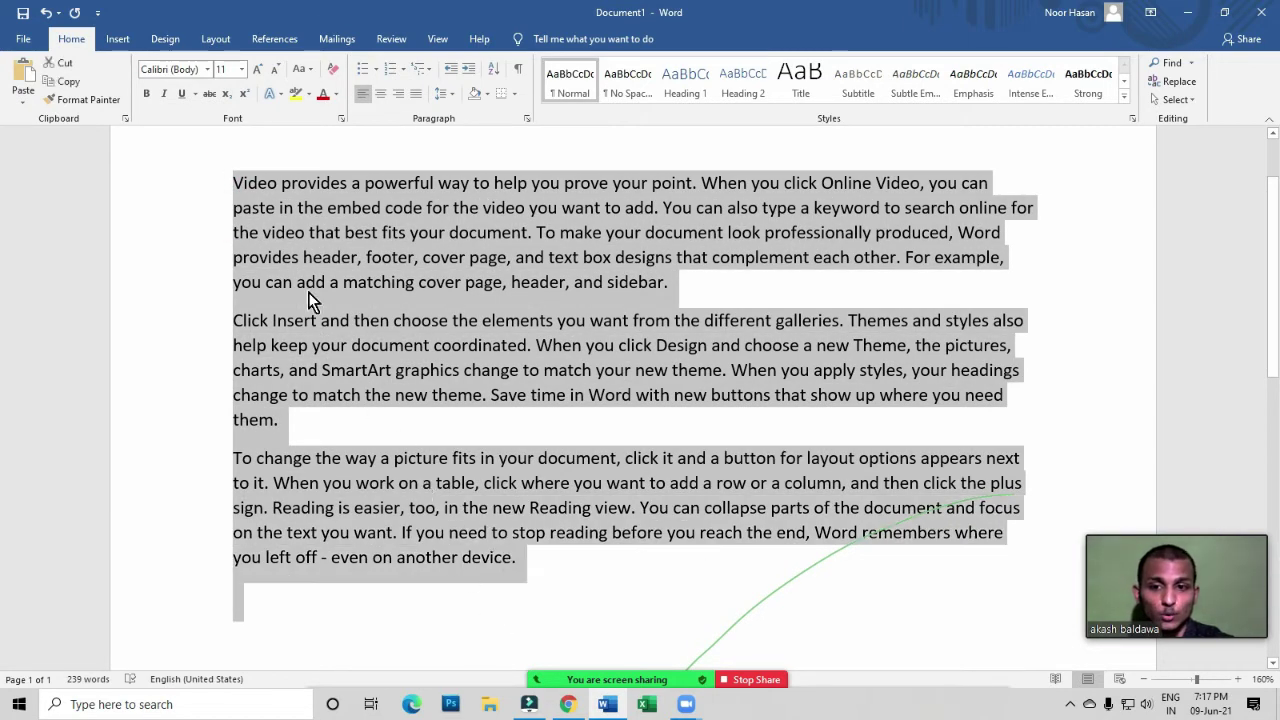
mouse_move(698, 685)
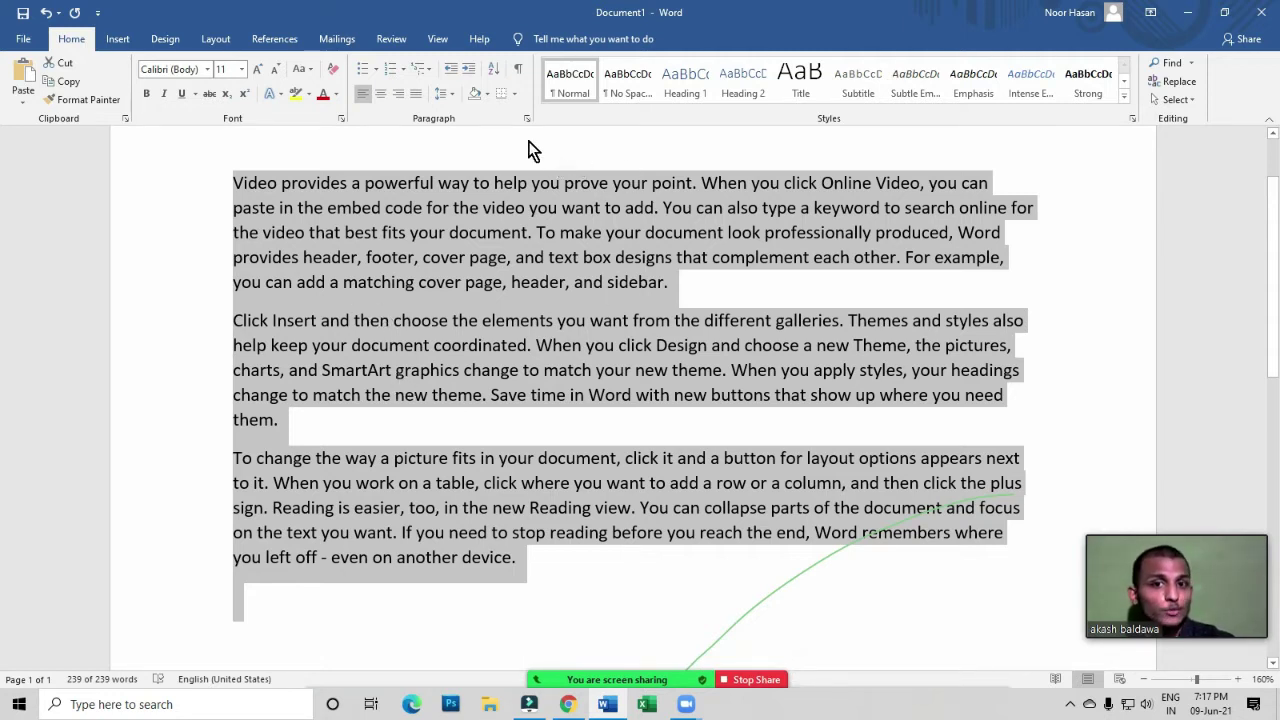
left_click(451, 103)
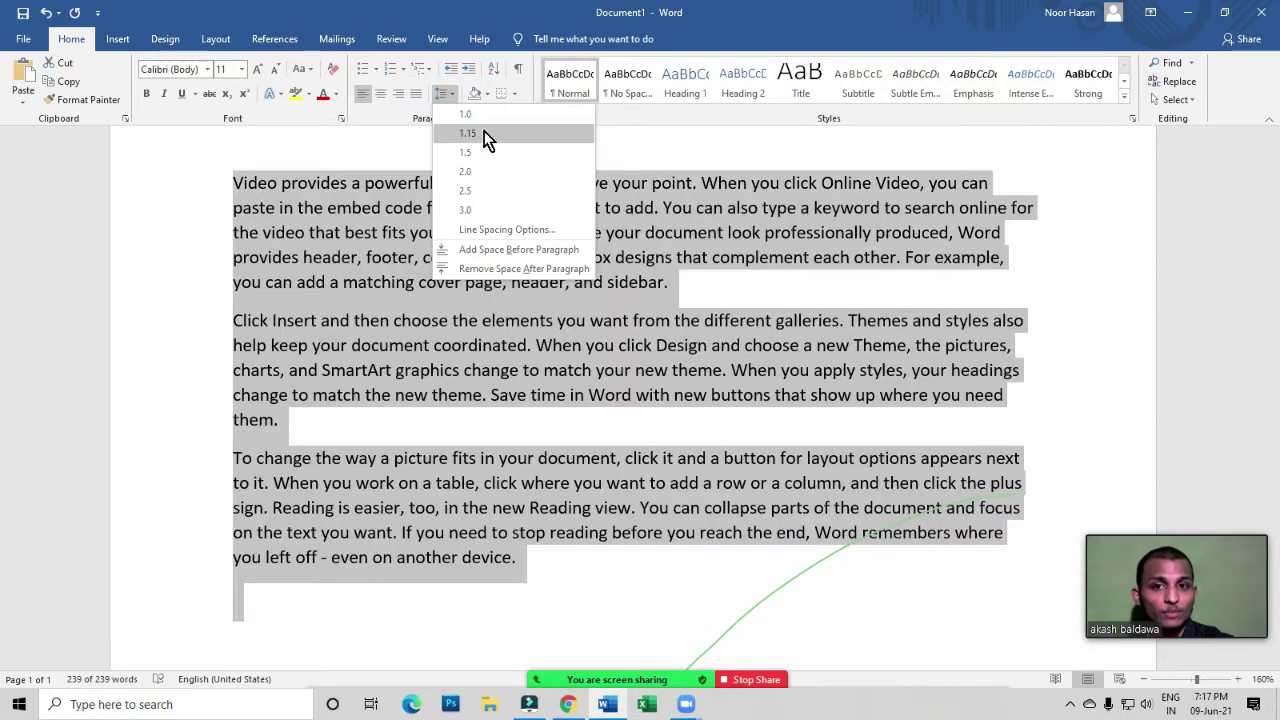
left_click(451, 116)
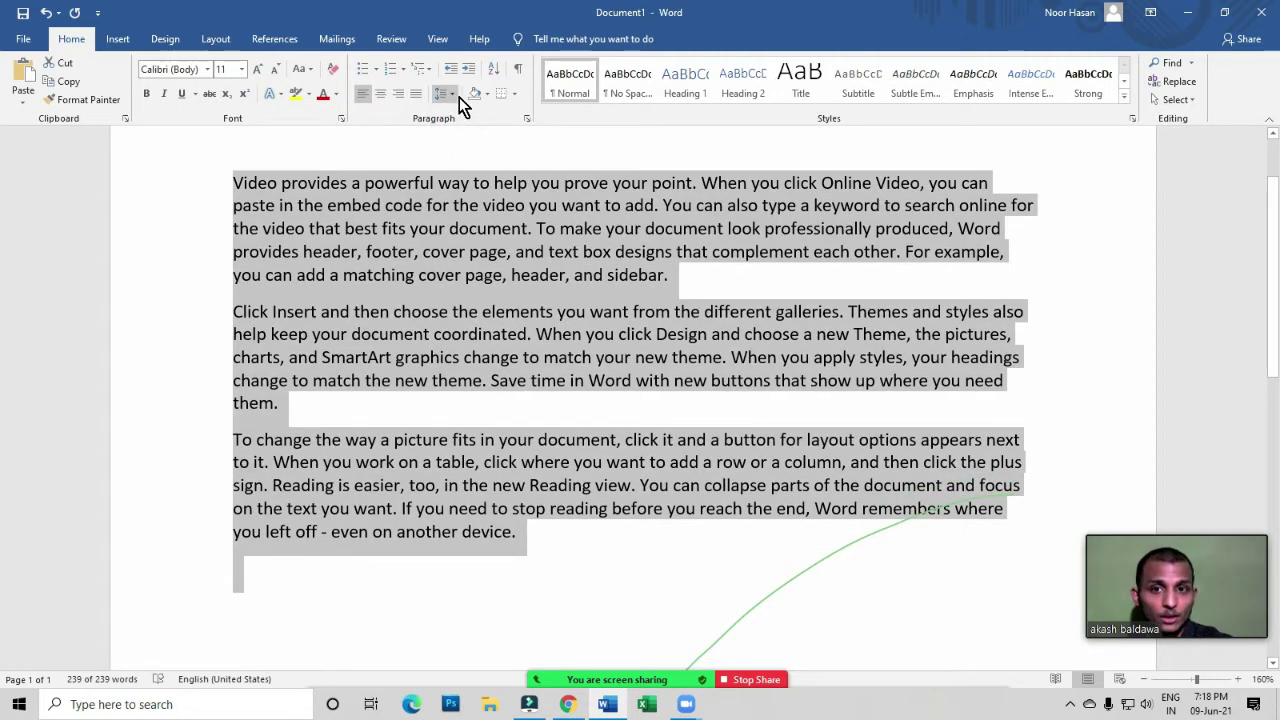
Remove the space after every paragraph in the document and clear the selection
left_click(447, 96)
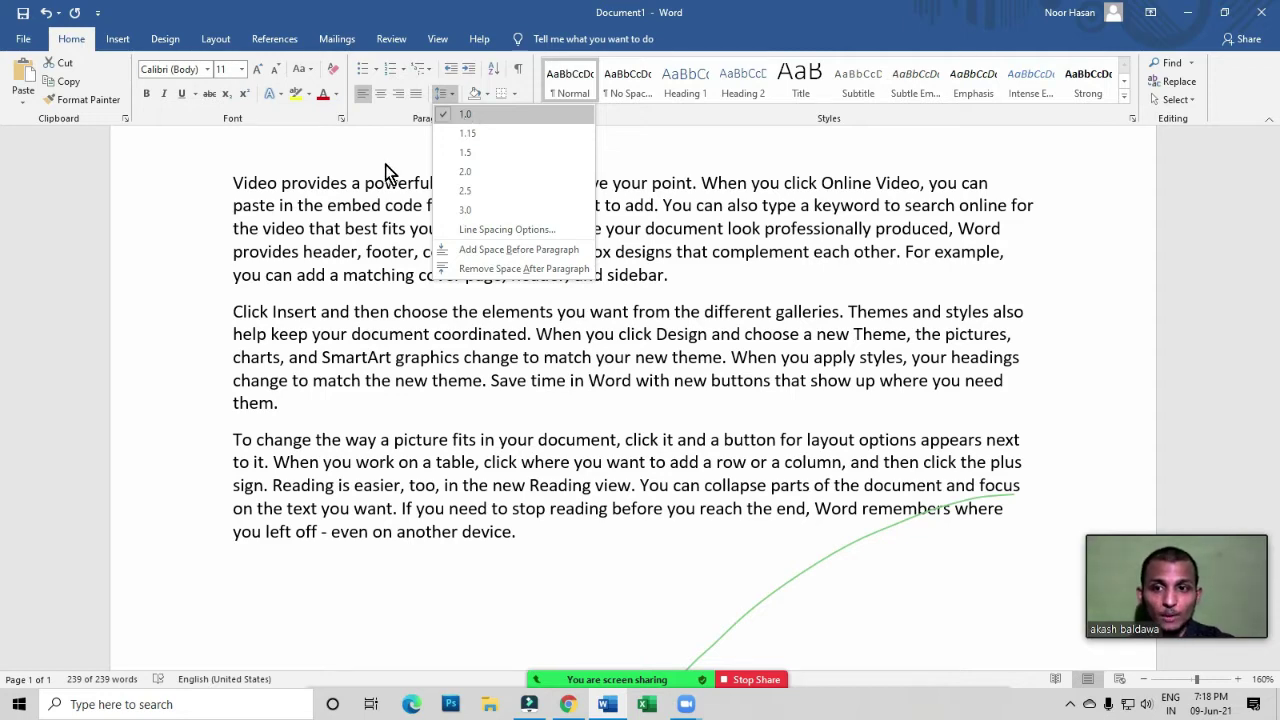
key("ctrl+a")
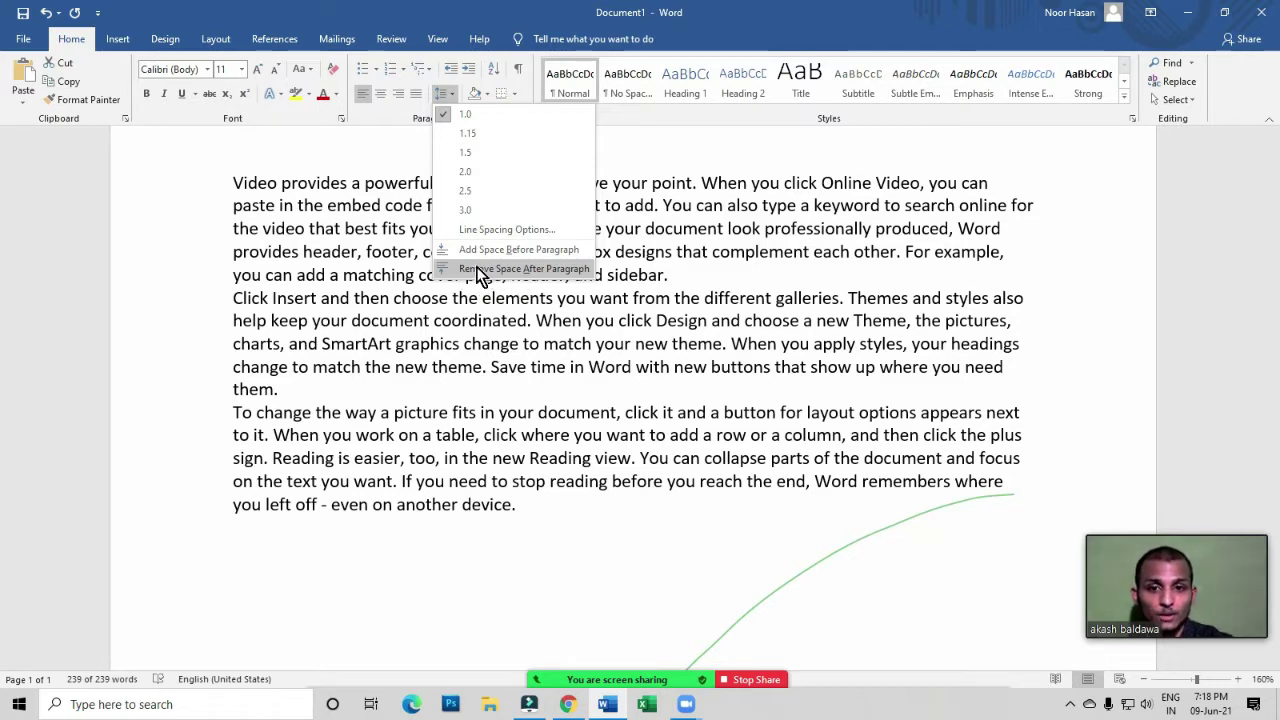
left_click(492, 267)
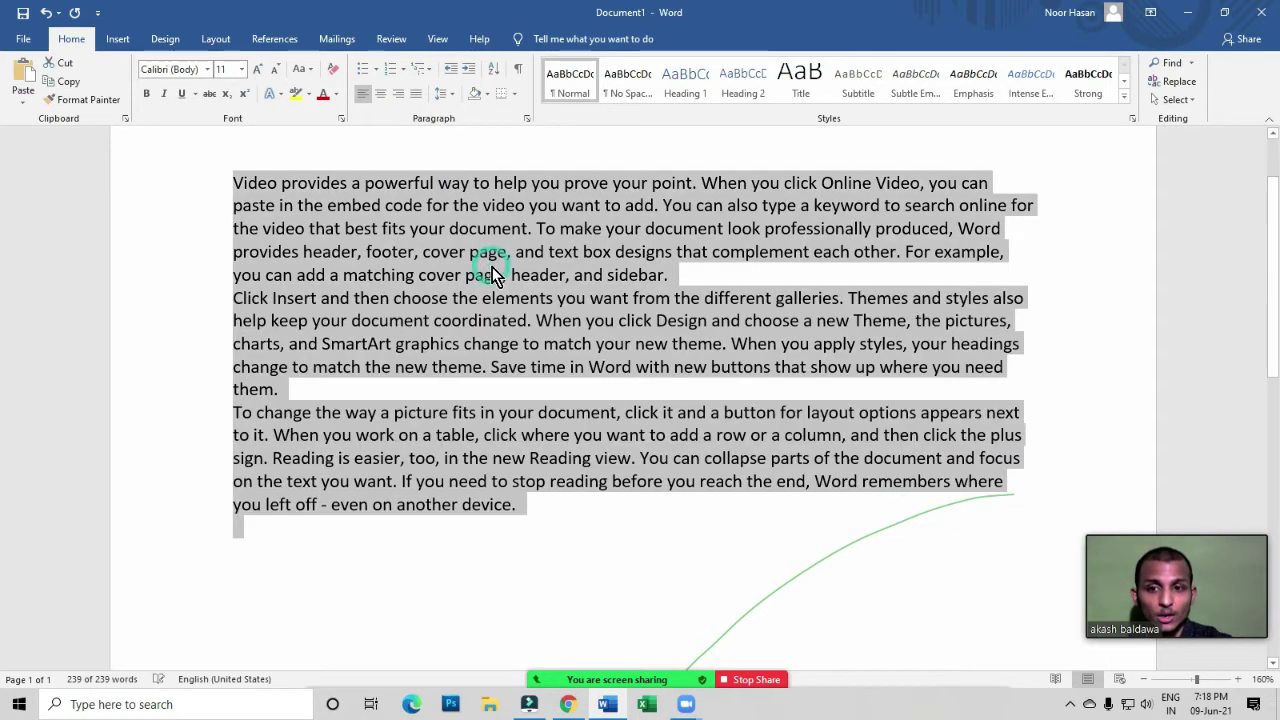
left_click(450, 393)
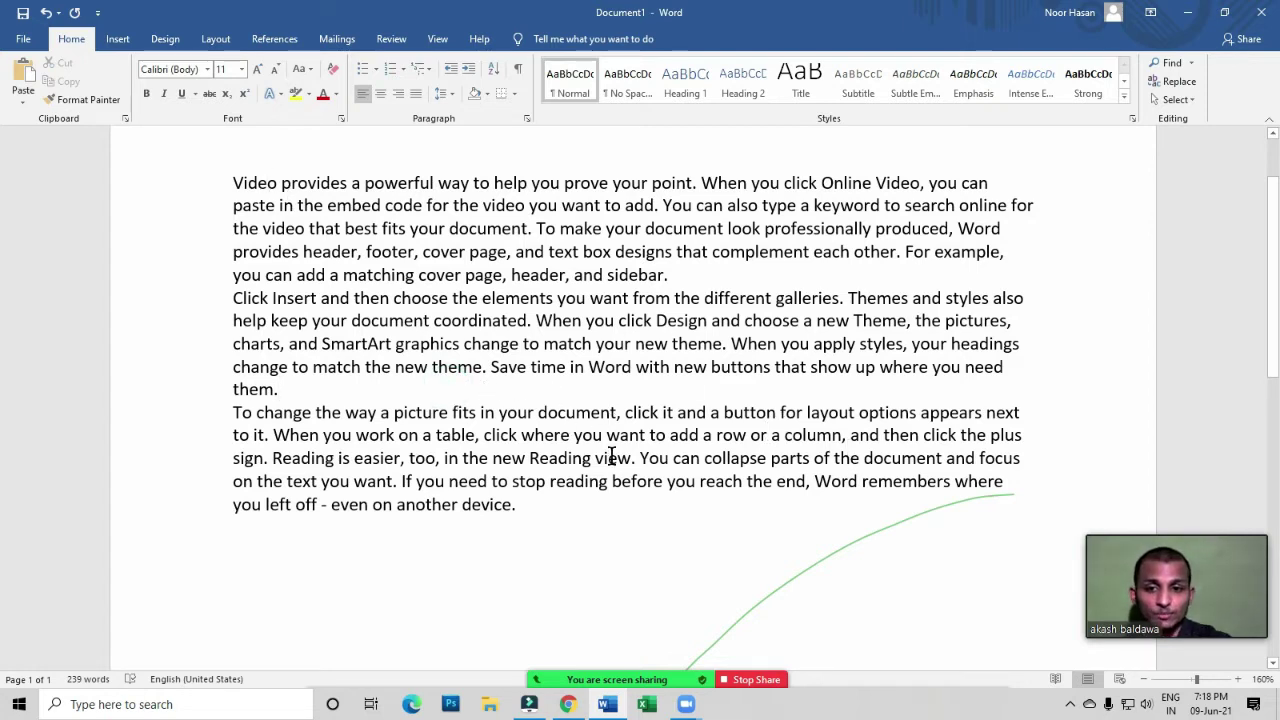
Undo the removal of the space after paragraphs, redo it to compare, and clear the selection
key("ctrl+z")
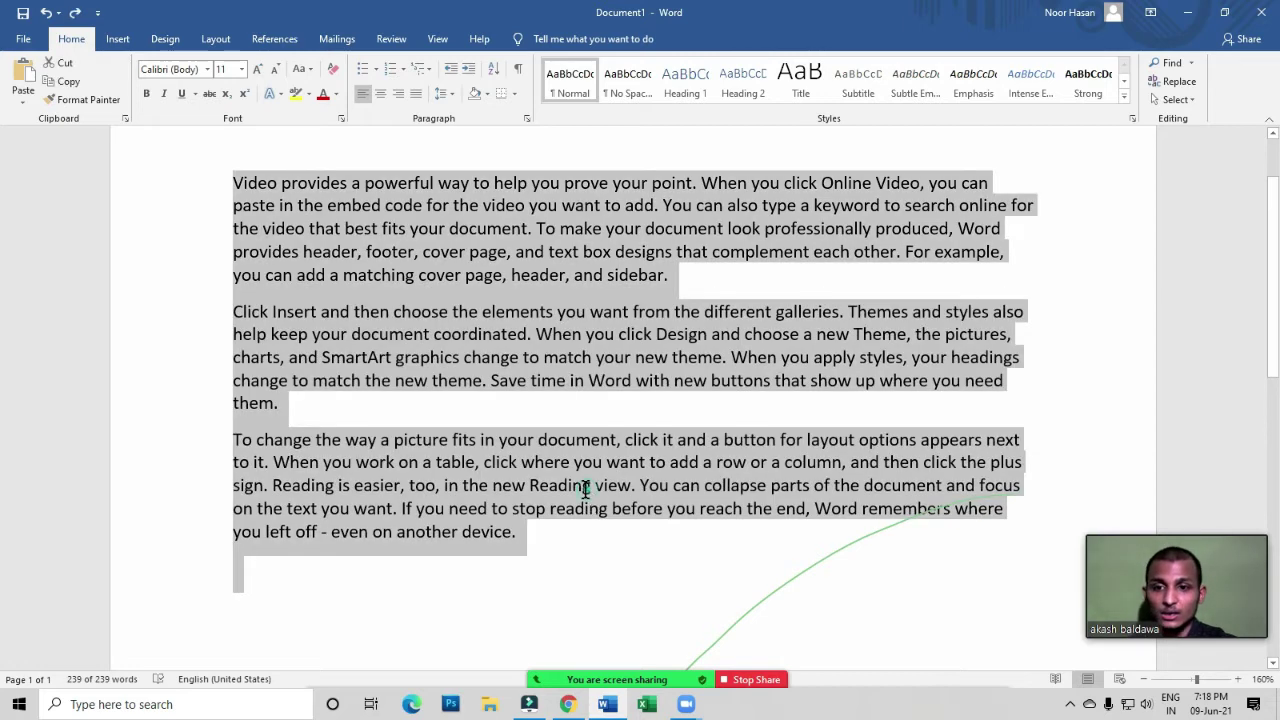
left_click(588, 488)
key("ctrl+y")
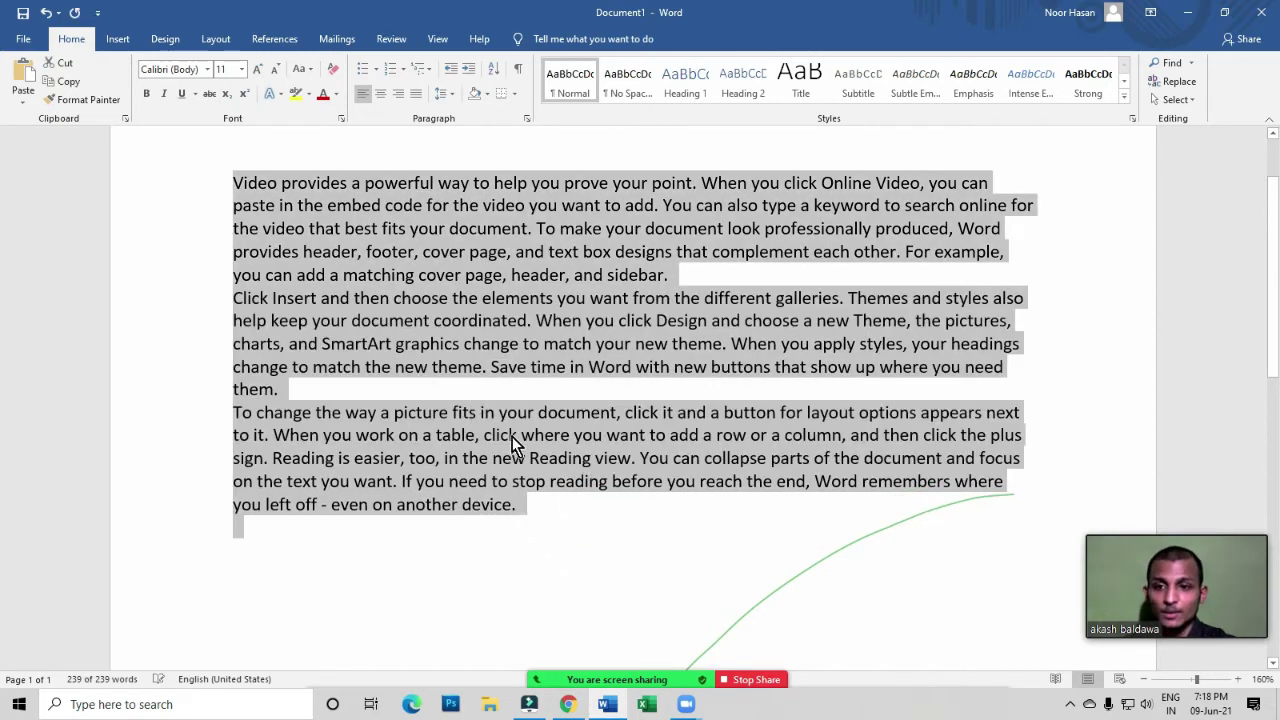
left_click(629, 577)
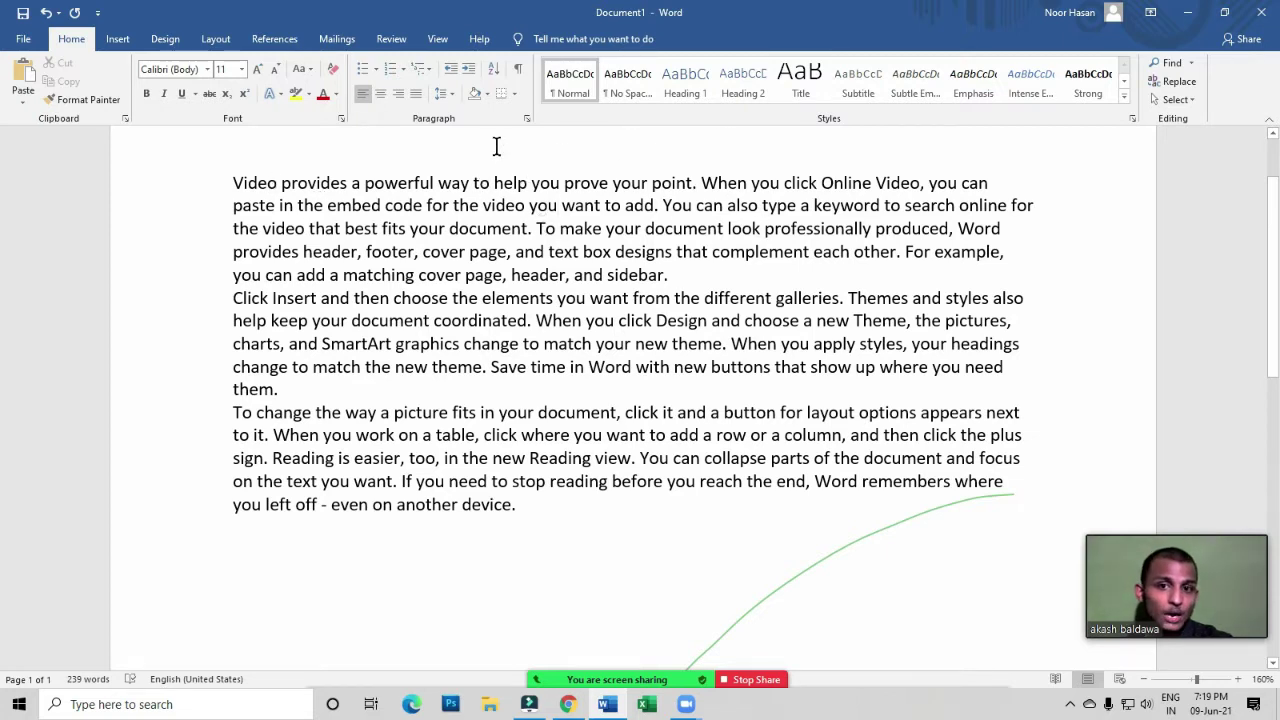
Apply light orange shading to the first paragraph
left_click(487, 96)
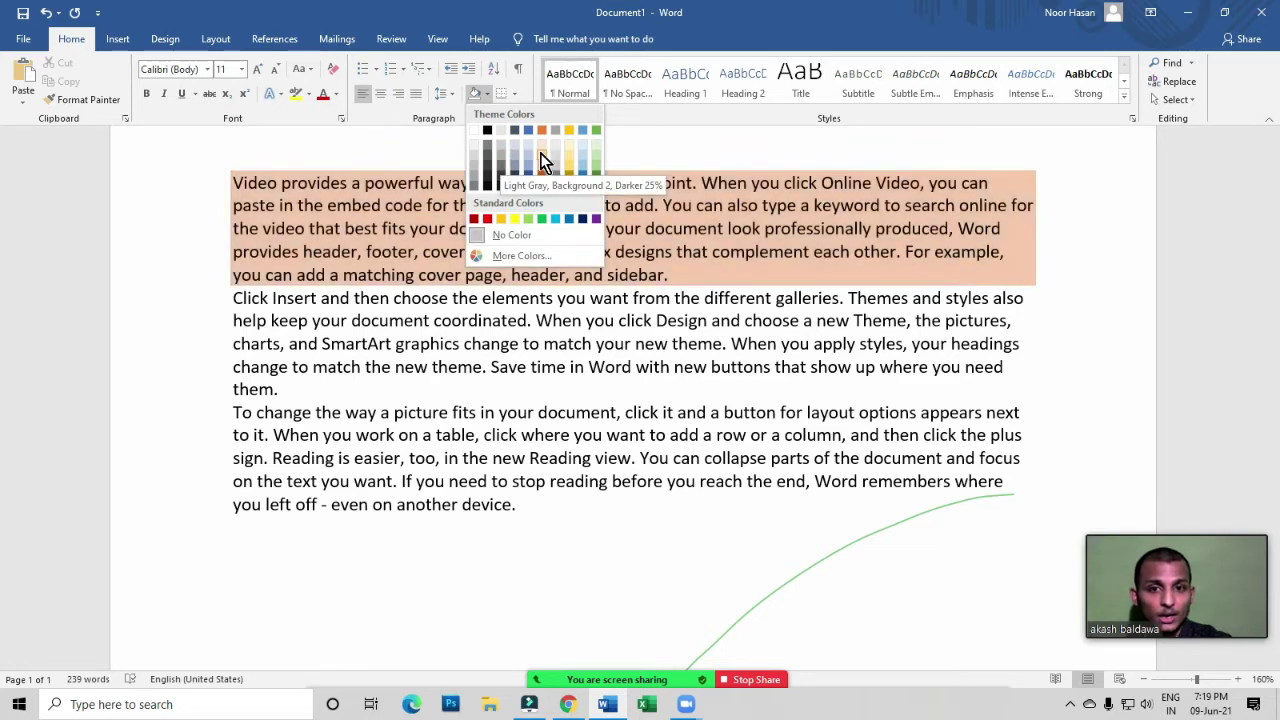
left_click(542, 154)
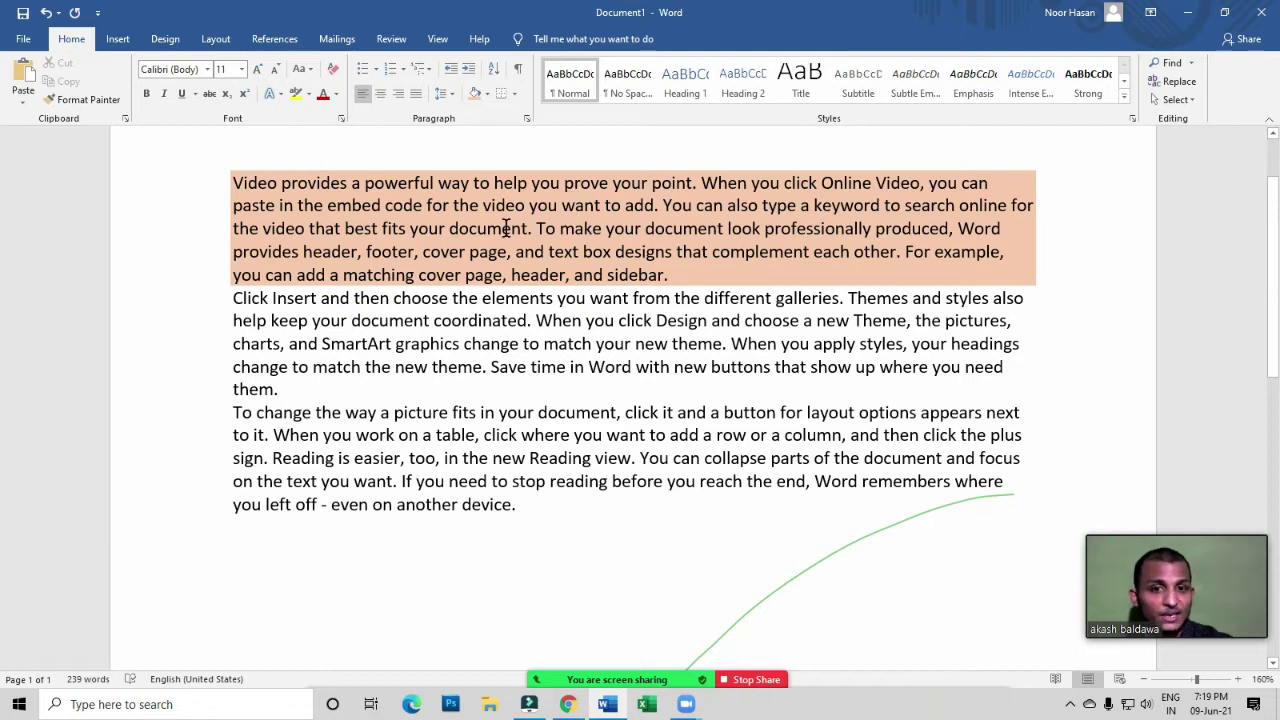
left_click(555, 252)
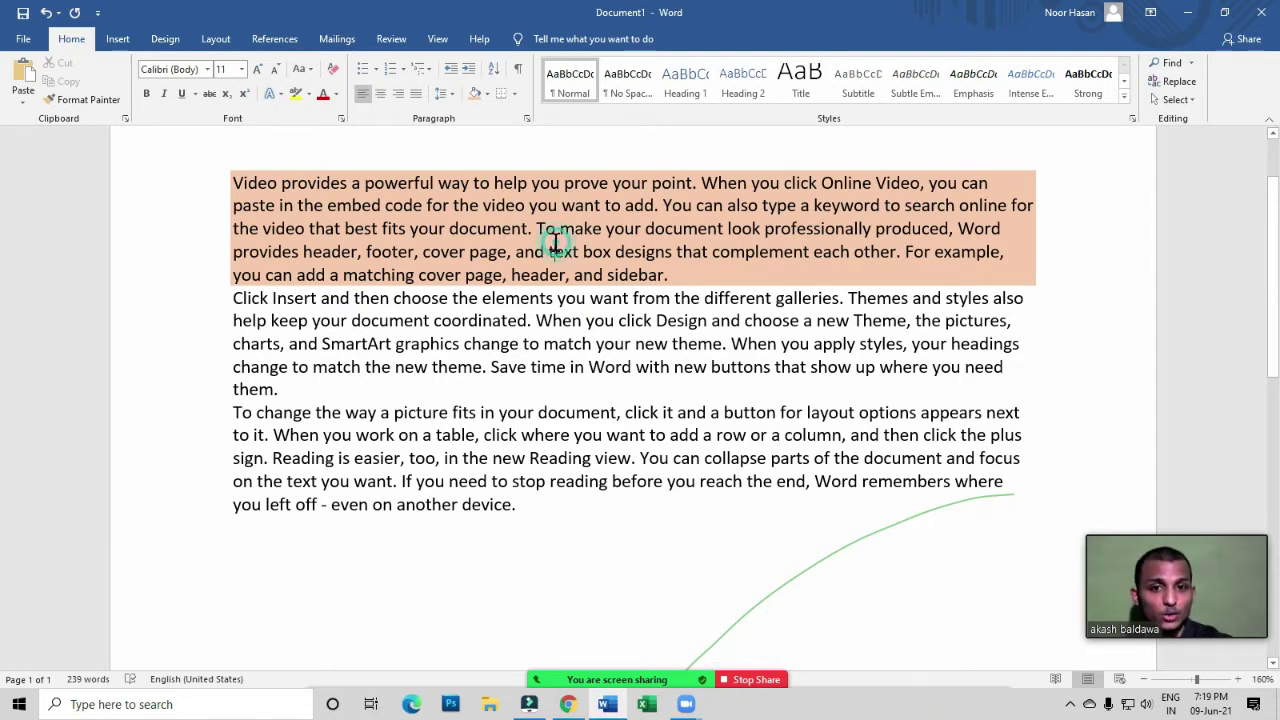
Add a bottom border to the first paragraph
left_click(514, 98)
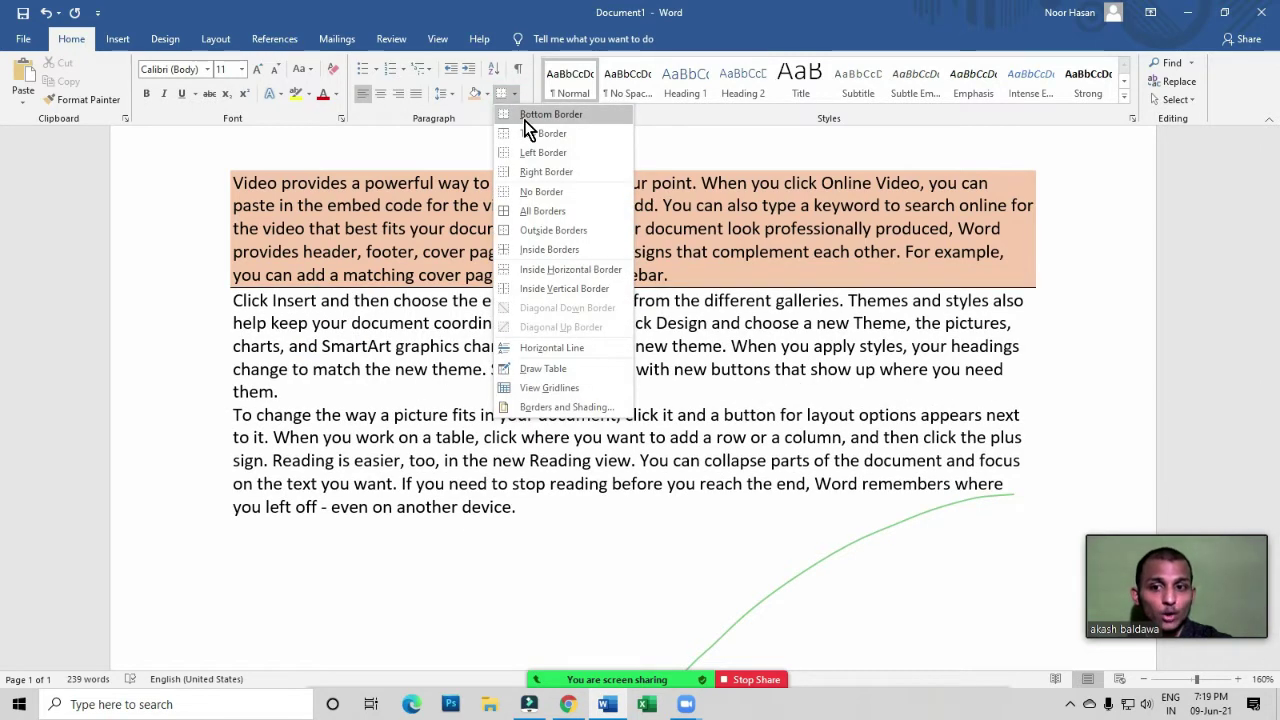
left_click(524, 116)
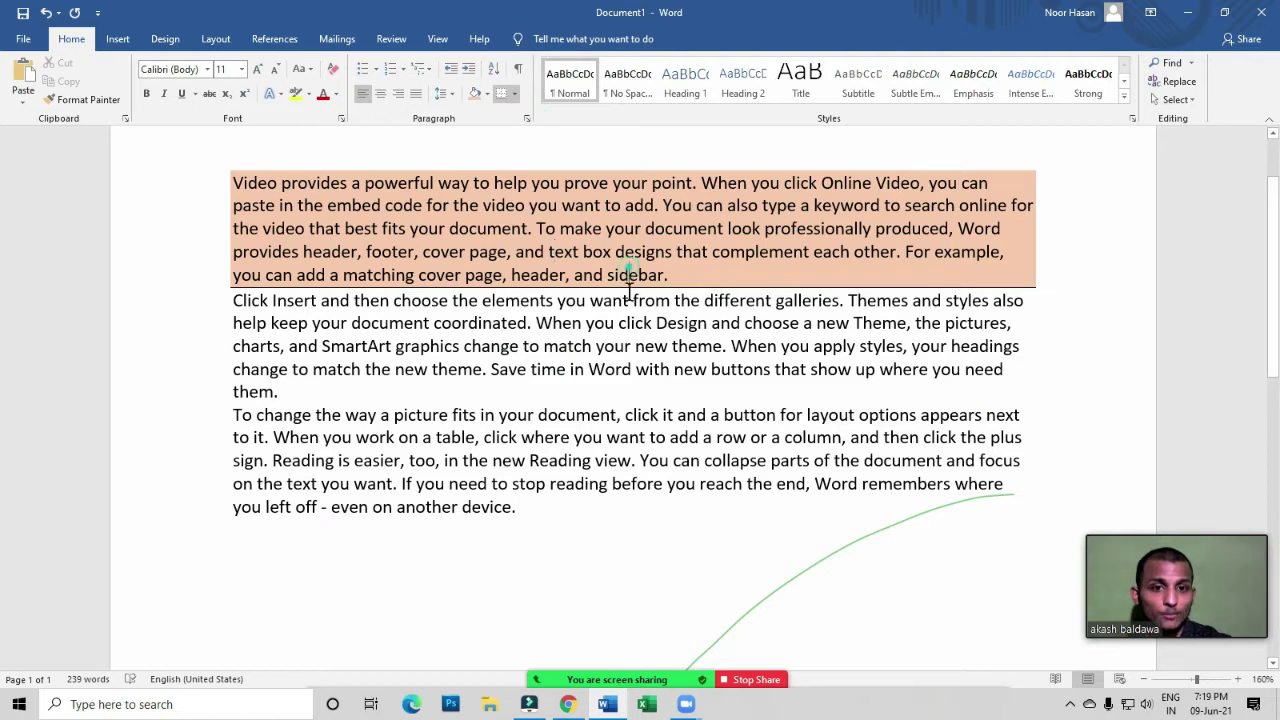
left_click_drag(600, 266, 632, 346)
Remove the shading from the first paragraph by setting it to No Color
left_click(881, 252)
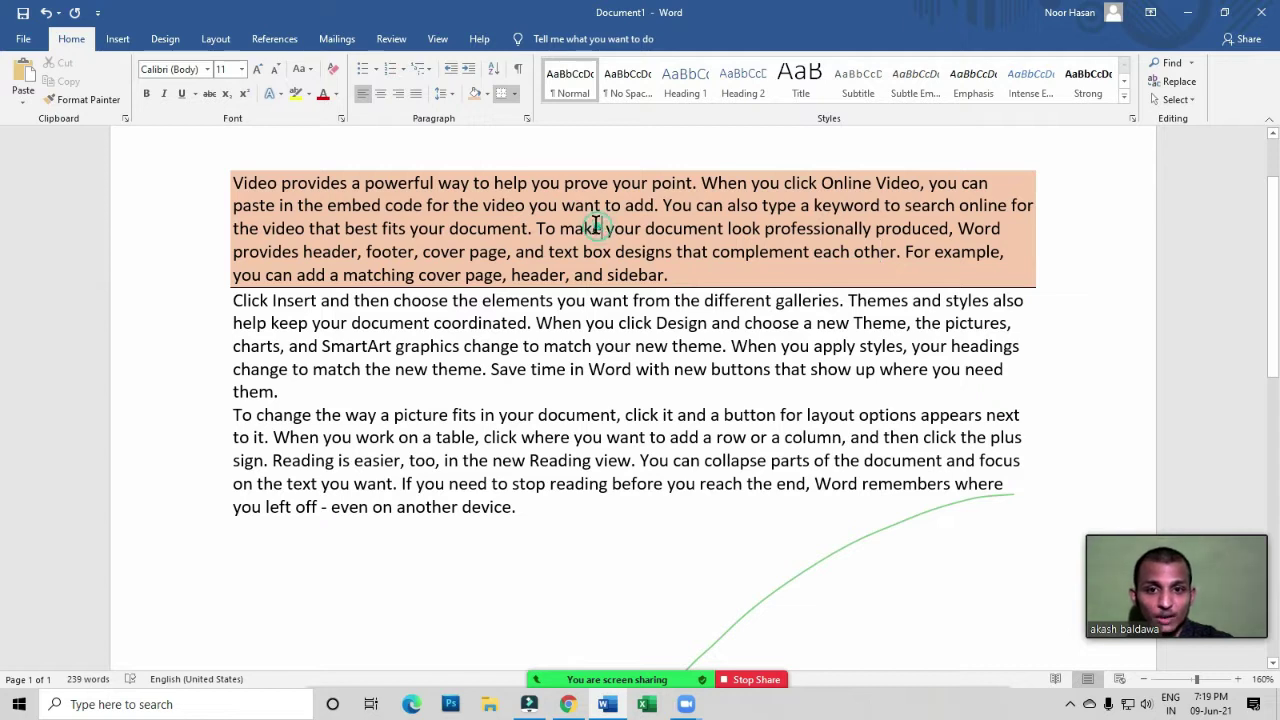
left_click(488, 99)
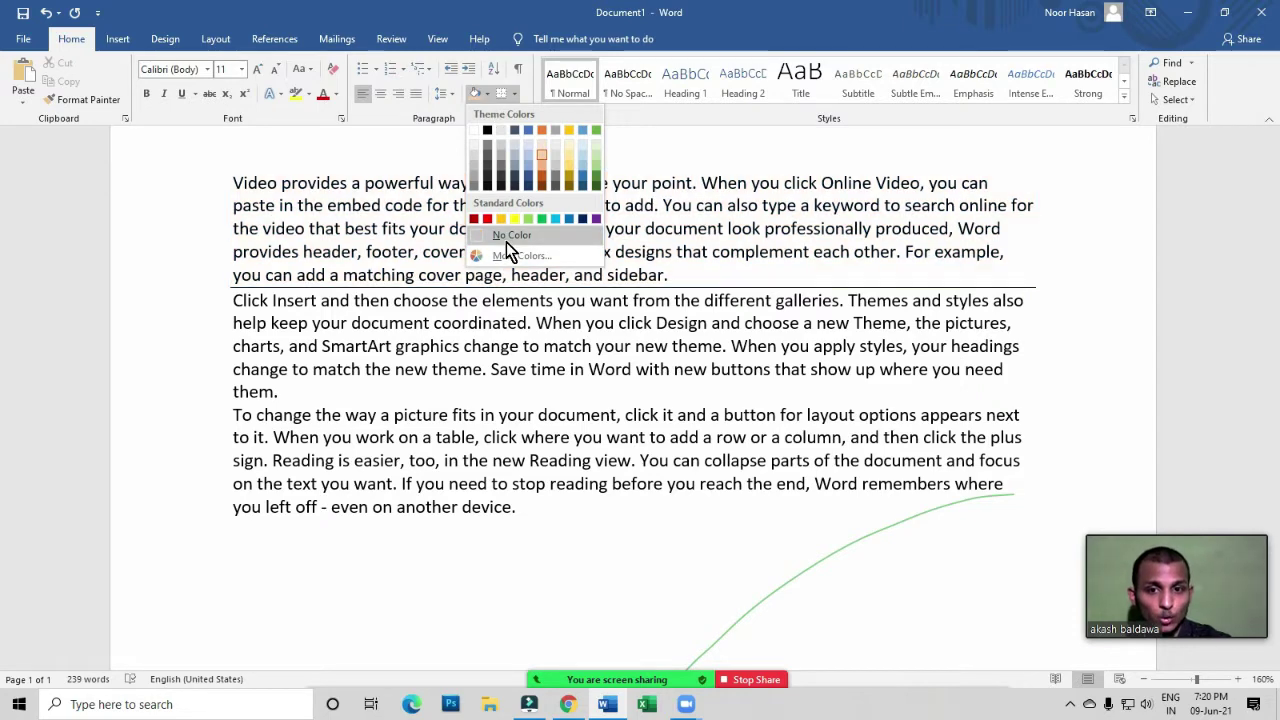
left_click(506, 242)
left_click_drag(516, 250, 528, 322)
left_click(727, 366)
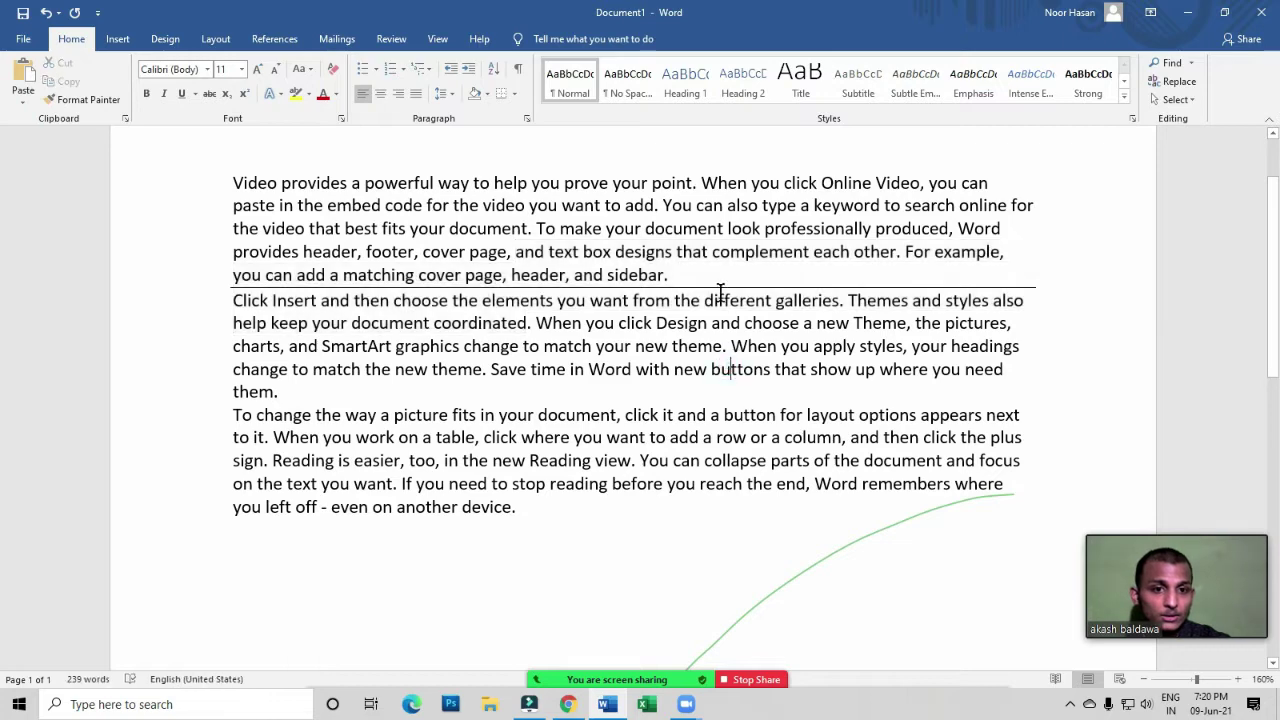
Add a top border and a left border to the first paragraph
left_click(538, 228)
left_click(513, 94)
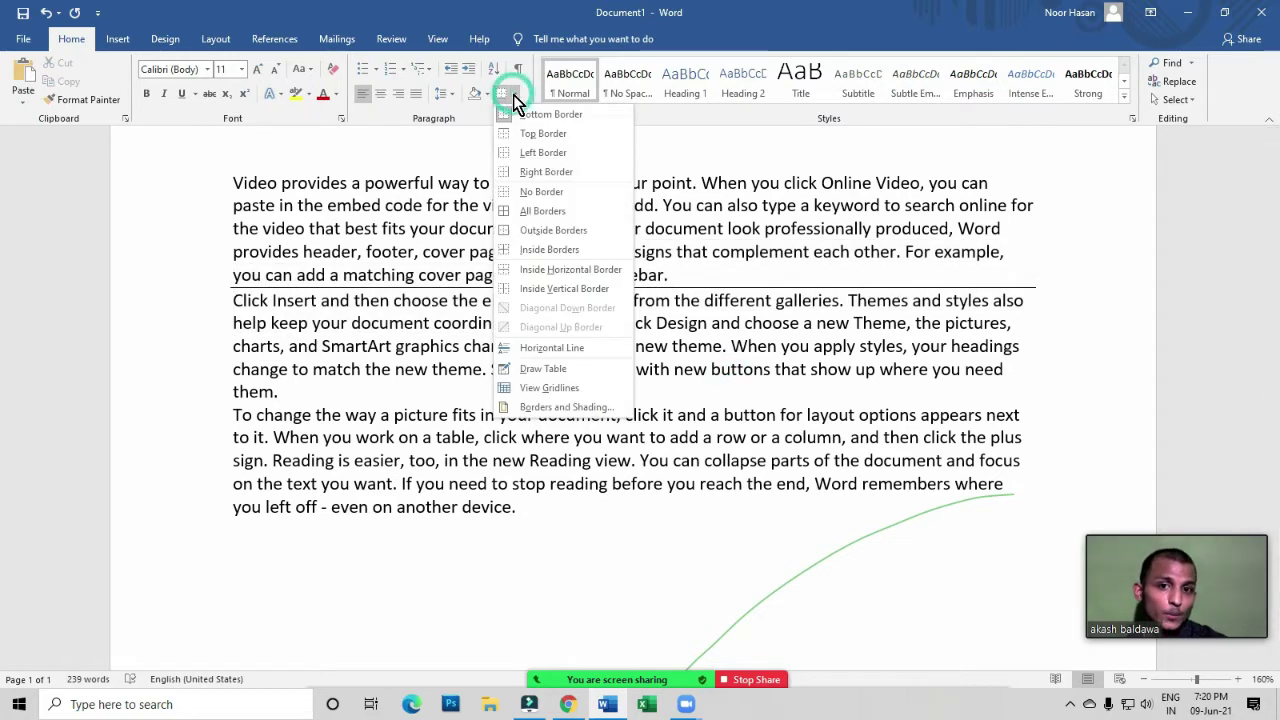
left_click(537, 140)
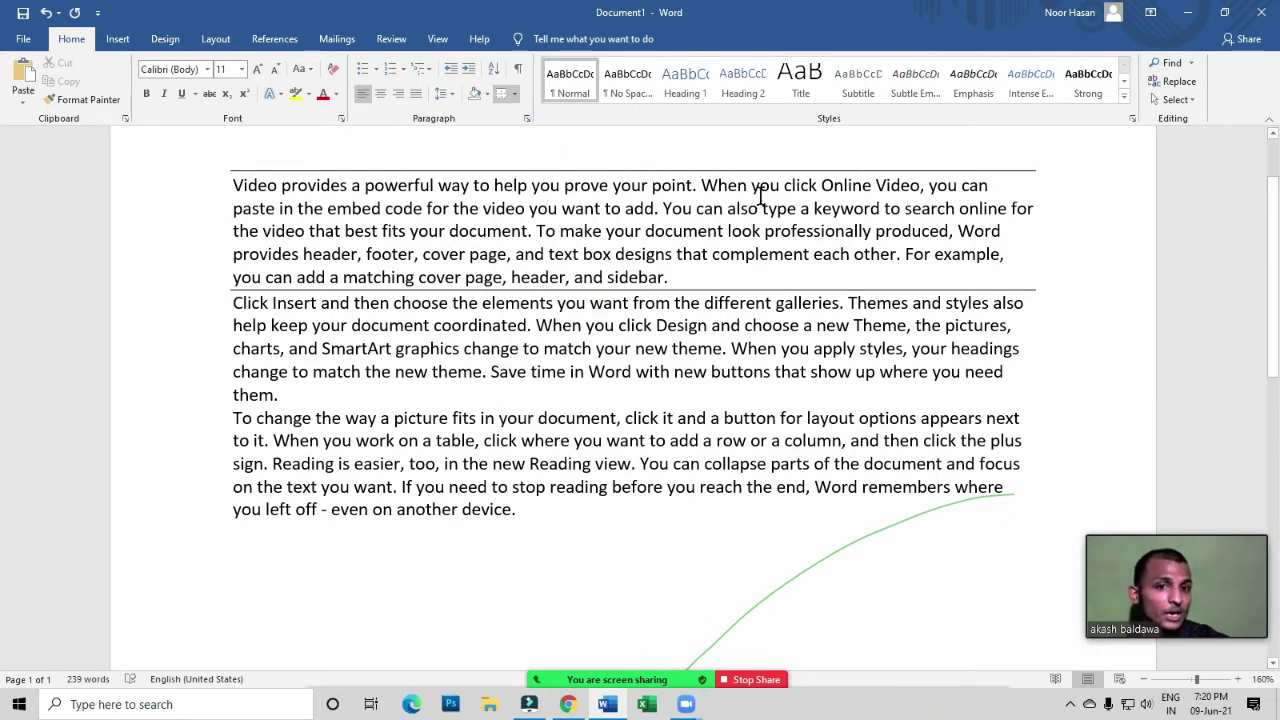
left_click(513, 98)
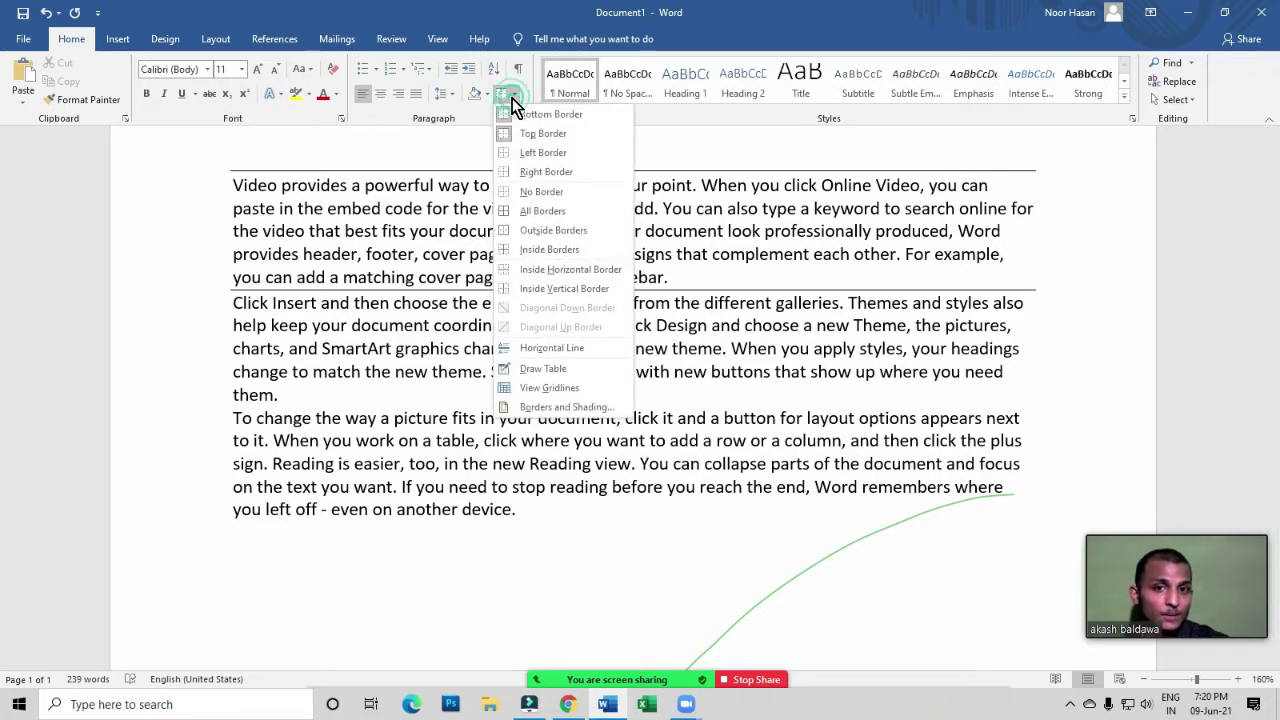
left_click(519, 148)
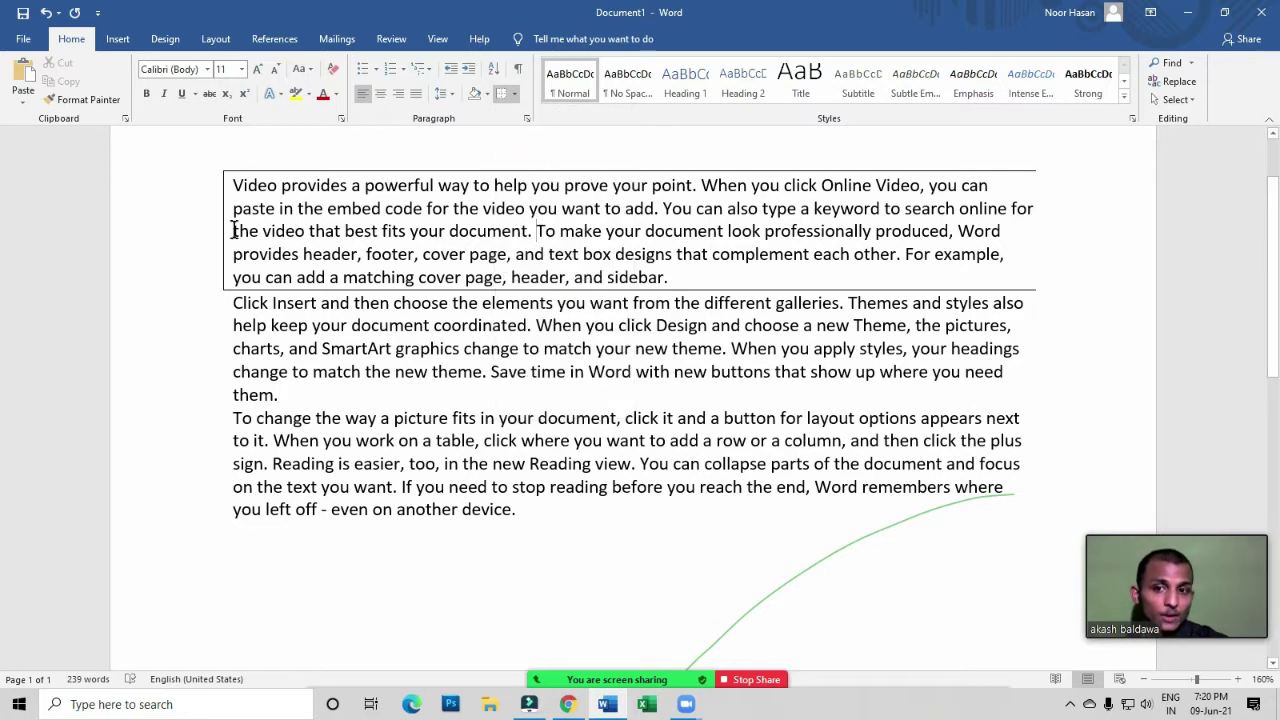
Add a right border to the first paragraph and reapply its left border to enclose it on all four sides
left_click(510, 99)
left_click(514, 95)
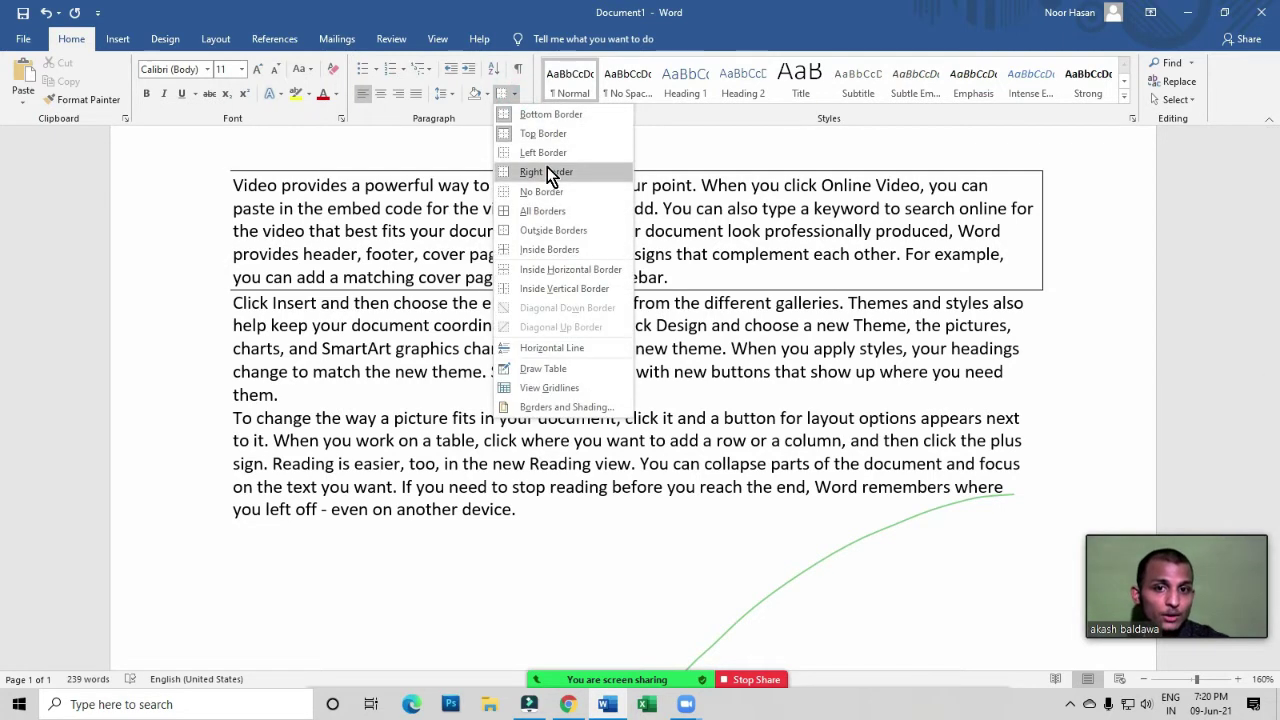
left_click(547, 170)
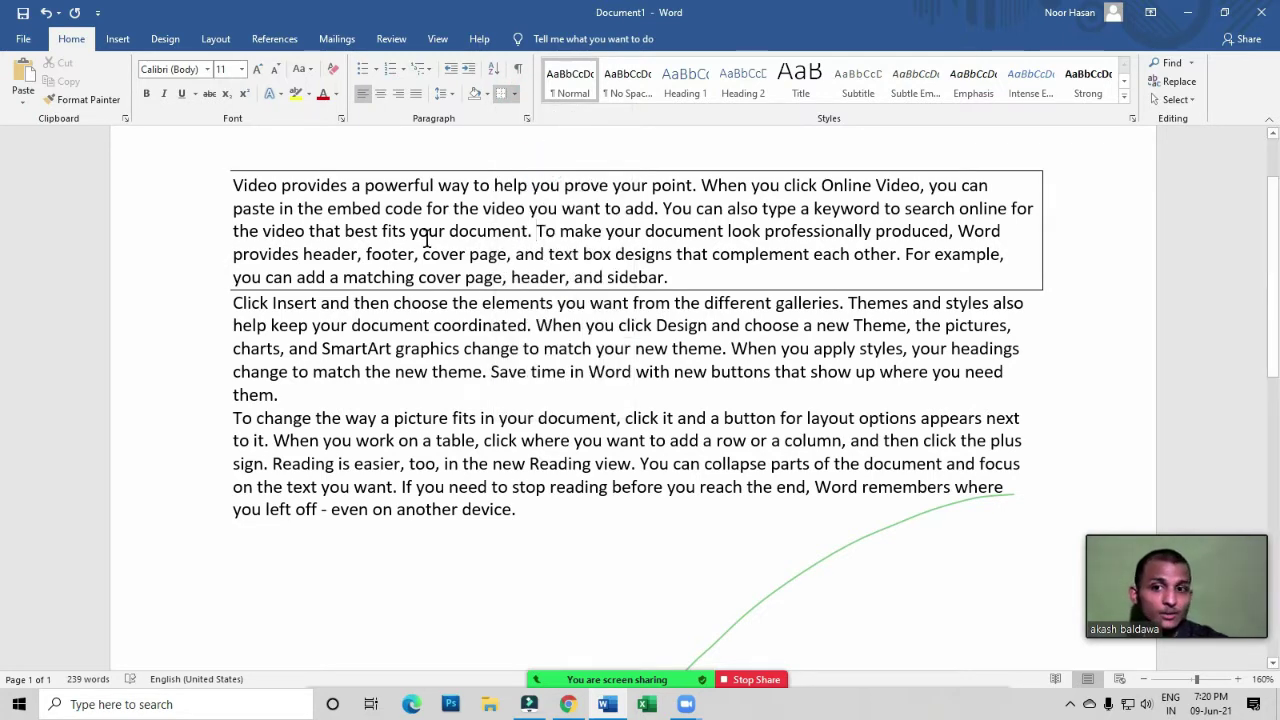
left_click(514, 94)
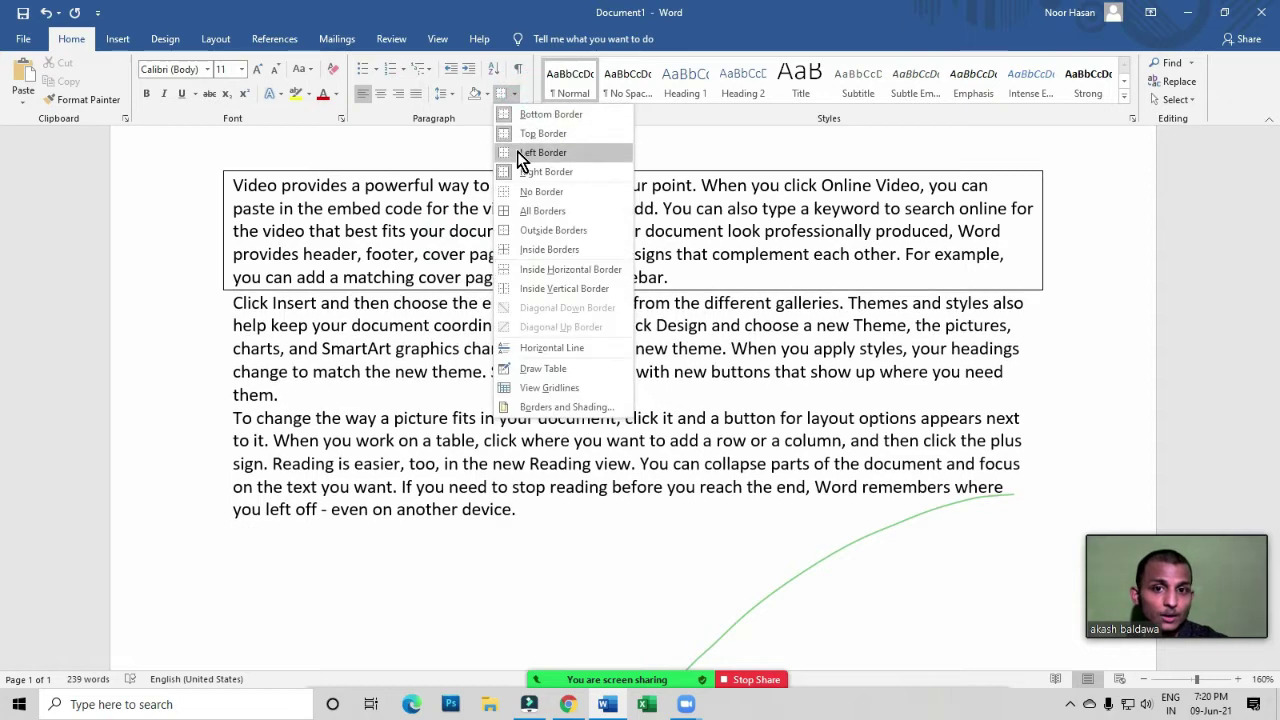
left_click(547, 151)
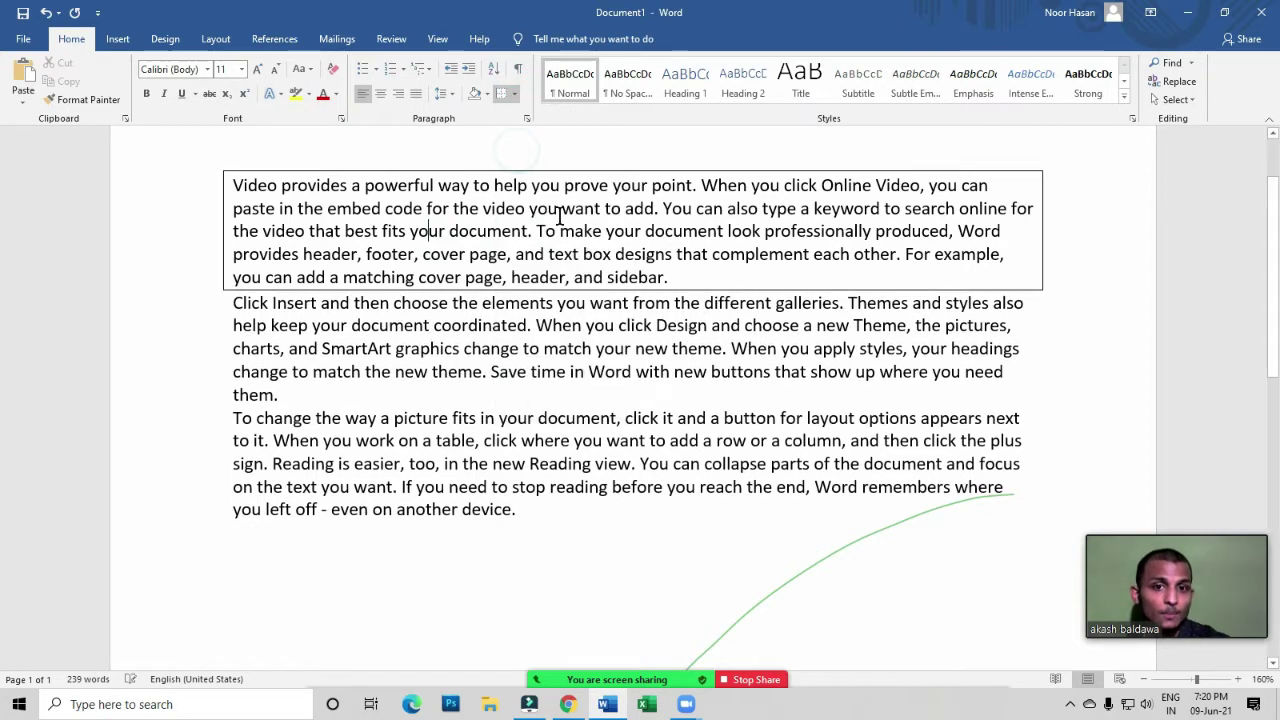
Clear the first paragraph's borders with No Border and apply All Borders to it instead
left_click(517, 93)
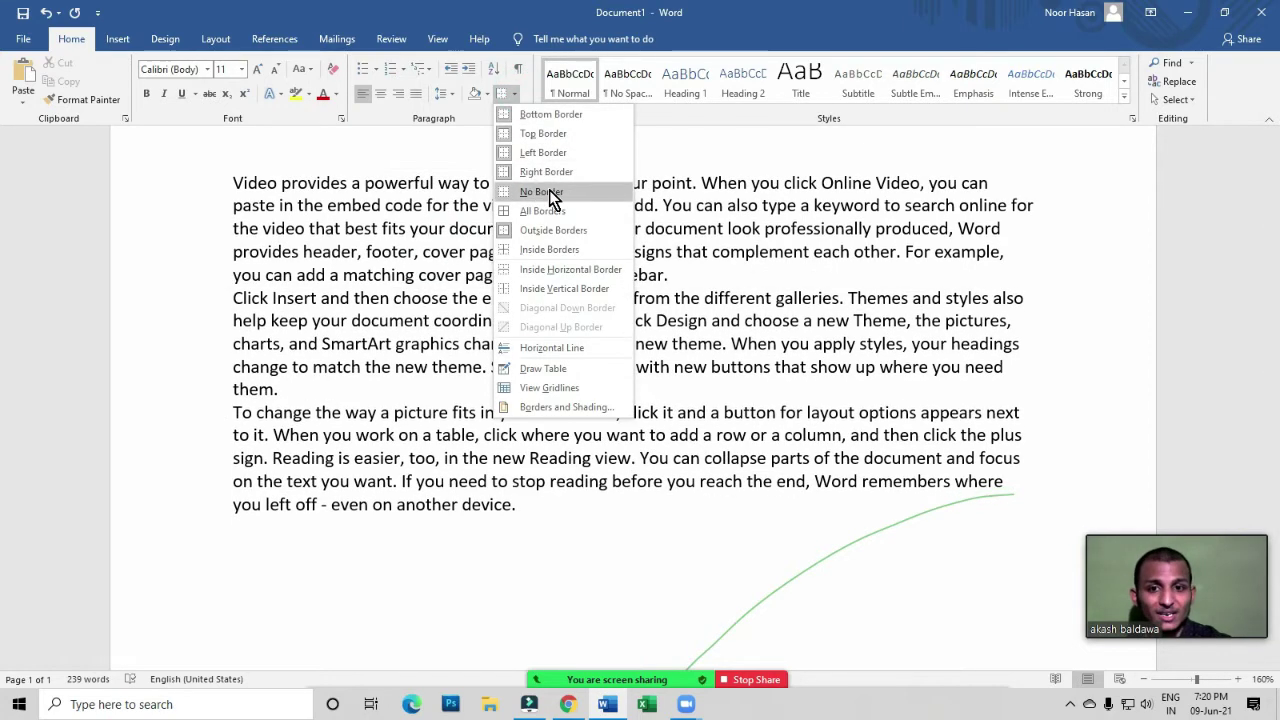
left_click(549, 191)
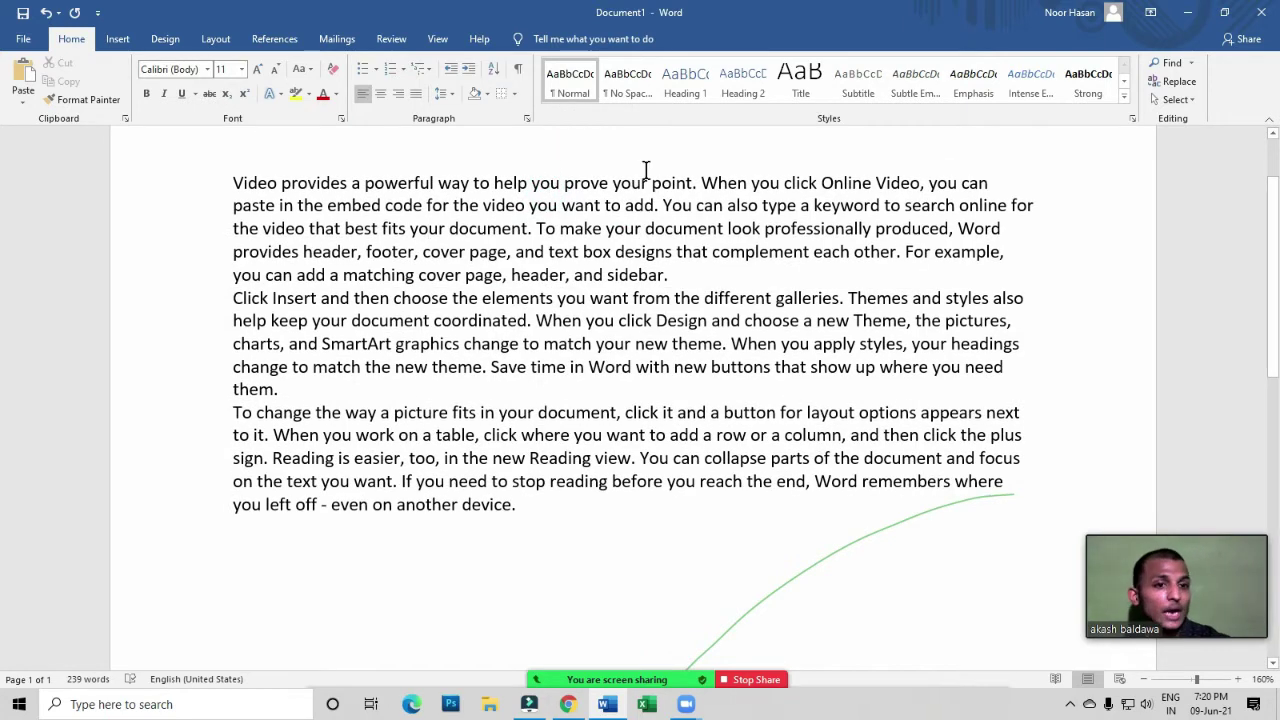
left_click(487, 95)
left_click(516, 96)
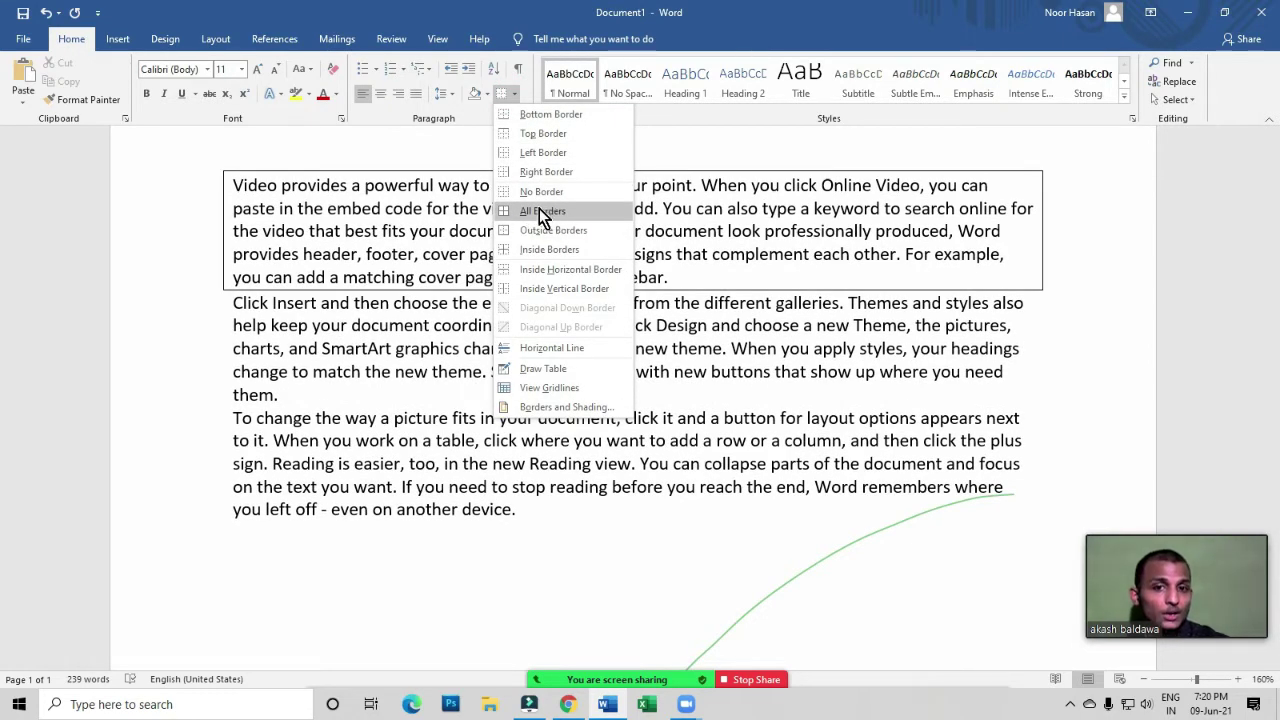
left_click(539, 210)
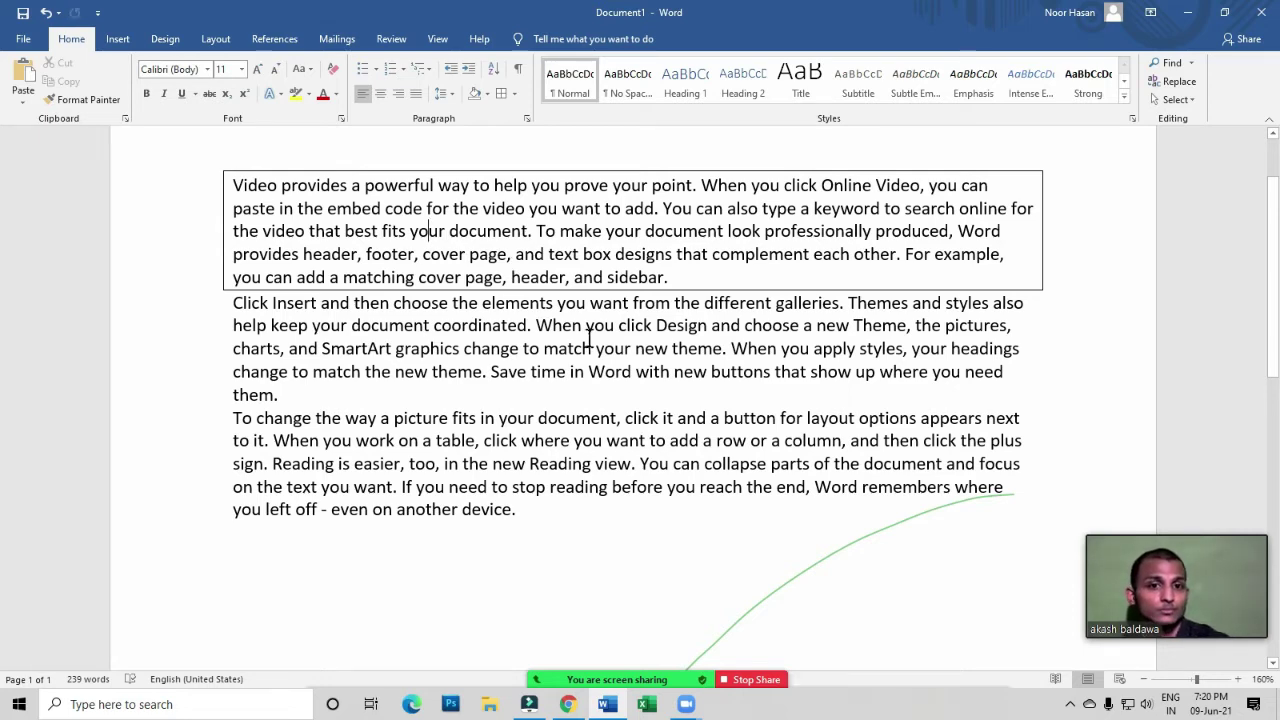
Remove every border from the first paragraph
left_click(514, 93)
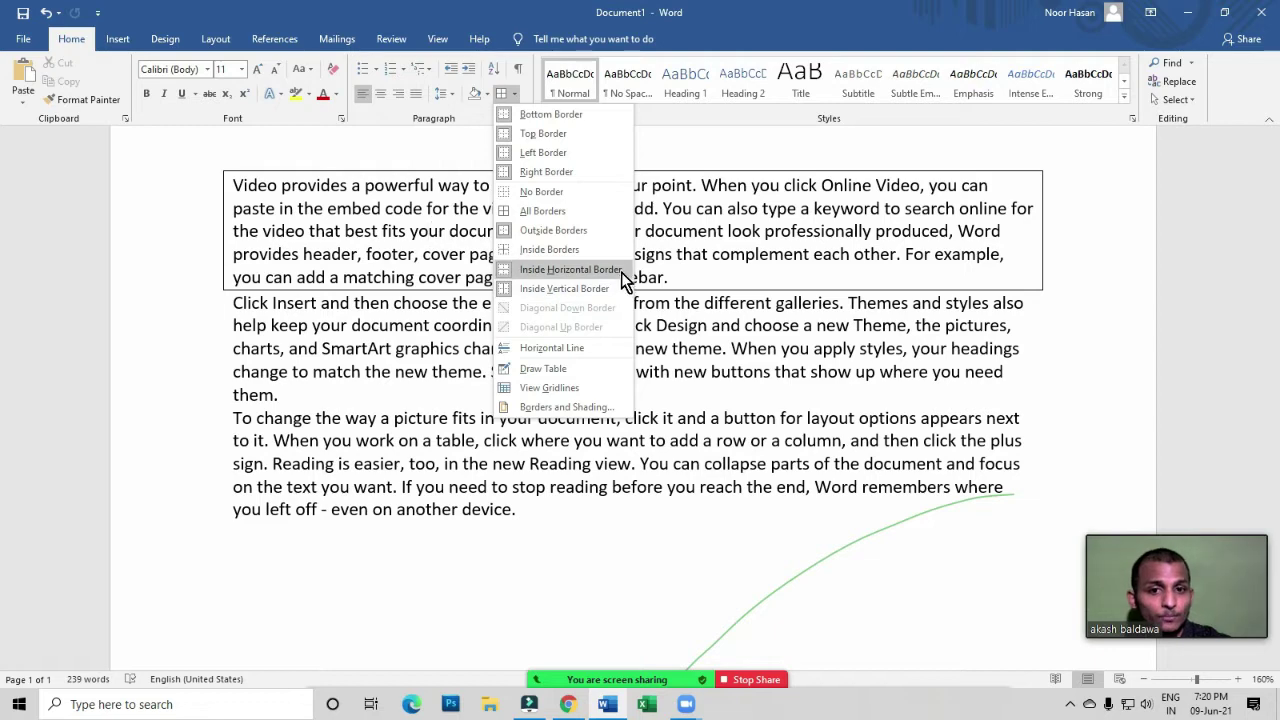
left_click(700, 291)
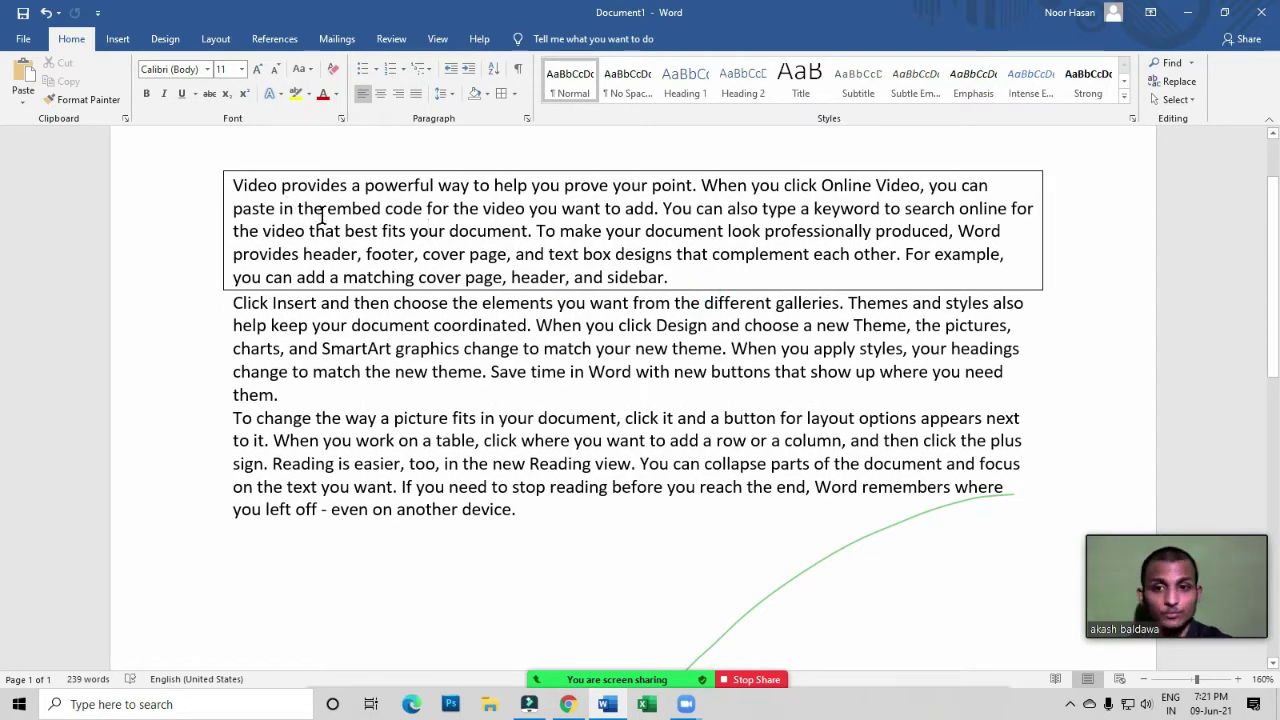
key("ctrl+a")
left_click(523, 247)
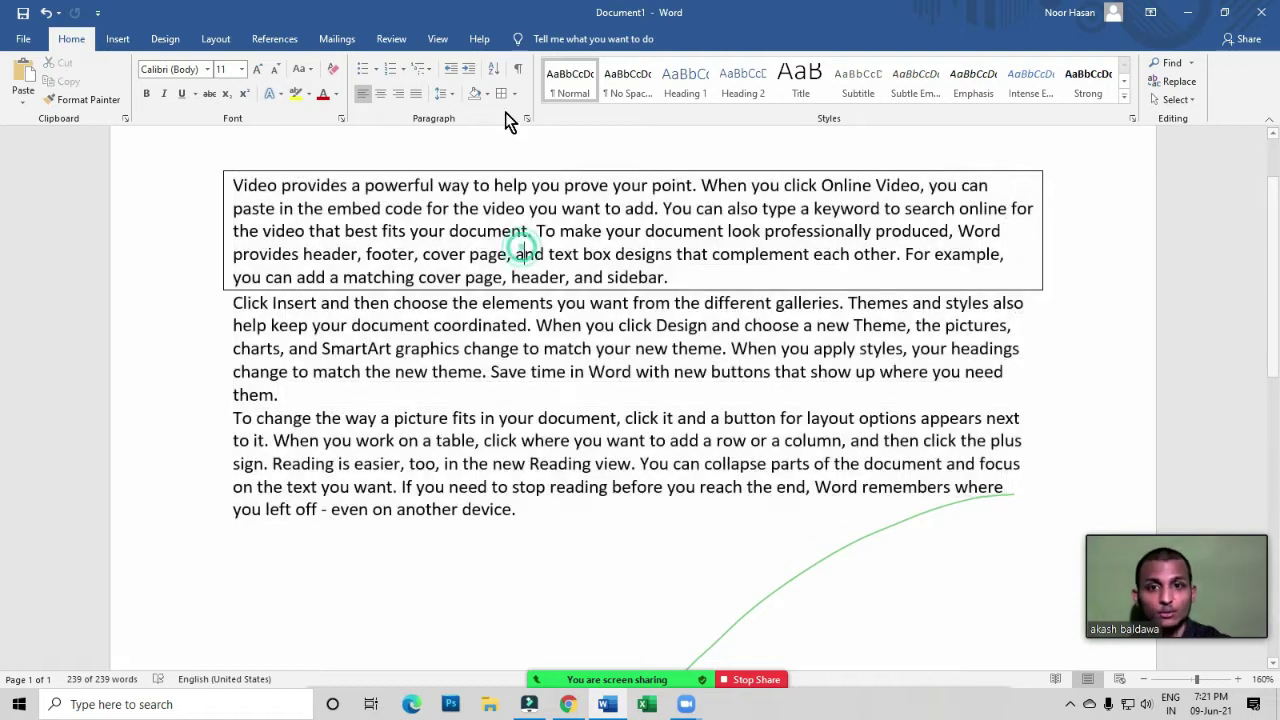
left_click(486, 214)
left_click(514, 93)
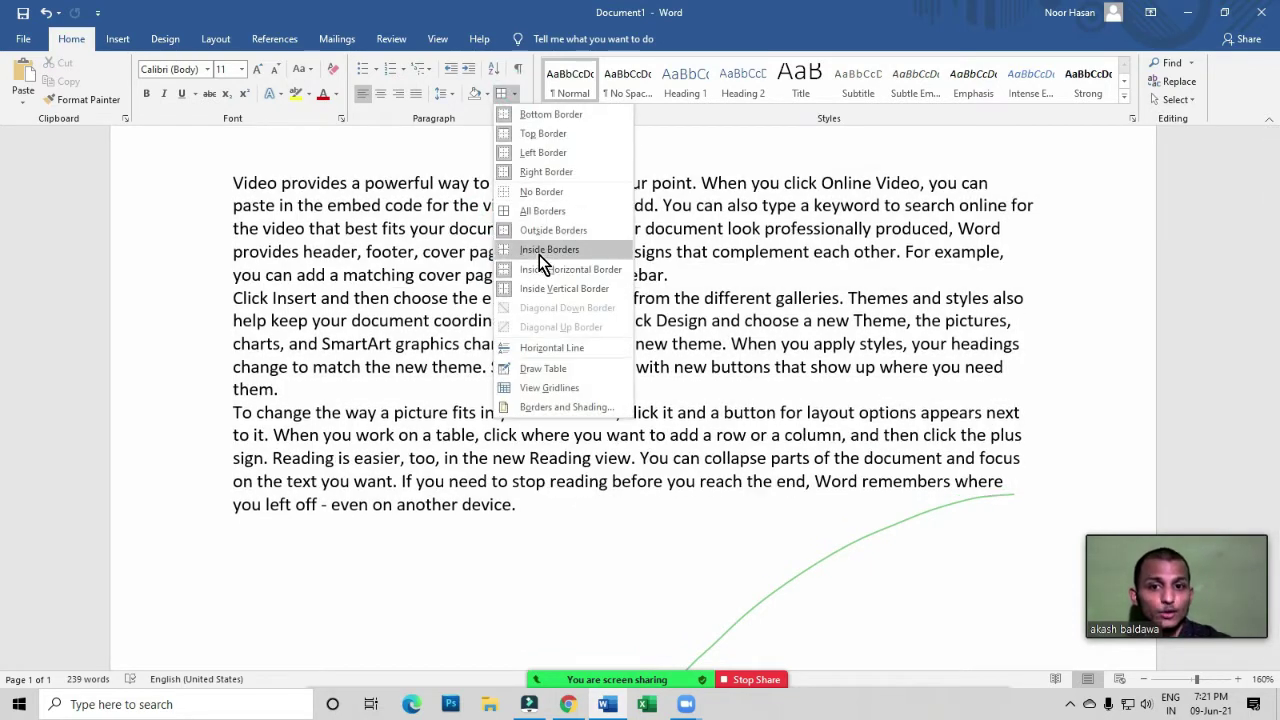
left_click(537, 198)
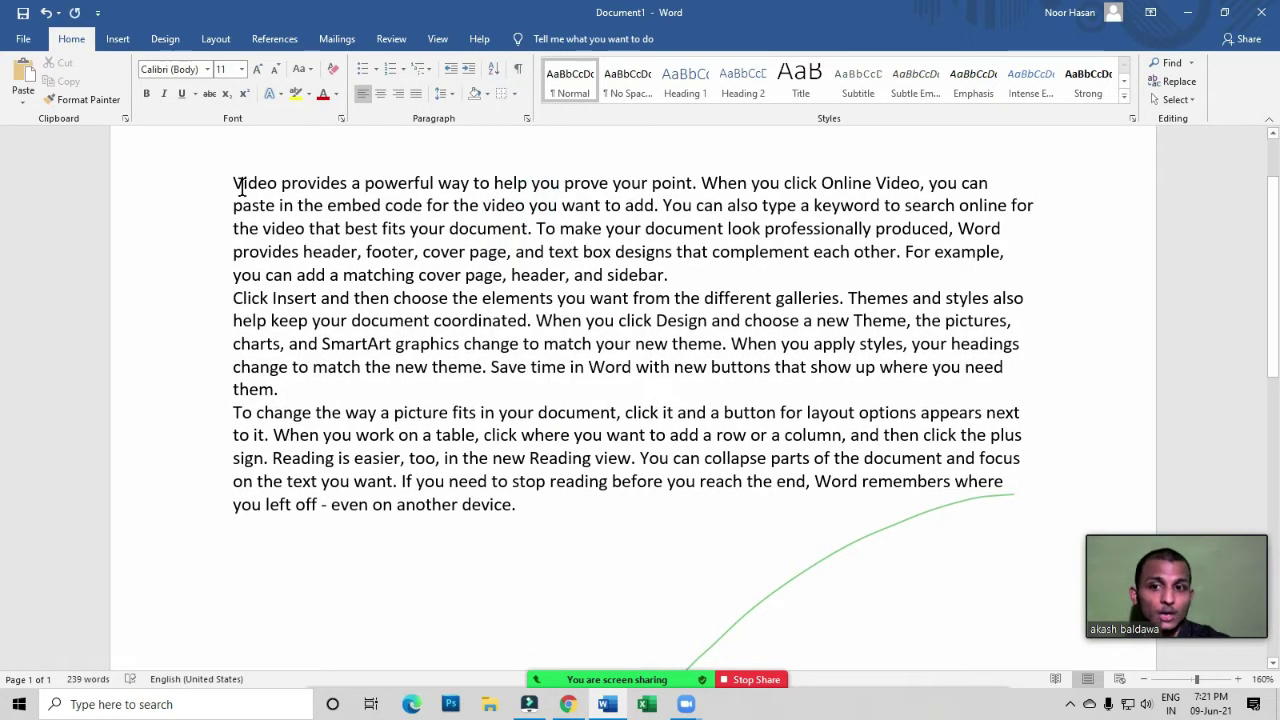
Apply All Borders to all three paragraphs together
left_click_drag(234, 182, 644, 513)
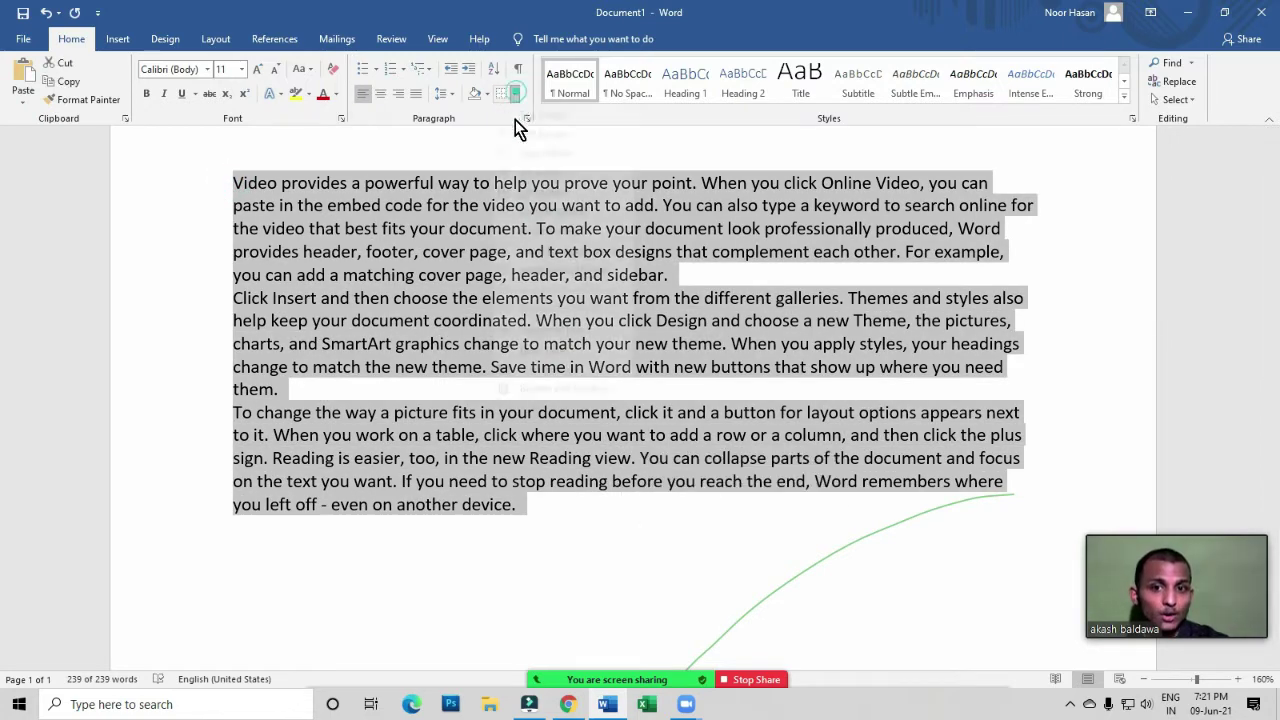
left_click(514, 93)
left_click(543, 208)
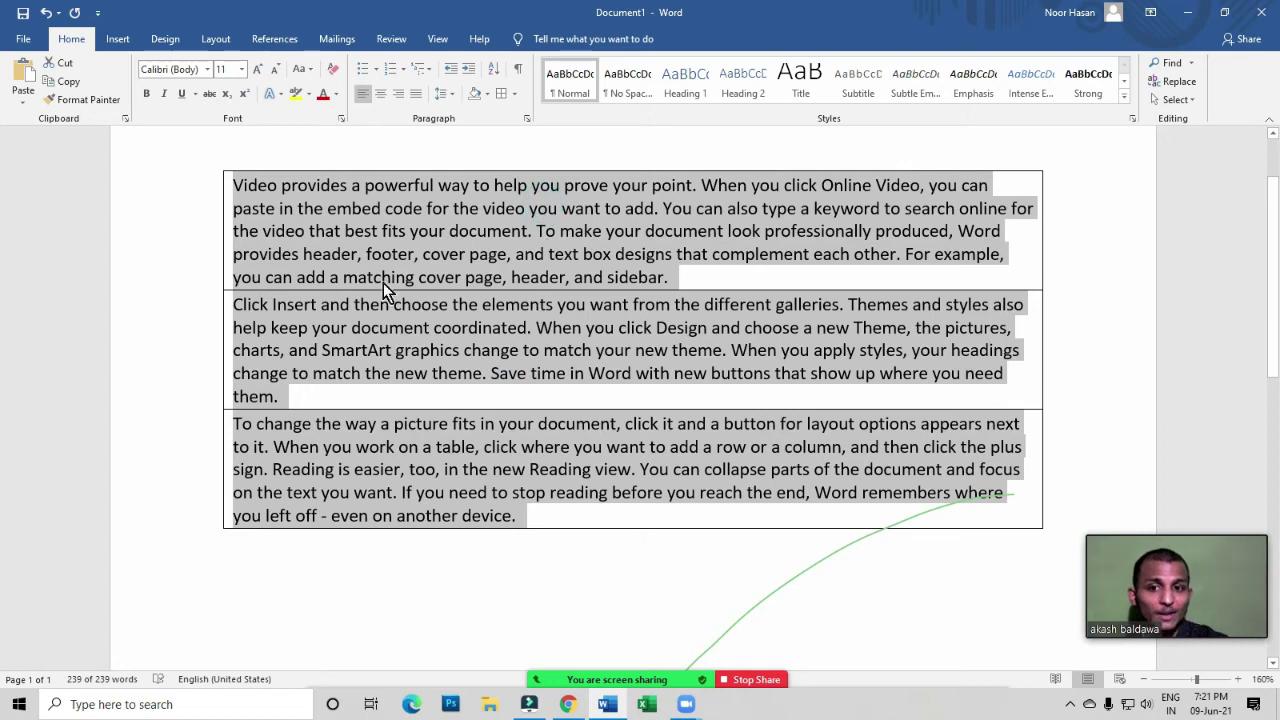
left_click(708, 253)
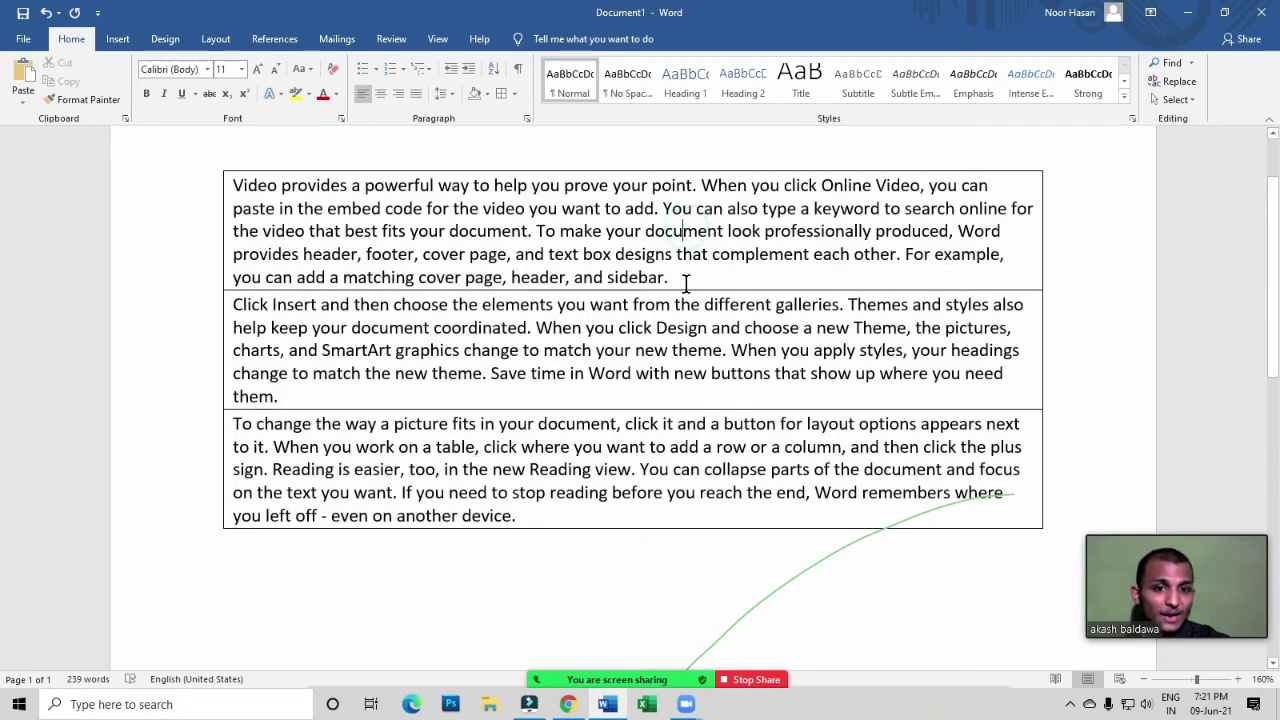
left_click(692, 462)
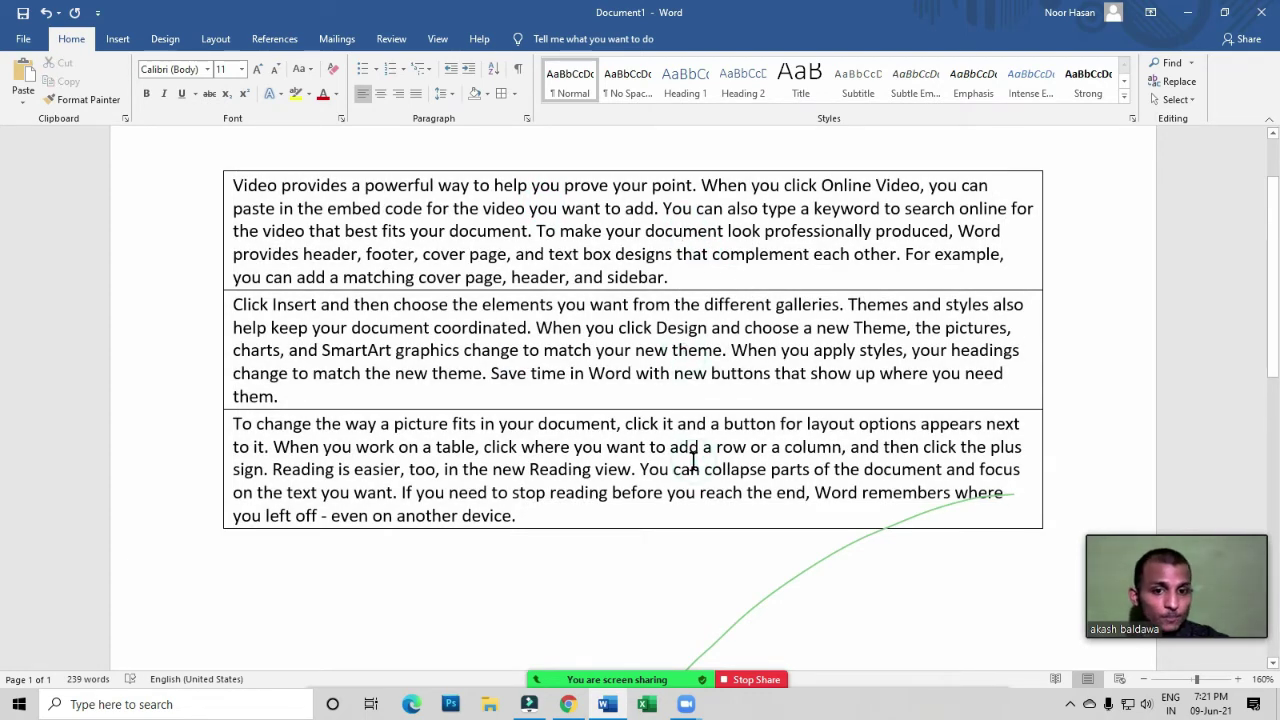
Clear the borders of all three paragraphs with No Border and apply Outside Borders around them as one block
left_click(250, 185)
left_click_drag(502, 375, 650, 515)
left_click(515, 94)
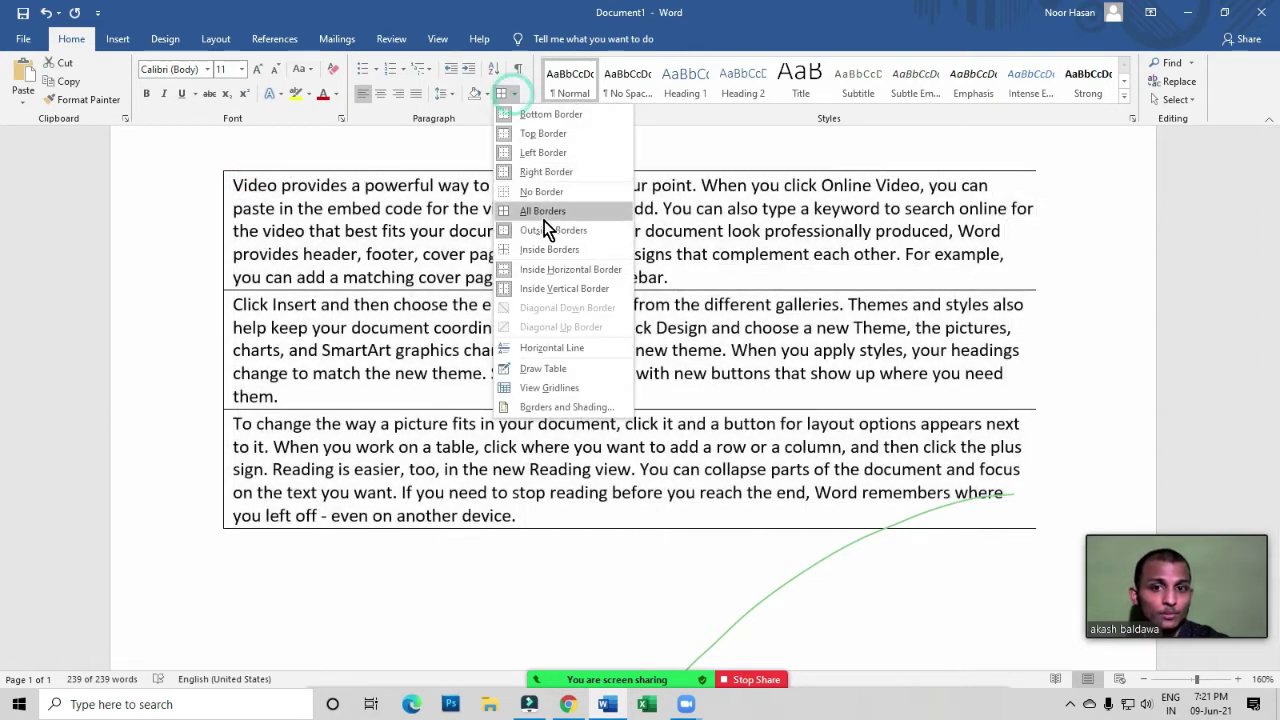
left_click(538, 195)
left_click(513, 94)
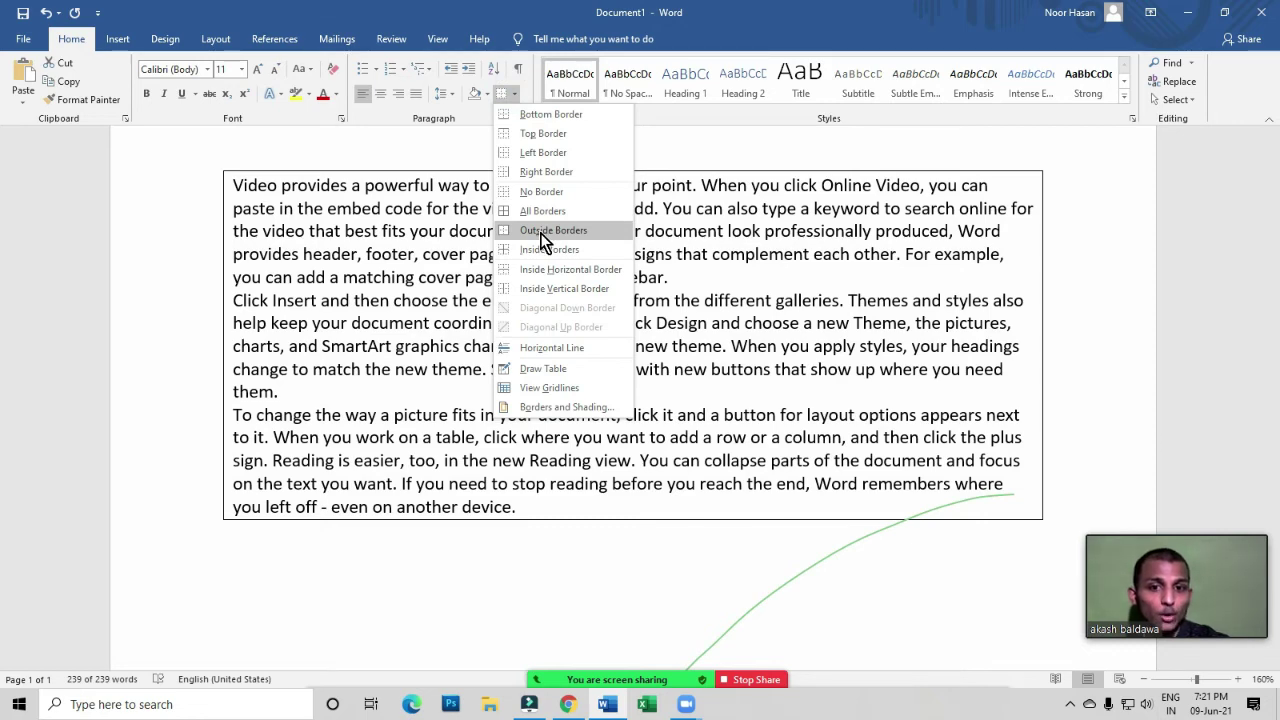
left_click(541, 237)
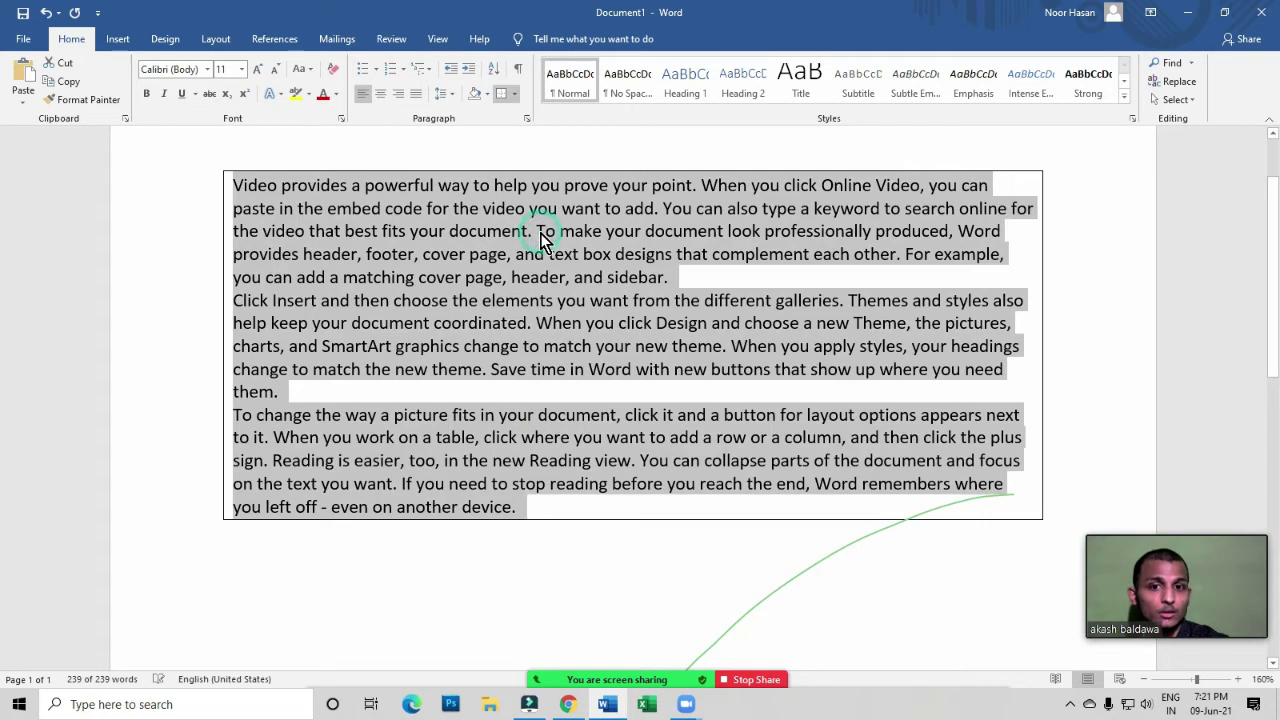
left_click(620, 250)
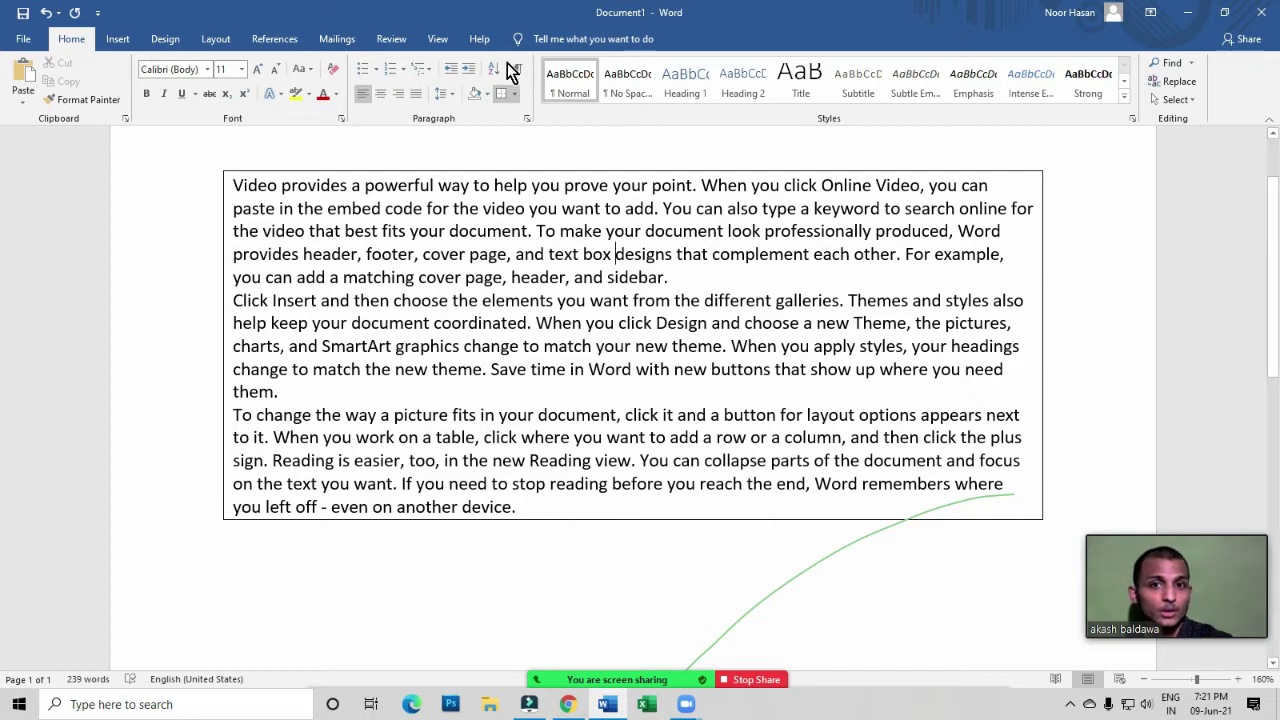
left_click(517, 95)
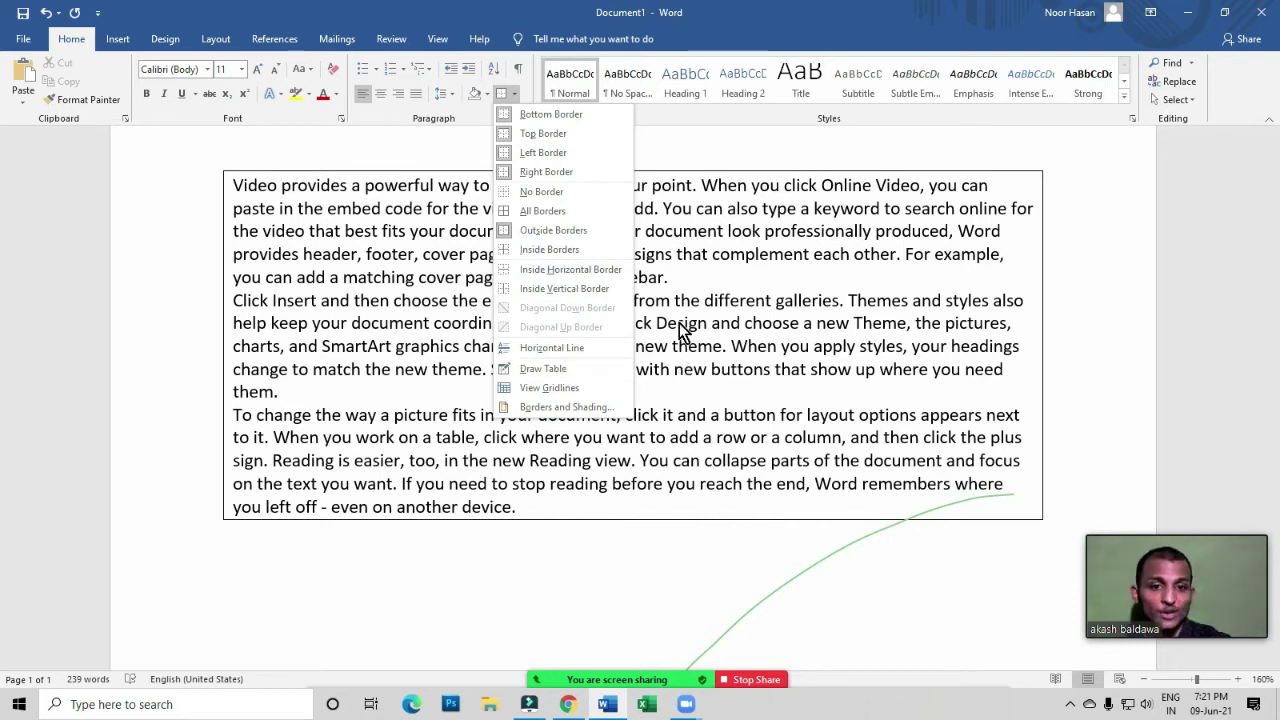
left_click(679, 208)
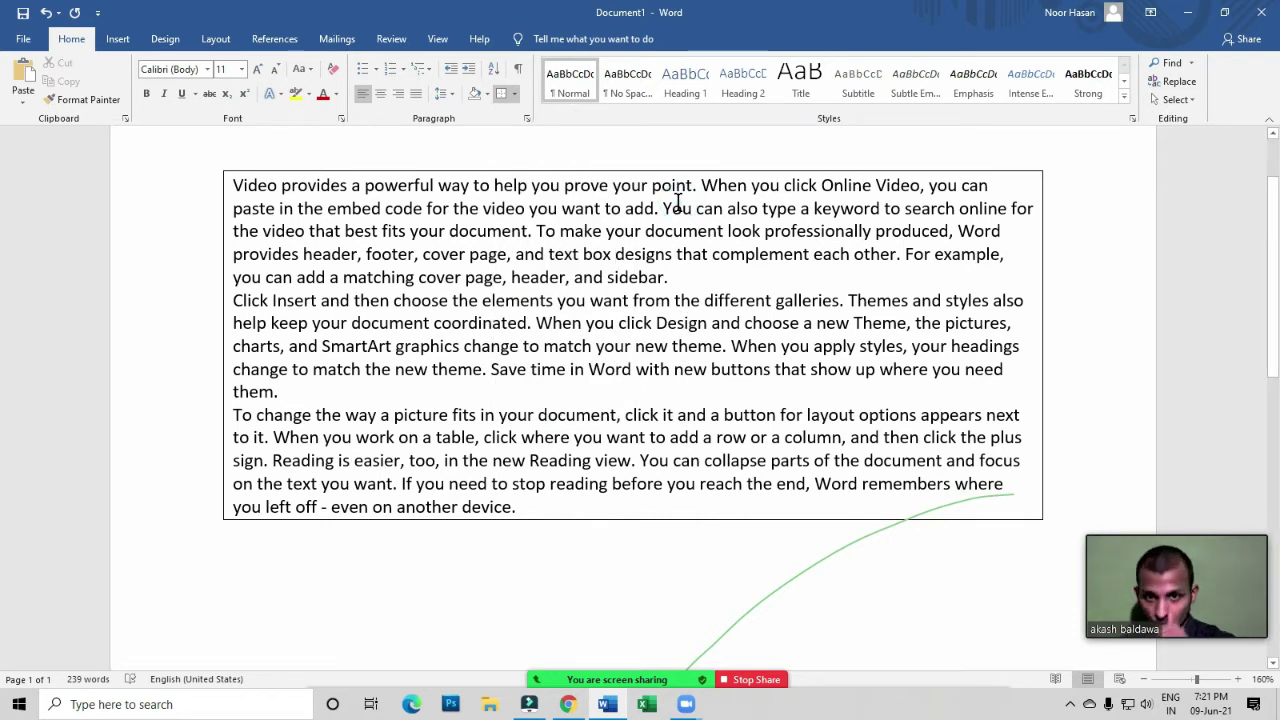
left_click(517, 95)
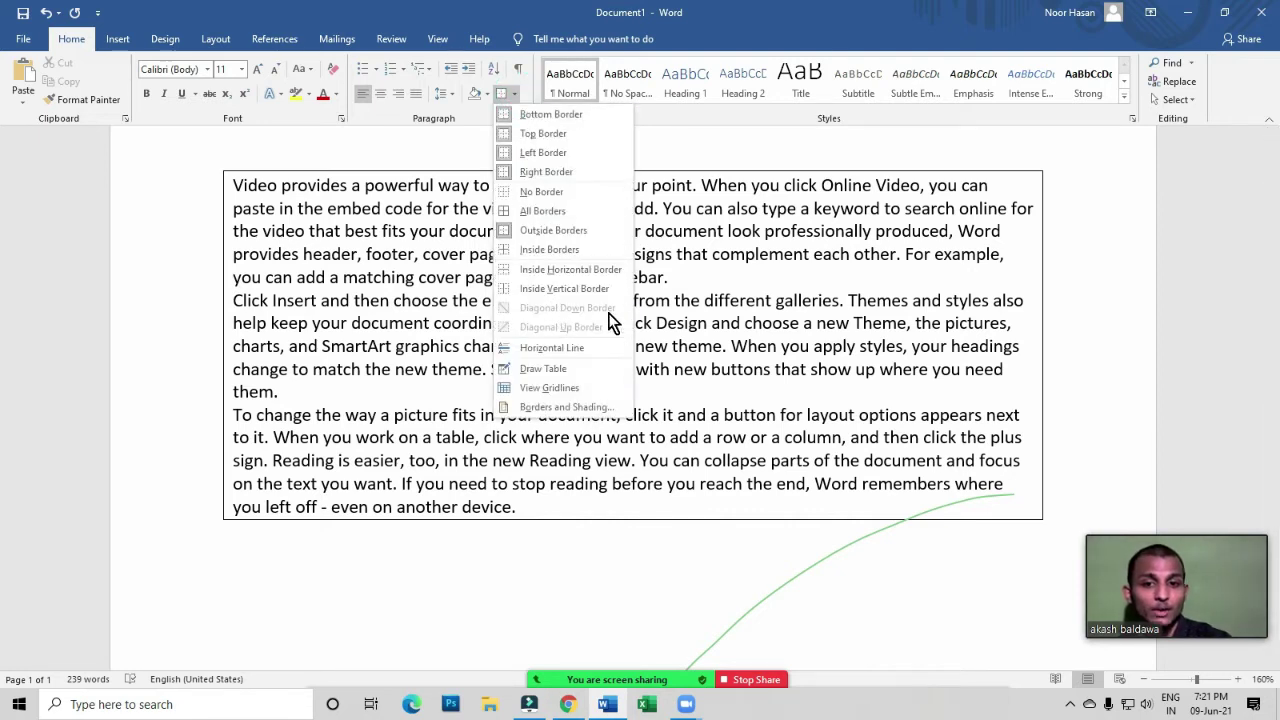
left_click(665, 262)
left_click_drag(668, 277, 229, 183)
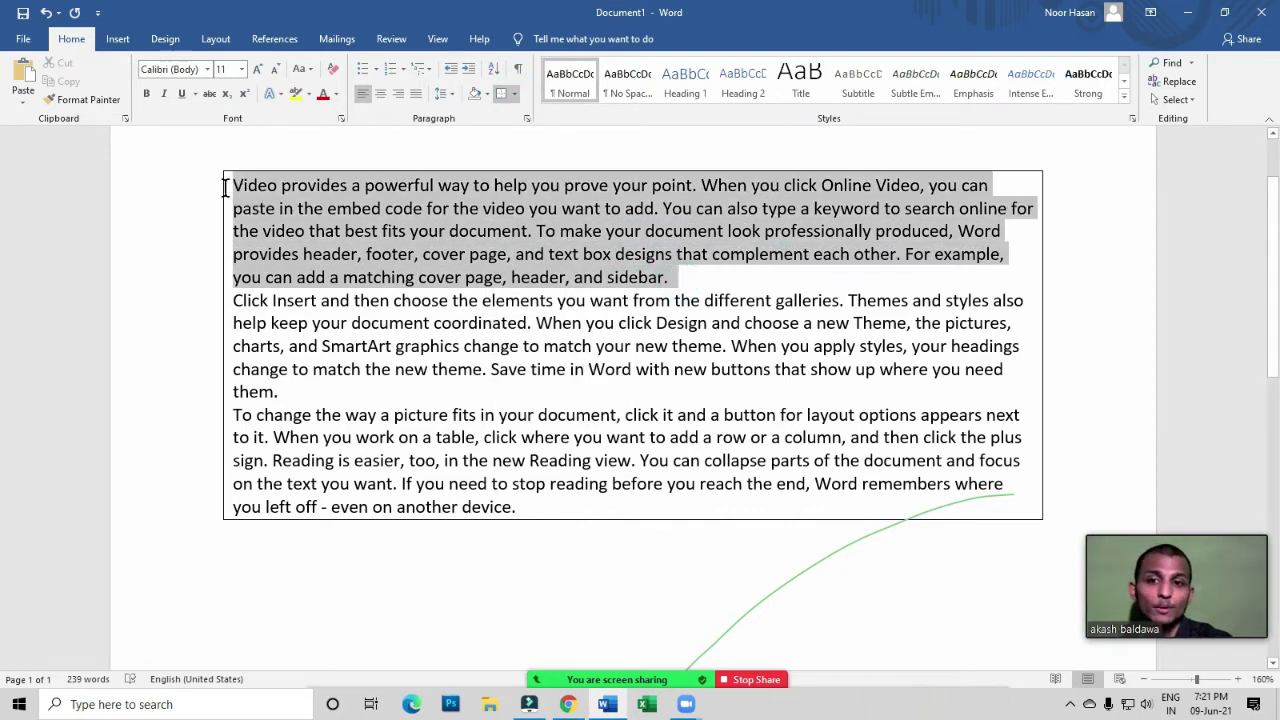
left_click(553, 300)
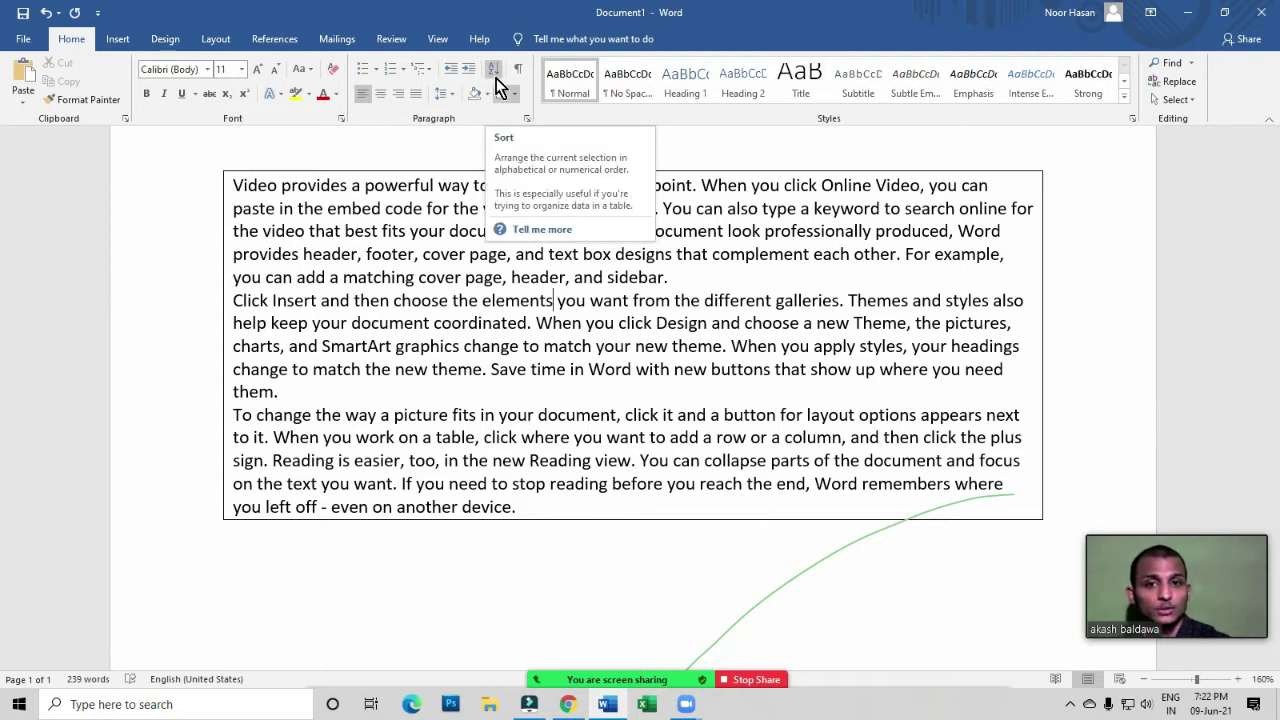
left_click(326, 543)
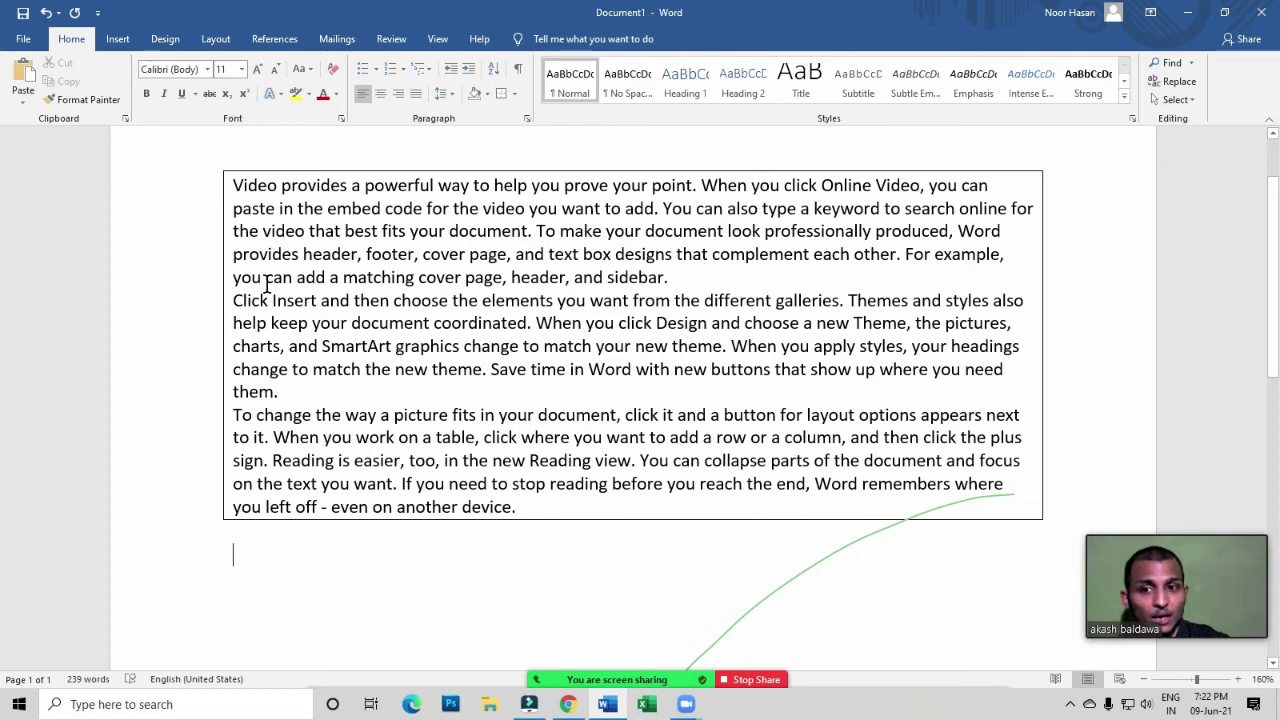
left_click(668, 280)
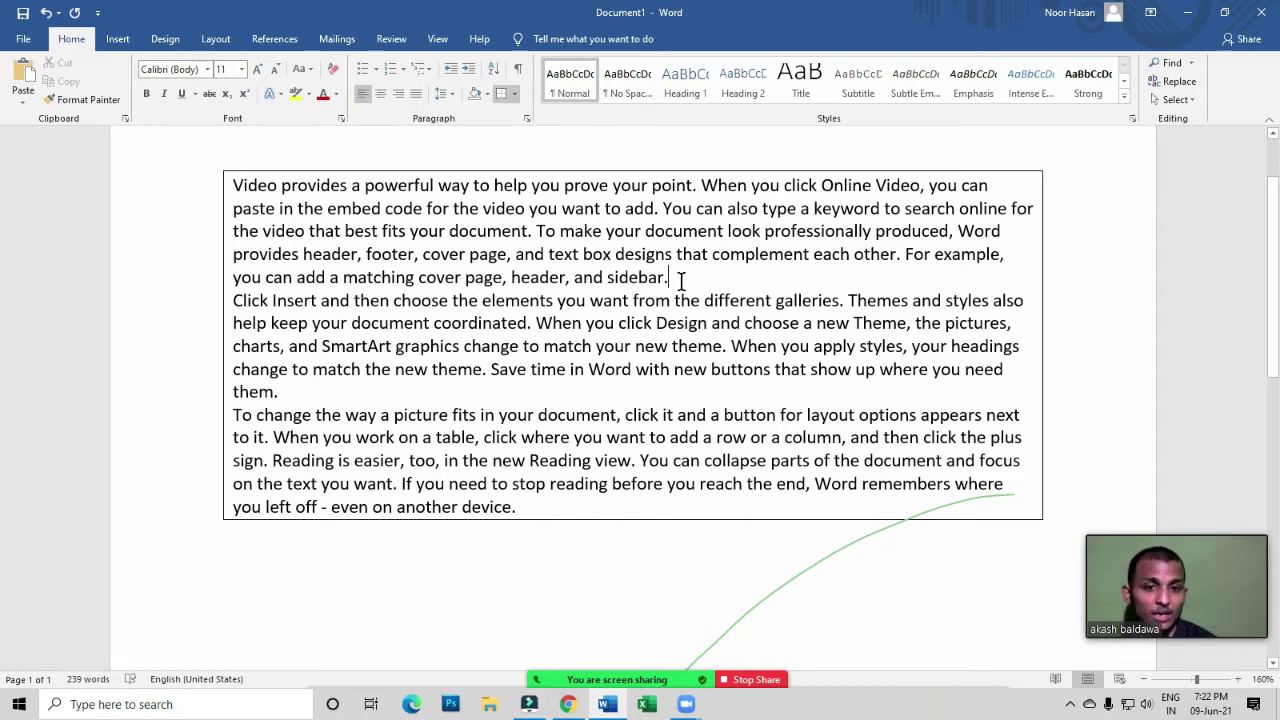
scroll(239, 422, "up", 1)
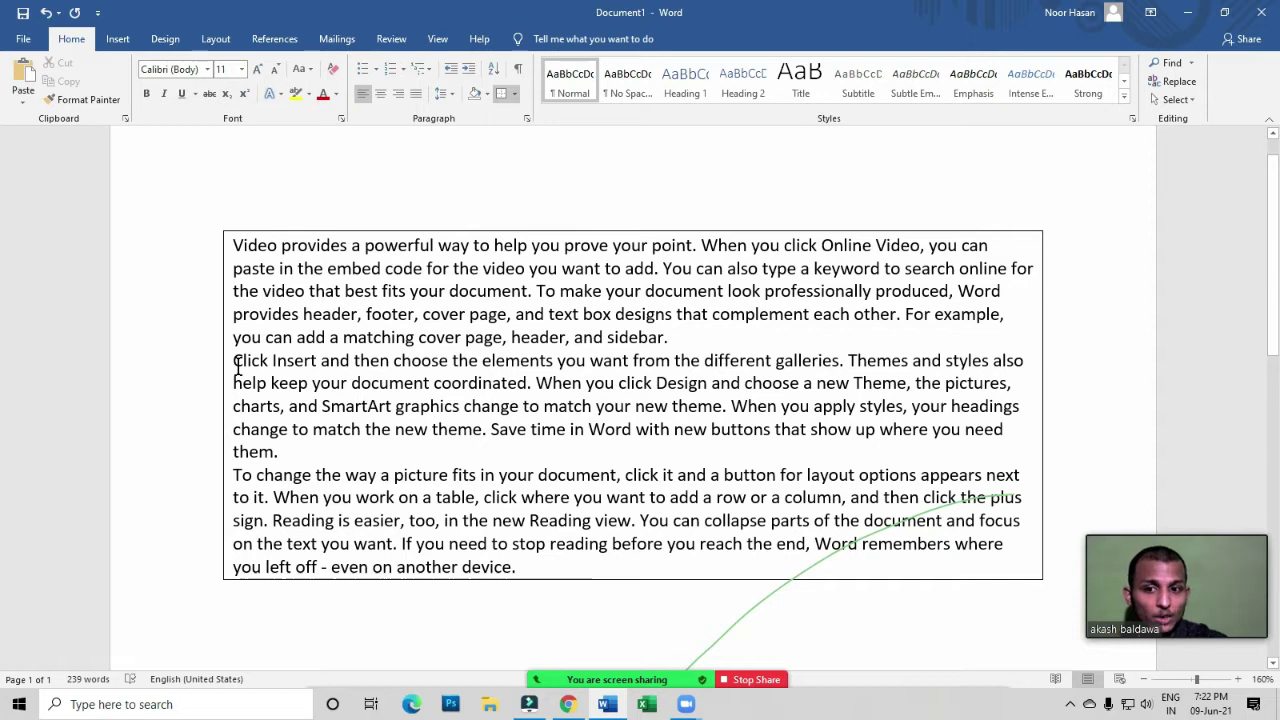
left_click_drag(235, 362, 300, 449)
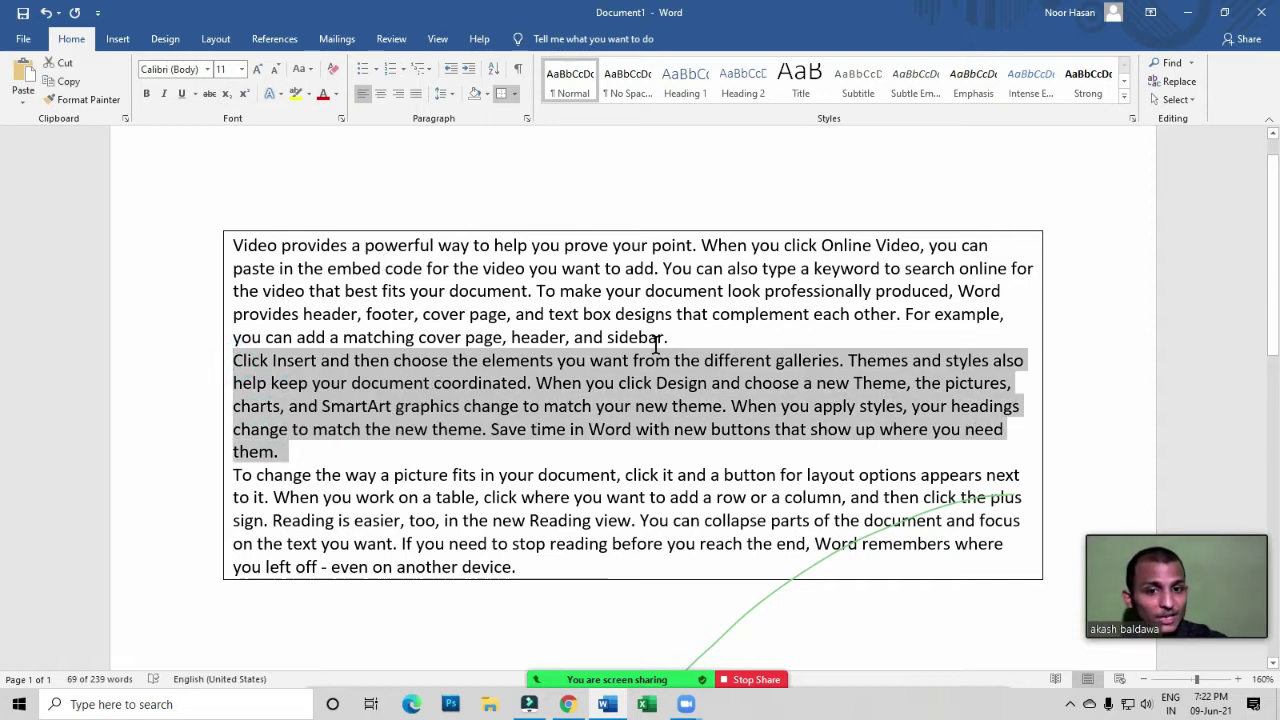
left_click(707, 447)
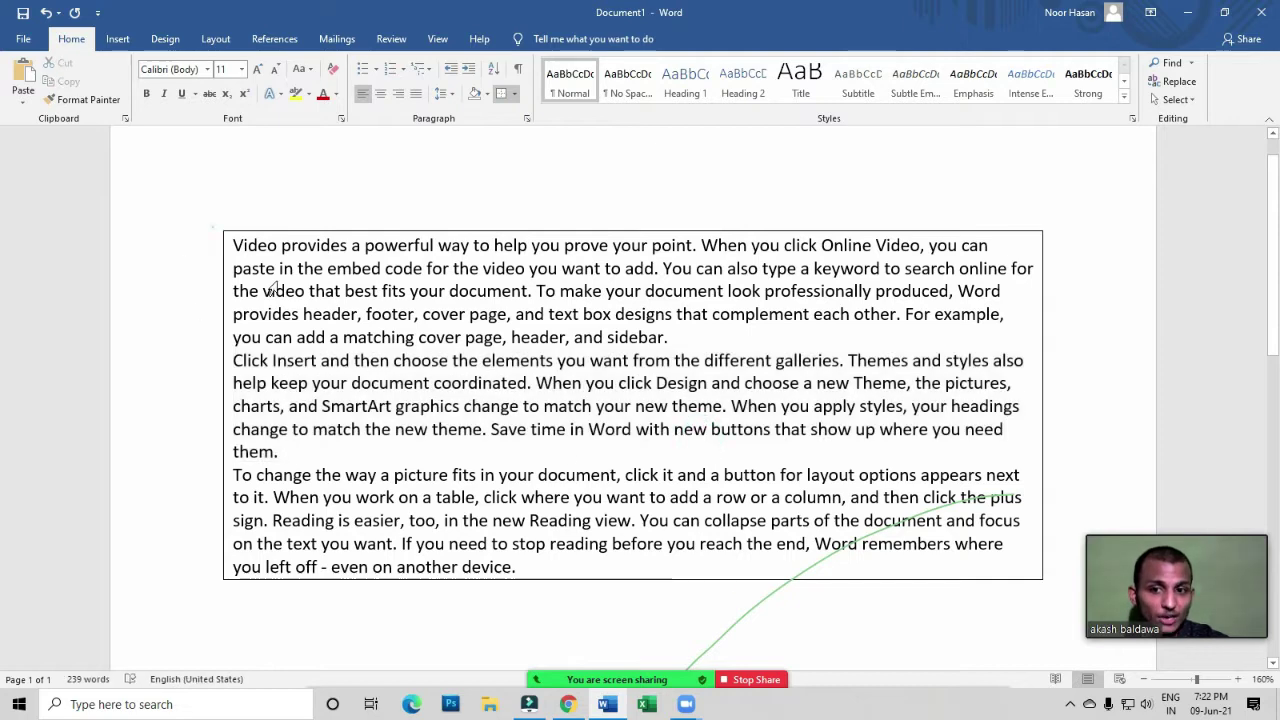
left_click_drag(208, 238, 502, 556)
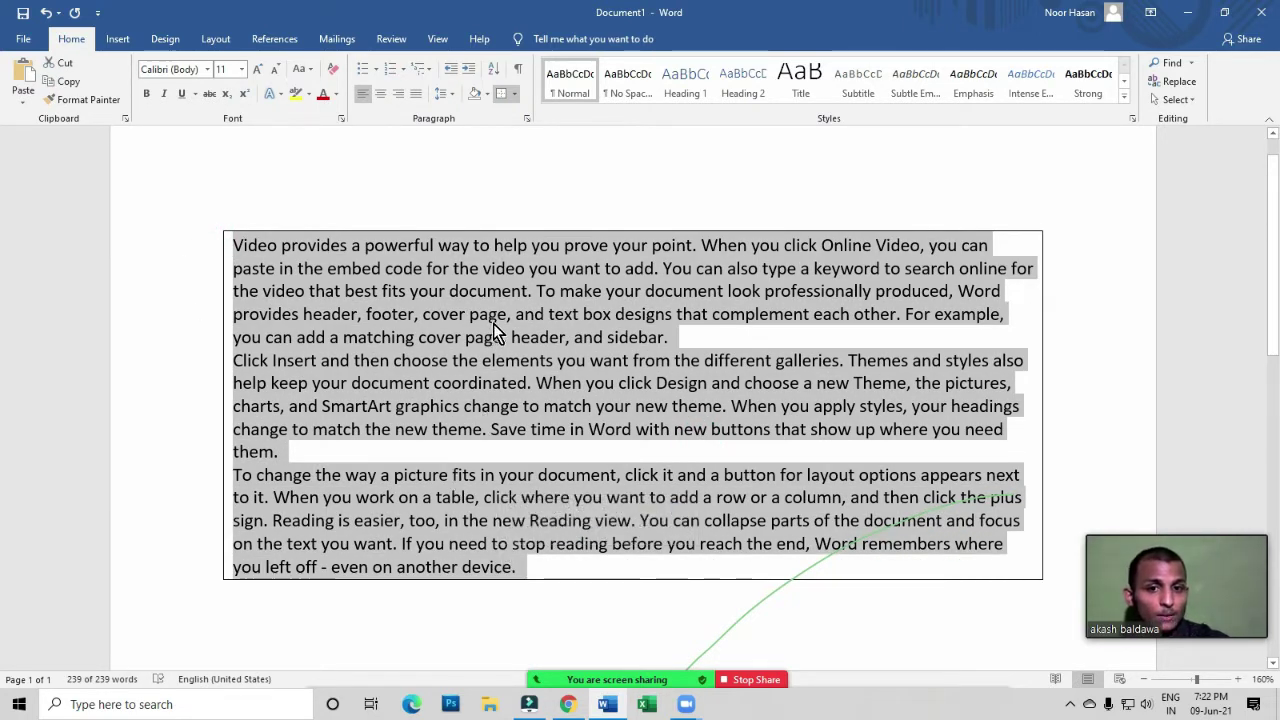
left_click(500, 270)
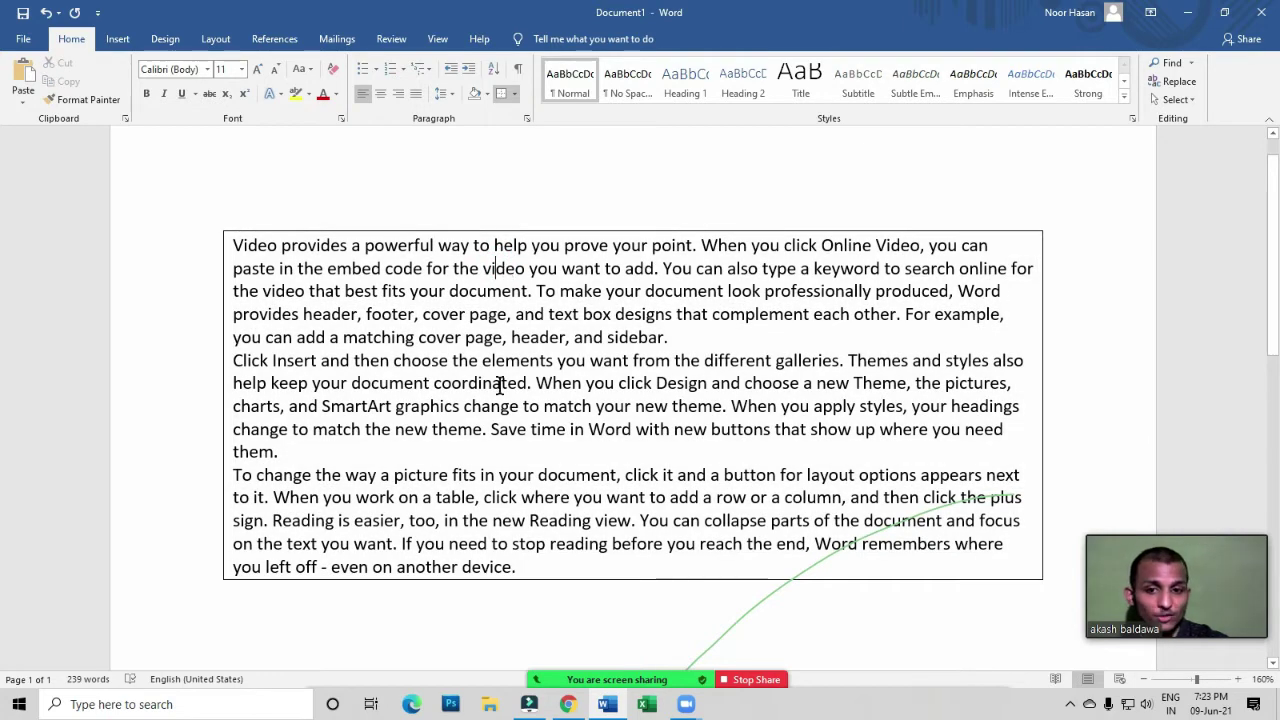
scroll(524, 400, "down", 2)
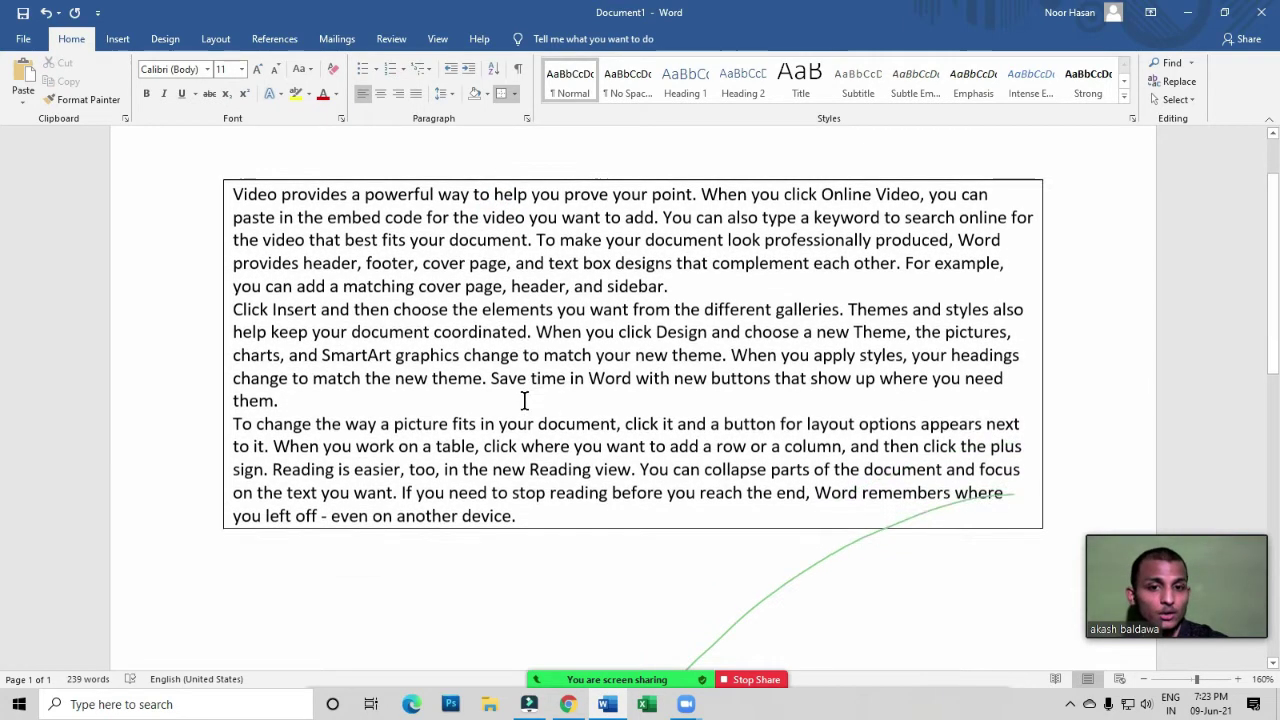
Enter three people's first names on separate lines below the bordered paragraphs, each starting with a capital letter
left_click(285, 546)
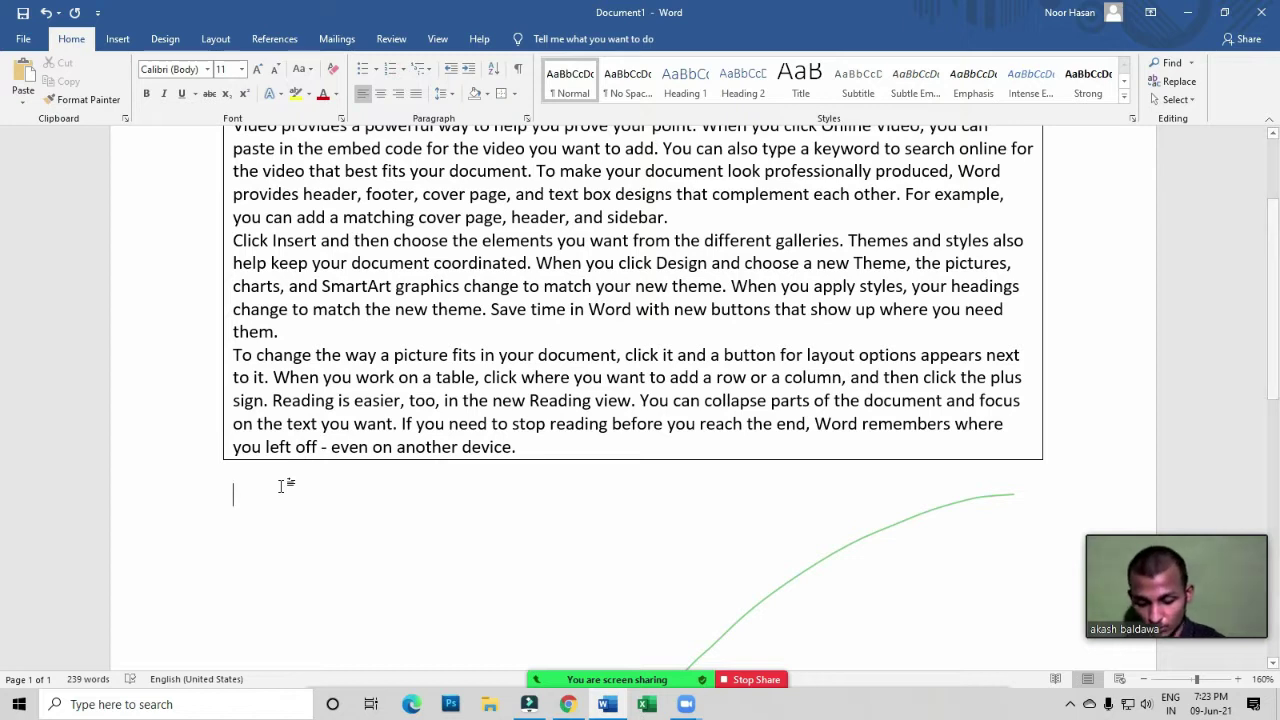
type("AKah")
key("BackSpace")
key("BackSpace")
key("BackSpace")
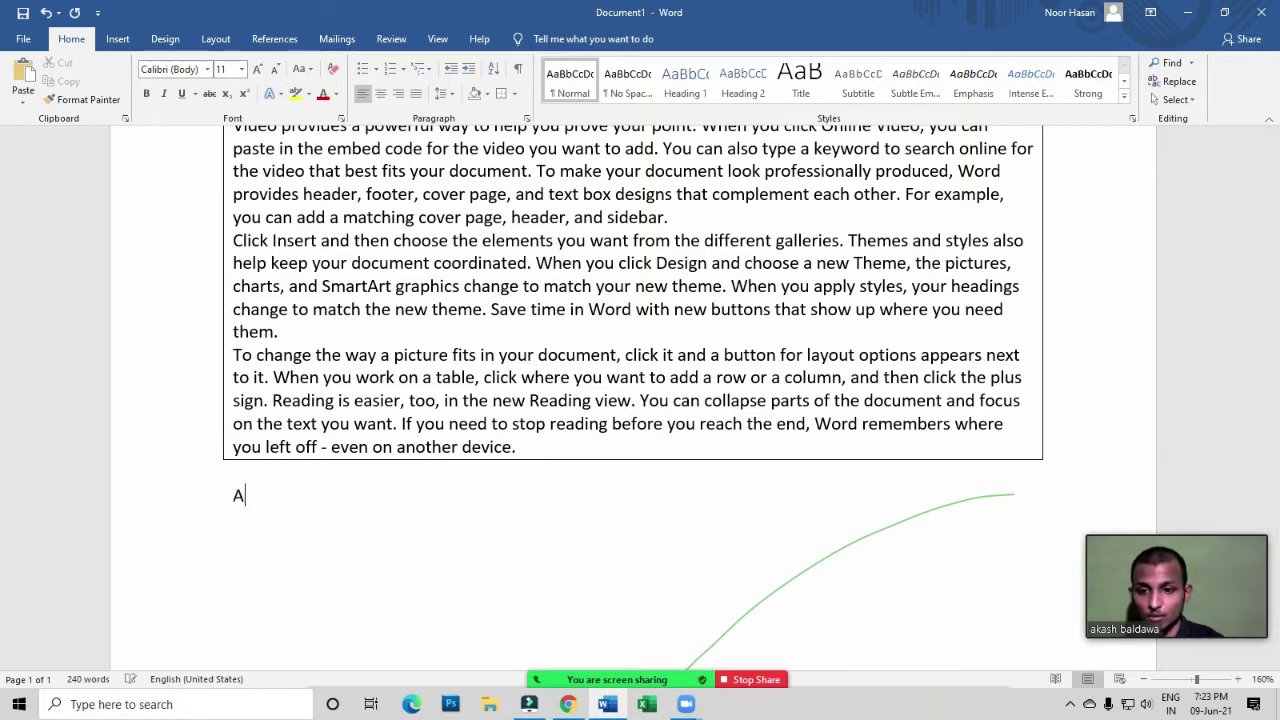
type("a")
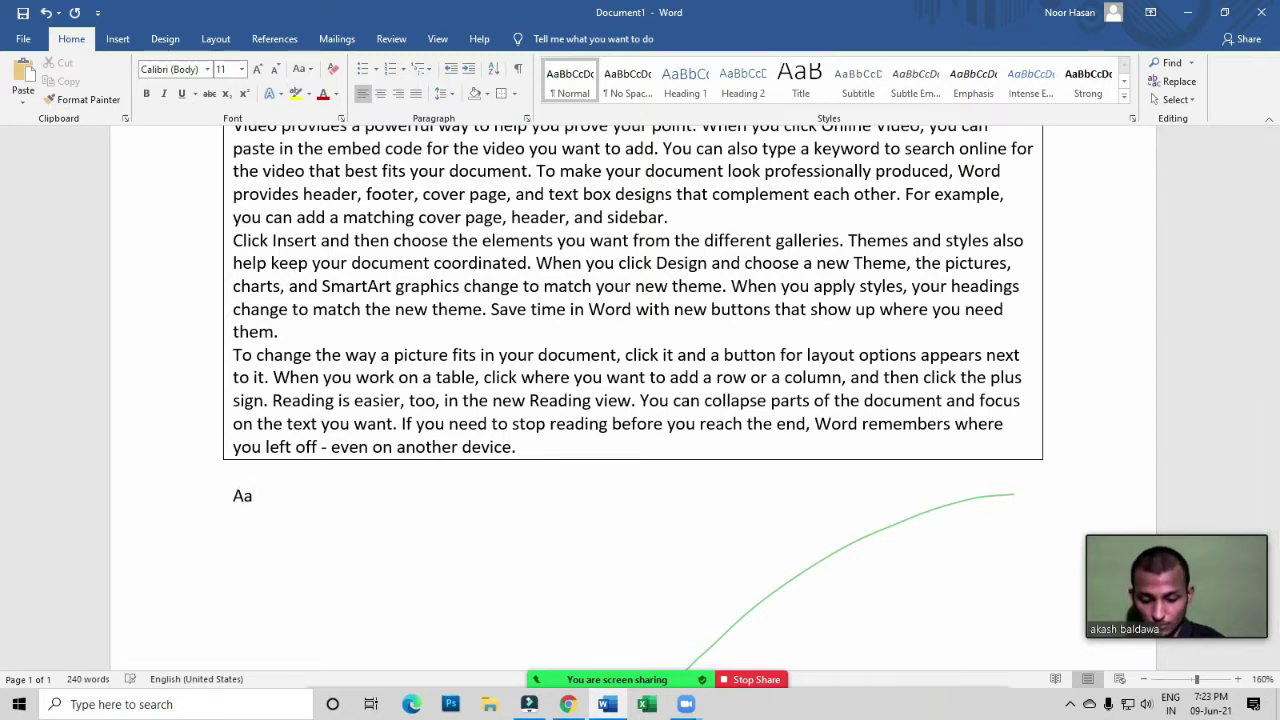
key("BackSpace")
type("kash")
key("Return")
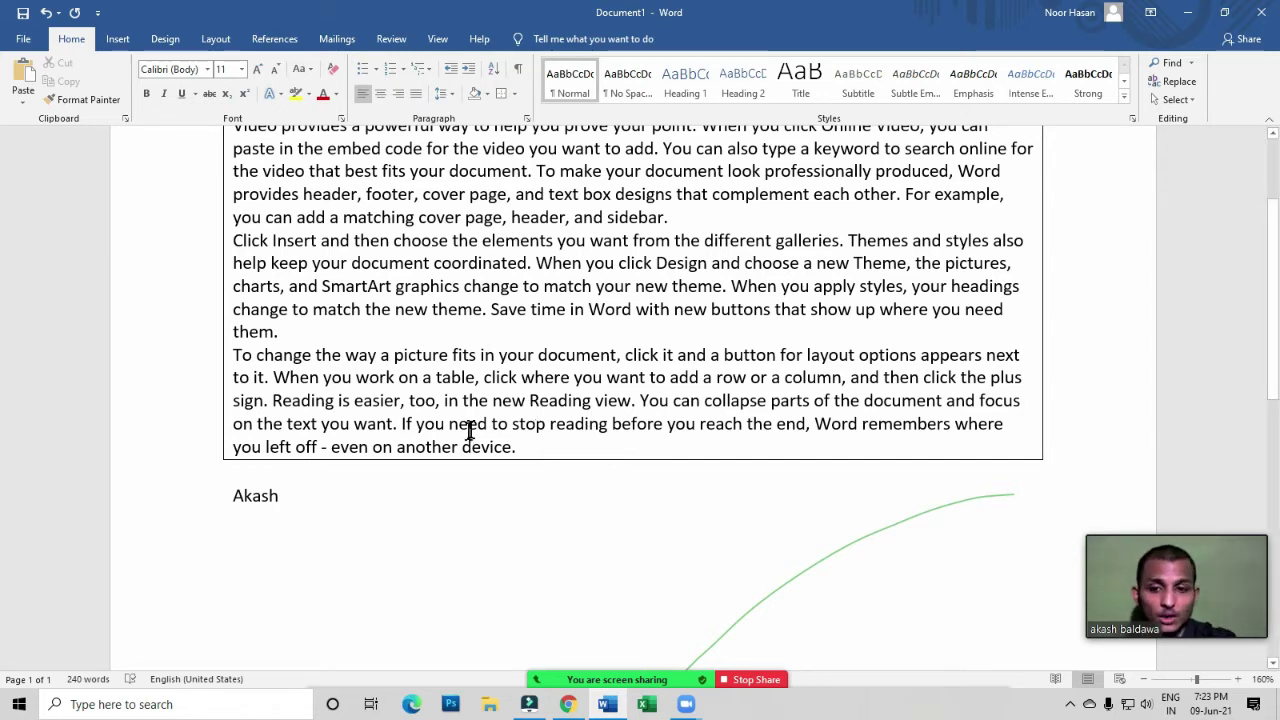
type("anan")
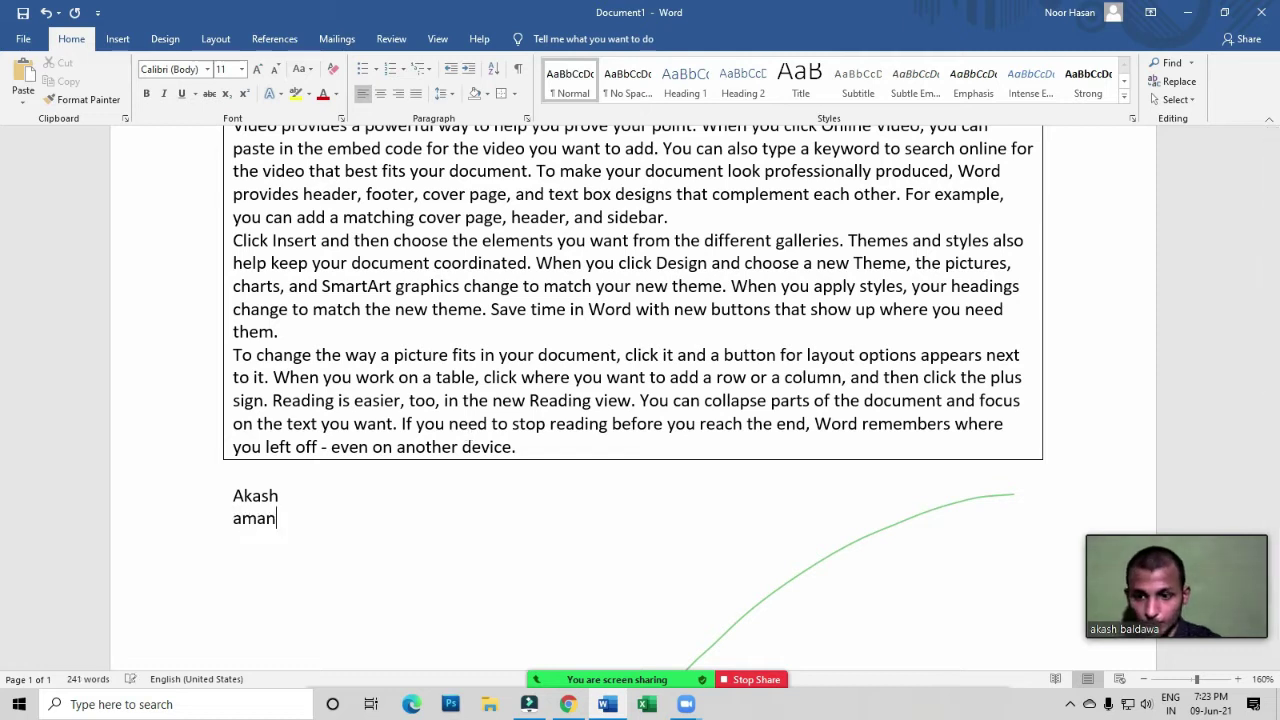
key("Return")
type("suraj")
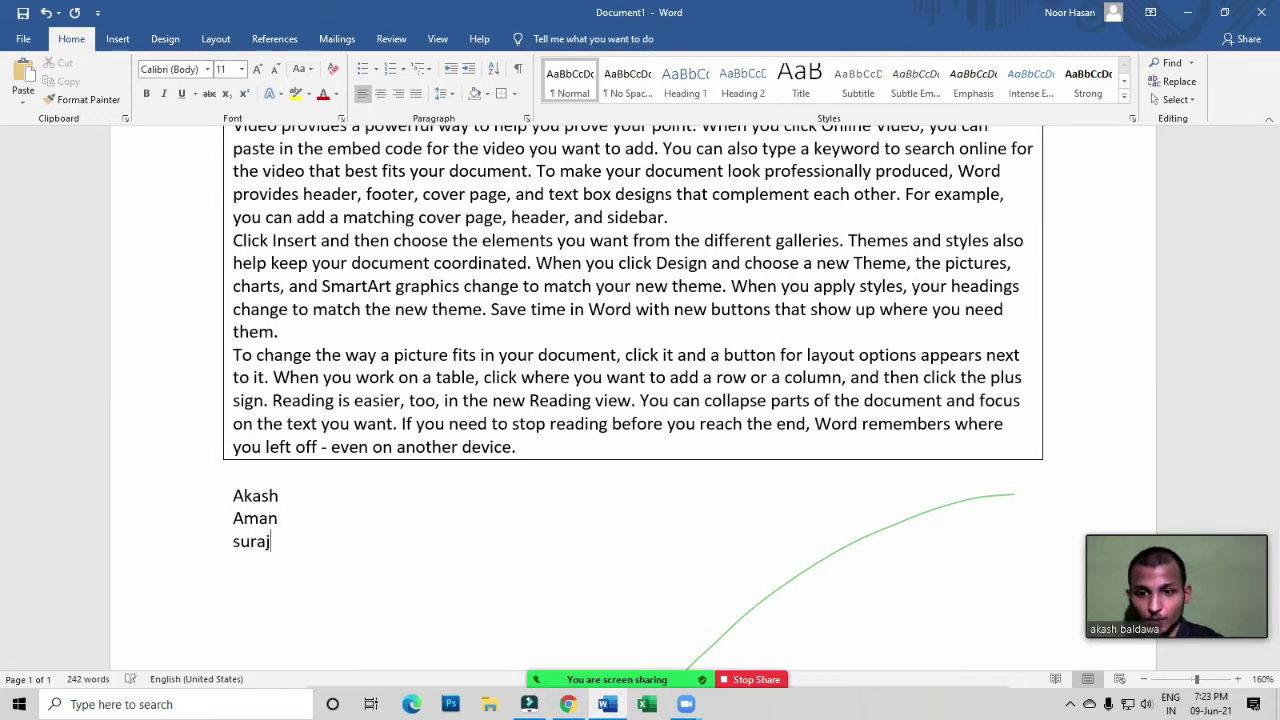
key("Return")
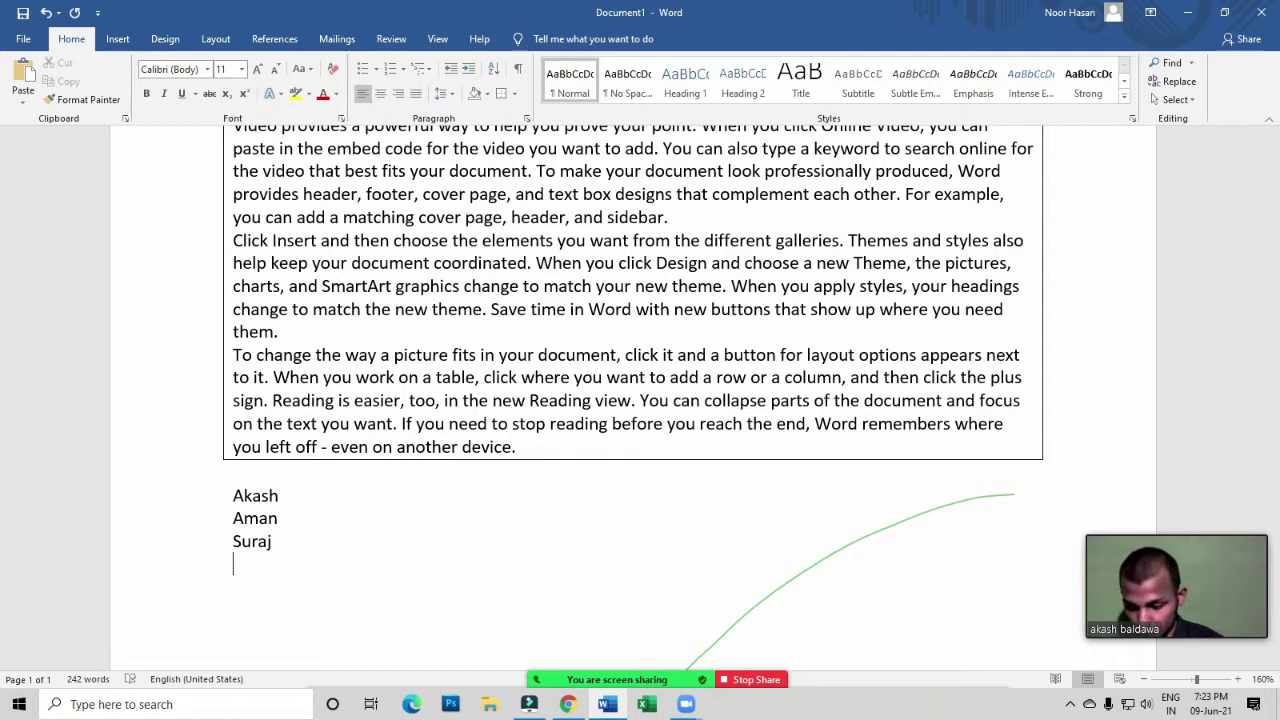
Extend the name list with five more first names, one per line, writing the last two in all capitals
type("ravi")
key("Return")
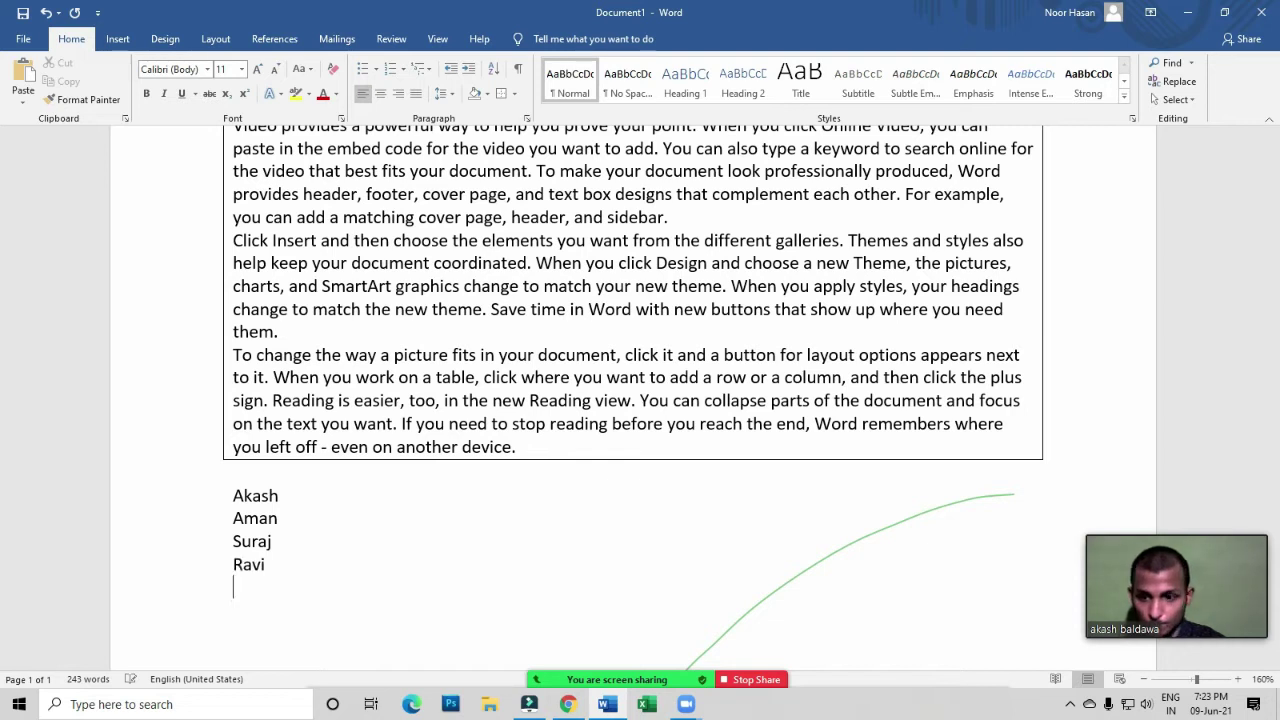
type("kishan")
key("Return")
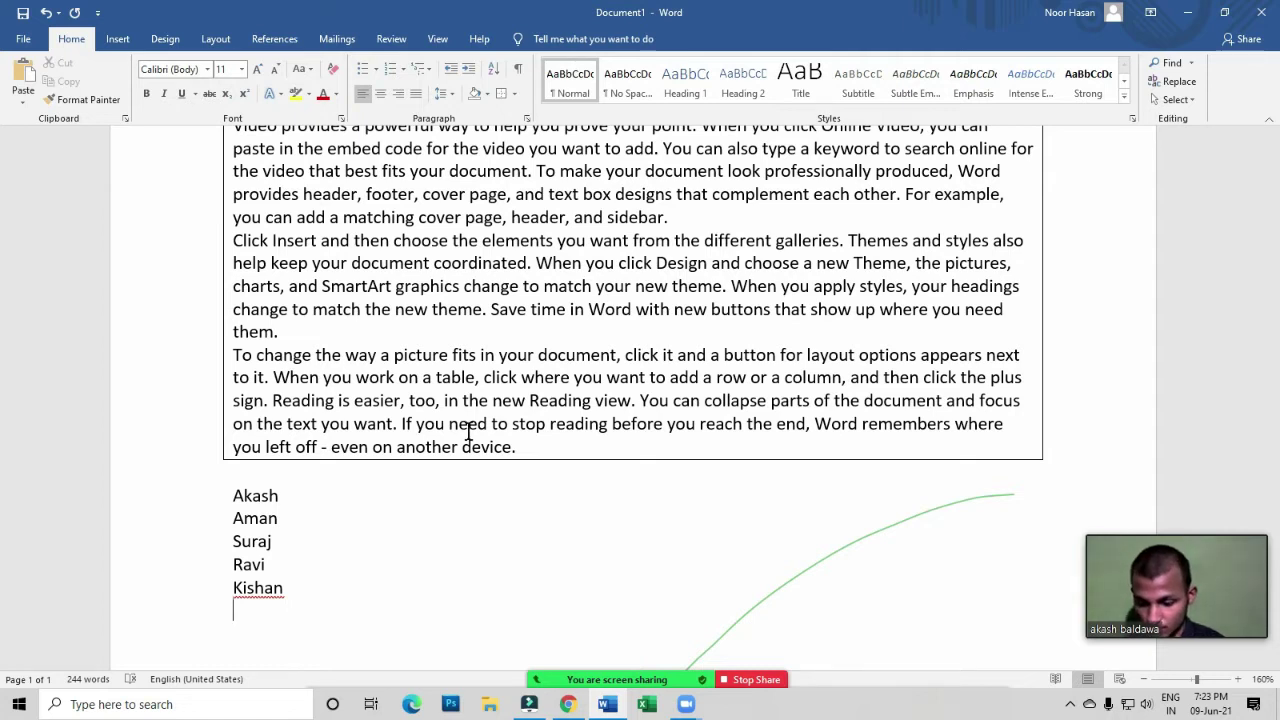
type("Rahu")
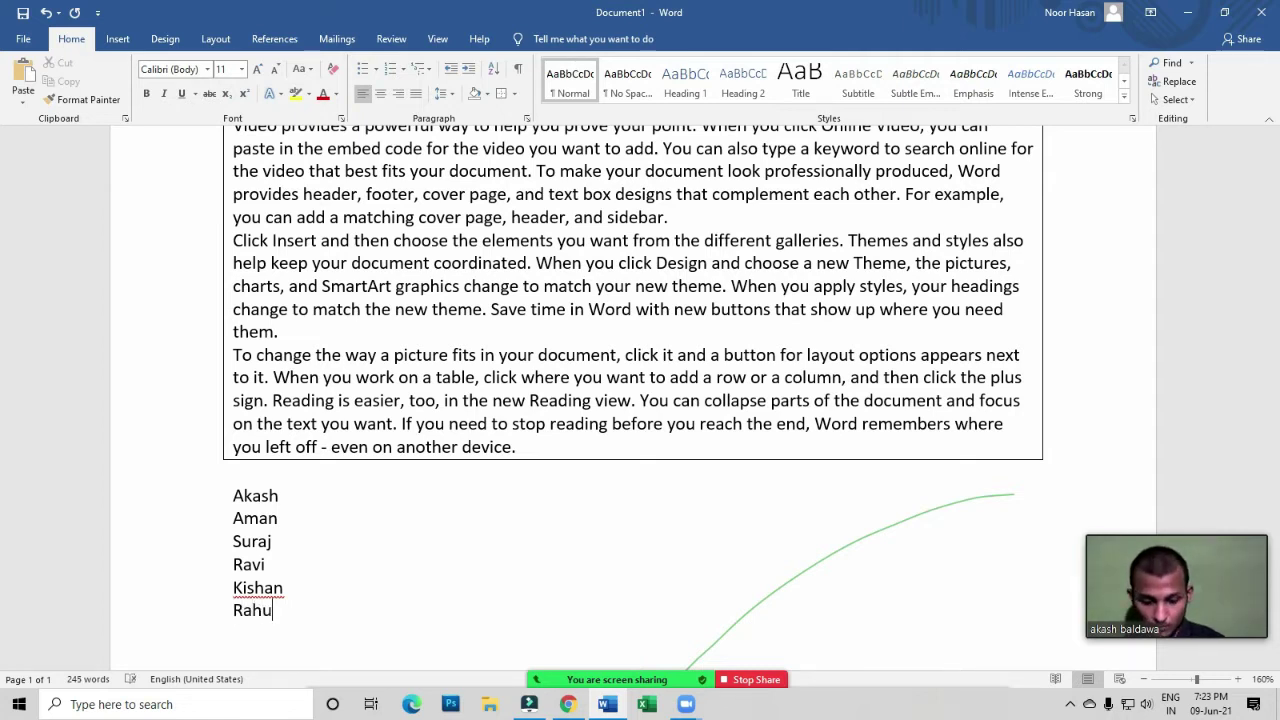
type("l")
key("Return")
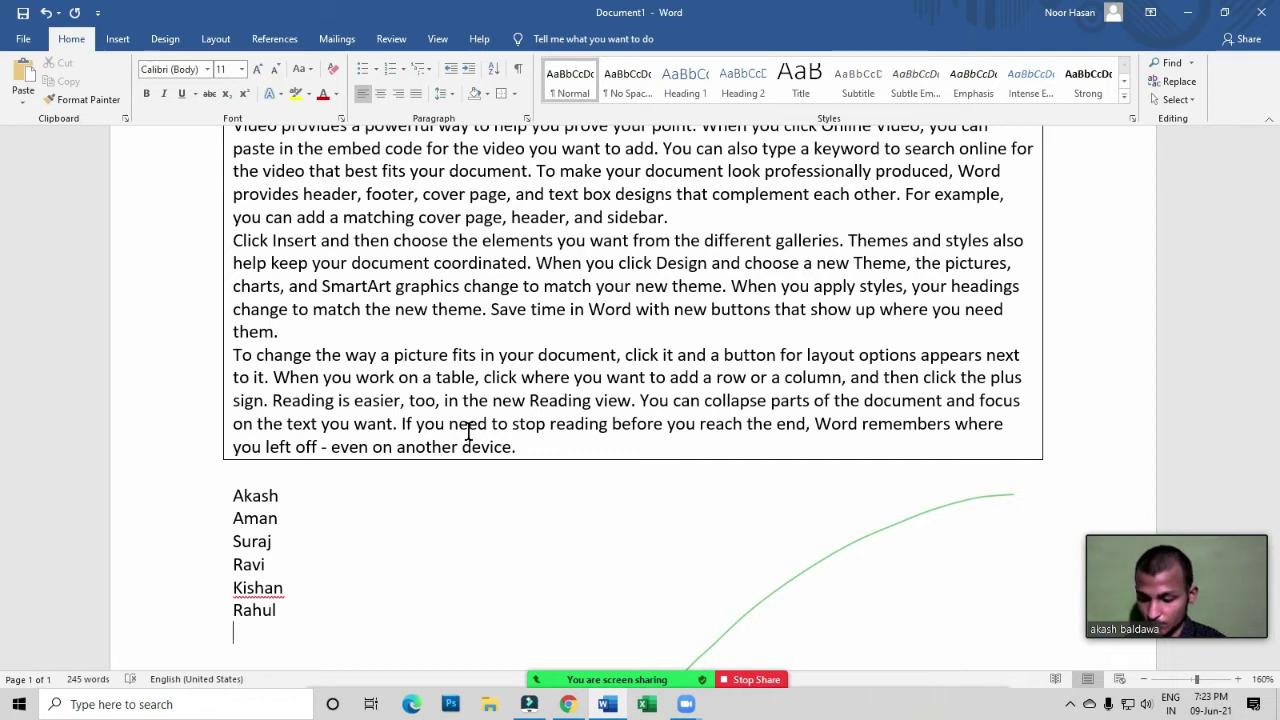
type("S")
key("BackSpace")
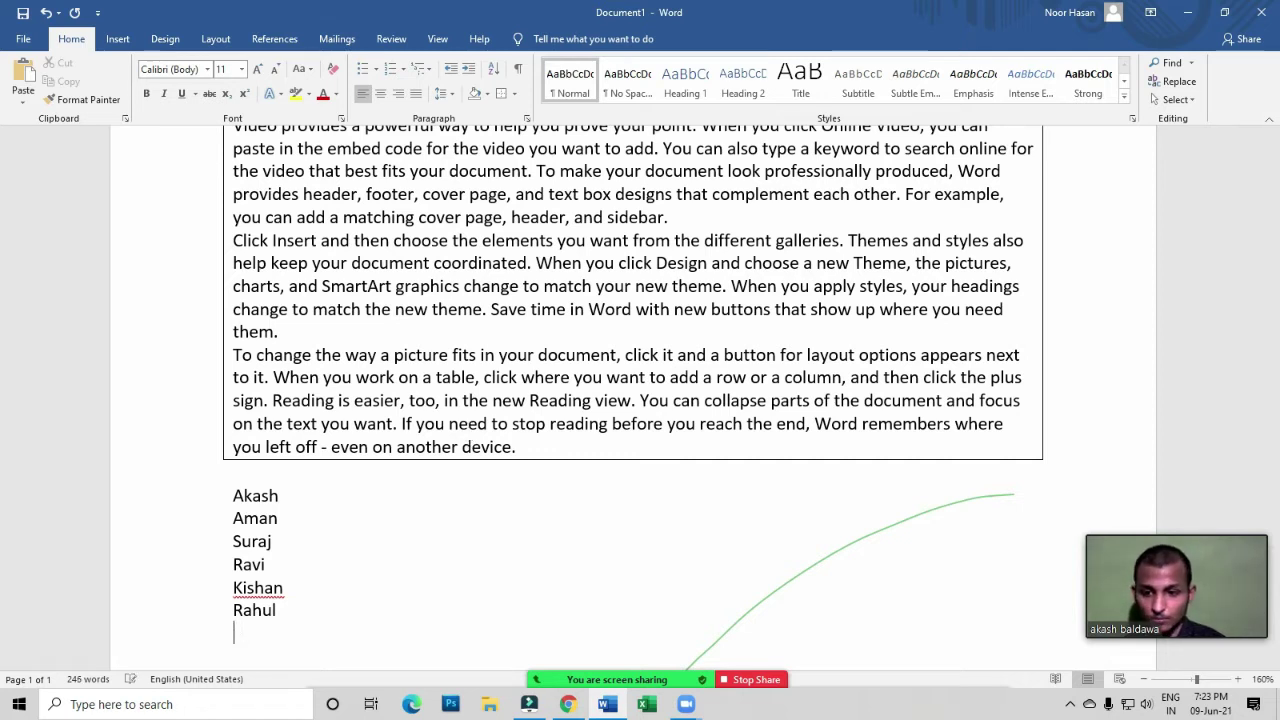
type("SHIV")
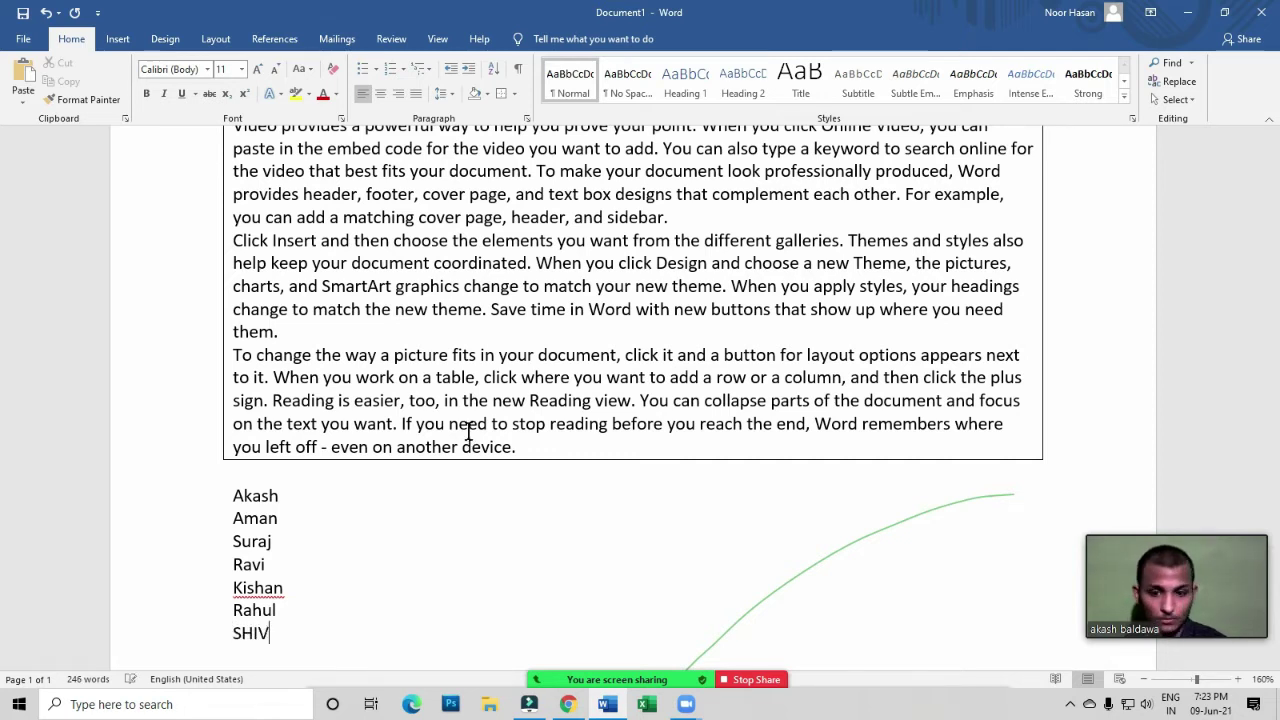
key("Return")
type("A")
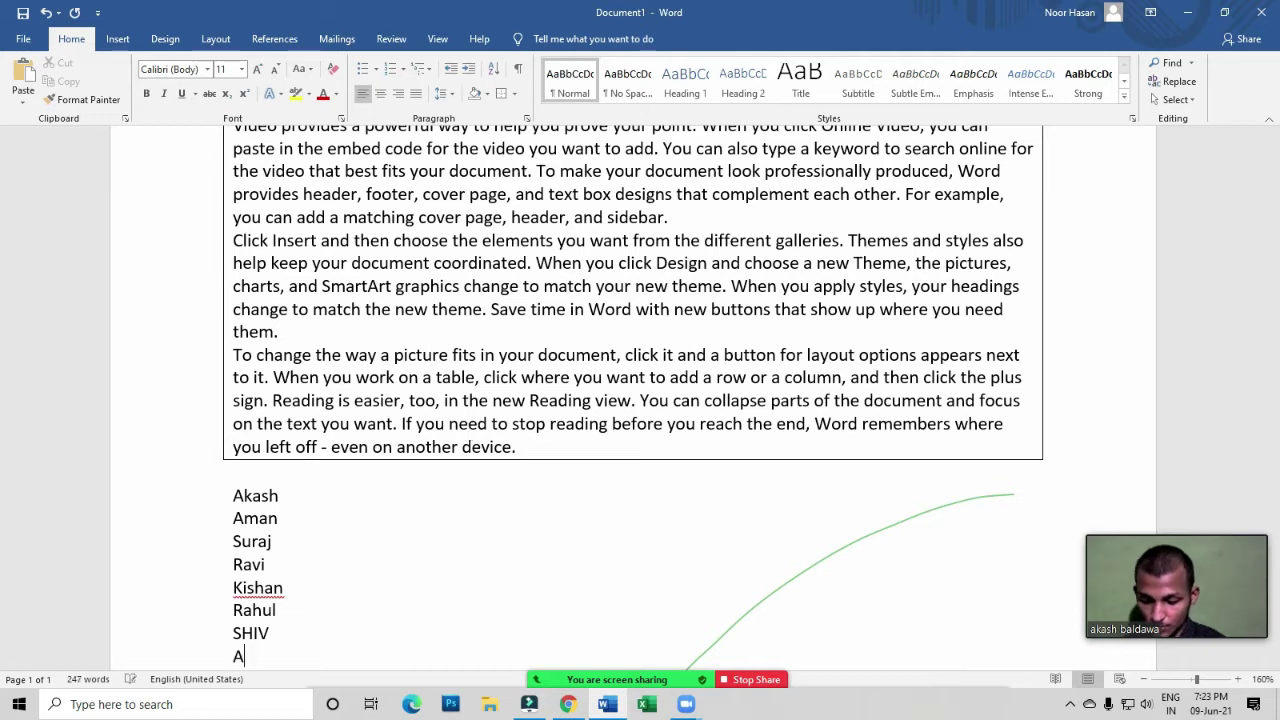
type("MIT")
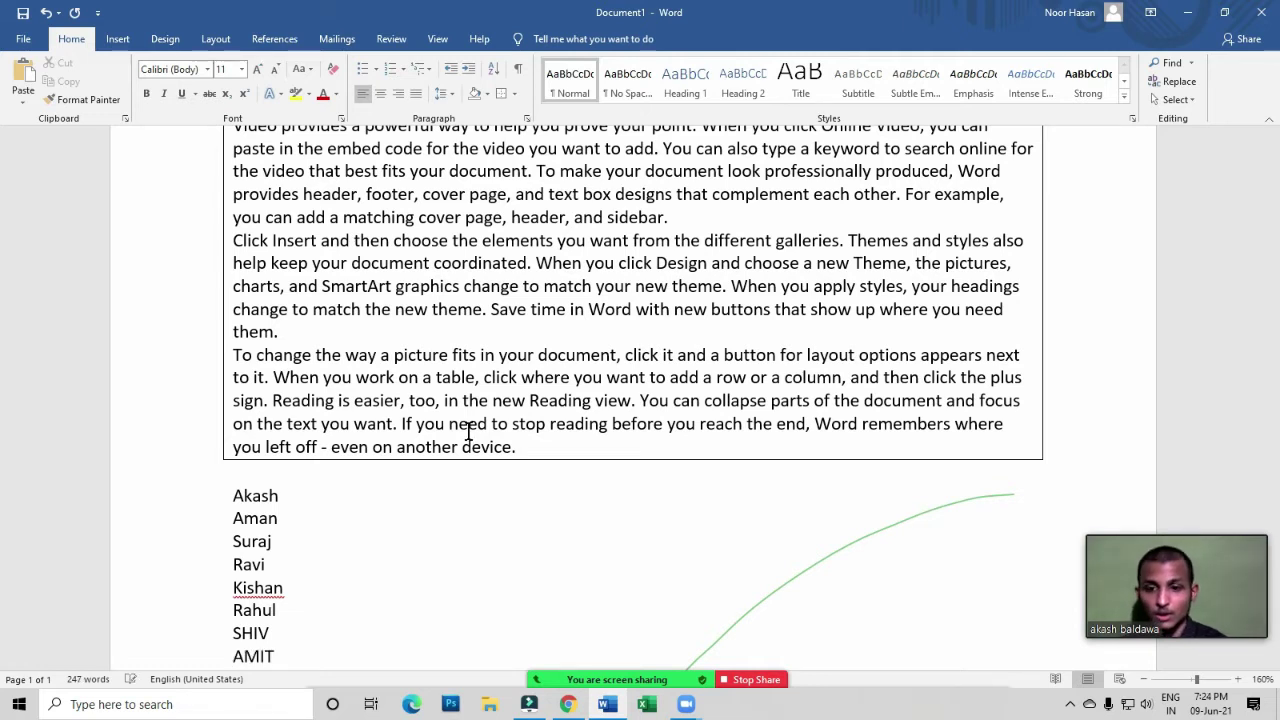
Retype the last two names in the list so that only their first letters are capitalised
scroll(261, 527, "down", 1)
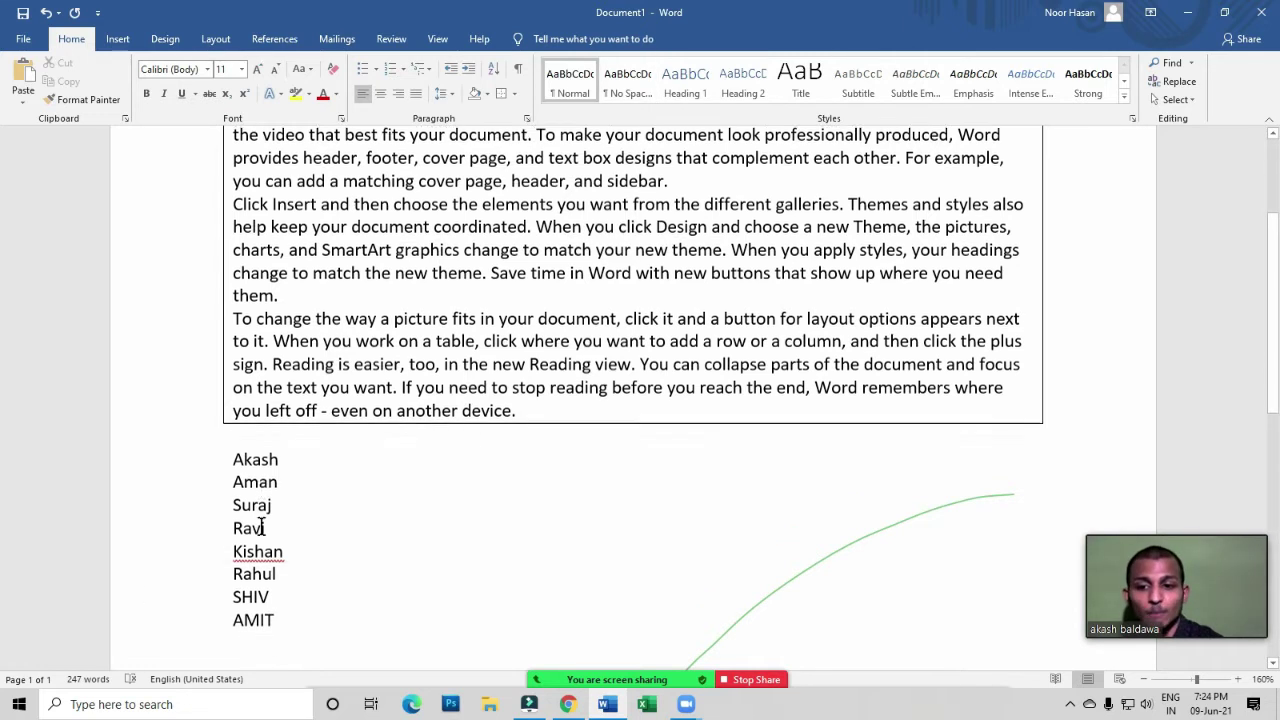
scroll(261, 527, "down", 2)
left_click_drag(233, 375, 327, 549)
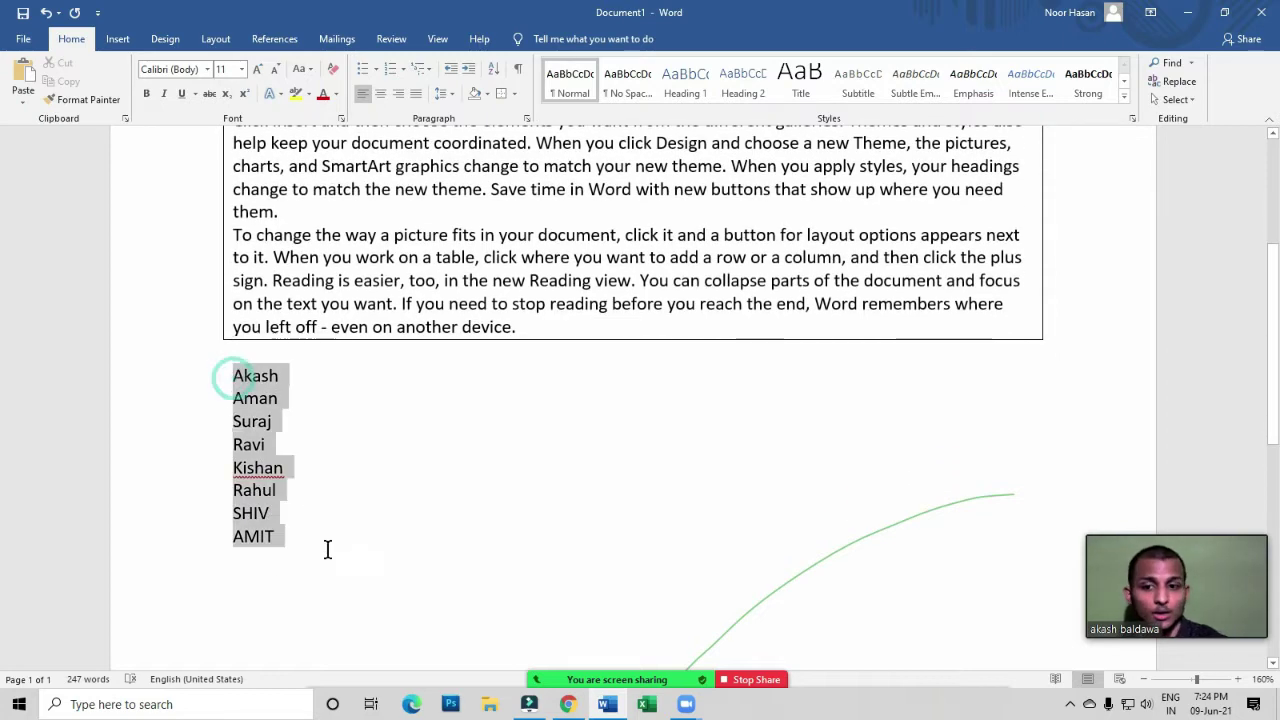
left_click(288, 527)
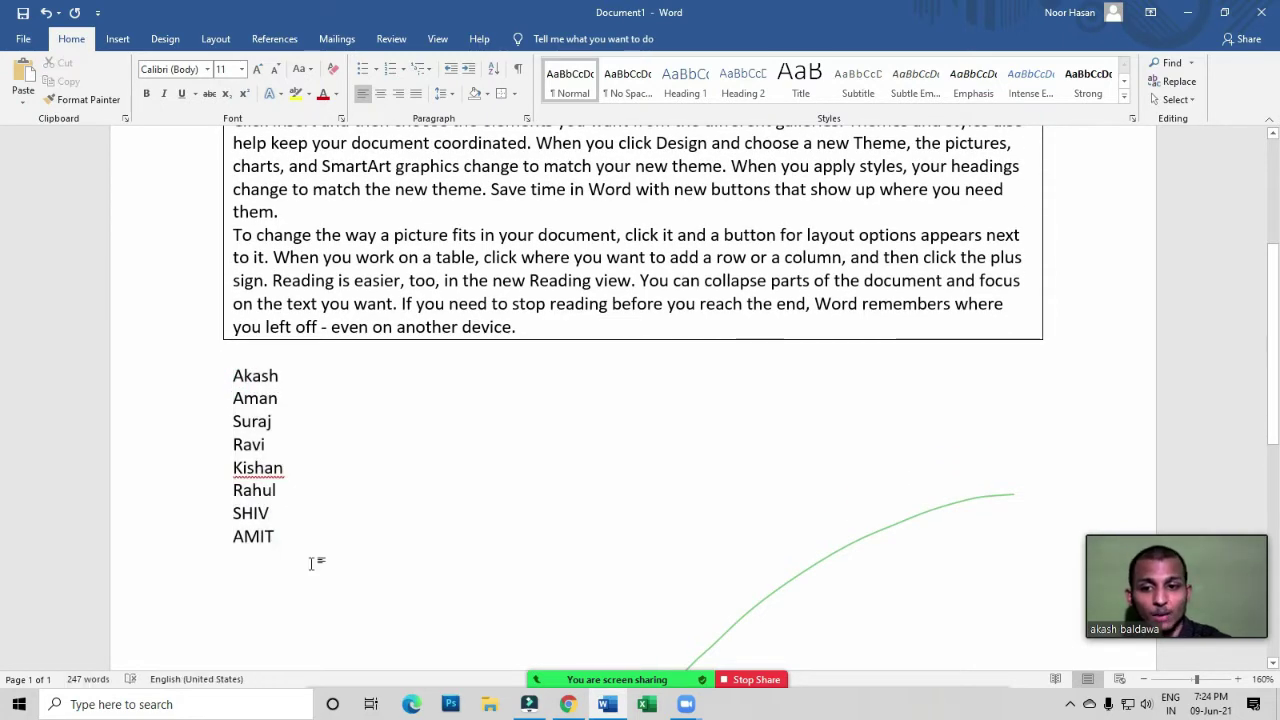
left_click_drag(234, 376, 223, 543)
left_click(284, 541)
type("Amit")
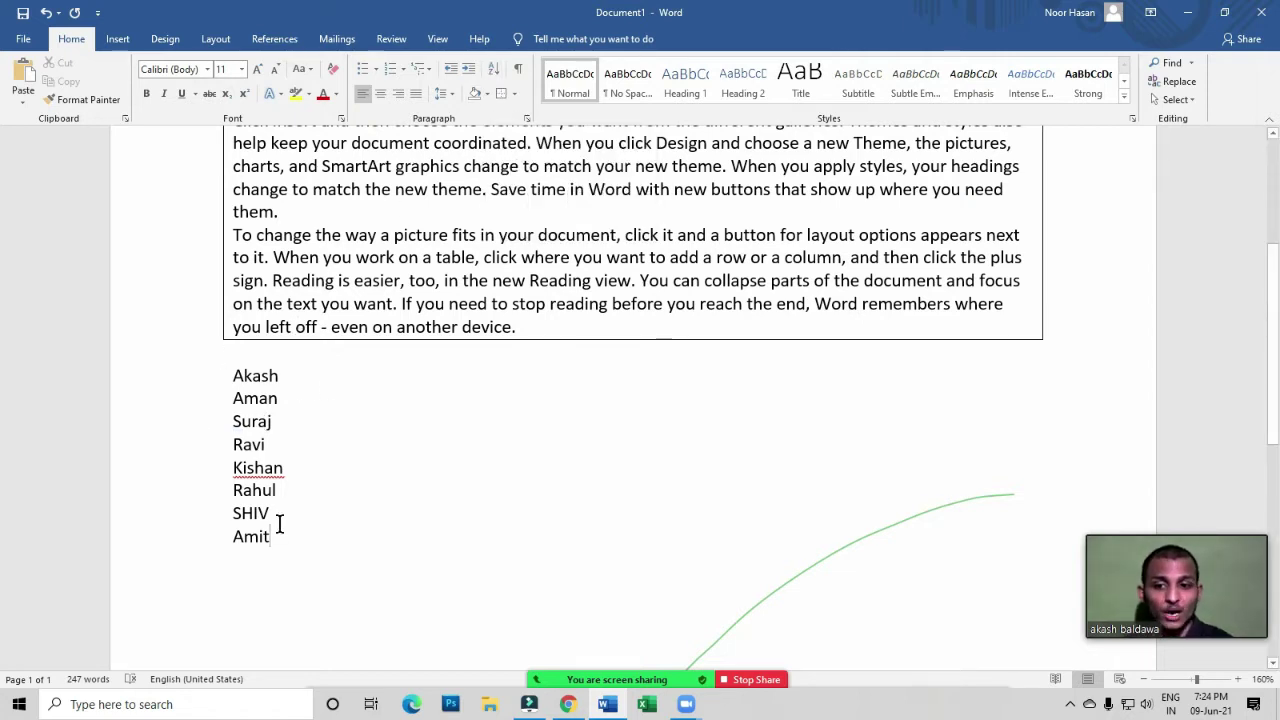
left_click_drag(275, 514, 229, 519)
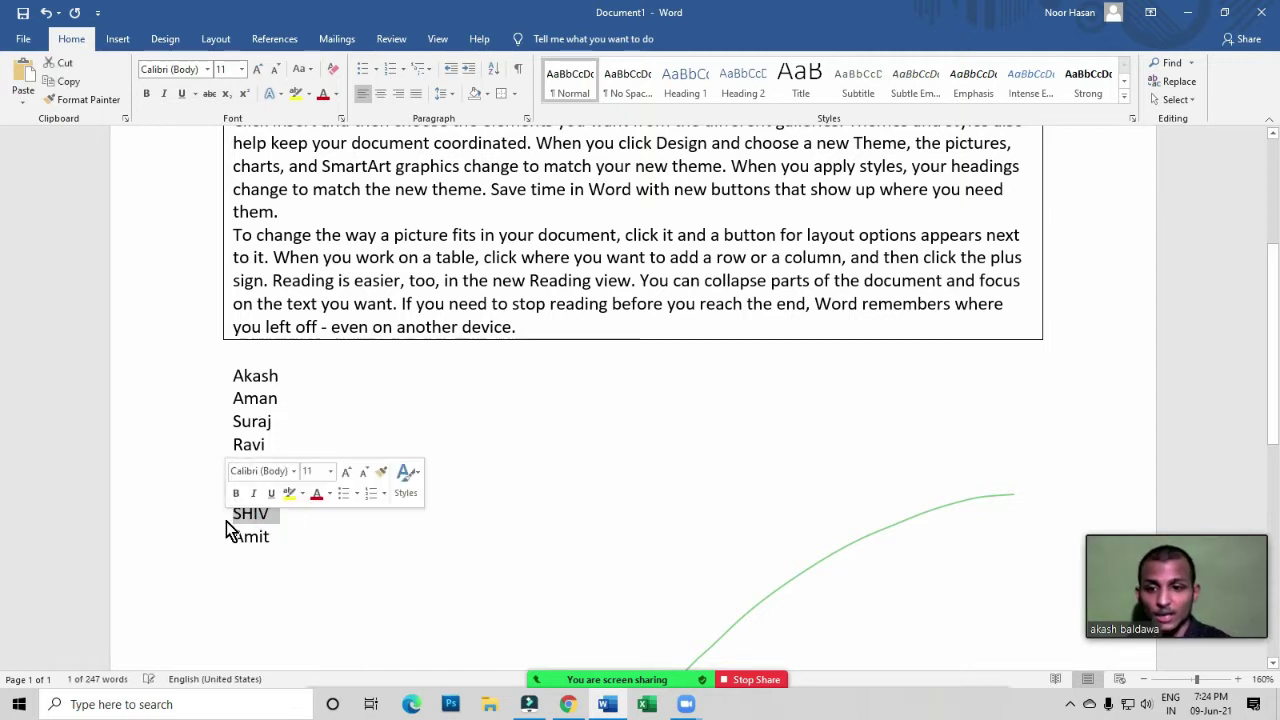
type("As")
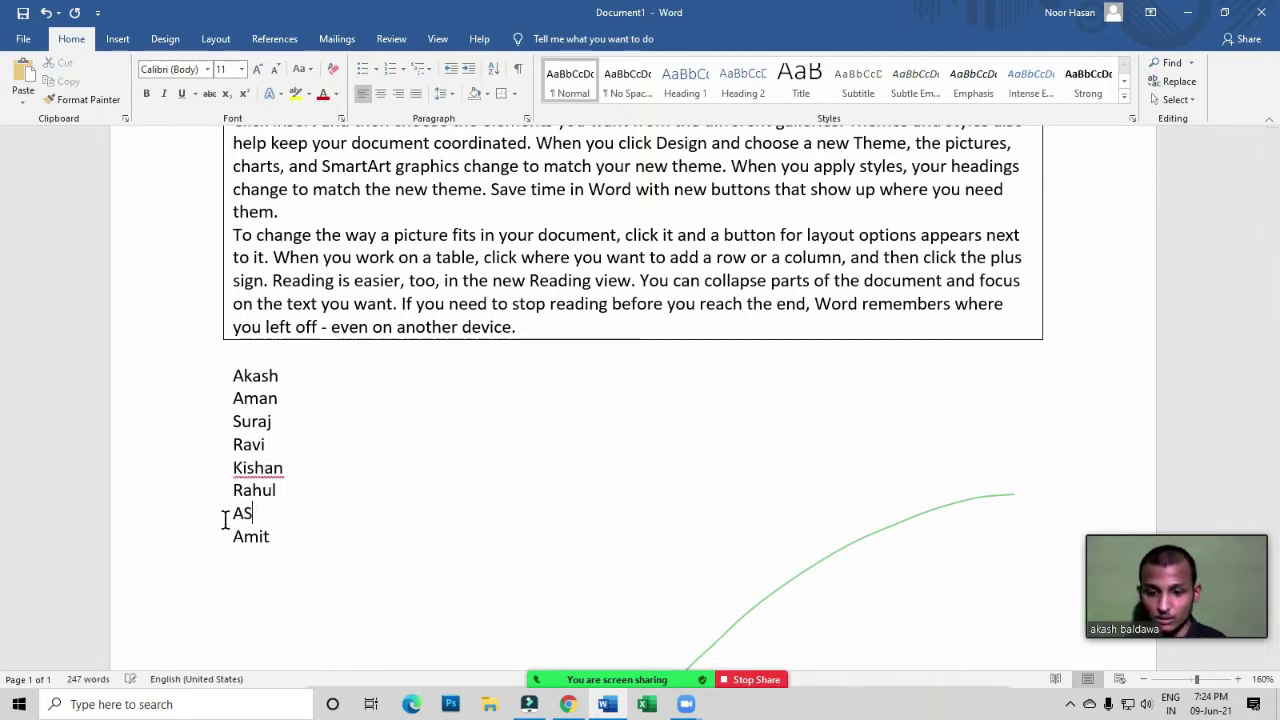
key("BackSpace")
type("Shiv")
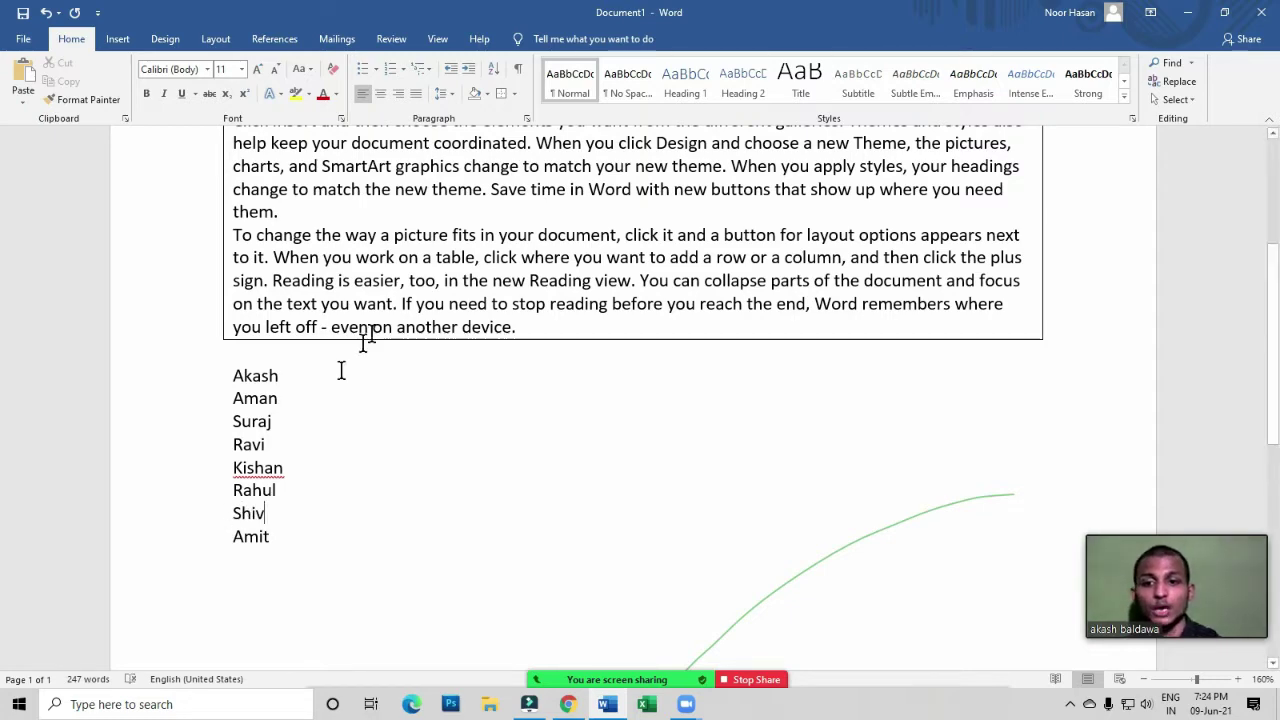
Sort the name list by paragraphs as text in ascending order and undo the sort
left_click_drag(233, 375, 281, 548)
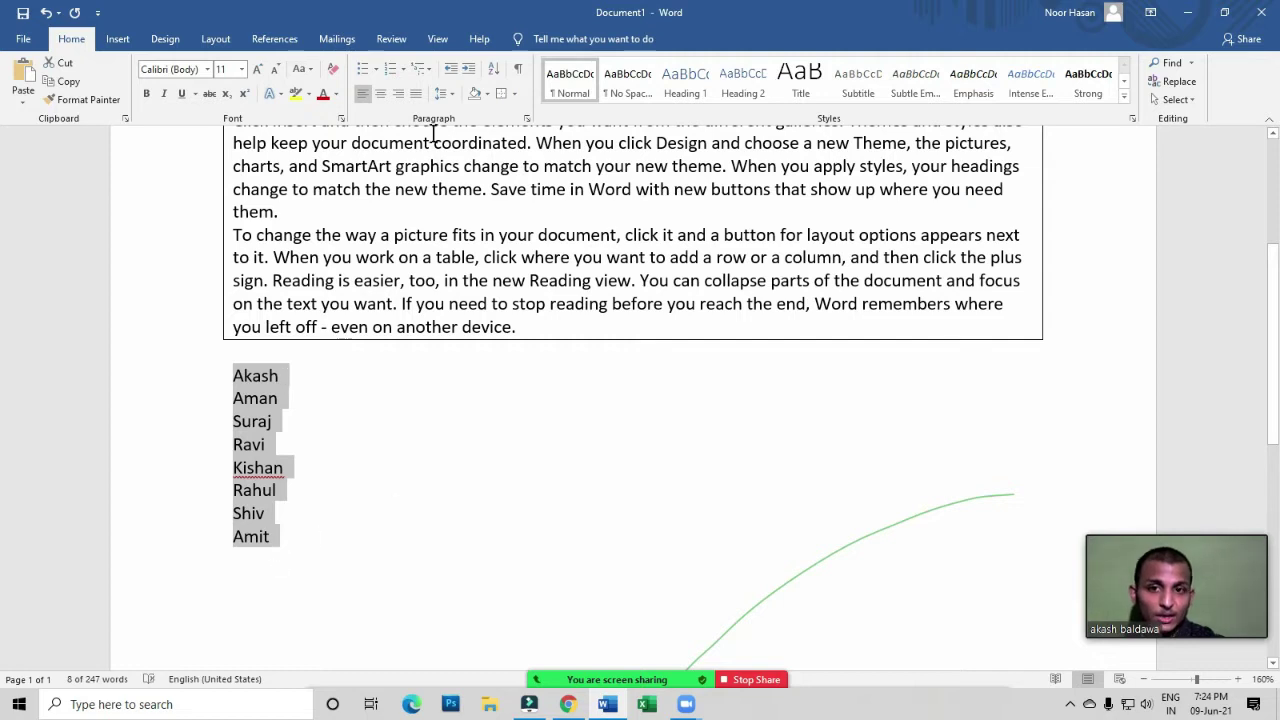
left_click(490, 78)
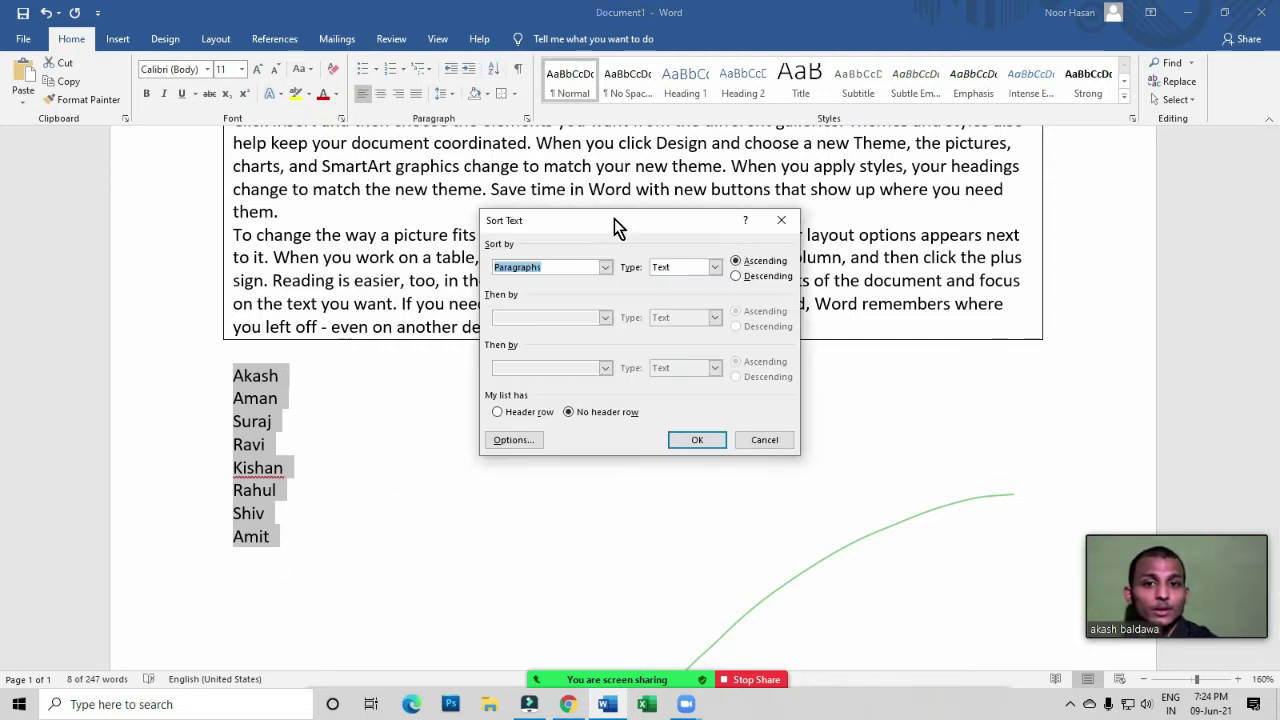
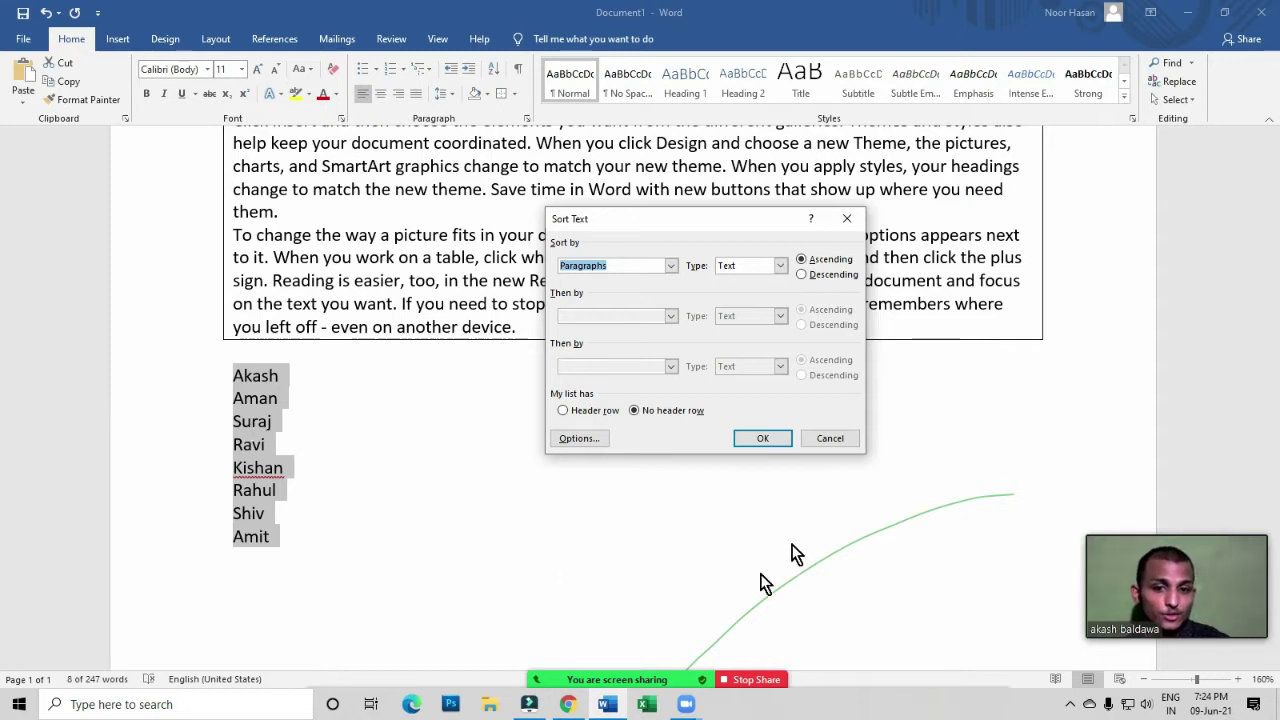
left_click(780, 440)
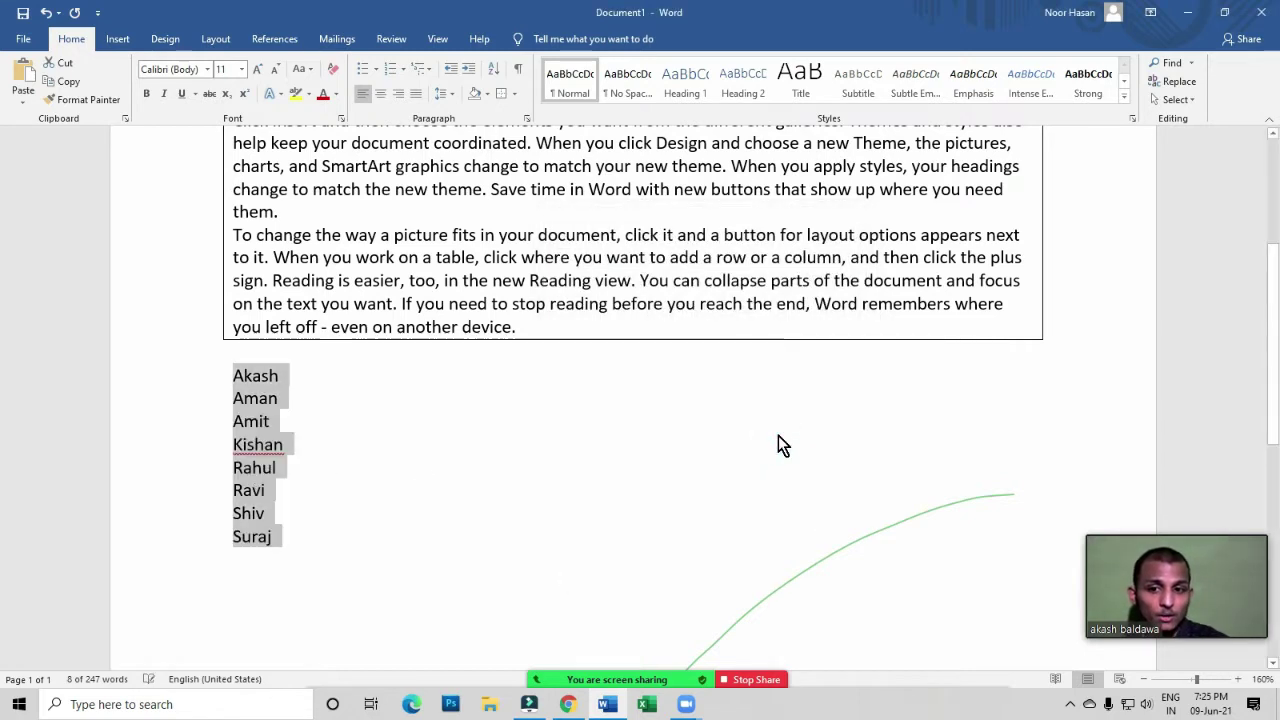
left_click(336, 437)
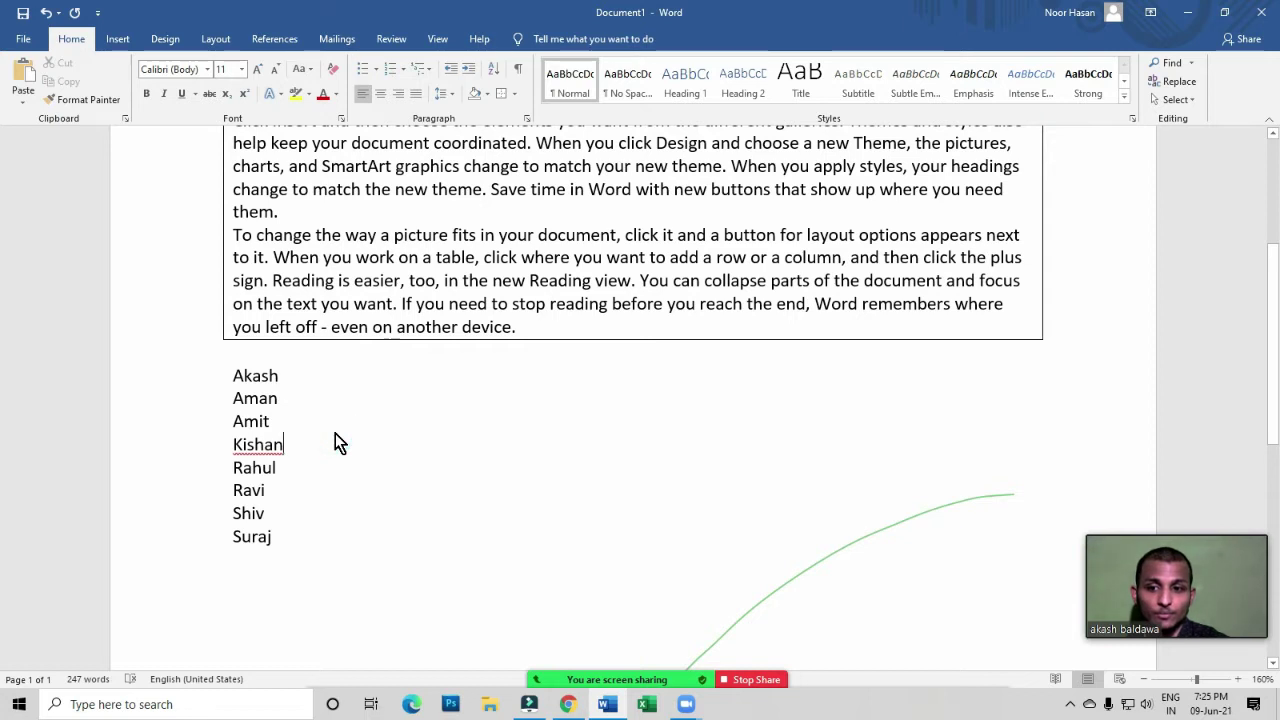
key("ctrl+z")
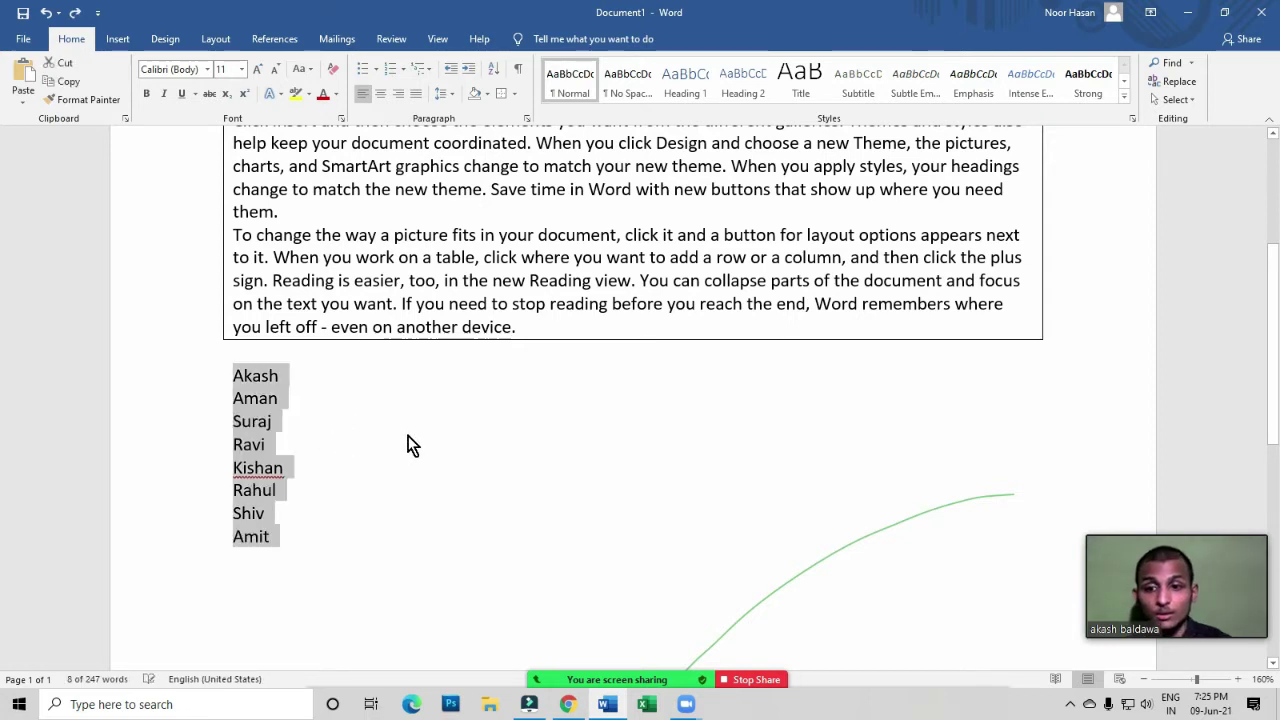
Sort all eight names by paragraphs with type Text in Ascending order, without a header row
left_click(408, 438)
left_click_drag(300, 557, 215, 368)
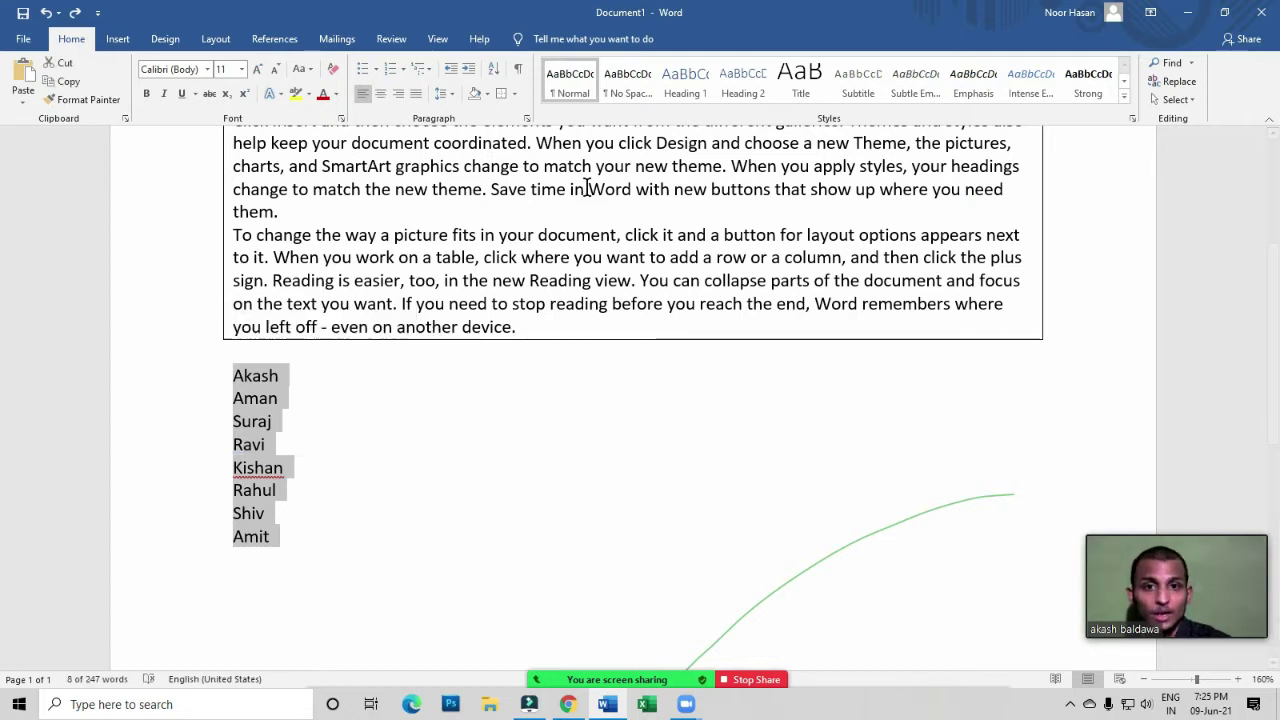
left_click(496, 70)
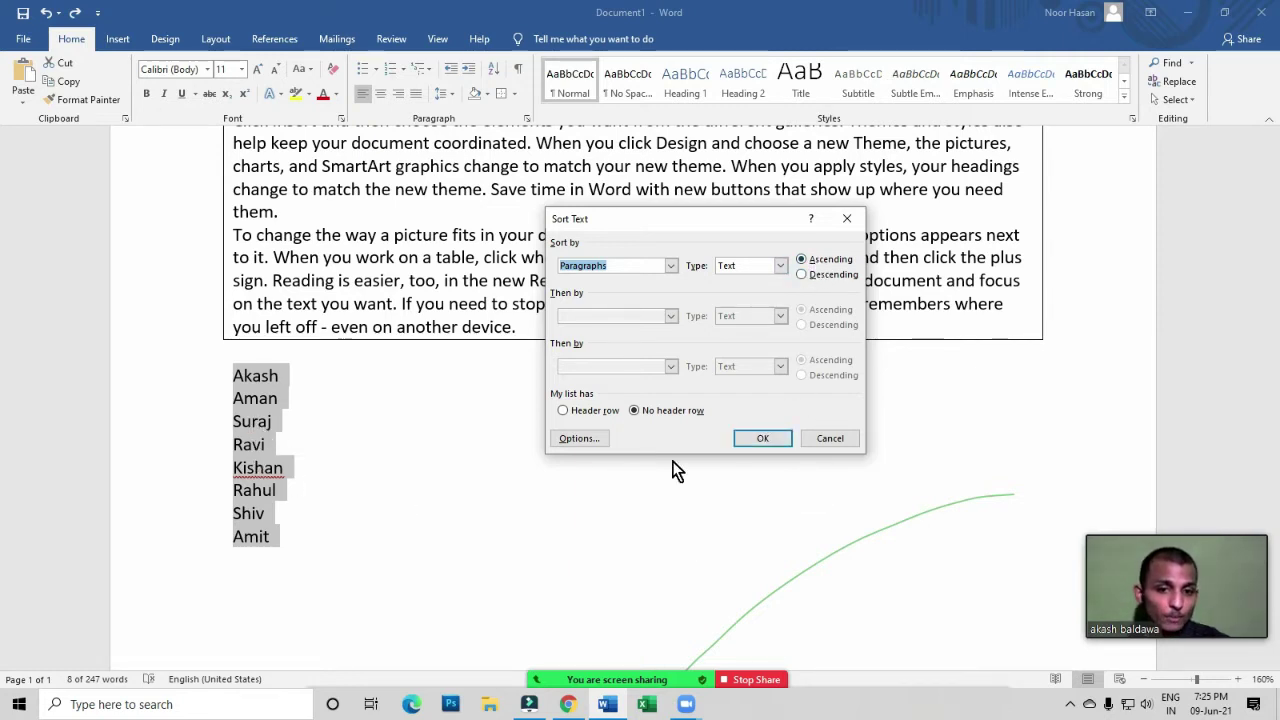
left_click(778, 440)
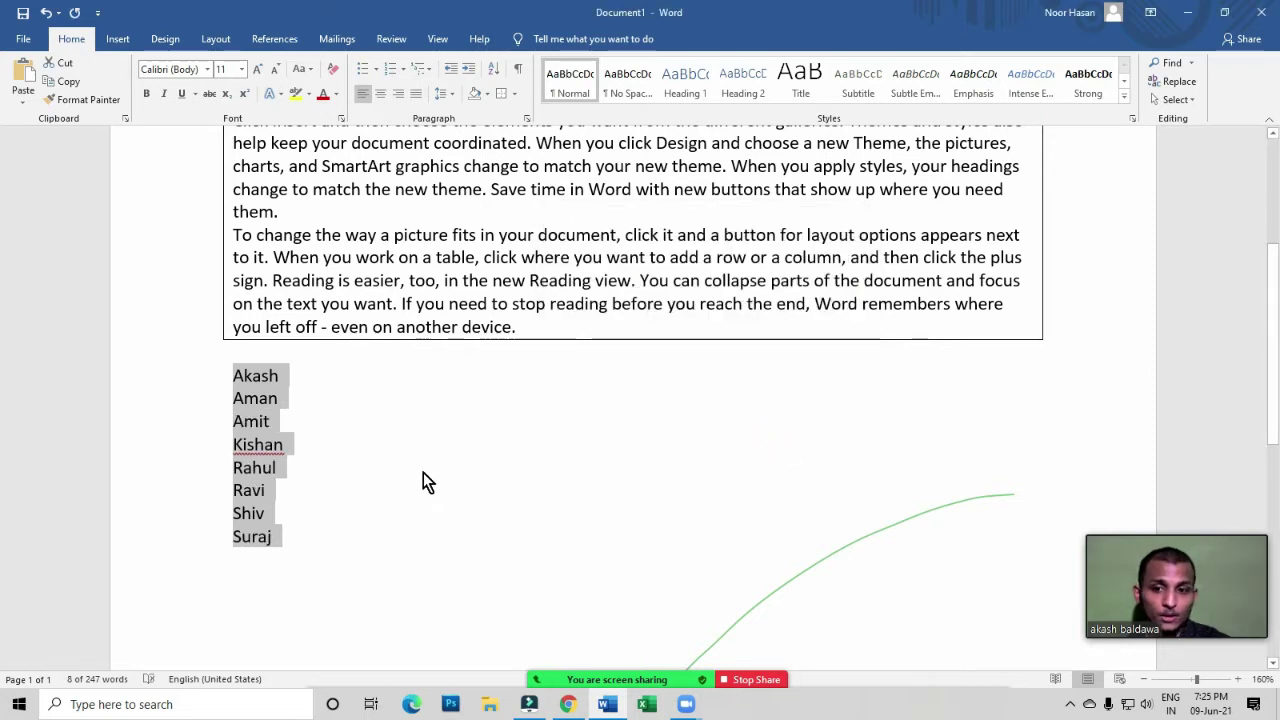
left_click(301, 430)
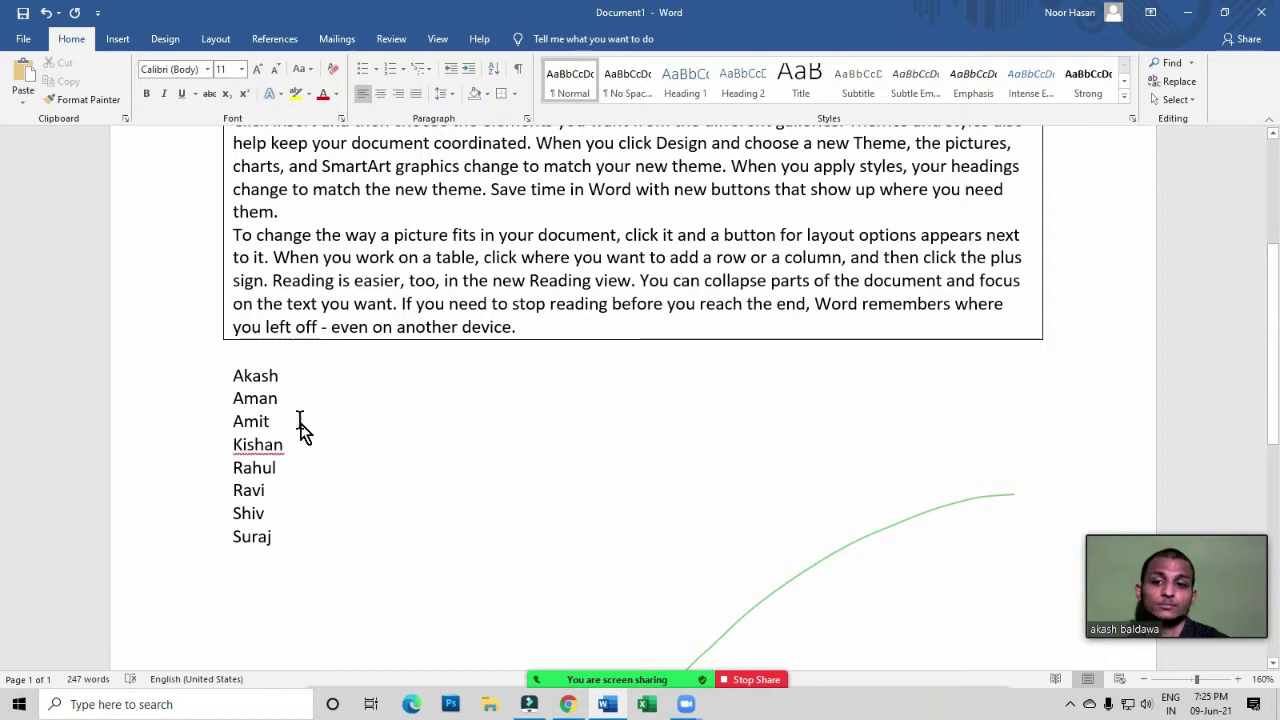
Sort all eight names by paragraphs with type Text in Descending order, without a header row
left_click_drag(231, 377, 276, 425)
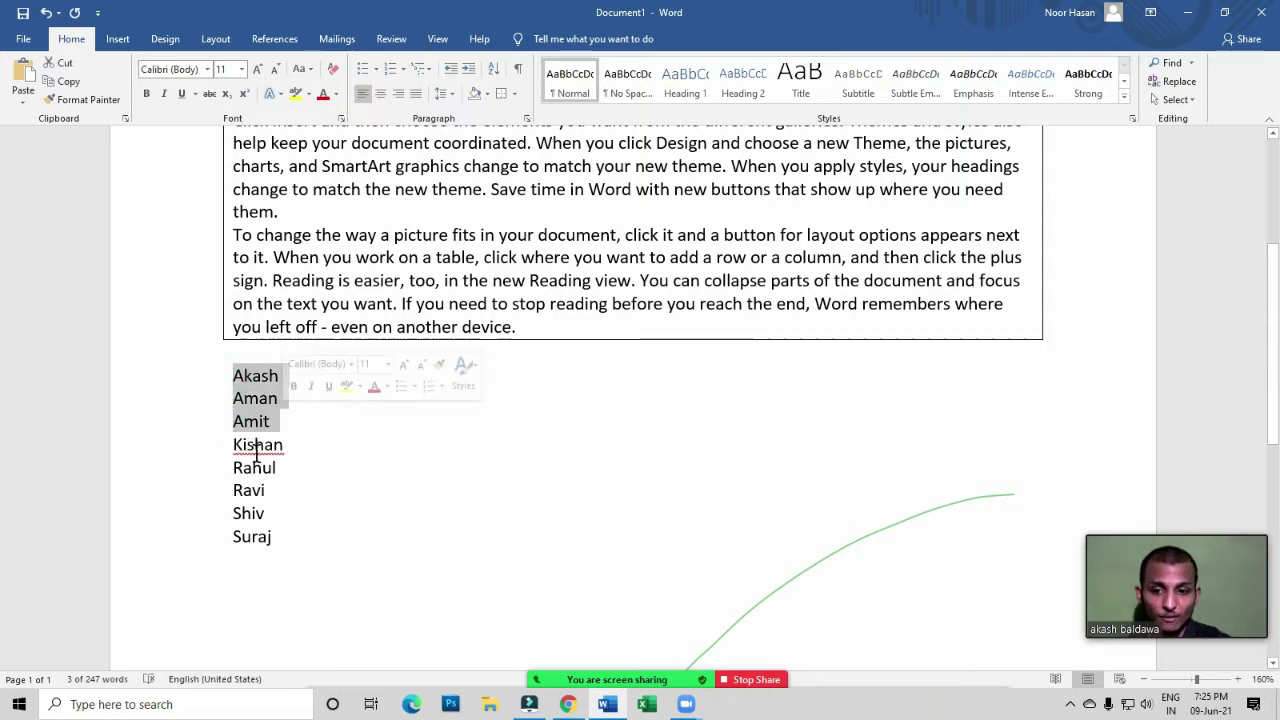
left_click_drag(303, 600, 217, 387)
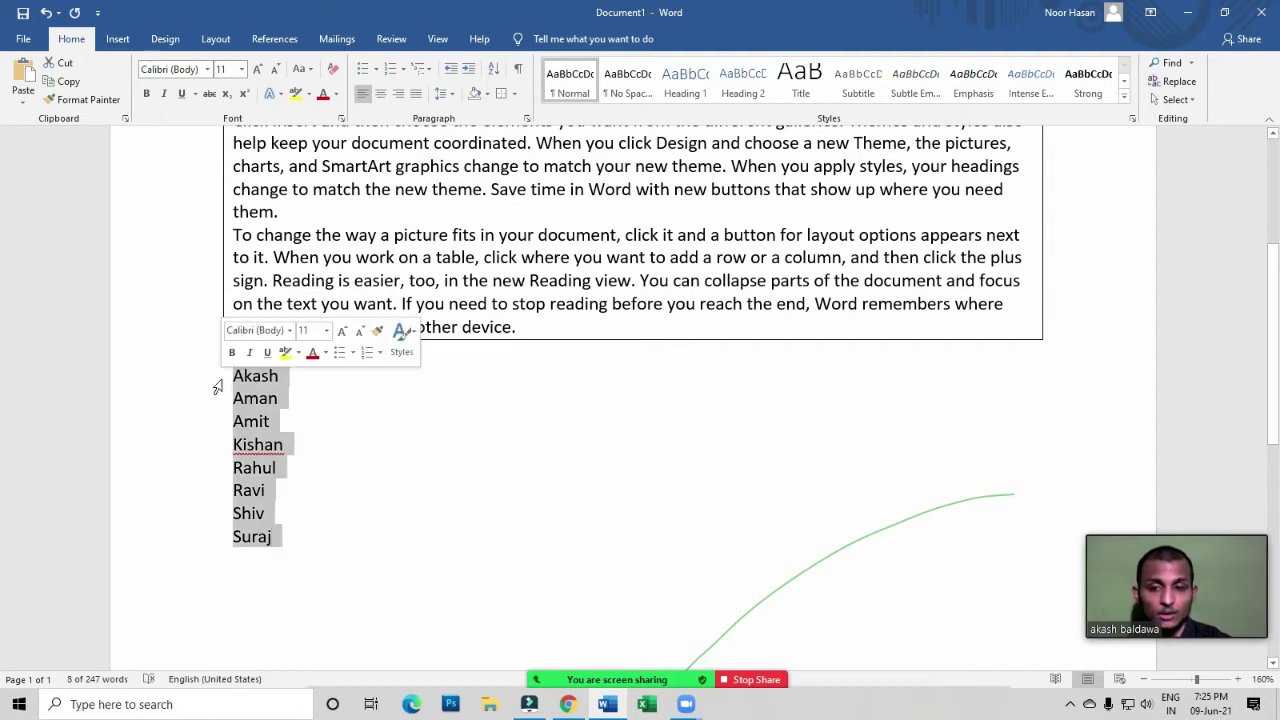
left_click(495, 71)
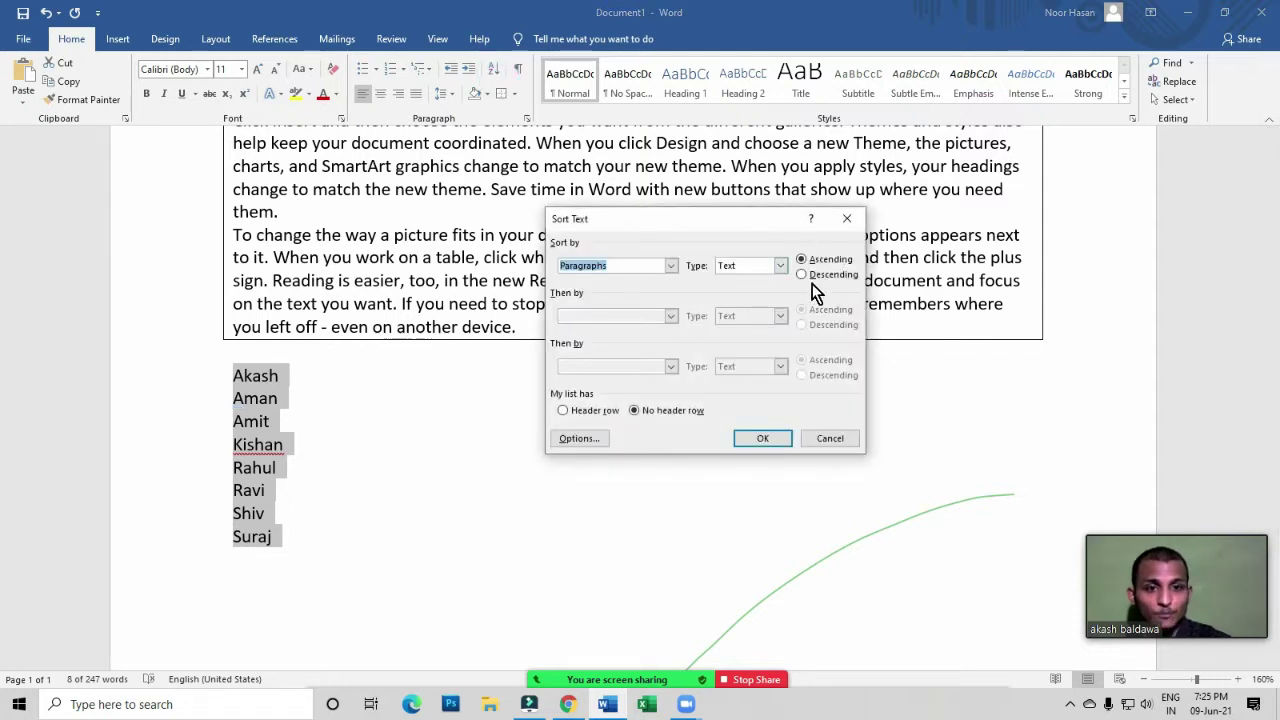
left_click(810, 276)
left_click(754, 441)
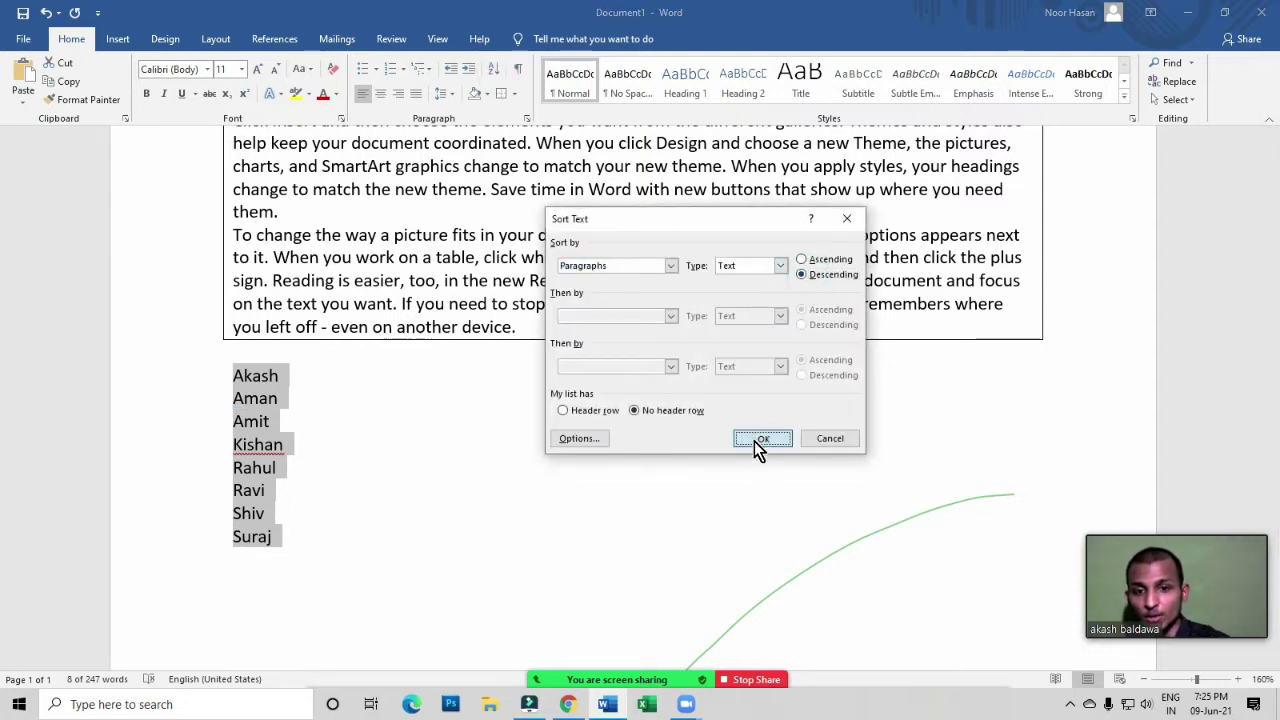
left_click(754, 441)
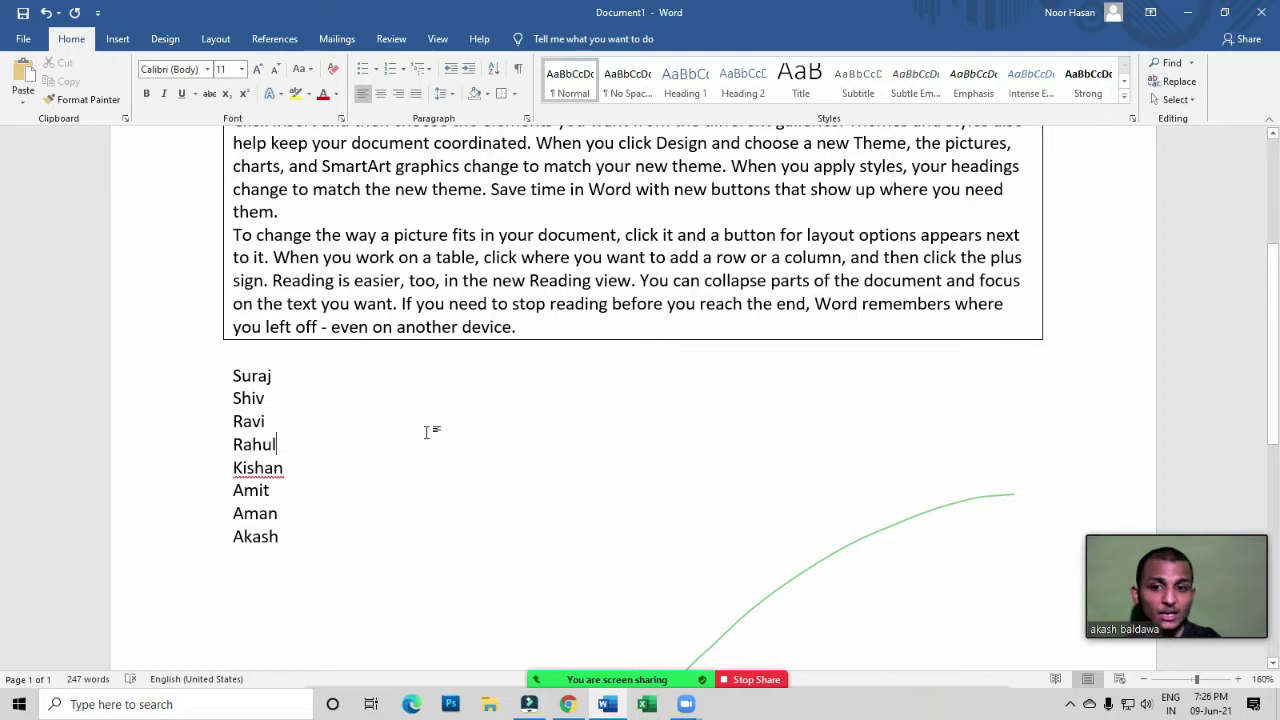
Ignore all spelling flags for the underlined name in the middle of the name list
left_click(259, 471)
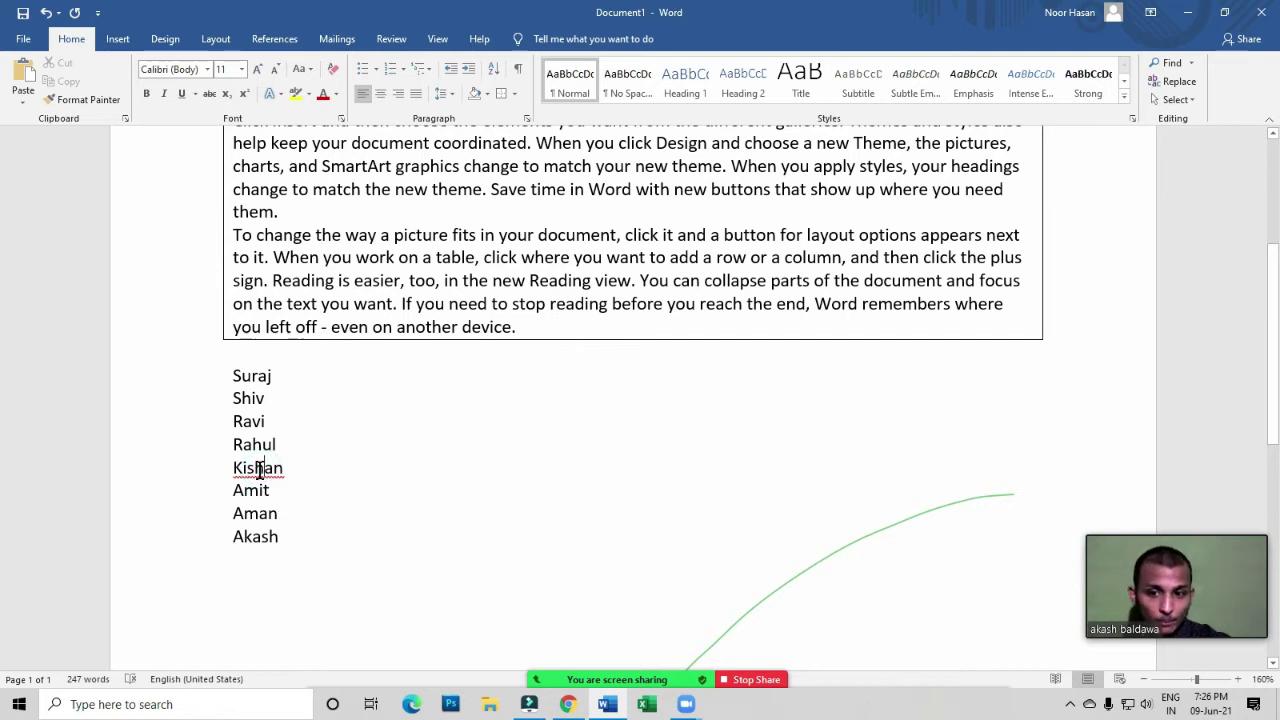
right_click(259, 471)
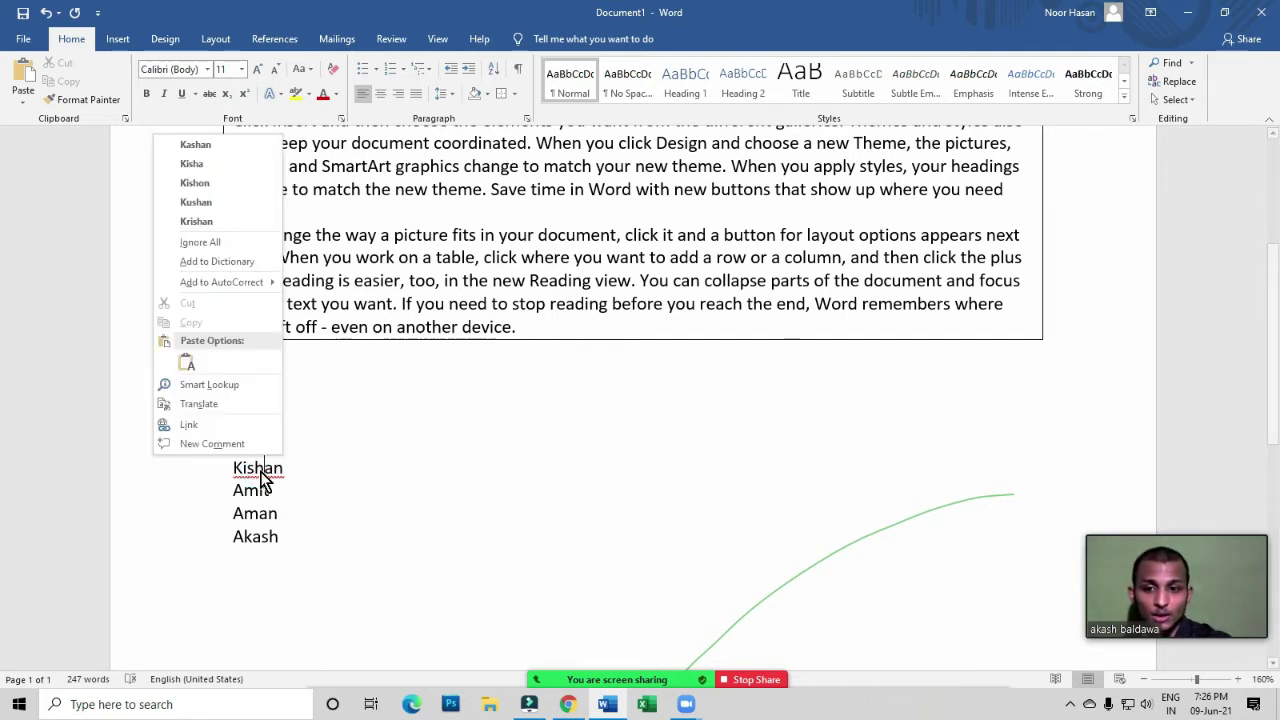
left_click(227, 242)
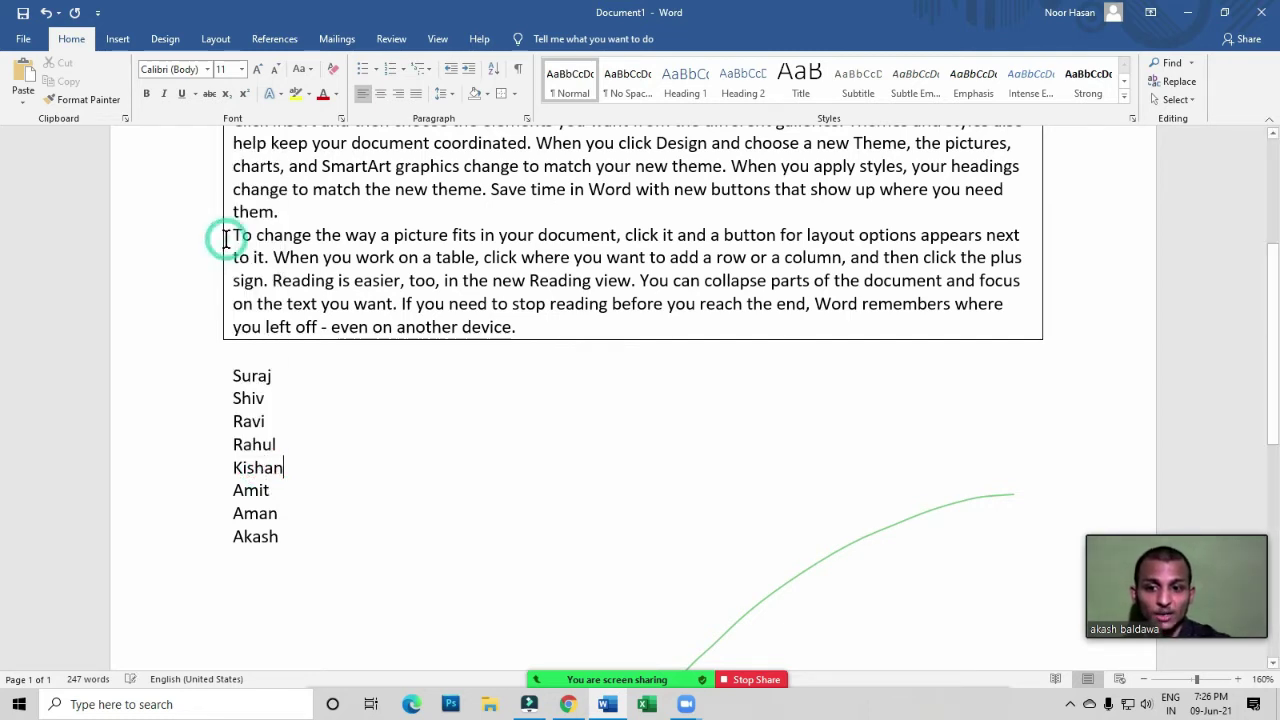
left_click(490, 444)
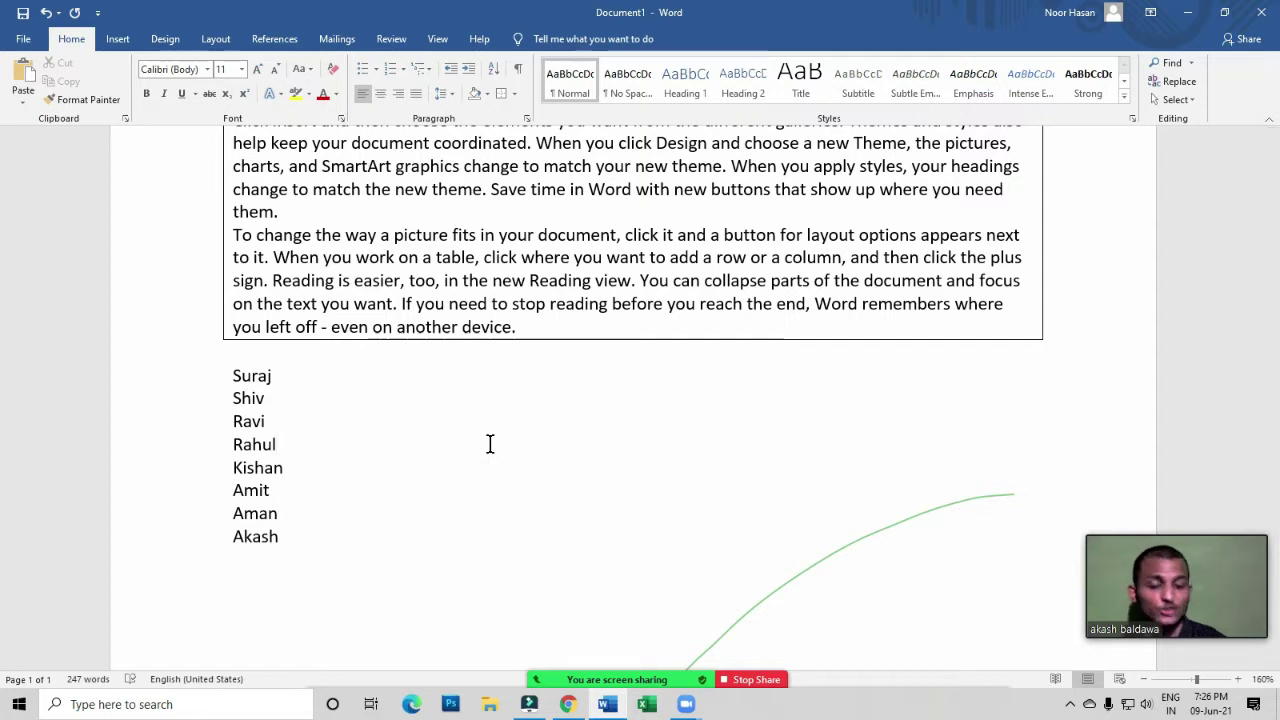
right_click(258, 444)
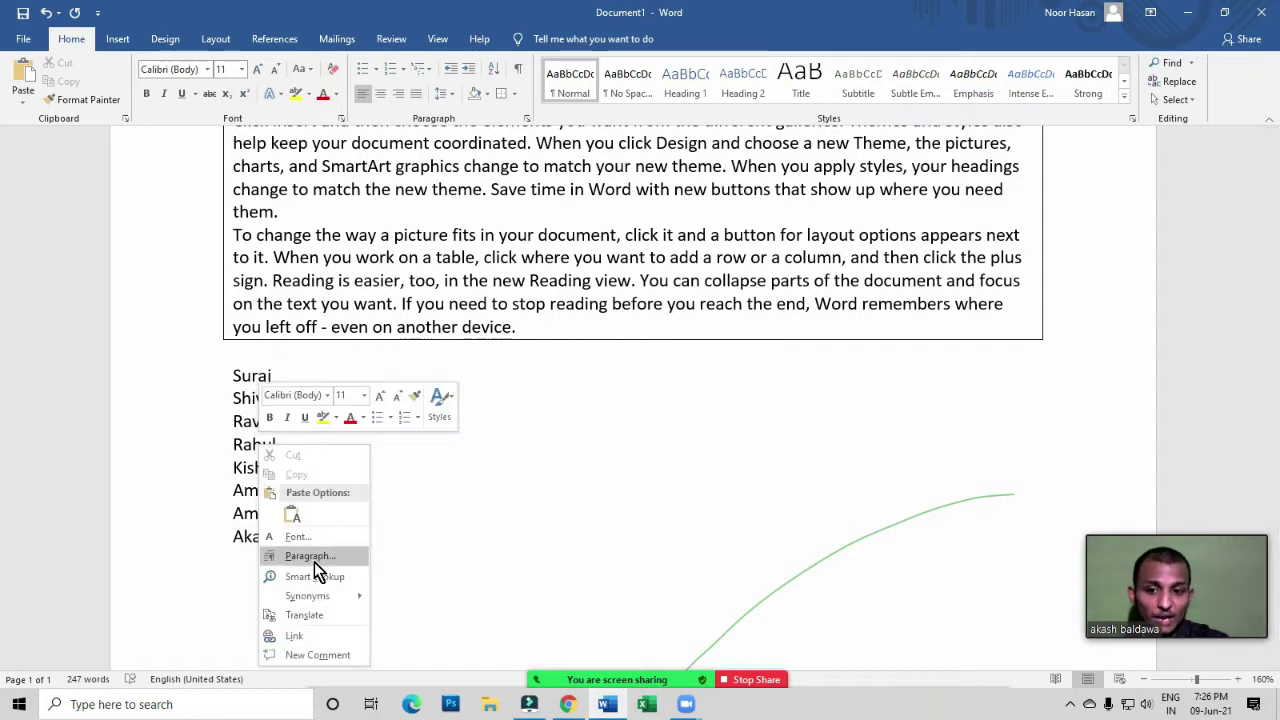
key("Escape")
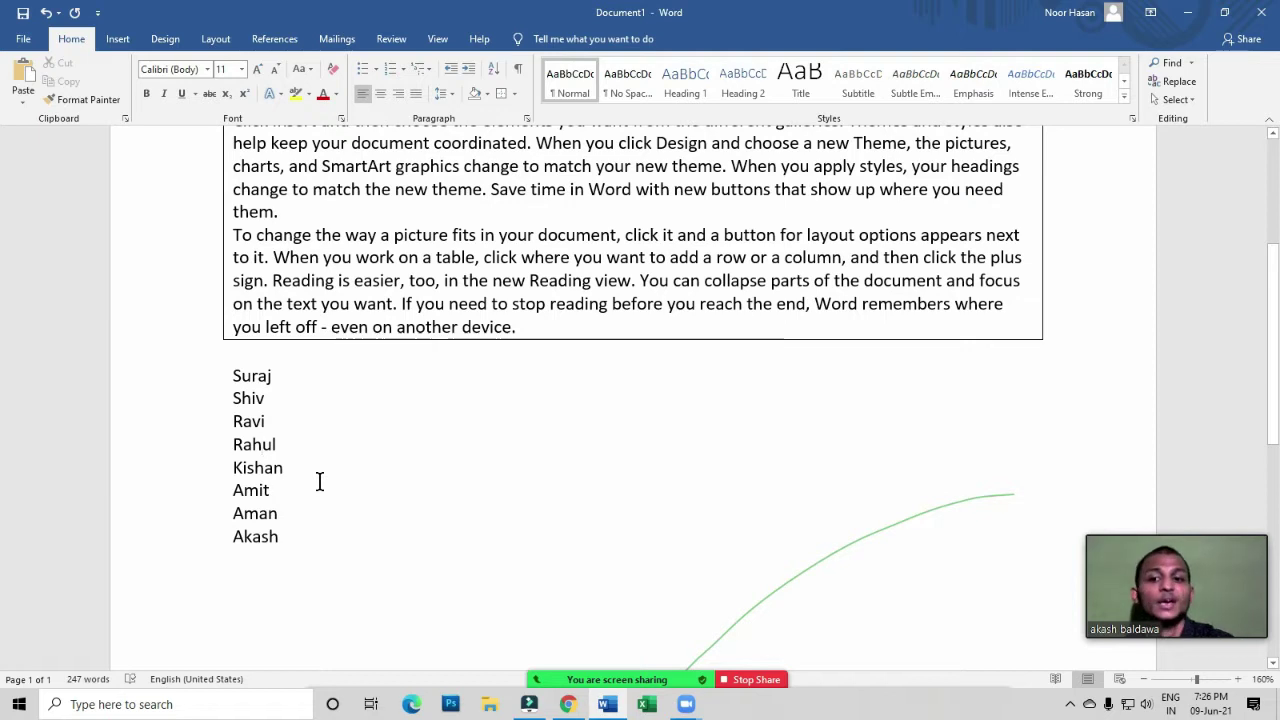
scroll(288, 527, "down", 1)
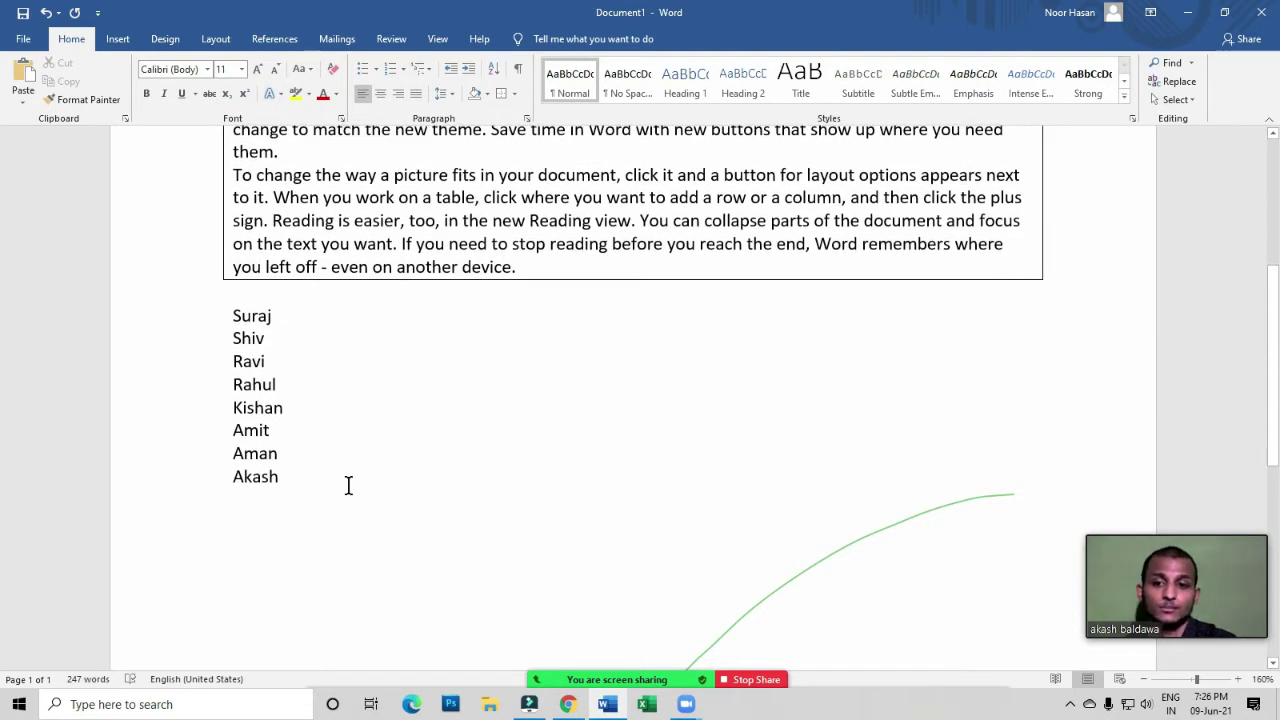
left_click_drag(344, 500, 230, 292)
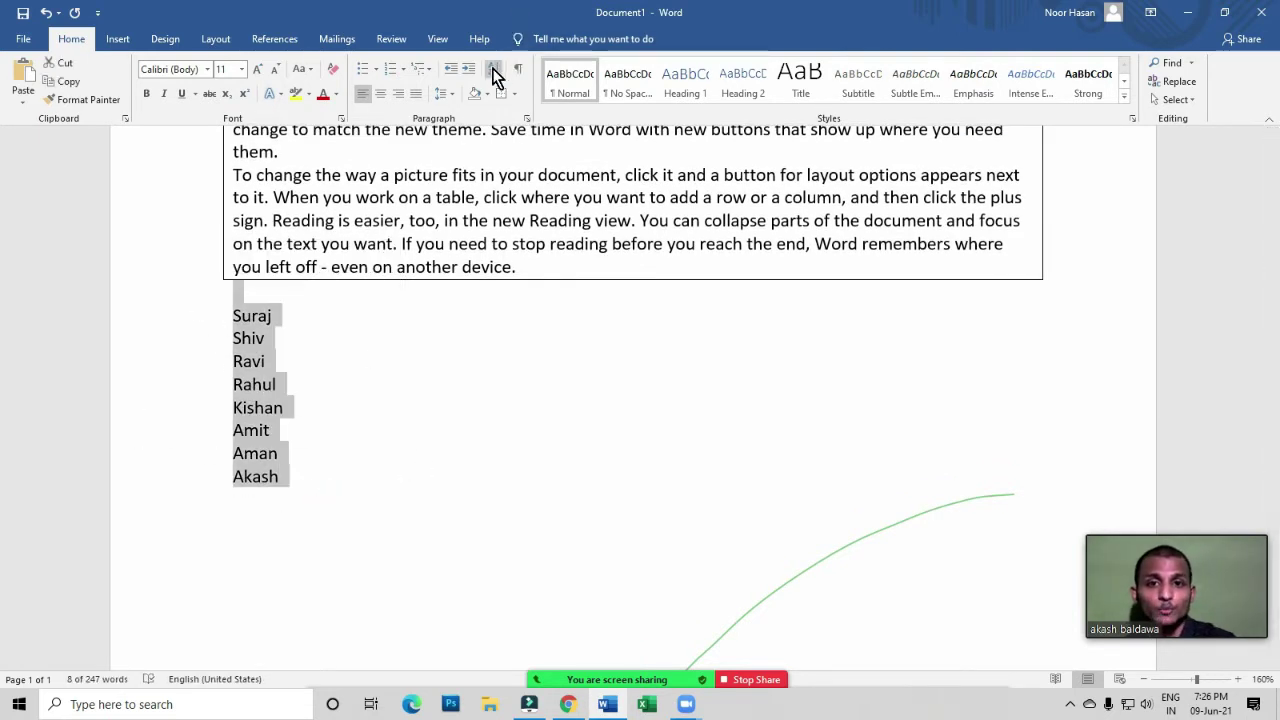
scroll(540, 530, "up", 5)
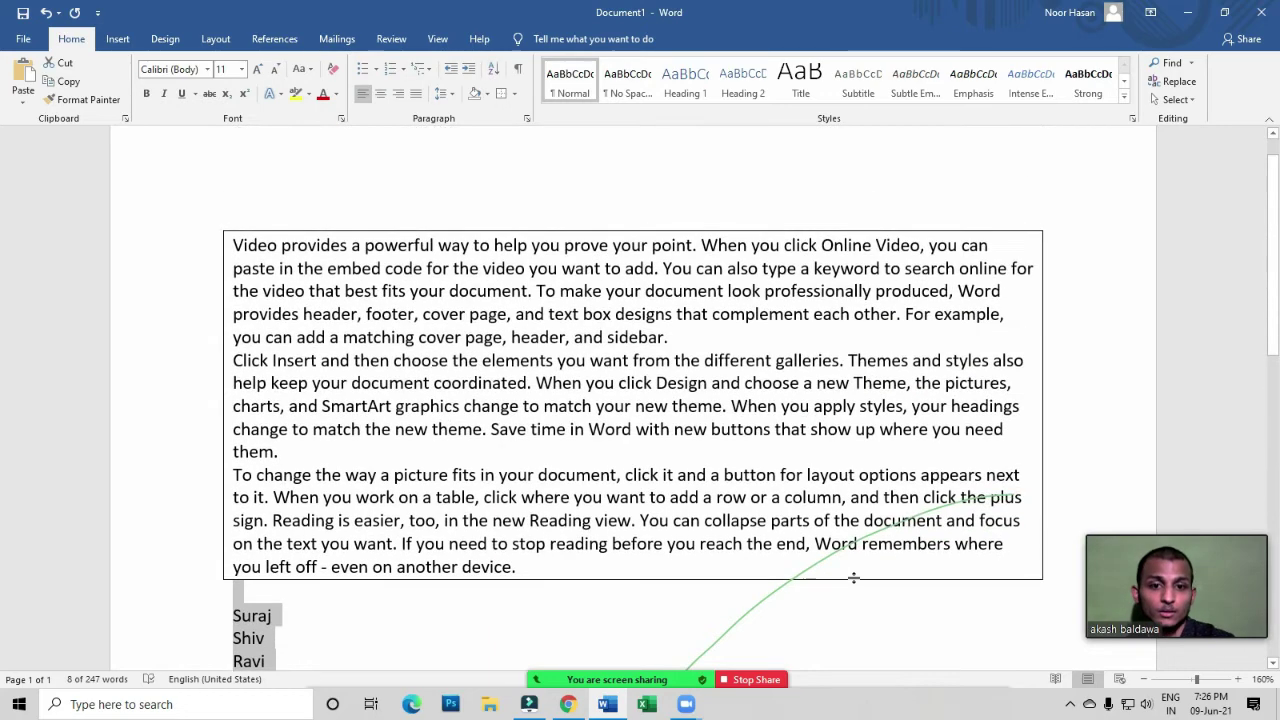
Remove all borders from the three sample paragraphs by applying No Border
left_click_drag(535, 567, 203, 246)
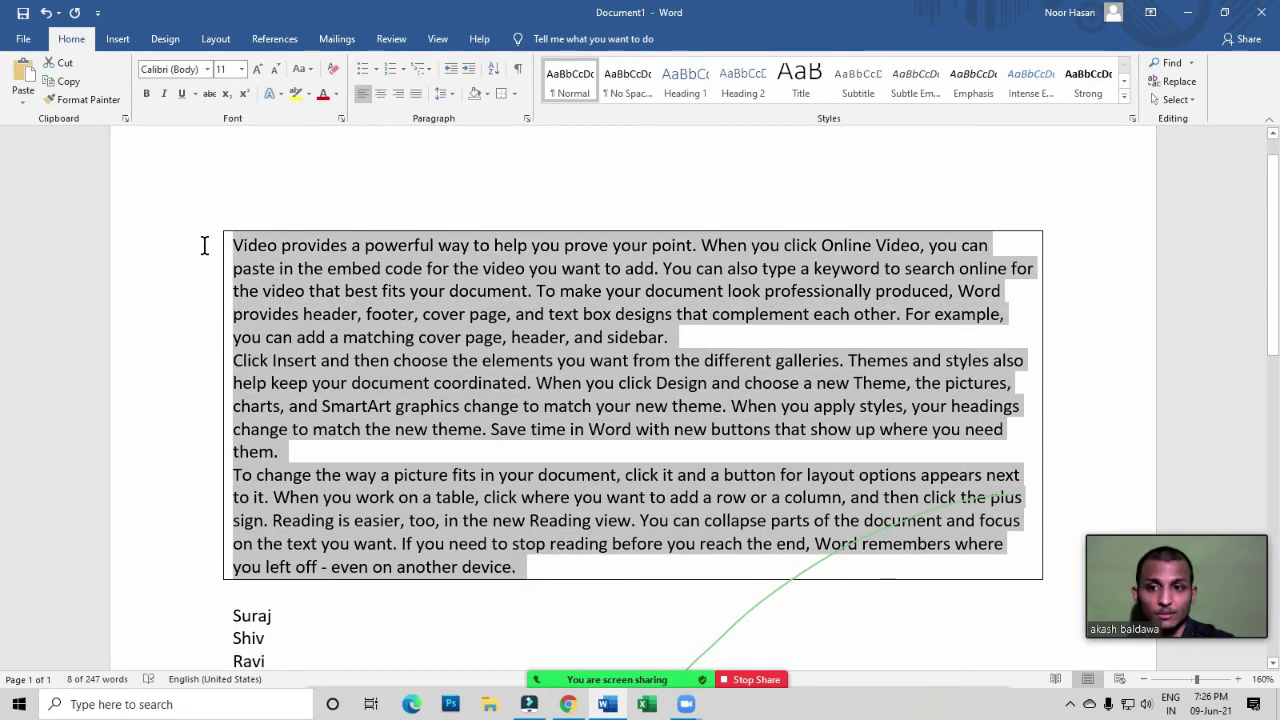
left_click(514, 93)
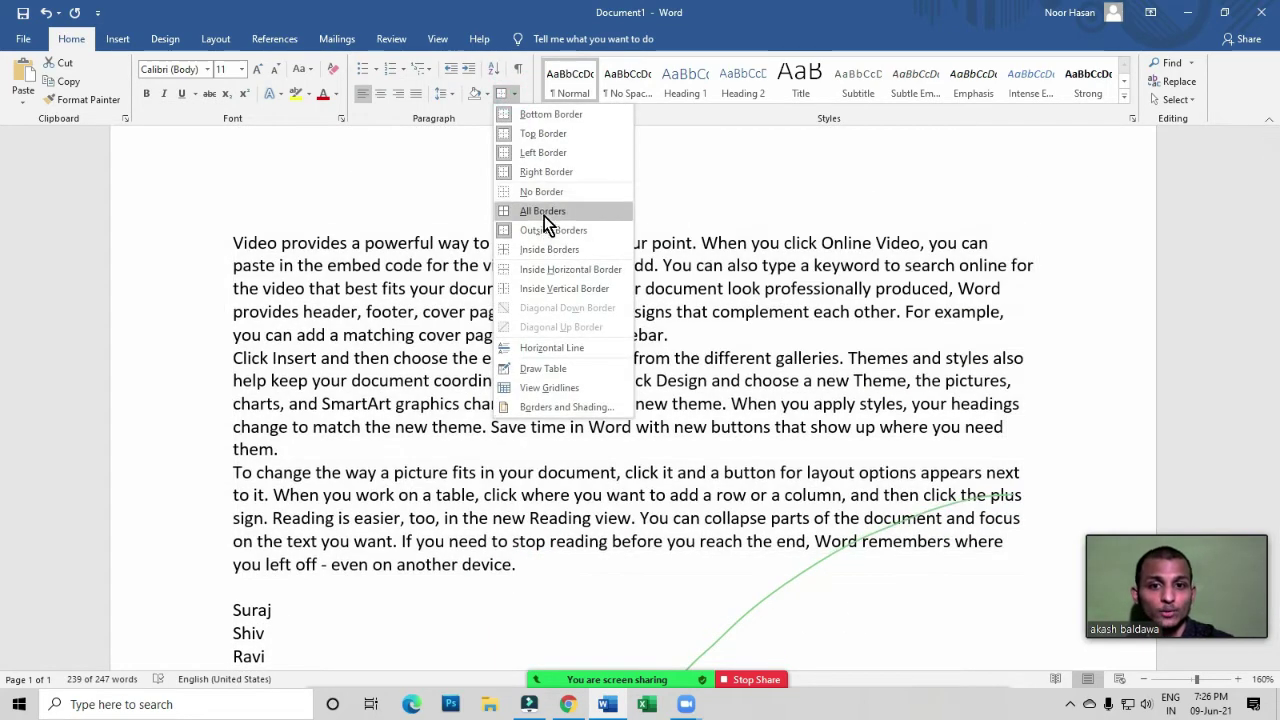
left_click(544, 194)
left_click(584, 177)
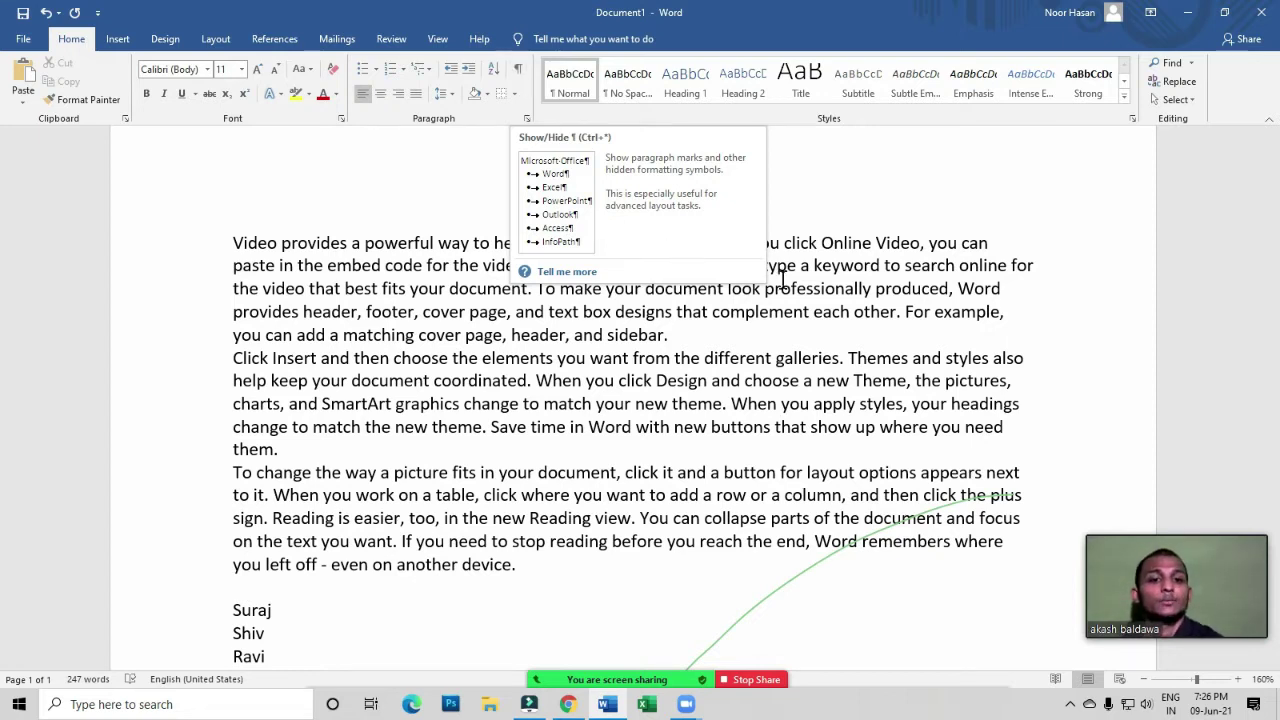
Insert a run of extra spaces before "When you click Online Video" in the first paragraph
left_click(704, 243)
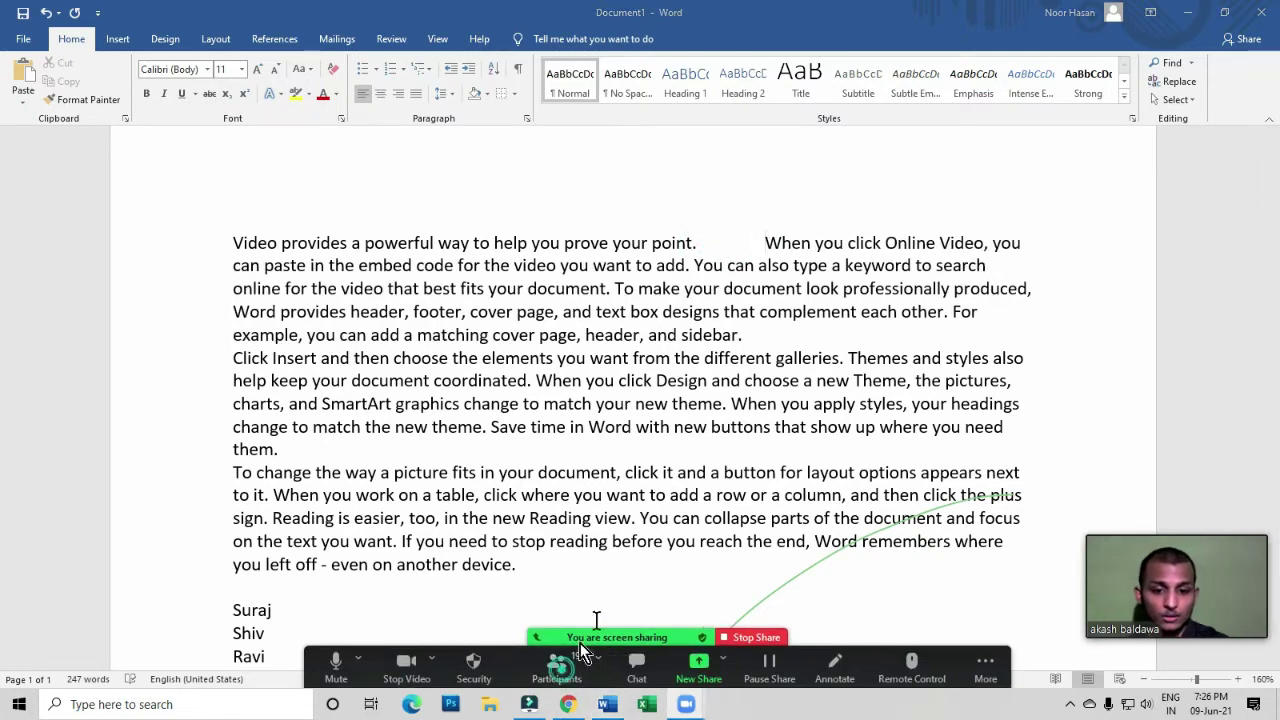
Switch to the Zoom meeting's participants list, mute all participants and minimise the list
left_click(557, 677)
left_click(800, 424)
left_click(676, 390)
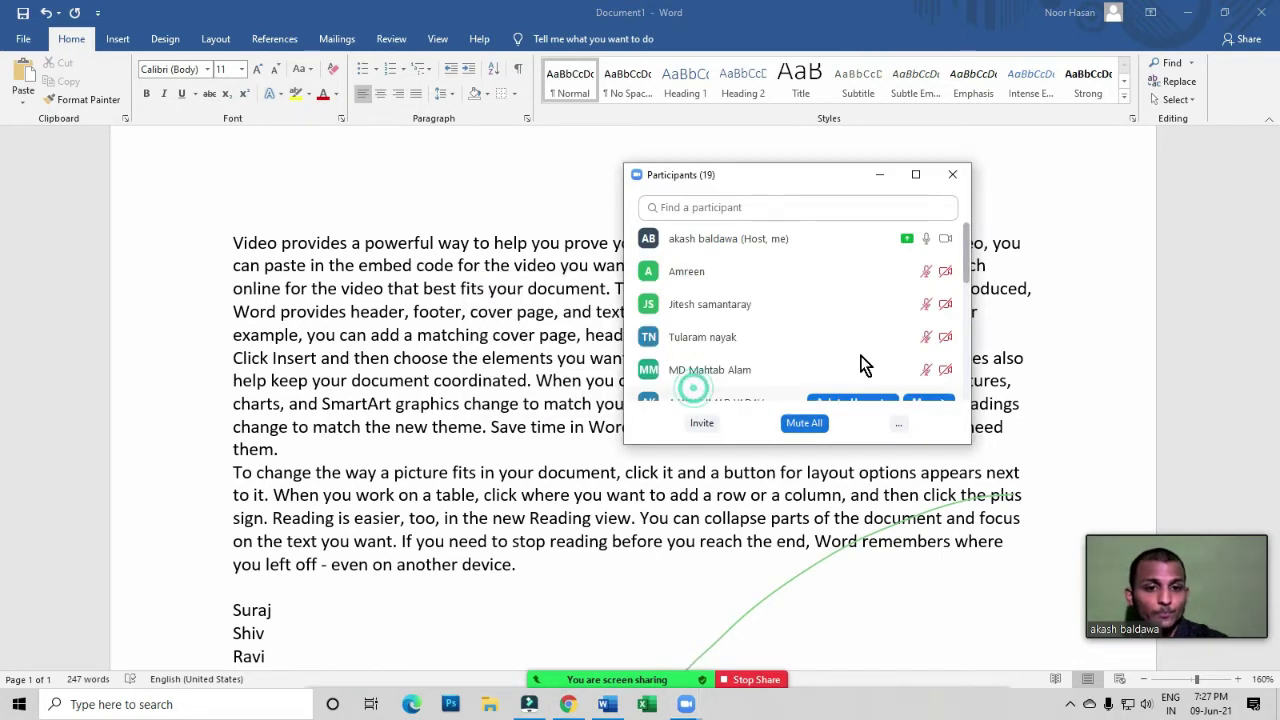
left_click(880, 178)
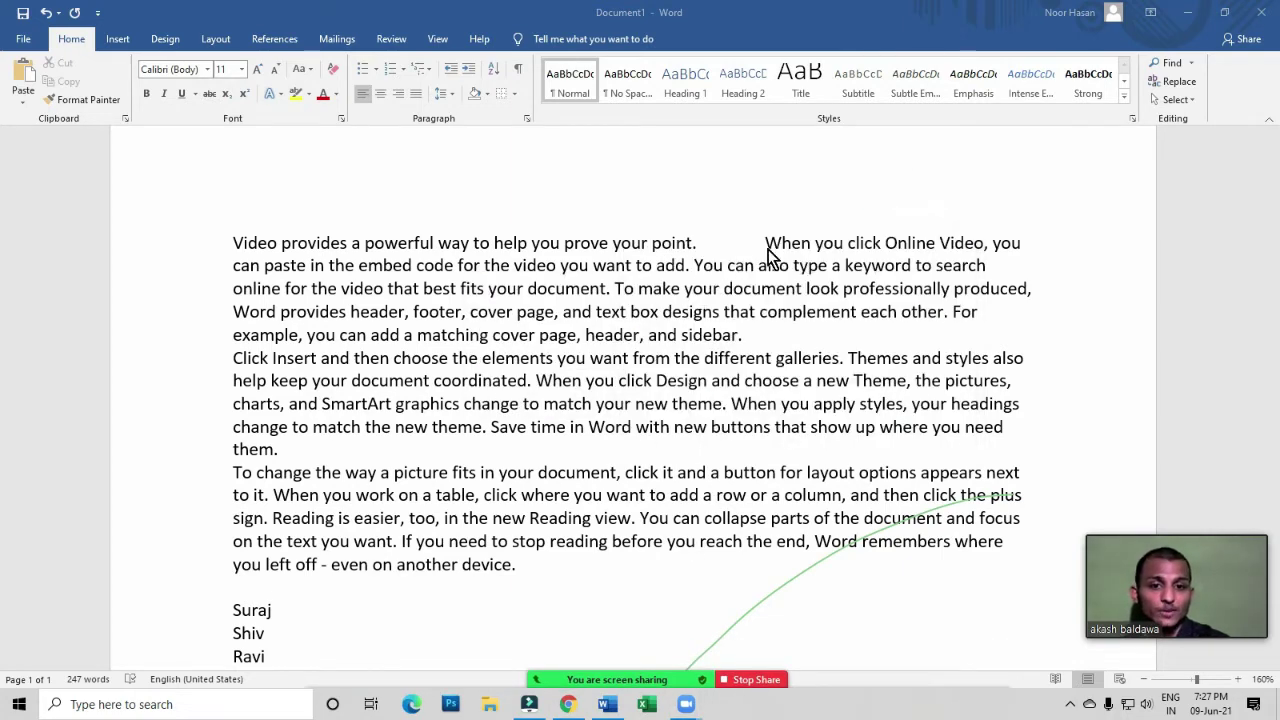
Insert five tabs before "When you click Design" in the second paragraph and a run of blank lines after the third paragraph
left_click(536, 382)
left_click(536, 382)
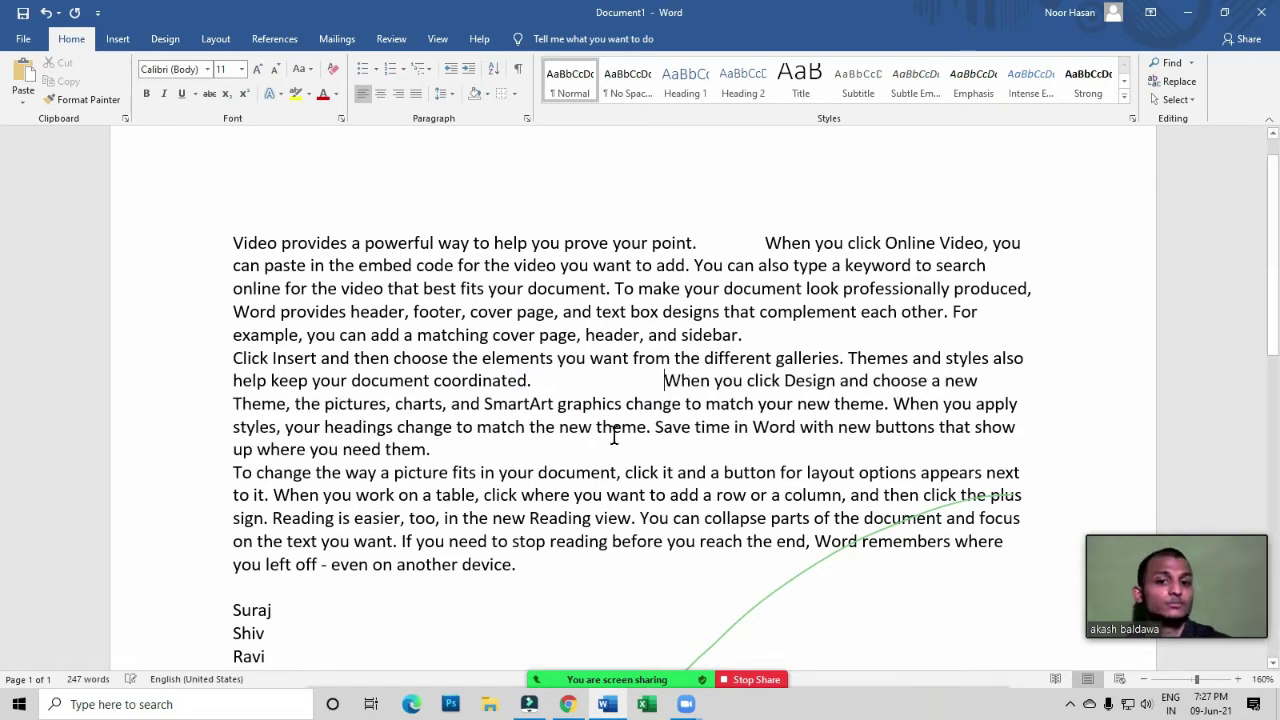
left_click(540, 567)
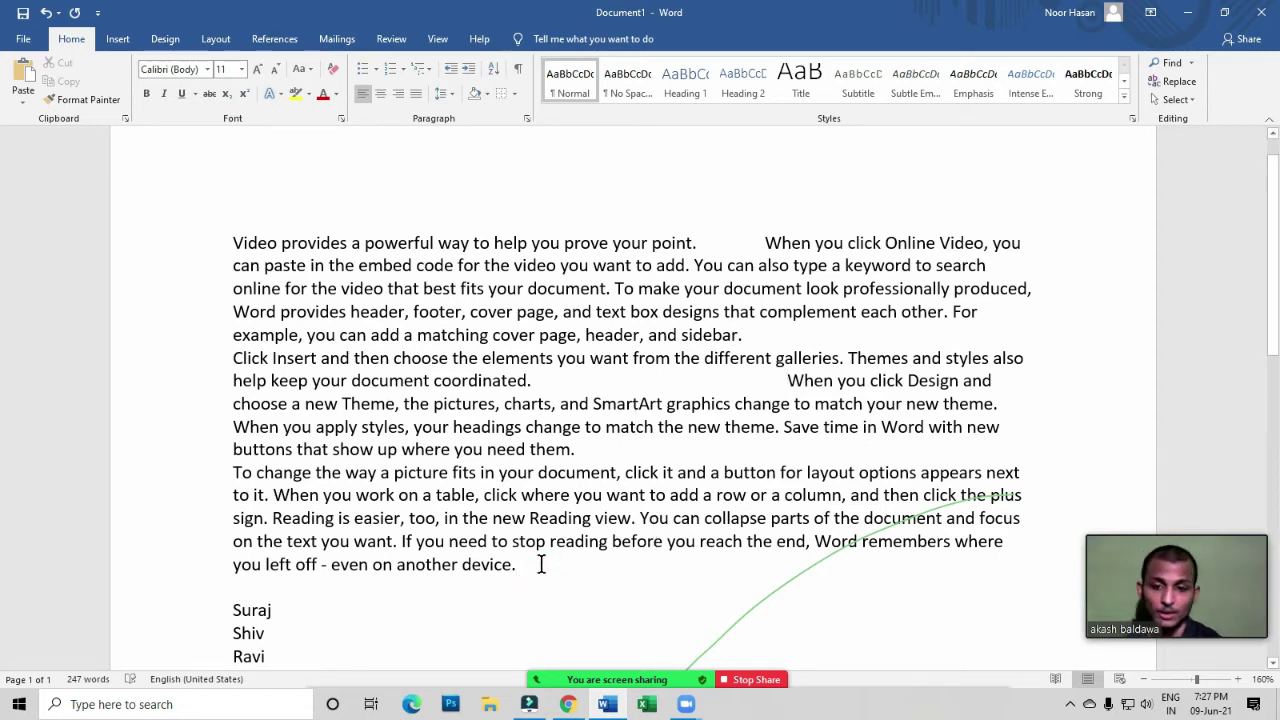
key("Return")
key("Return")
key("Return")
key("Return")
key("Return")
key("Return")
key("Return")
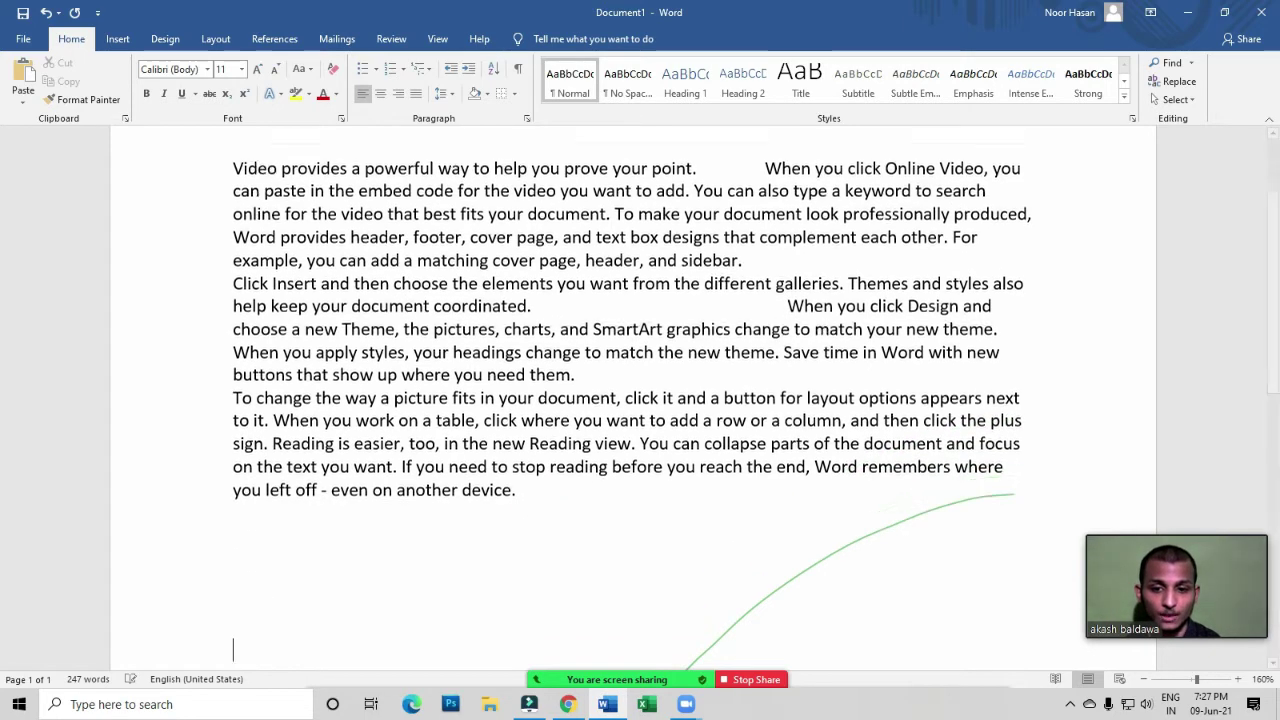
Show paragraph marks and other hidden formatting symbols throughout the document
scroll(508, 488, "down", 3)
scroll(508, 488, "up", 5)
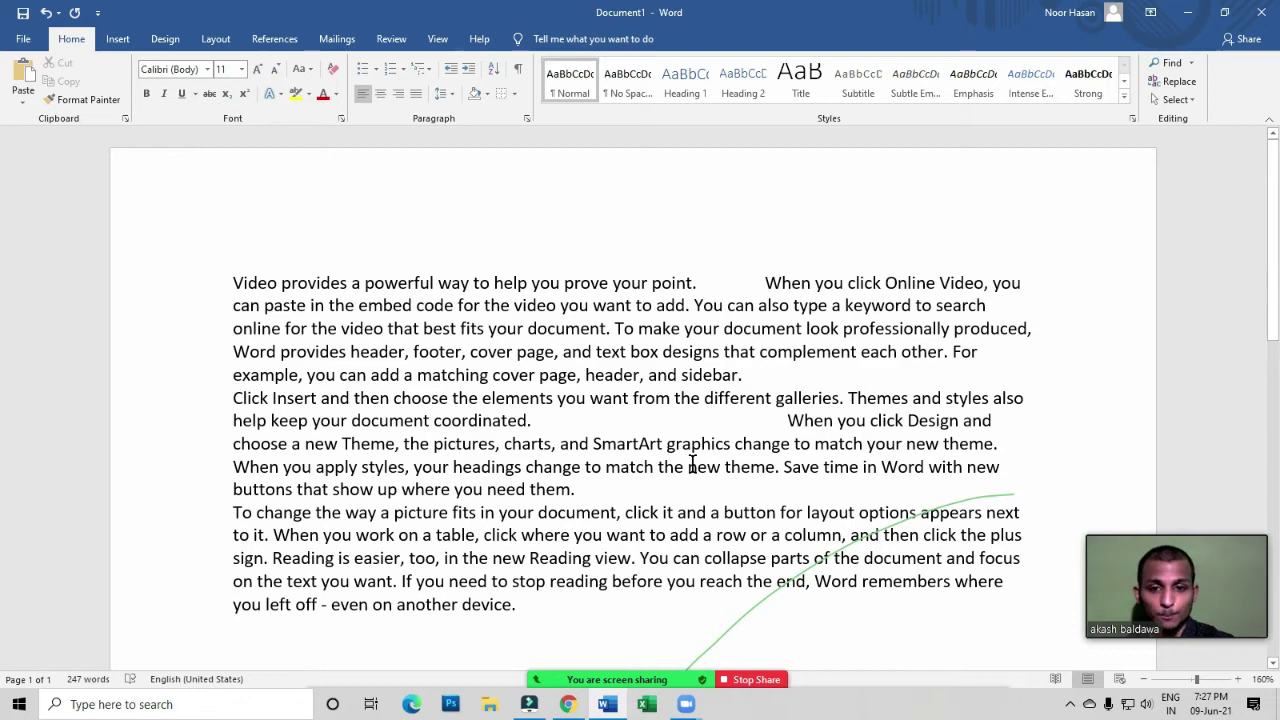
scroll(690, 463, "down", 3)
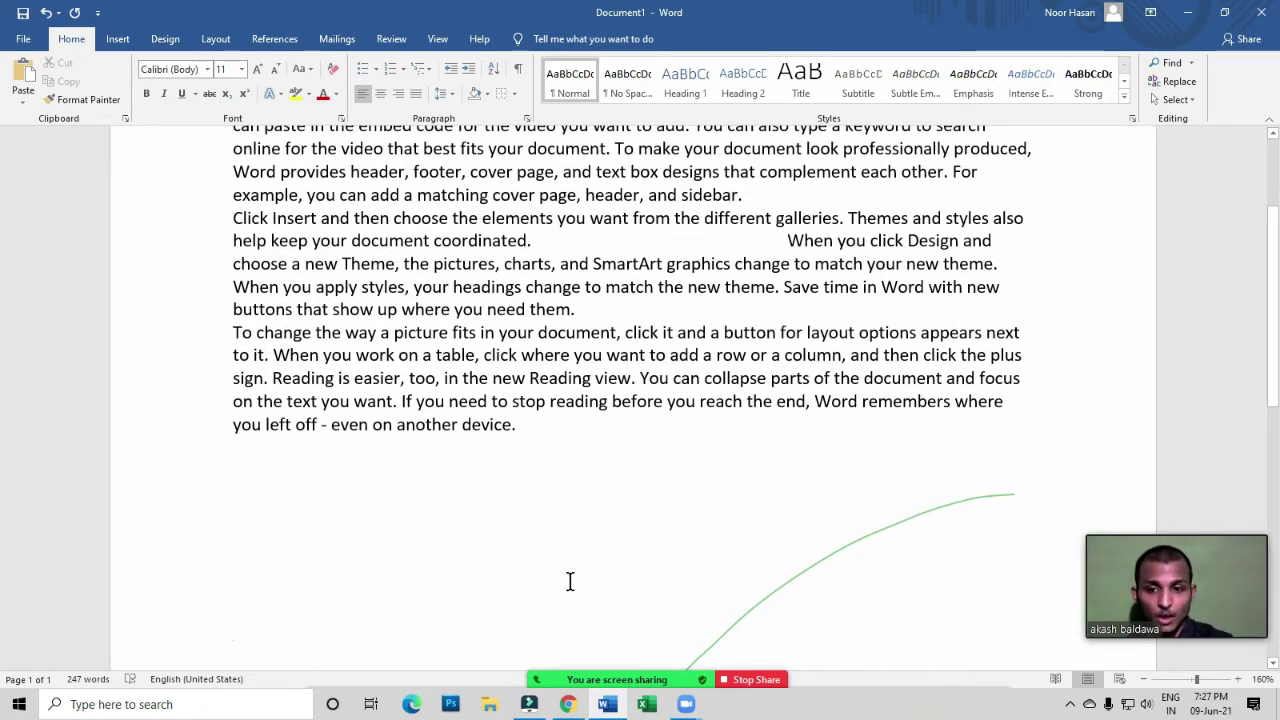
left_click(521, 72)
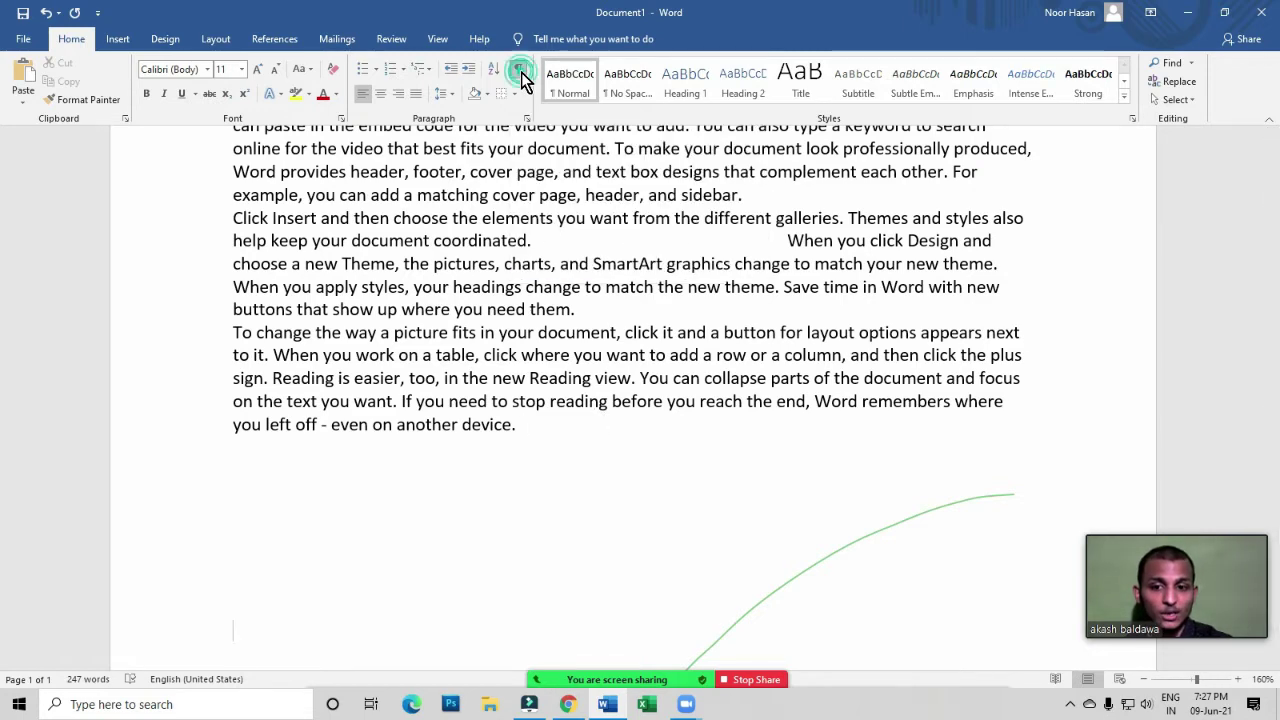
Examine the space dots, tab arrows and paragraph marks in the sample paragraphs and the blank lines above the name list
scroll(712, 400, "up", 3)
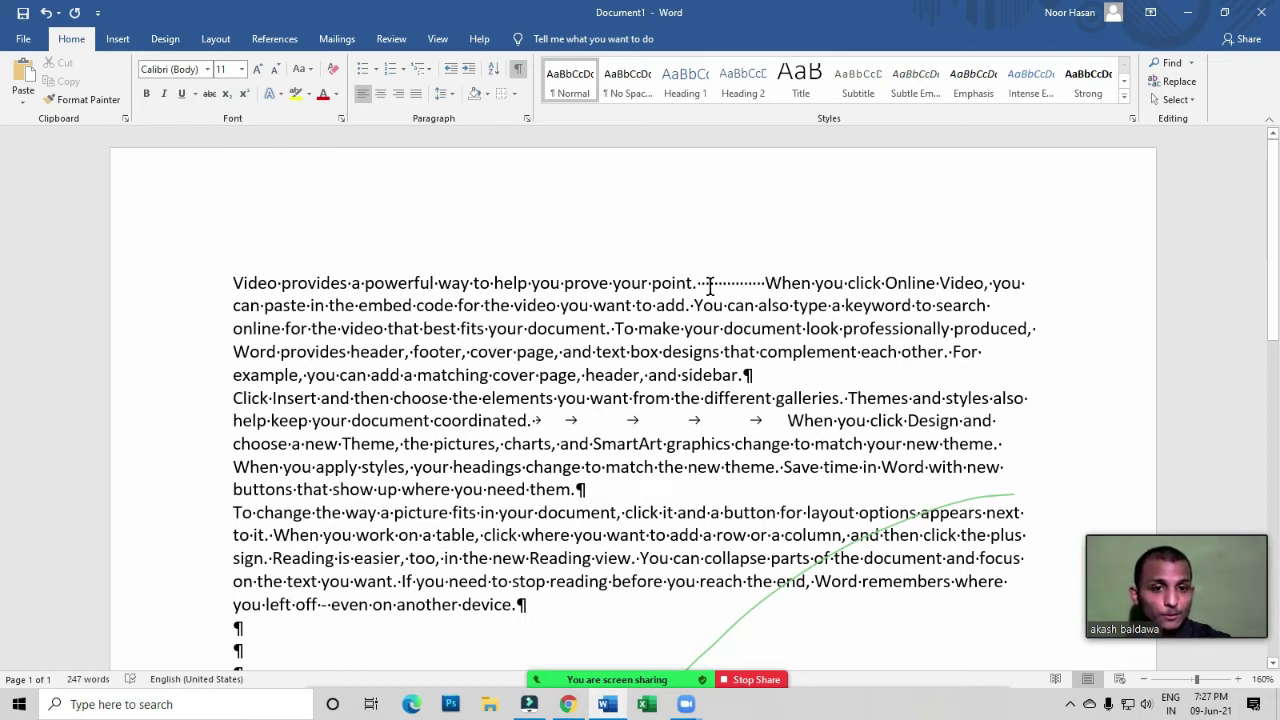
left_click_drag(701, 283, 765, 284)
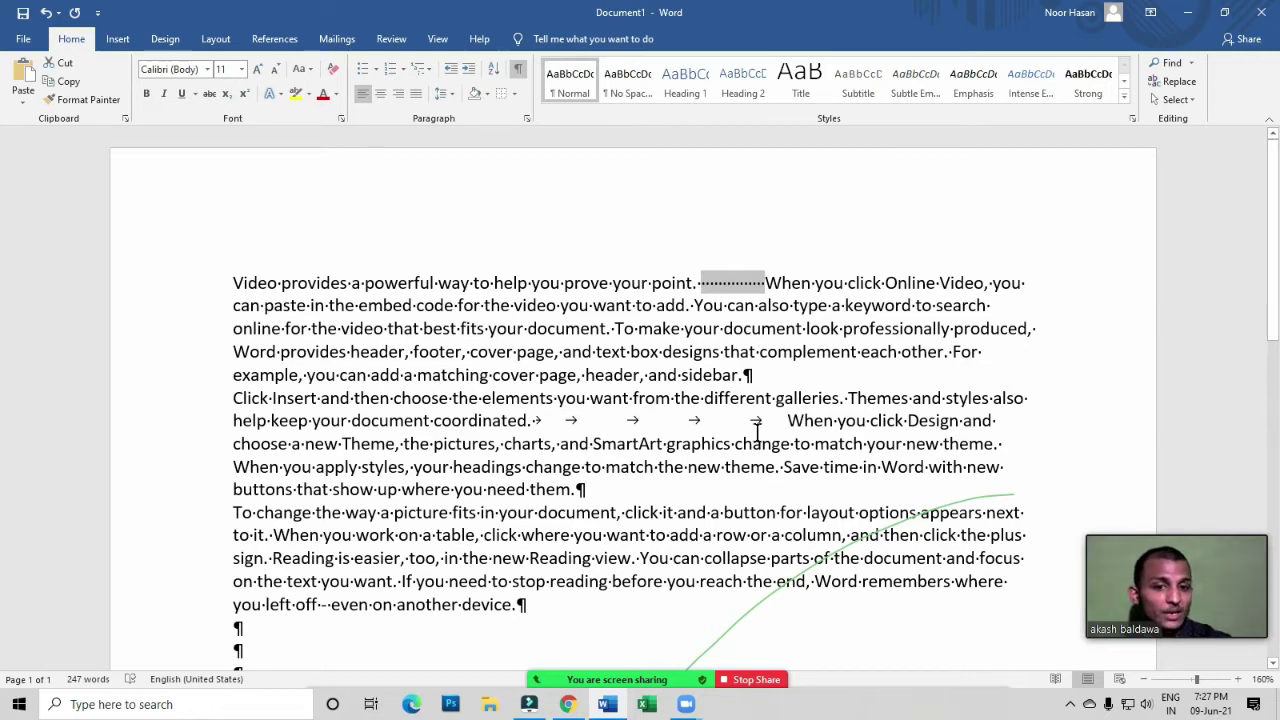
scroll(714, 443, "down", 1)
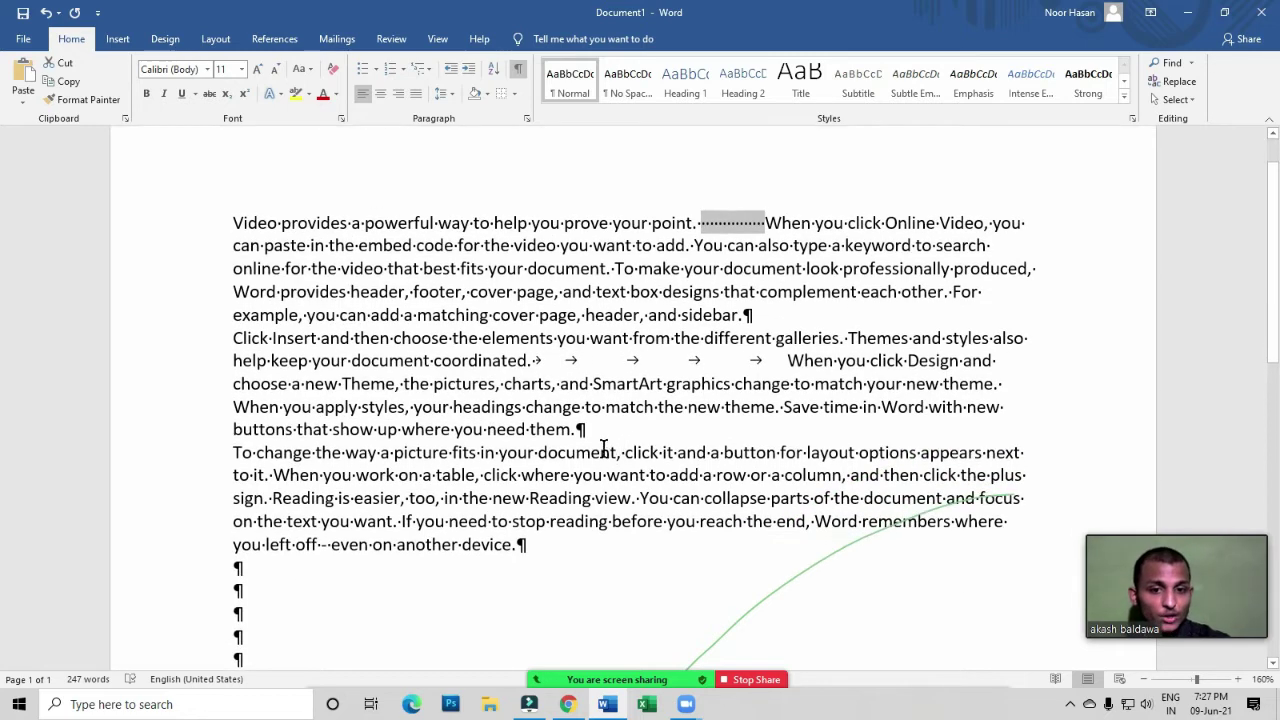
left_click(590, 438)
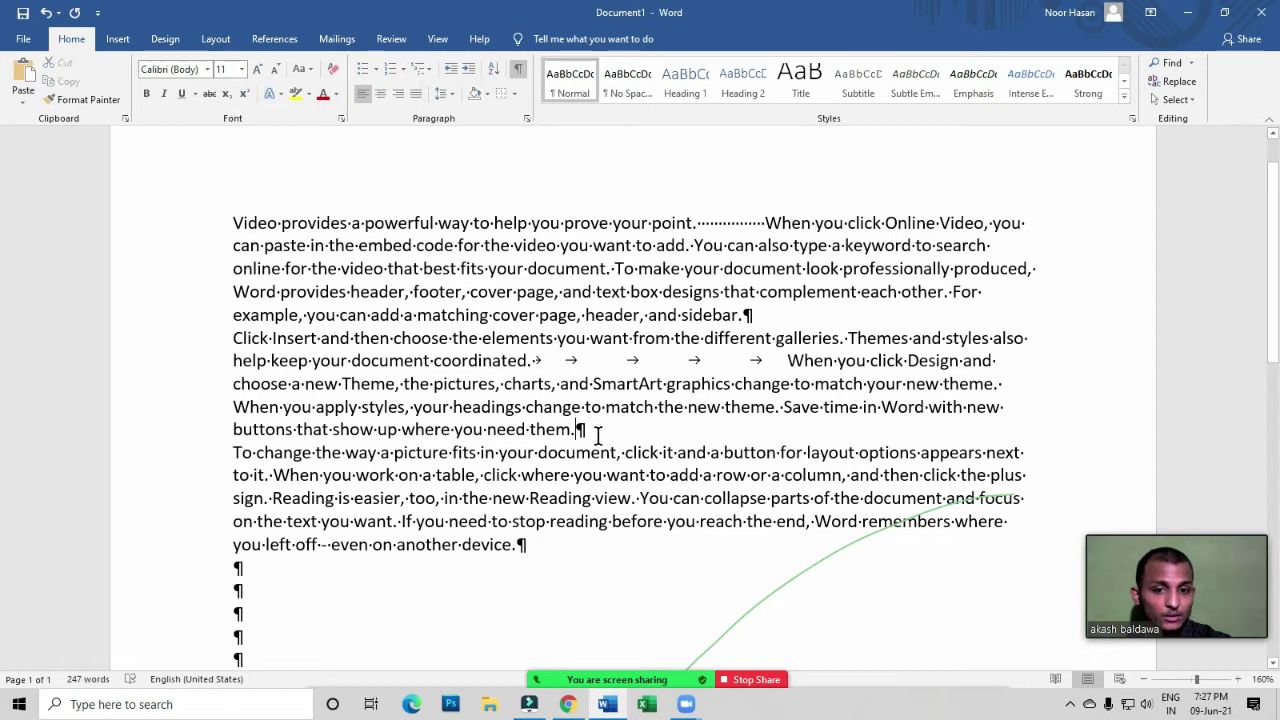
left_click(587, 438)
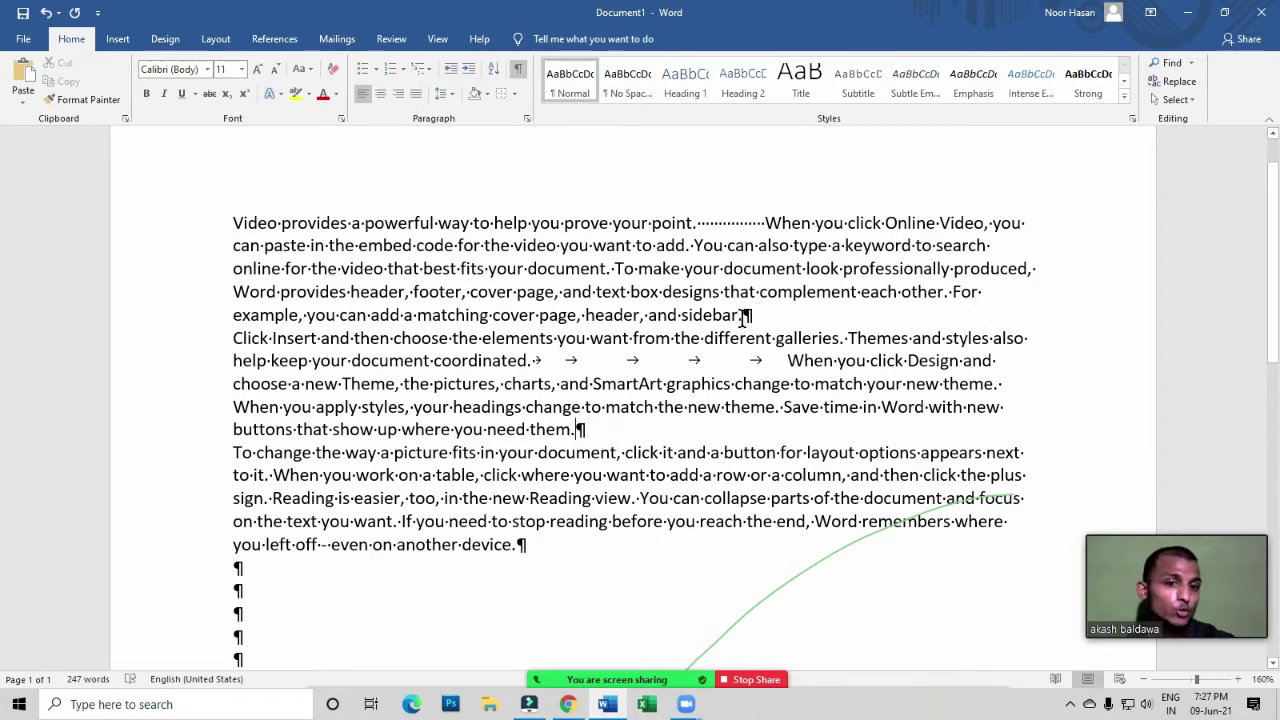
left_click(743, 317)
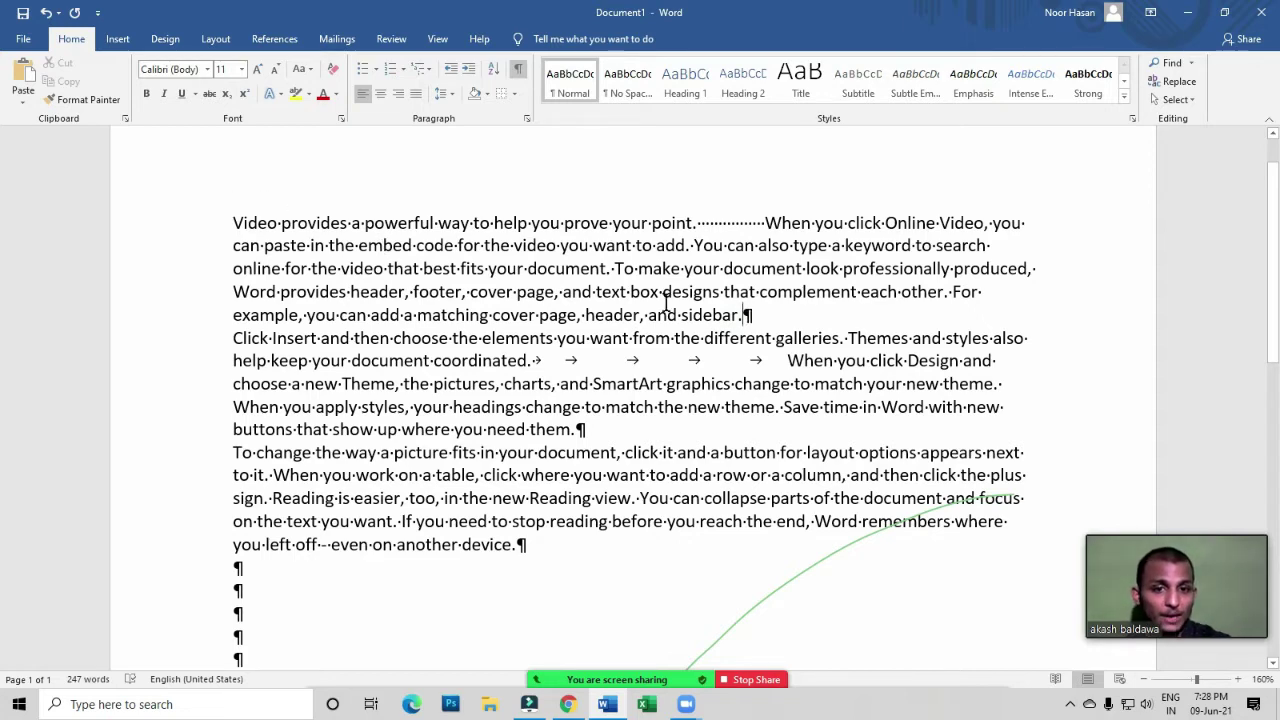
scroll(746, 363, "down", 4)
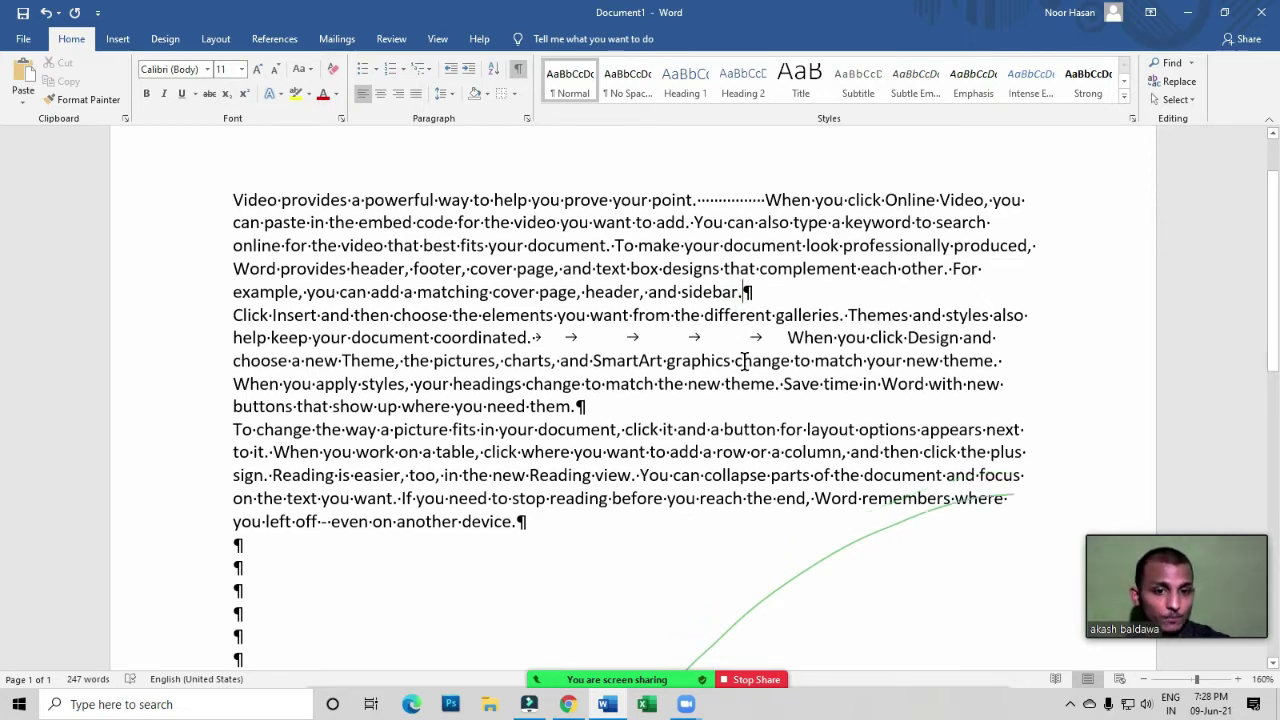
left_click_drag(228, 328, 248, 540)
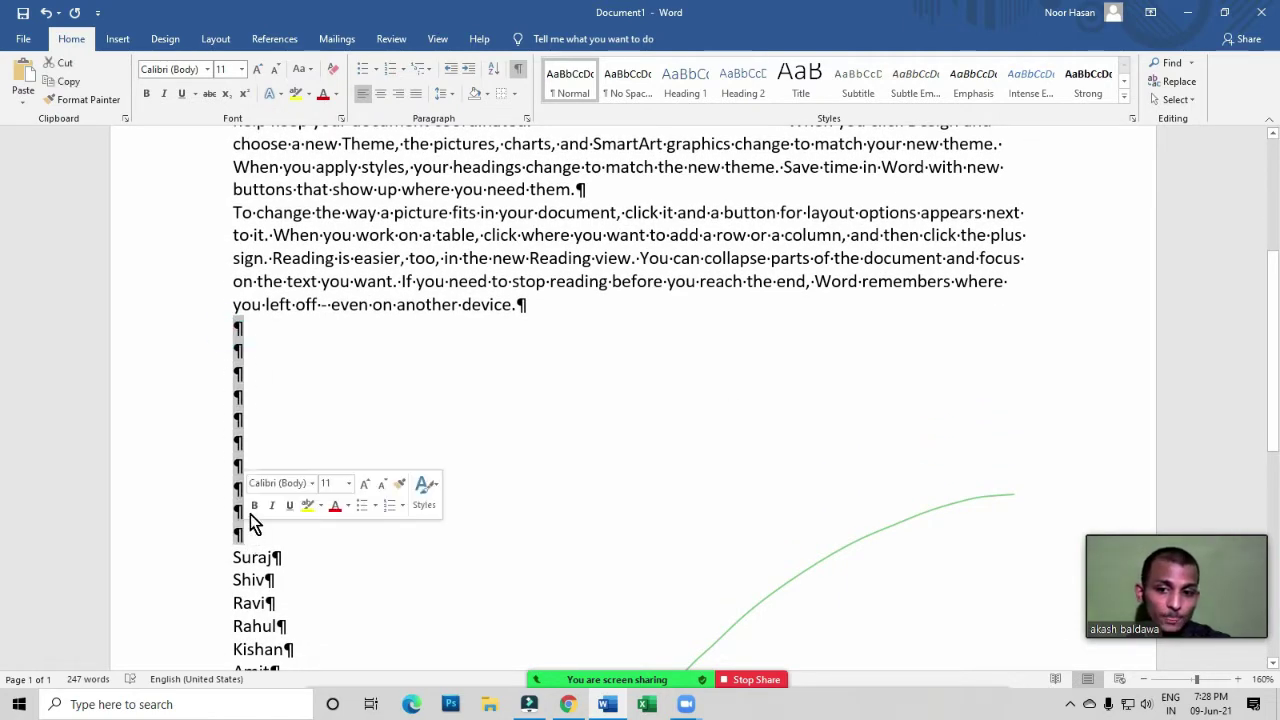
left_click(274, 363)
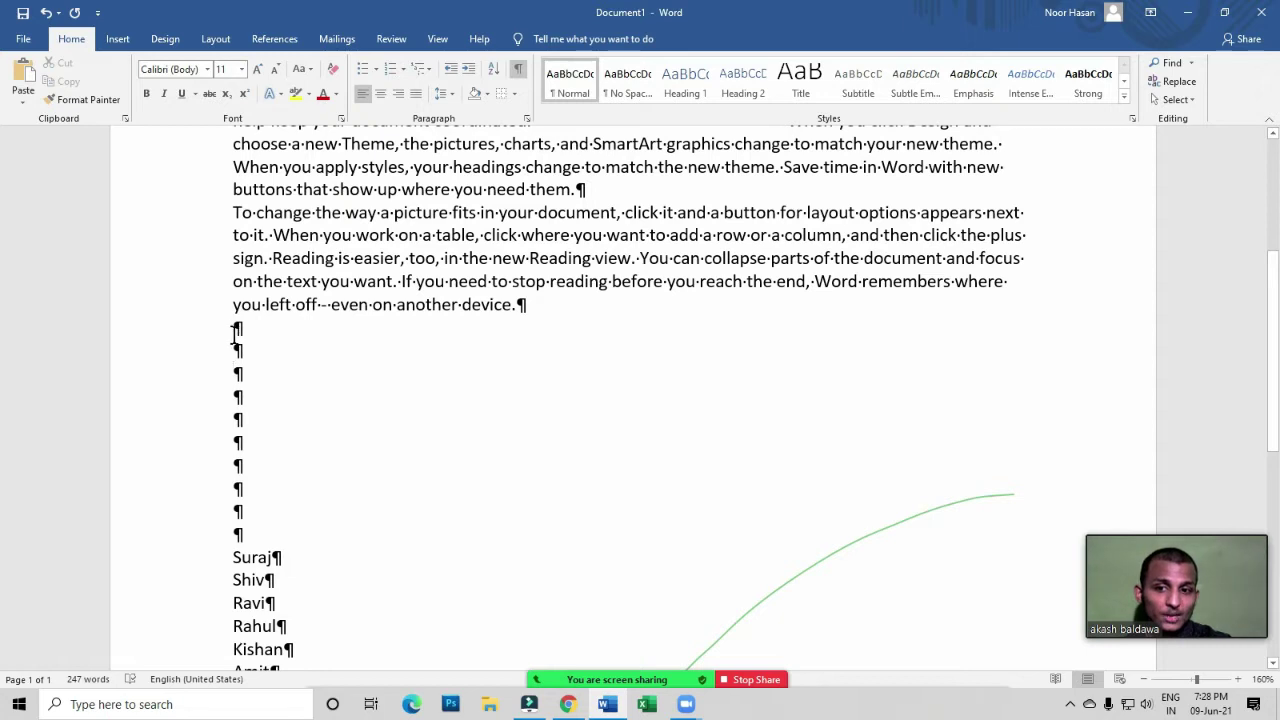
Enter the letter "a" on the first blank line below the third paragraph
left_click(236, 337)
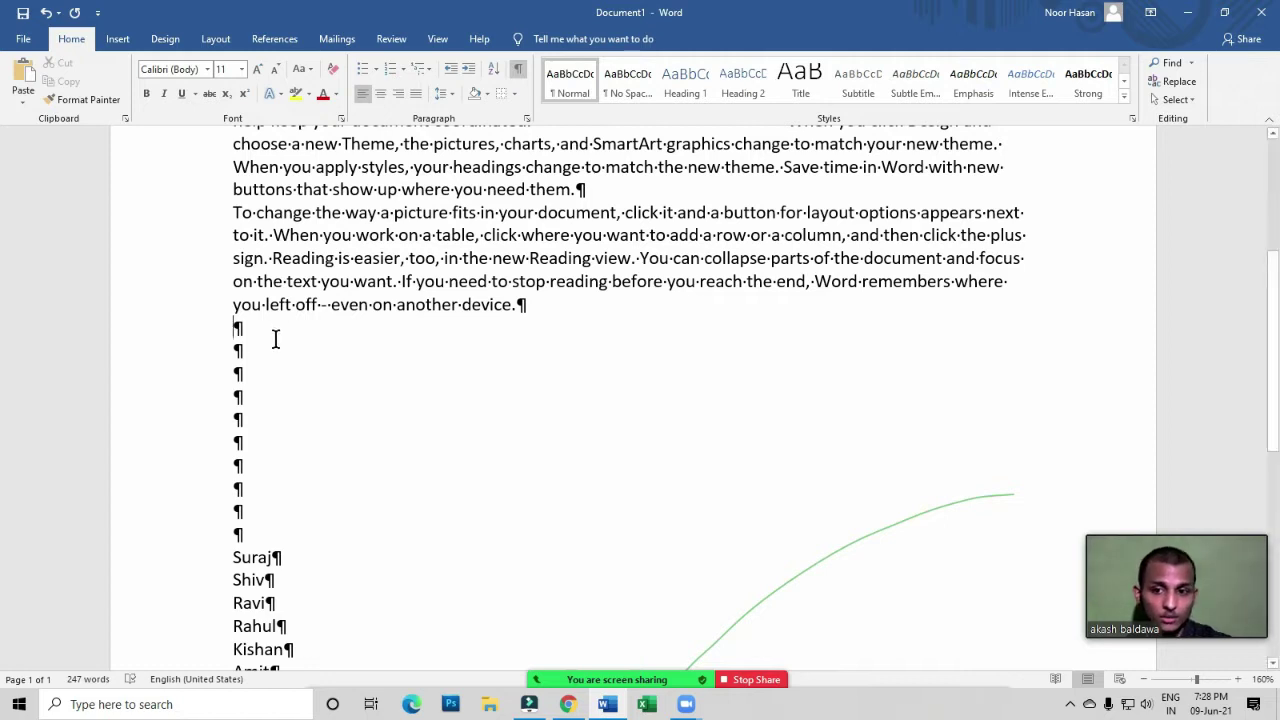
type("a")
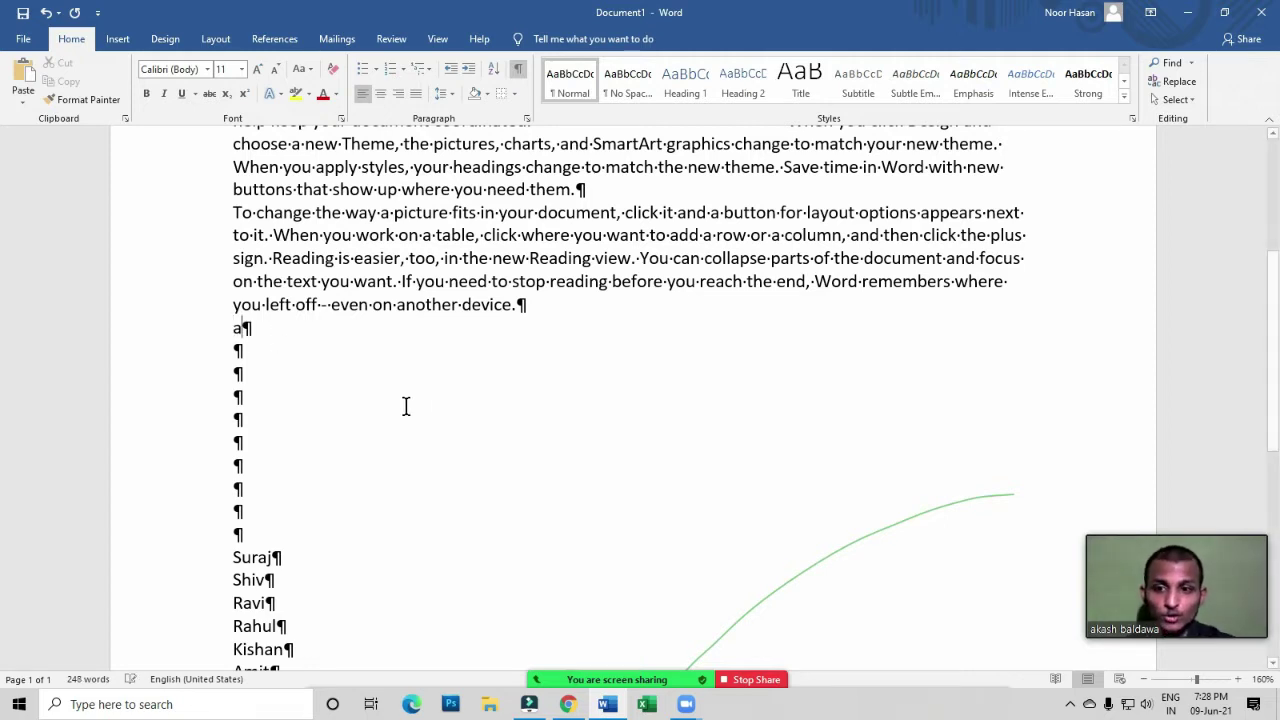
left_click(428, 405)
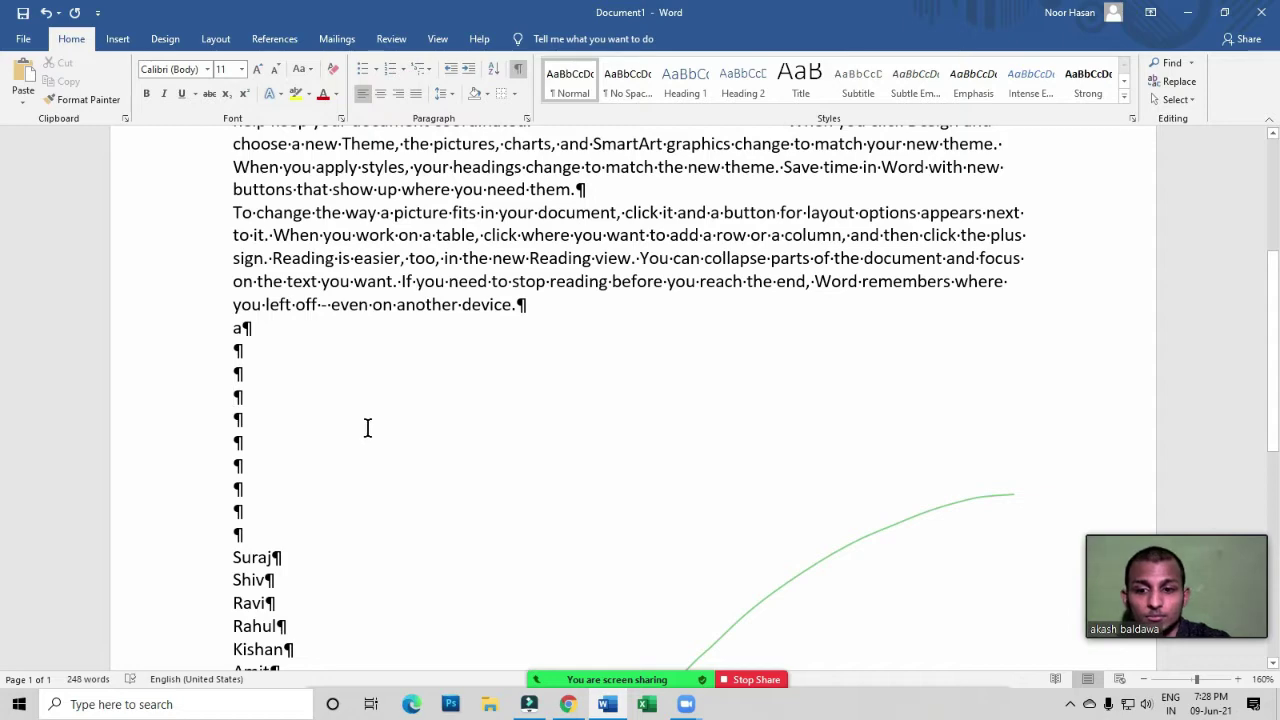
Examine the space dots in the first paragraph, the tab arrows in the second and the paragraph marks on the blank lines
scroll(367, 427, "up", 5)
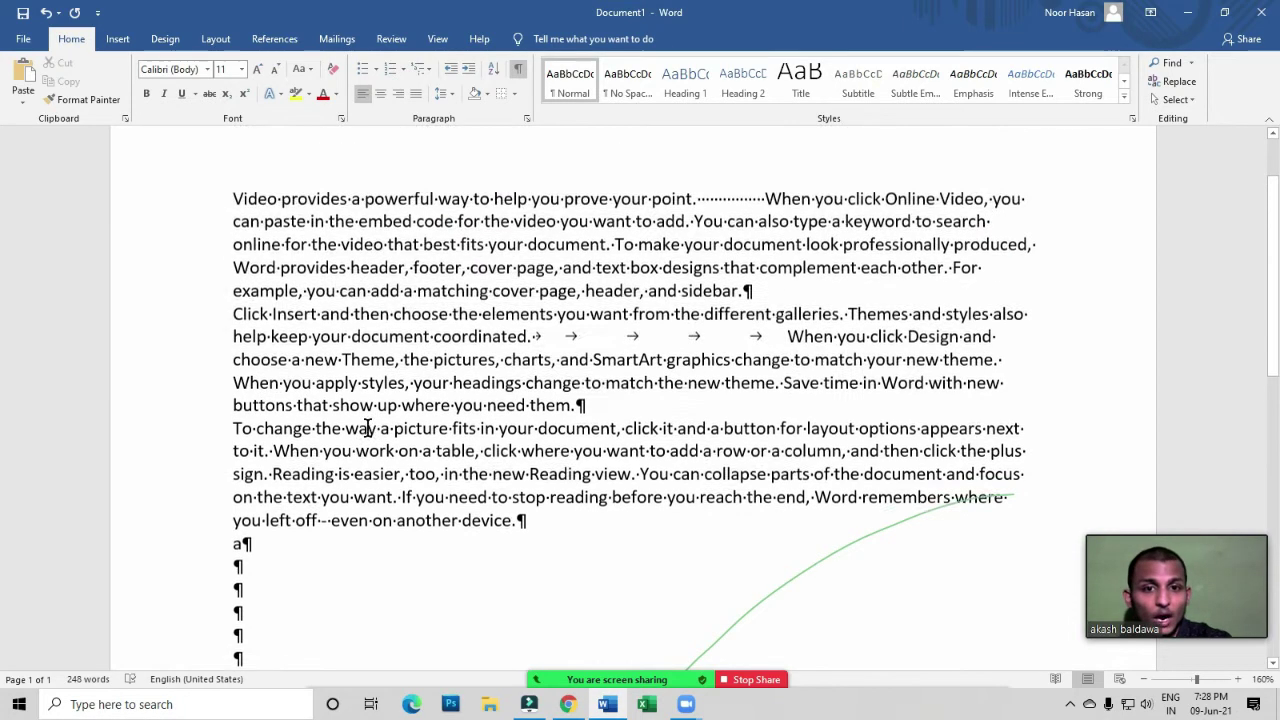
left_click(709, 286)
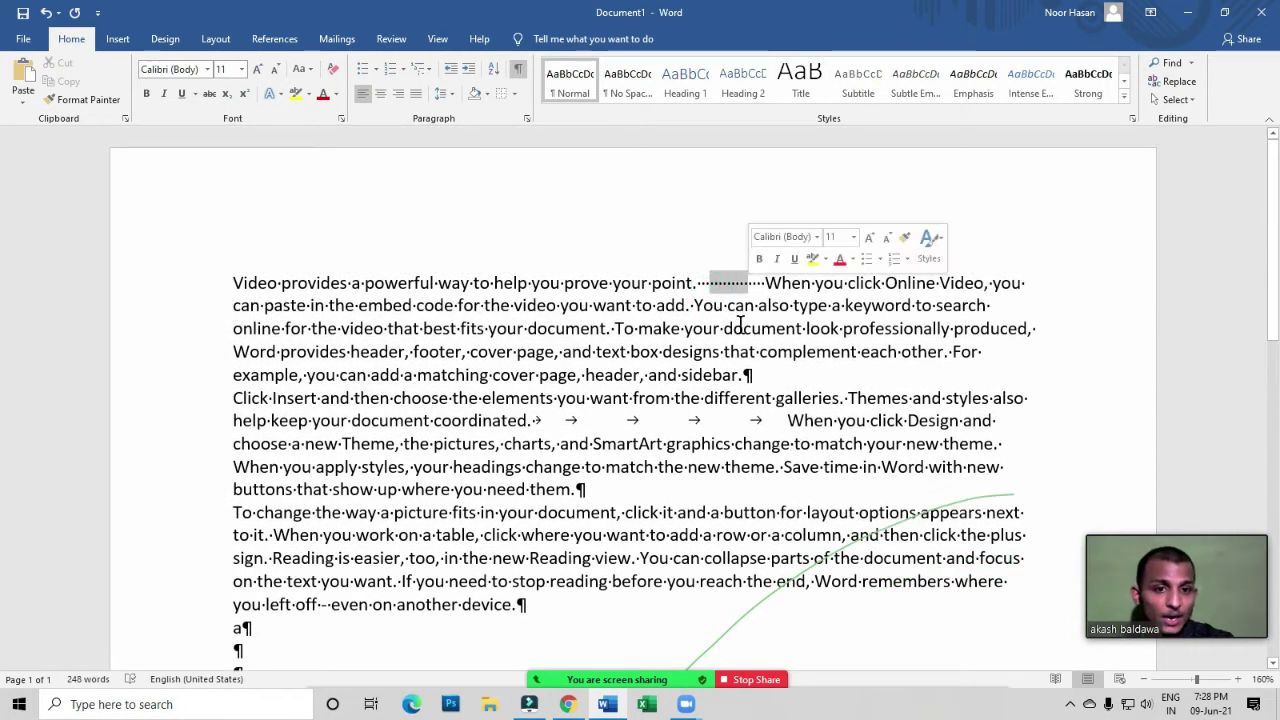
double_click(684, 418)
scroll(693, 470, "down", 2)
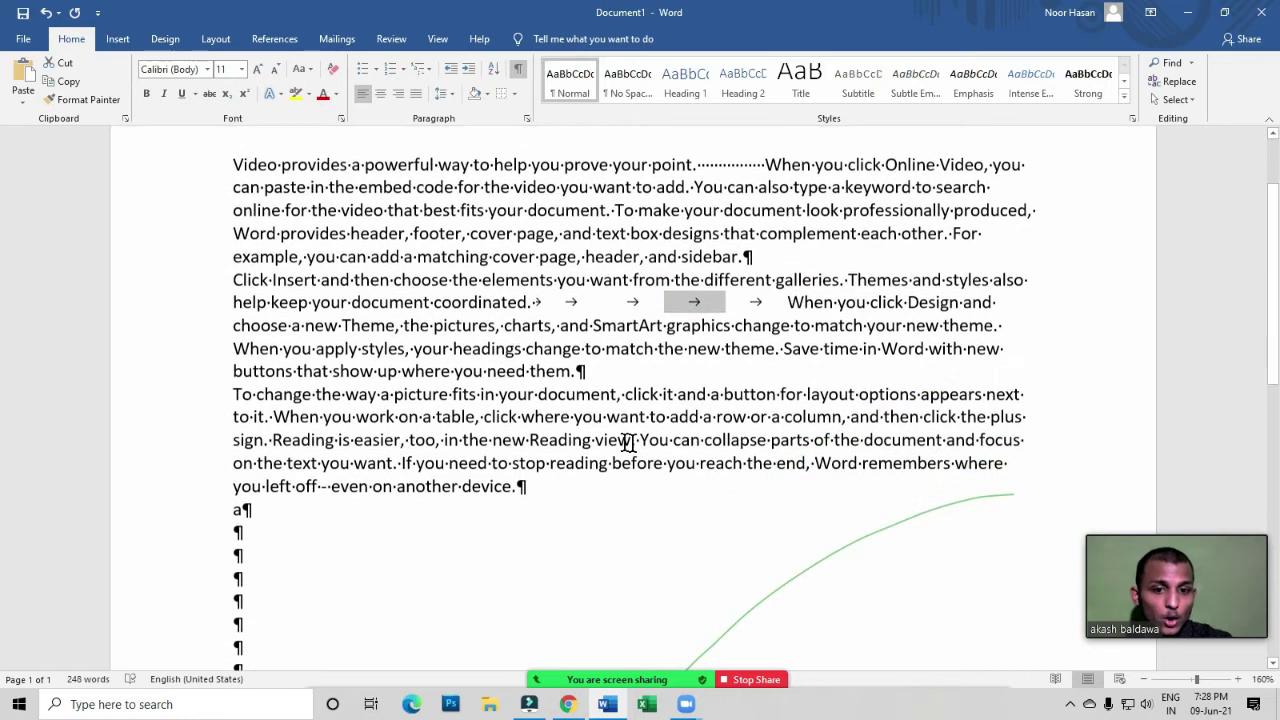
scroll(406, 557, "down", 4)
left_click_drag(266, 476, 224, 319)
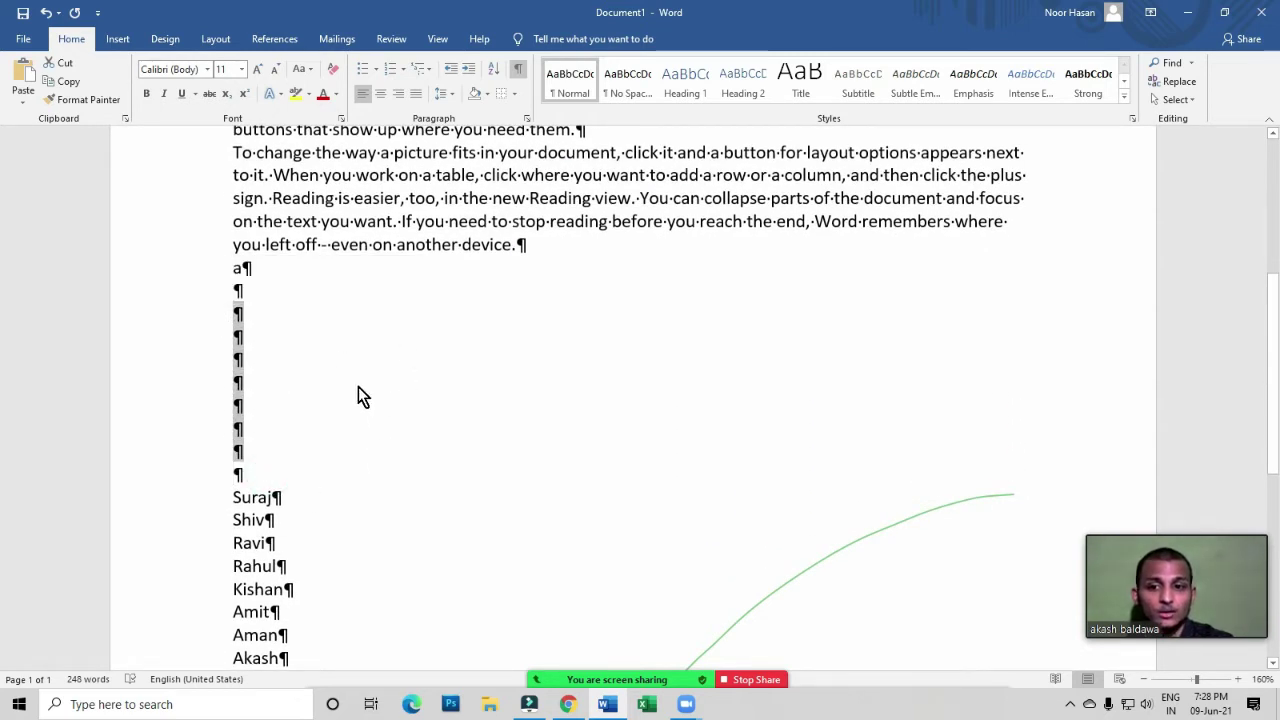
left_click(441, 396)
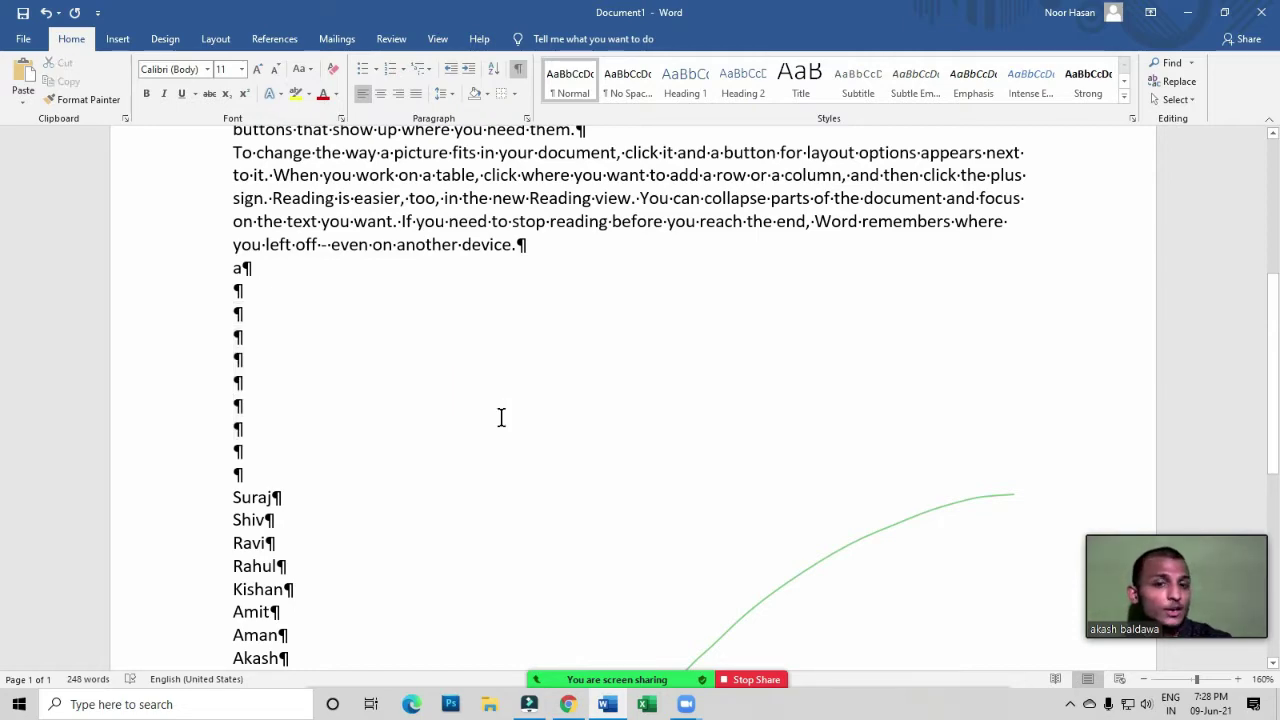
scroll(502, 418, "up", 5)
scroll(503, 427, "up", 1)
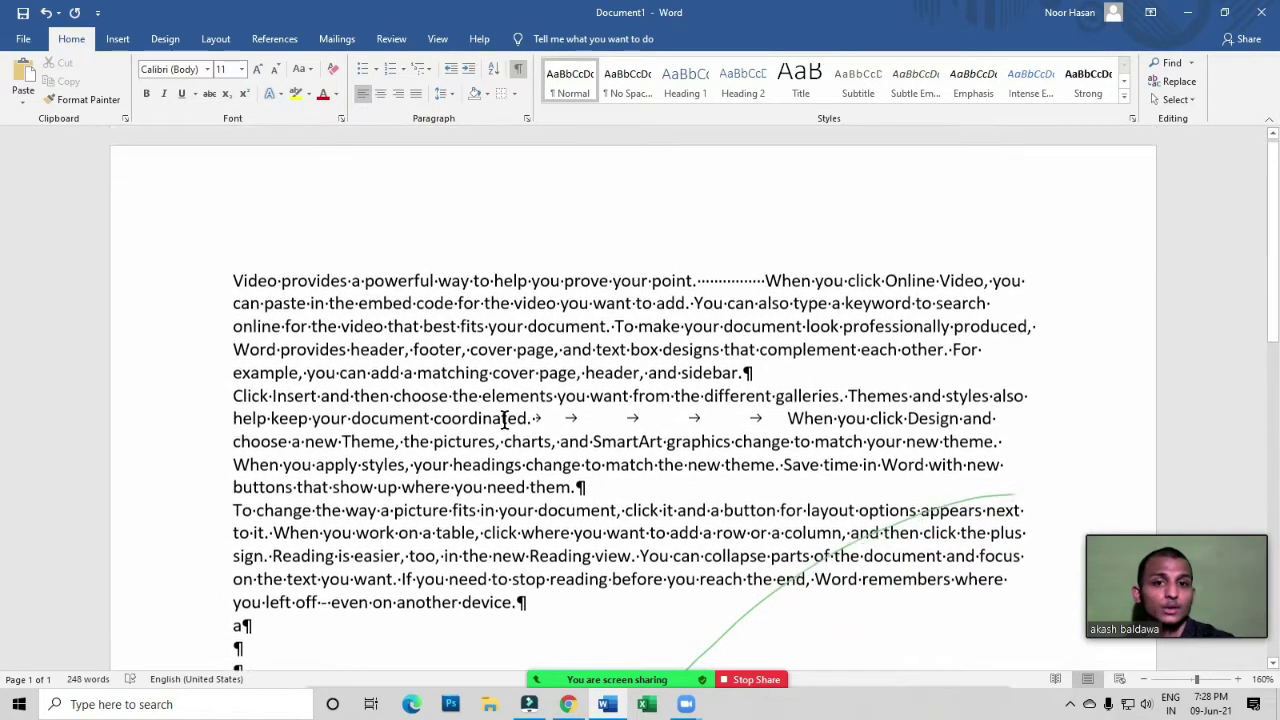
Hide the paragraph marks and other formatting symbols throughout the document
left_click(520, 70)
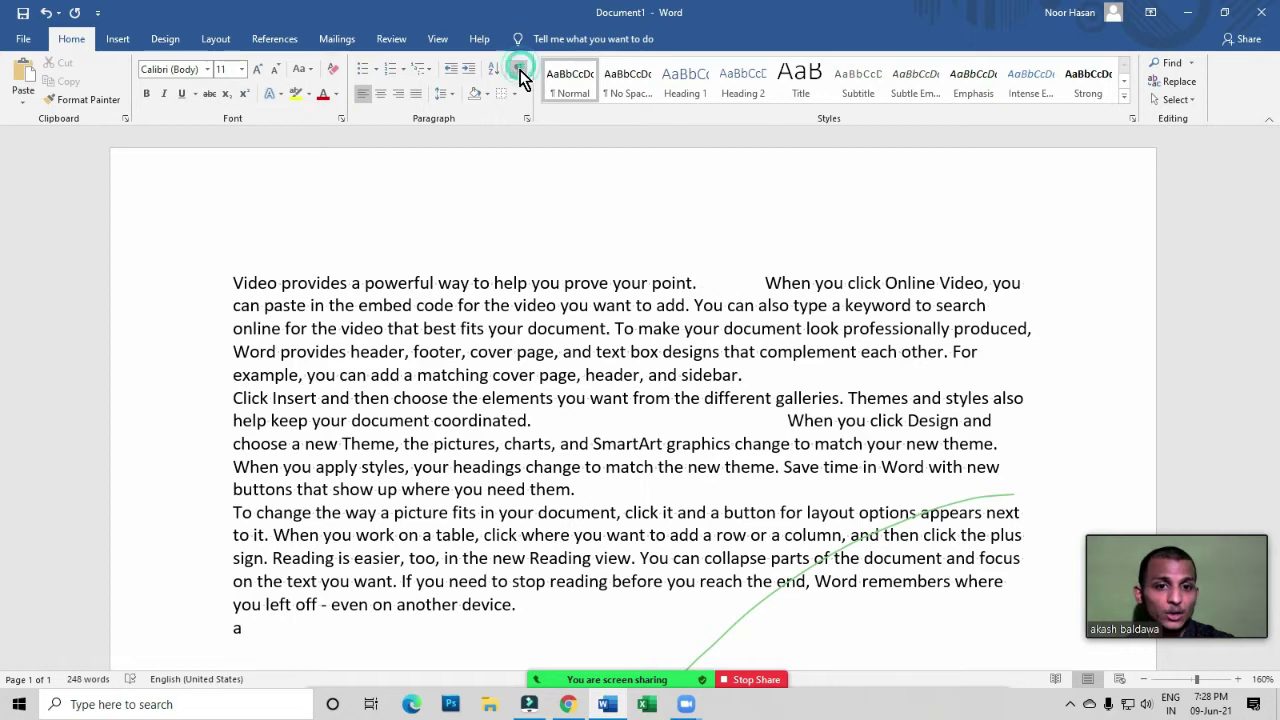
scroll(644, 258, "down", 7)
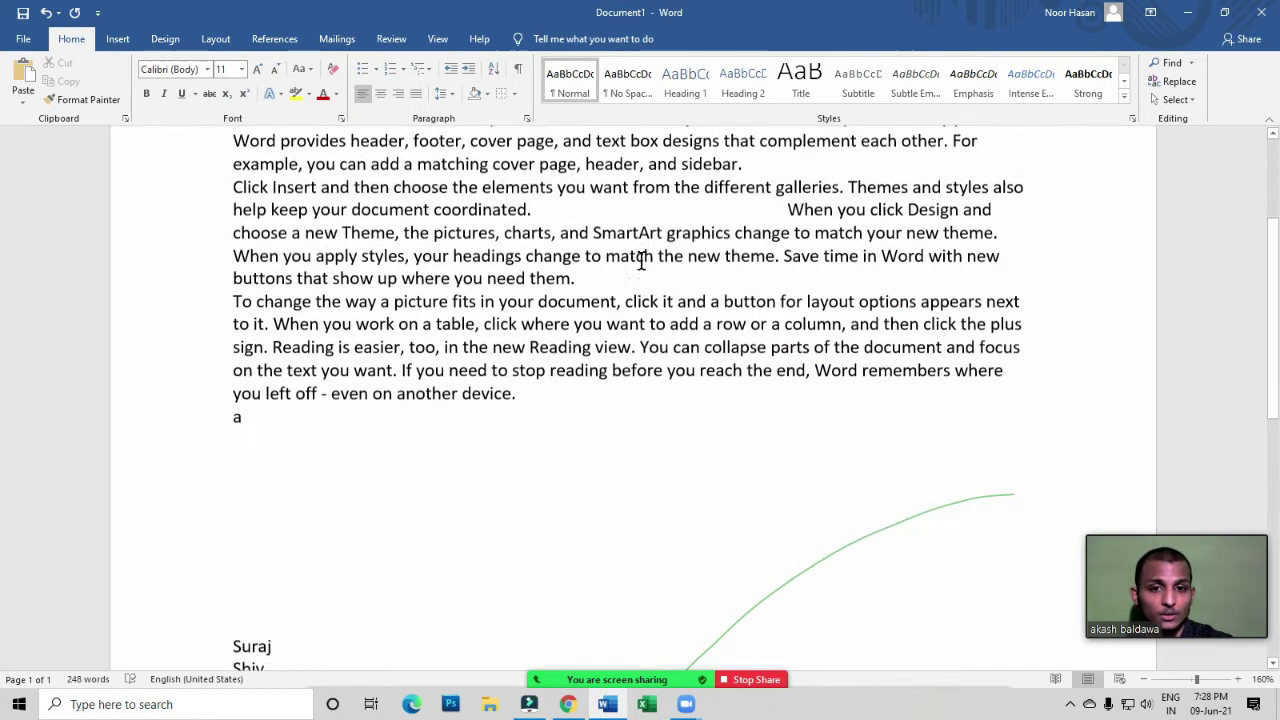
scroll(644, 258, "up", 7)
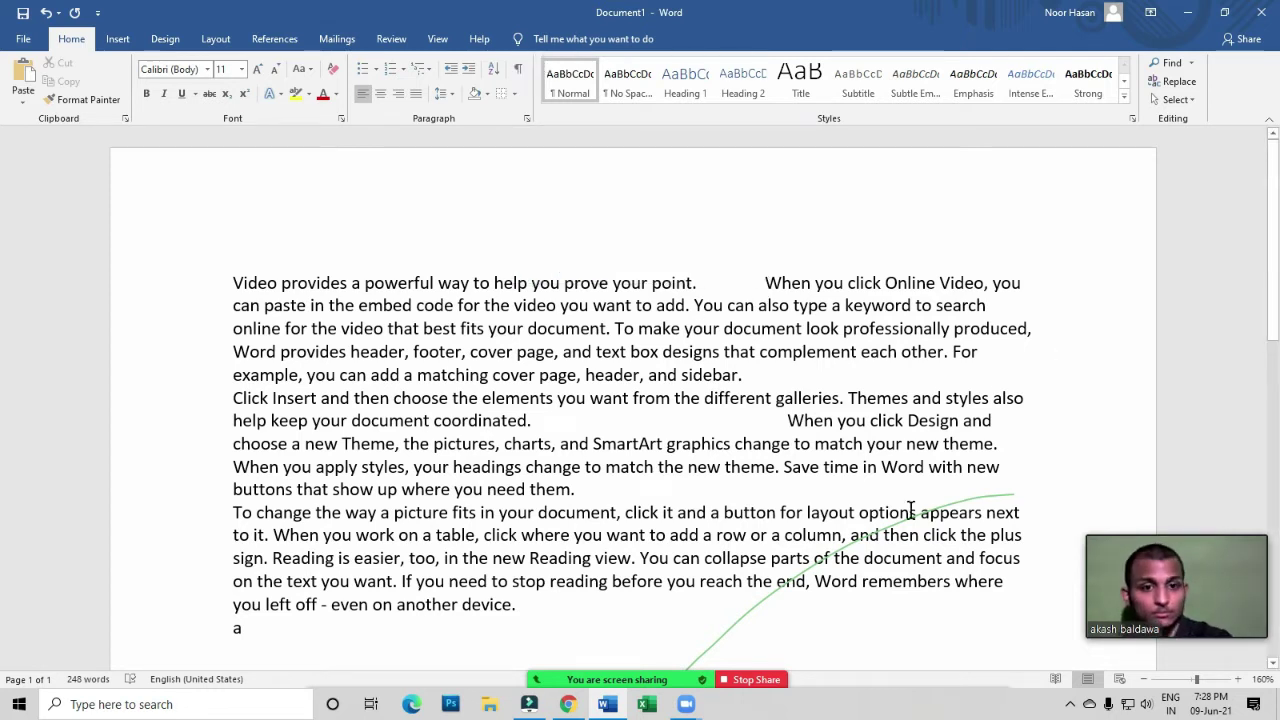
left_click(716, 421)
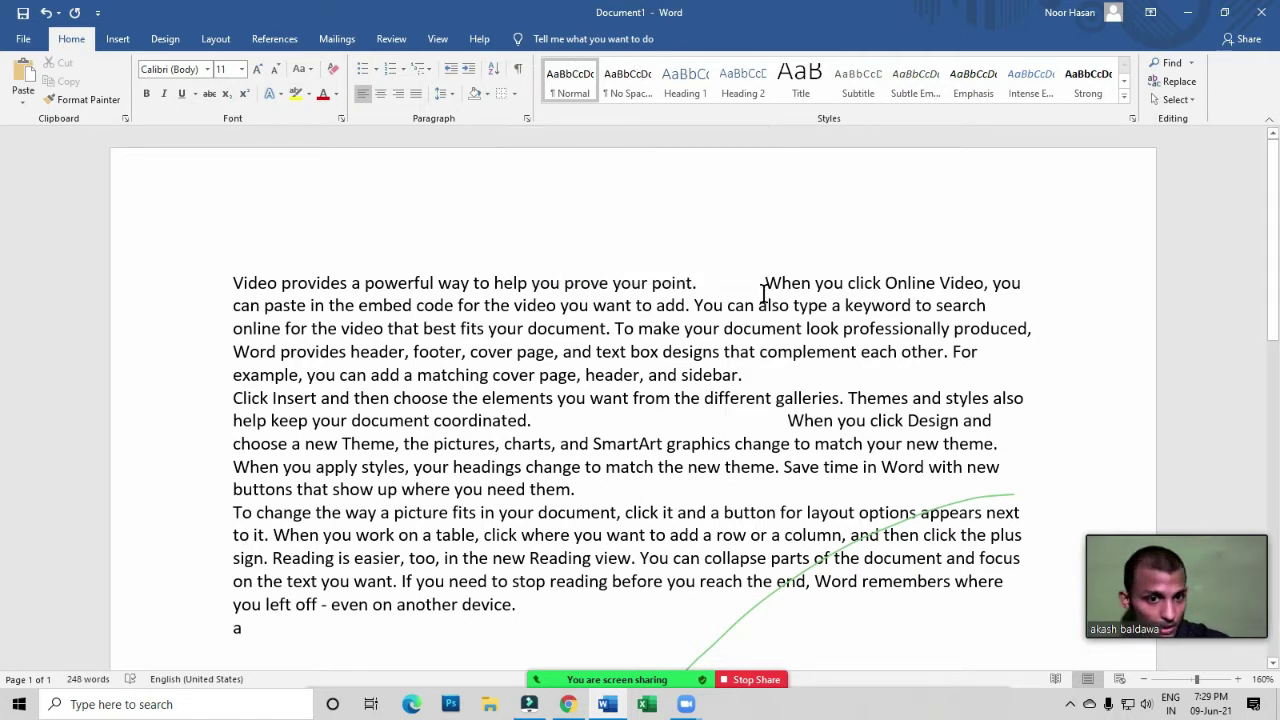
Delete the full stop and spaces after "prove your point", and the wide tab gap together with "When" before "you click Design"
left_click_drag(766, 283, 696, 290)
key("Delete")
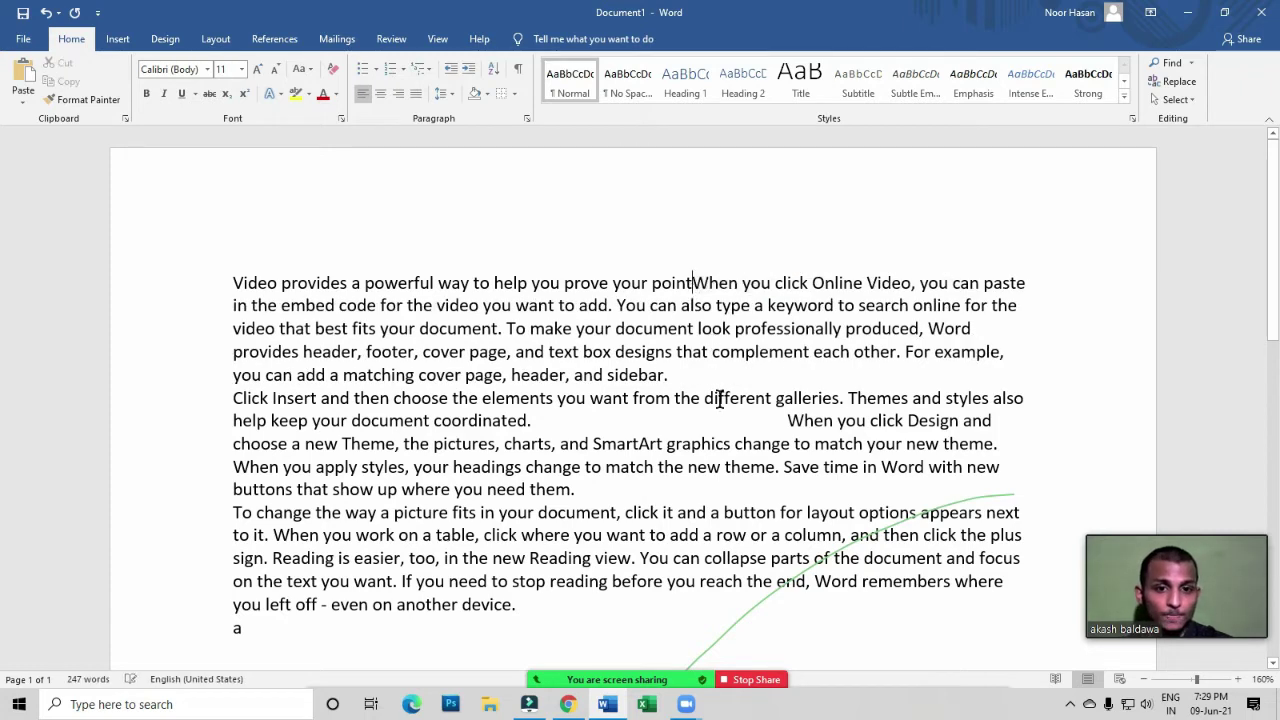
left_click_drag(787, 421, 548, 422)
key("Delete")
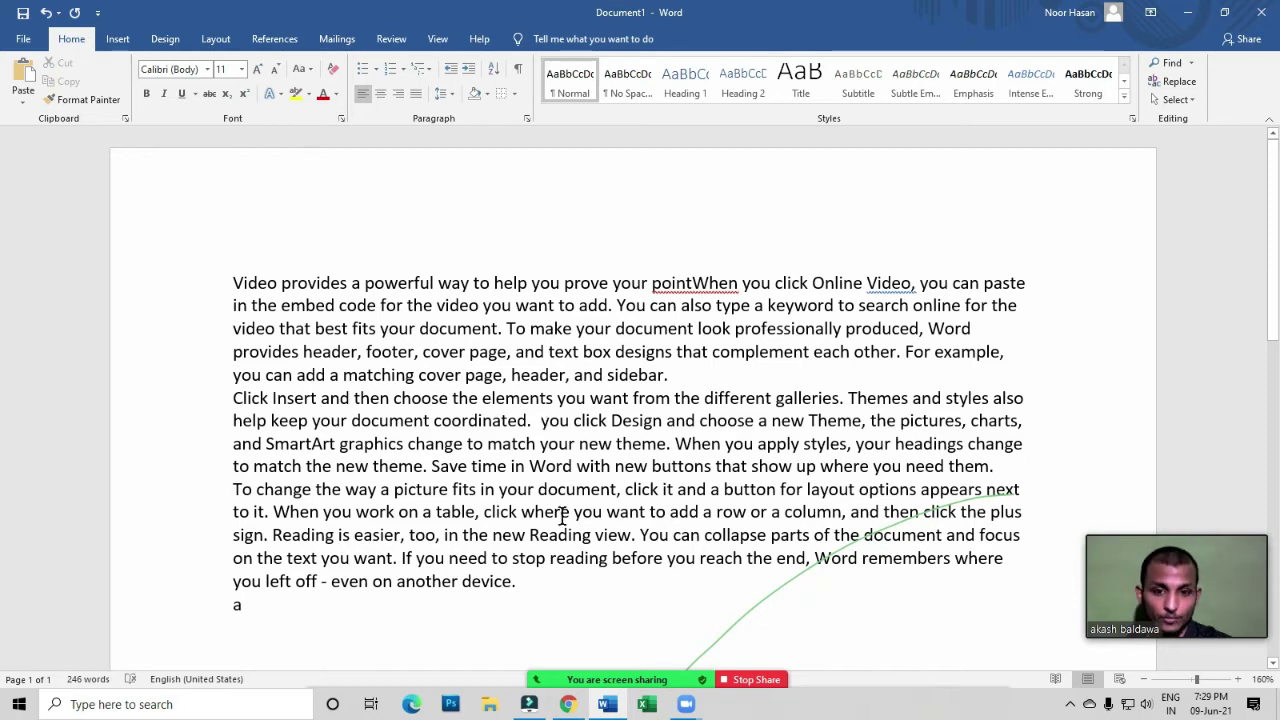
Delete the letter "a", the blank lines and the whole name list below the third paragraph
scroll(453, 563, "down", 3)
scroll(453, 563, "down", 1)
left_click_drag(198, 364, 312, 672)
key("Delete")
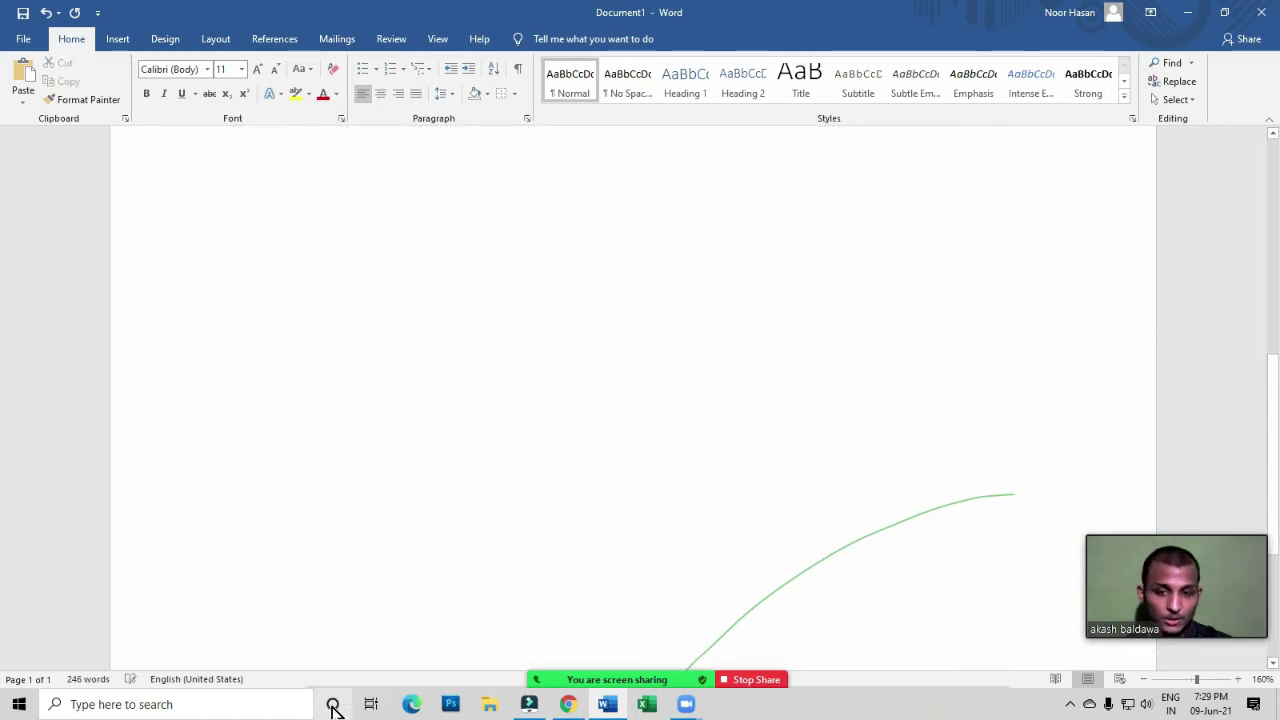
scroll(316, 617, "up", 2)
scroll(316, 617, "up", 4)
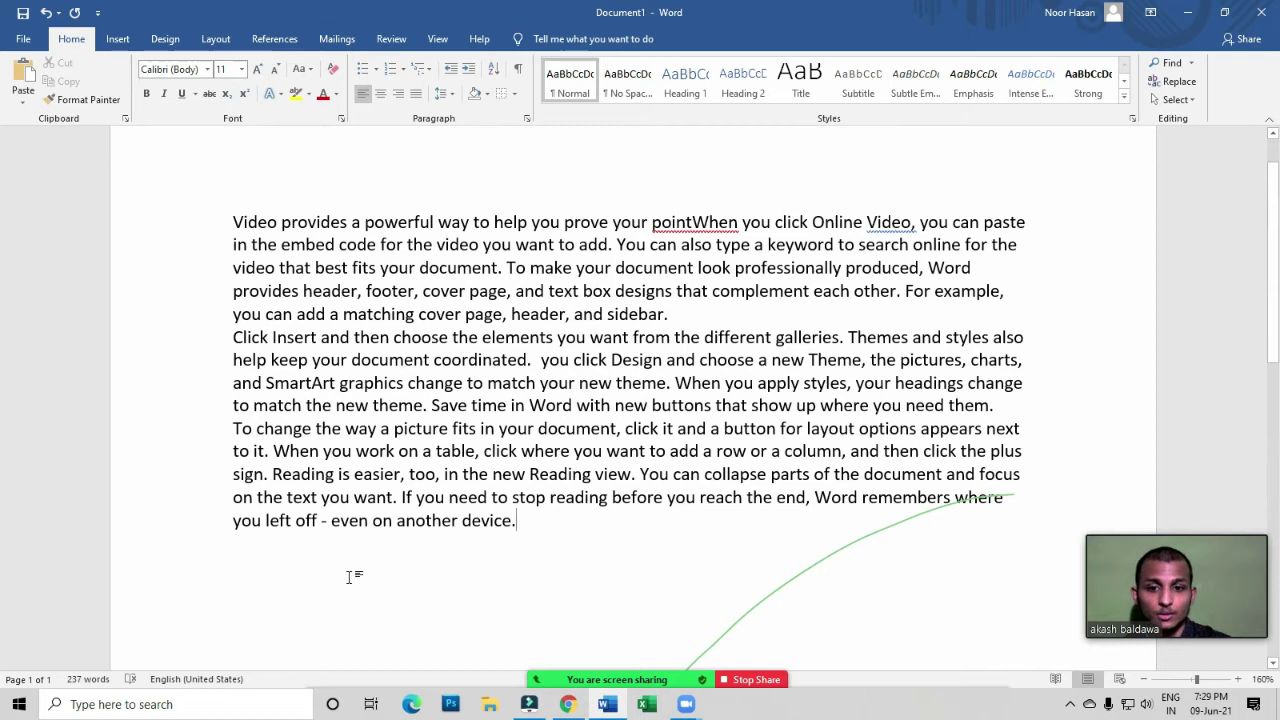
left_click(527, 525)
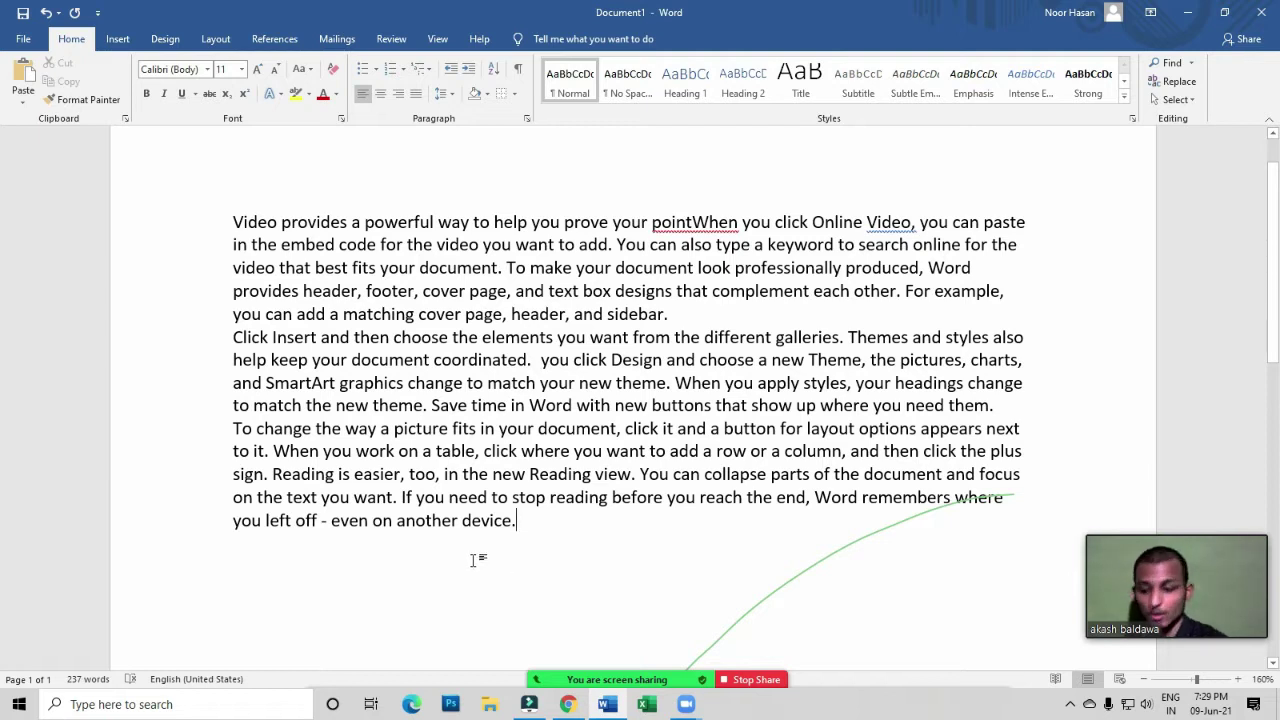
Open the Windows On-Screen Keyboard with the Run command osk
key("super+r")
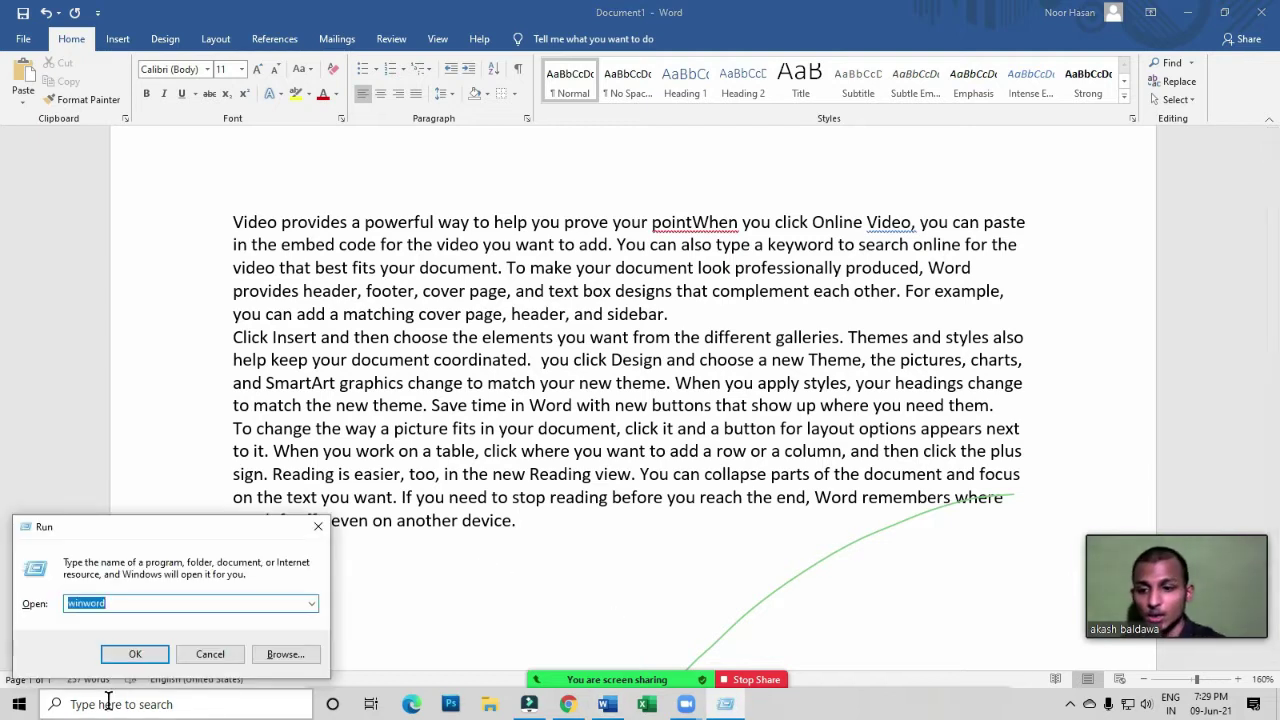
double_click(143, 603)
type("osk")
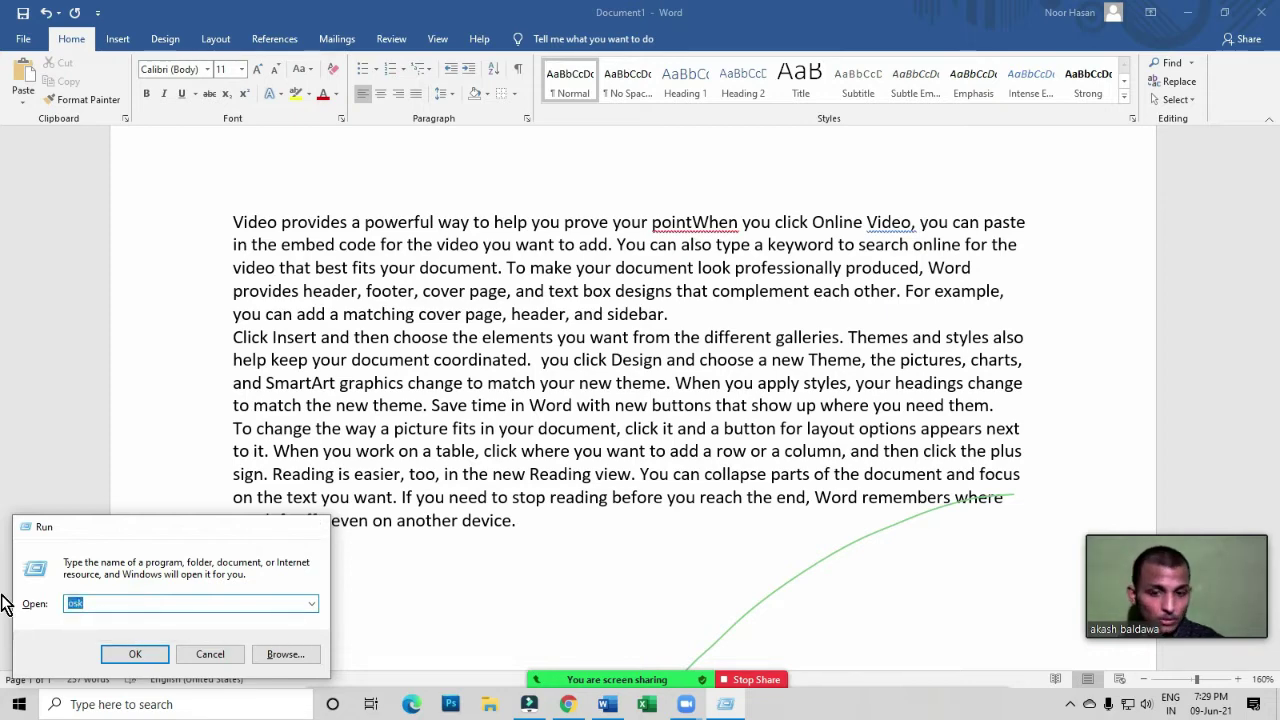
key("Return")
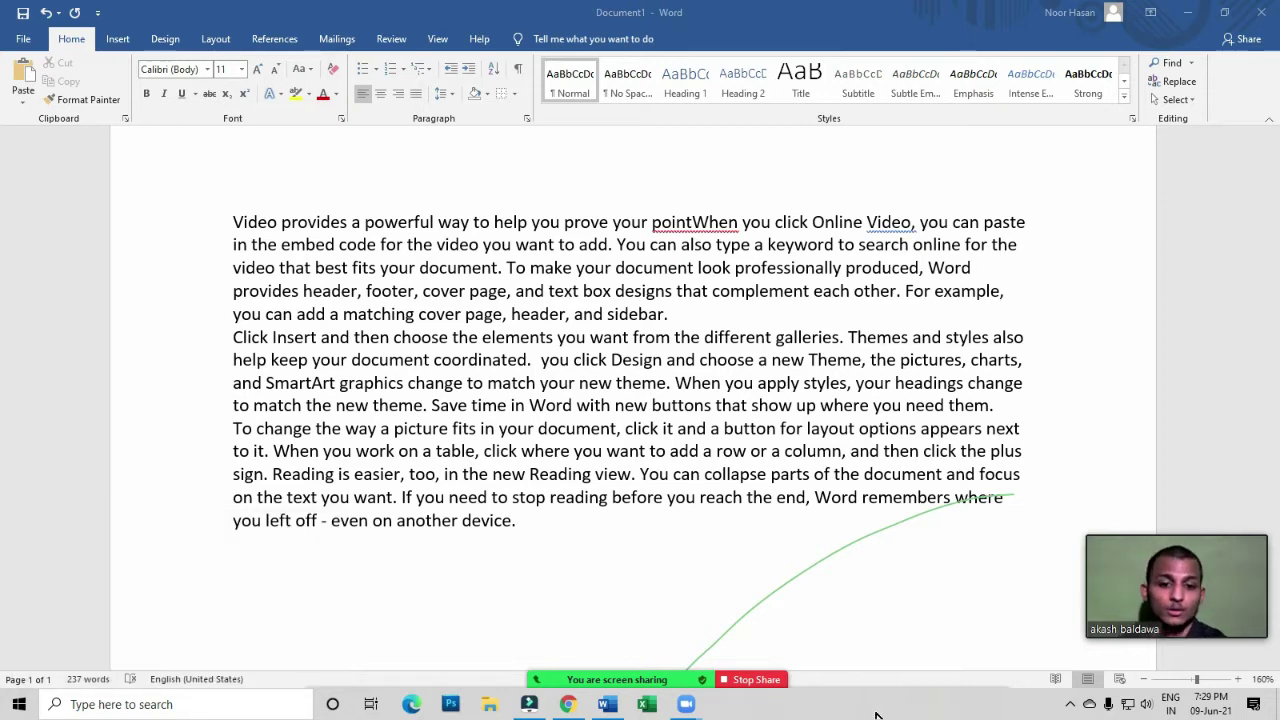
Start a new Zoom screen share and move the On-Screen Keyboard clear of the third paragraph
mouse_move(637, 690)
left_click(698, 665)
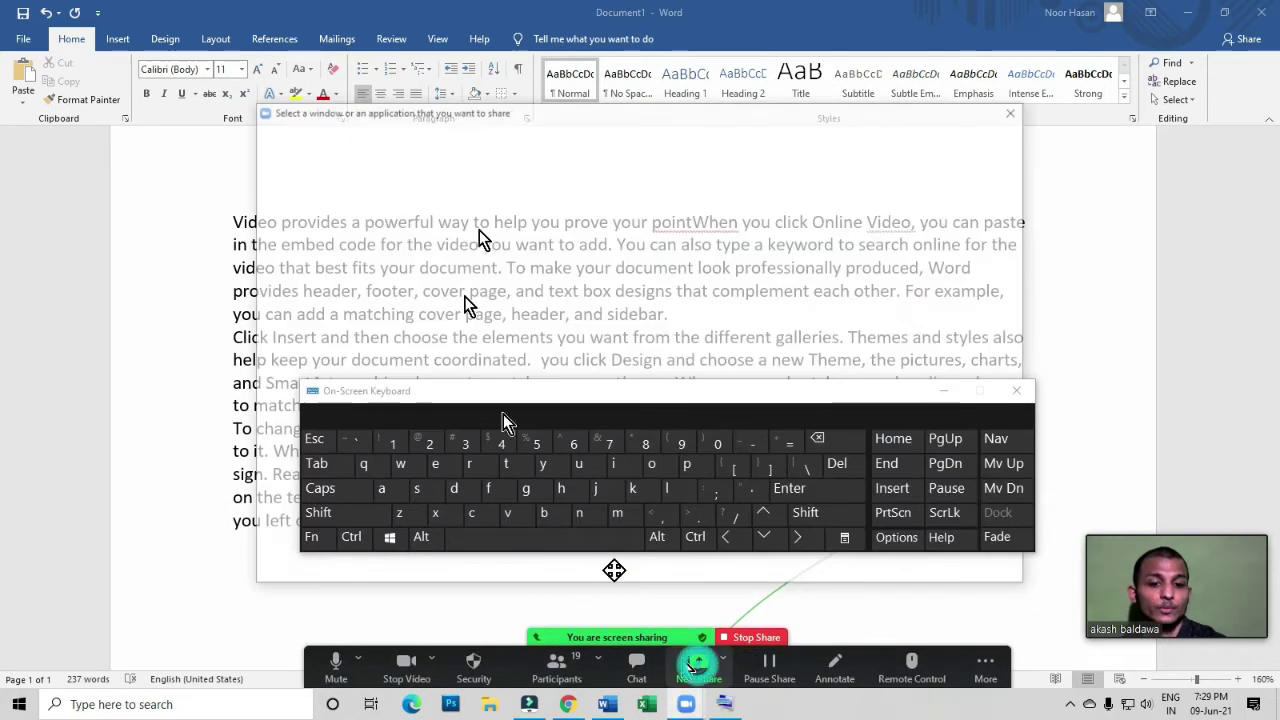
left_click(971, 570)
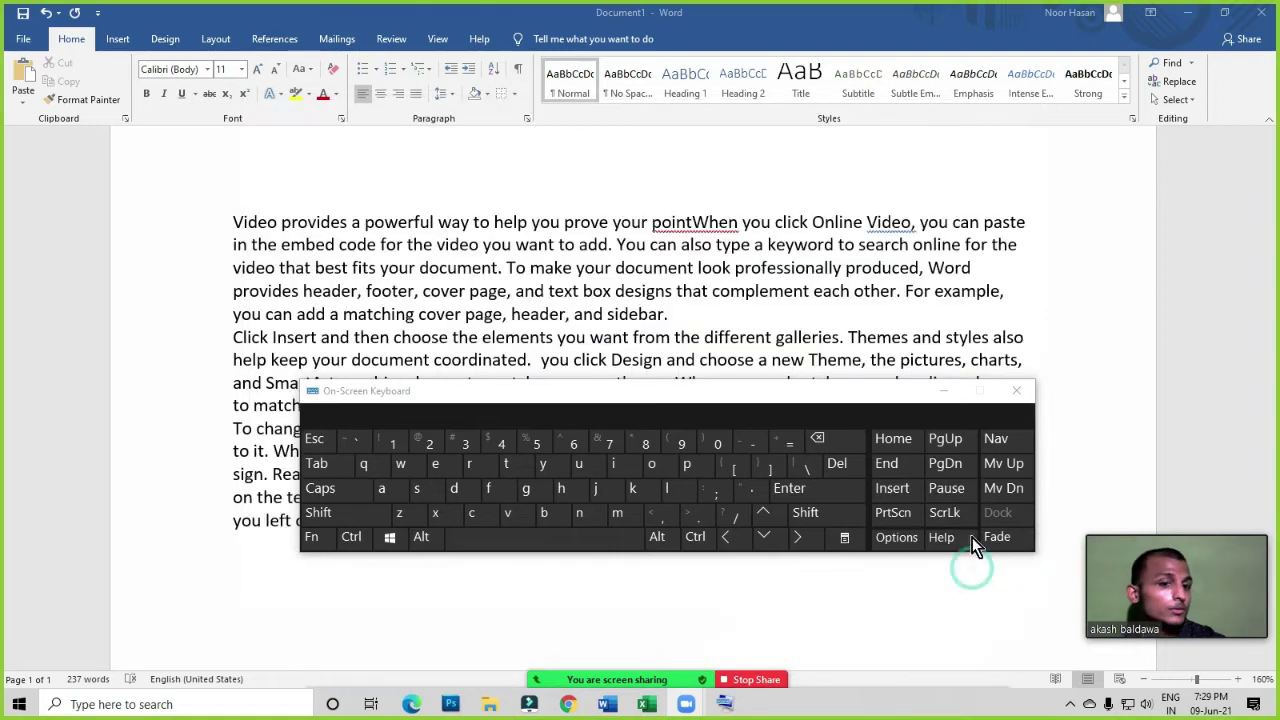
left_click_drag(850, 390, 1047, 102)
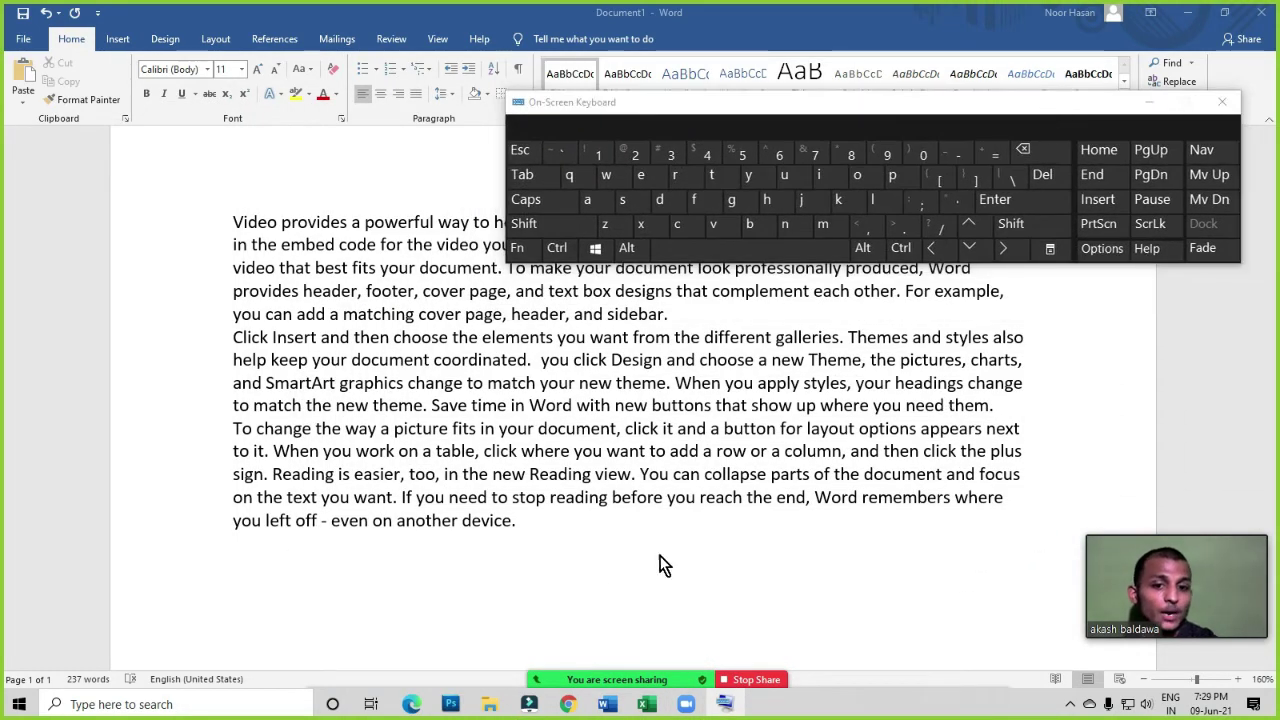
Add blank lines after "even on another device." at the end of the third paragraph with the On-Screen Keyboard
left_click(519, 521)
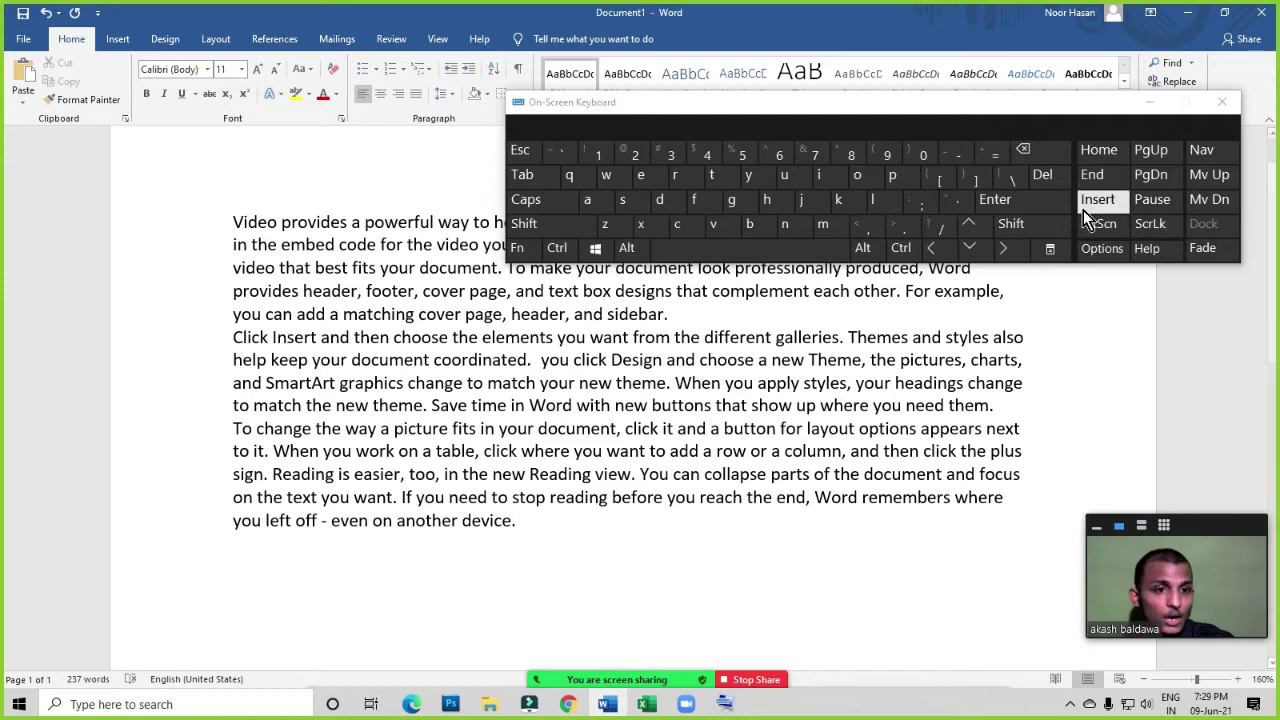
left_click(970, 250)
left_click(970, 252)
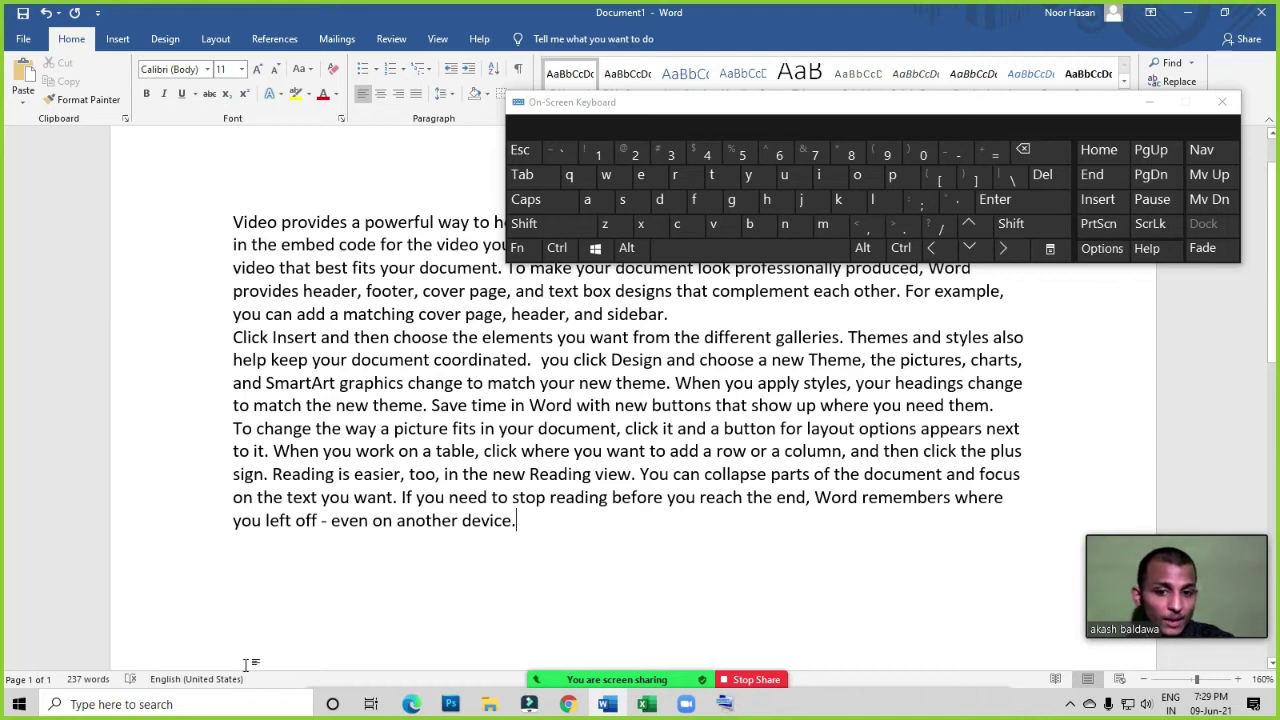
scroll(290, 580, "down", 2)
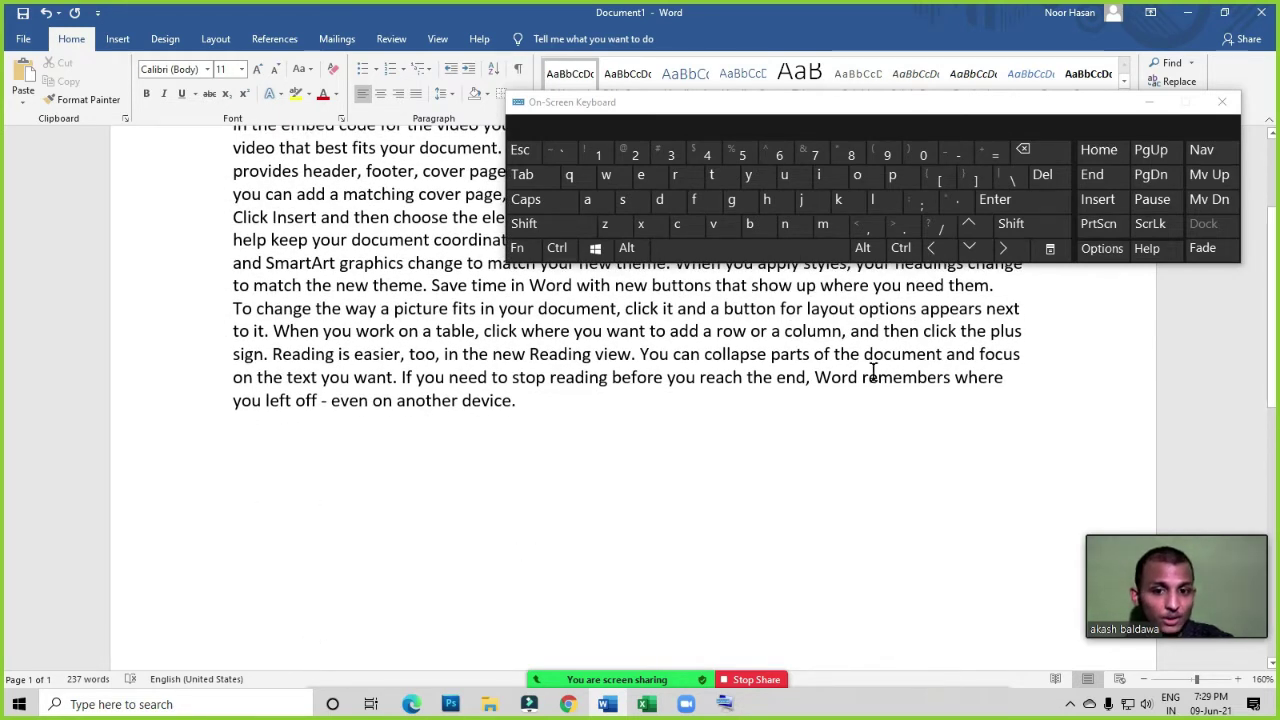
left_click(1010, 205)
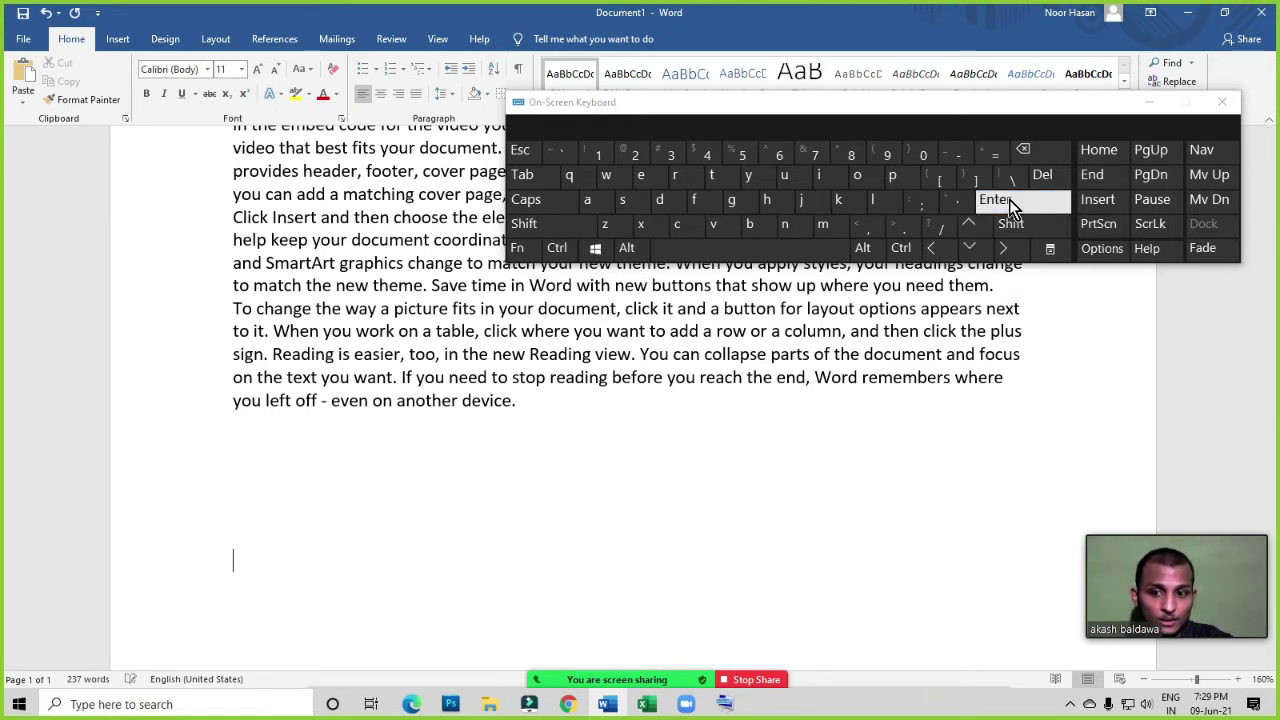
left_click(1010, 205)
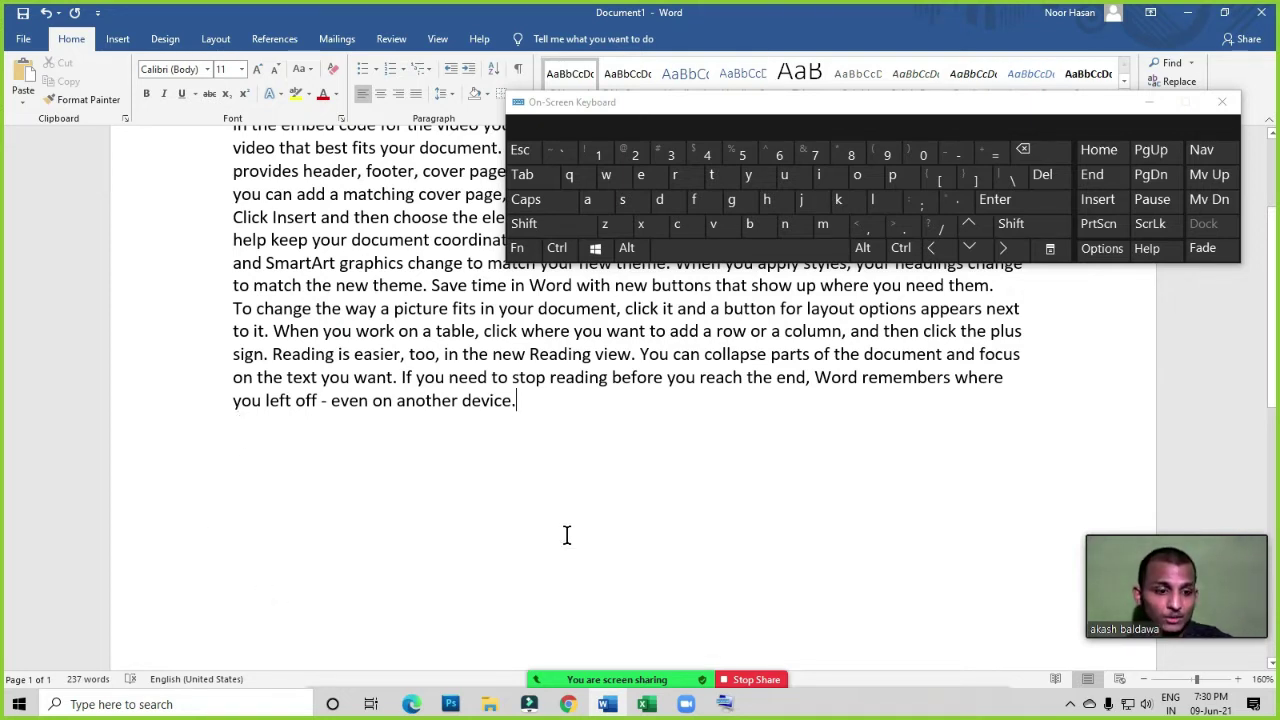
Close the On-Screen Keyboard and return to the start of the document
scroll(566, 535, "up", 4)
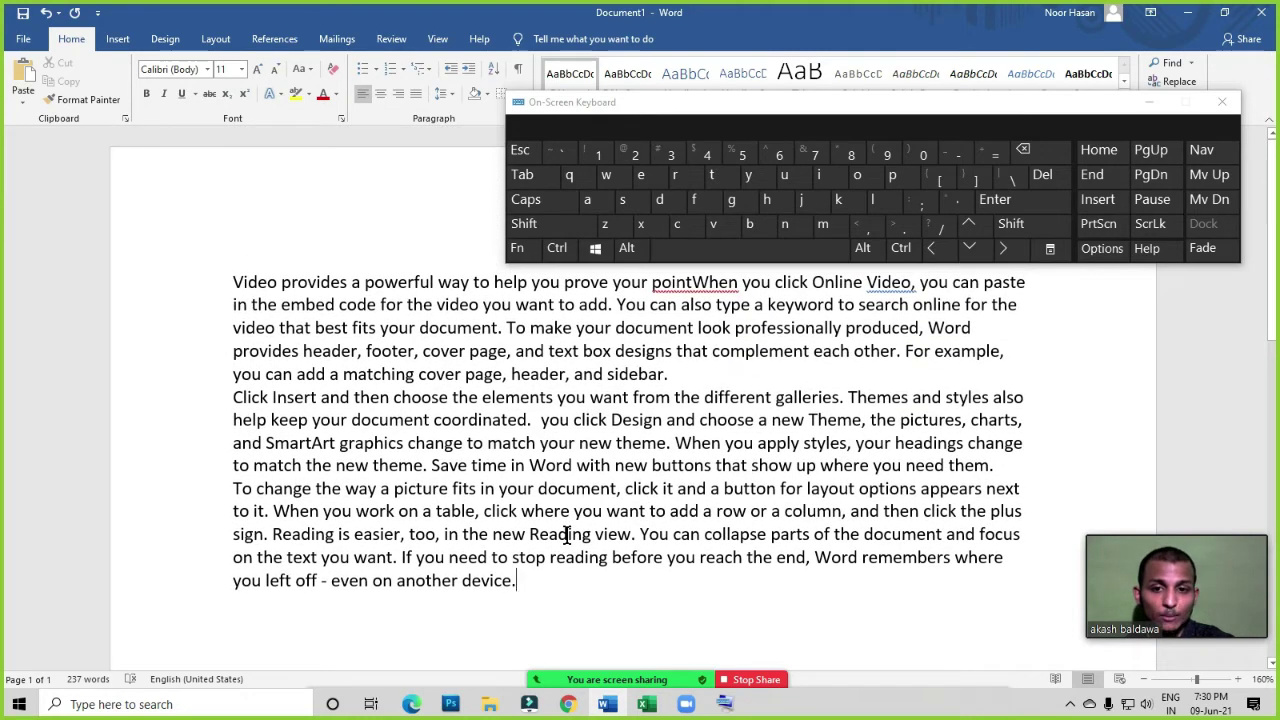
scroll(566, 535, "down", 3)
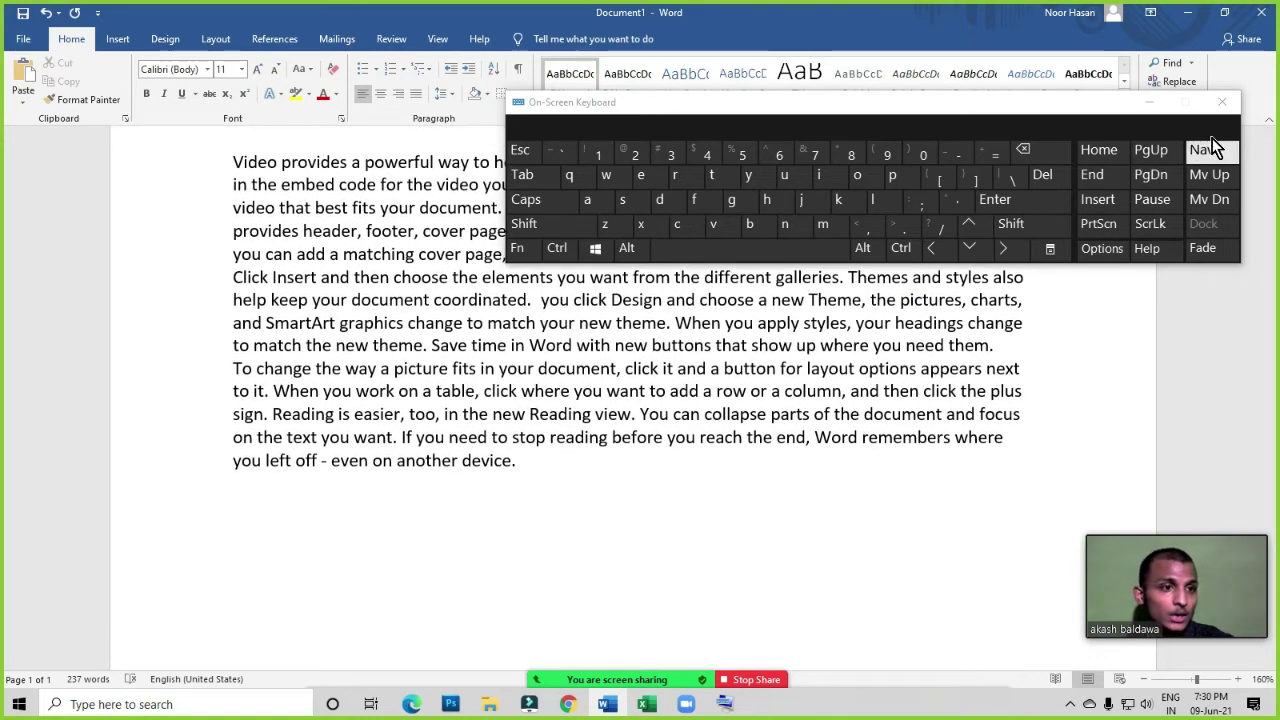
left_click(1222, 102)
scroll(743, 251, "up", 3)
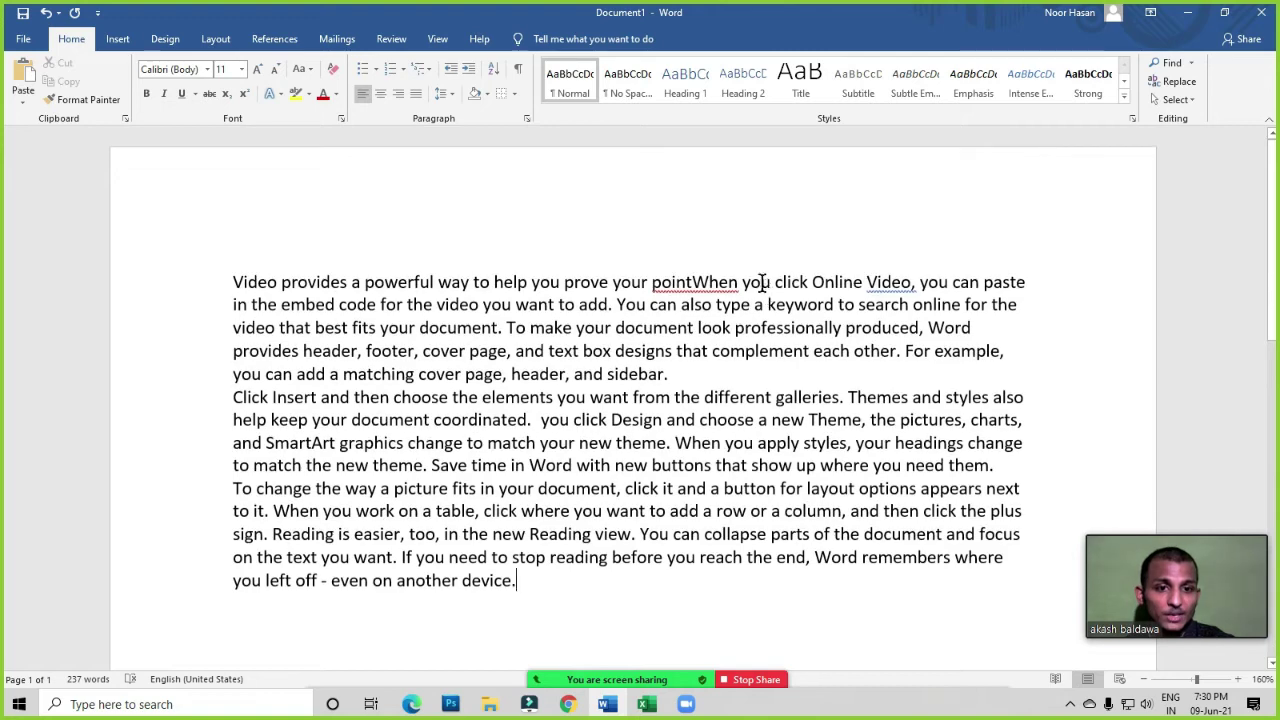
Insert a run of spaces before "When you click Online Video" and three tabs before "with new buttons" in the second paragraph
left_click(694, 281)
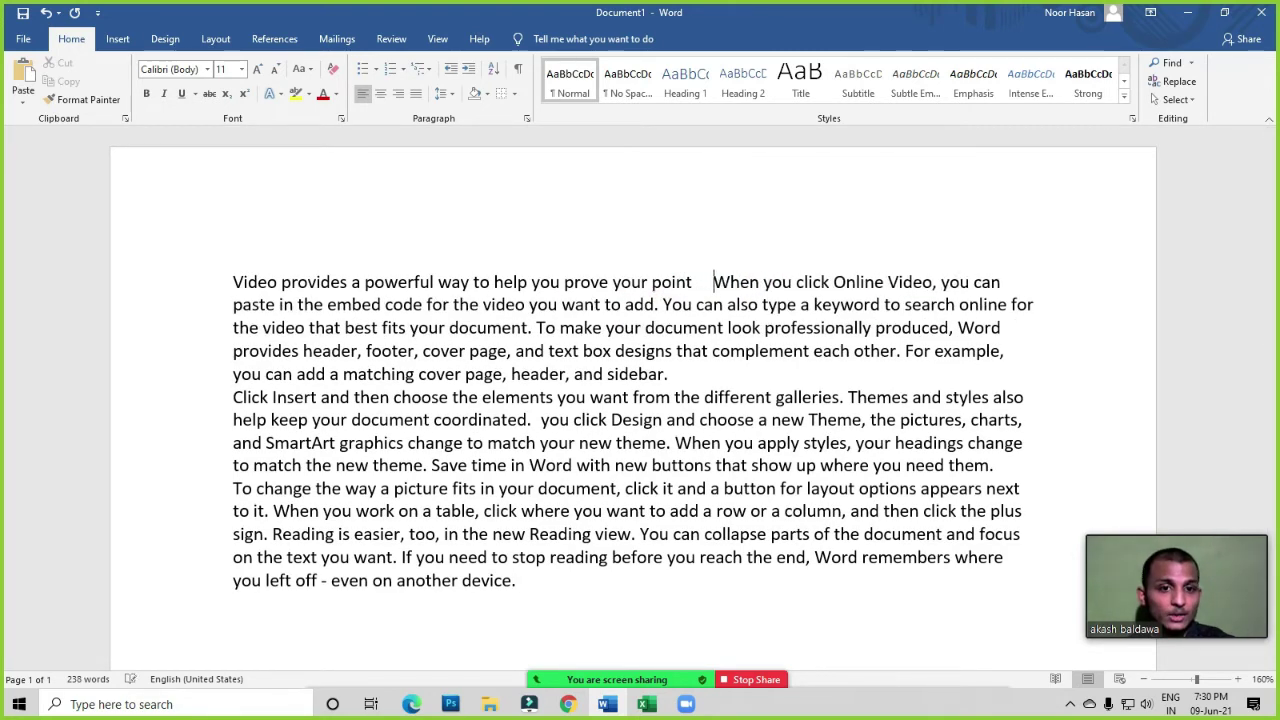
left_click(576, 466)
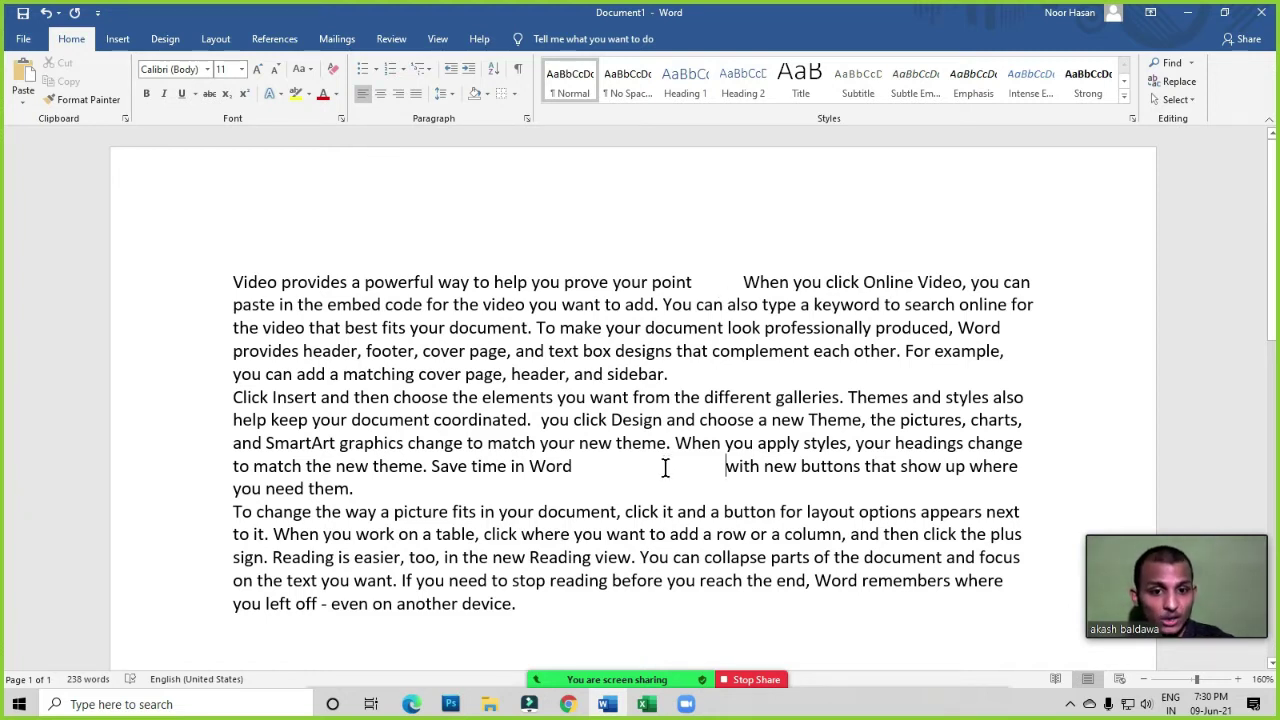
Show the formatting marks for the spaces, tabs and paragraph ends again
left_click(517, 68)
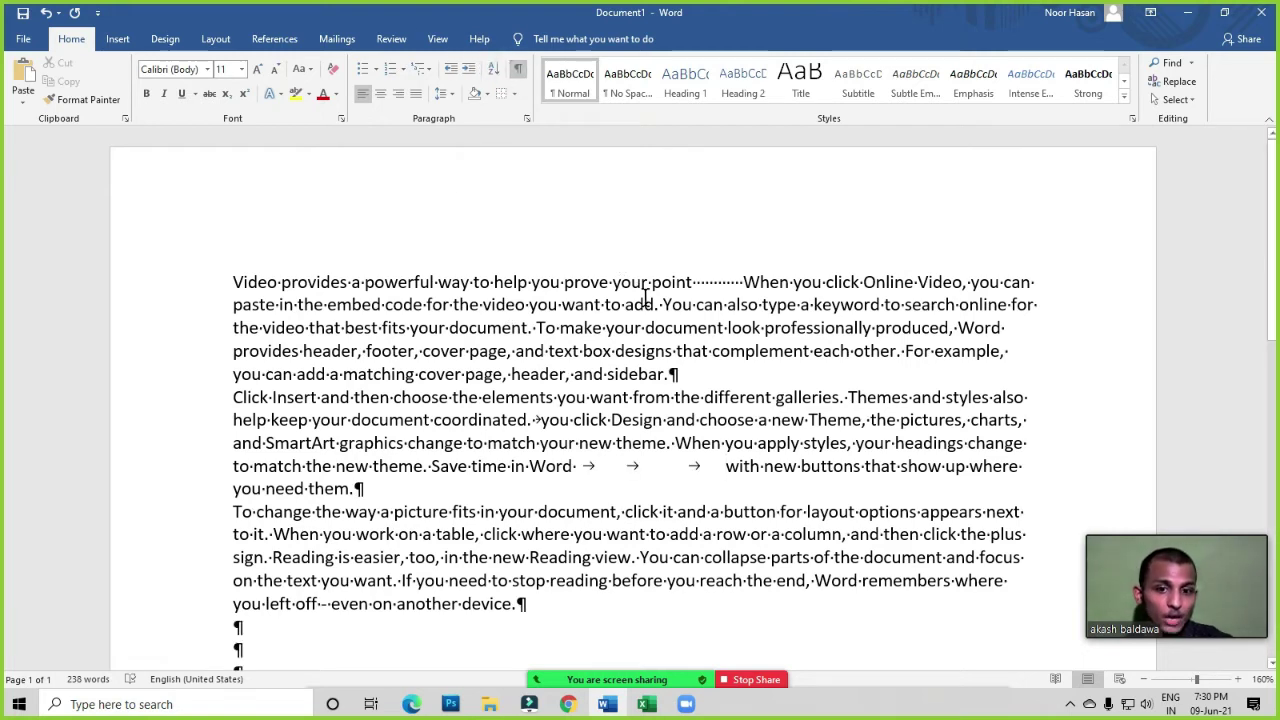
Examine the marks for the spaces before "When you click Online Video", the tabs before "with new buttons", and the empty paragraphs below the text
scroll(645, 300, "down", 1)
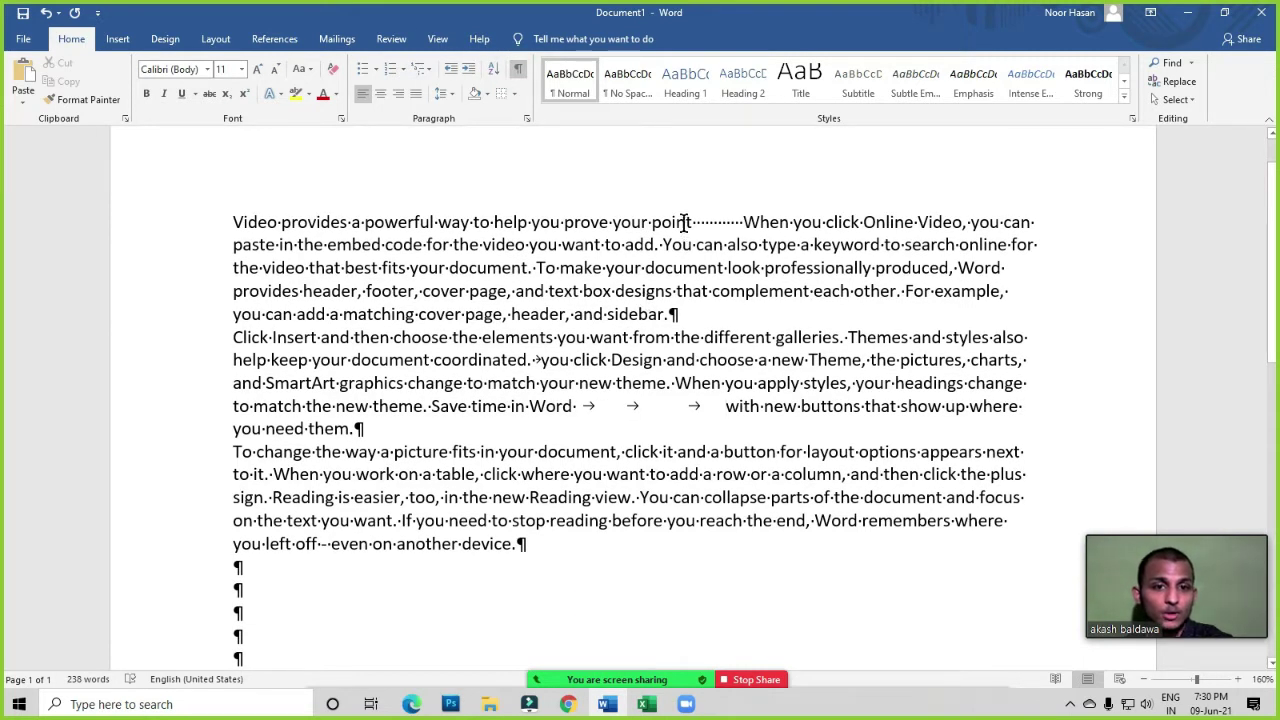
left_click_drag(697, 222, 742, 222)
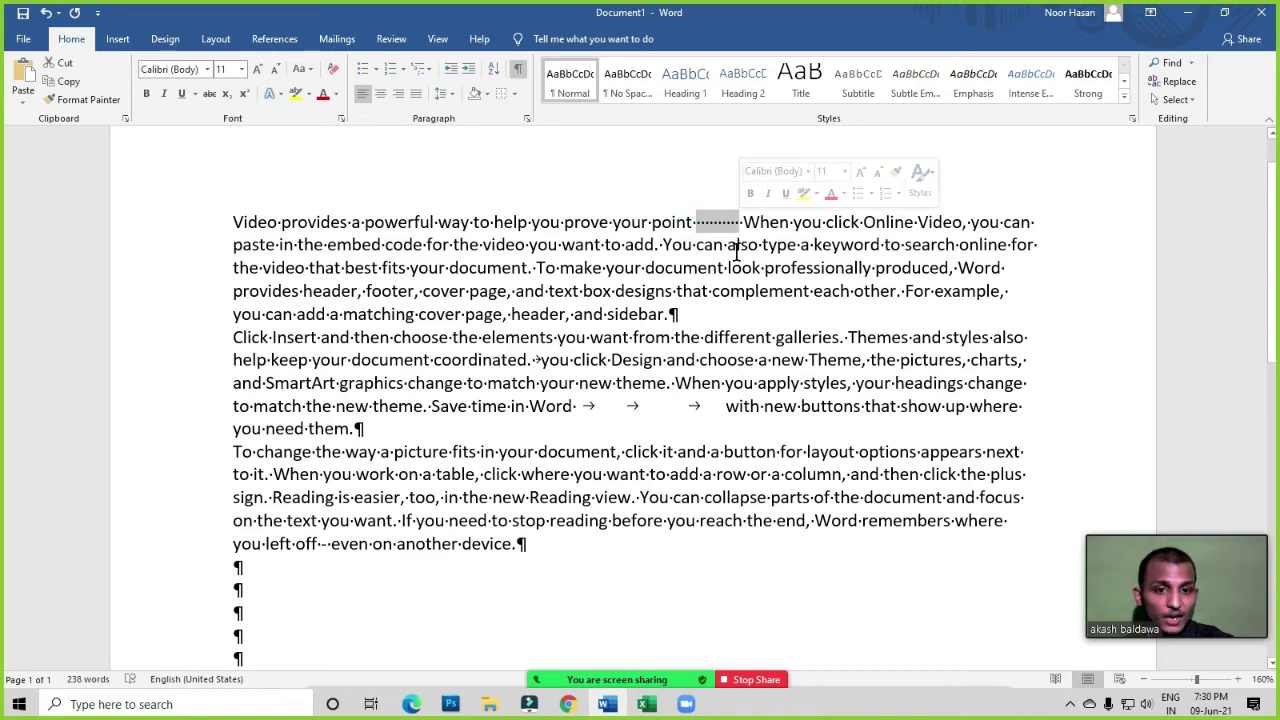
left_click(630, 406)
scroll(394, 626, "down", 3)
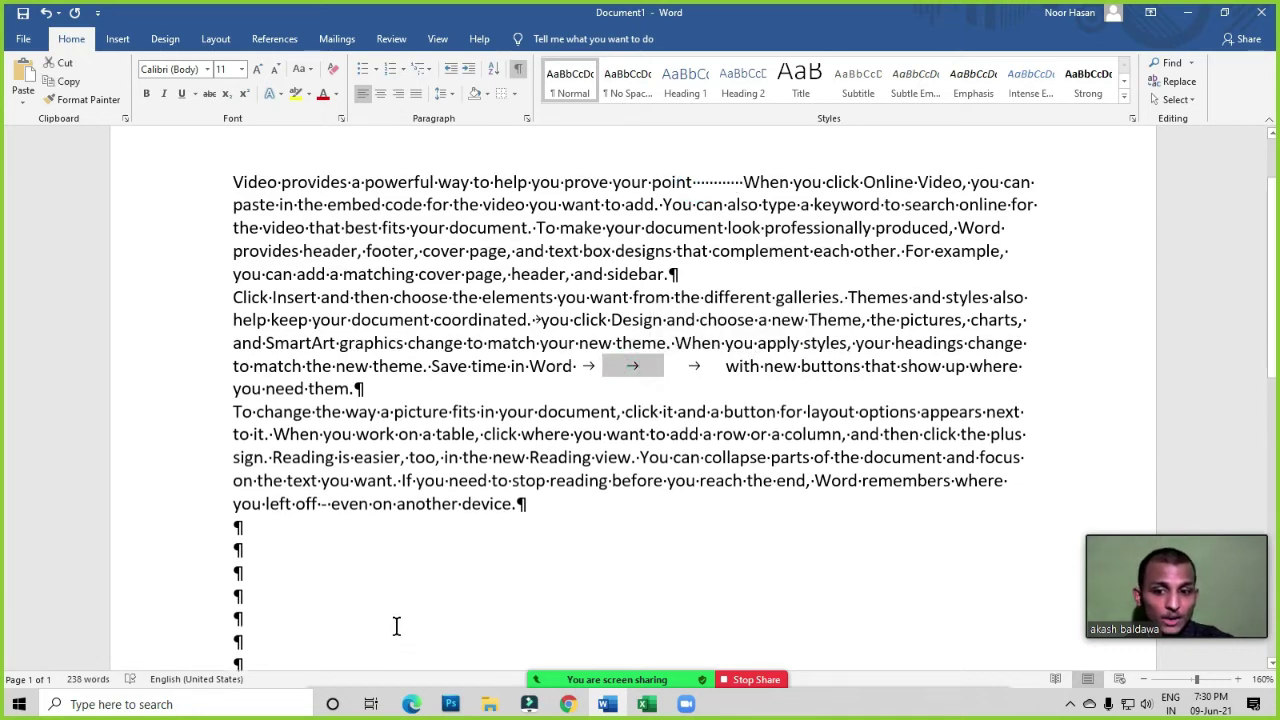
left_click_drag(277, 513, 216, 332)
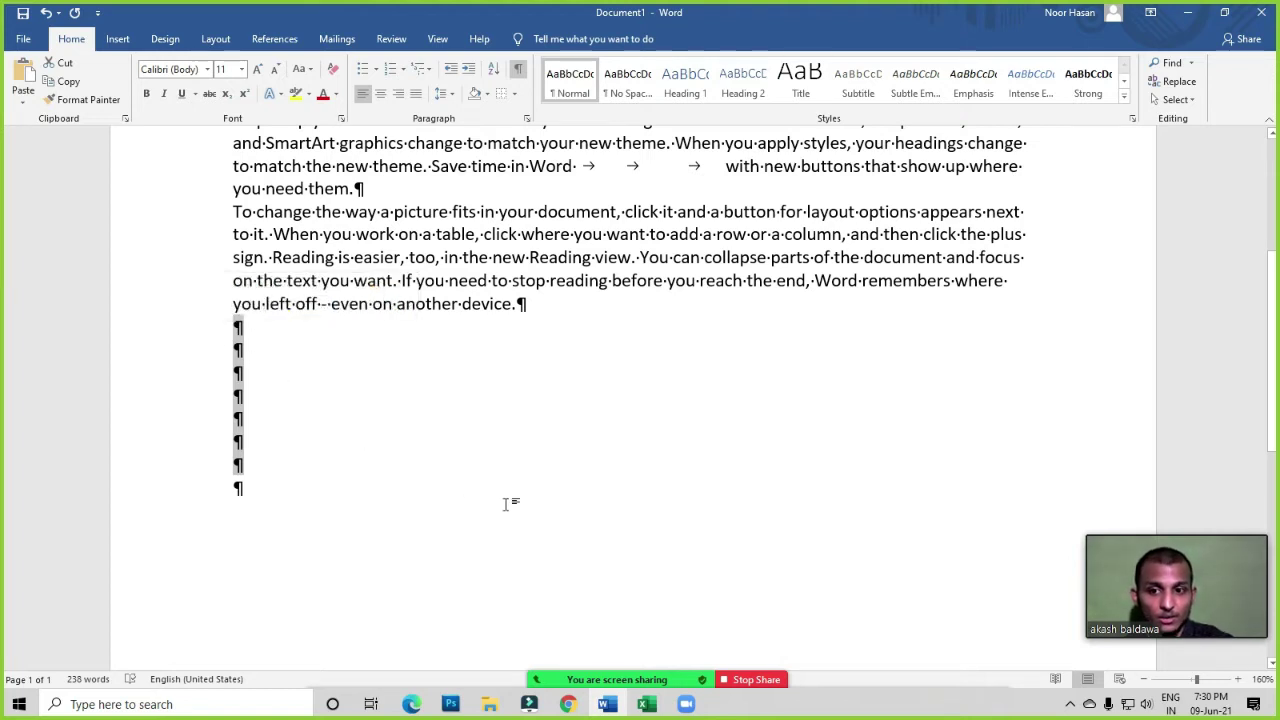
left_click(498, 428)
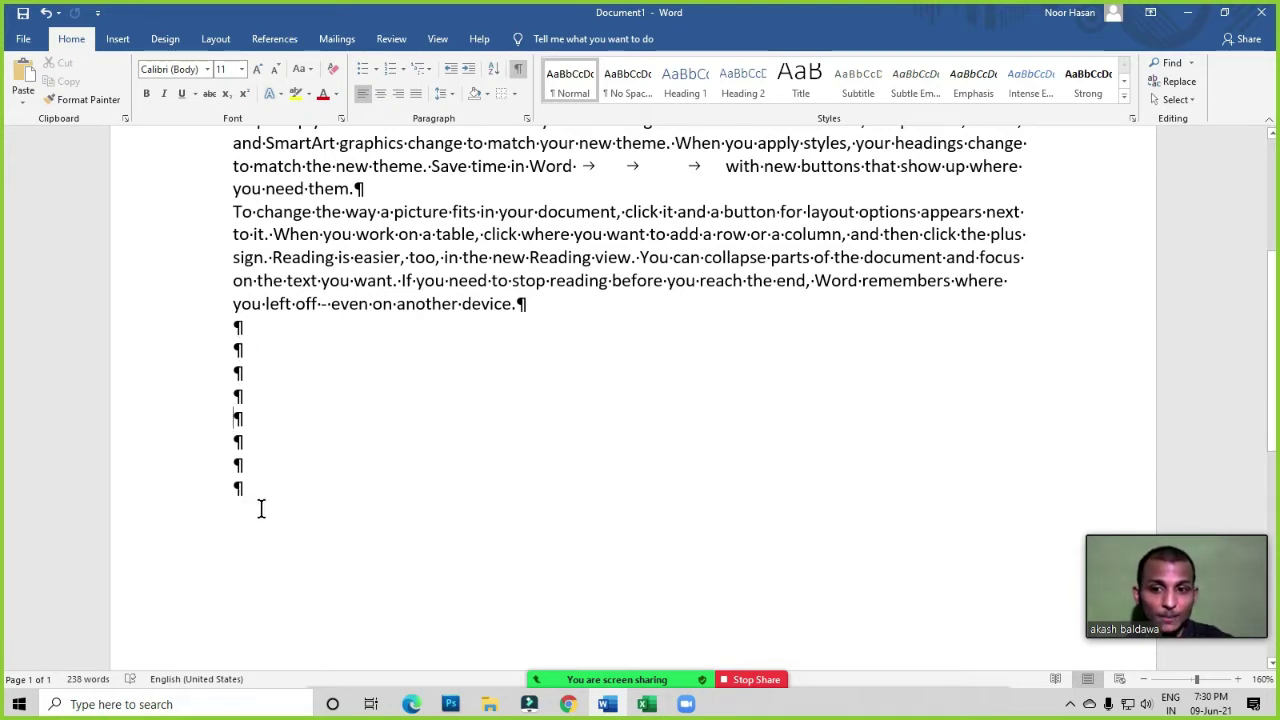
left_click_drag(258, 505, 217, 346)
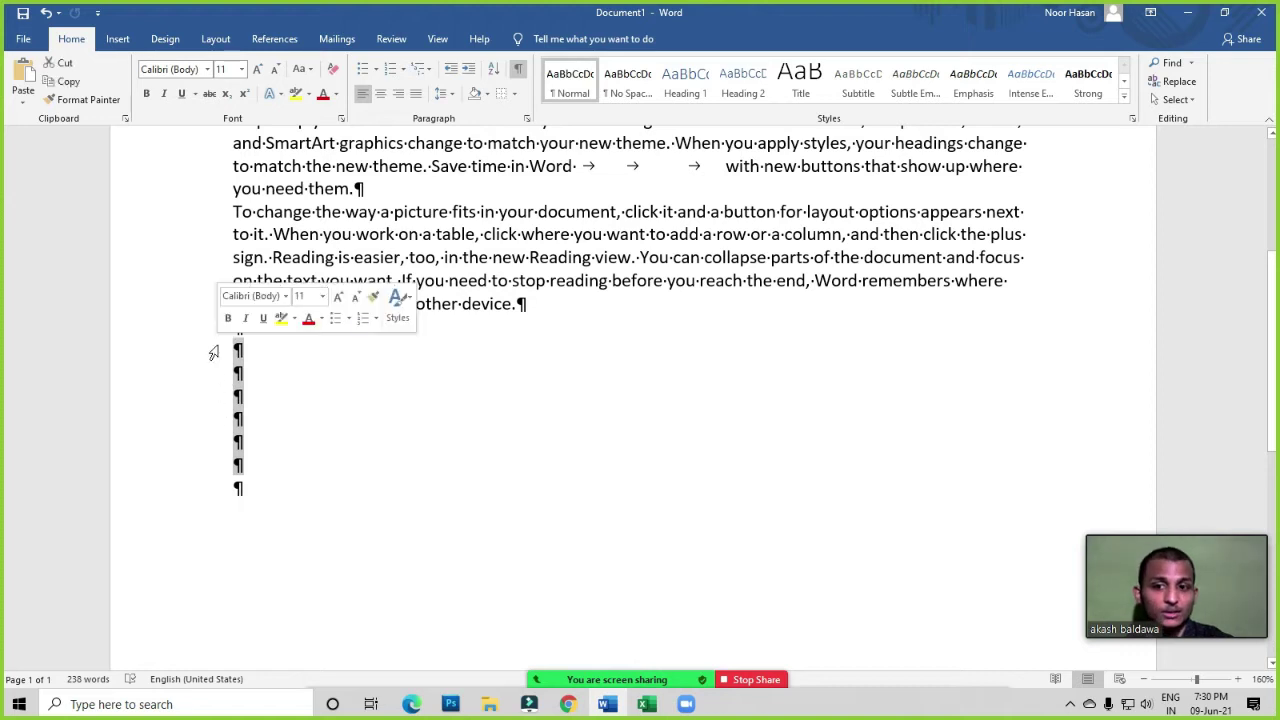
left_click(520, 505)
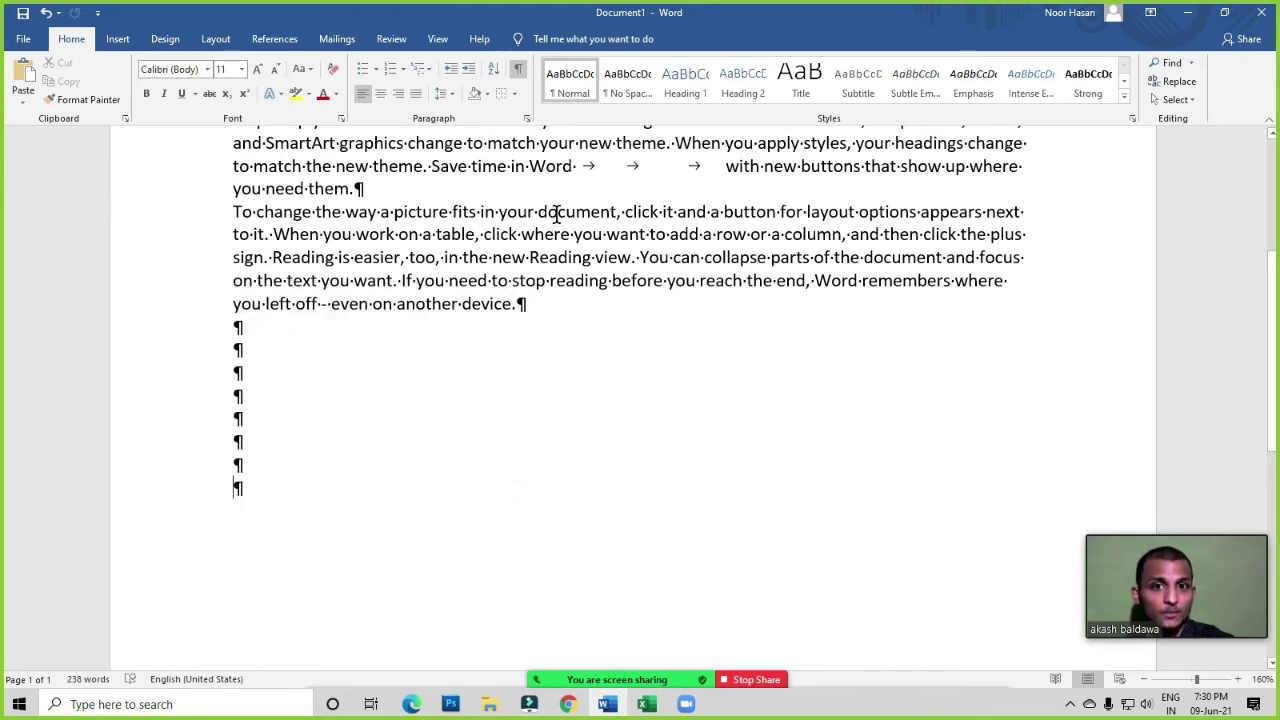
left_click(832, 239)
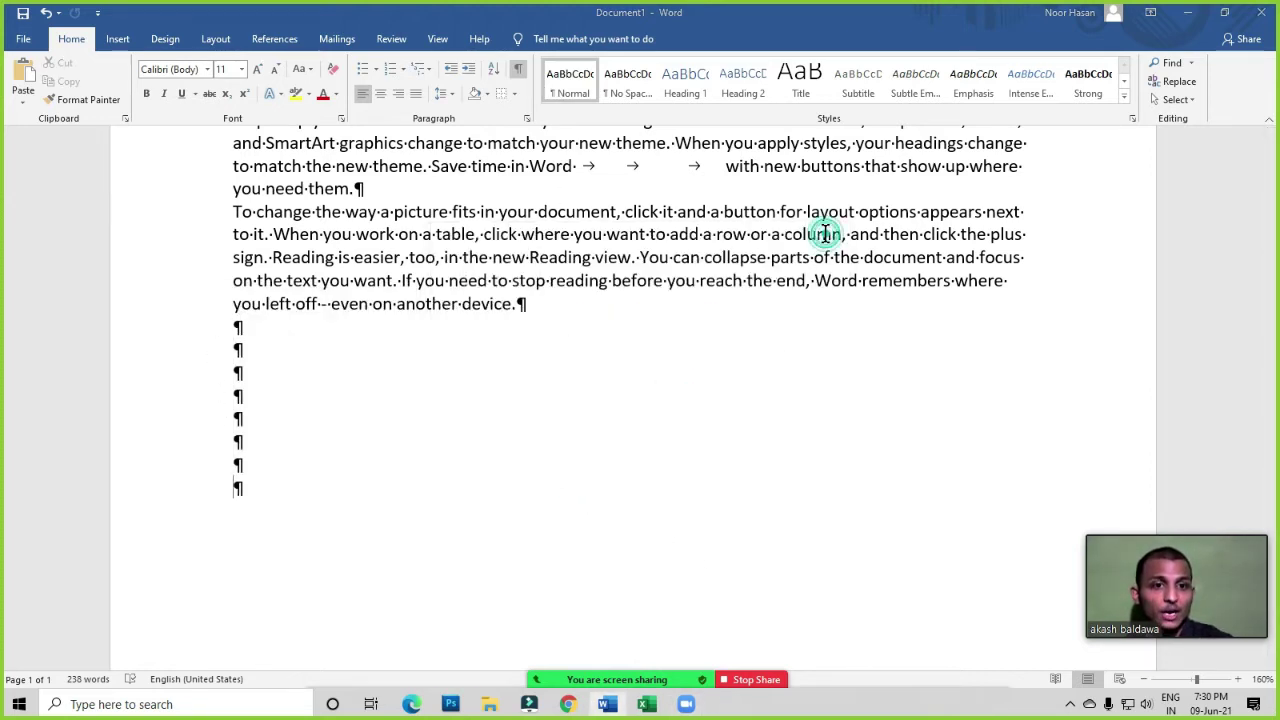
Hide the formatting marks and return to the start of the document
left_click(517, 68)
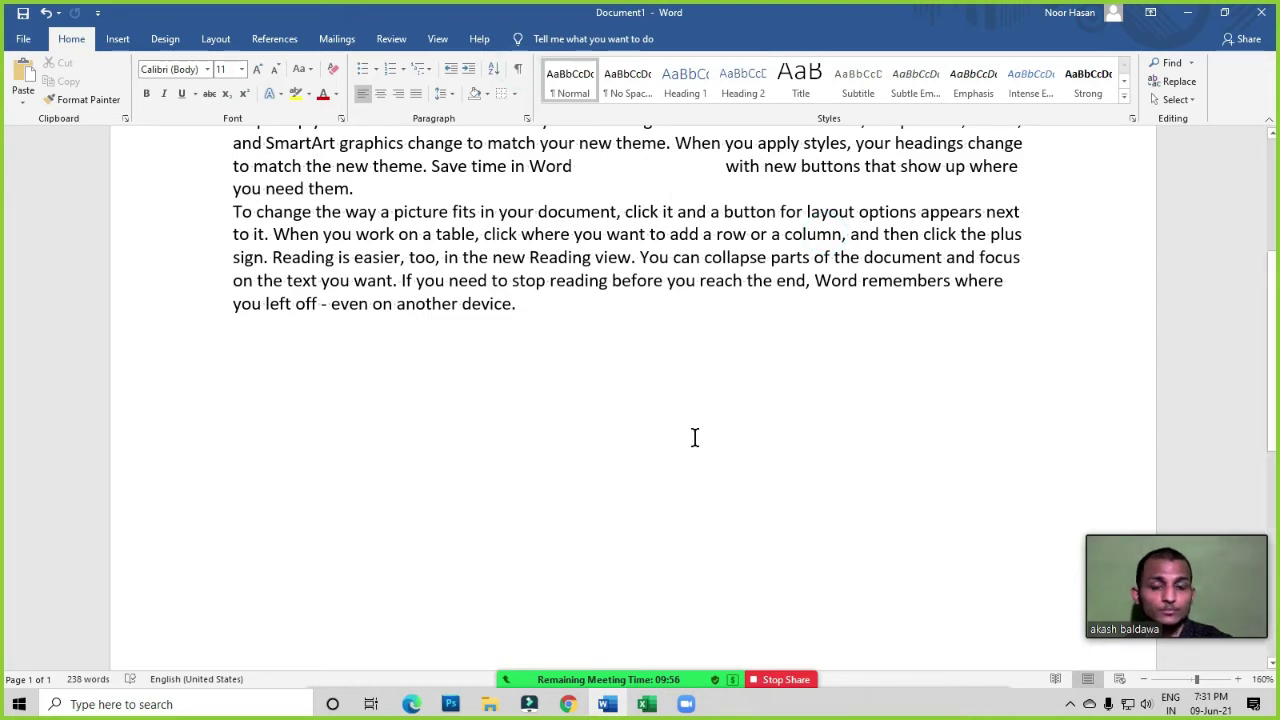
scroll(694, 437, "up", 5)
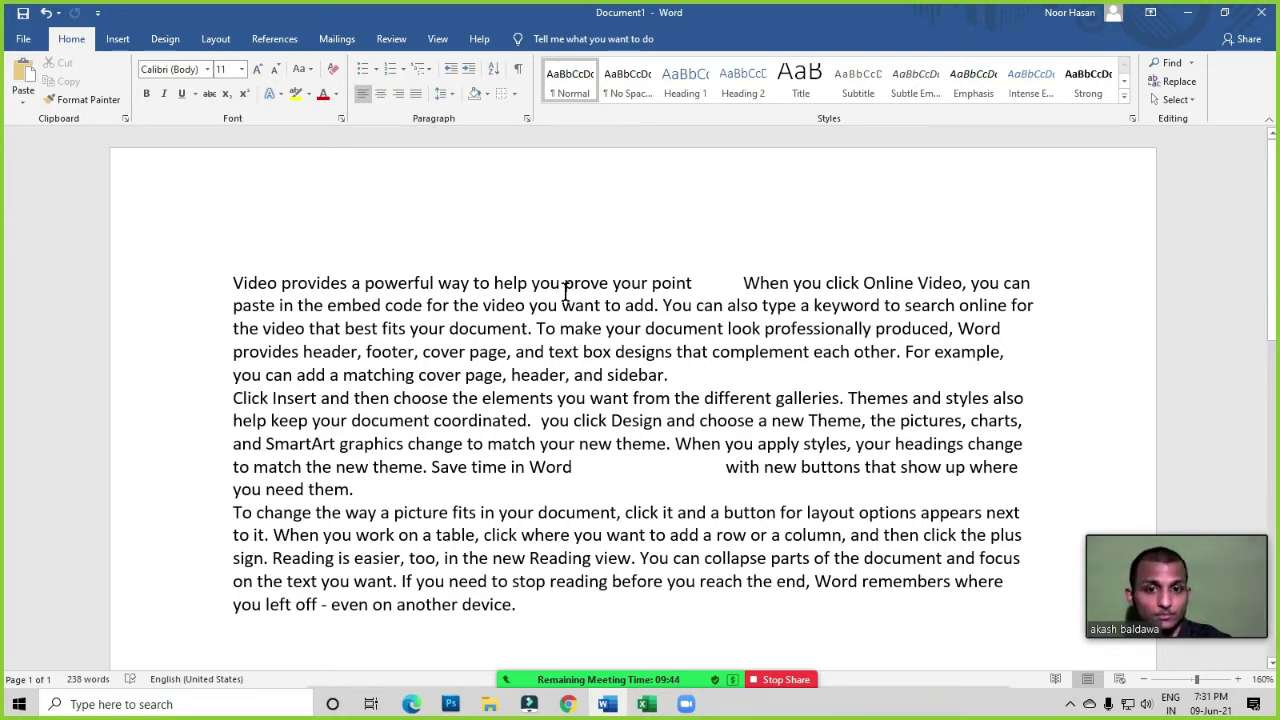
scroll(563, 289, "down", 1)
scroll(563, 289, "up", 1)
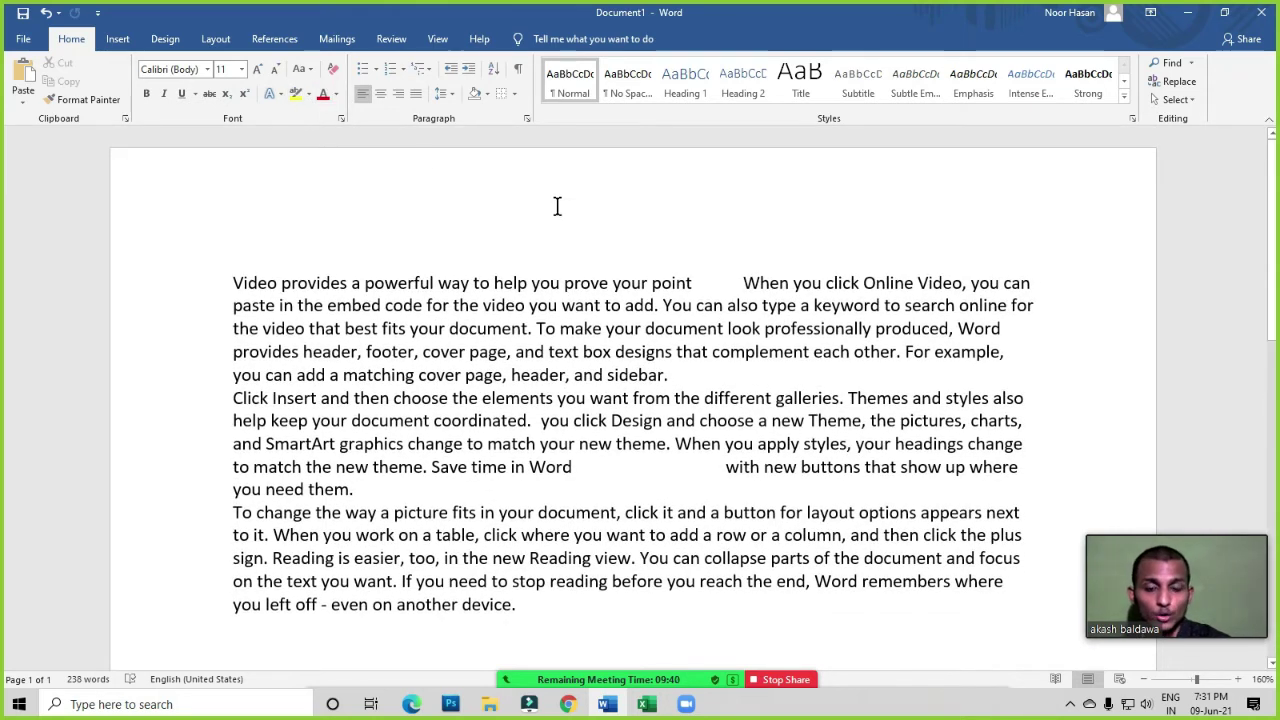
Open the Zoom meeting's participants list, look through it, move it aside and minimize it
left_click(556, 668)
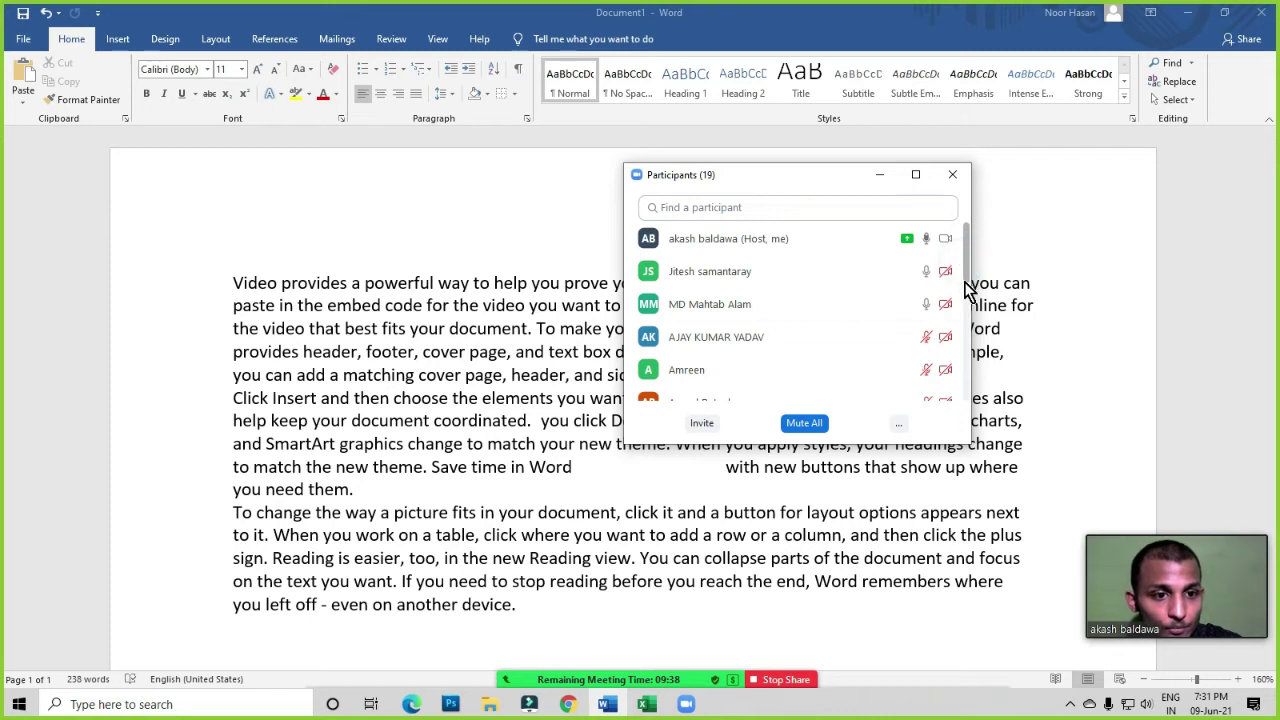
left_click_drag(968, 283, 968, 305)
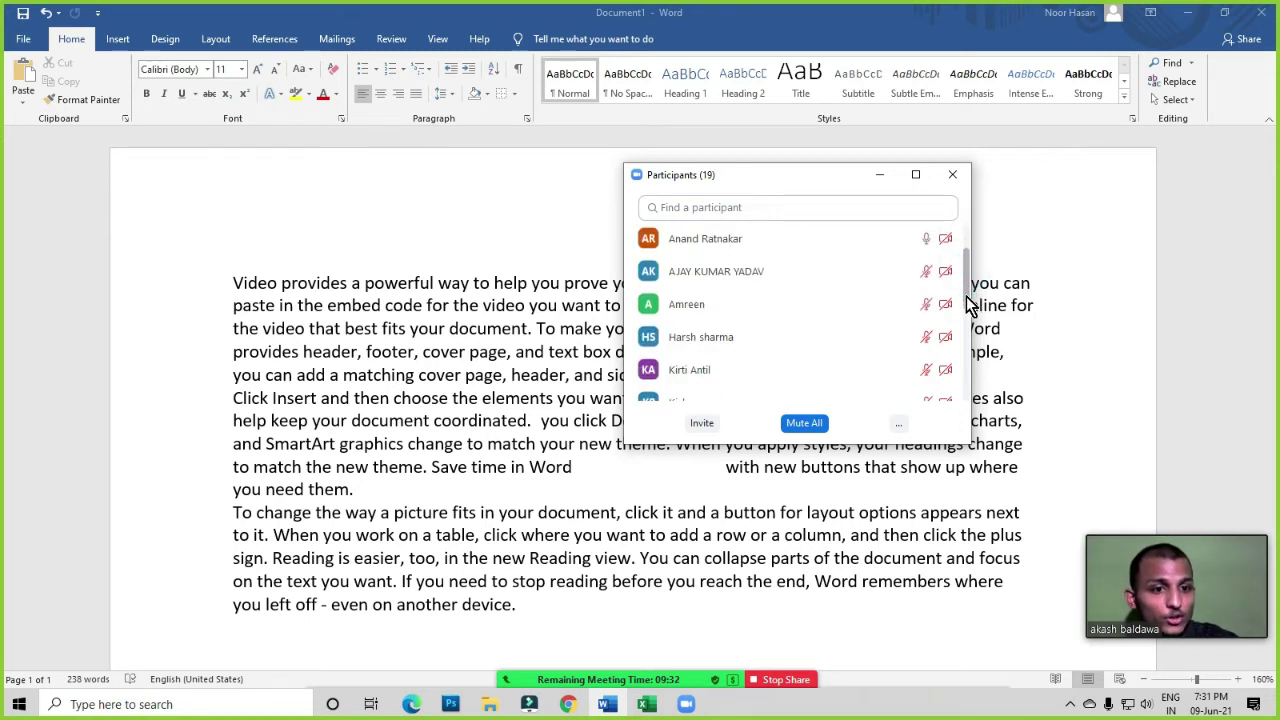
left_click_drag(968, 305, 968, 403)
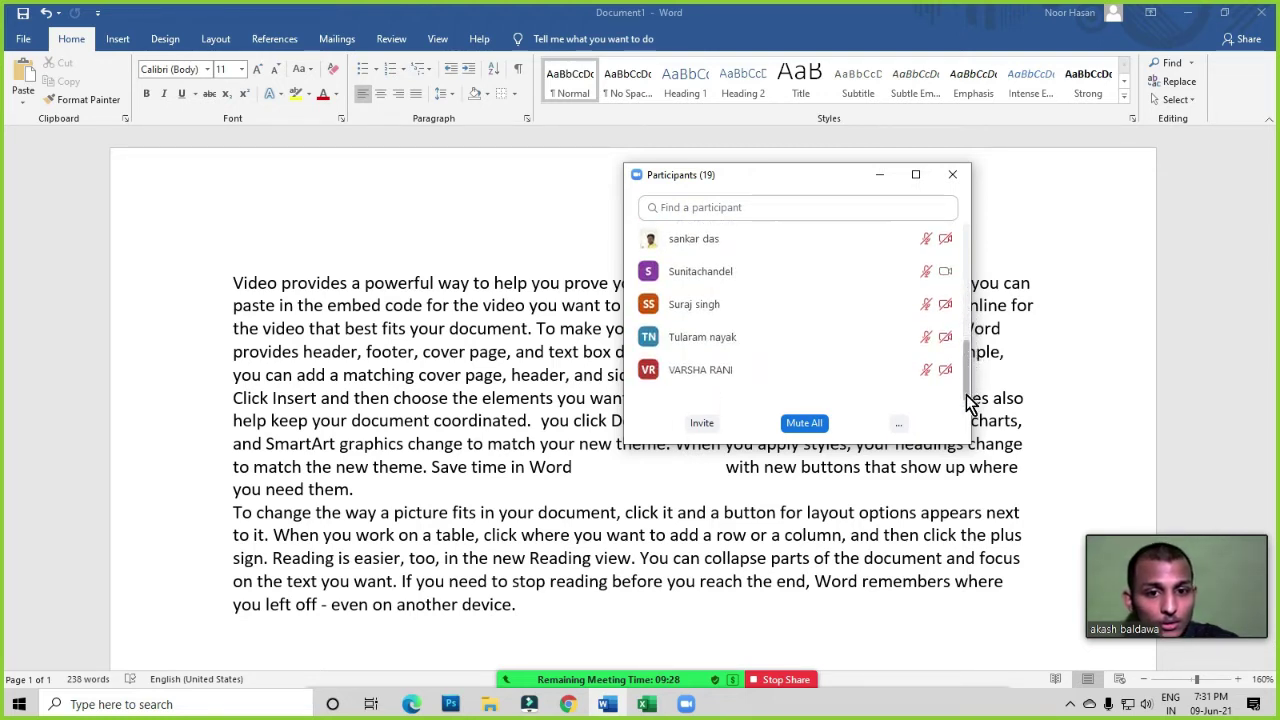
left_click_drag(968, 403, 990, 225)
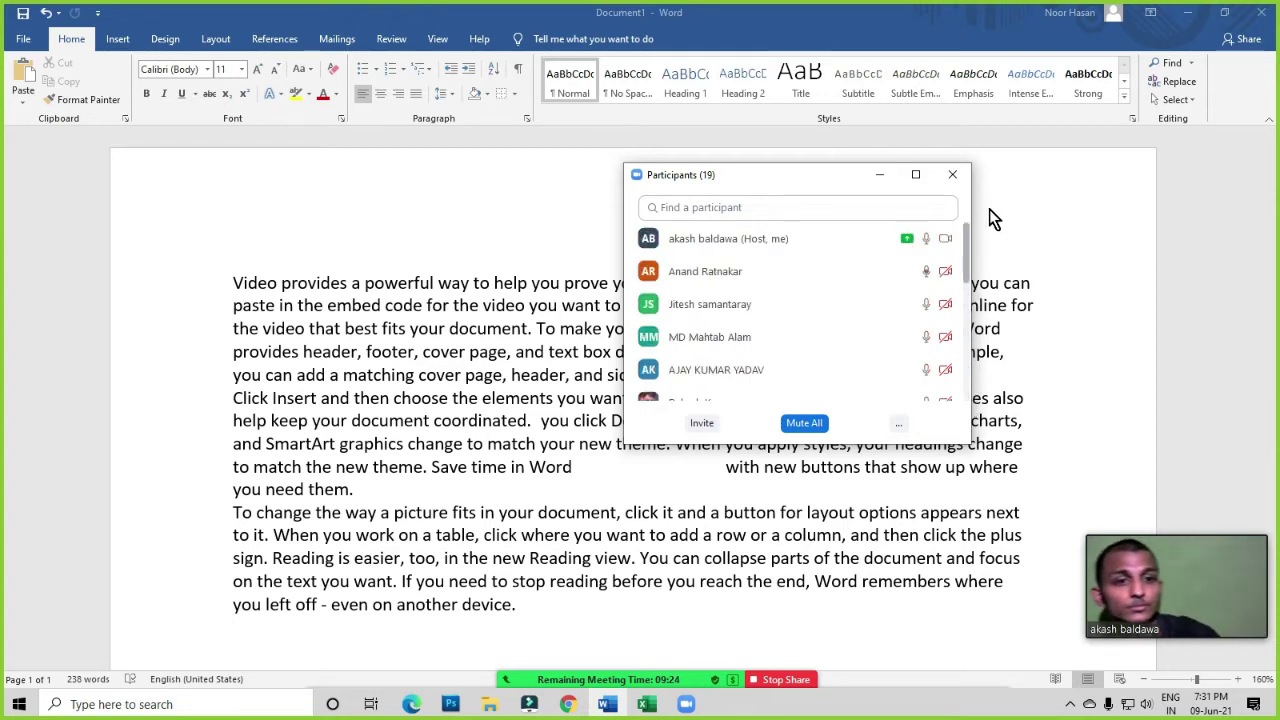
left_click_drag(860, 180, 900, 195)
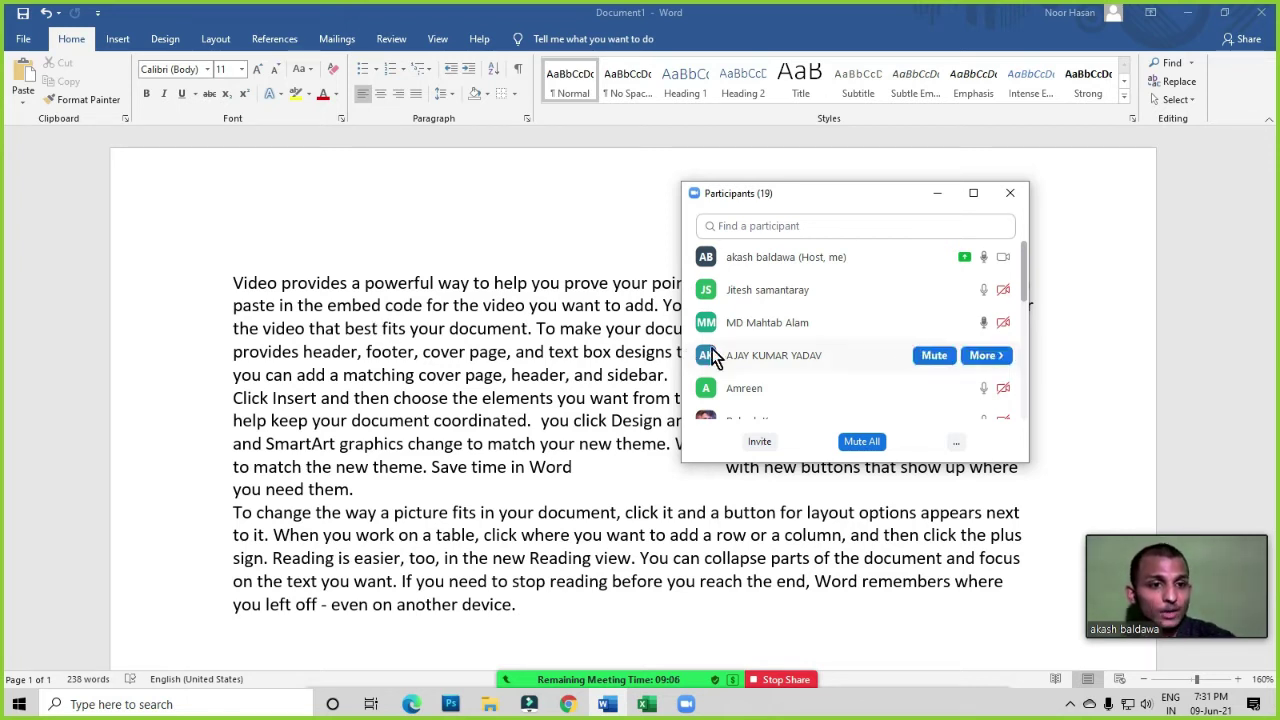
left_click(1026, 273)
left_click_drag(1026, 279, 1025, 221)
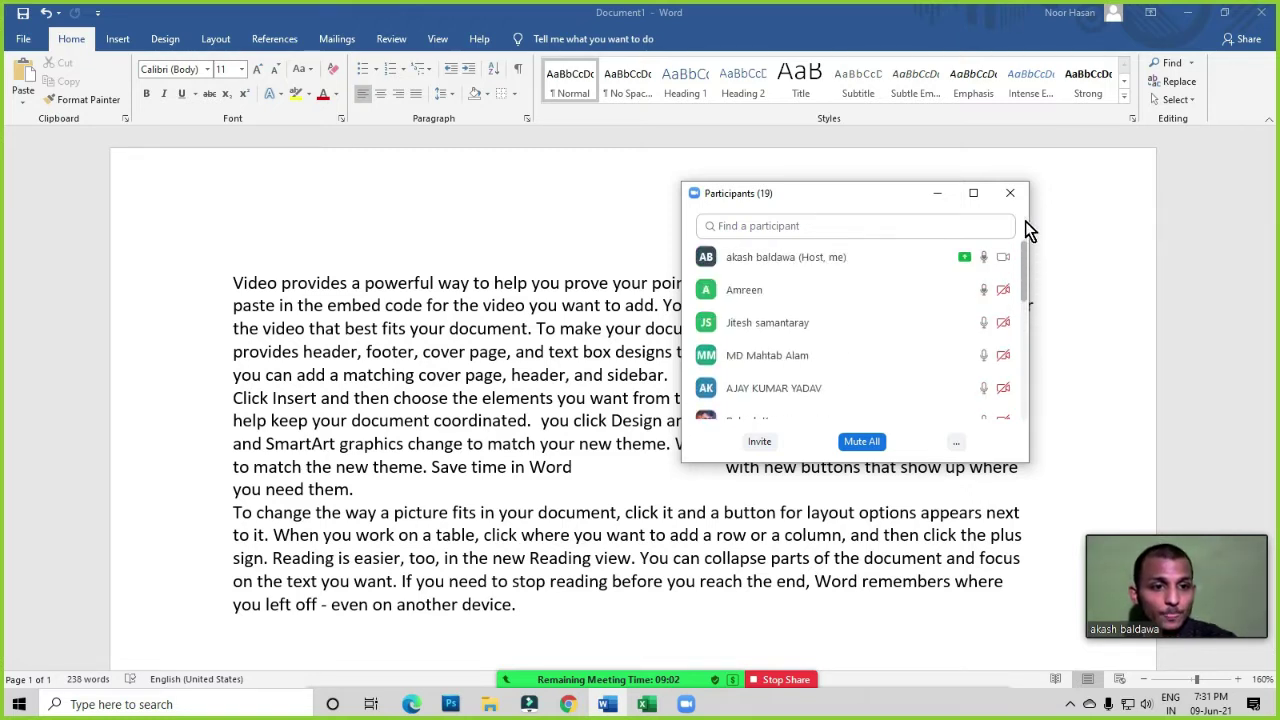
left_click(910, 200)
left_click_drag(918, 207, 980, 219)
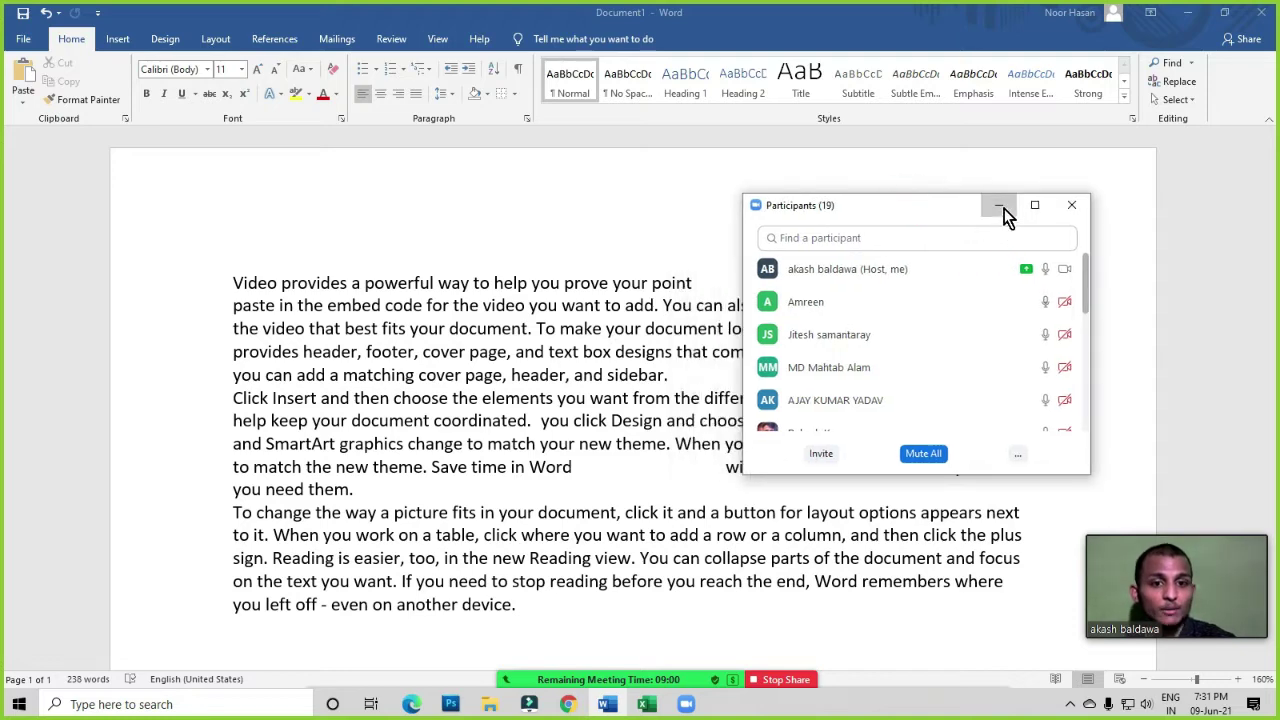
left_click(999, 205)
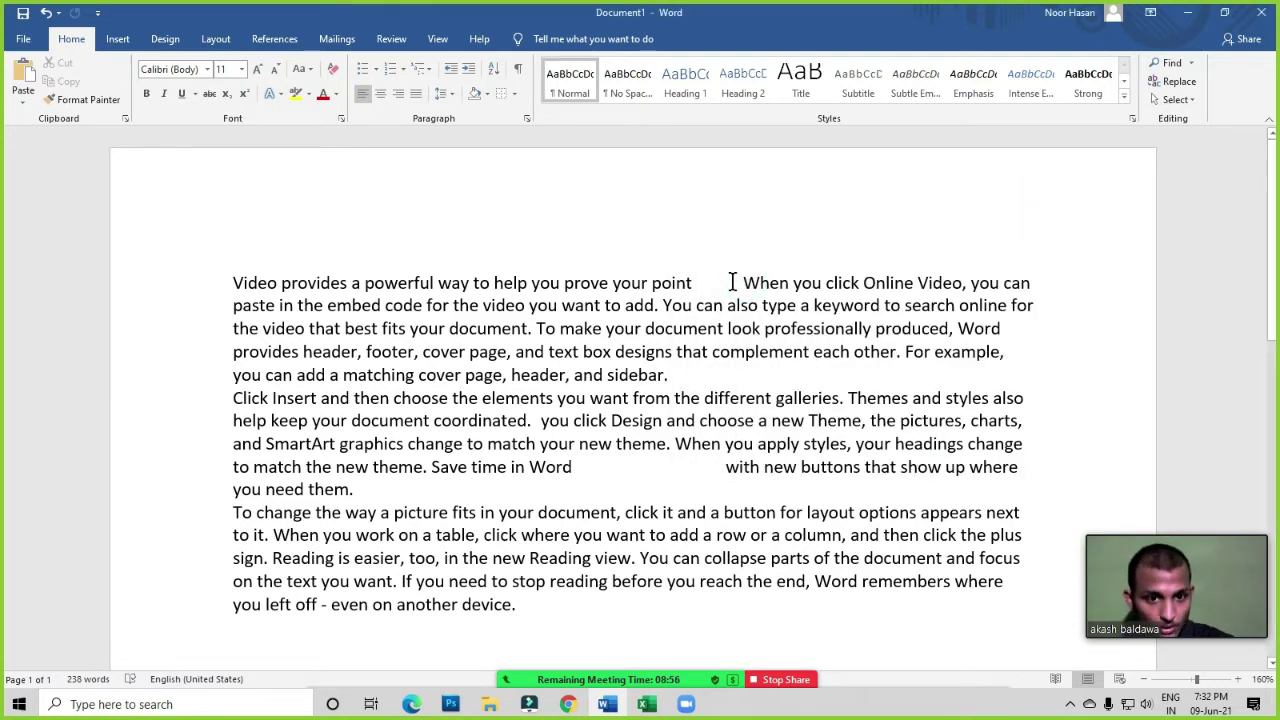
Add a run of spaces after "header, and sidebar." at the end of the first paragraph and show the formatting marks
scroll(643, 283, "down", 3)
scroll(394, 394, "up", 2)
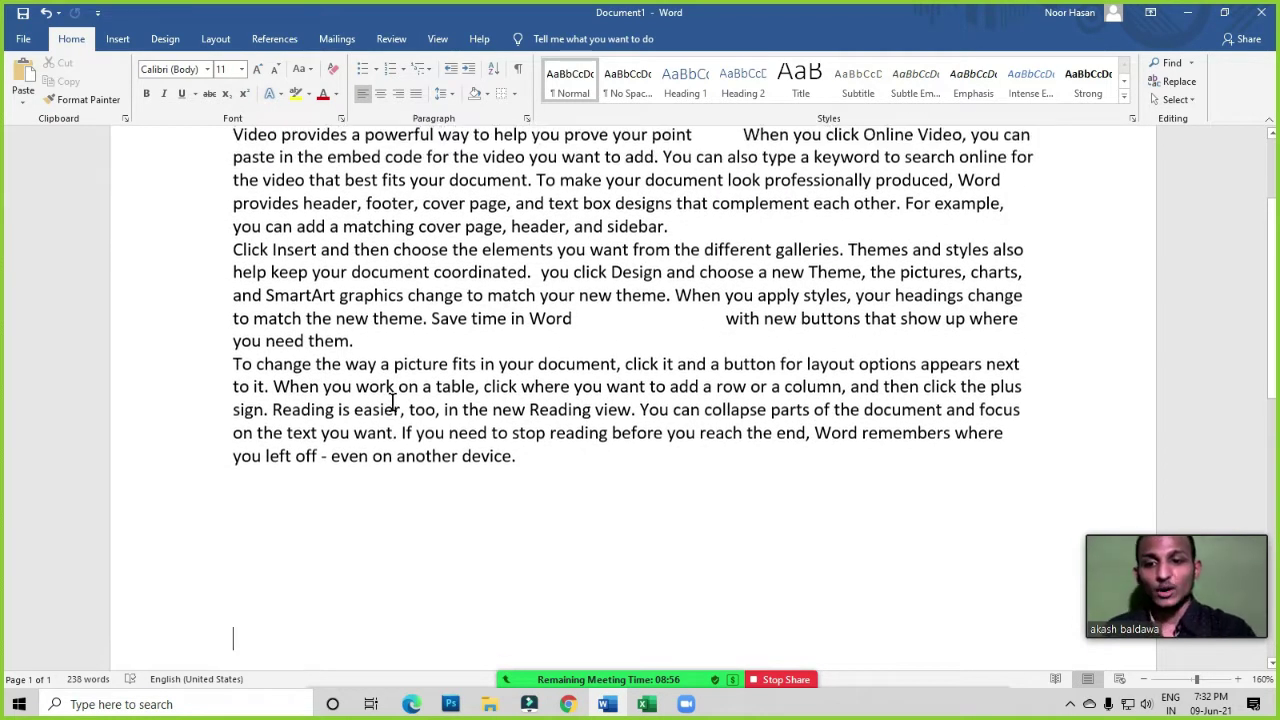
scroll(394, 404, "up", 1)
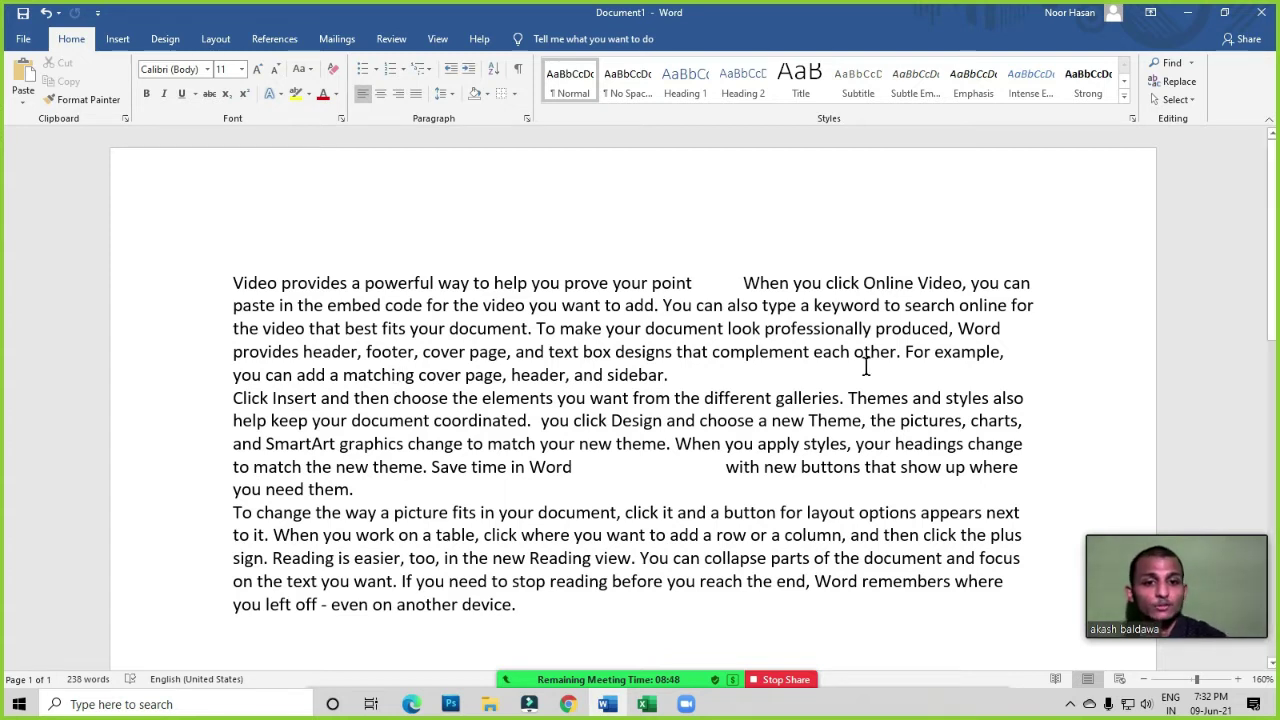
left_click_drag(701, 289, 740, 285)
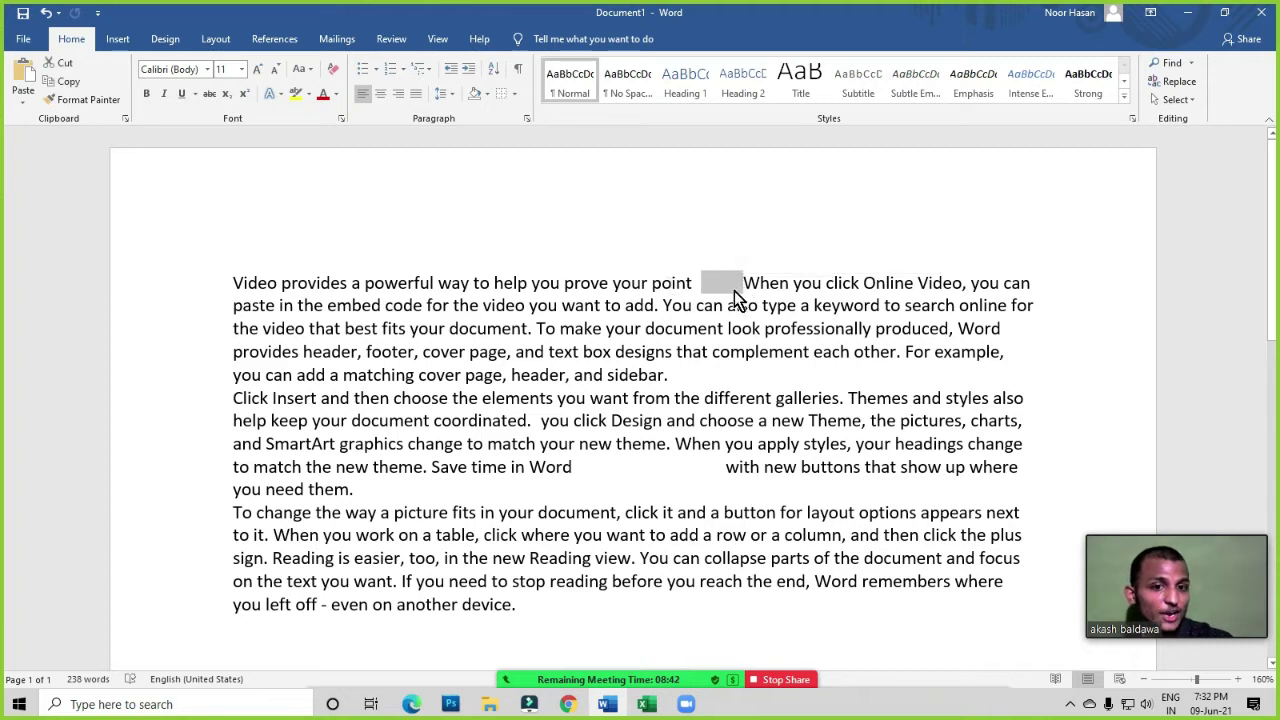
left_click(673, 377)
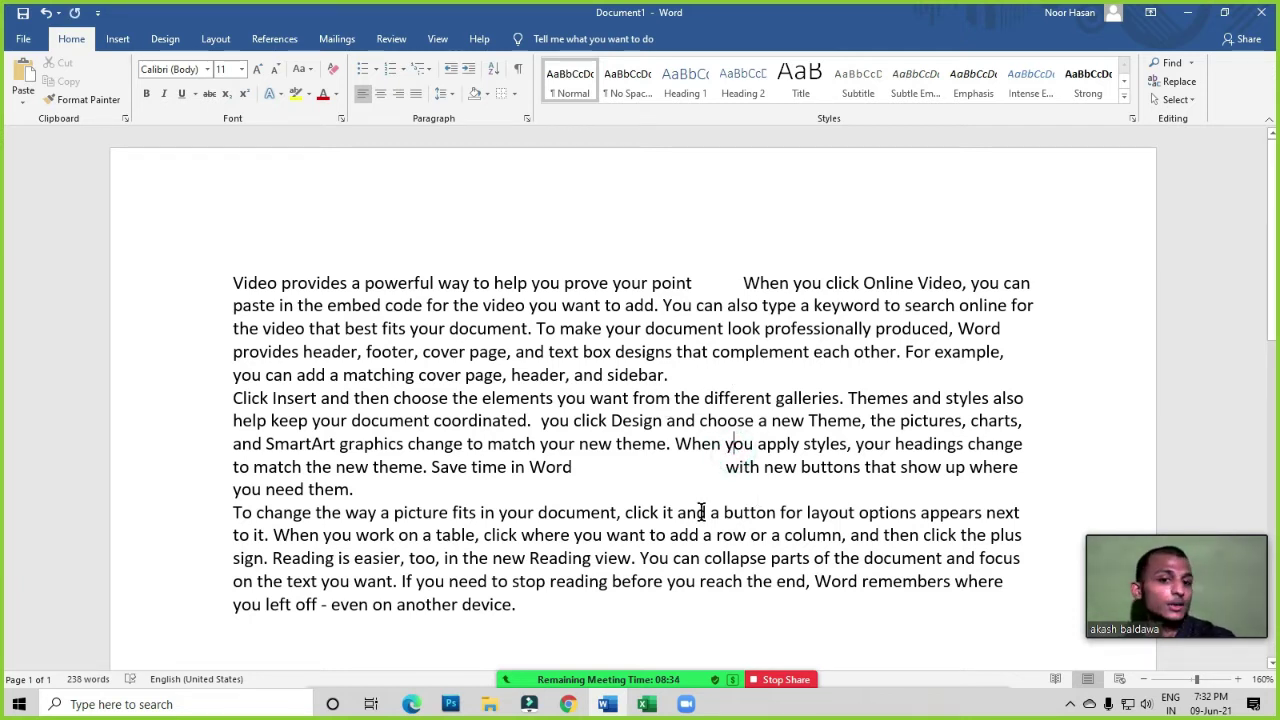
left_click(518, 68)
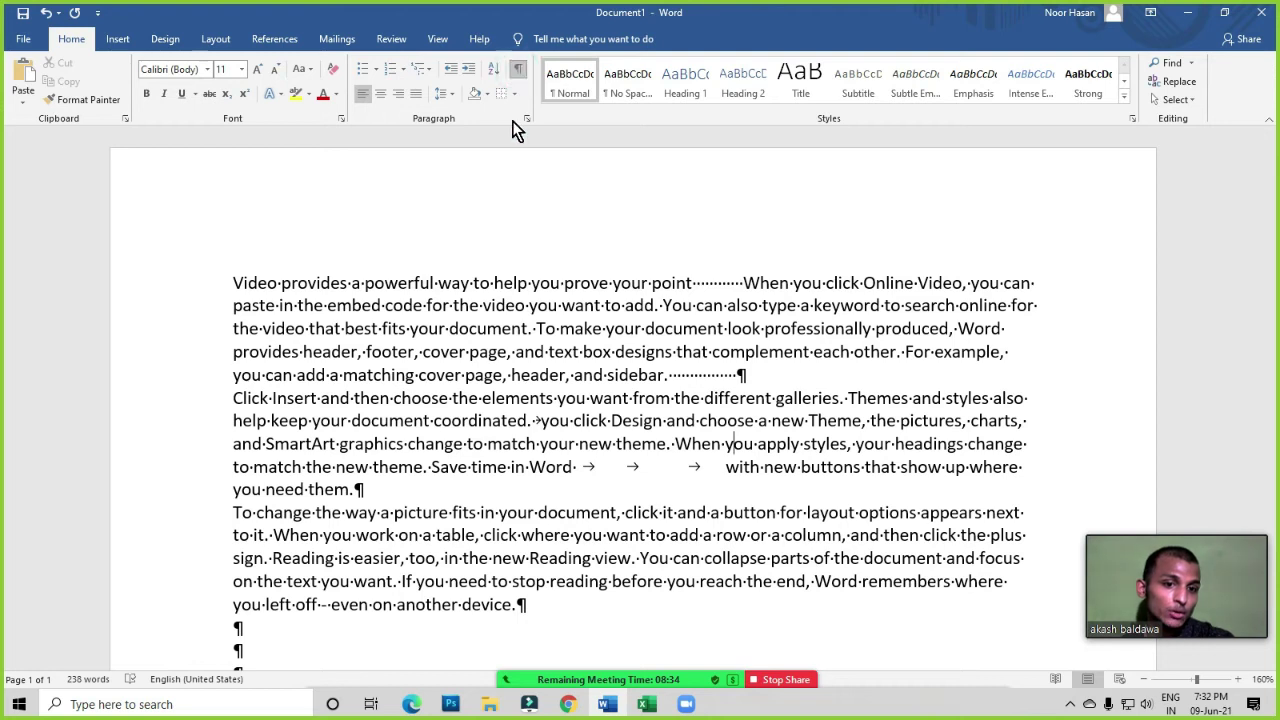
Delete the extra spaces at the end of the first paragraph, after "header, and sidebar."
left_click_drag(677, 375, 733, 373)
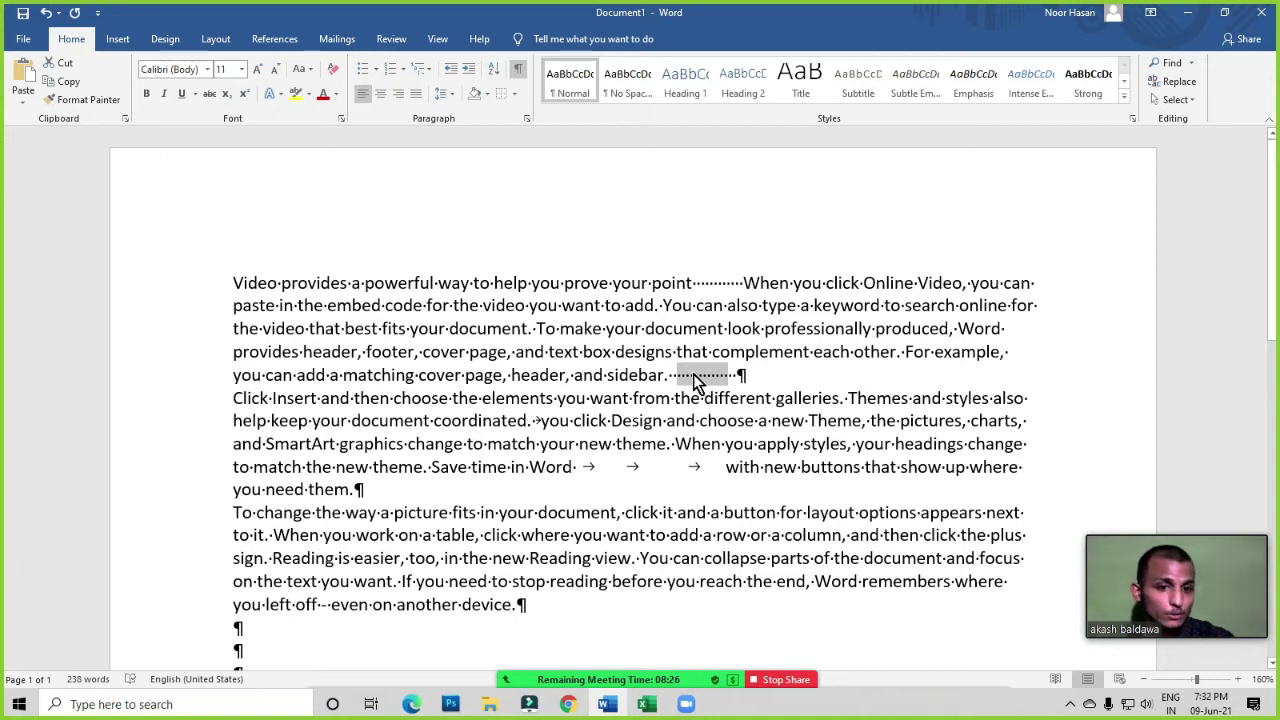
left_click_drag(700, 374, 705, 375)
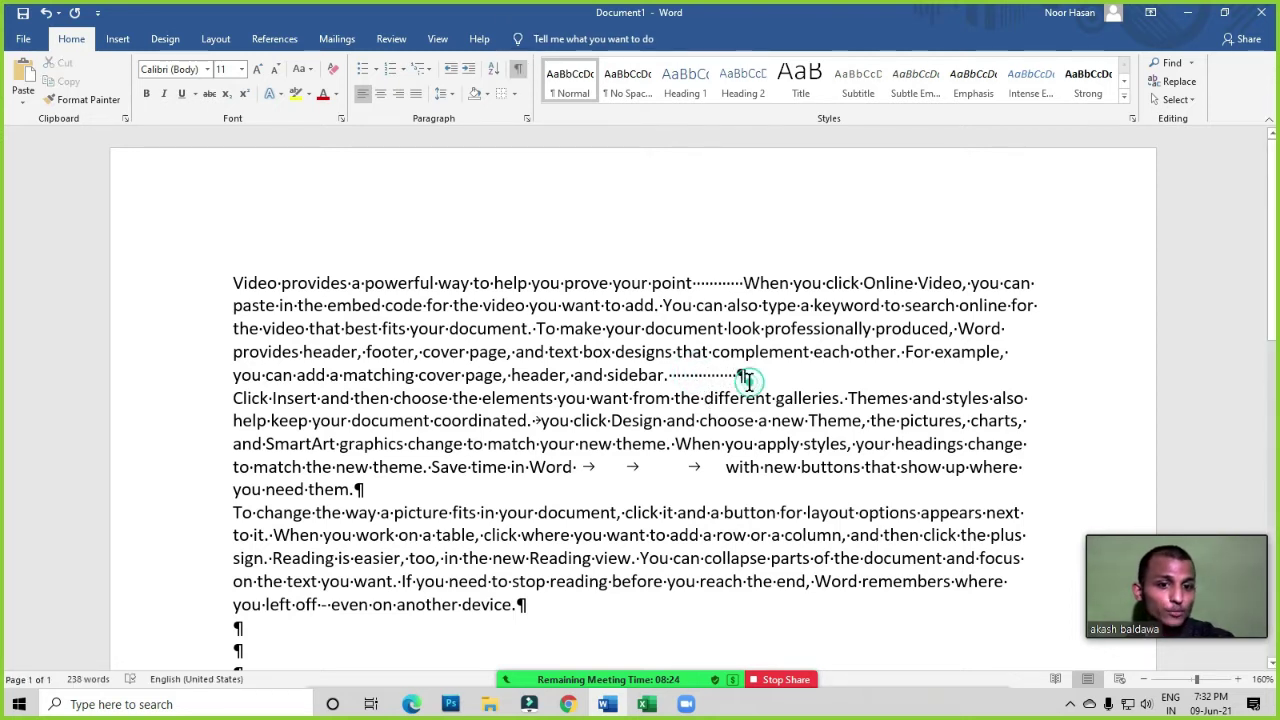
left_click_drag(736, 375, 674, 375)
key("Delete")
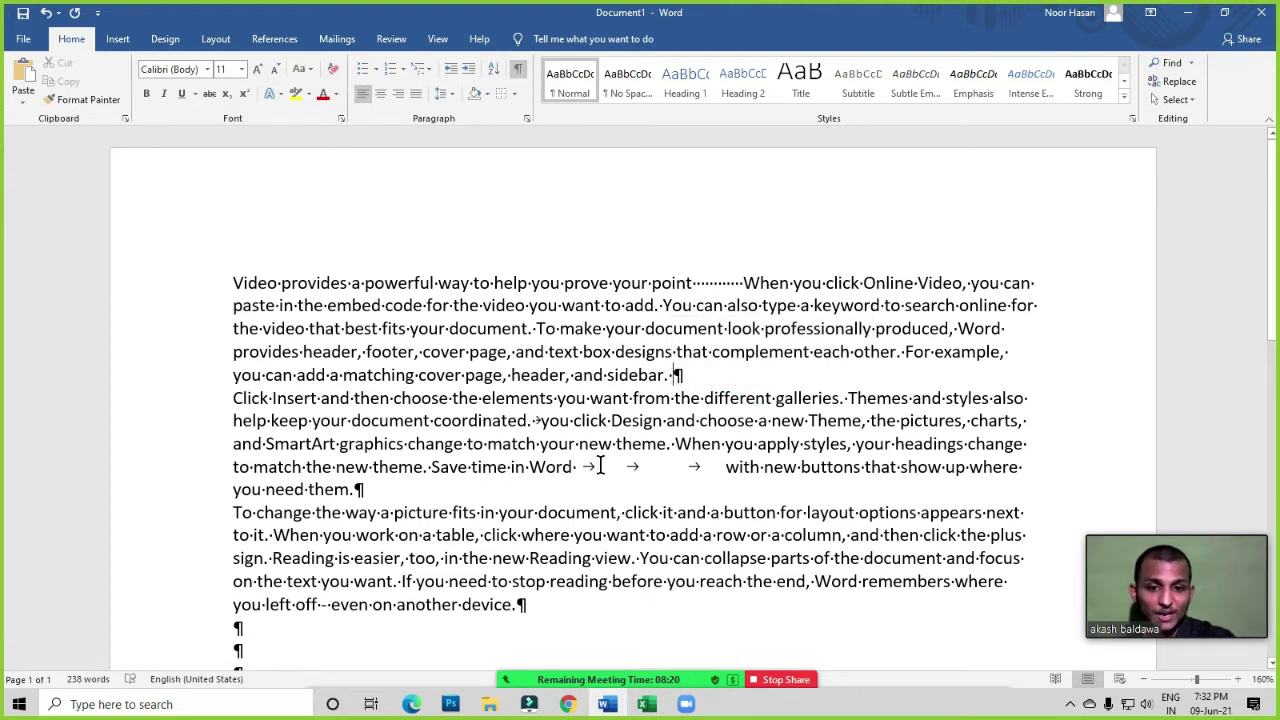
Highlight a tab mark and the empty paragraphs below the text to inspect them, and hide the formatting marks
double_click(634, 466)
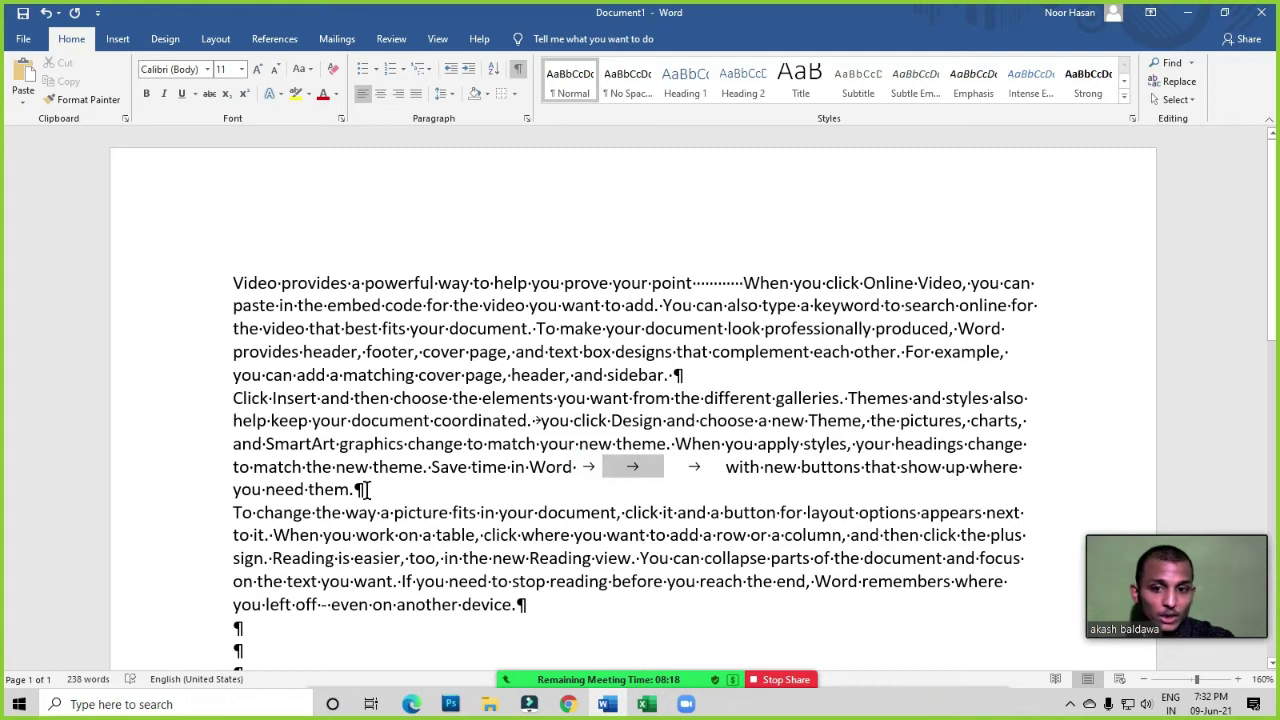
scroll(236, 530, "down", 3)
left_click_drag(239, 466, 251, 588)
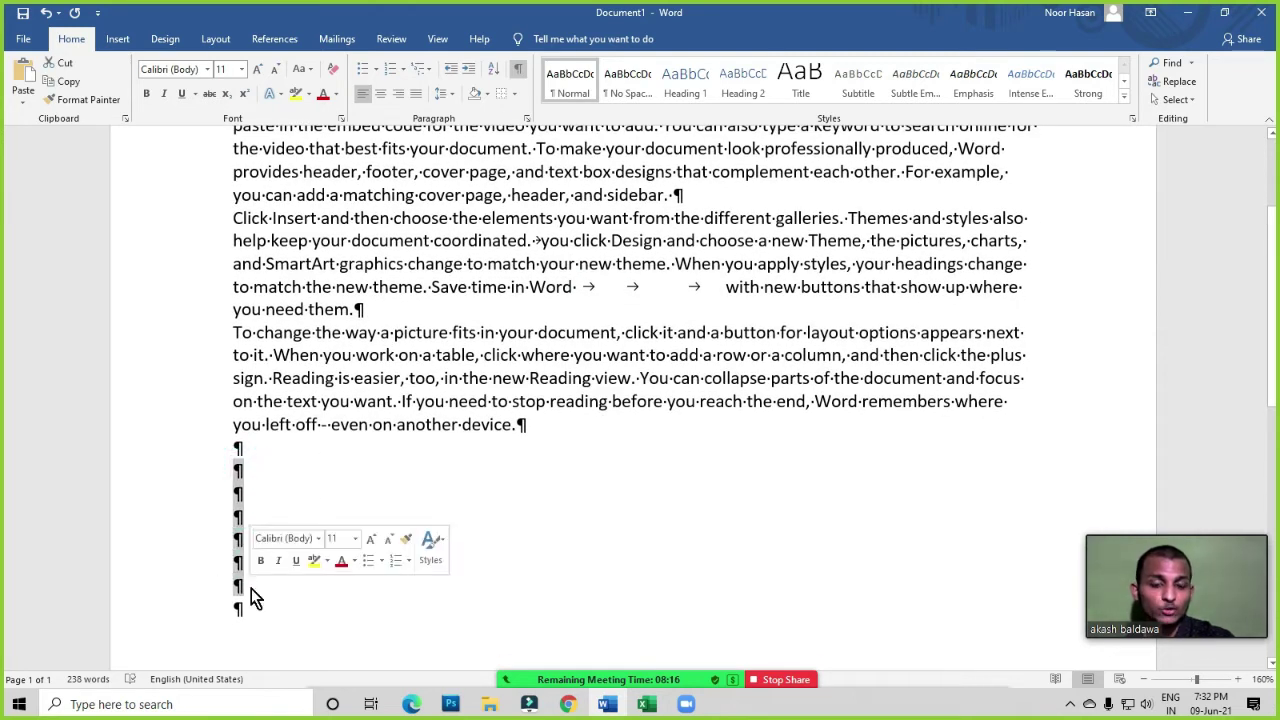
left_click(560, 510)
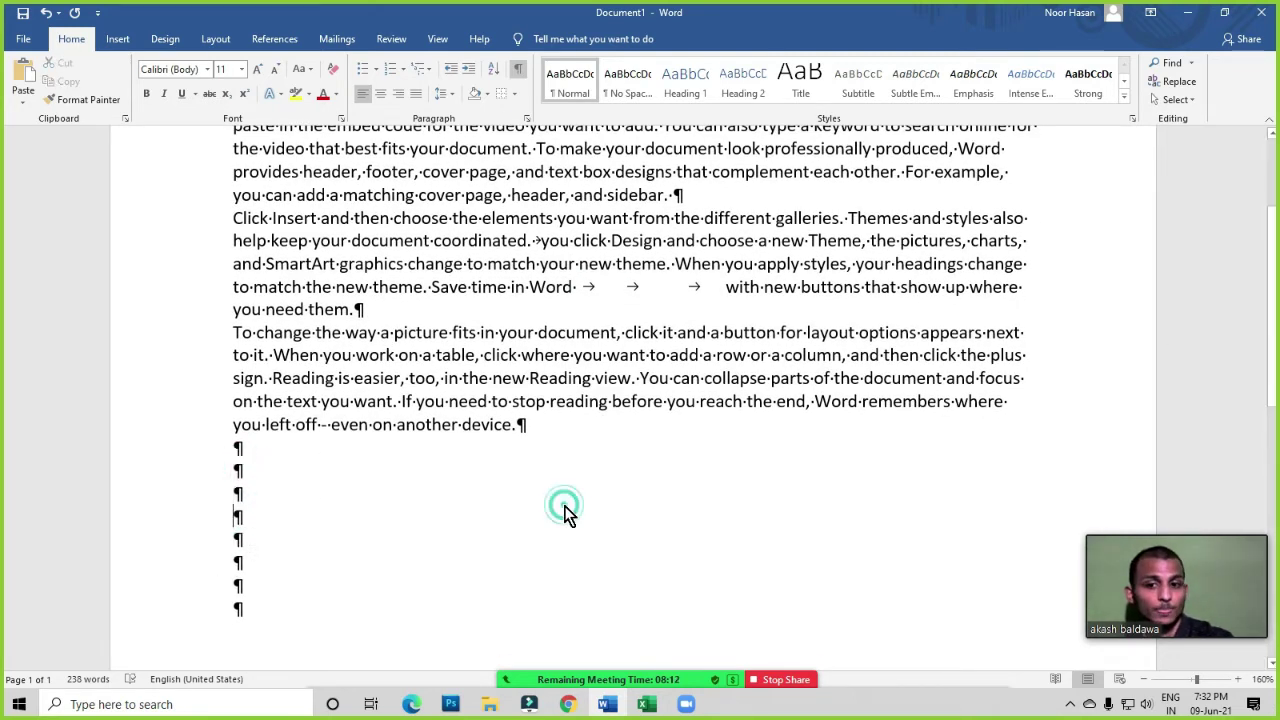
left_click(518, 72)
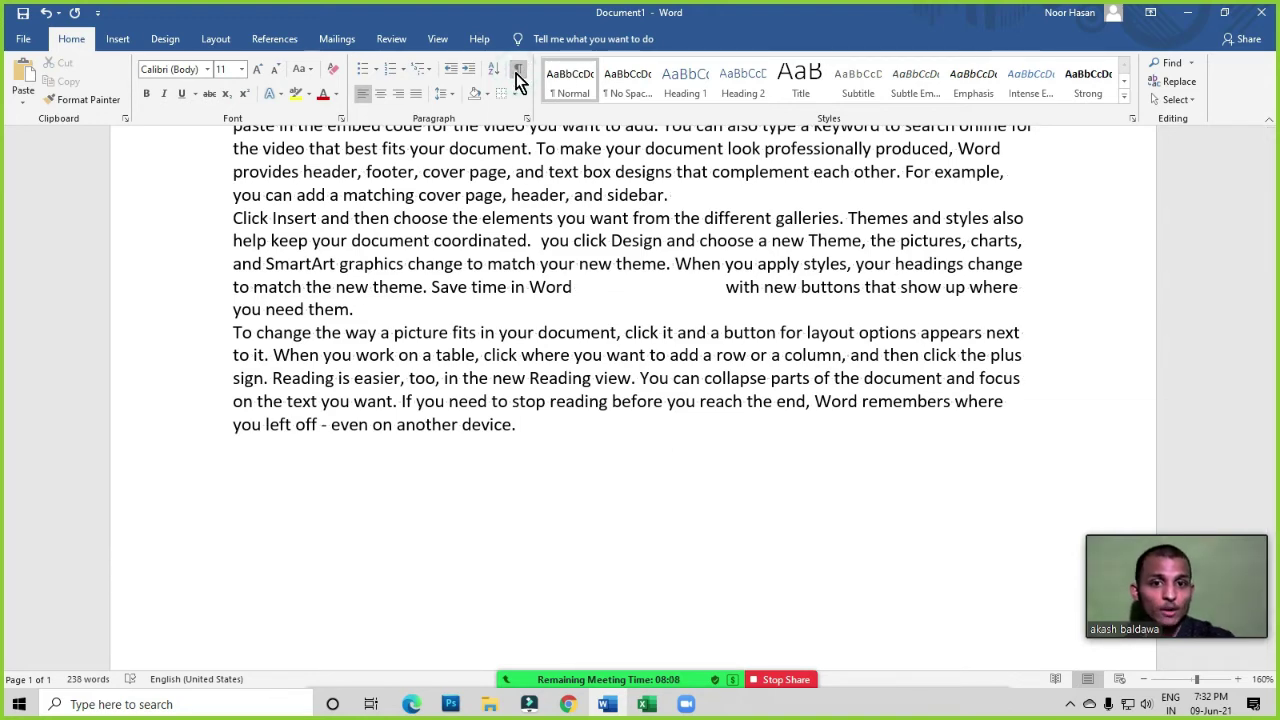
Open the sample résumé from the recently used documents
scroll(480, 390, "up", 3)
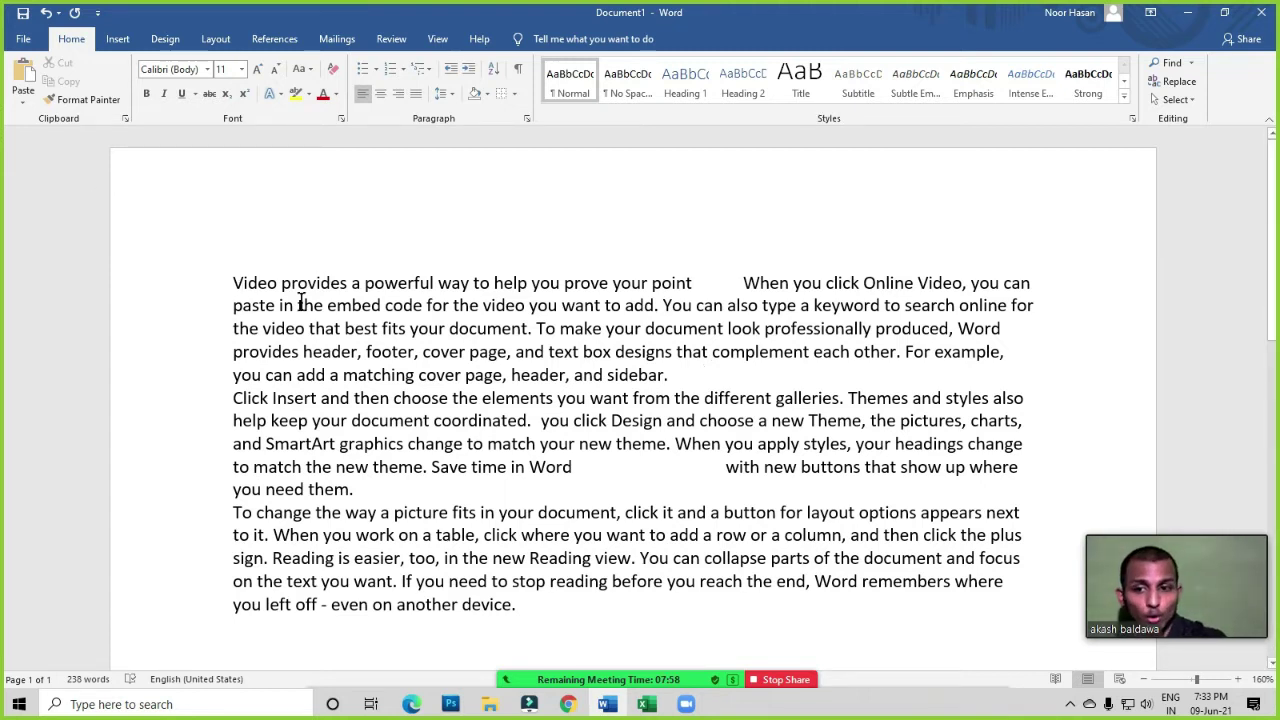
left_click(22, 38)
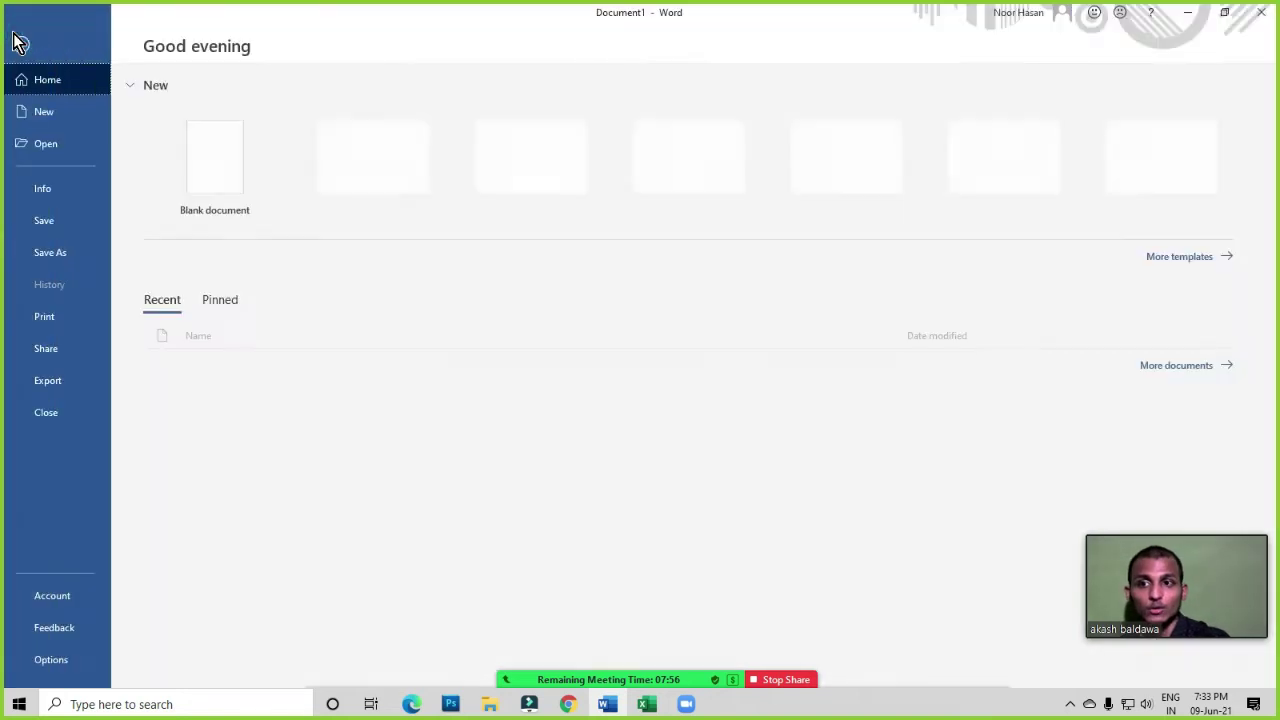
left_click(196, 371)
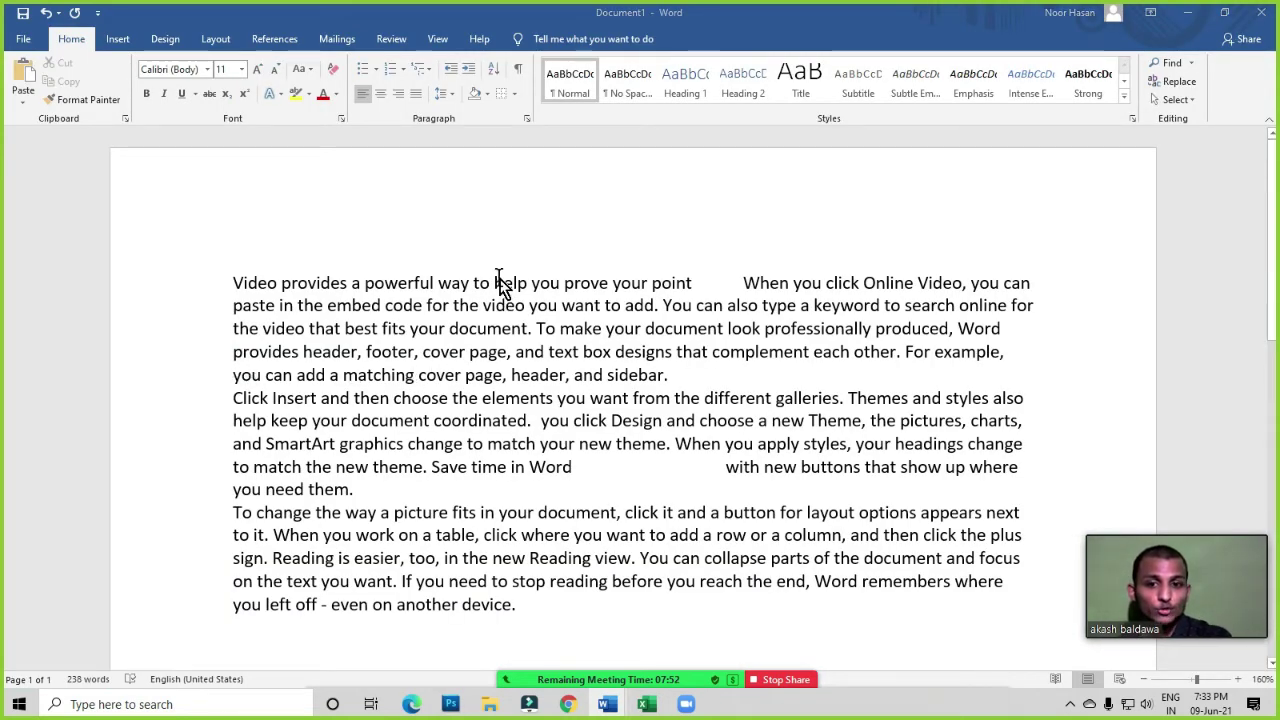
Zoom the résumé out to 116% and examine its layout from the Curriculum Vitae title to the declaration
scroll(943, 289, "down", 3)
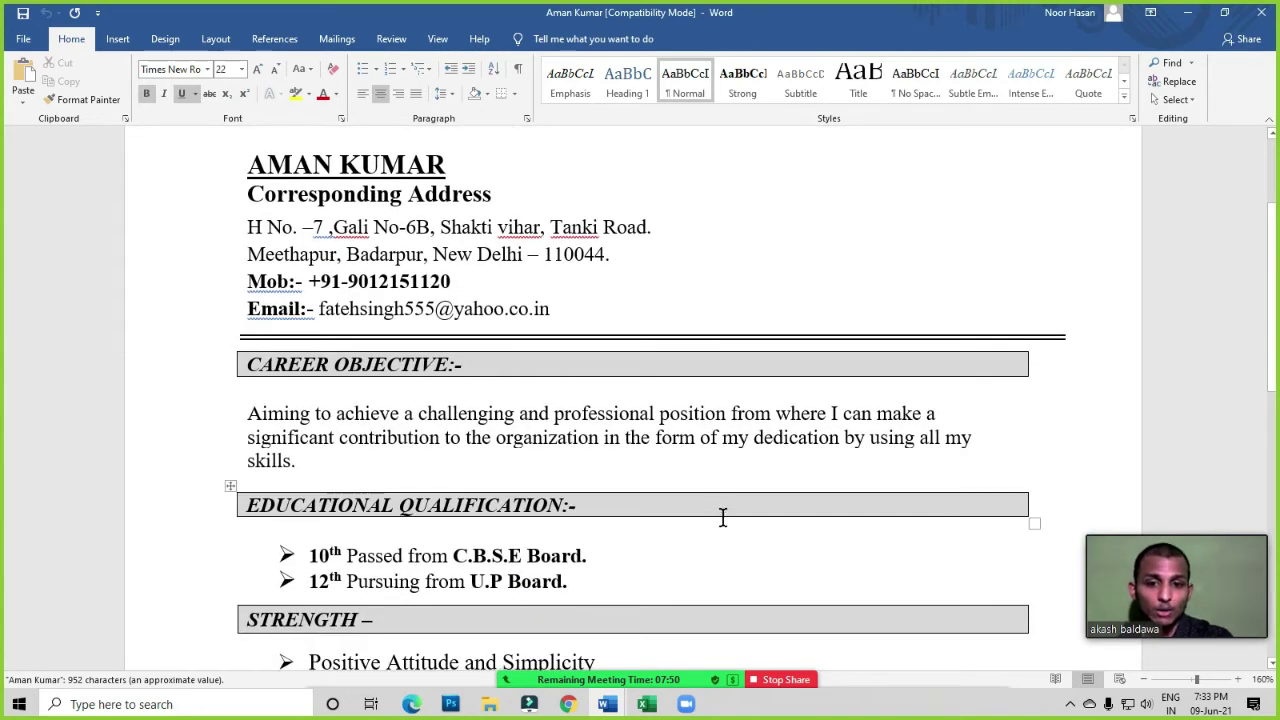
left_click(1192, 680)
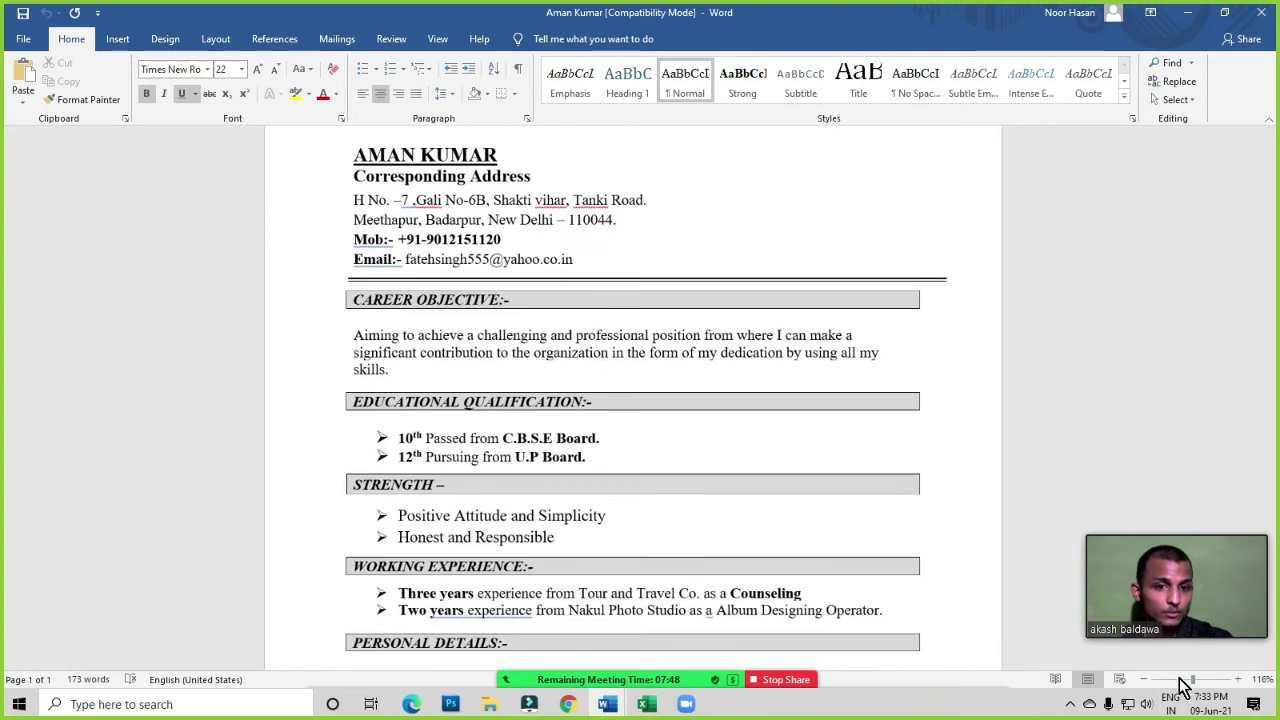
scroll(690, 380, "up", 3)
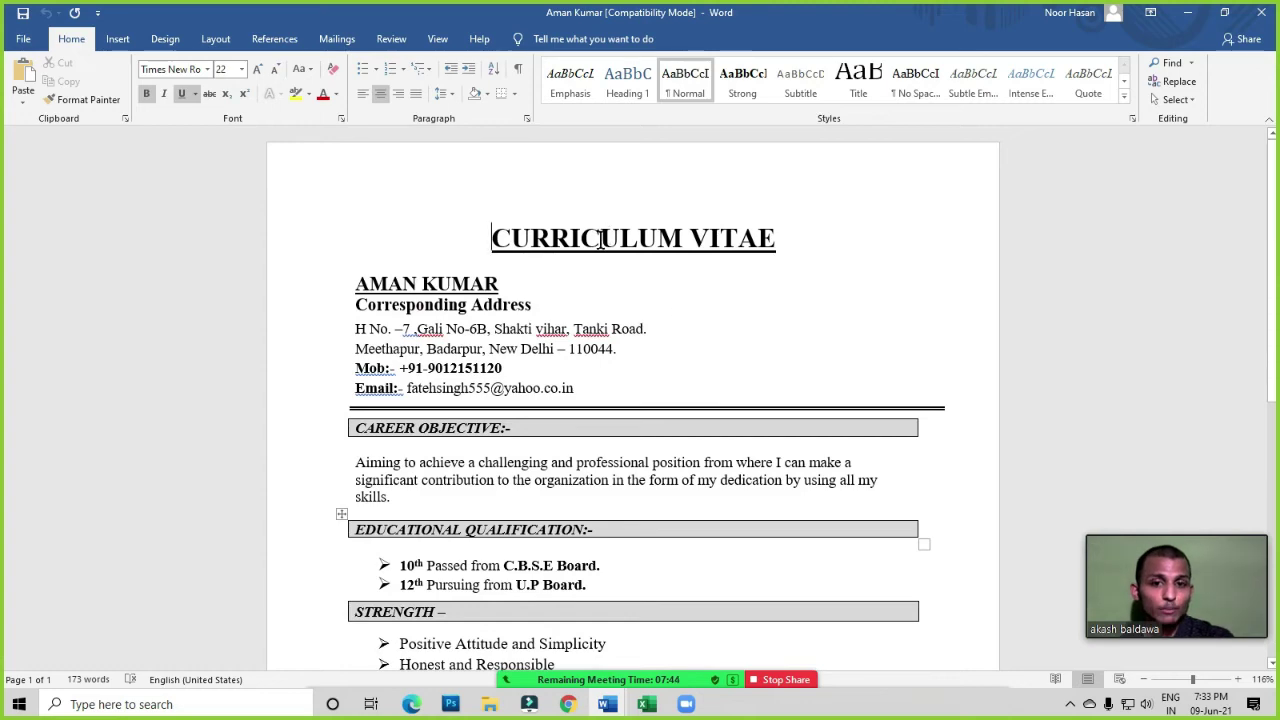
scroll(601, 245, "down", 3)
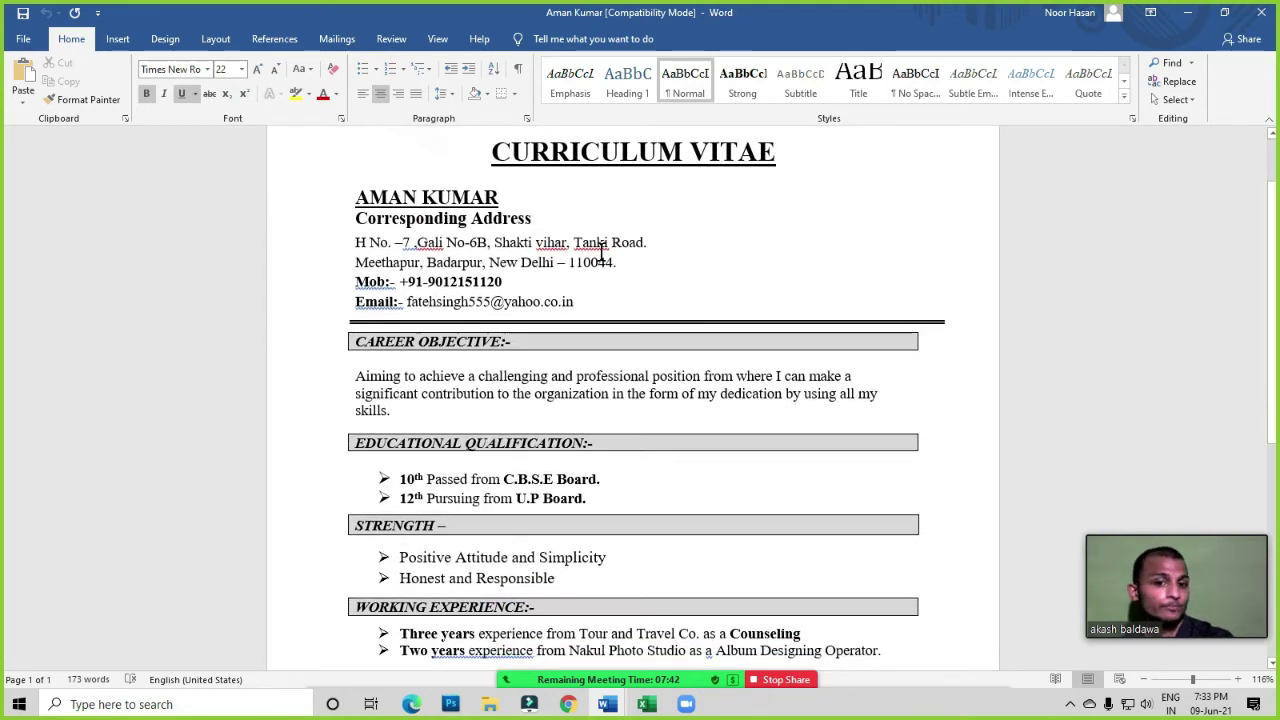
scroll(601, 251, "down", 5)
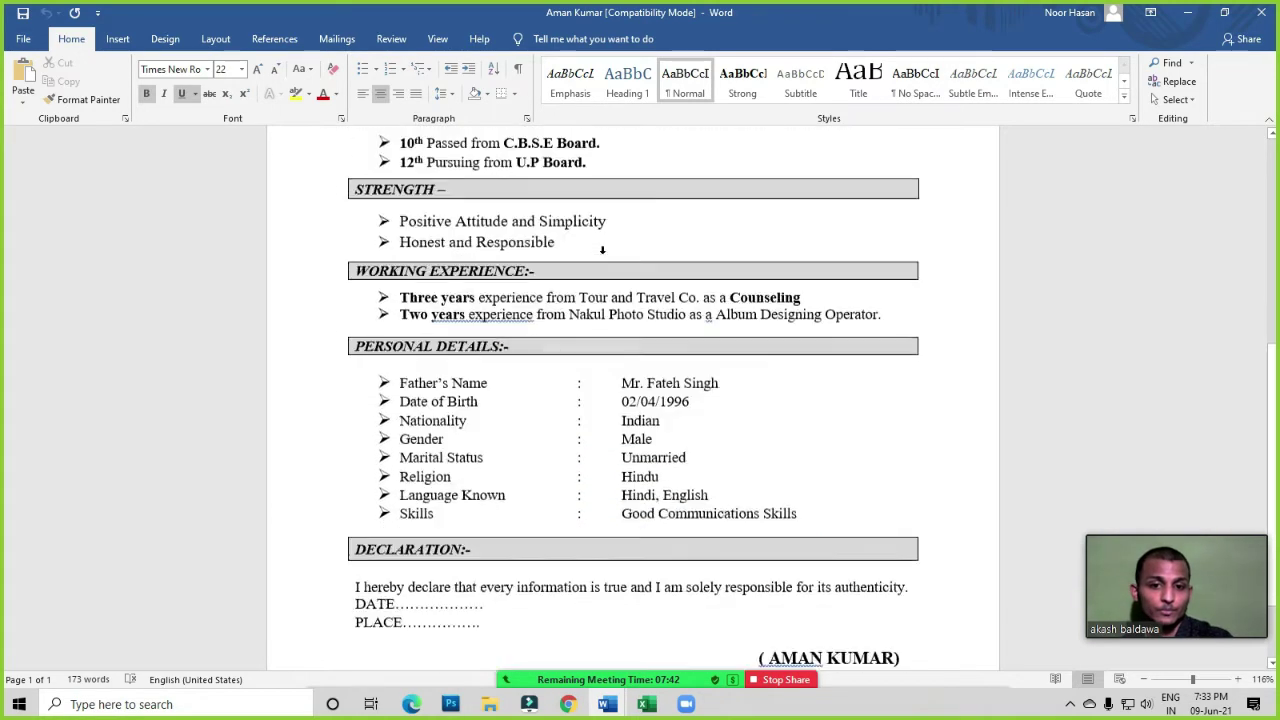
scroll(601, 251, "down", 1)
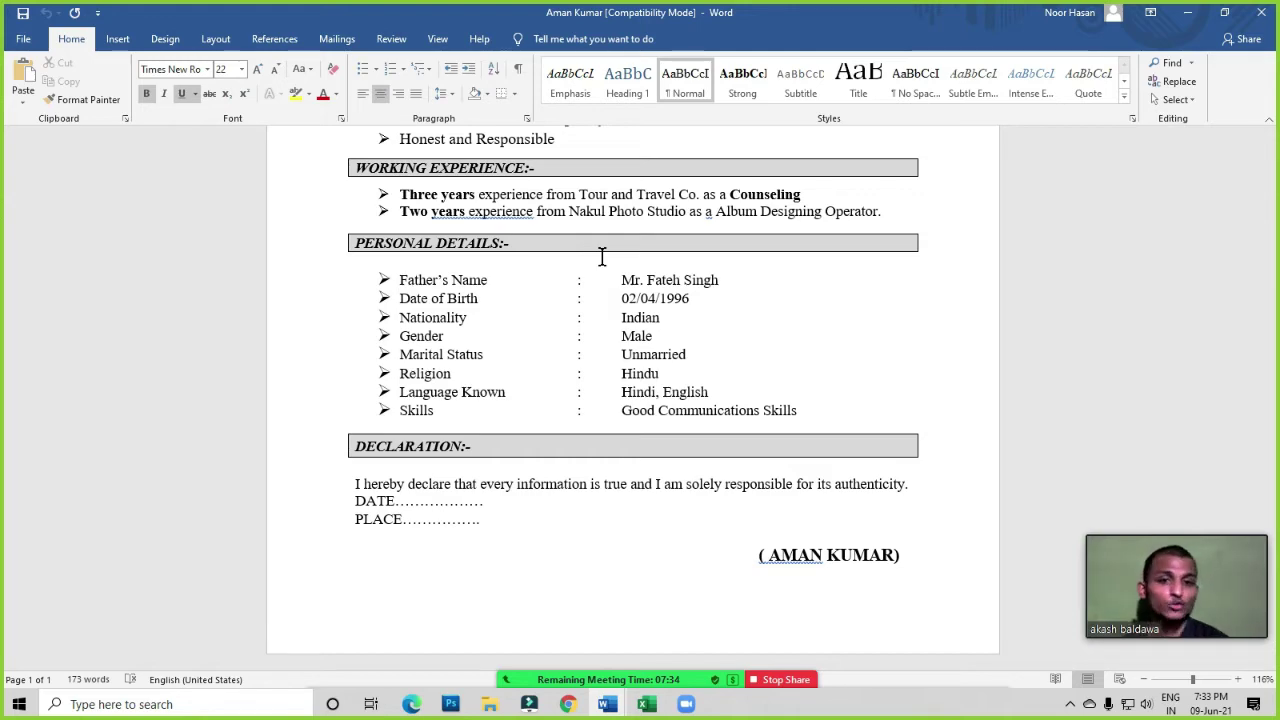
scroll(620, 370, "up", 6)
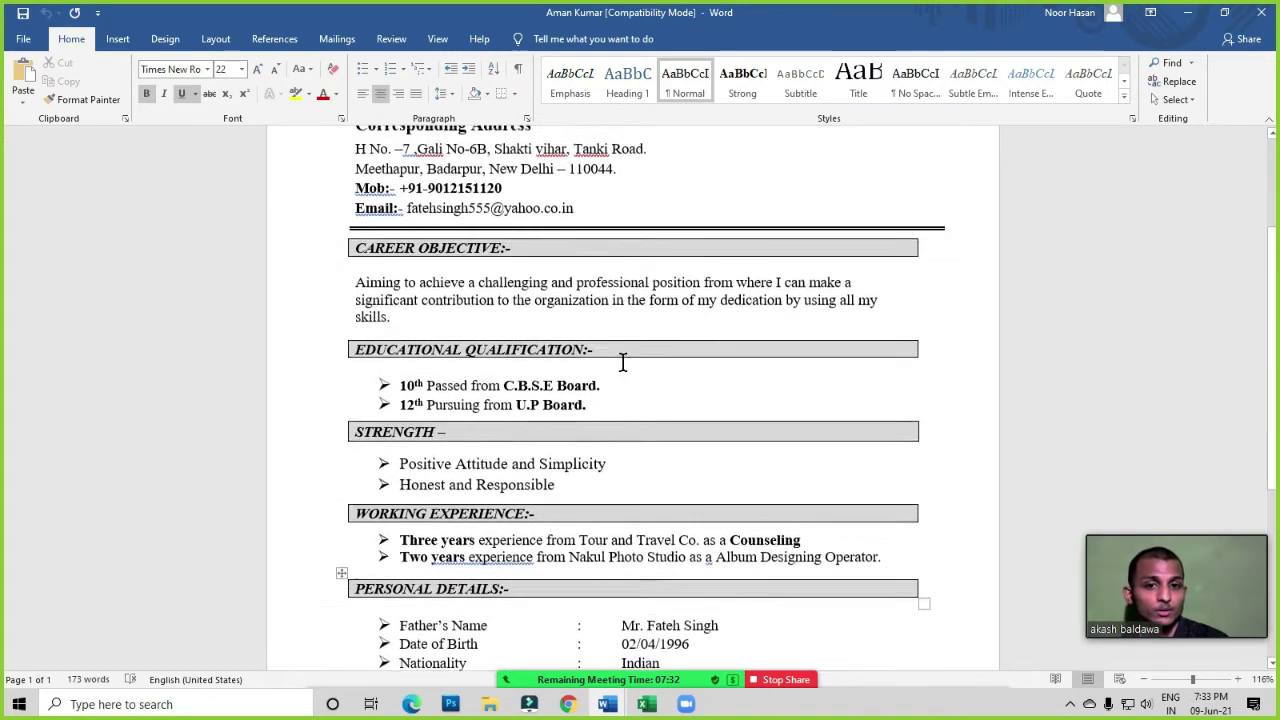
scroll(622, 362, "up", 3)
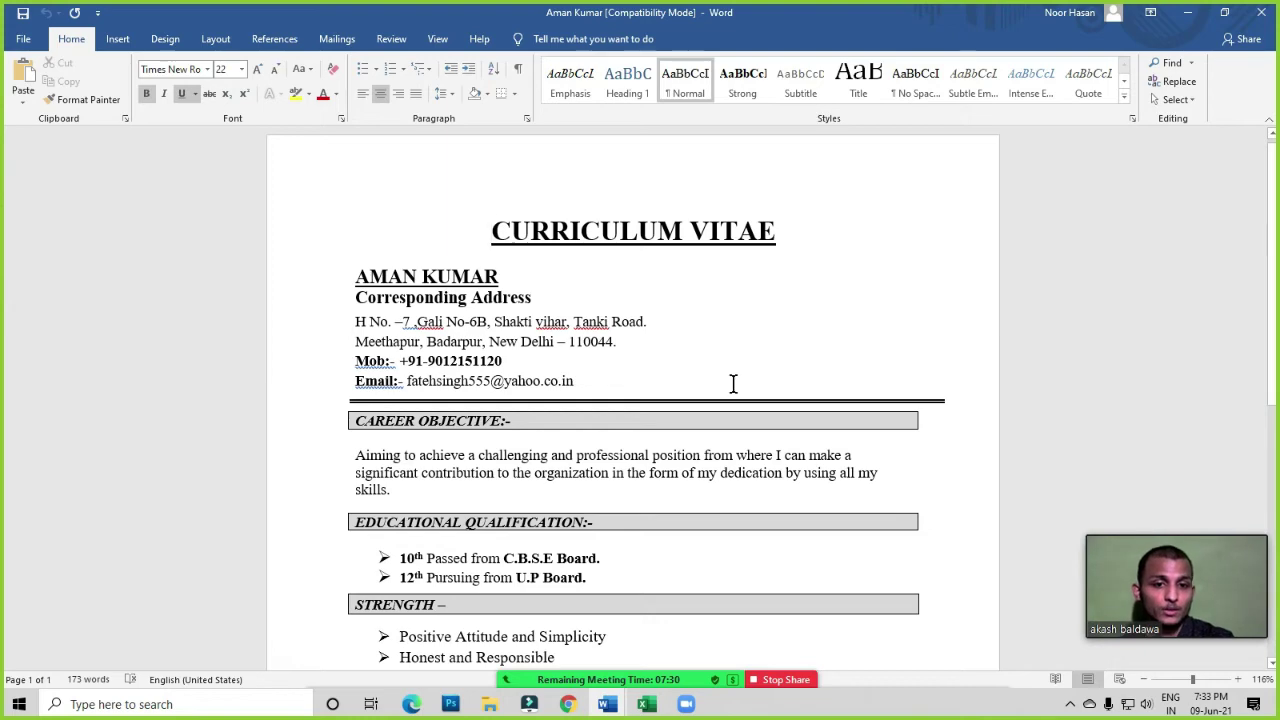
scroll(731, 383, "down", 2)
scroll(733, 378, "down", 7)
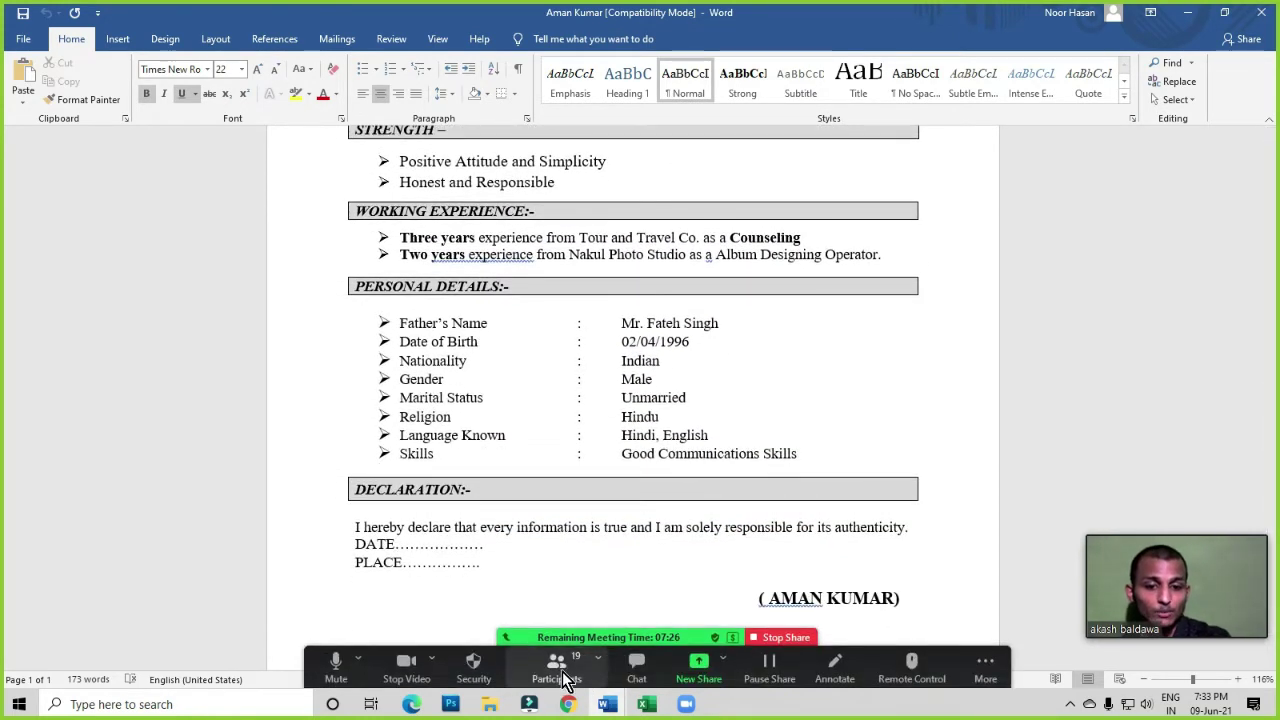
Check the meeting's participant list and close it
left_click(556, 679)
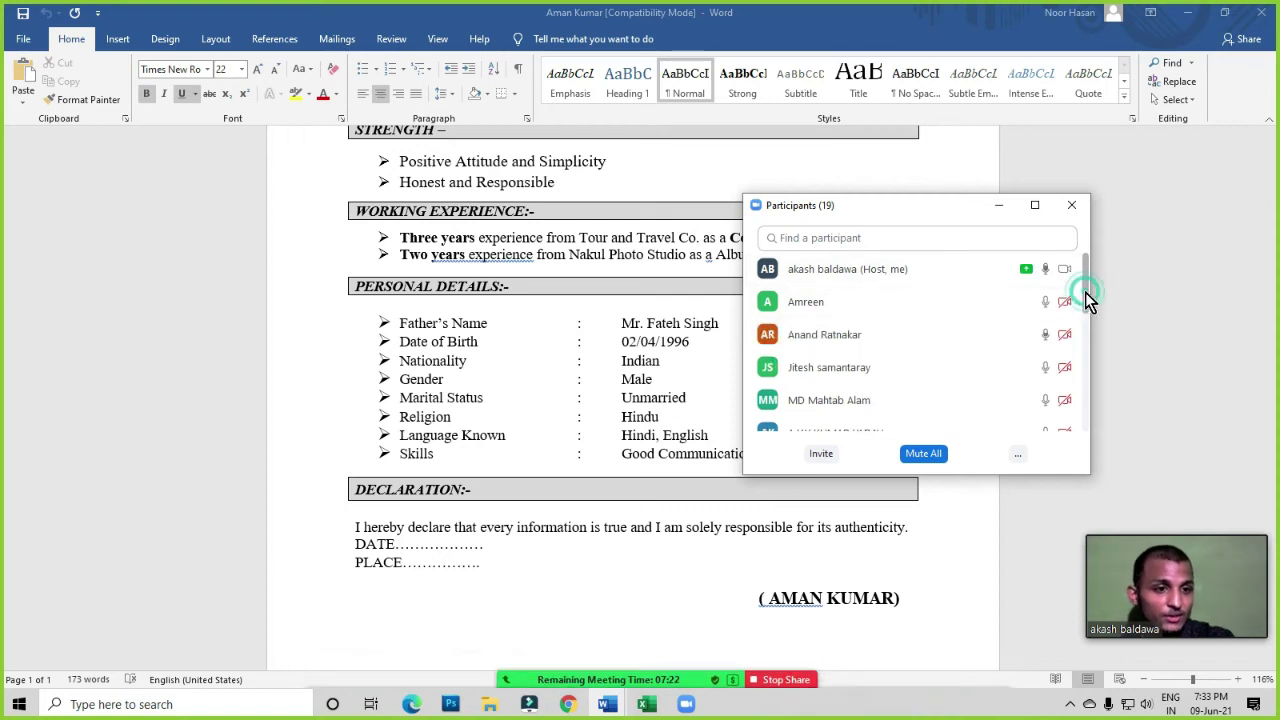
left_click(1071, 206)
Examine the résumé's personal details and declaration at 300% zoom, and return to its title at 132%
scroll(737, 360, "up", 5)
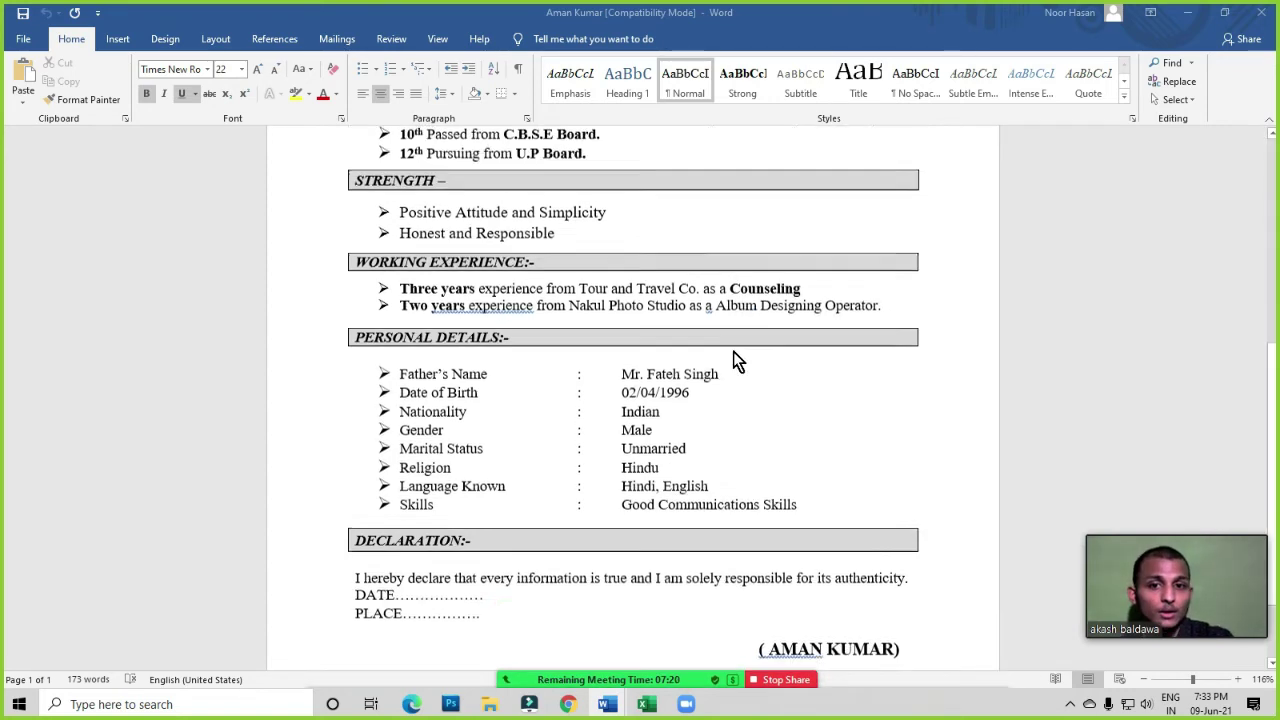
scroll(570, 530, "down", 4)
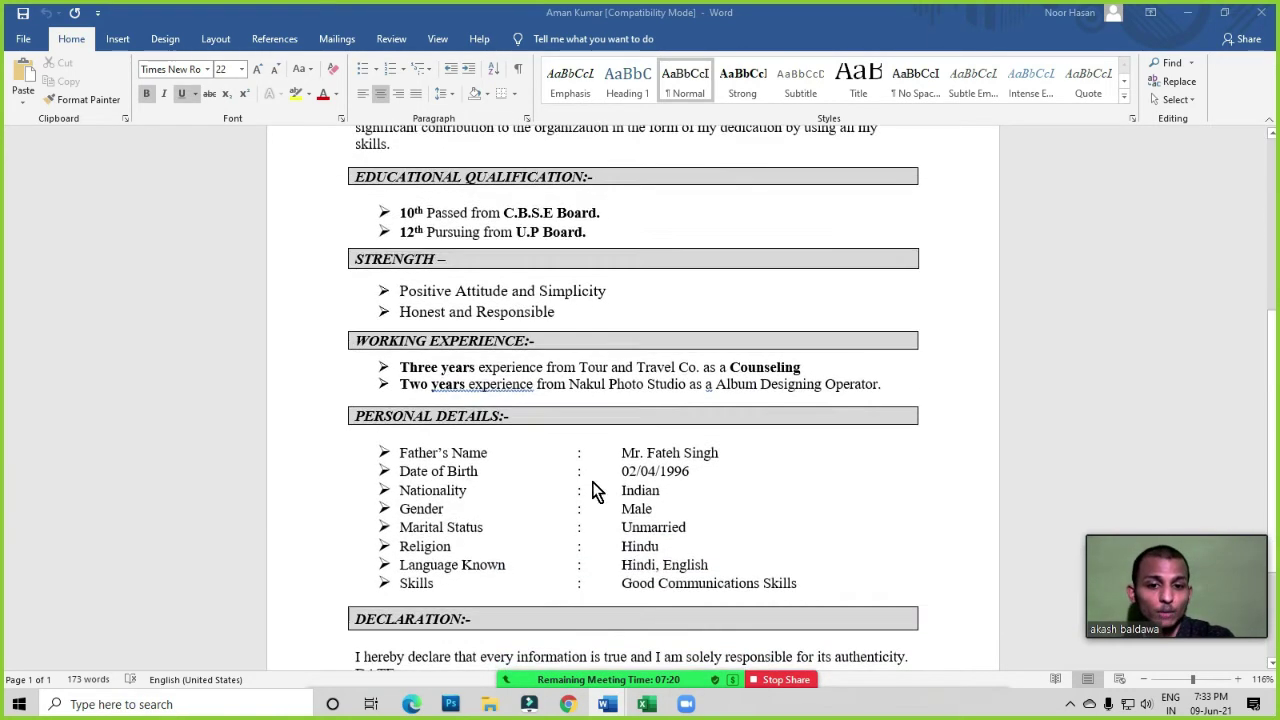
left_click(1211, 680)
left_click(1211, 688)
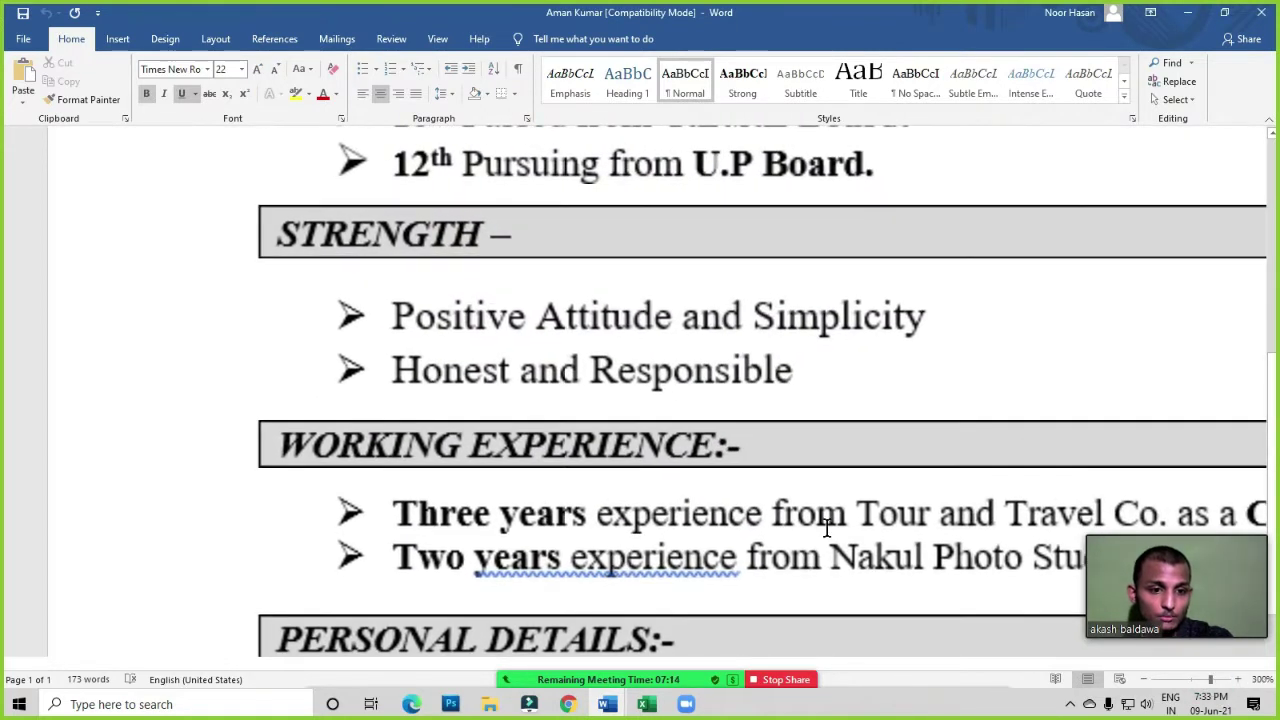
scroll(1114, 406, "down", 10)
scroll(970, 422, "up", 10)
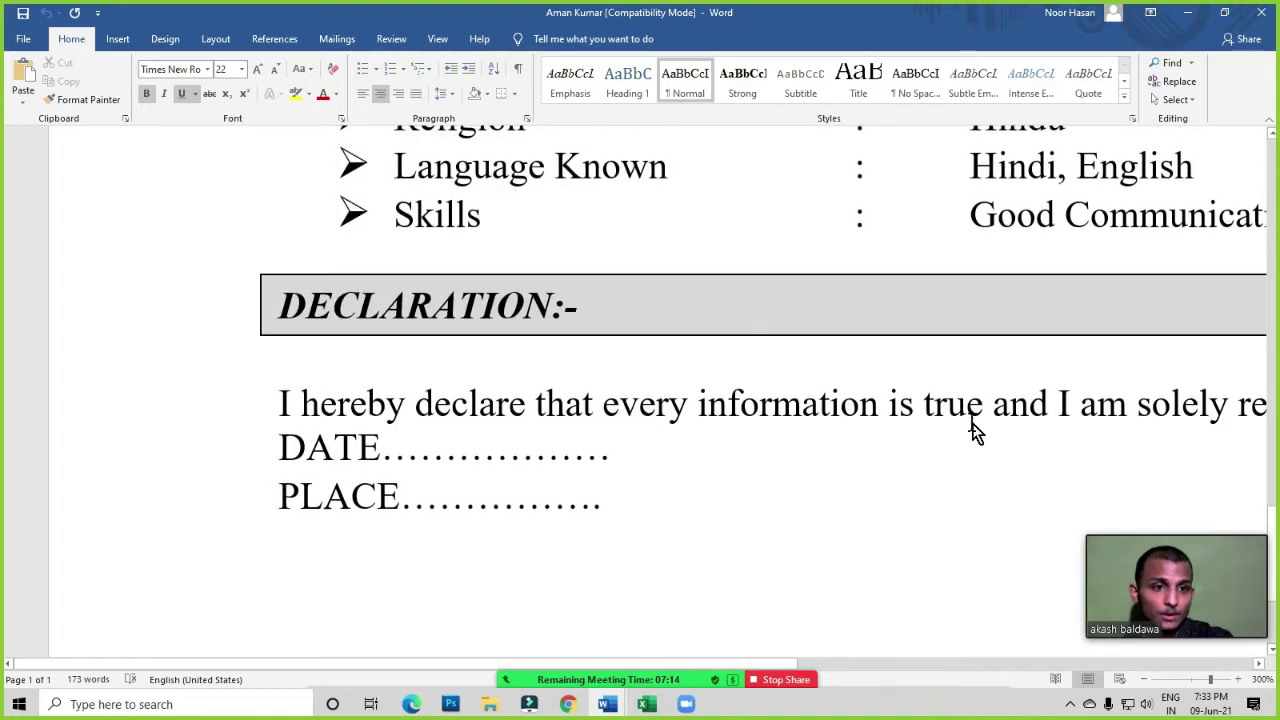
scroll(973, 422, "down", 3)
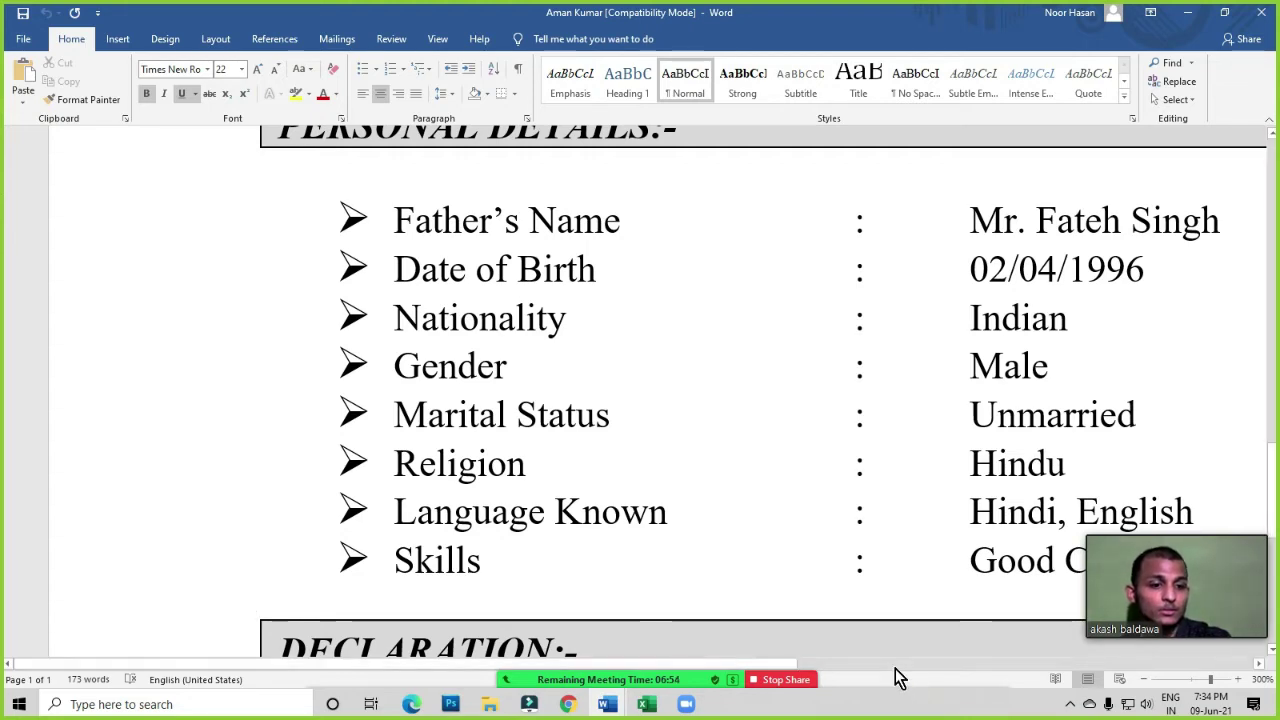
left_click(1194, 680)
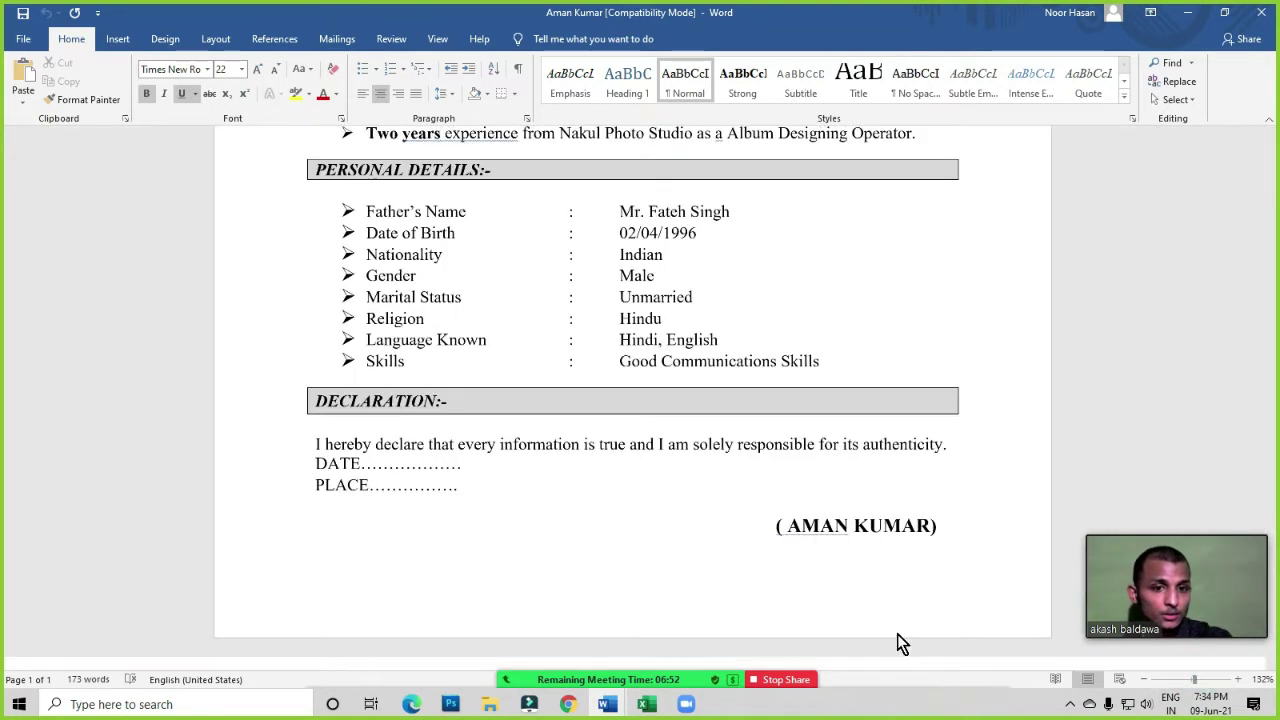
scroll(803, 540, "up", 3)
mouse_move(608, 679)
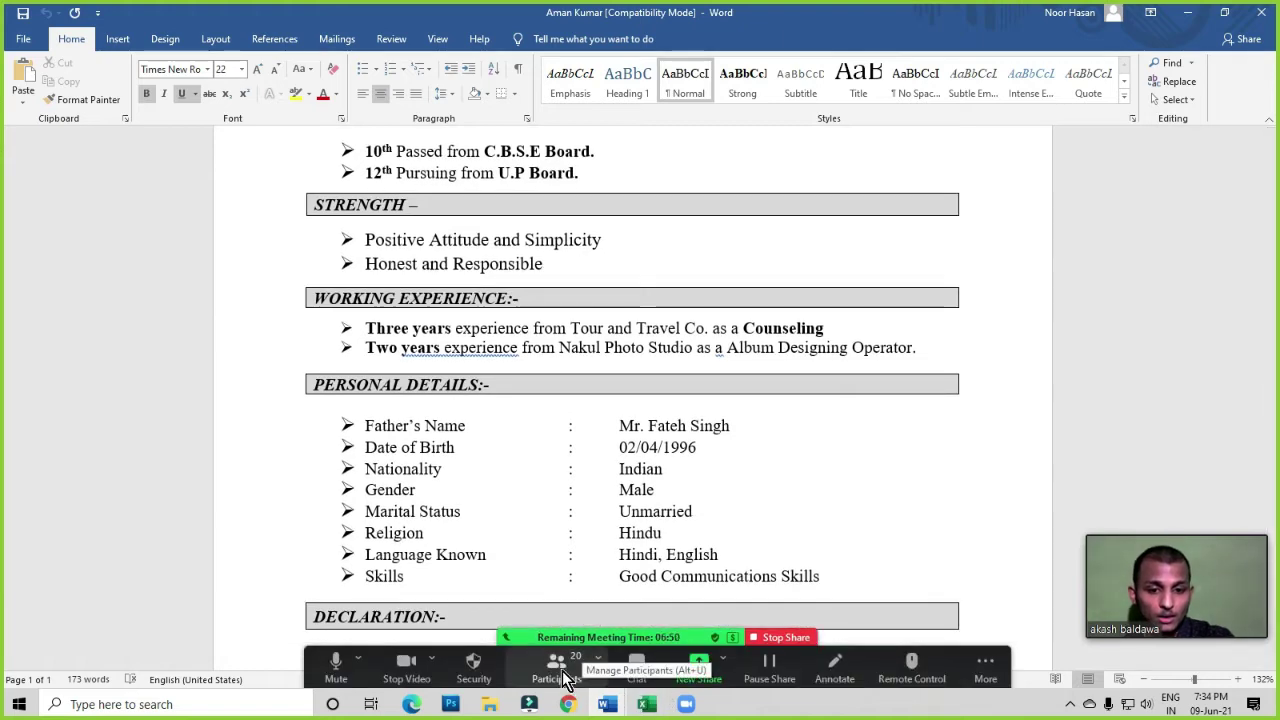
scroll(634, 495, "up", 10)
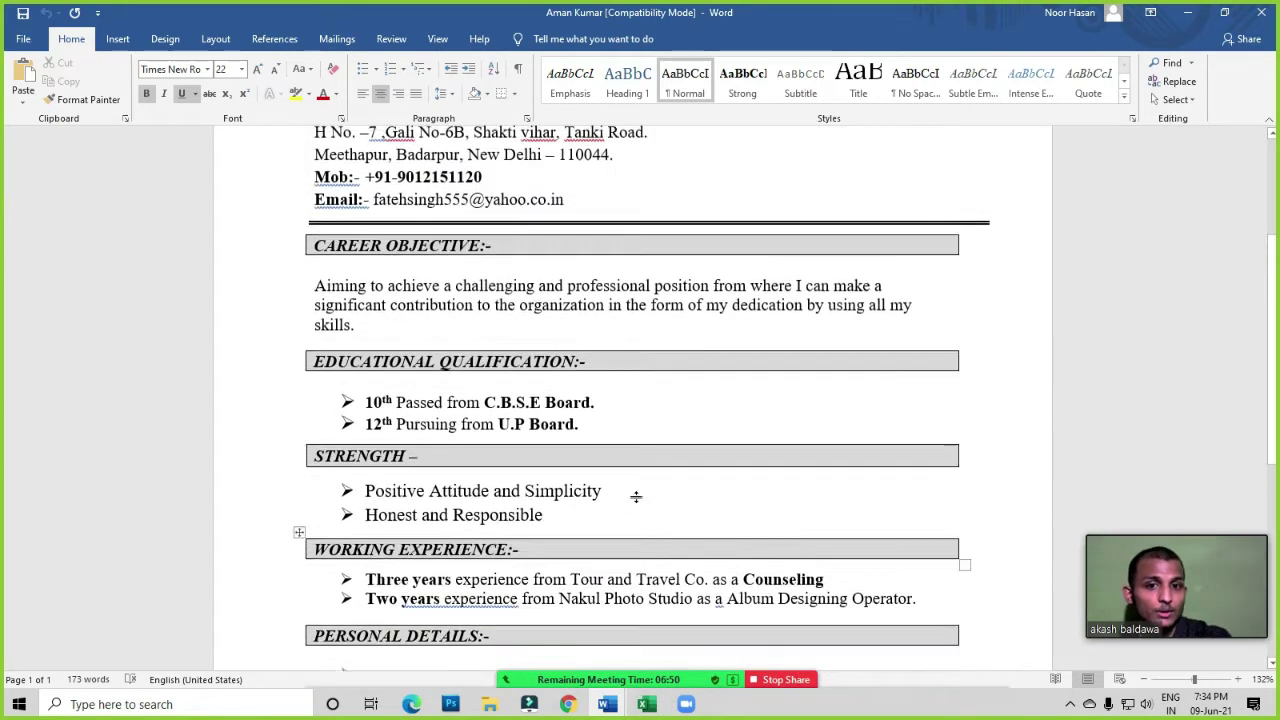
scroll(634, 495, "up", 1)
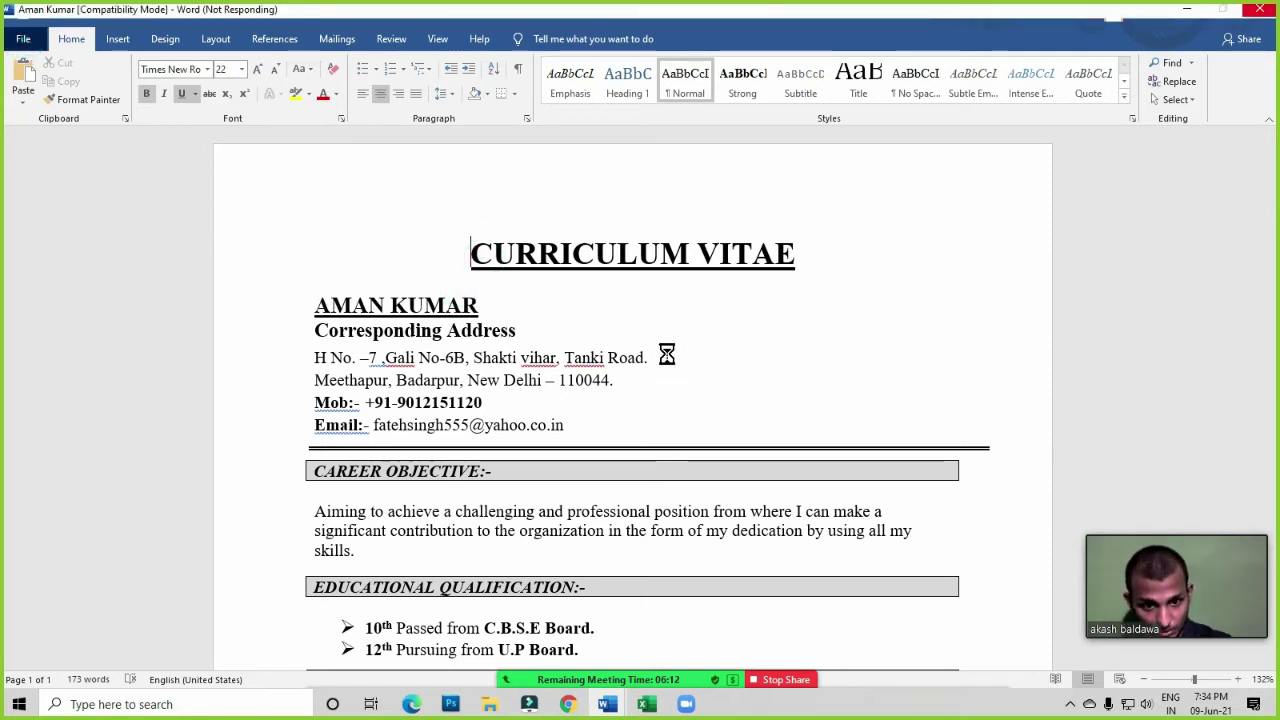
Create a new blank document and dismiss the Page Setup dialog without changing the margins
left_click(25, 38)
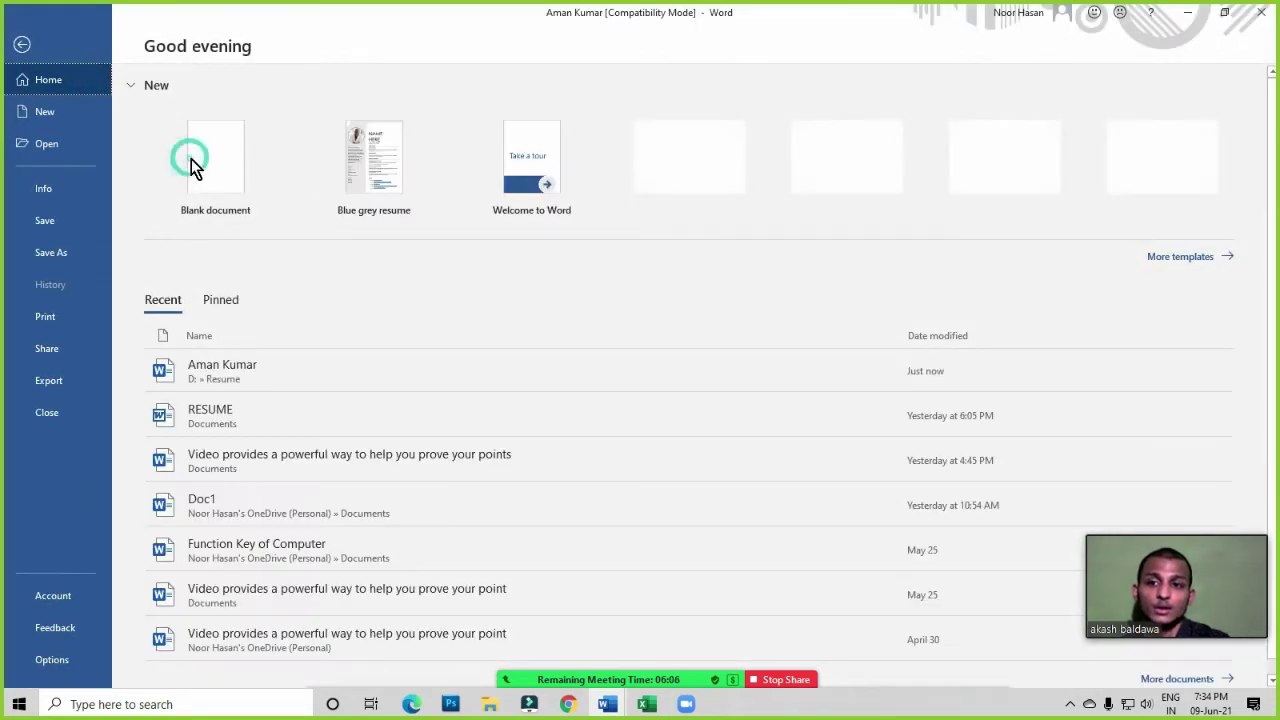
left_click(207, 170)
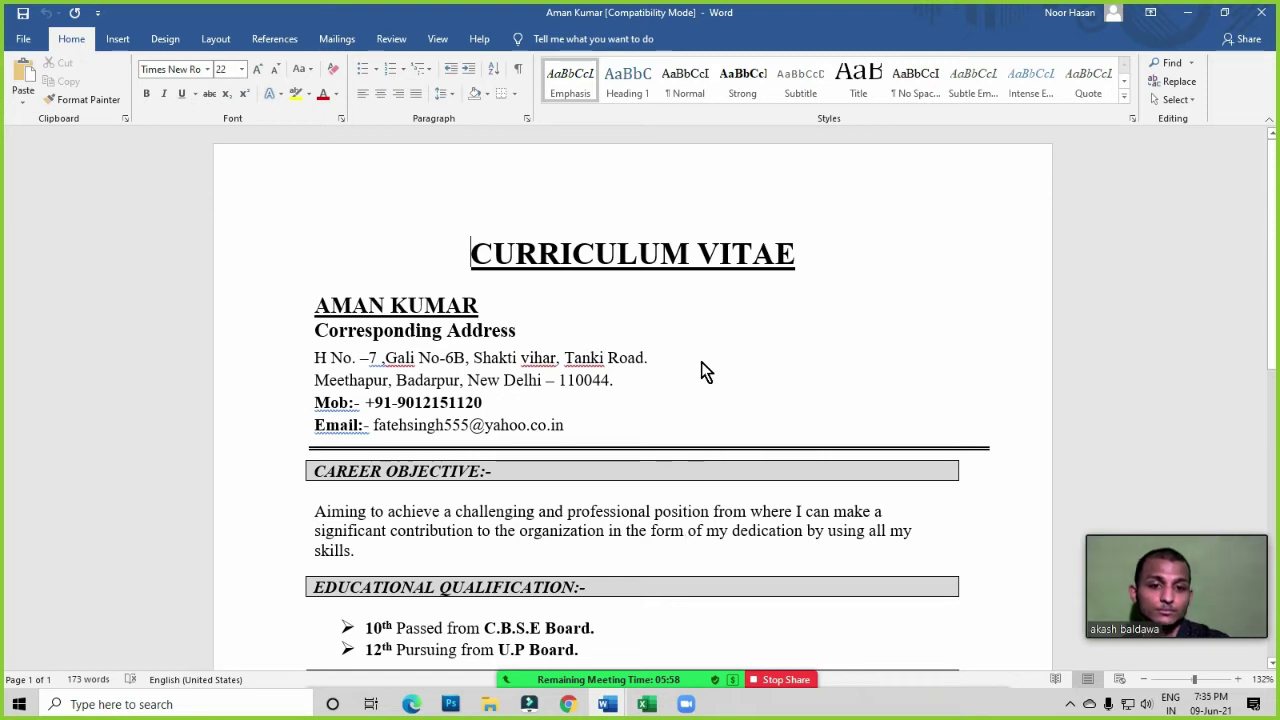
left_click(720, 562)
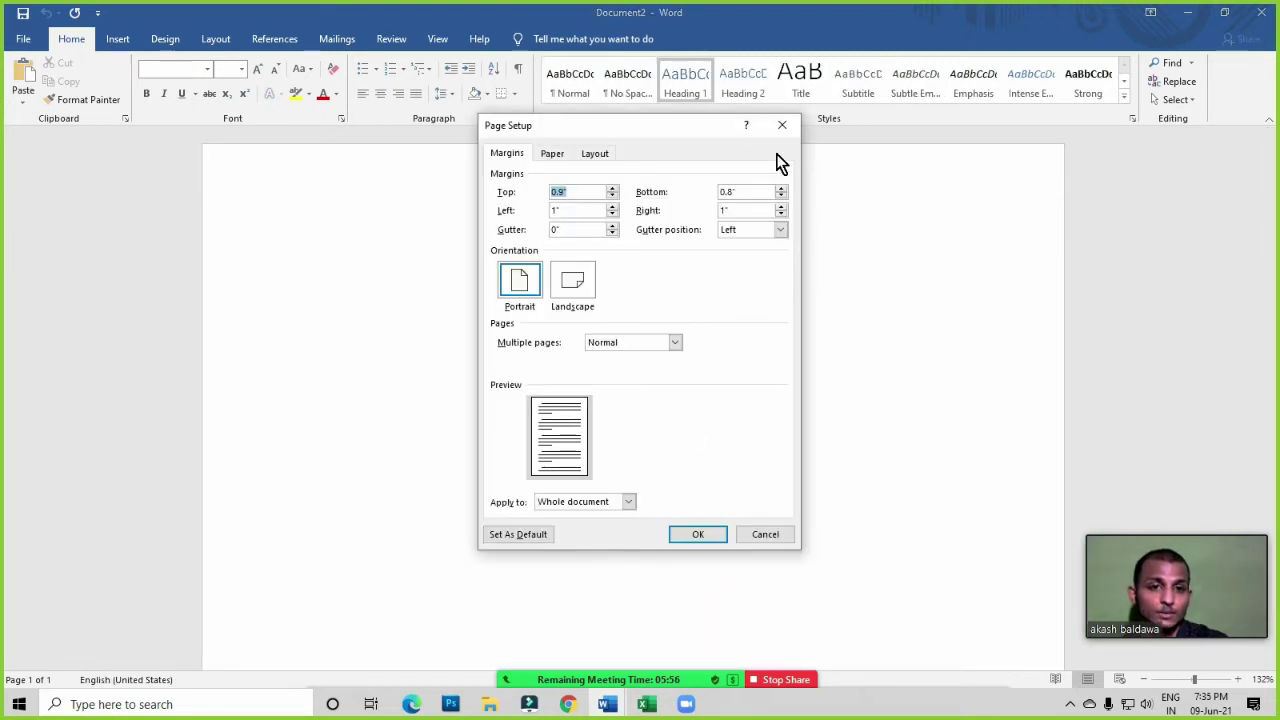
left_click(785, 126)
left_click(537, 275)
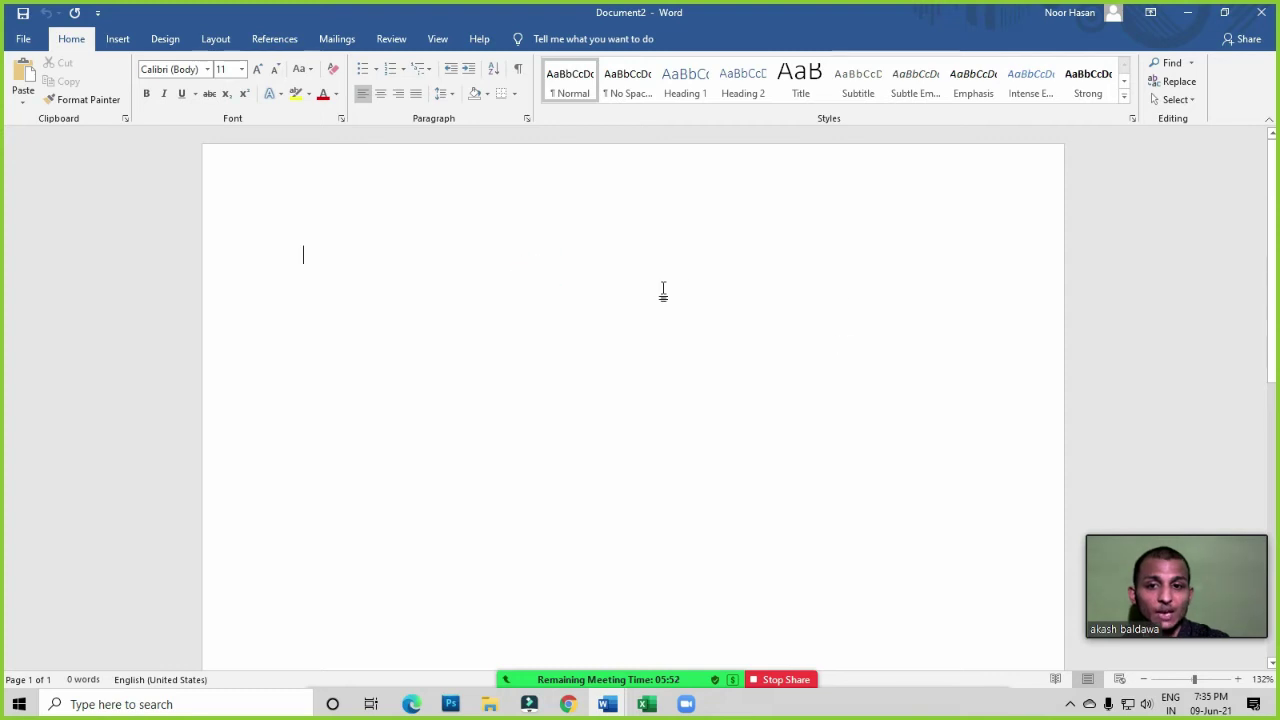
Apply a ½ pt double-line border to the bottom of the empty paragraph only, removing the top, left and right sides
left_click(516, 94)
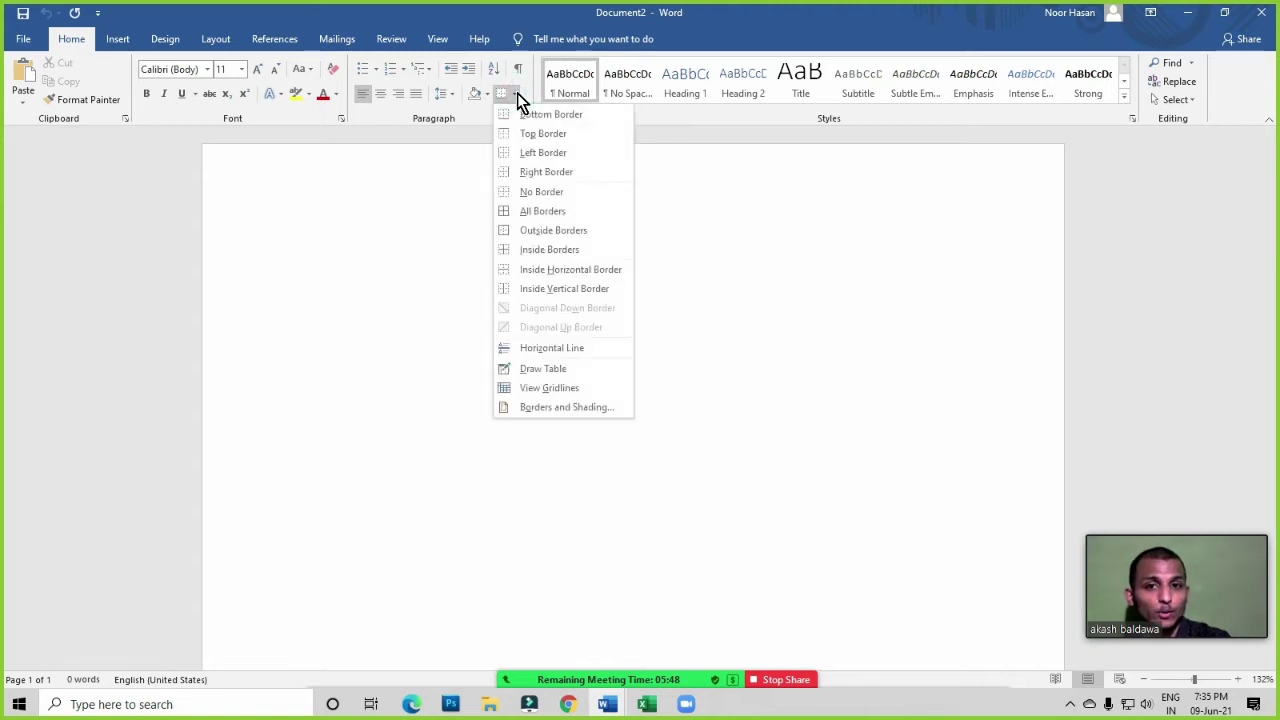
left_click(570, 410)
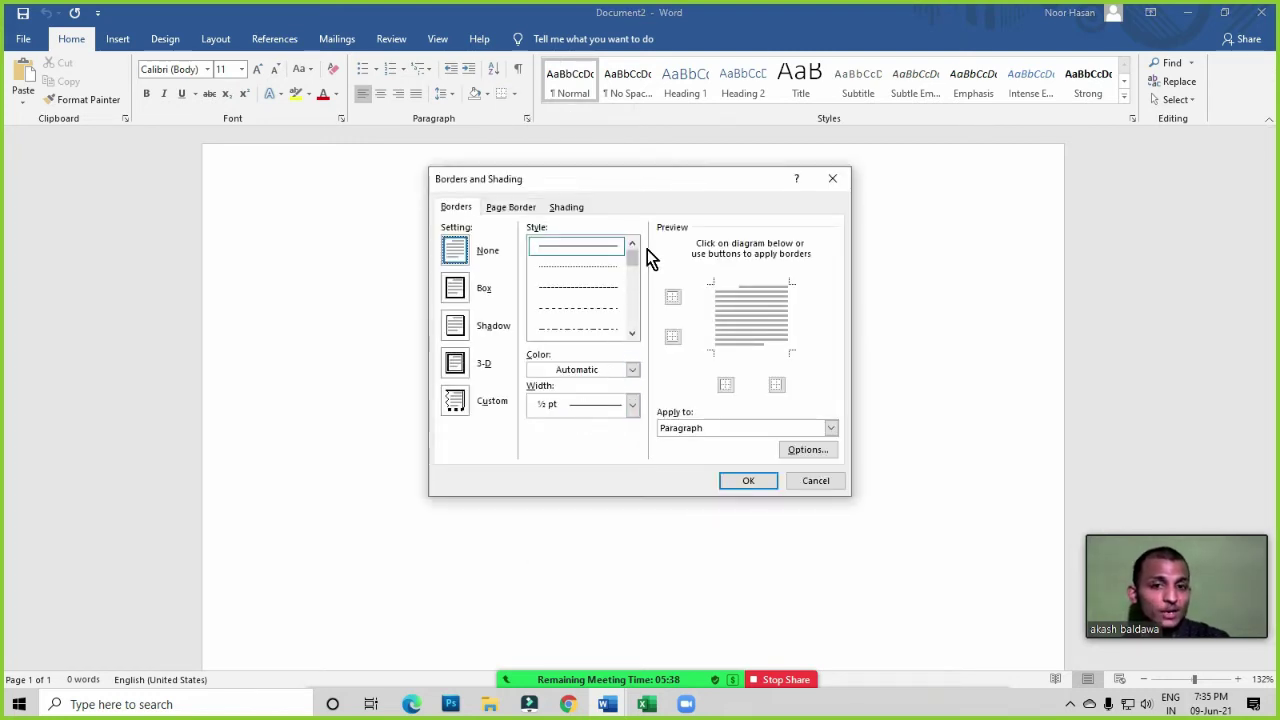
left_click(633, 333)
left_click(633, 333)
left_click(633, 333)
left_click(633, 333)
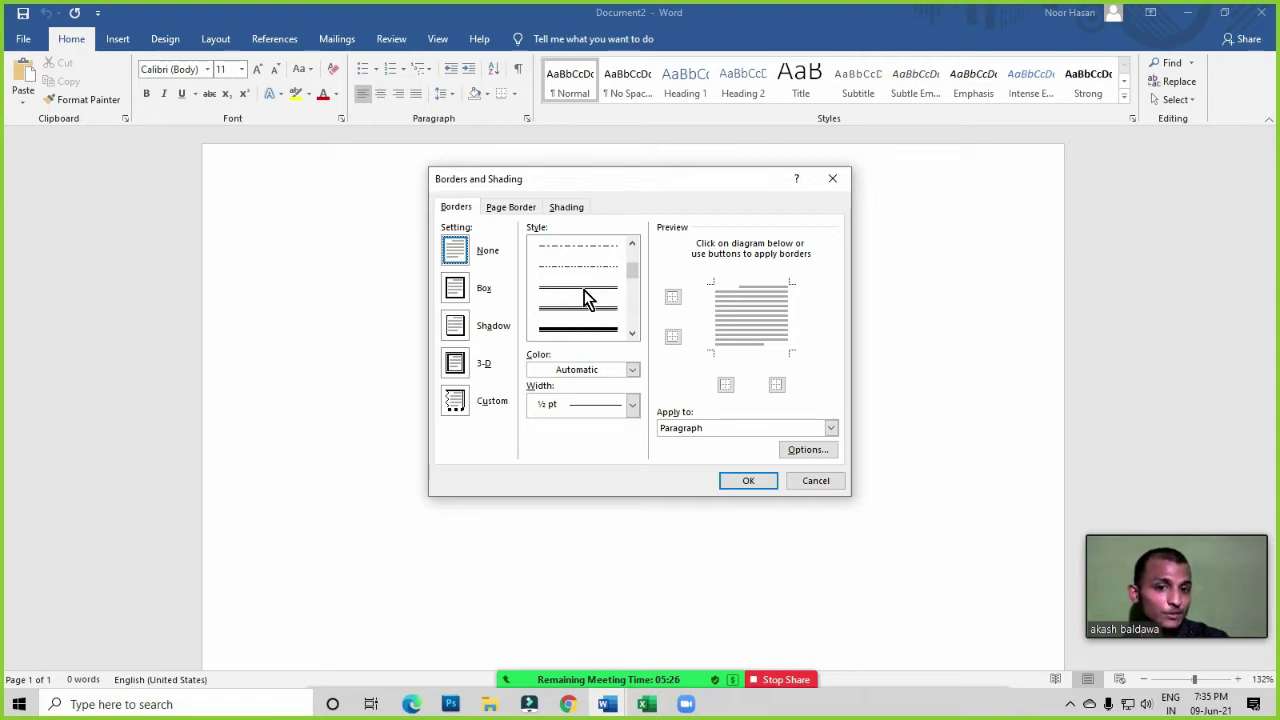
left_click(580, 294)
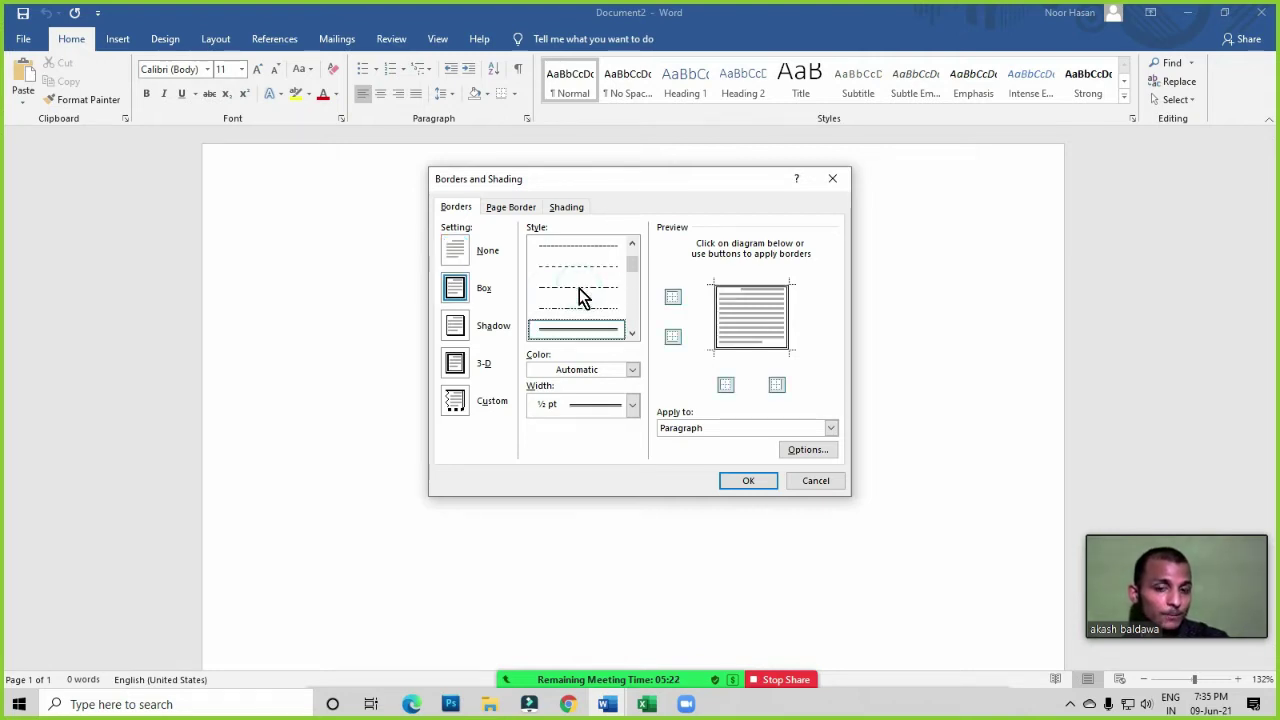
left_click(754, 292)
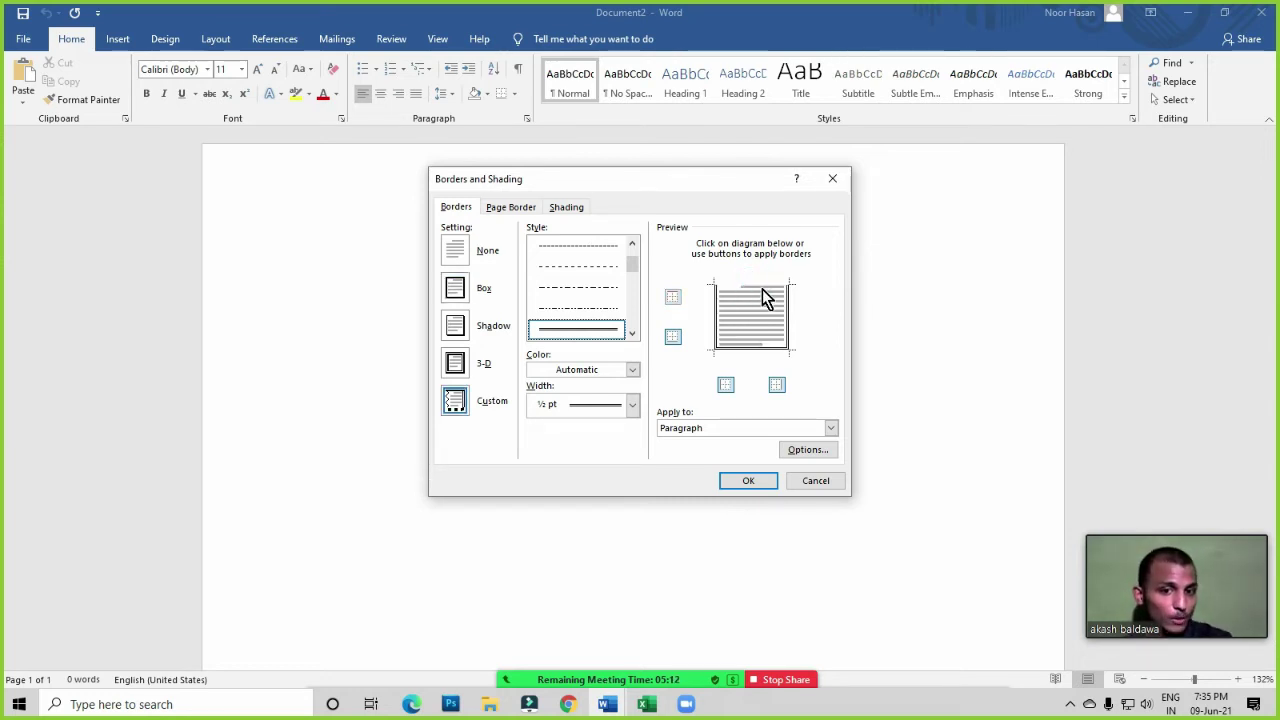
left_click(715, 322)
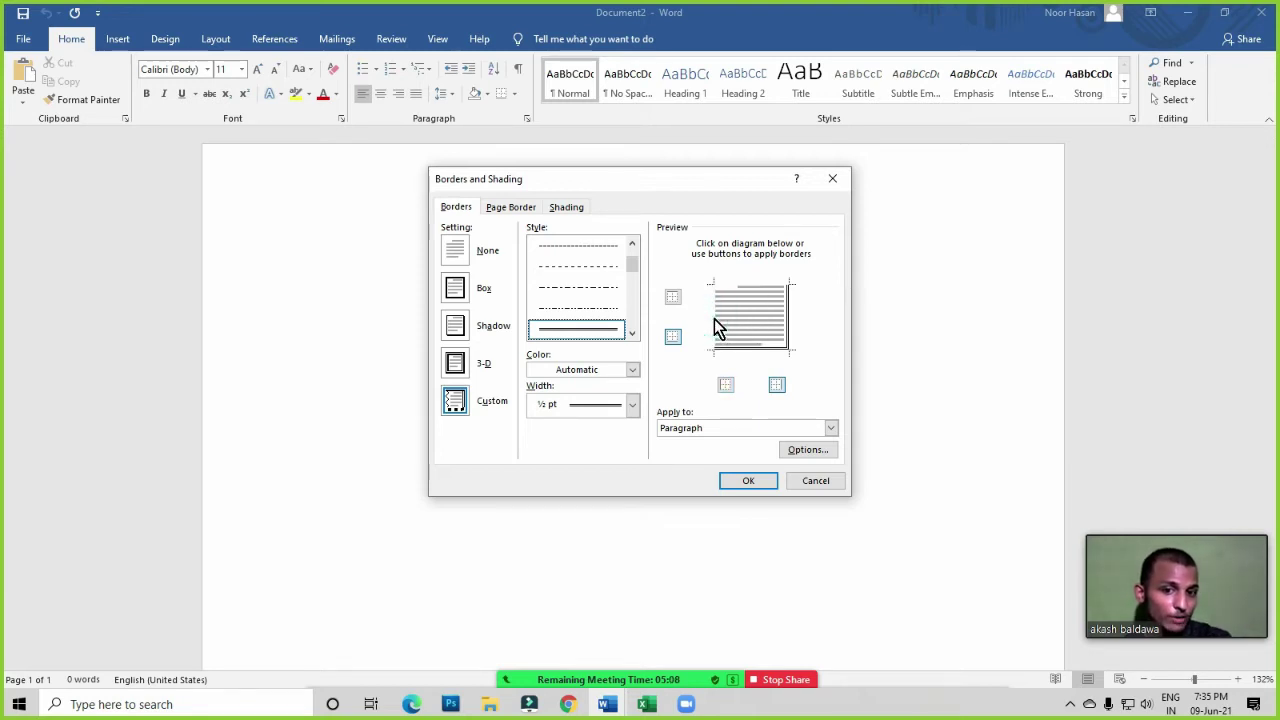
left_click(786, 323)
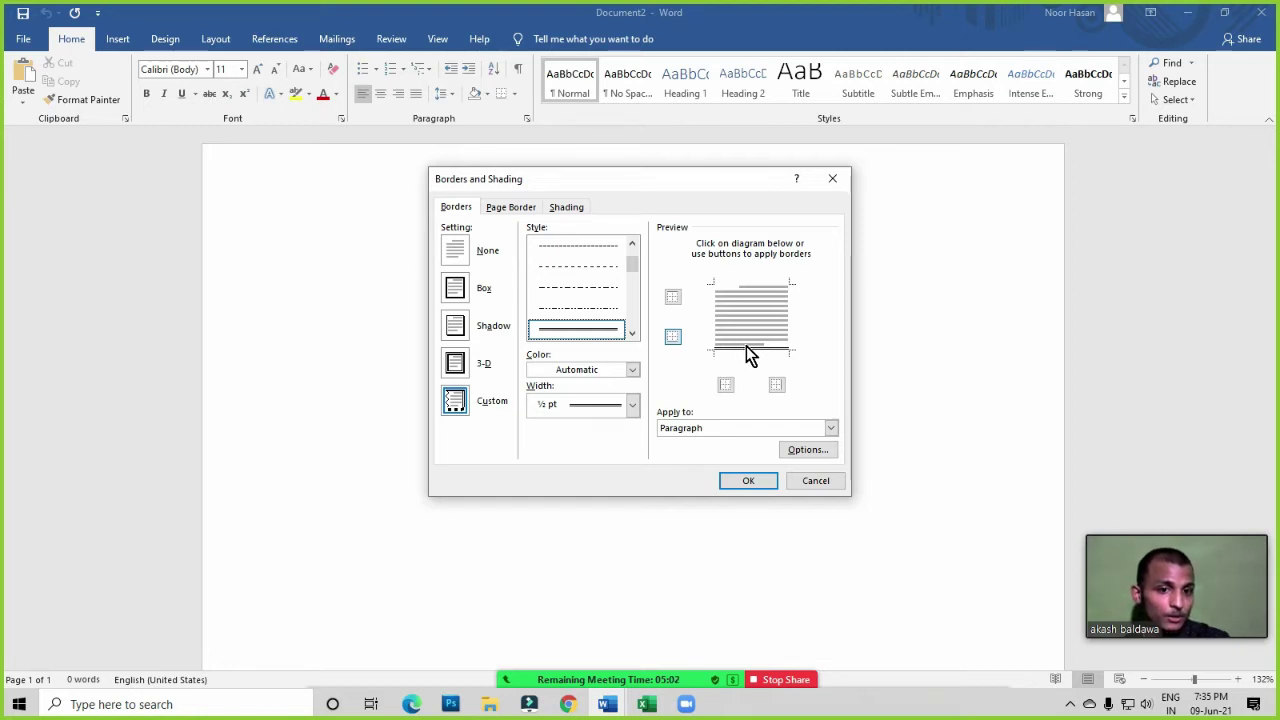
left_click(751, 480)
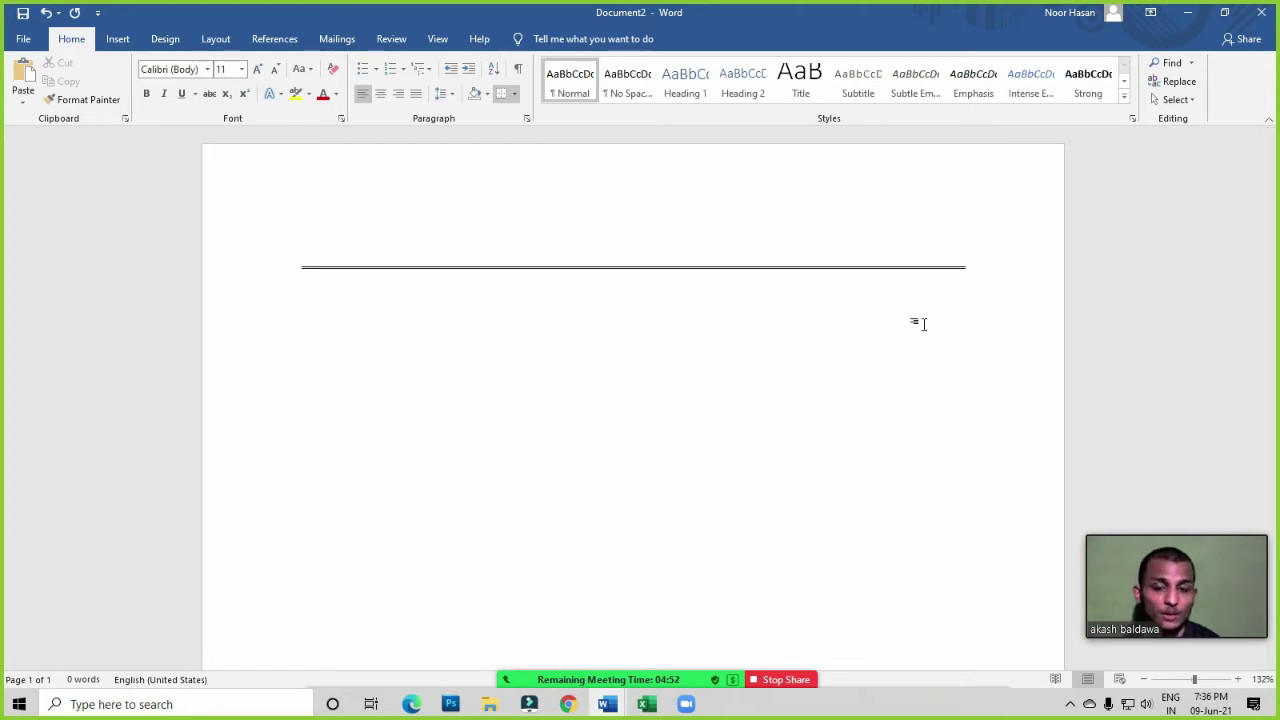
Insert a run of blank lines above the double-line border to push it down the page
key("Return")
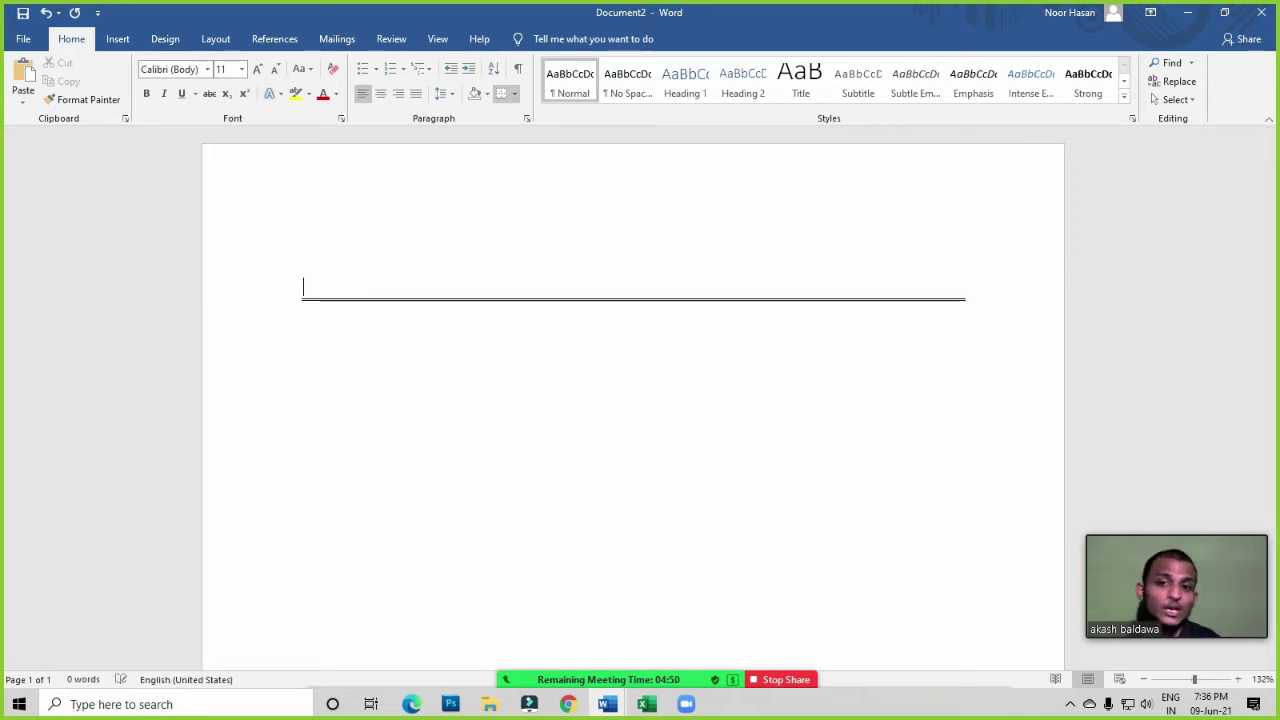
key("Return")
key("Return")
key("Return")
key("Return")
key("Return")
key("Return")
key("Return")
key("Return")
key("Return")
key("Return")
key("Return")
key("Return")
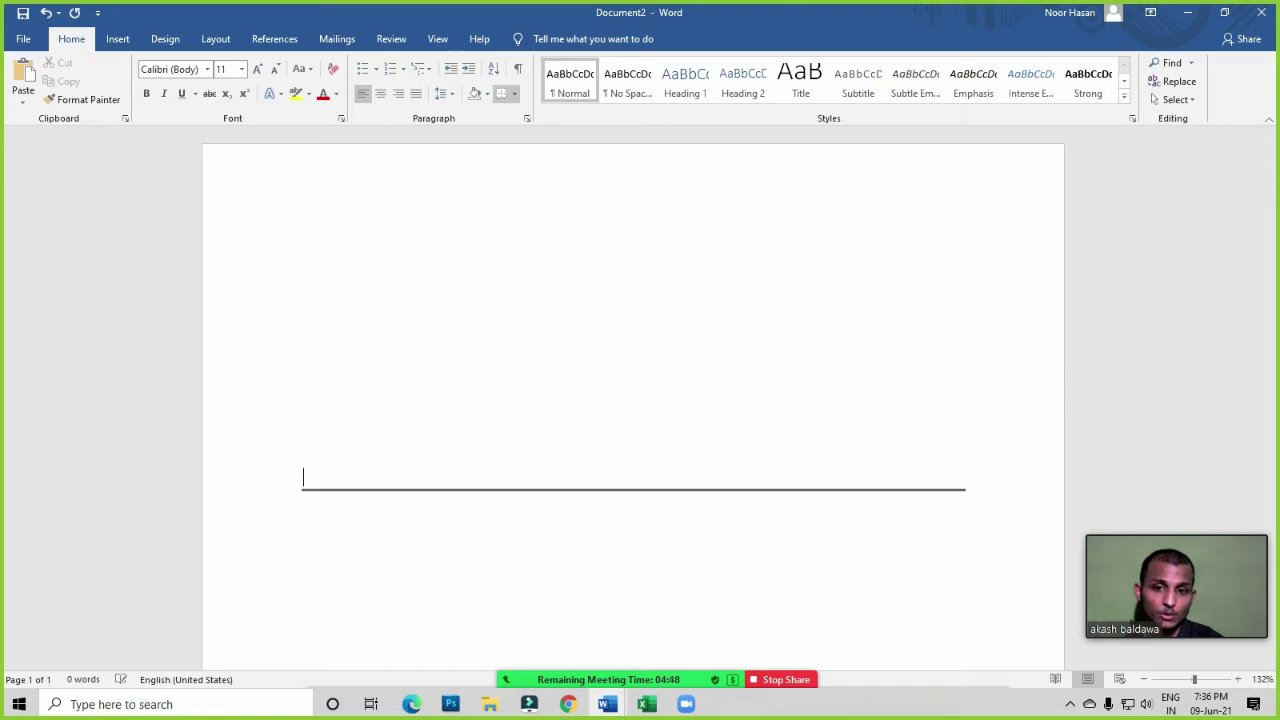
key("Return")
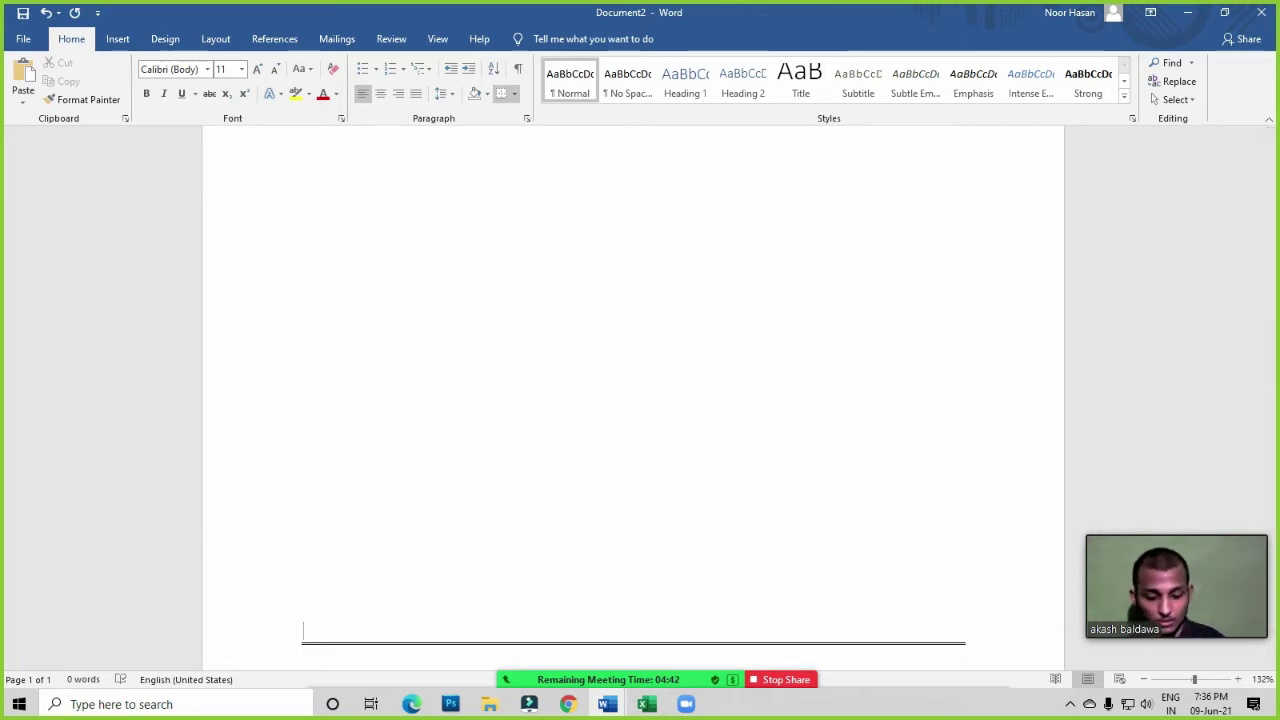
Select the empty paragraphs above the border and delete them
key("shift+Up")
key("shift+Up")
key("shift+Up")
key("shift+Up")
key("shift+Up")
key("shift+Up")
key("shift+Up")
key("shift+Up")
key("shift+Up")
key("shift+Up")
key("shift+Up")
key("shift+Up")
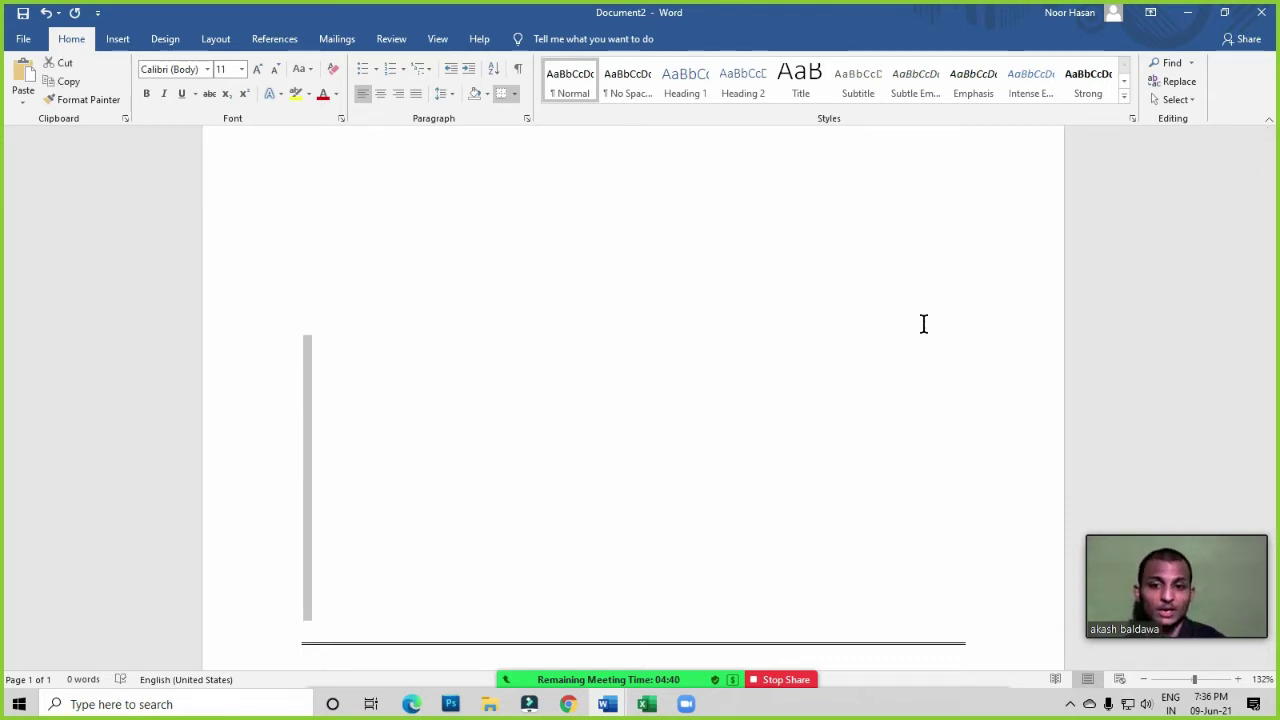
key("BackSpace")
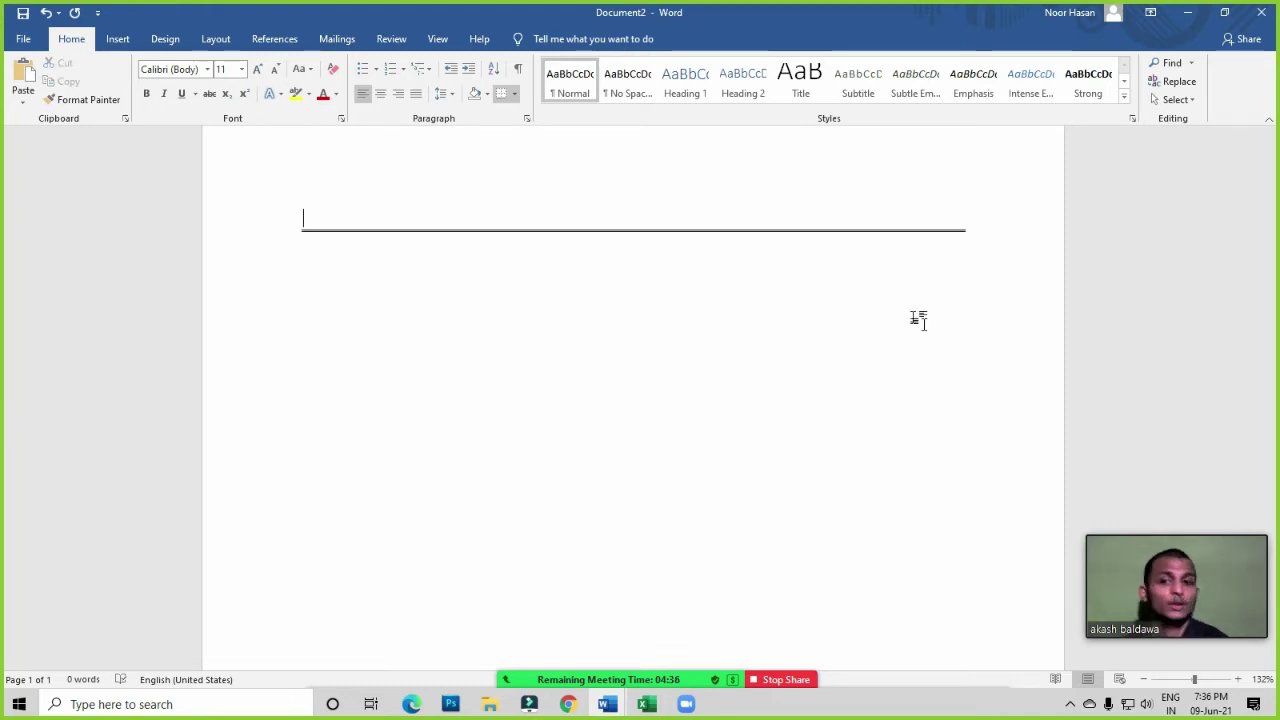
Select the whole document and delete its content together with the bordered paragraph
left_click(304, 276)
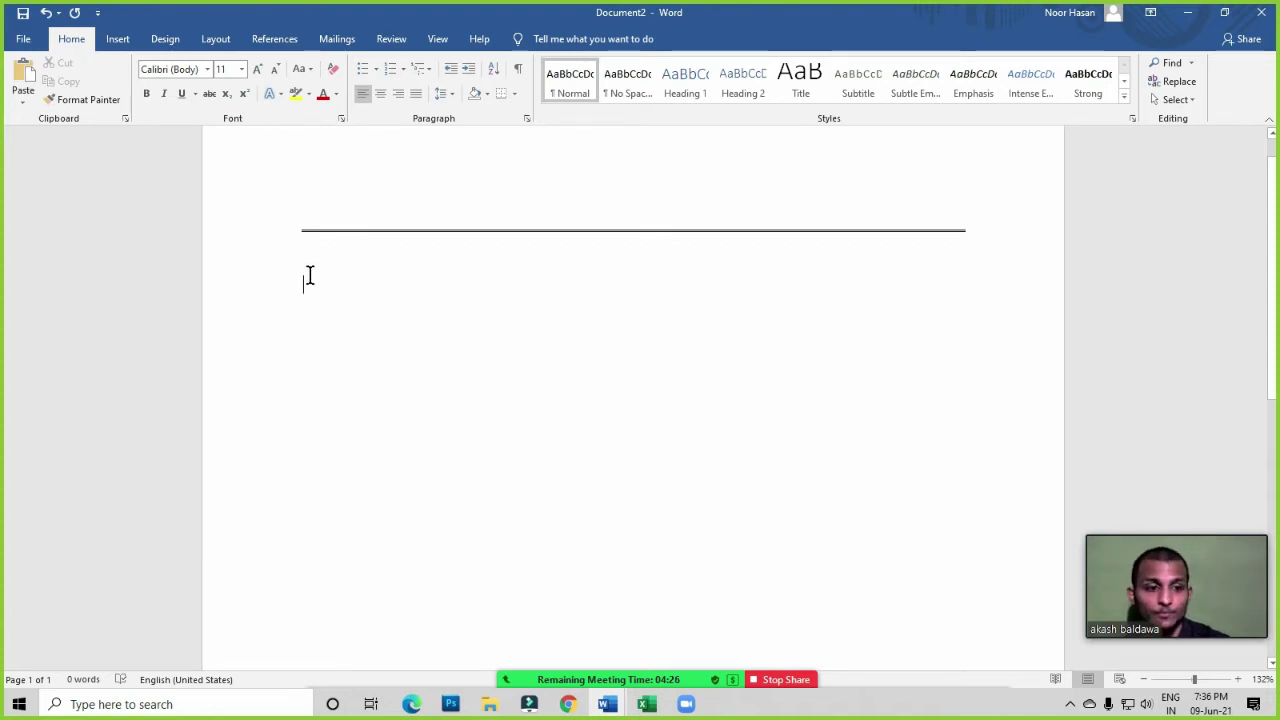
left_click(323, 215)
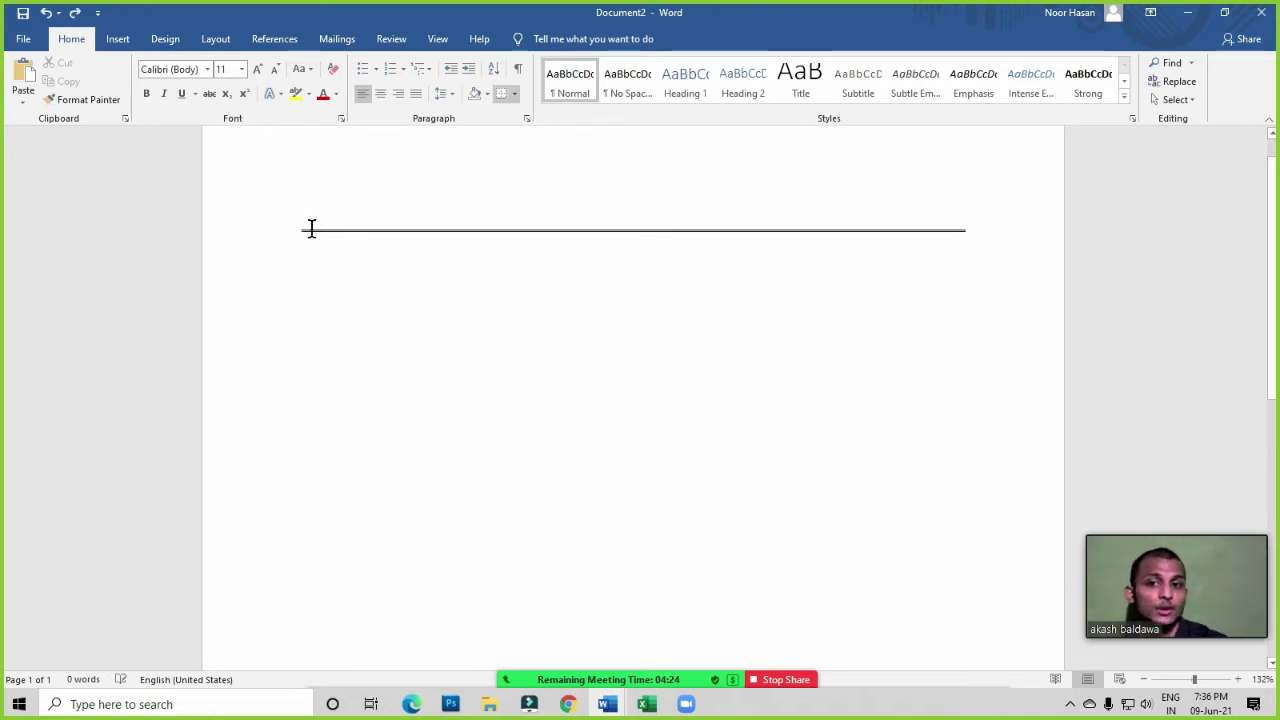
left_click_drag(306, 220, 357, 251)
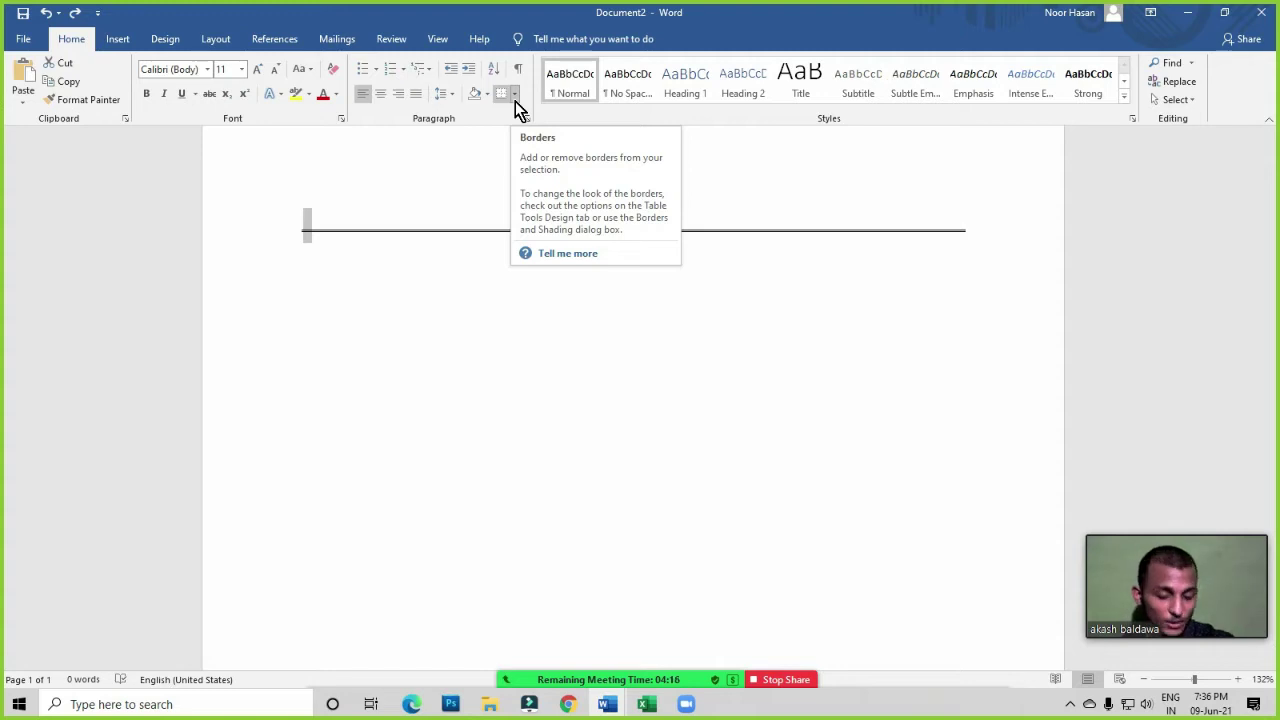
left_click(490, 152)
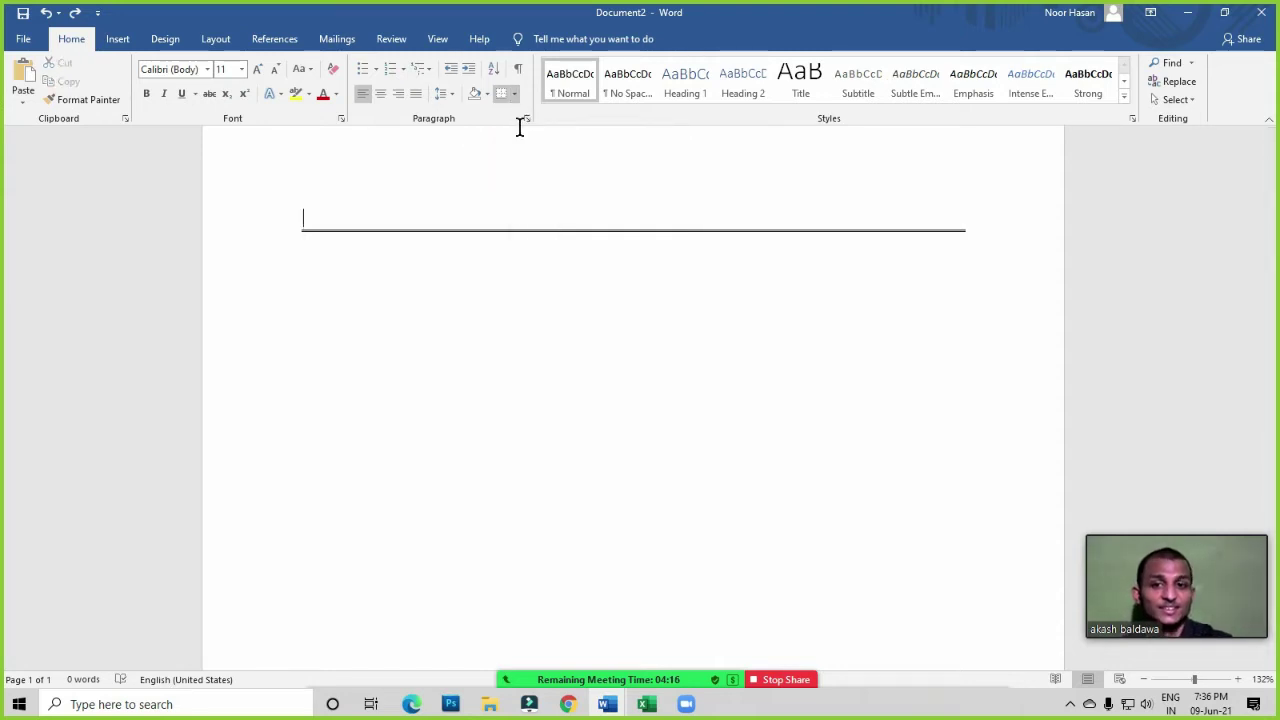
key("ctrl+a")
key("Delete")
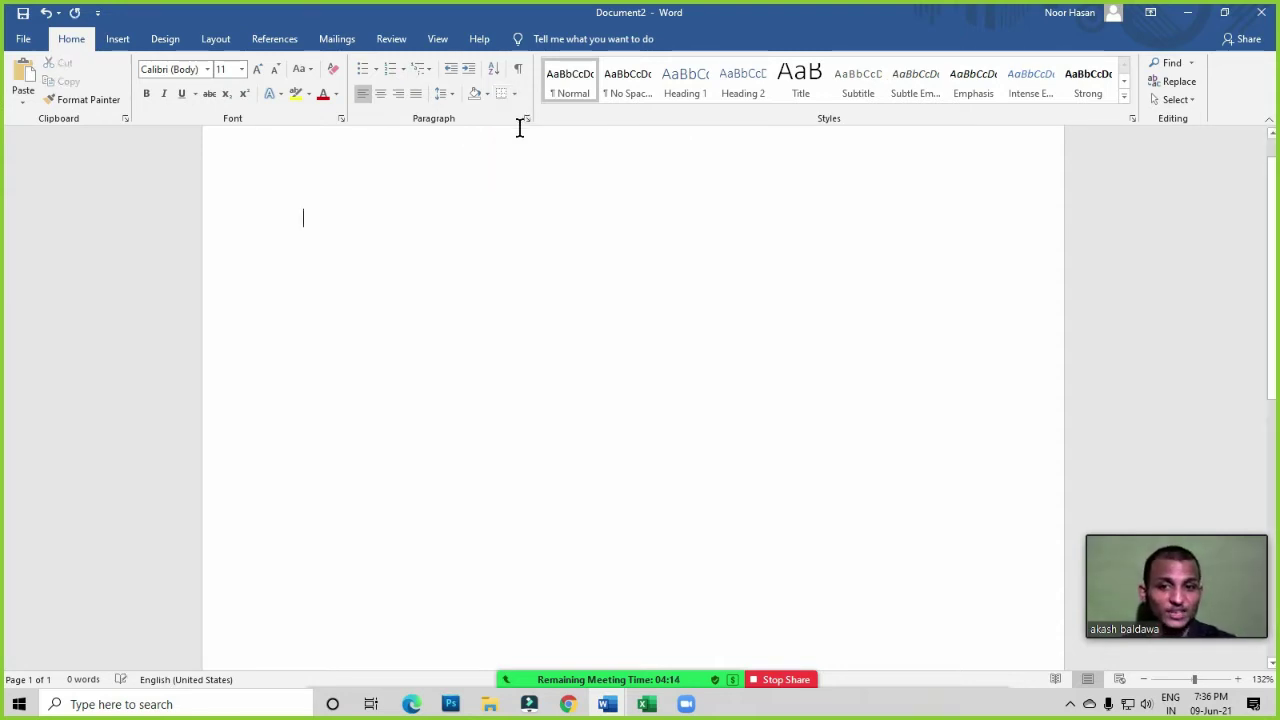
Choose the ½ pt double-line style for the empty paragraph's border in the Borders and Shading dialog
left_click(517, 95)
left_click(314, 206)
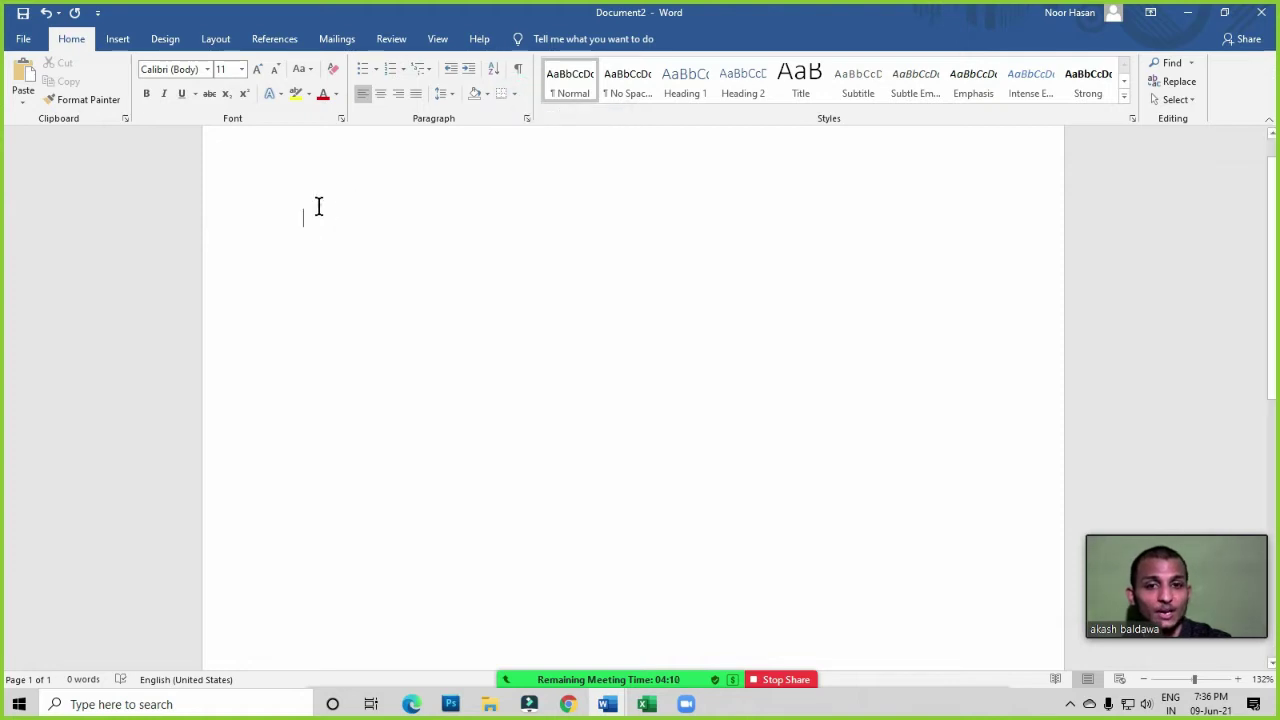
left_click(513, 95)
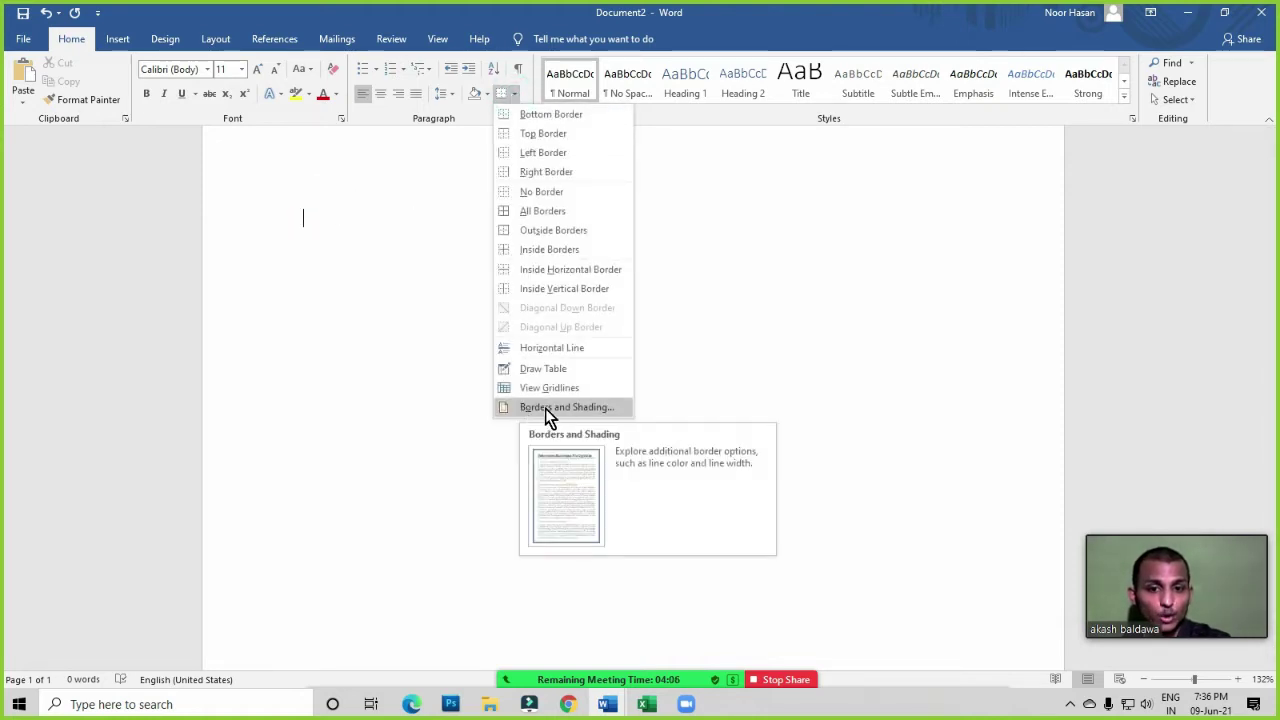
left_click(575, 409)
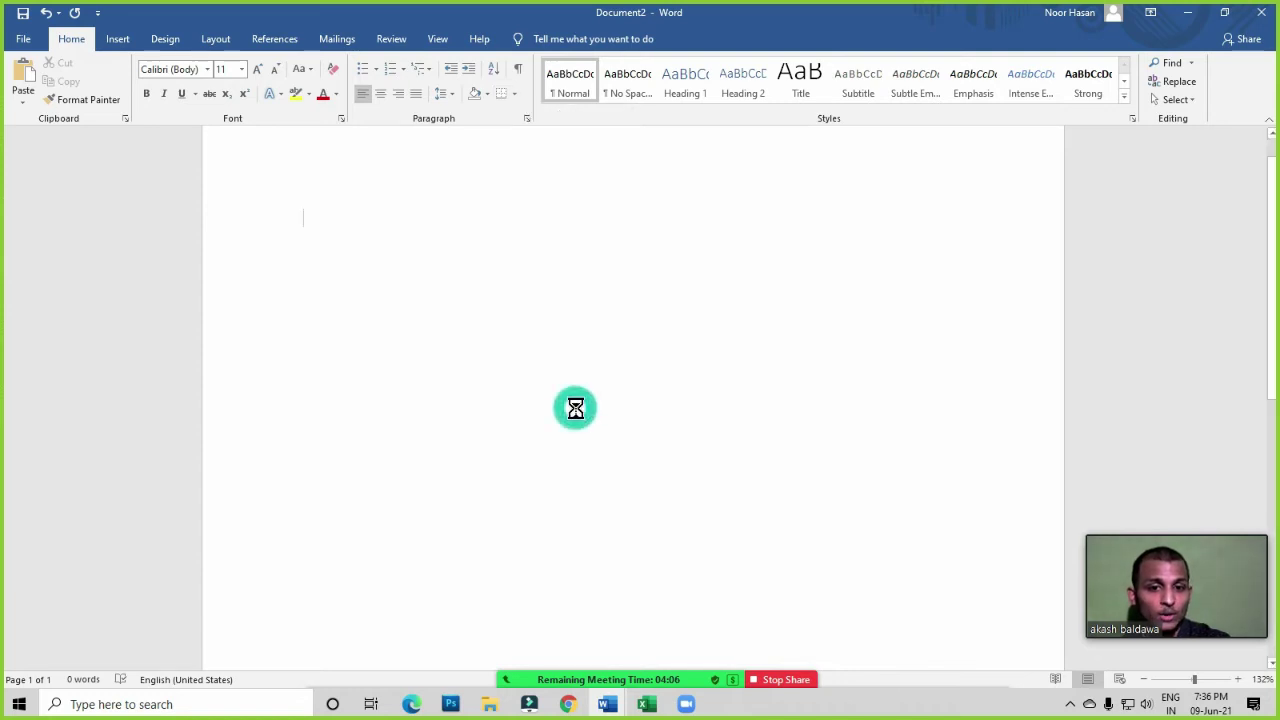
left_click(633, 334)
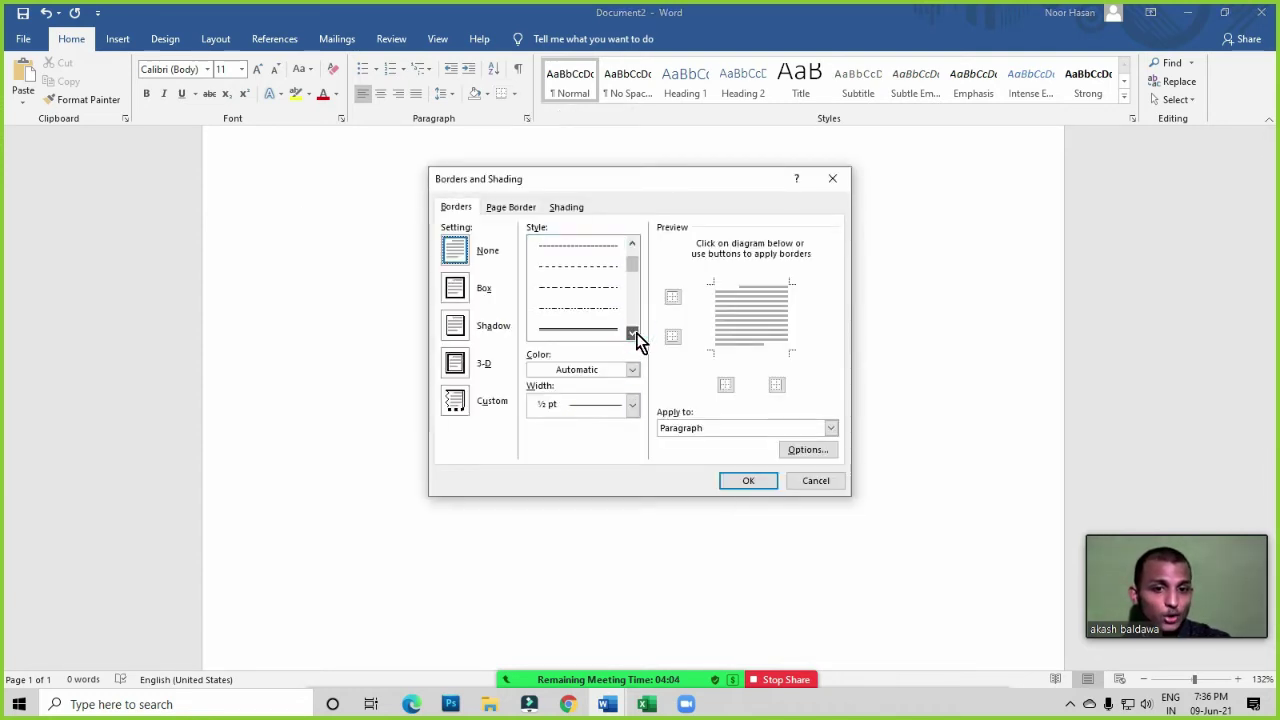
left_click(633, 334)
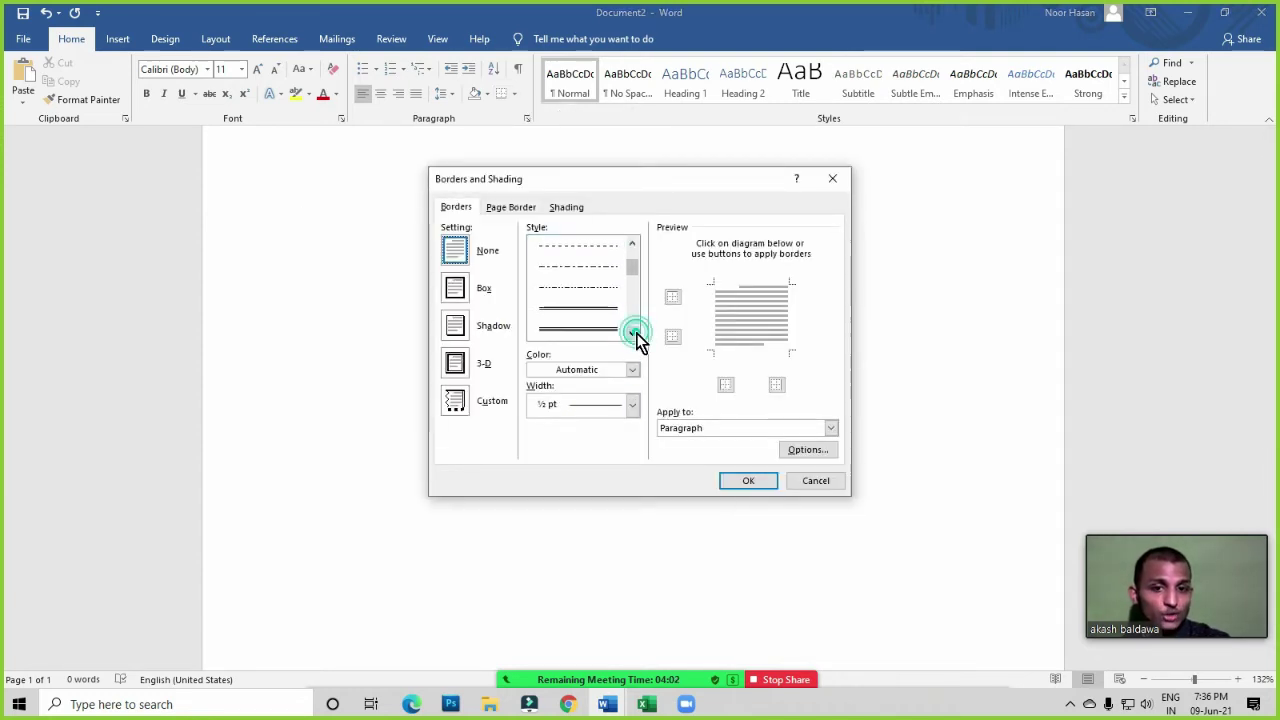
left_click(584, 312)
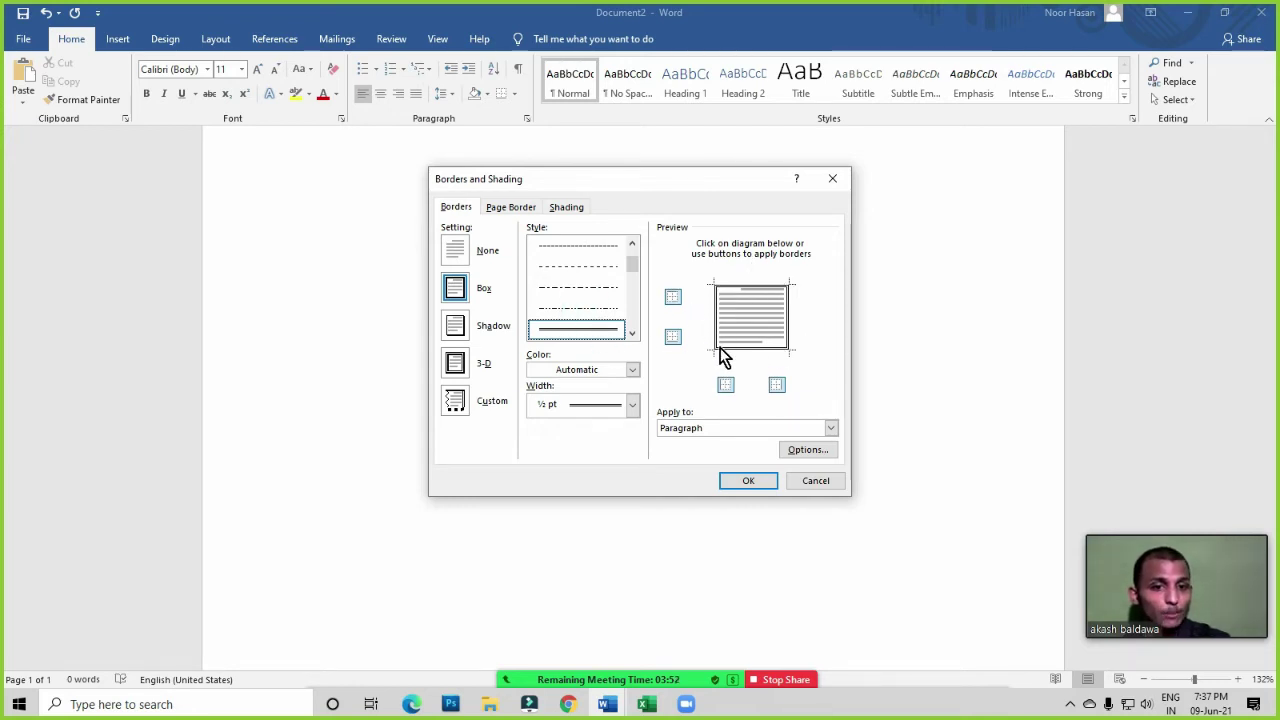
Switch the top, left and right border sides off and back on, and apply the double-line box to the paragraph
left_click(741, 287)
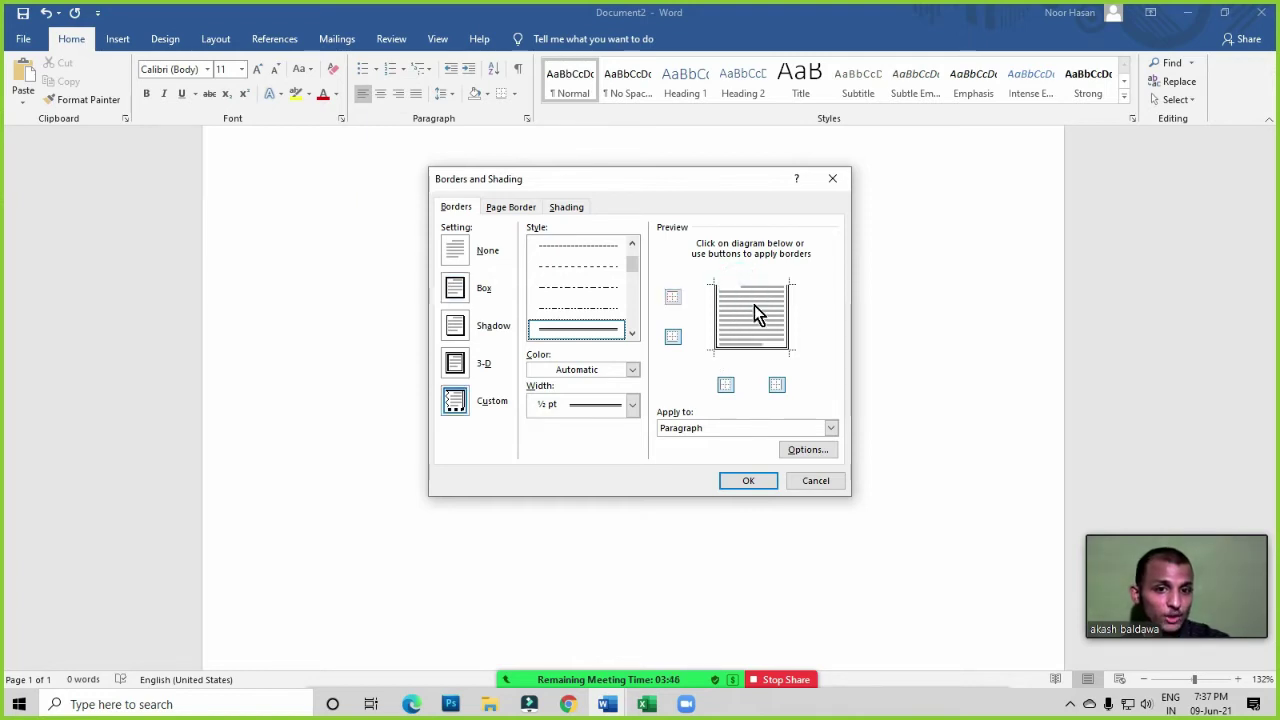
left_click(713, 324)
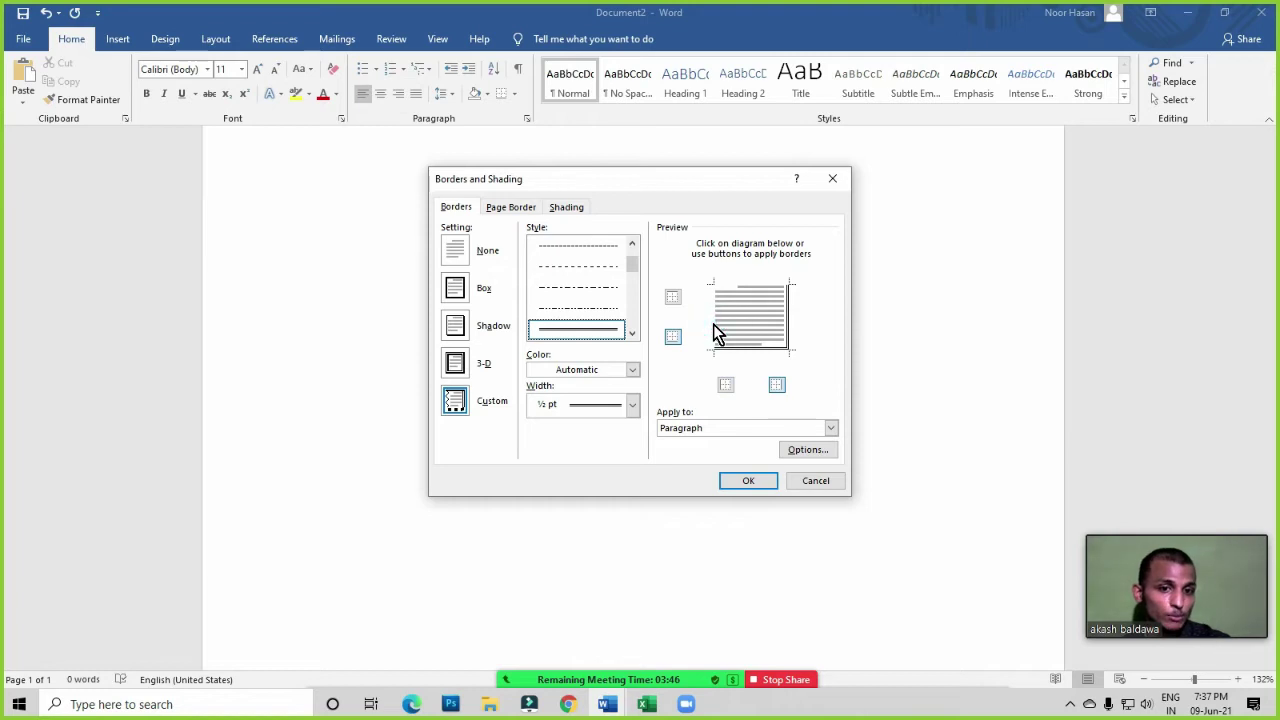
left_click(789, 314)
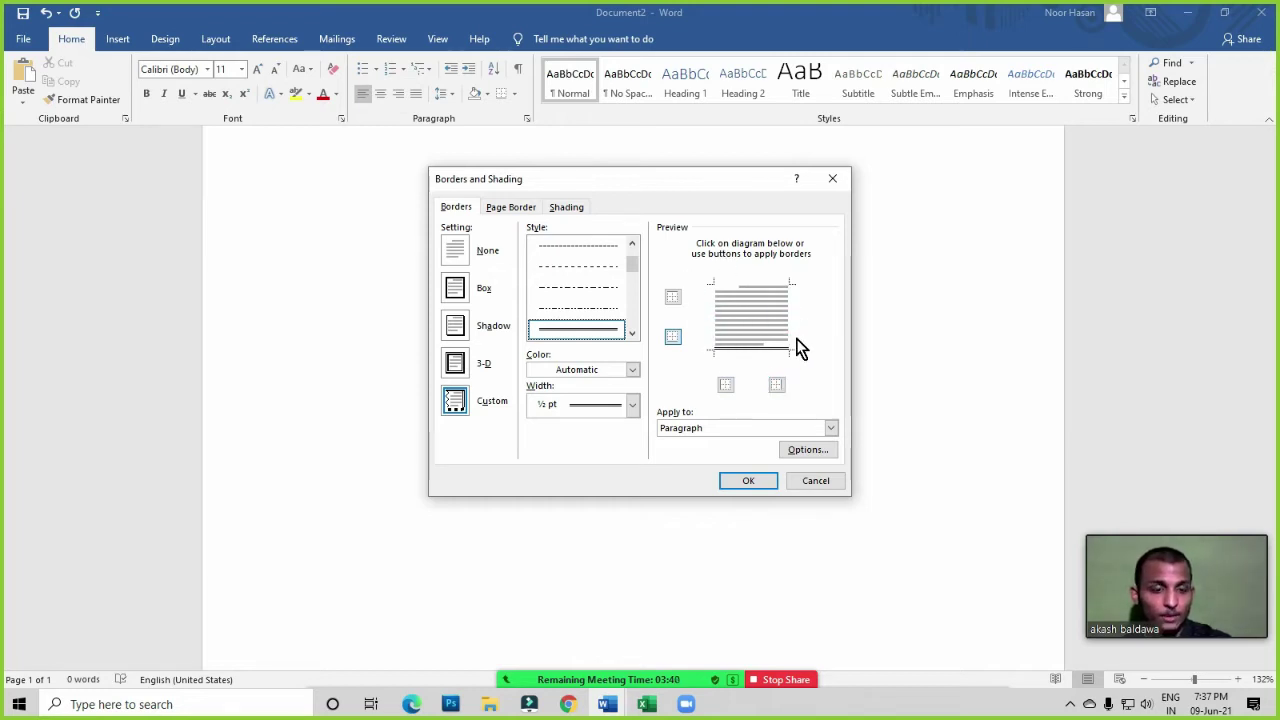
left_click(712, 322)
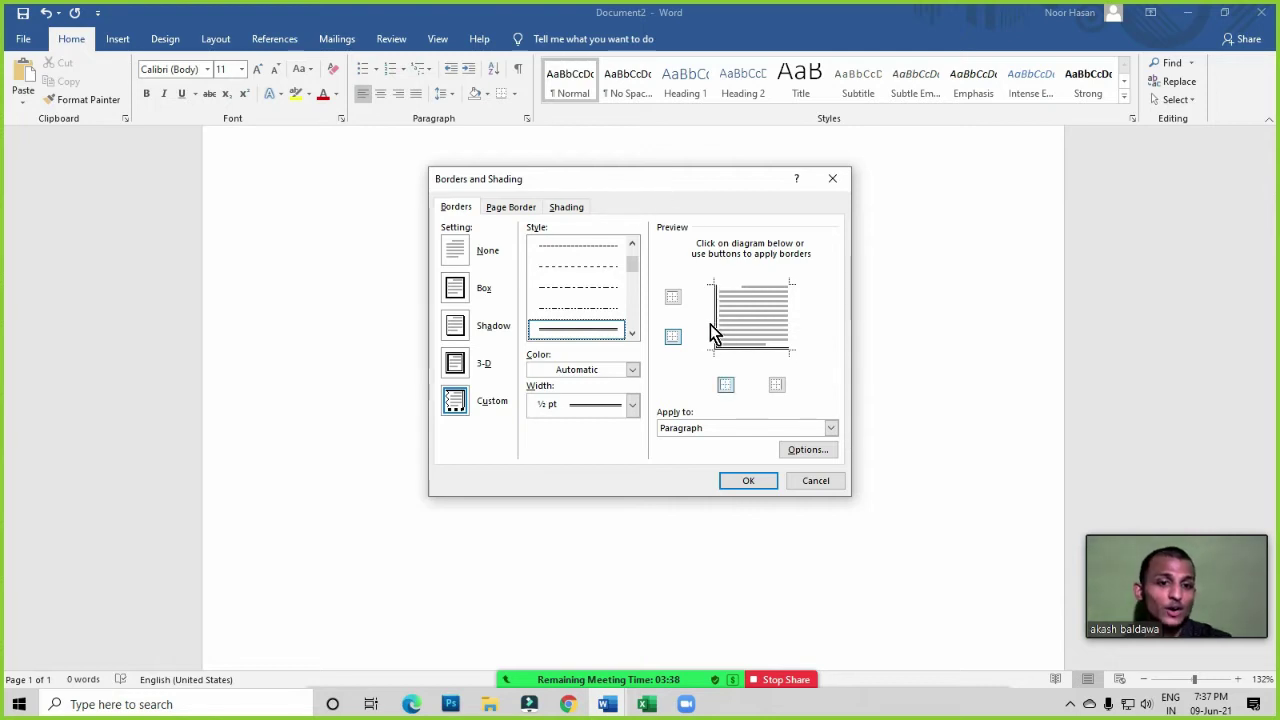
left_click(738, 286)
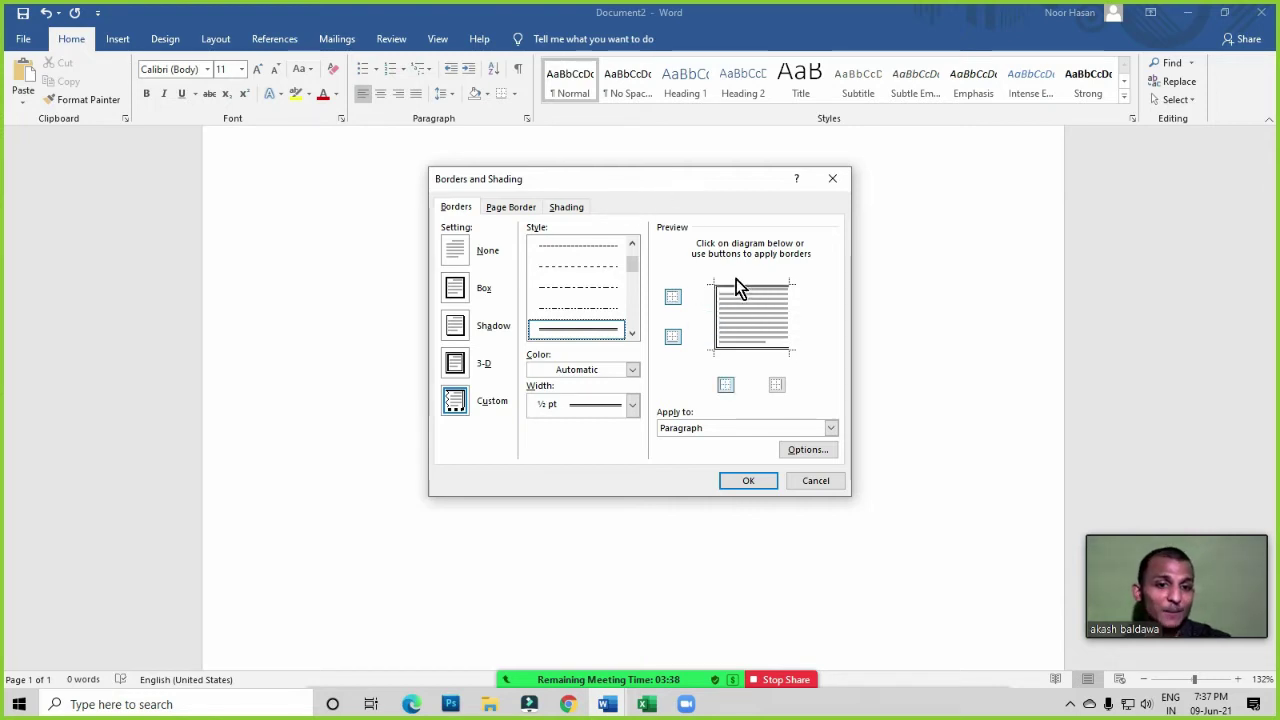
left_click(745, 480)
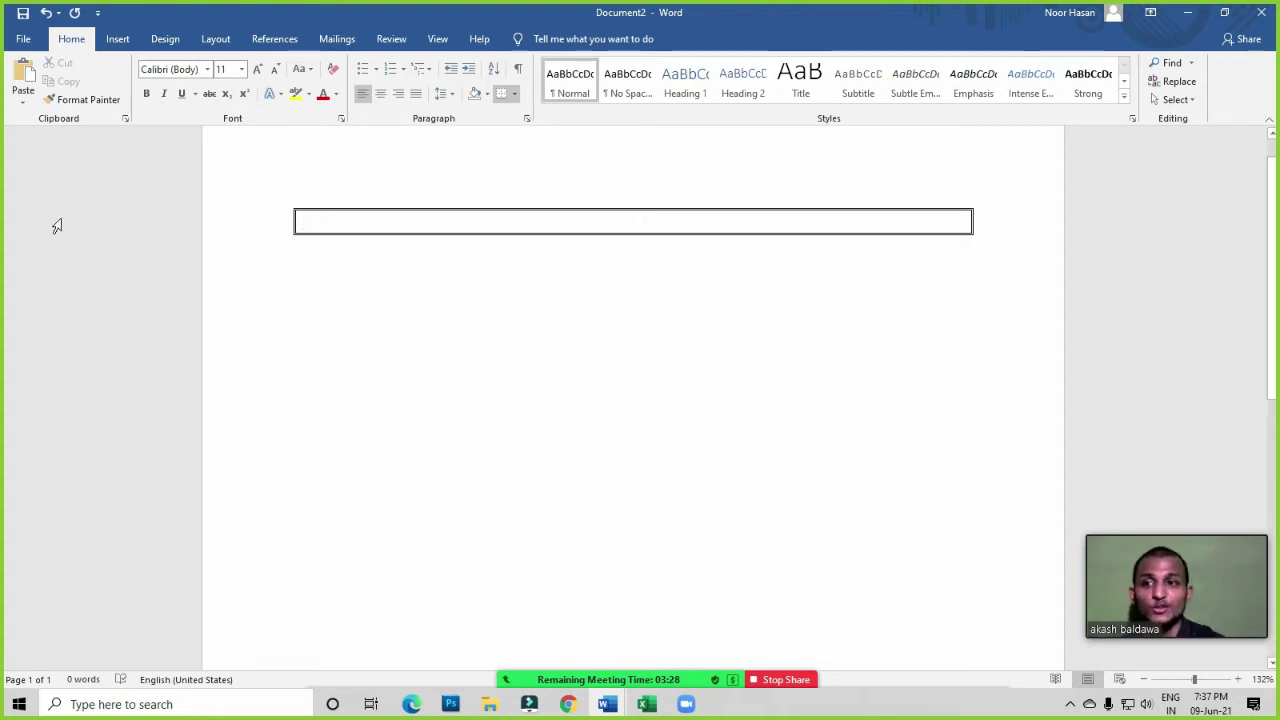
Open the sample résumé from the recent documents and review its divider line and shaded section headings
left_click(22, 38)
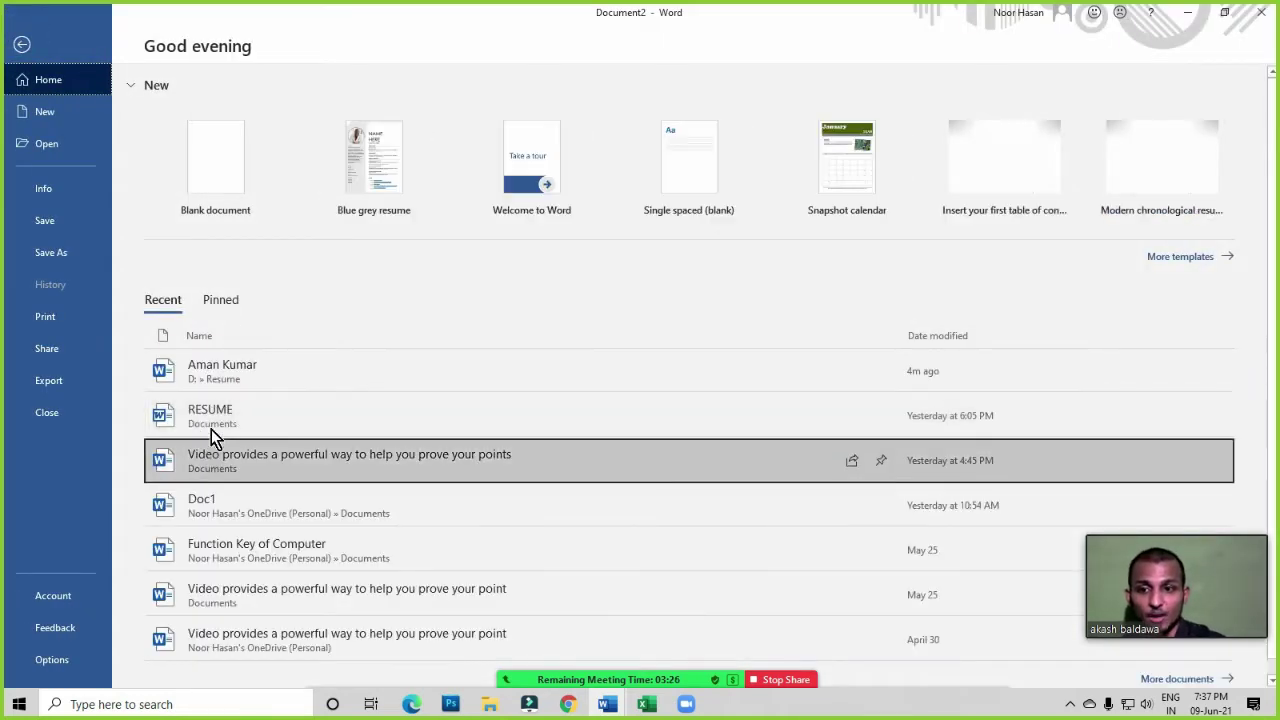
left_click(207, 380)
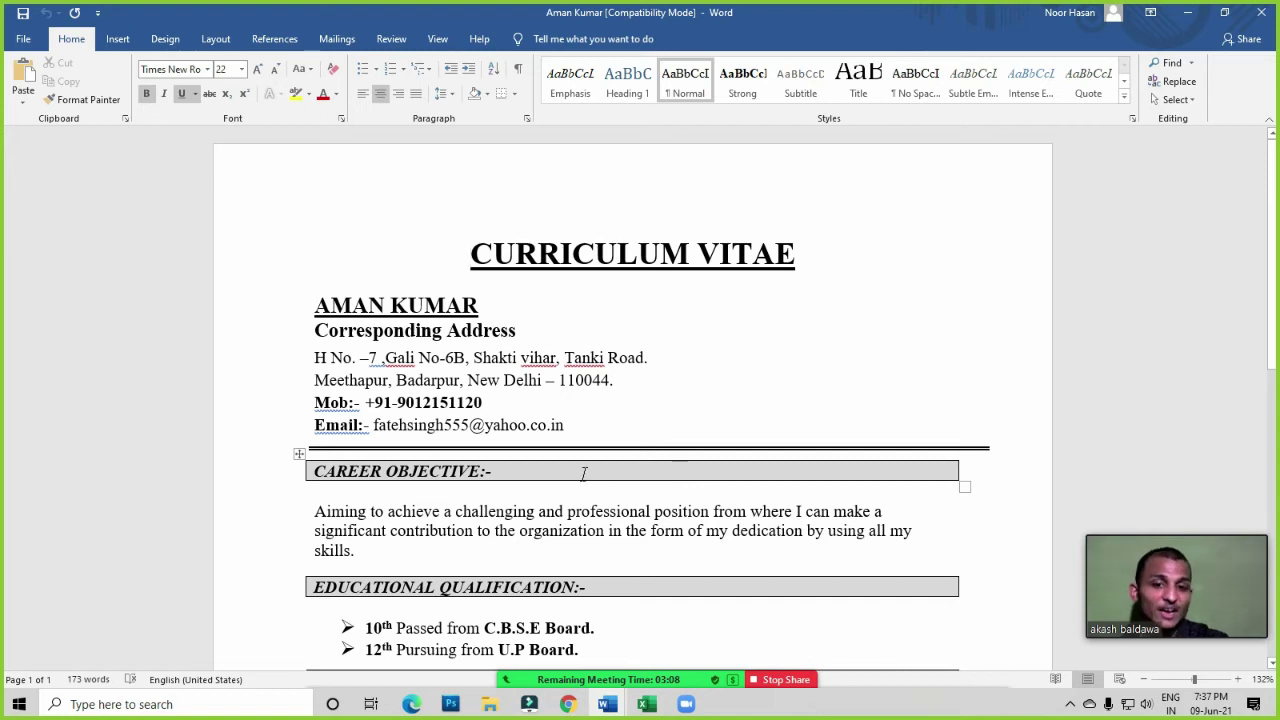
scroll(584, 474, "down", 1)
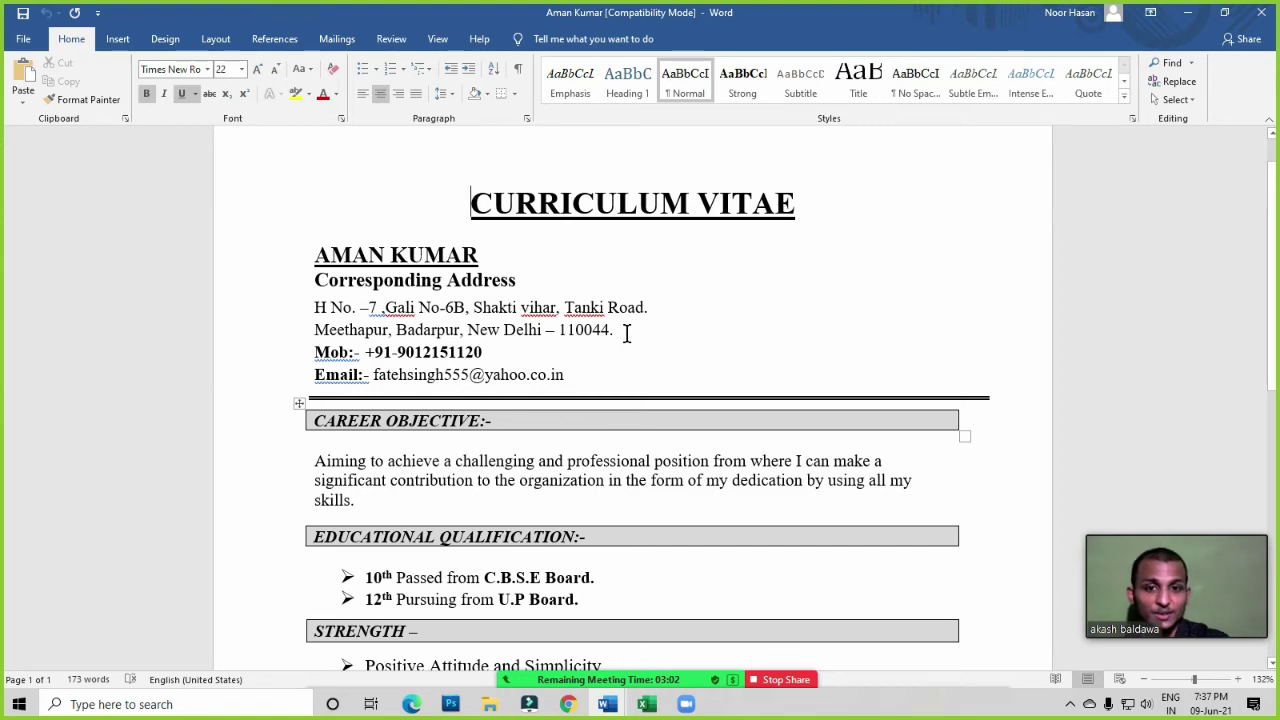
scroll(592, 360, "up", 1)
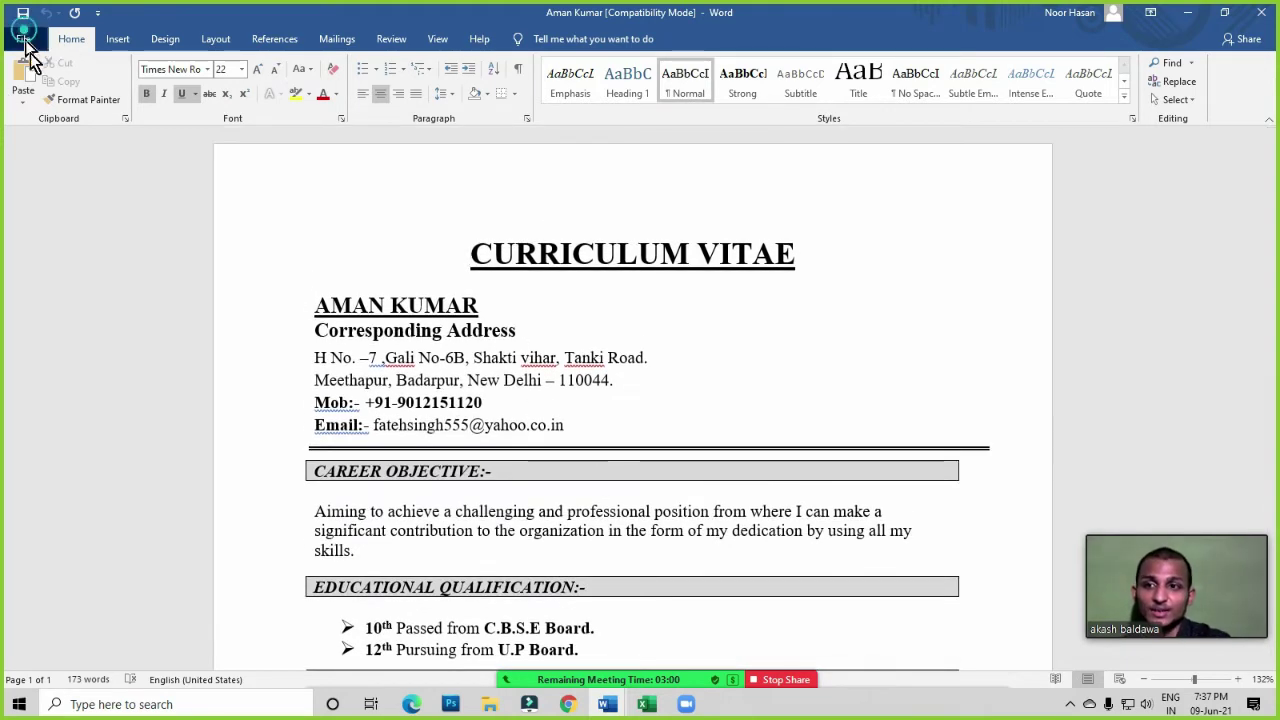
Create another new blank document from the résumé's window
left_click(23, 39)
left_click(199, 178)
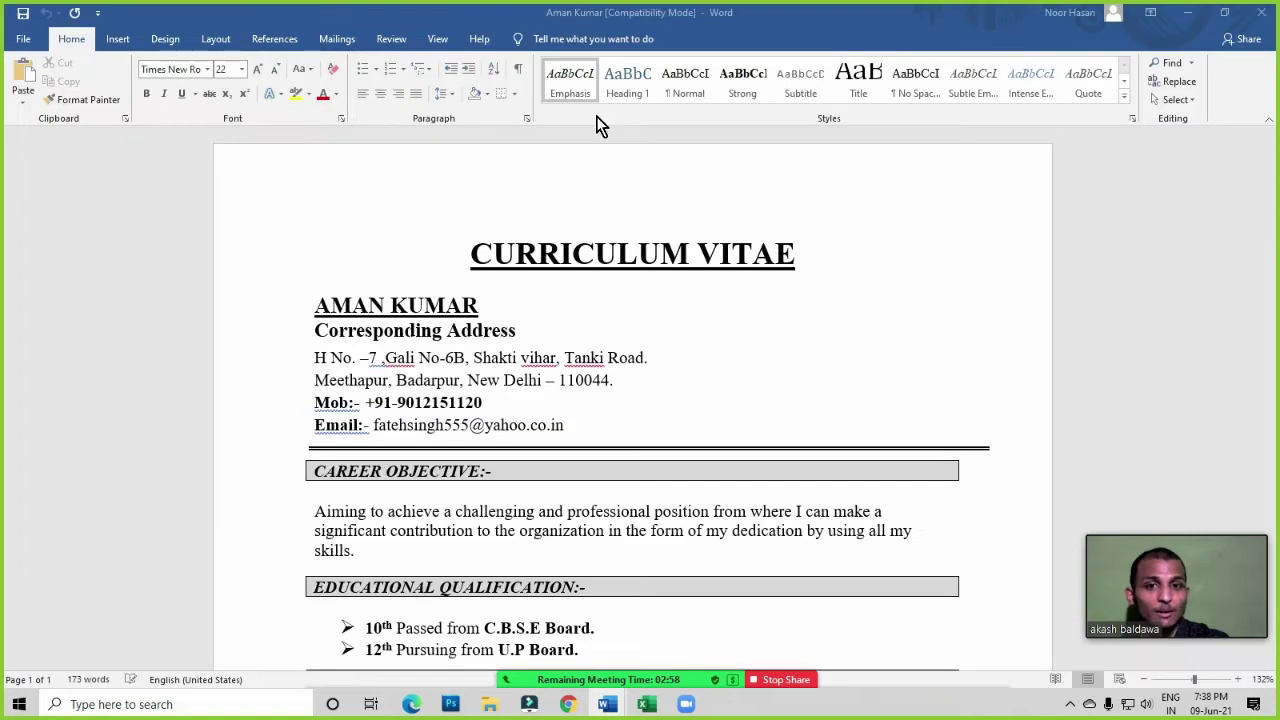
Choose the ½ pt double-line style for the new document's empty paragraph in the Borders and Shading dialog
left_click(516, 93)
left_click(543, 408)
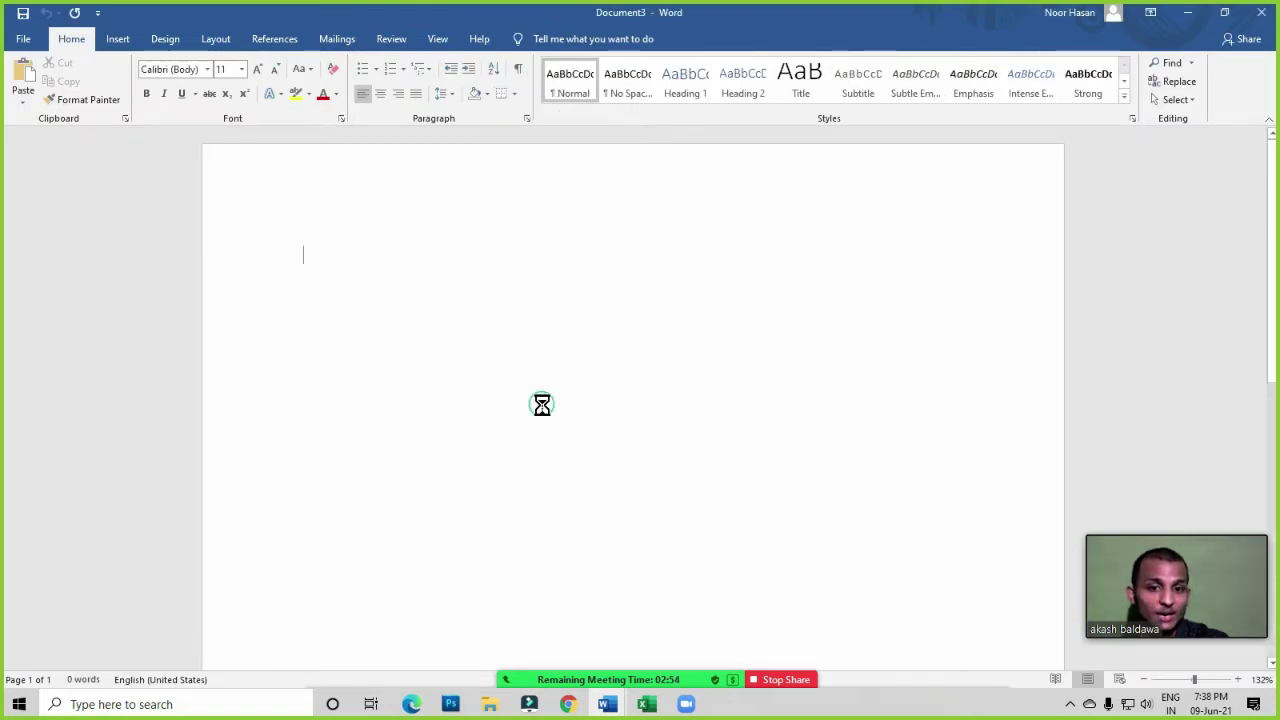
left_click(632, 331)
left_click(632, 331)
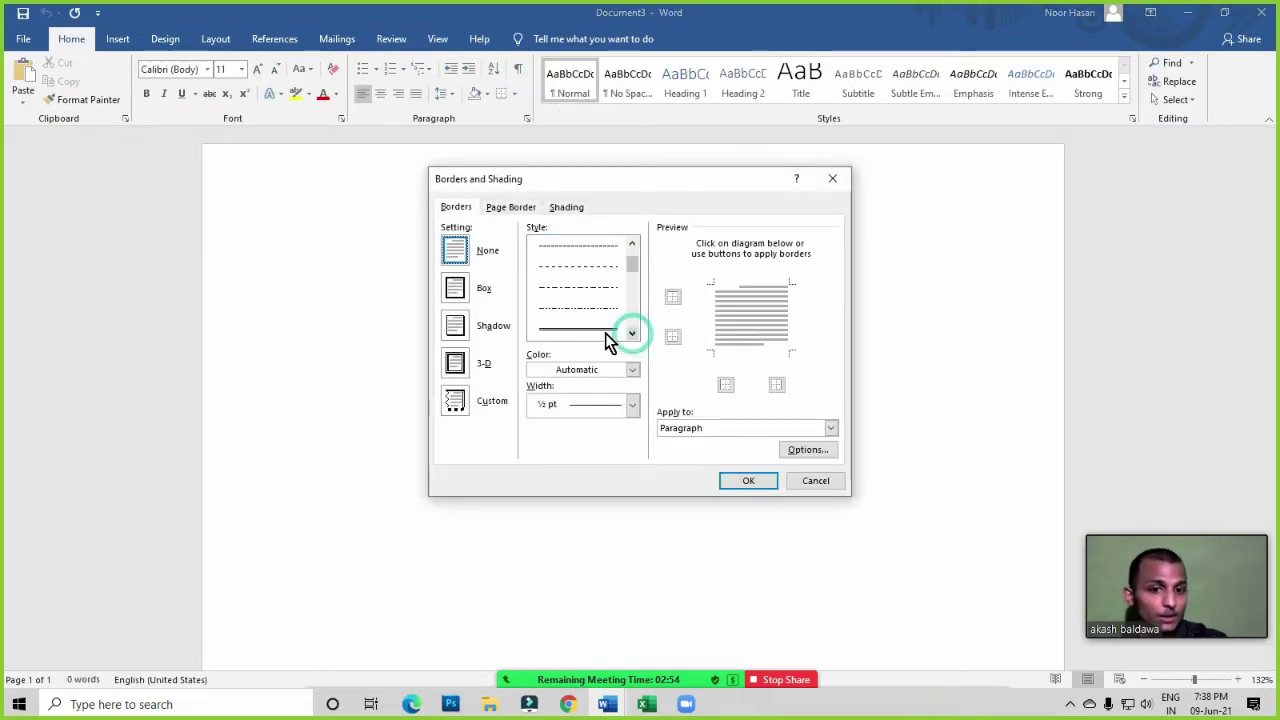
left_click(600, 331)
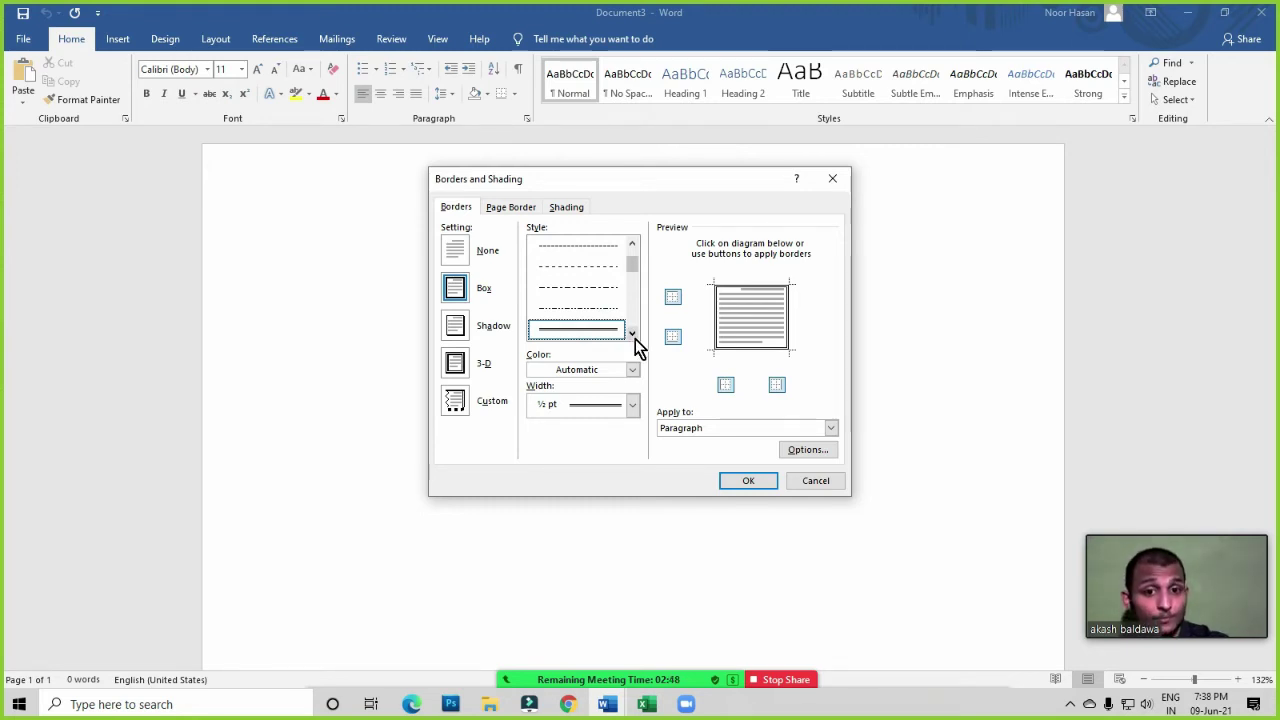
left_click(634, 336)
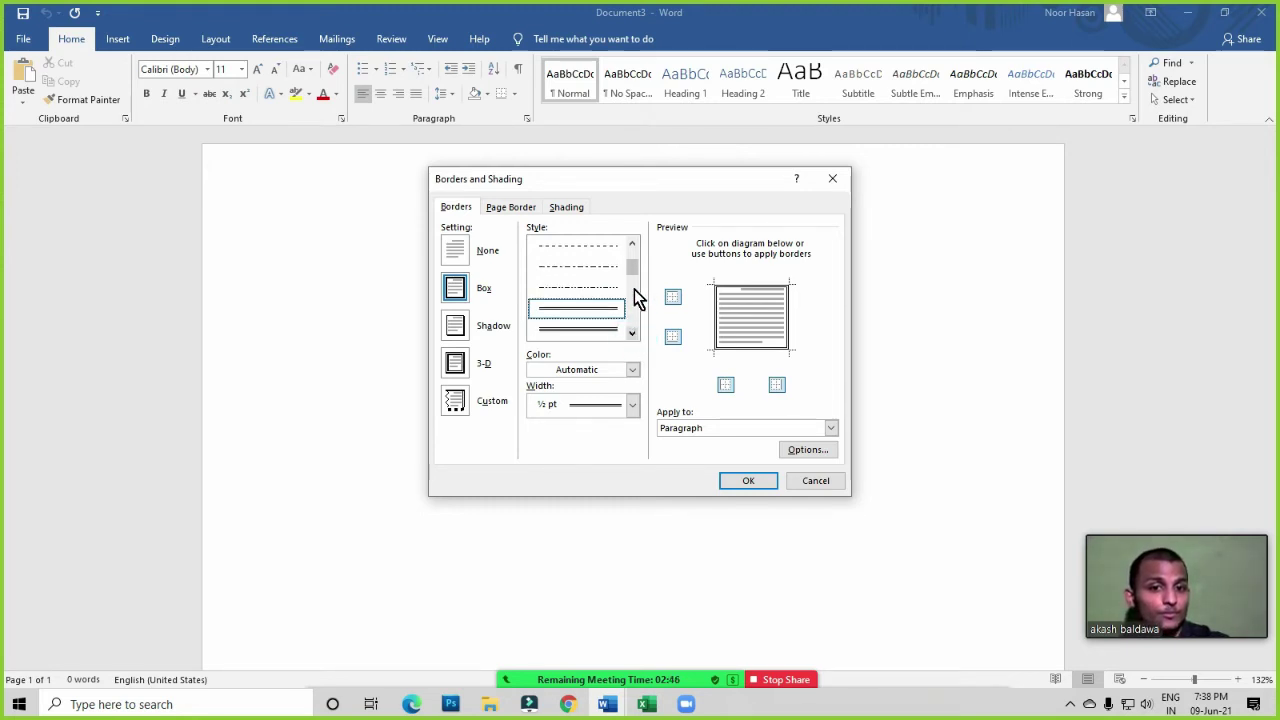
left_click(632, 244)
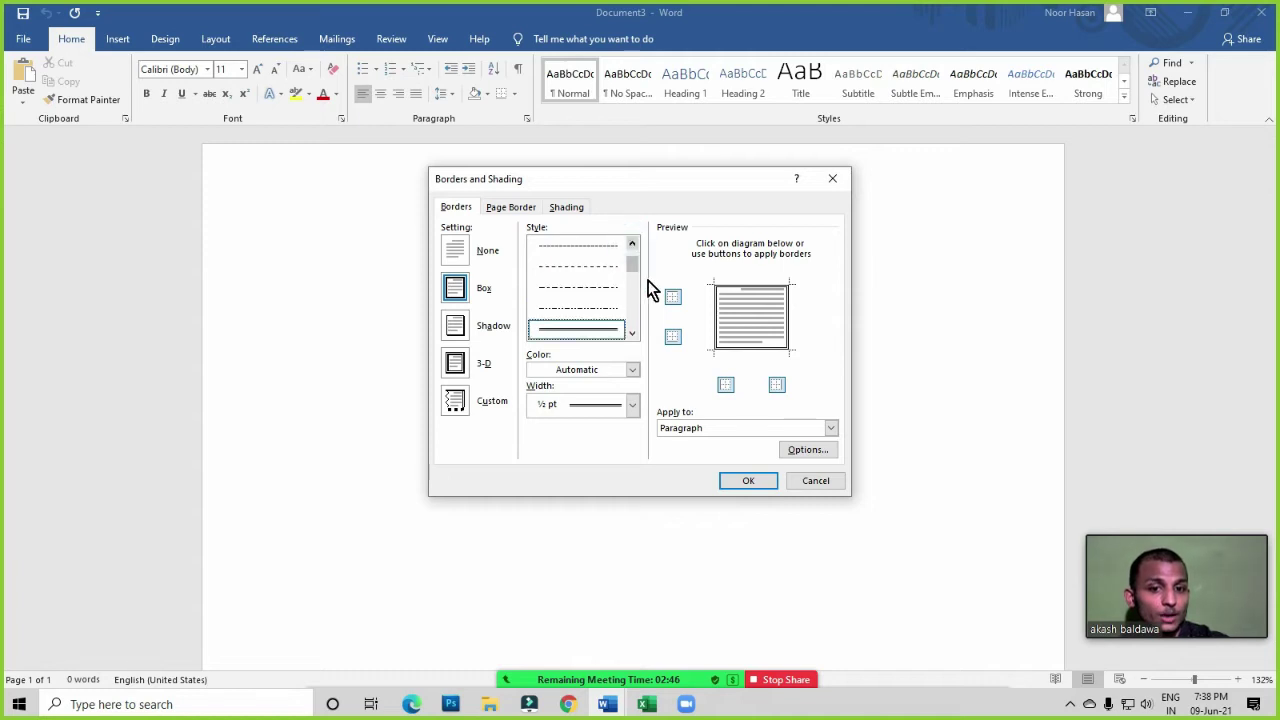
Remove the left, top and right border sides and apply only the bottom double line to the paragraph
left_click(716, 310)
left_click(738, 284)
left_click(787, 317)
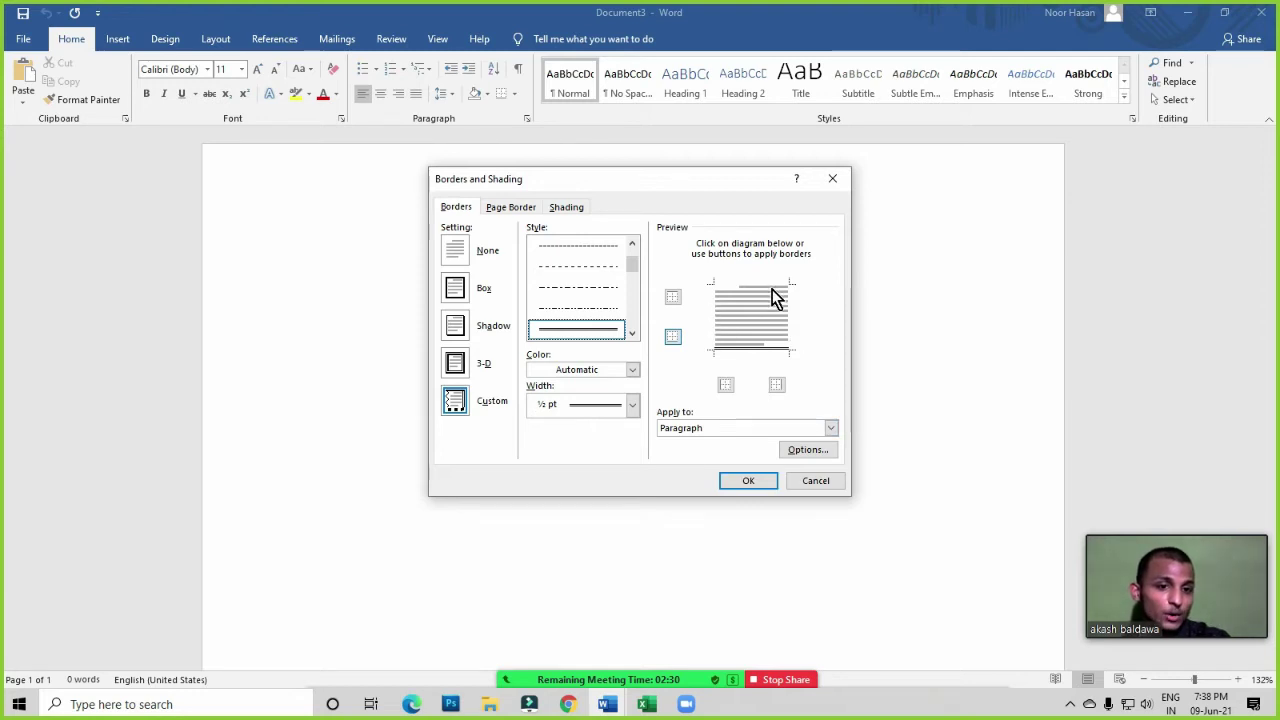
left_click(749, 482)
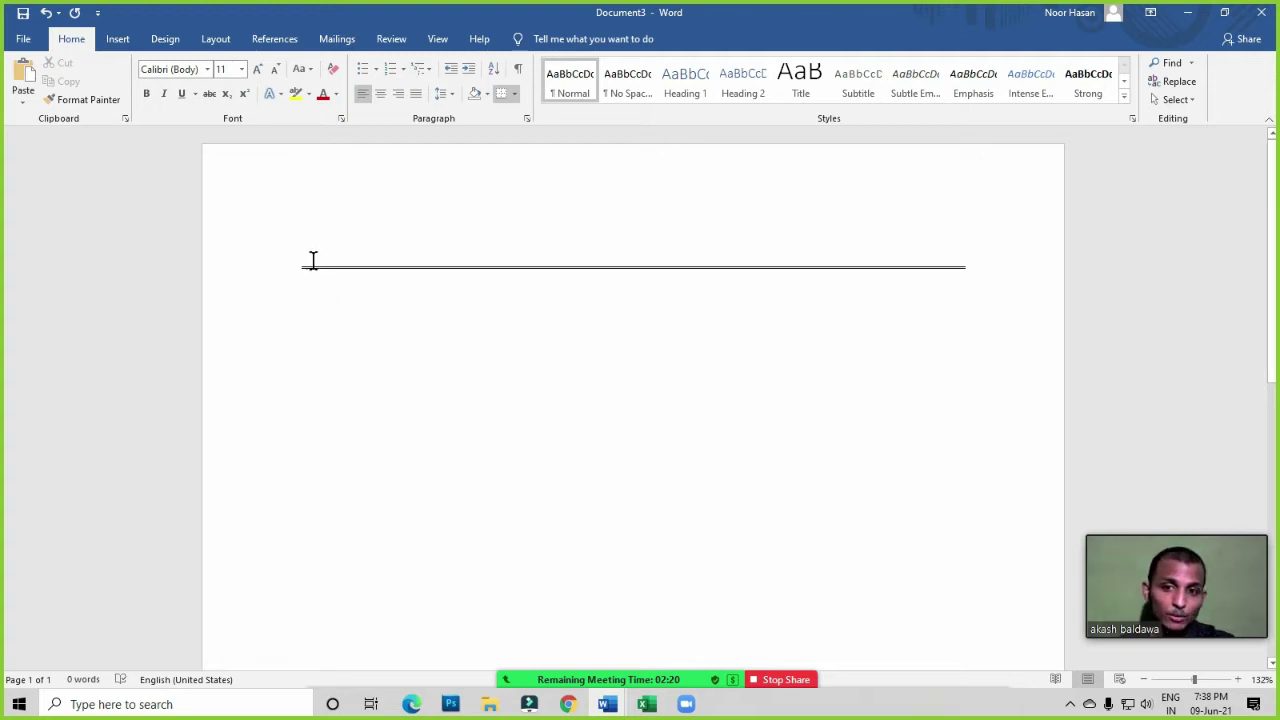
Insert eight empty paragraphs above the double line to push it down the page
key("Return")
key("Return")
key("Return")
key("Return")
key("Return")
key("Return")
key("Return")
key("Return")
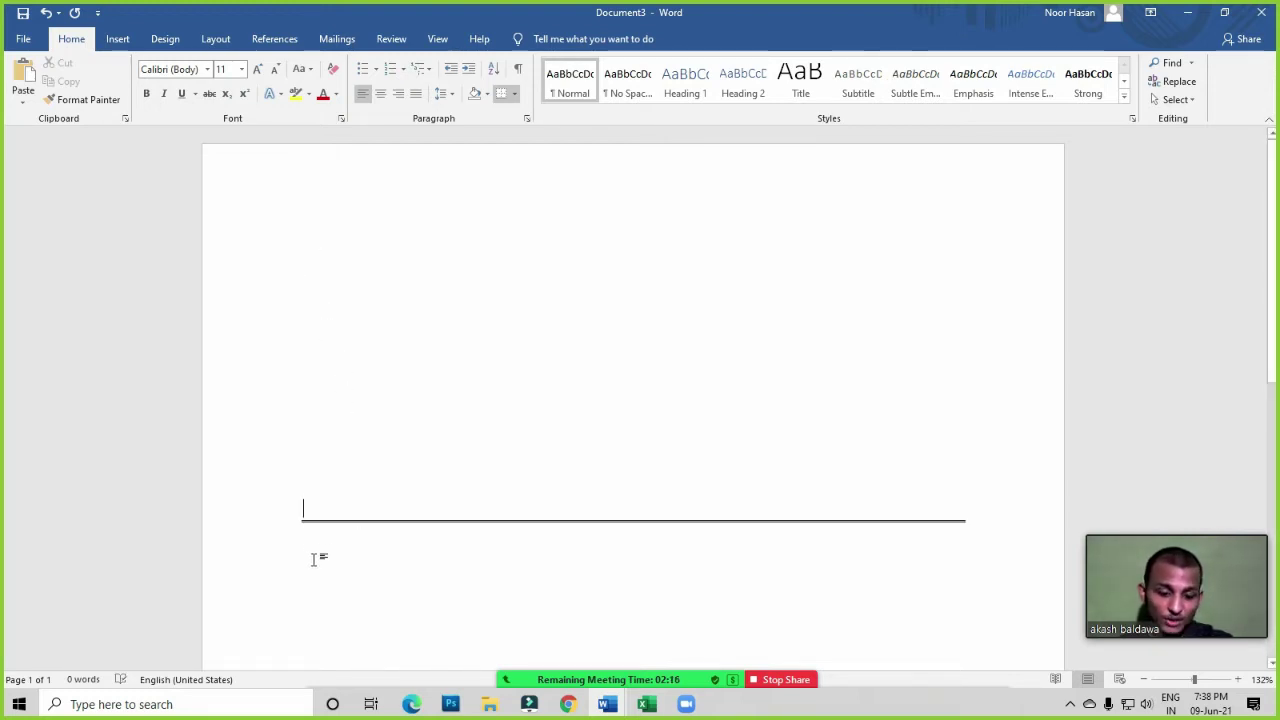
Delete the eight empty paragraphs to bring the double line back up the page
key("BackSpace")
key("BackSpace")
key("BackSpace")
key("BackSpace")
key("BackSpace")
key("BackSpace")
key("BackSpace")
key("BackSpace")
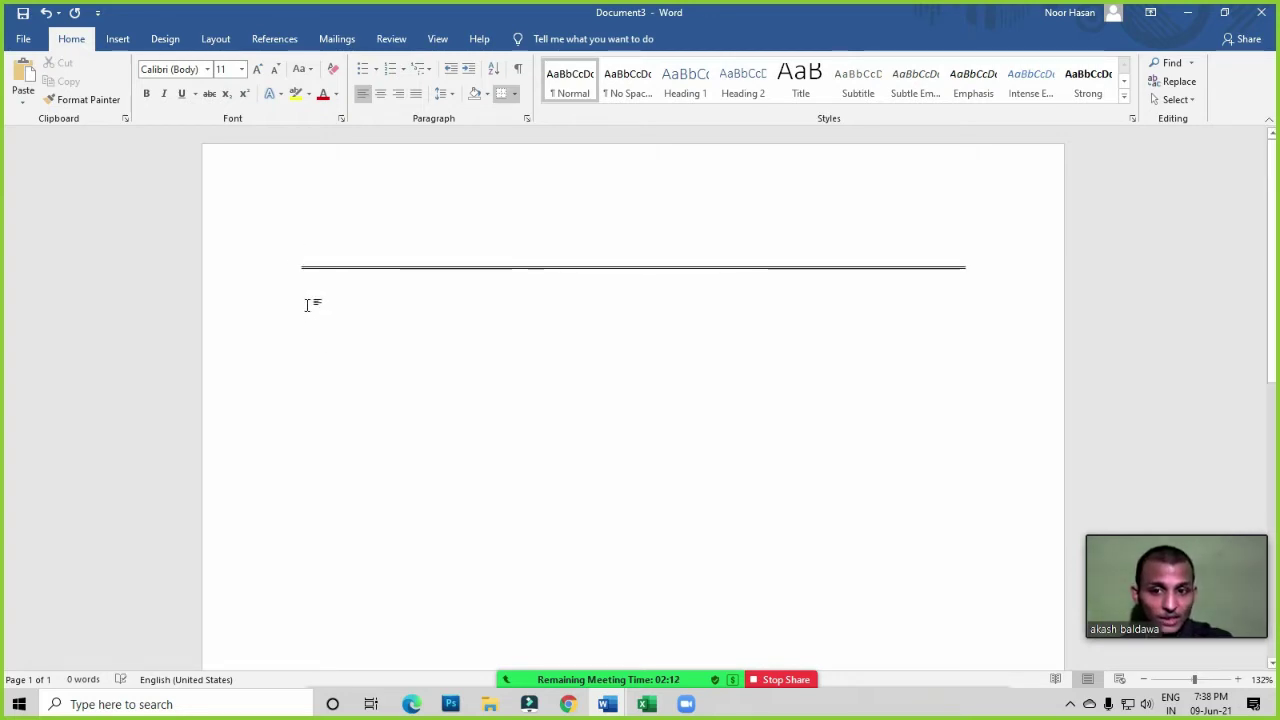
Place the insertion point in a borderless paragraph below the double line
left_click_drag(306, 297, 315, 317)
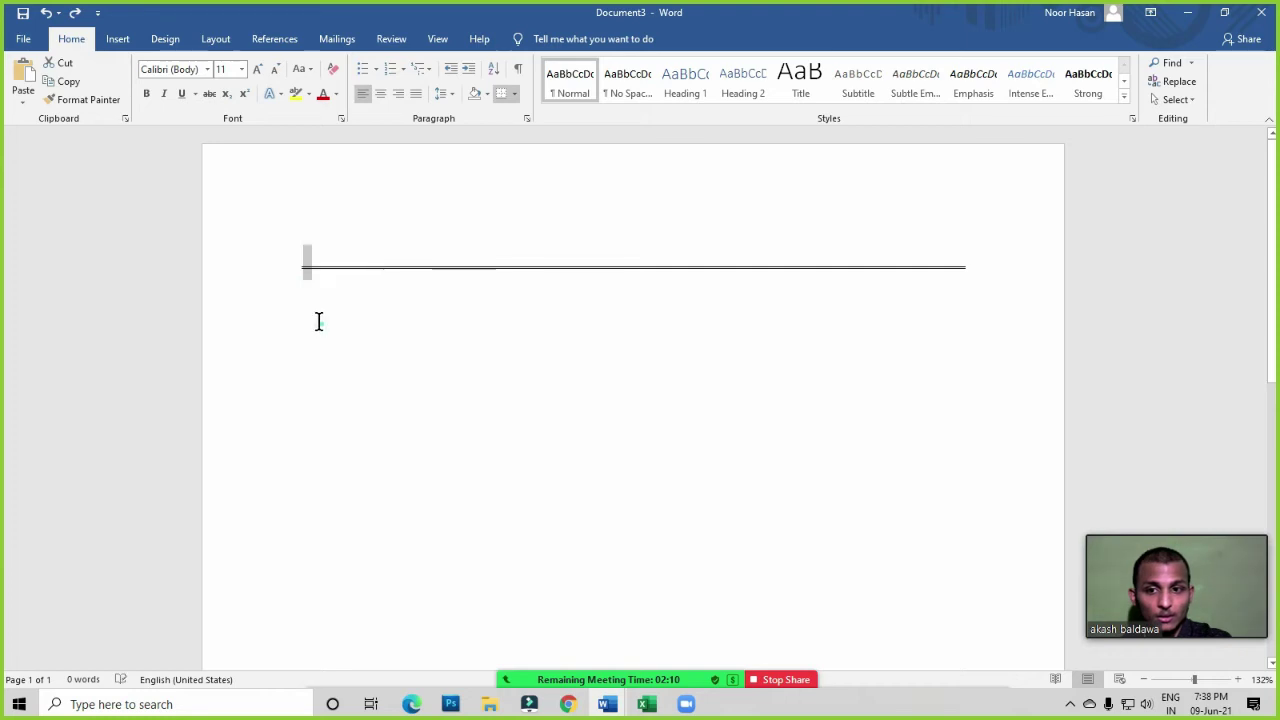
left_click(303, 313)
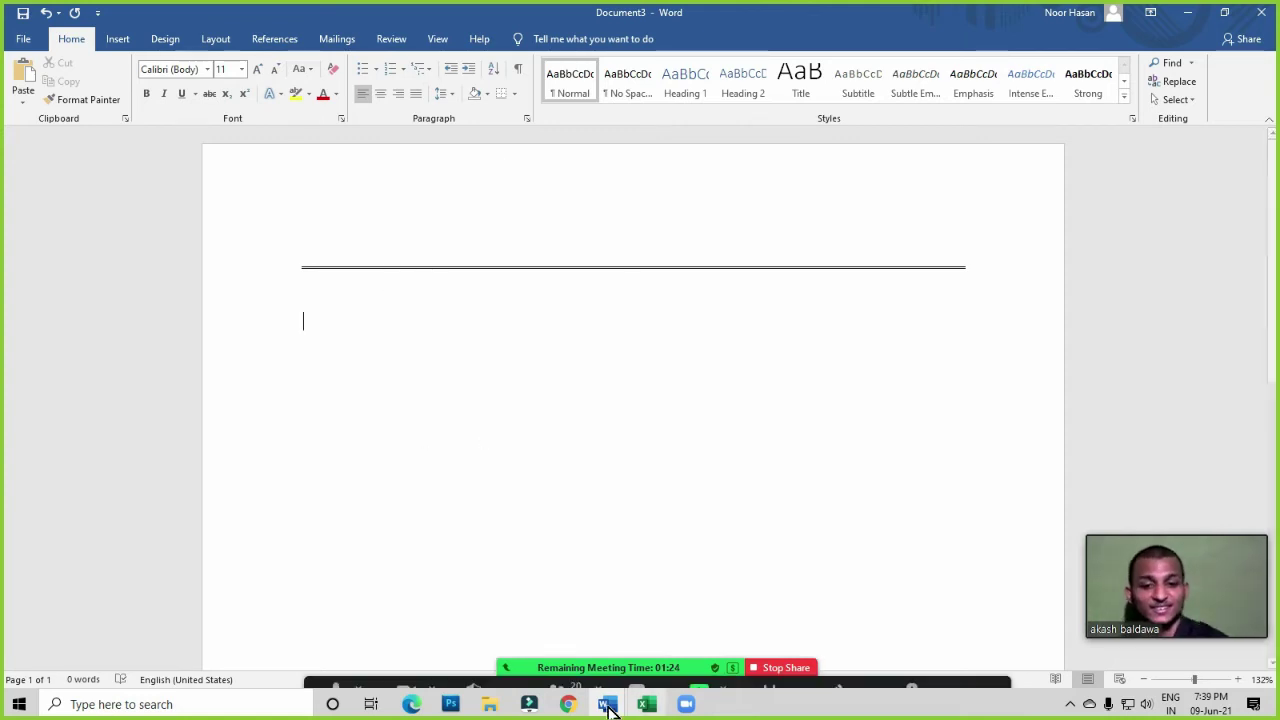
Switch to the Zoom meeting's participant list, look through its entries, and minimise the list
left_click(563, 677)
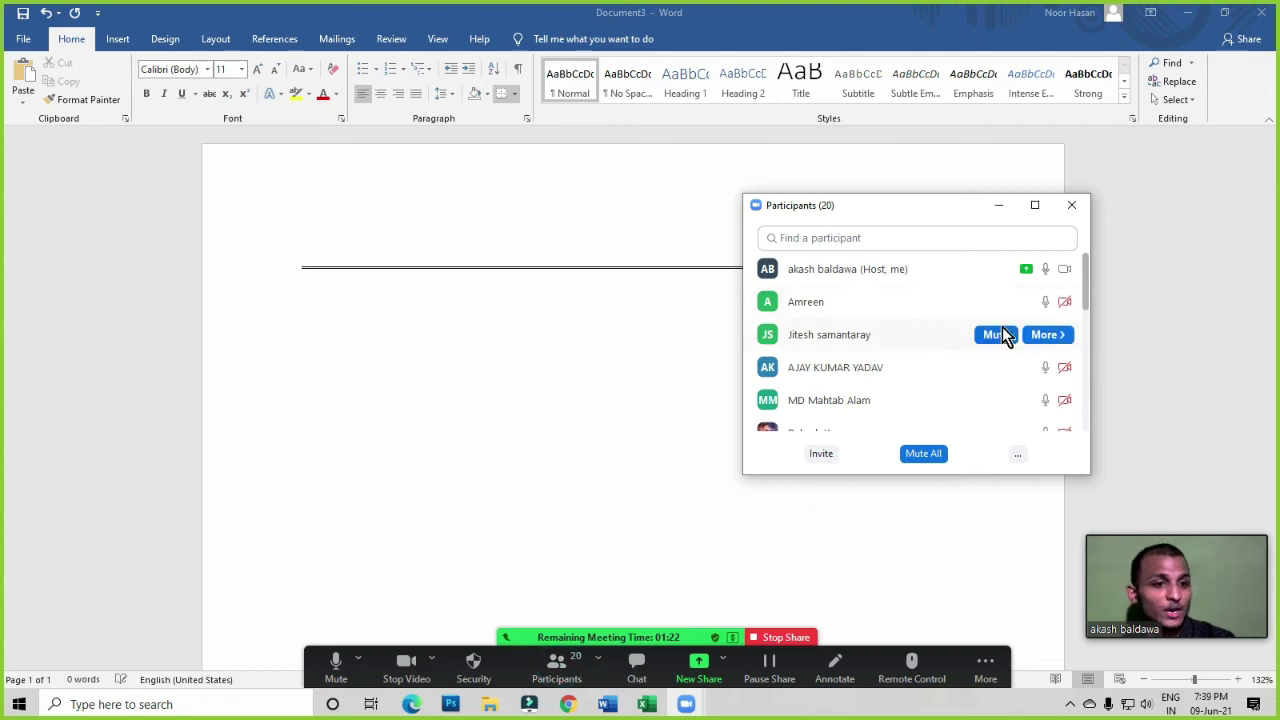
left_click_drag(1085, 283, 1075, 411)
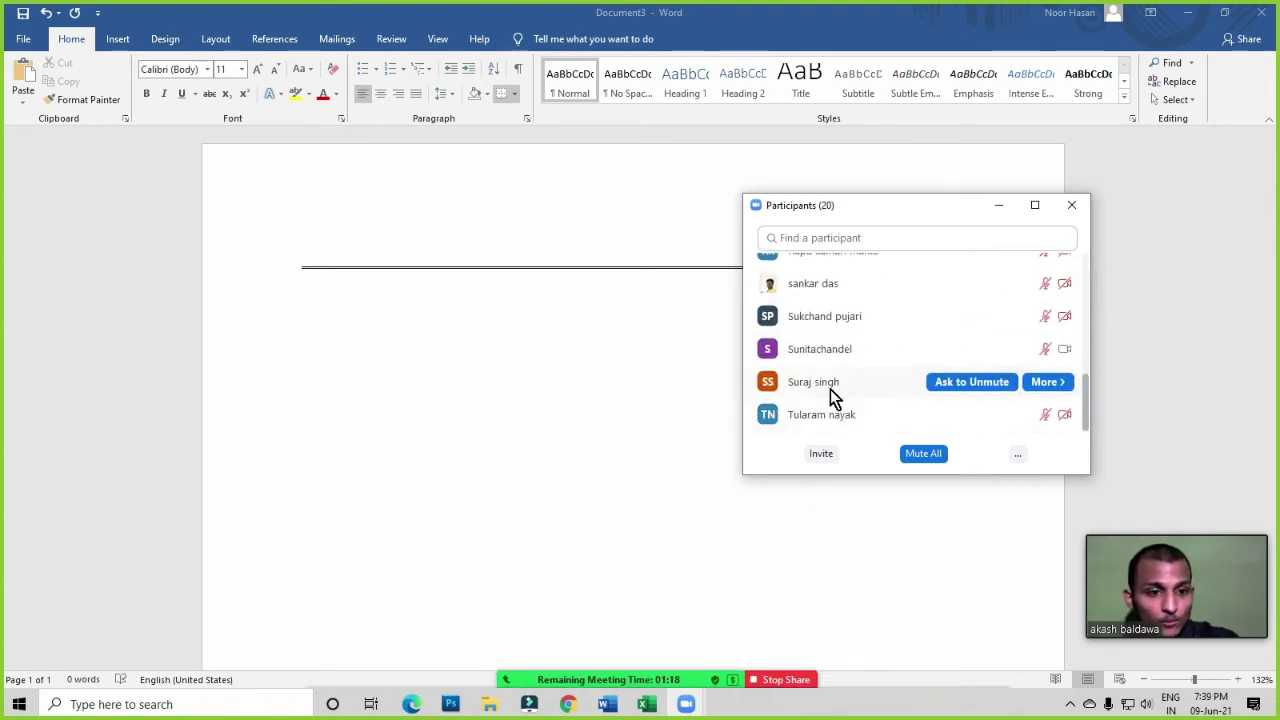
scroll(856, 340, "up", 2)
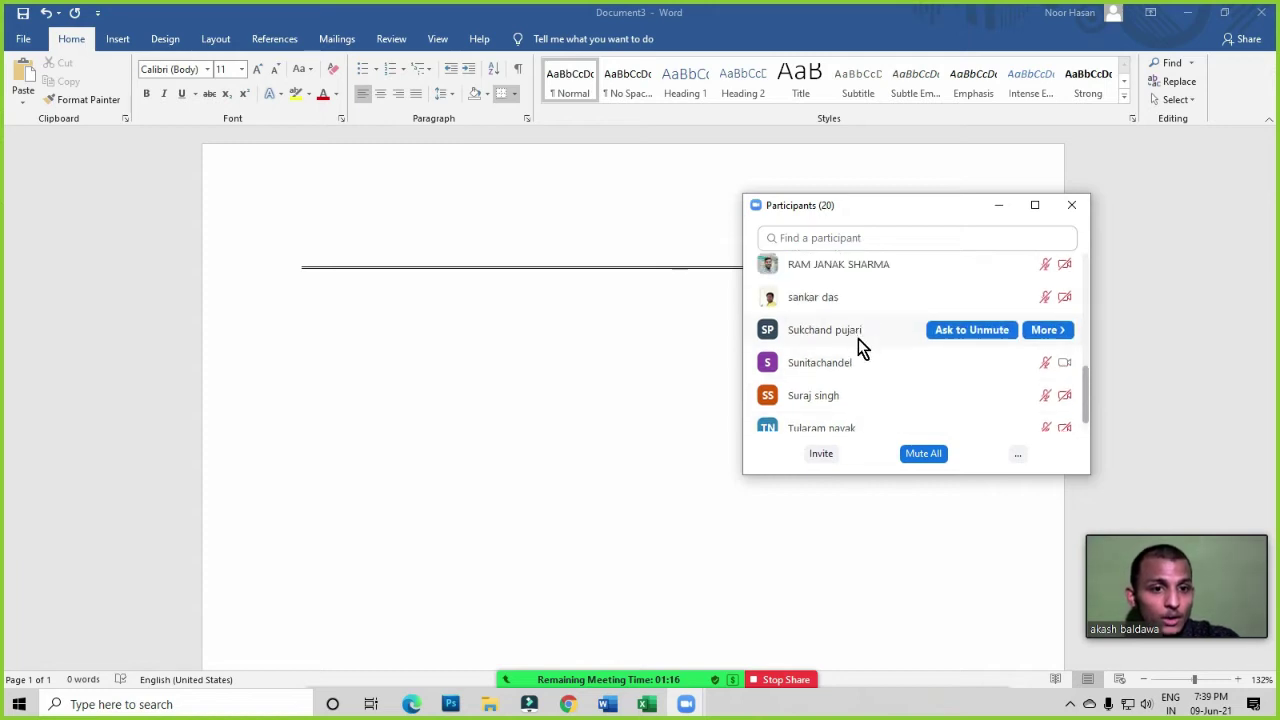
left_click(1000, 205)
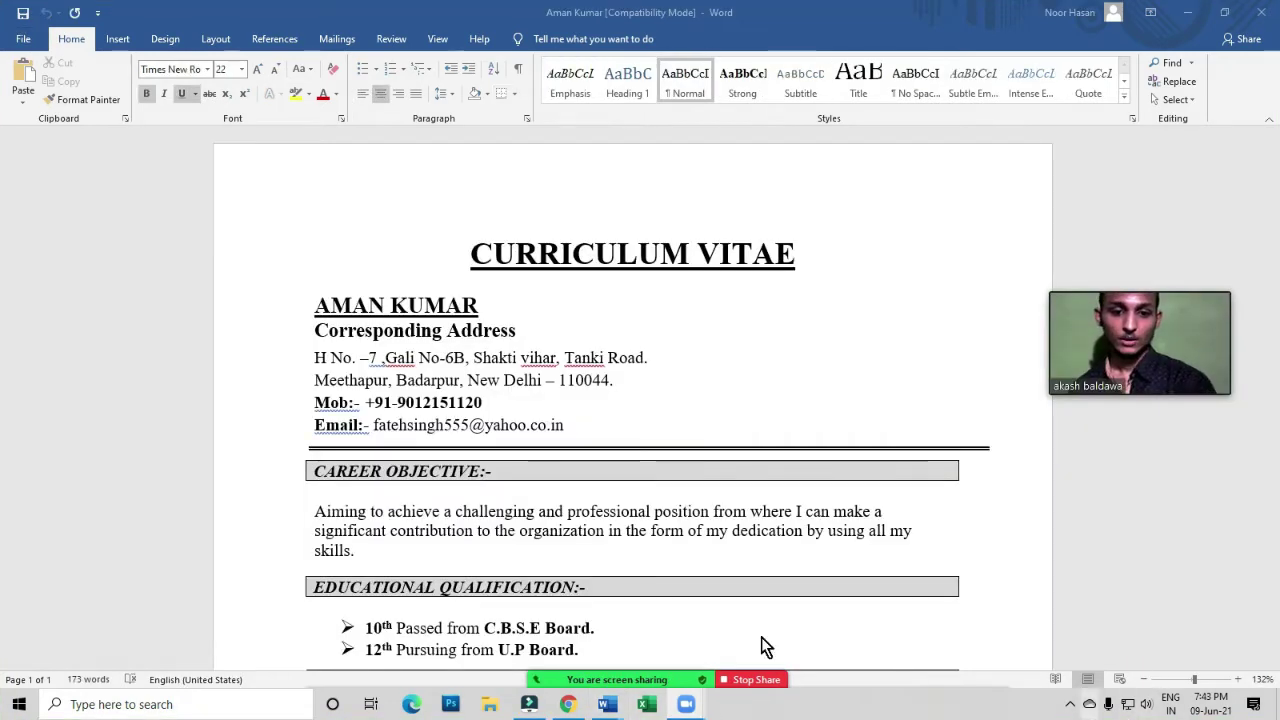
Reopen the Zoom participant list over the résumé, move it aside, examine the attendees' audio and video status, and close it
scroll(700, 620, "down", 3)
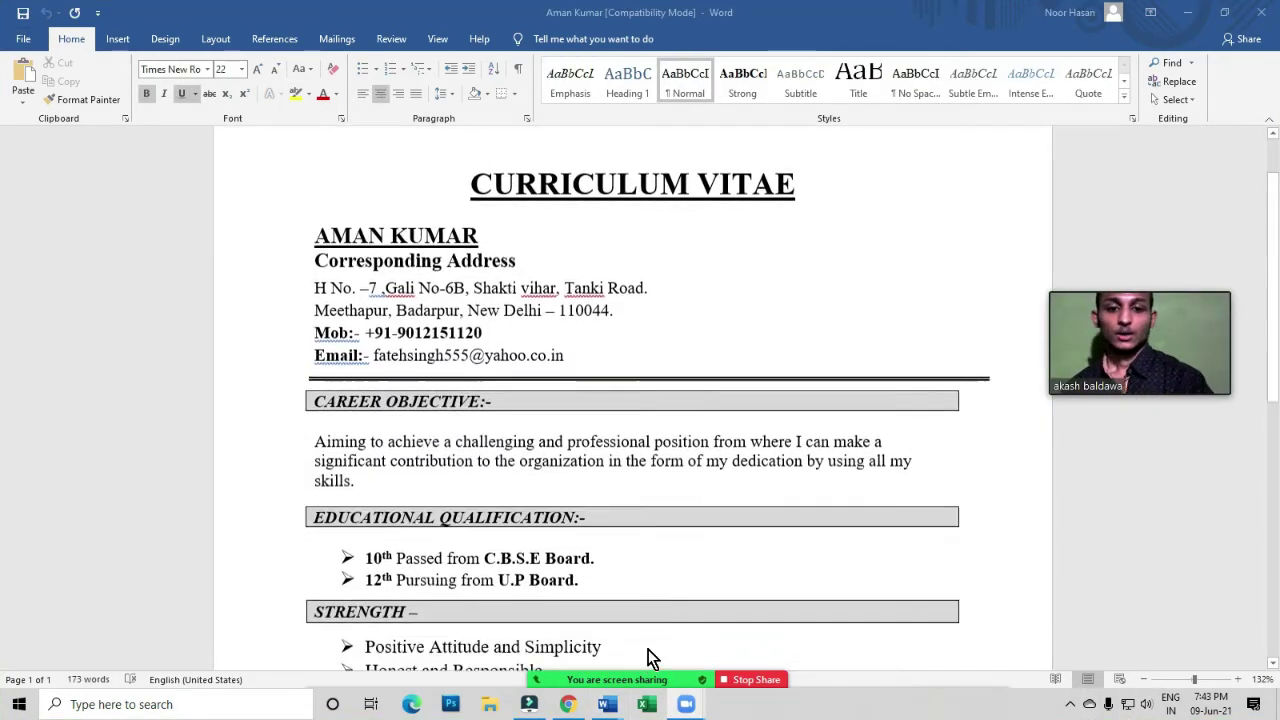
left_click(556, 668)
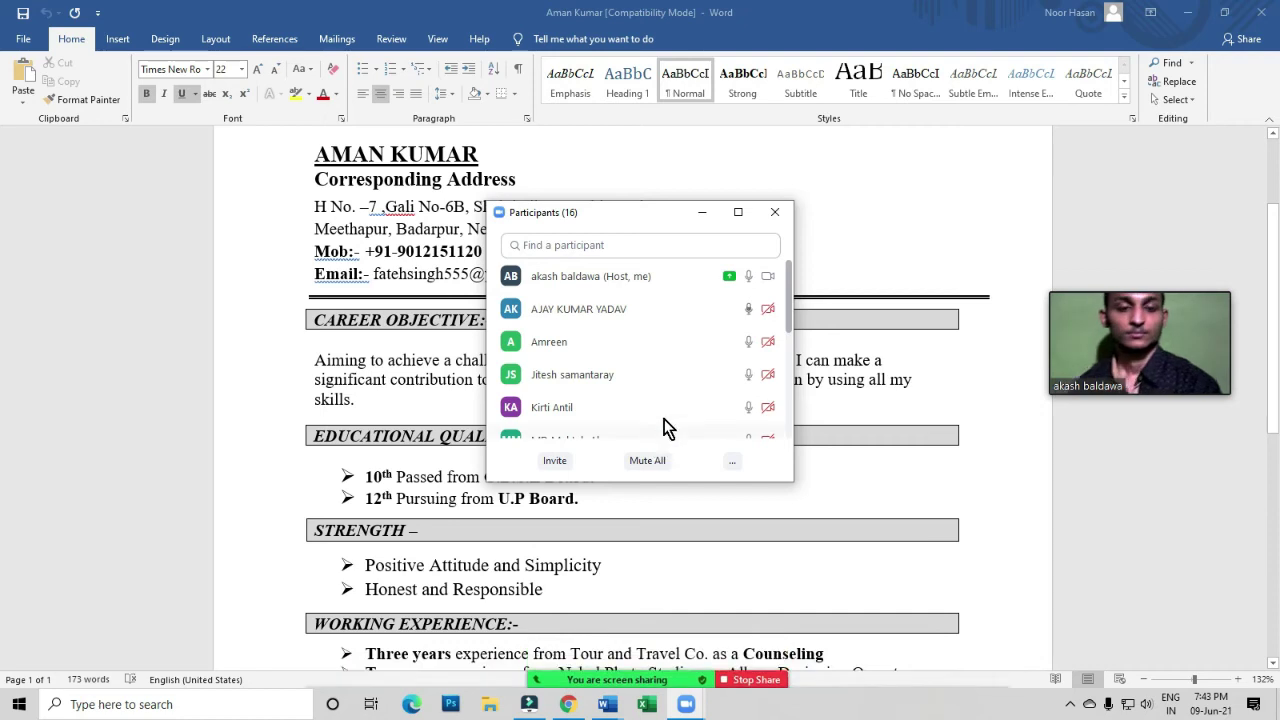
left_click_drag(655, 220, 789, 153)
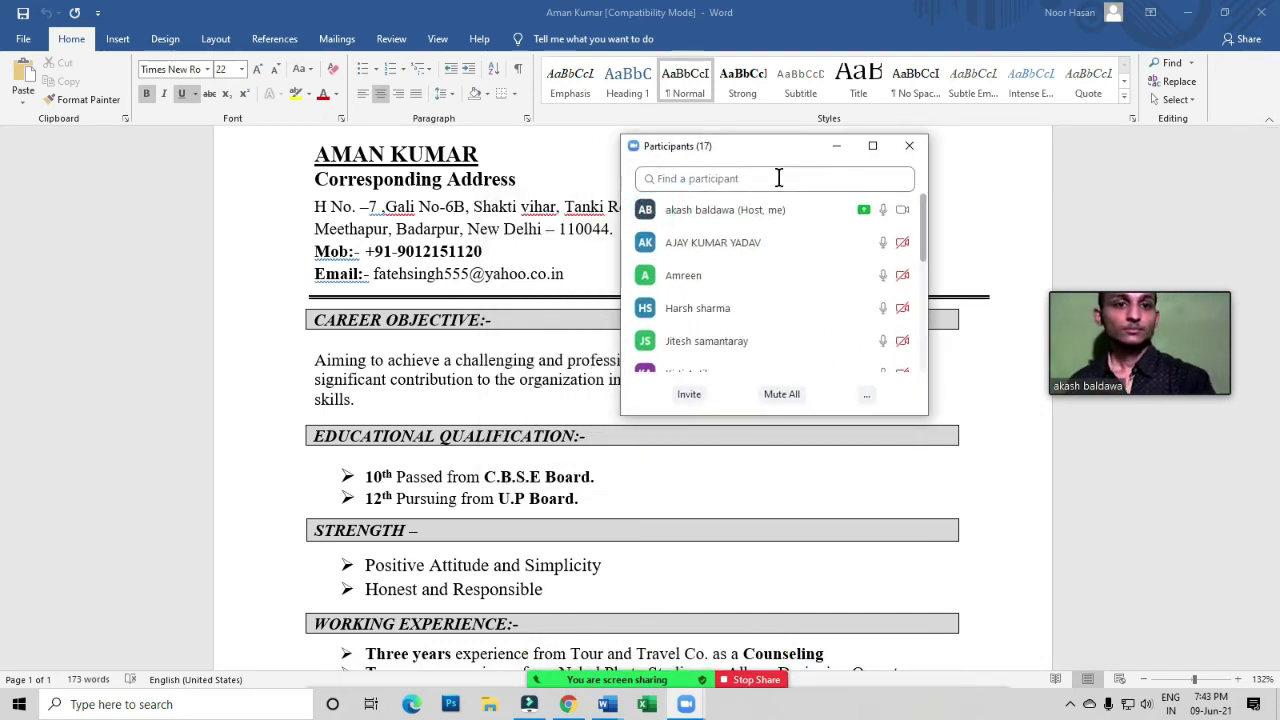
mouse_move(923, 232)
left_mouse_down()
mouse_move(923, 334)
mouse_move(921, 216)
left_mouse_up()
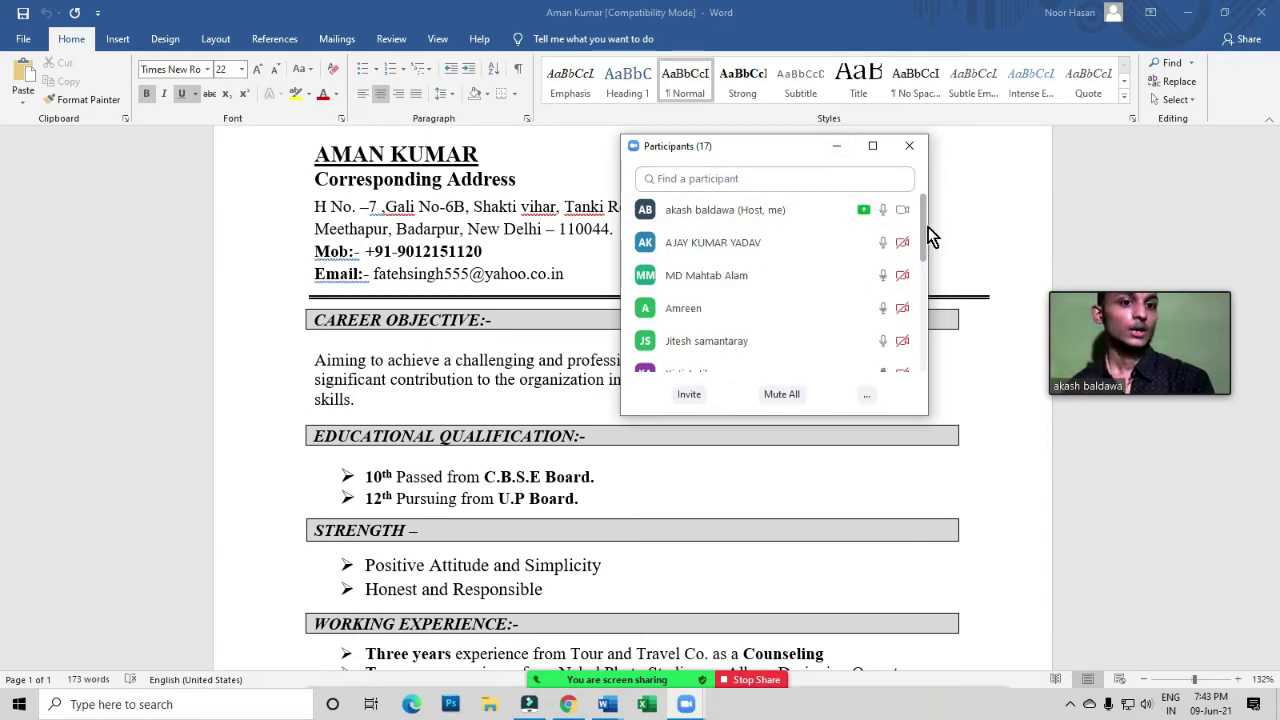
left_click_drag(921, 231, 921, 260)
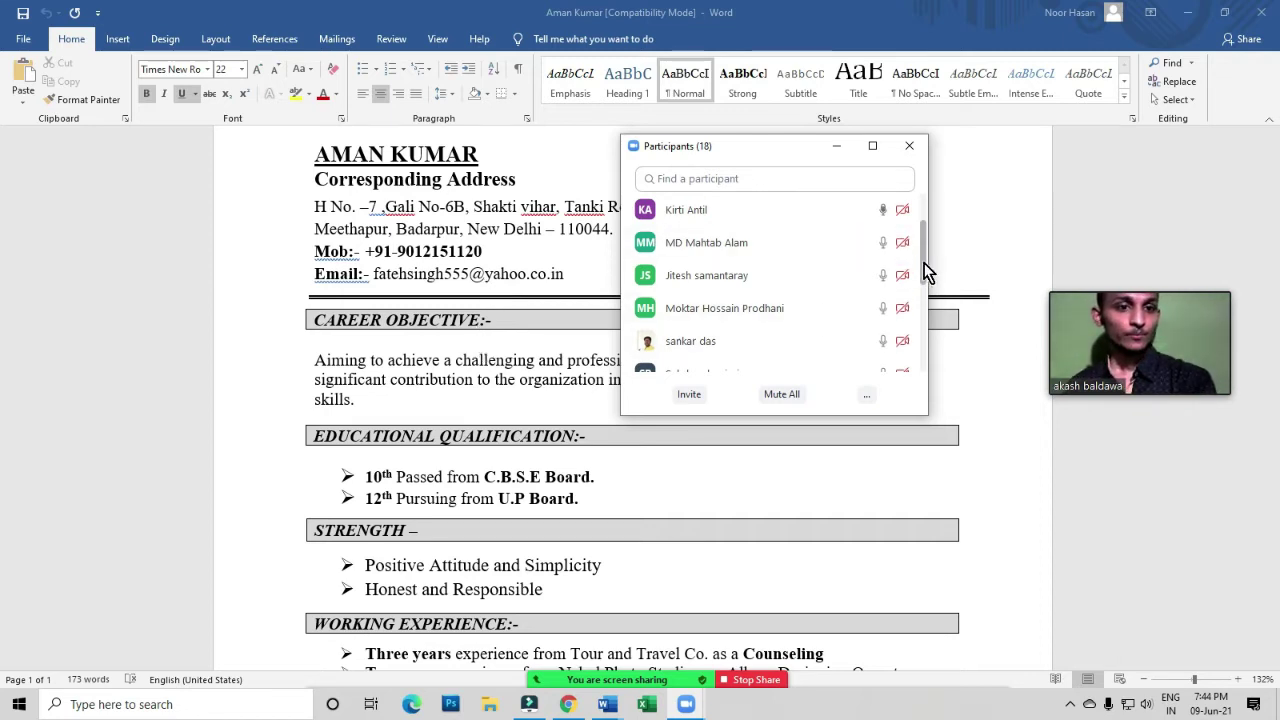
left_click_drag(924, 263, 916, 361)
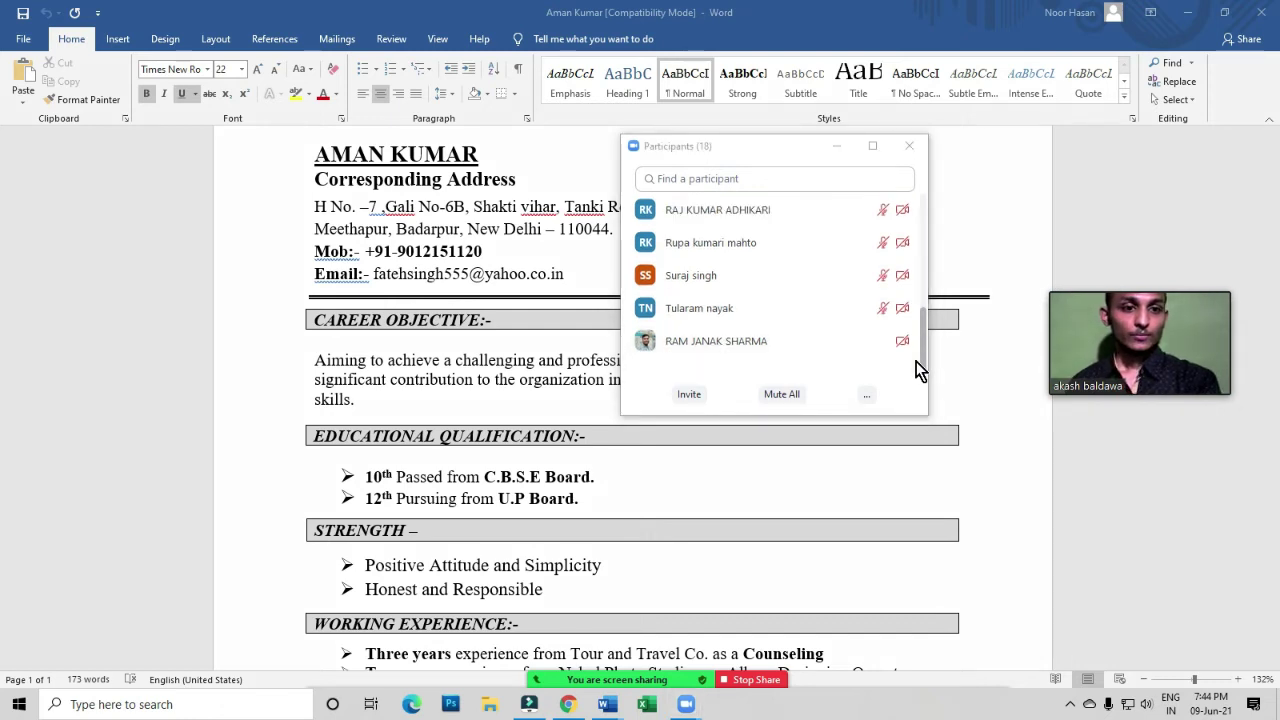
left_click(924, 349)
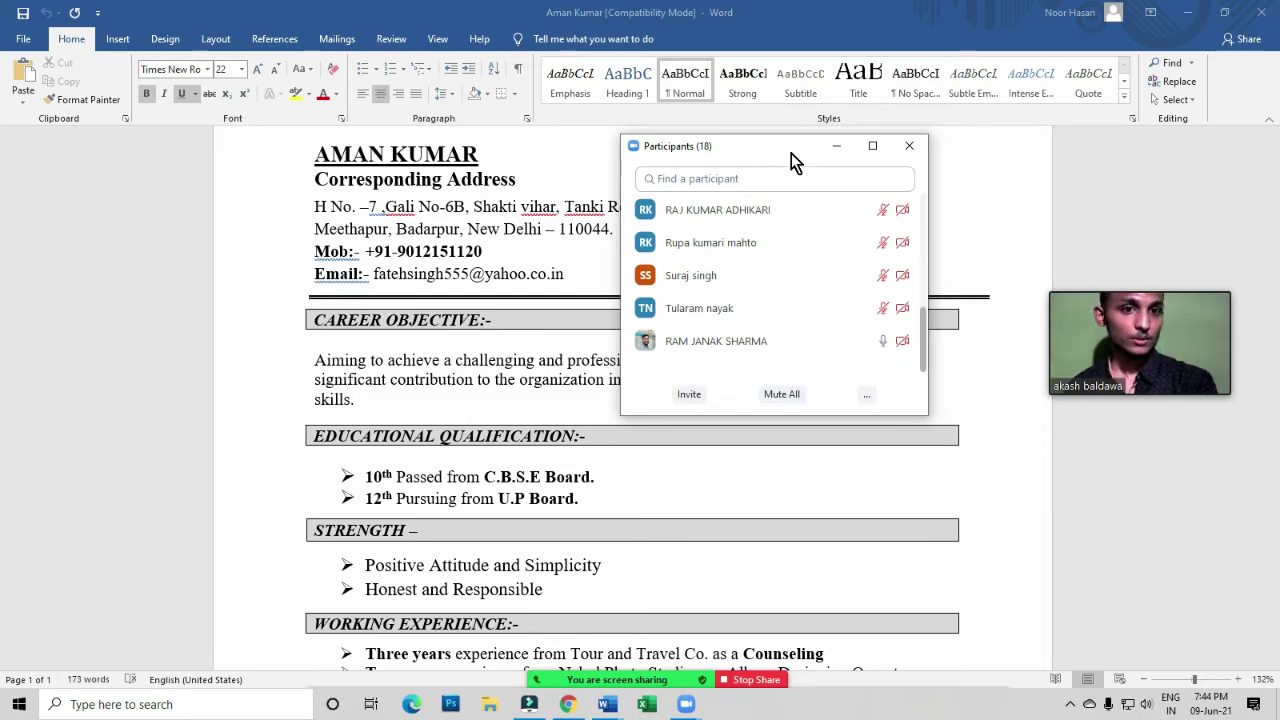
left_click_drag(791, 146, 791, 150)
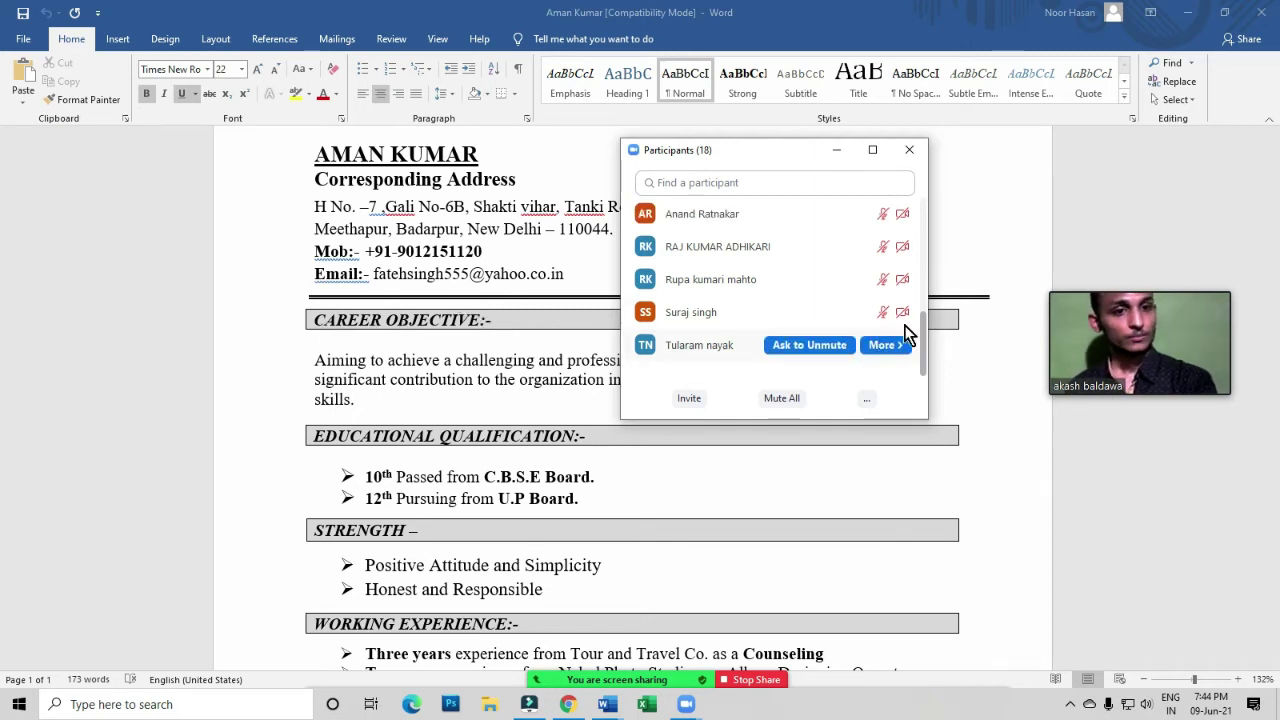
left_click(905, 152)
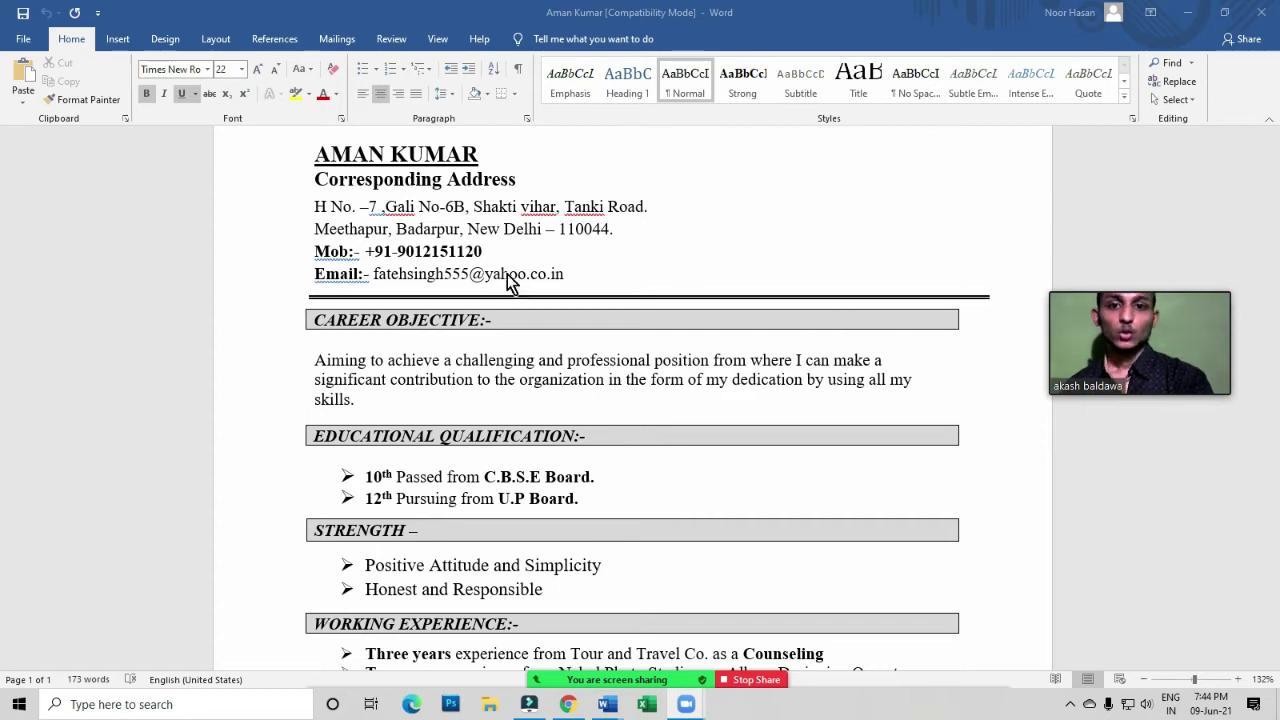
Create a new blank document from the résumé's window
left_click(15, 42)
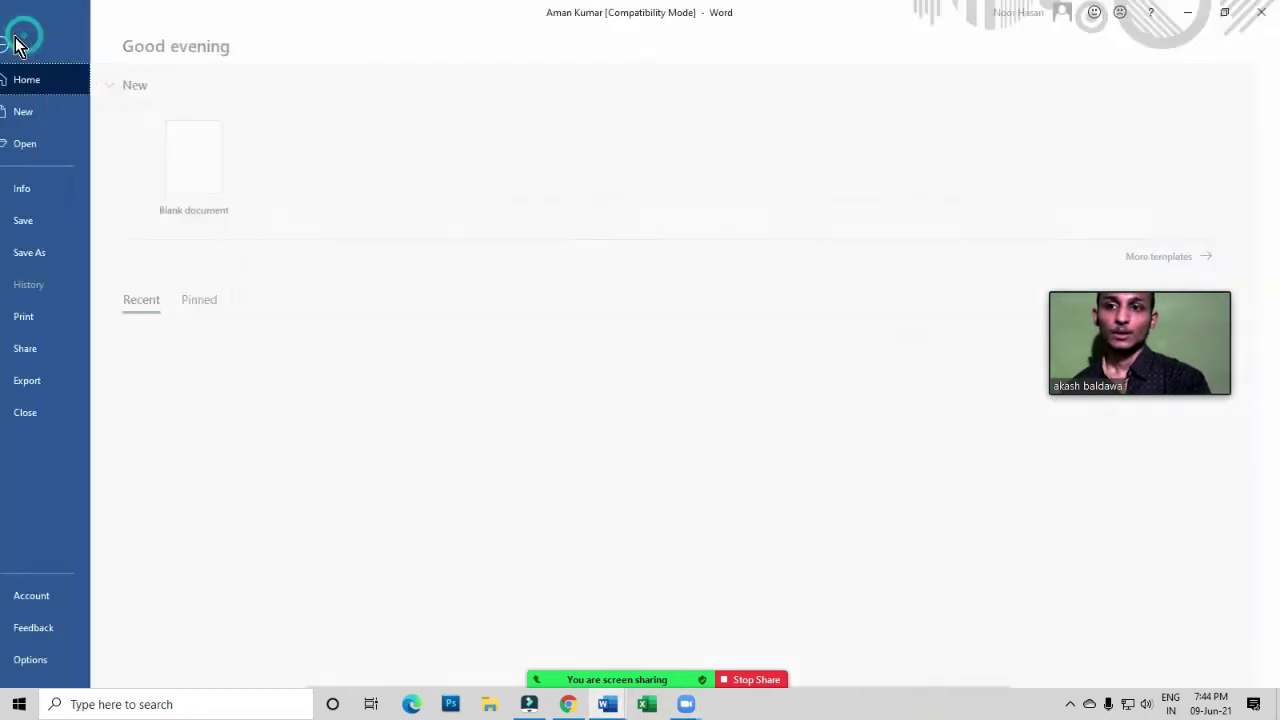
left_click(240, 162)
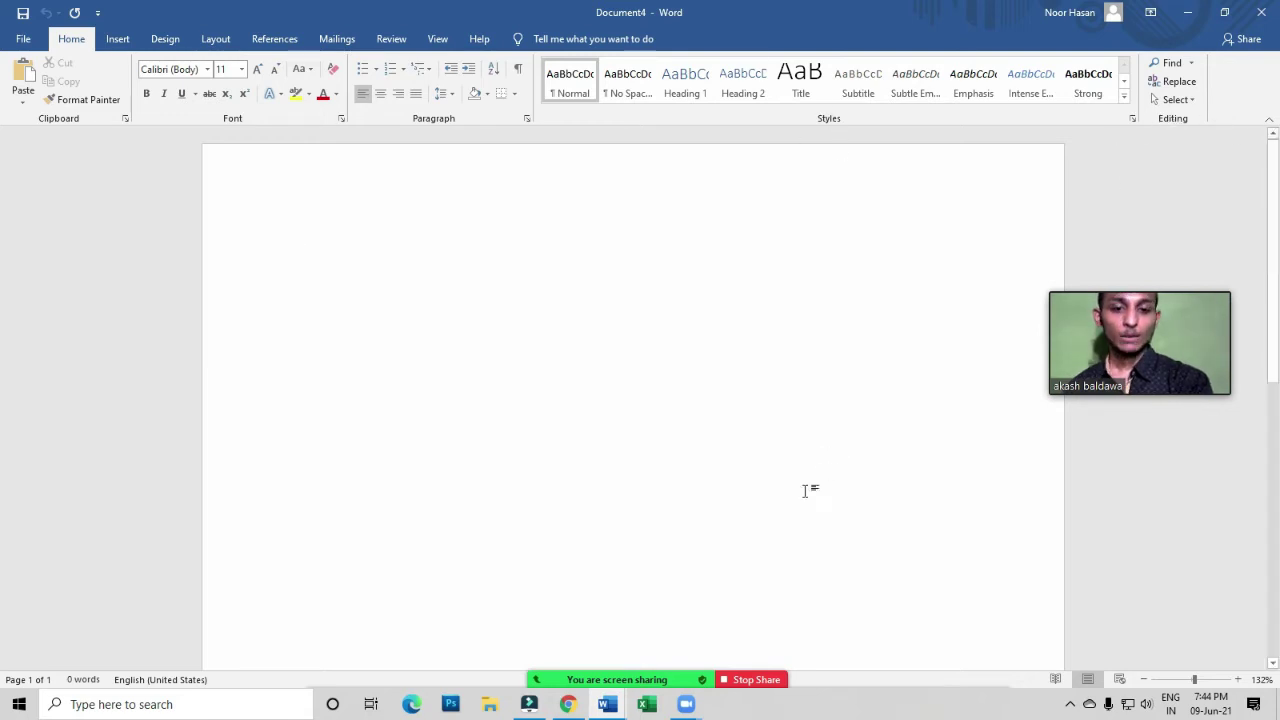
Mute all attendees from the Zoom participant list and close the list
mouse_move(631, 674)
left_click(586, 662)
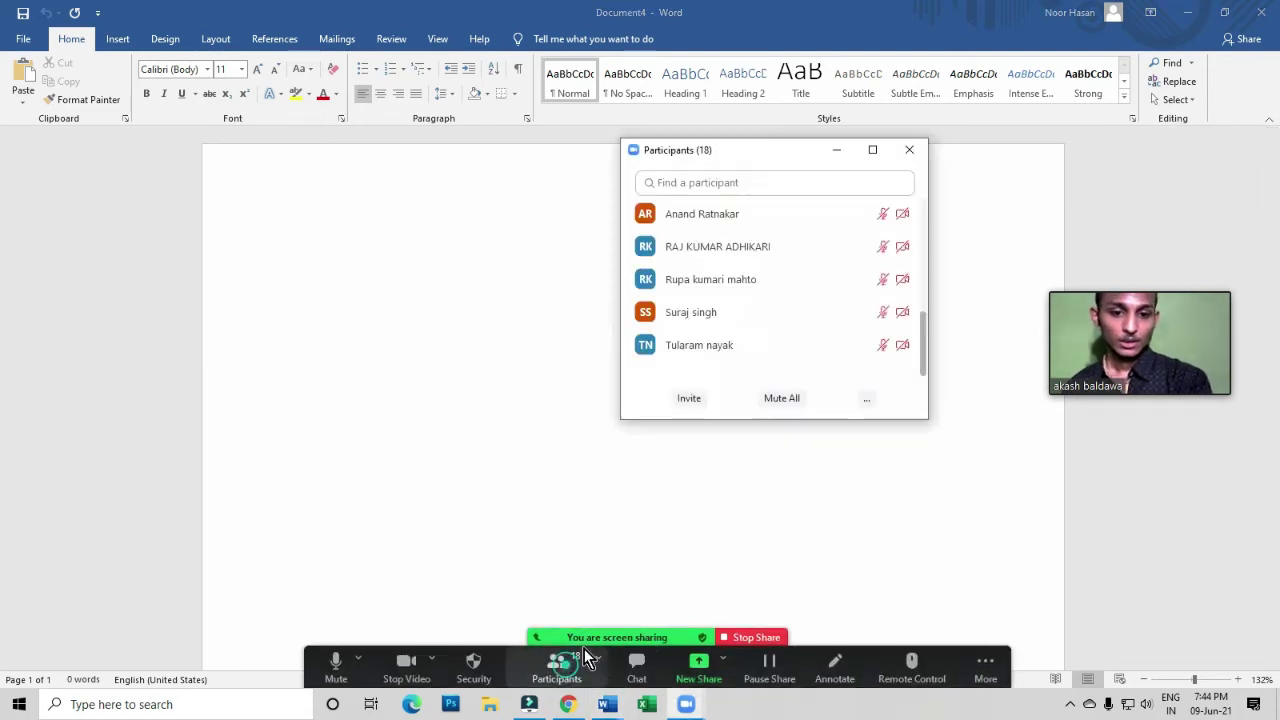
left_click(796, 407)
left_click(690, 396)
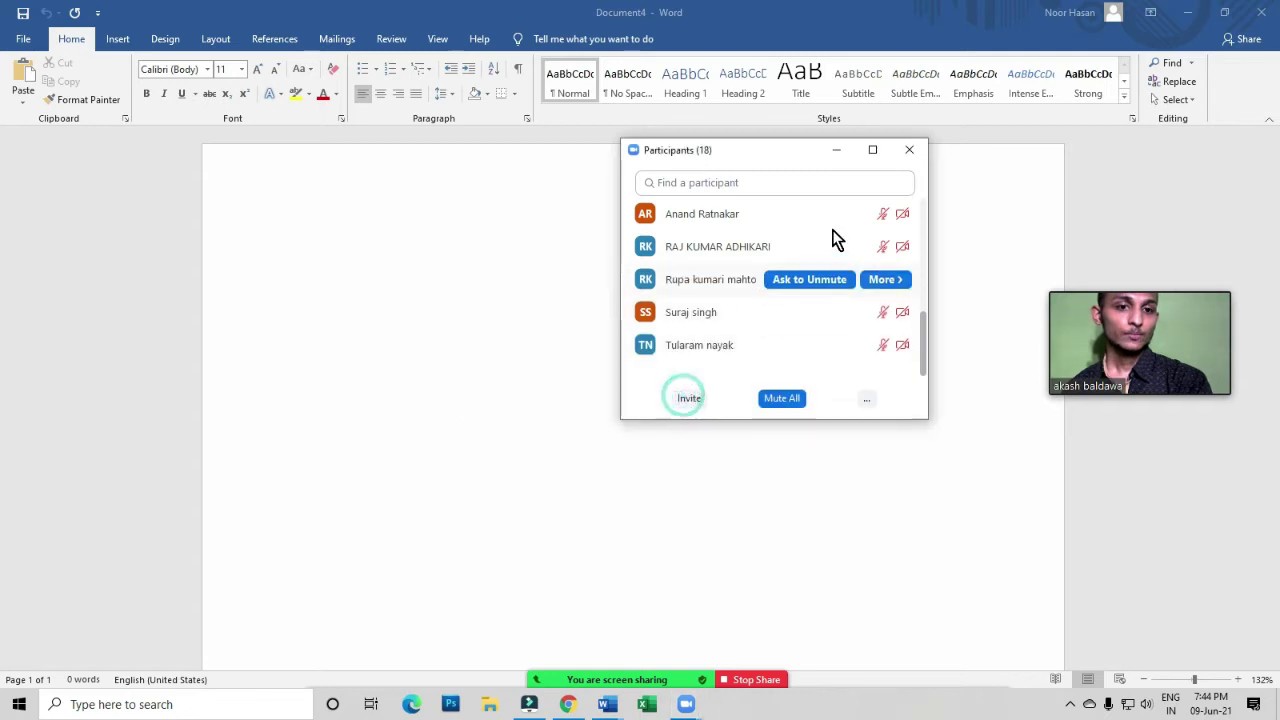
left_click(895, 150)
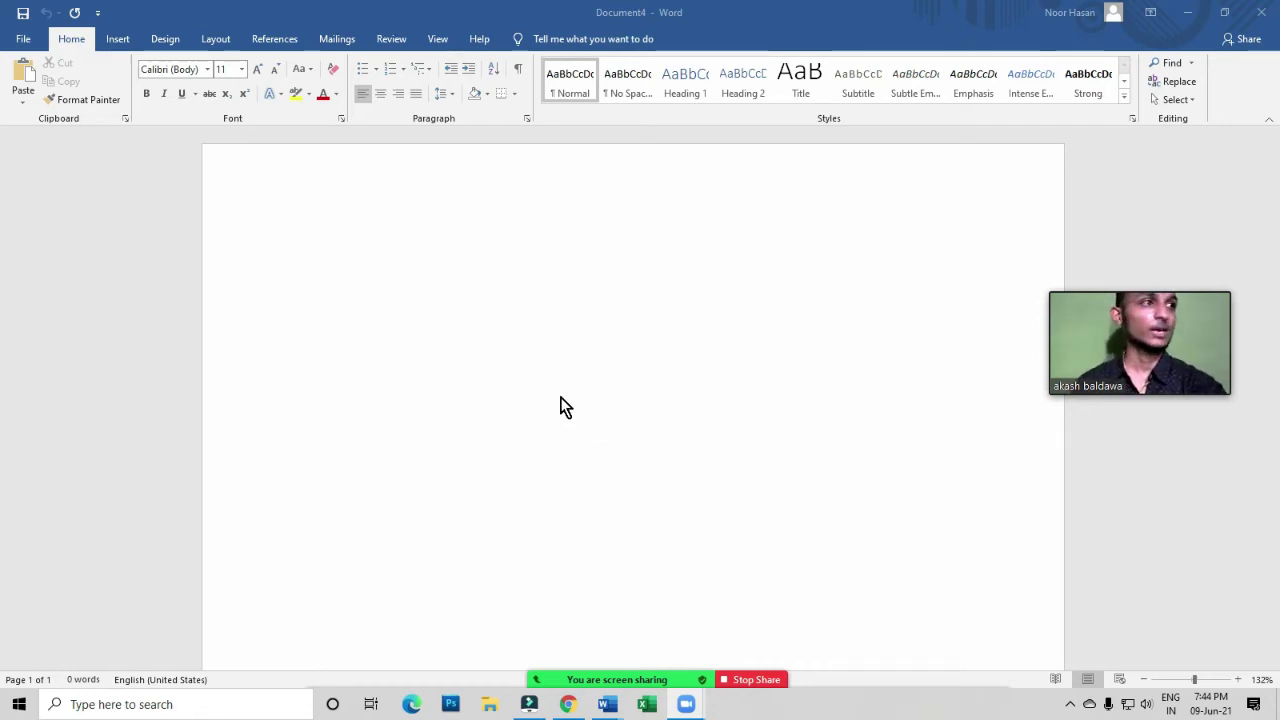
Apply the Heading 1 style to the new document's first paragraph and enter the heading "What is computer ?"
left_click(595, 314)
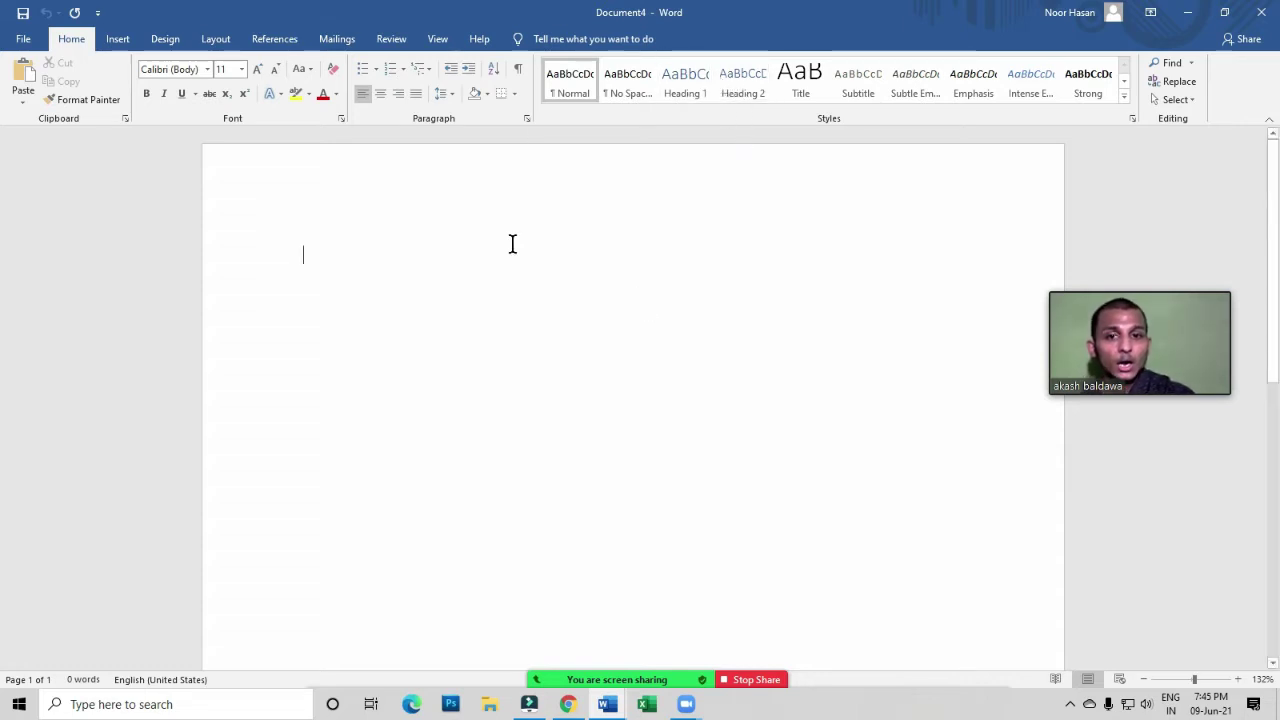
left_click(684, 92)
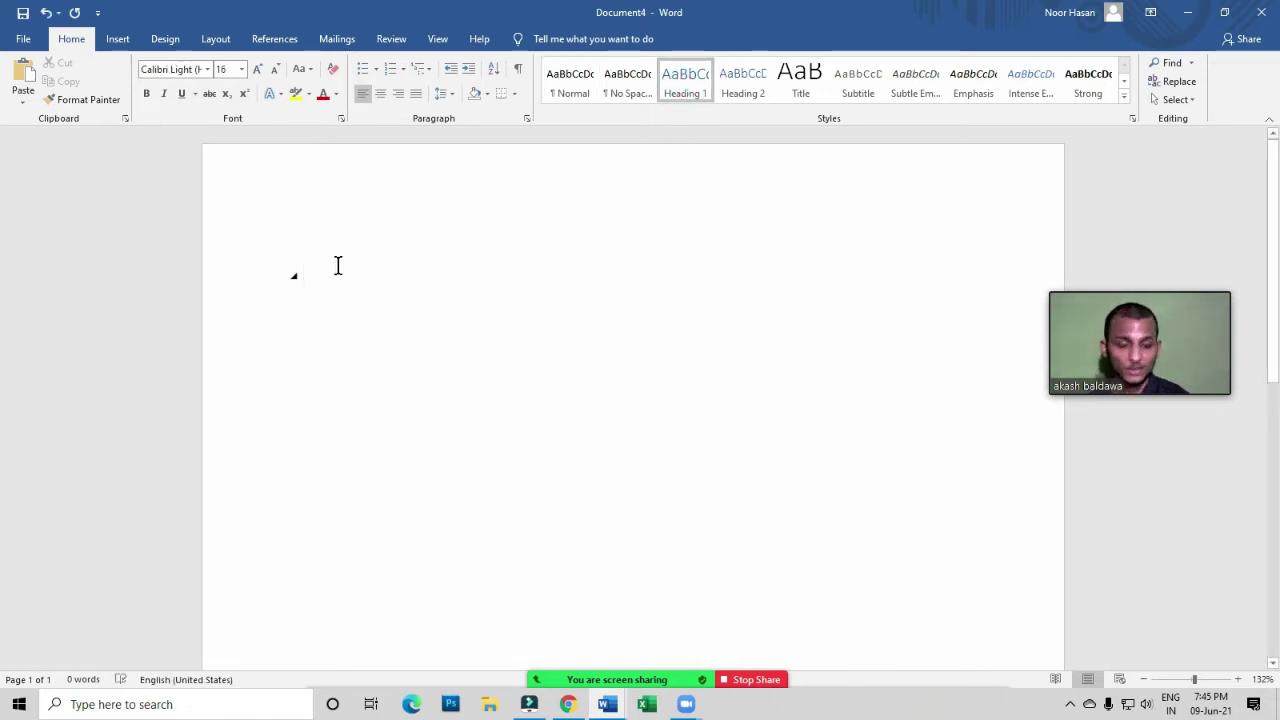
type("Wa")
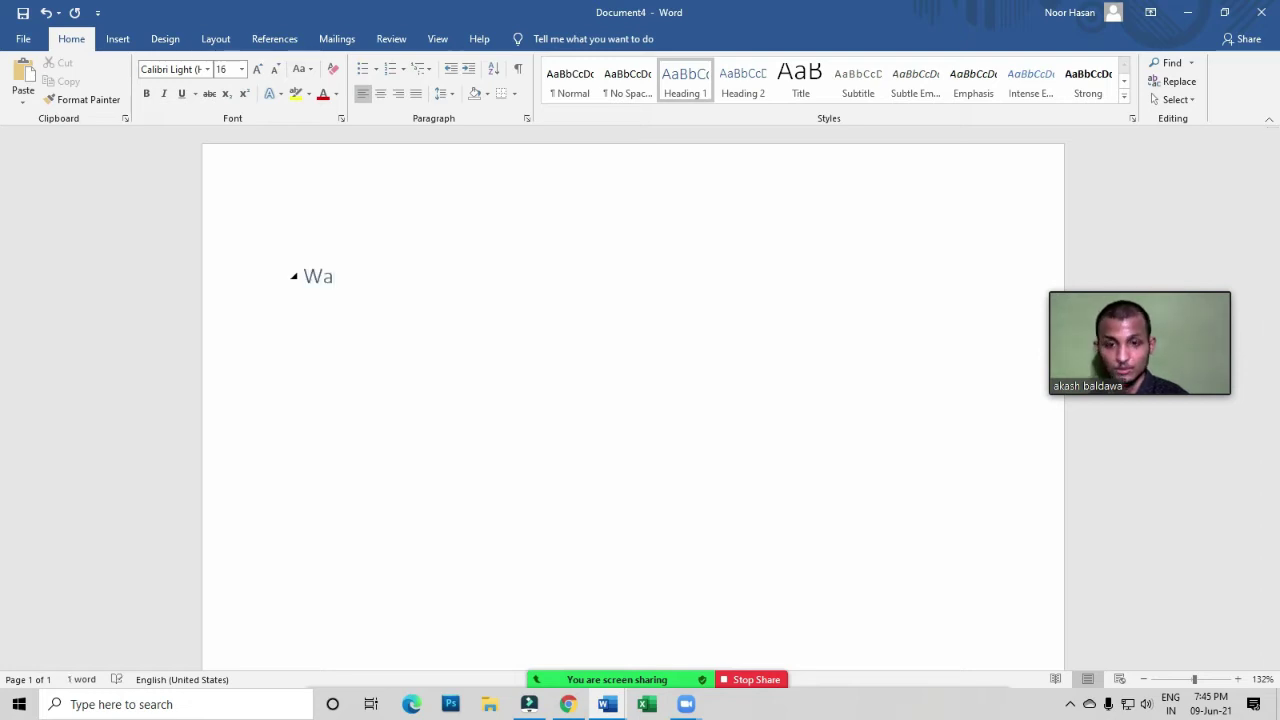
key("BackSpace")
type("hat")
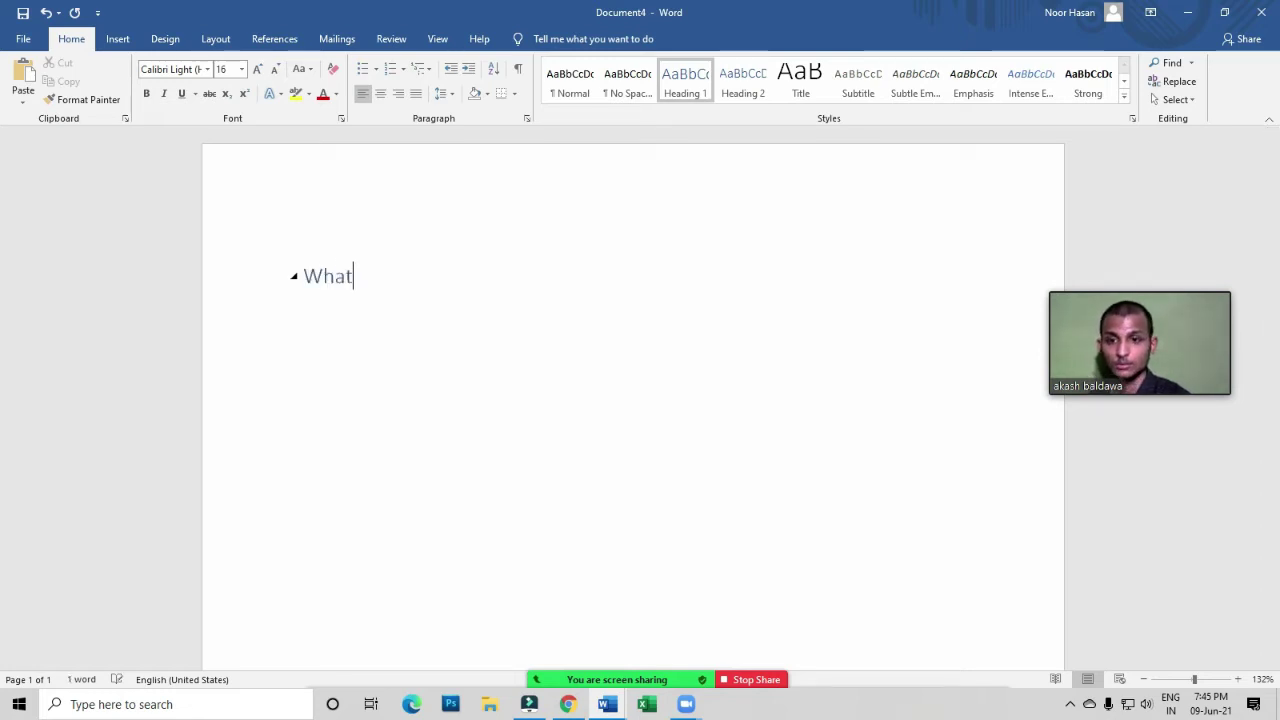
type(" is co")
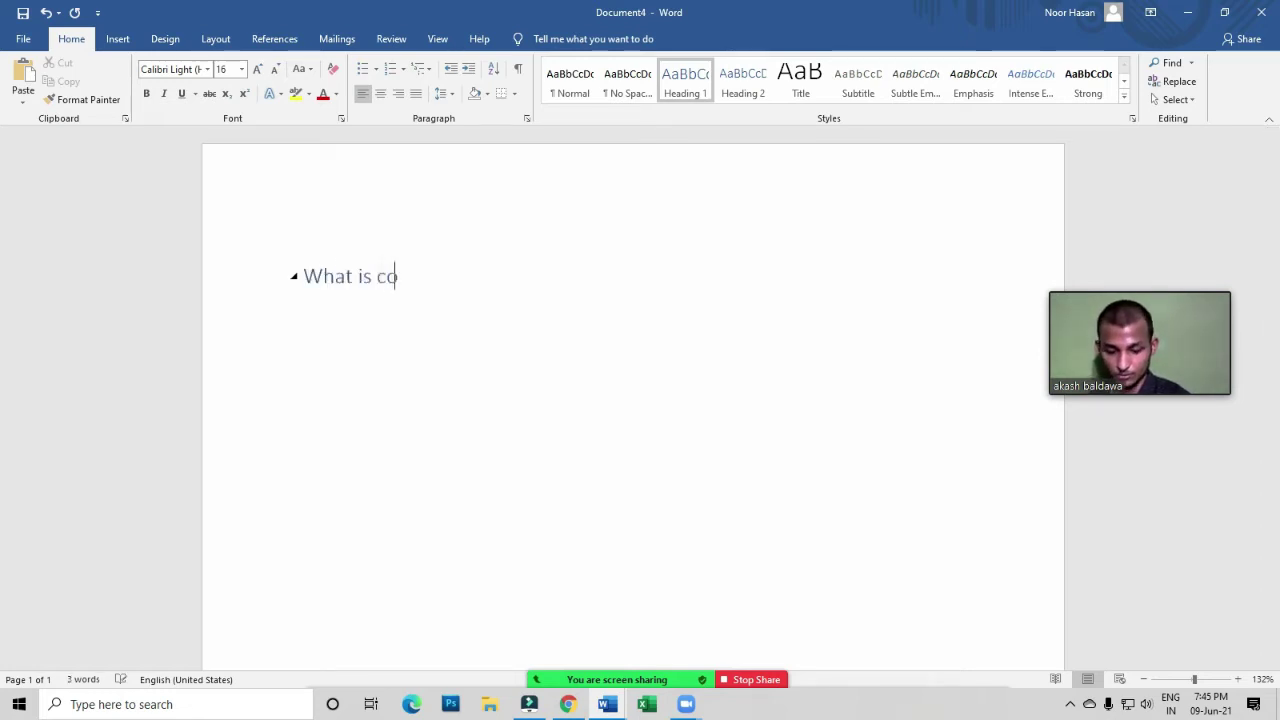
type("mputer ?")
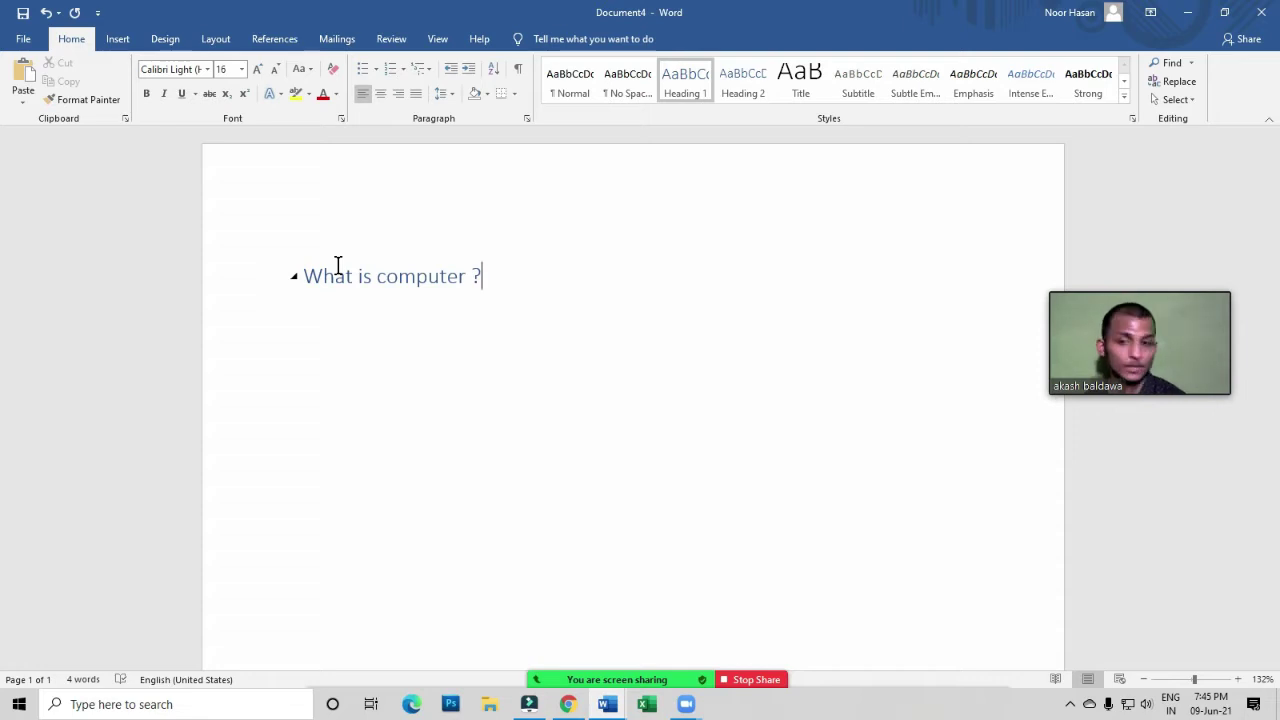
Start a new paragraph below the heading "What is computer ?" and enlarge the heading text to 22 pt
key("Return")
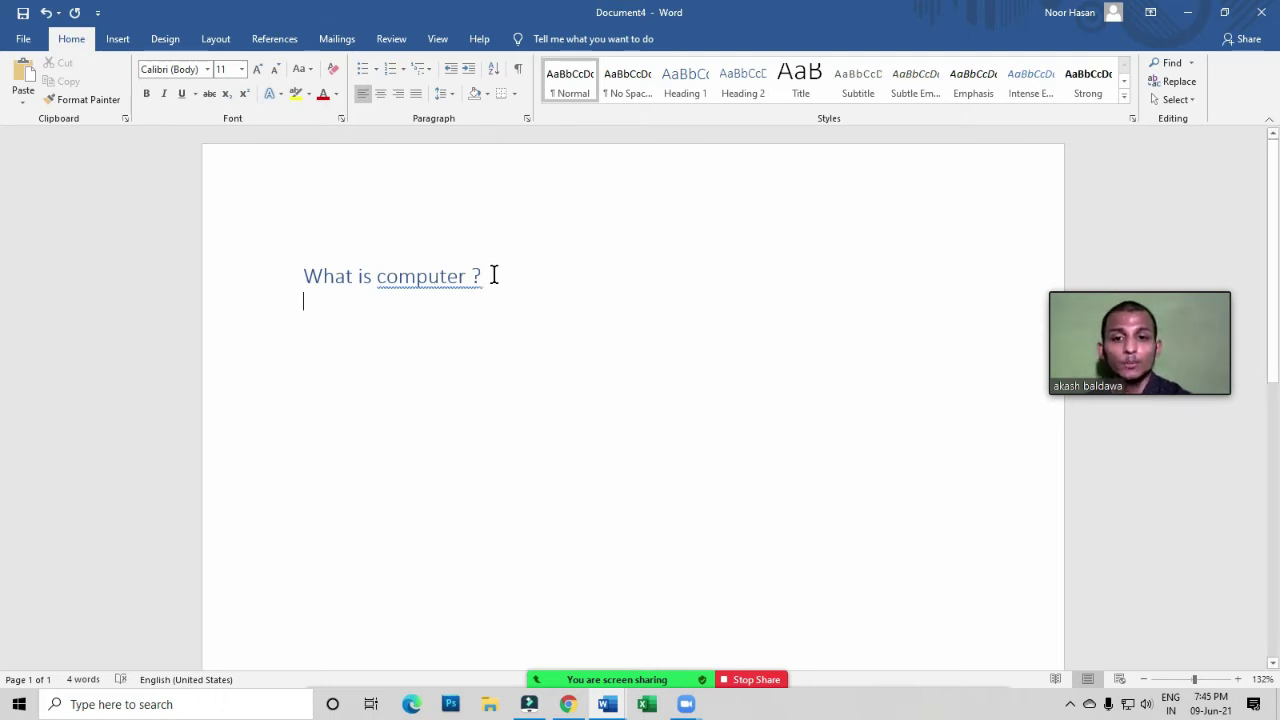
left_click_drag(490, 282, 294, 271)
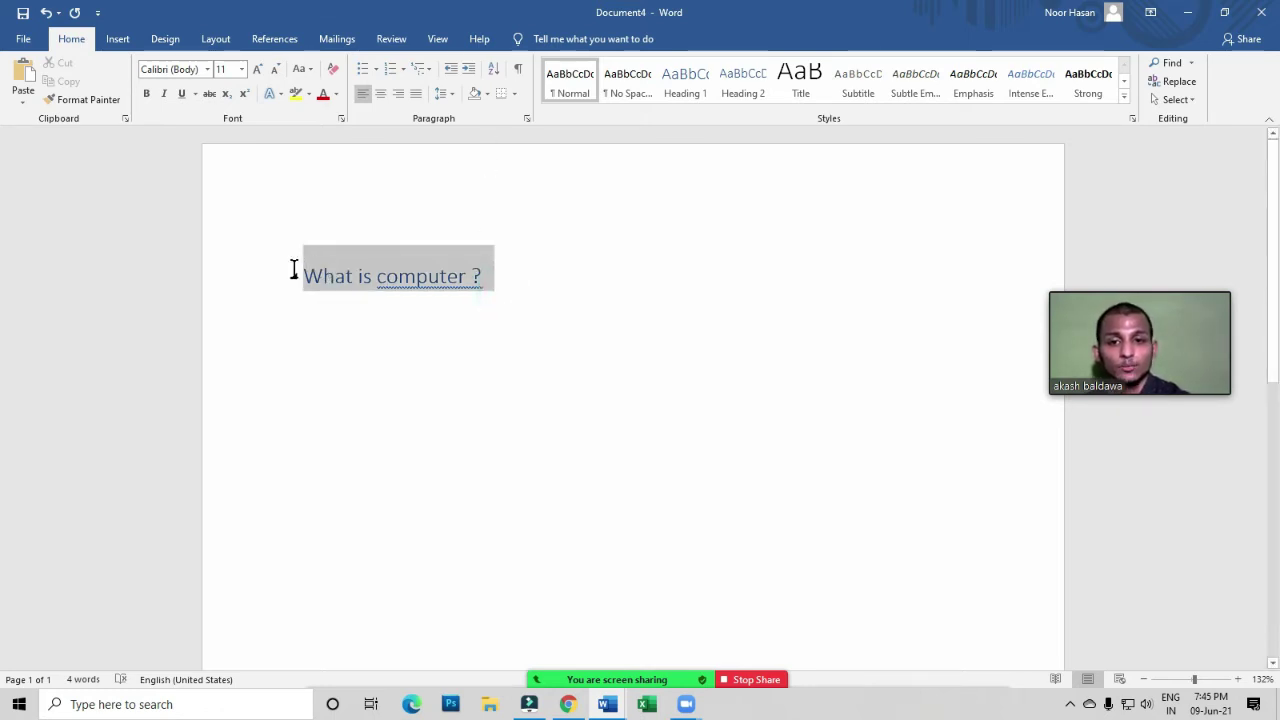
left_click(257, 69)
left_click(257, 69)
left_click(257, 69)
Start a new Zoom share that shows only the Document3 window
mouse_move(711, 694)
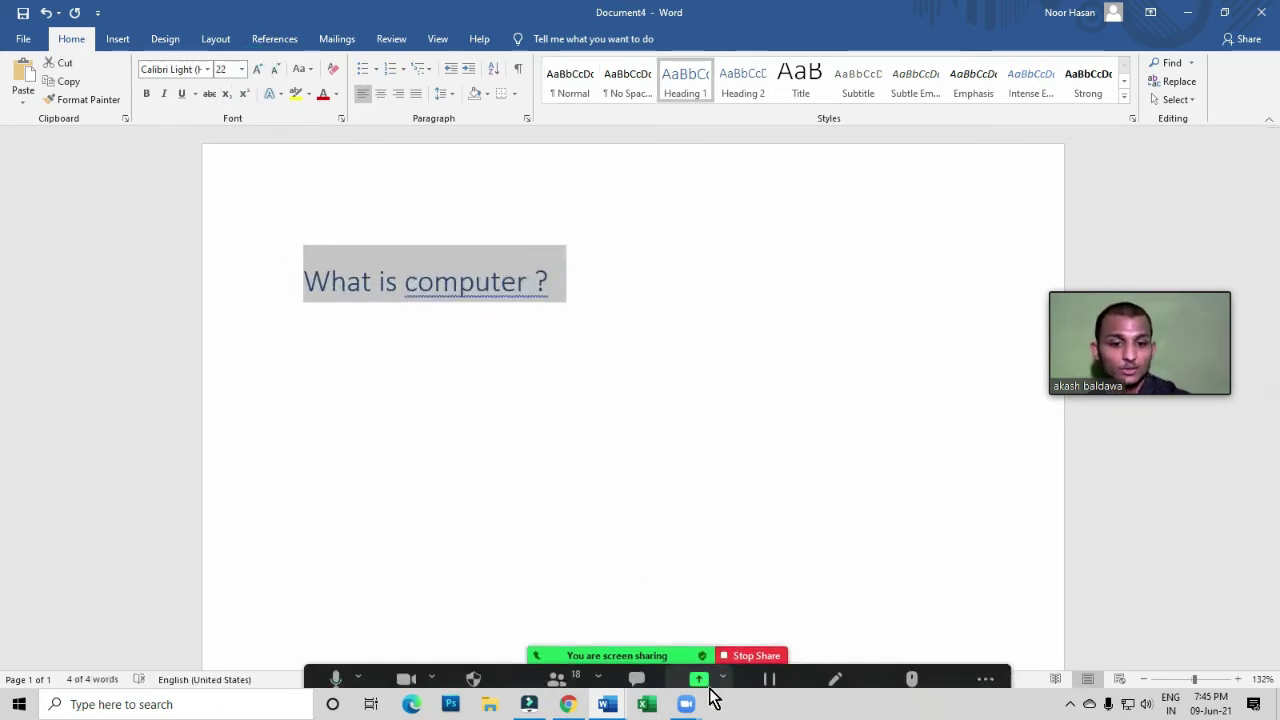
left_click(698, 670)
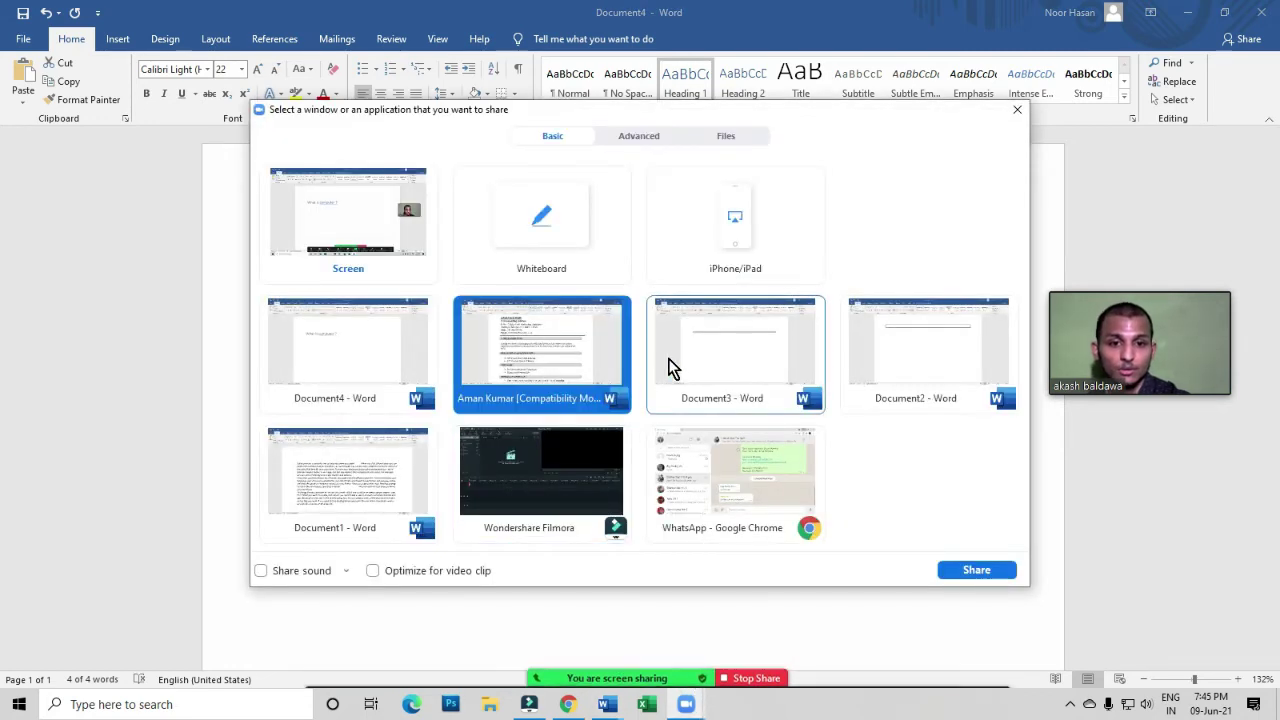
left_click(706, 366)
left_click(978, 570)
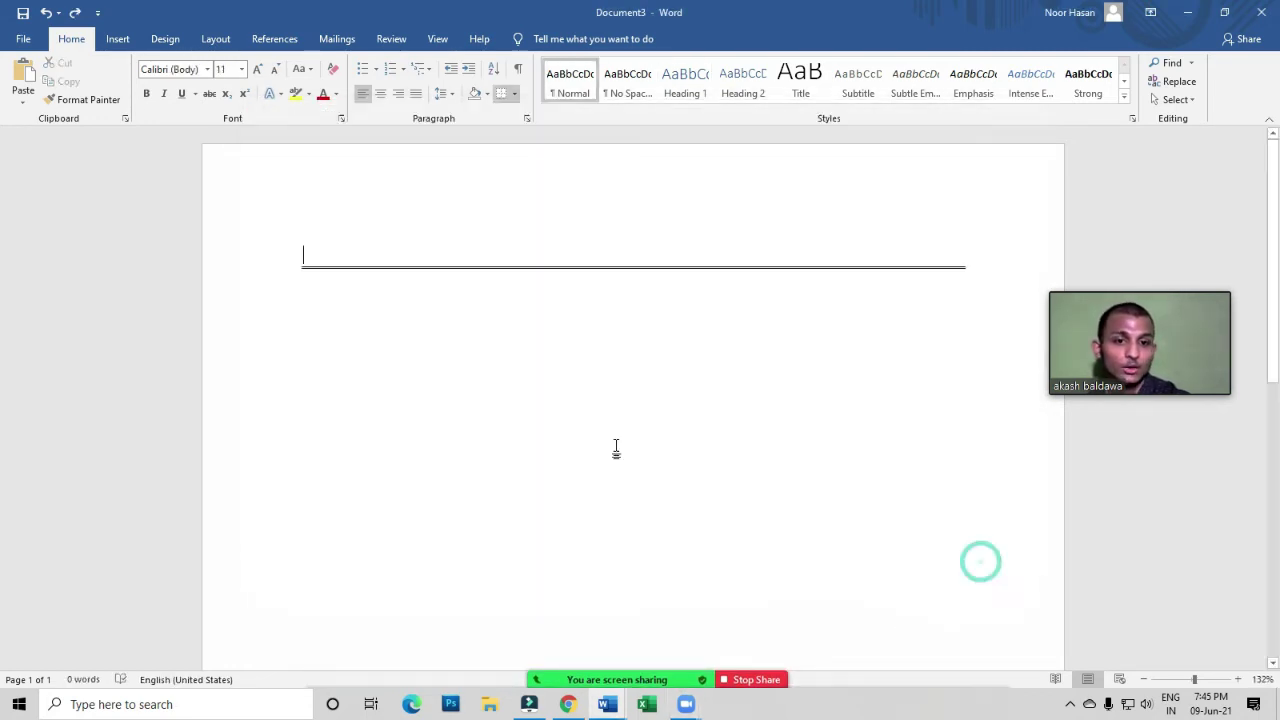
Switch the Zoom share to the entire screen
left_click(707, 686)
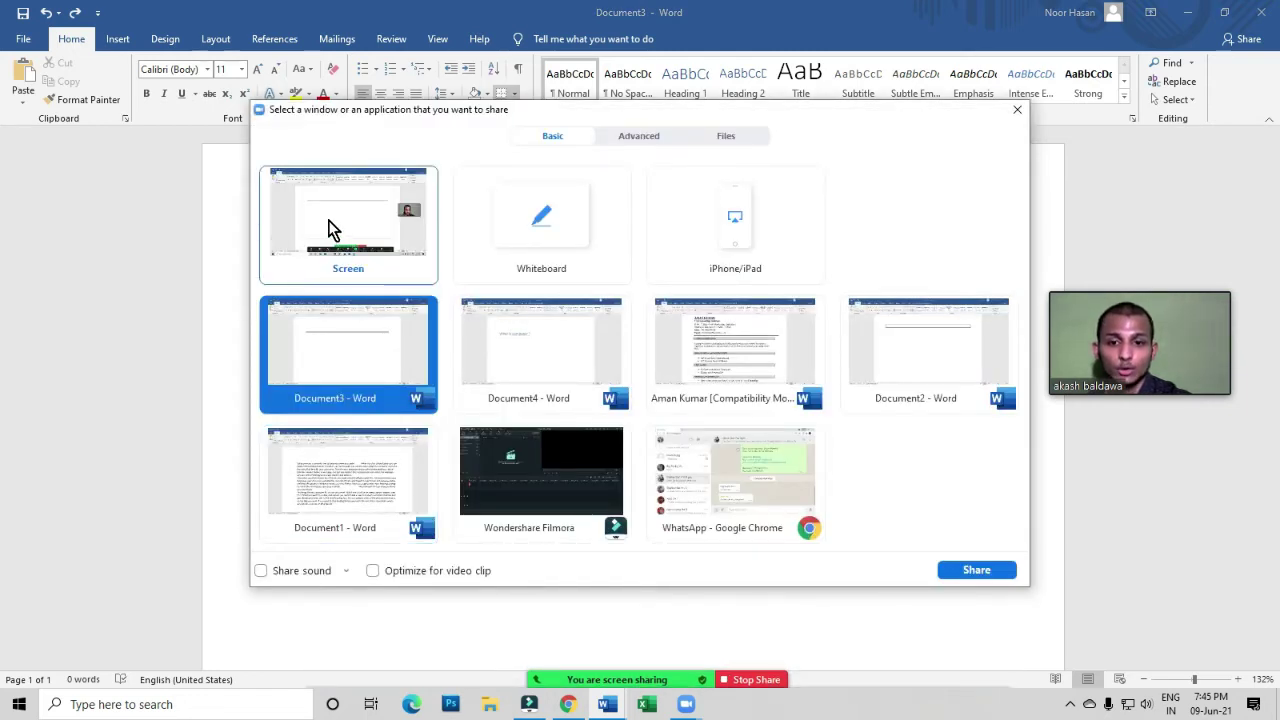
left_click(333, 229)
left_click(960, 570)
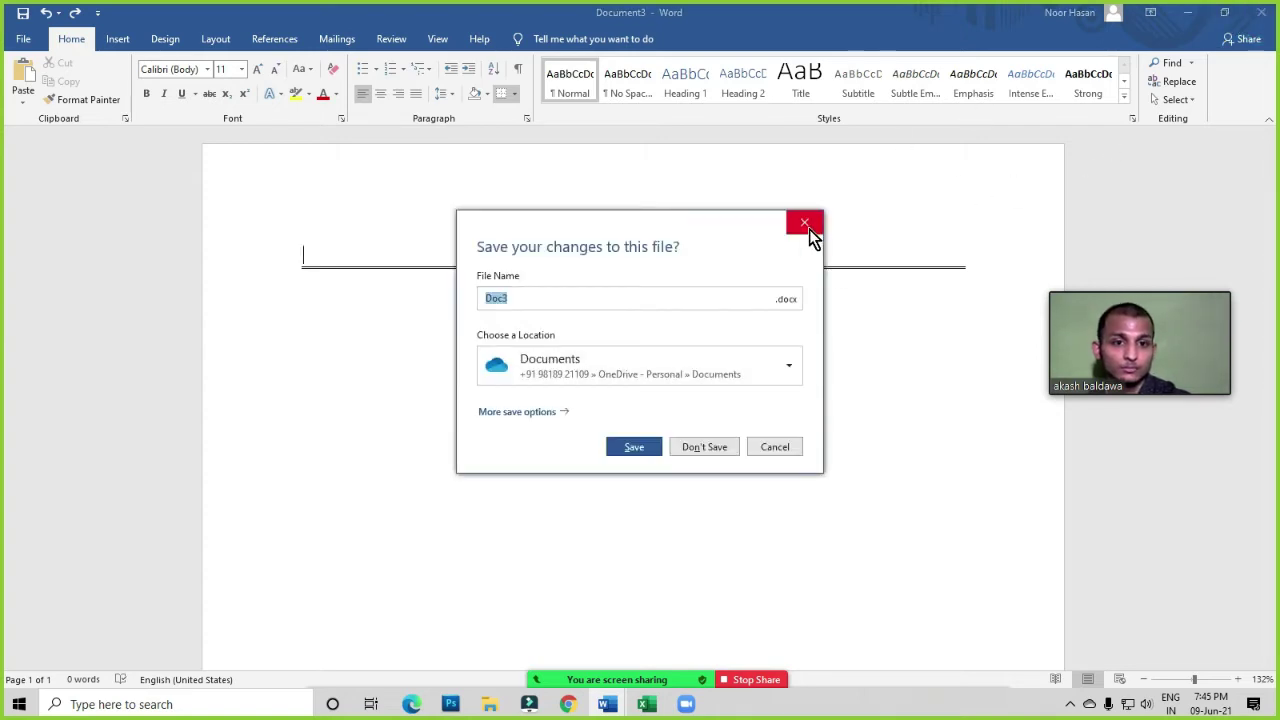
Dismiss Document3's save prompt, minimise that document, and delete the heading "What is computer ?" from Document4
left_click(809, 229)
left_click(1183, 16)
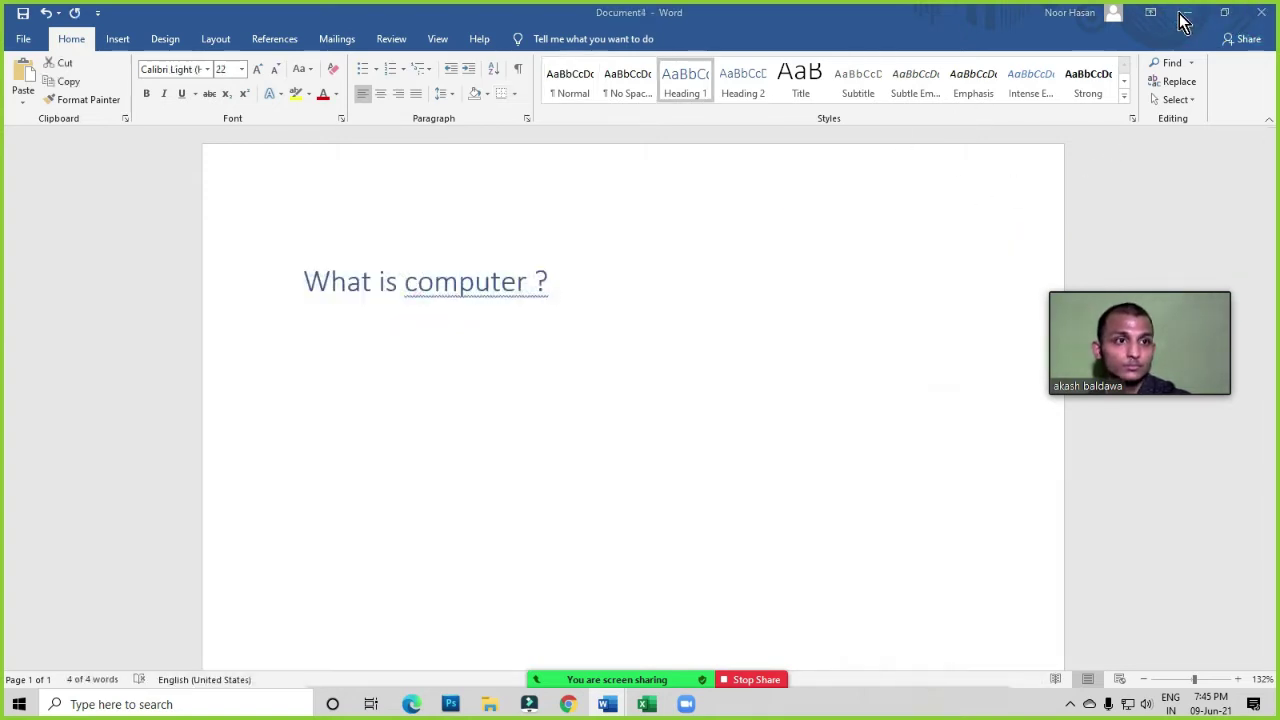
left_click(571, 323)
left_click(587, 291)
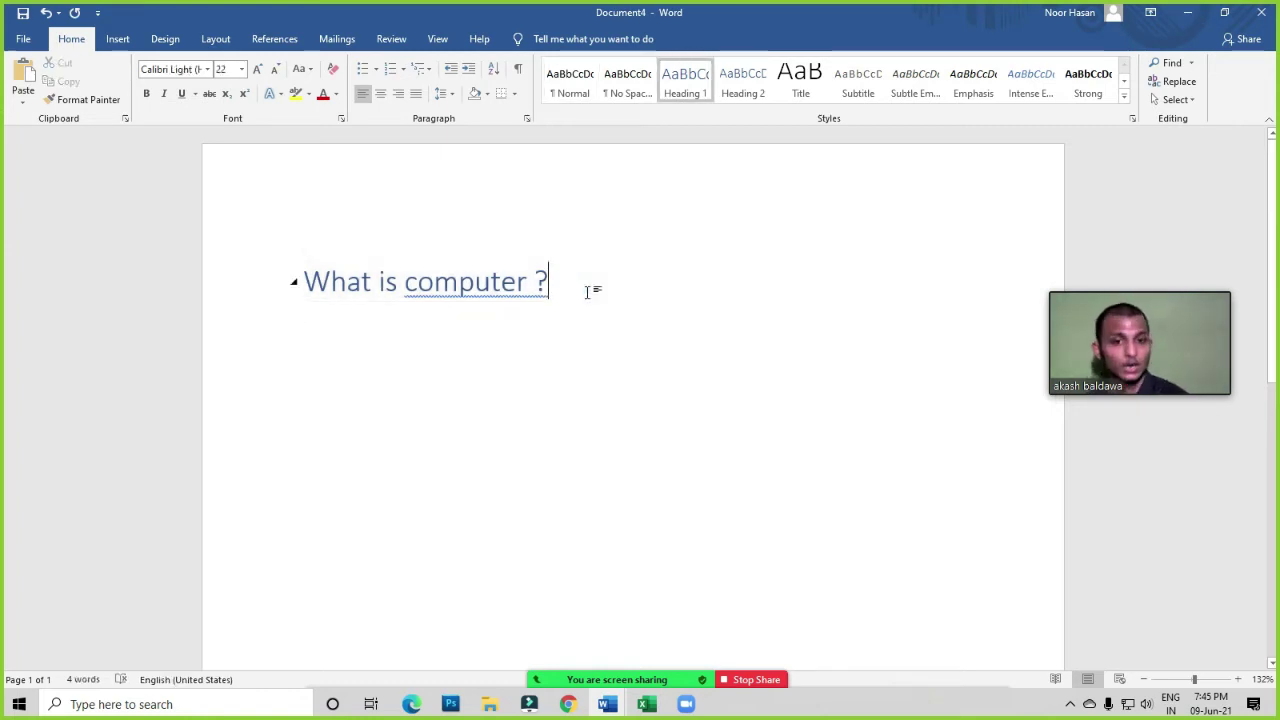
key("ctrl+shift+Left")
key("ctrl+shift+Left")
key("ctrl+shift+Left")
key("ctrl+shift+Left")
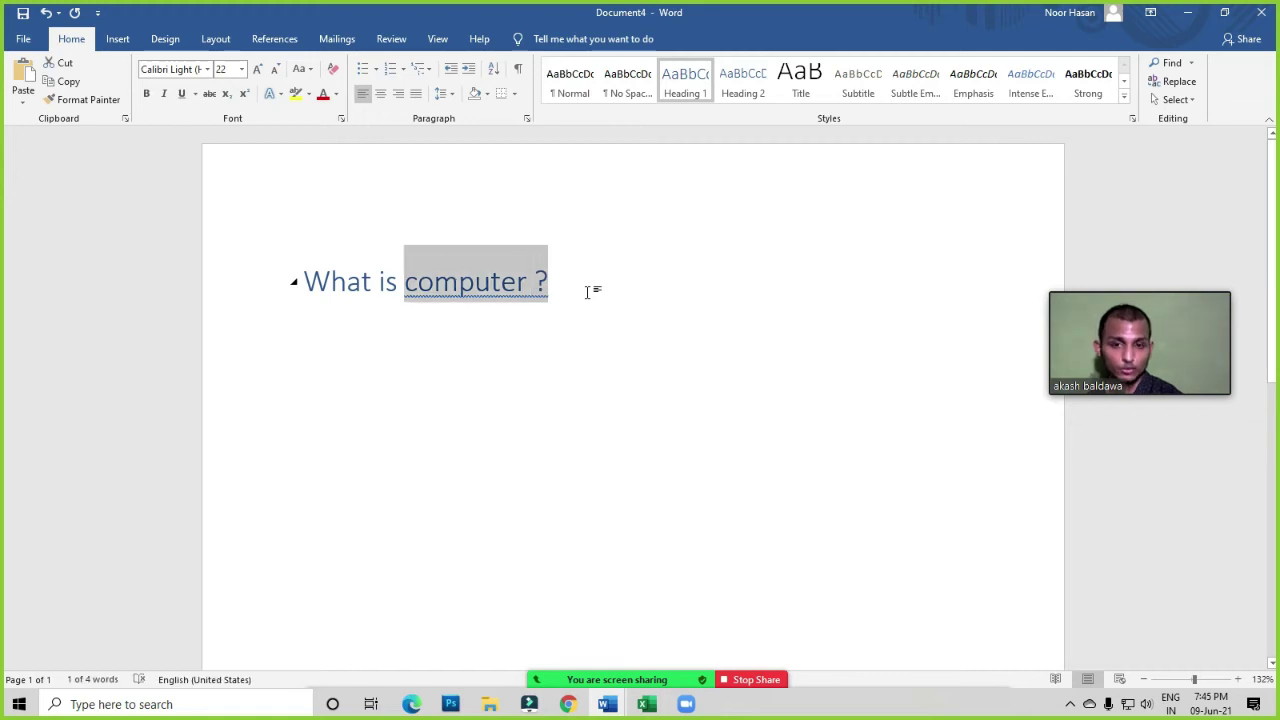
key("BackSpace")
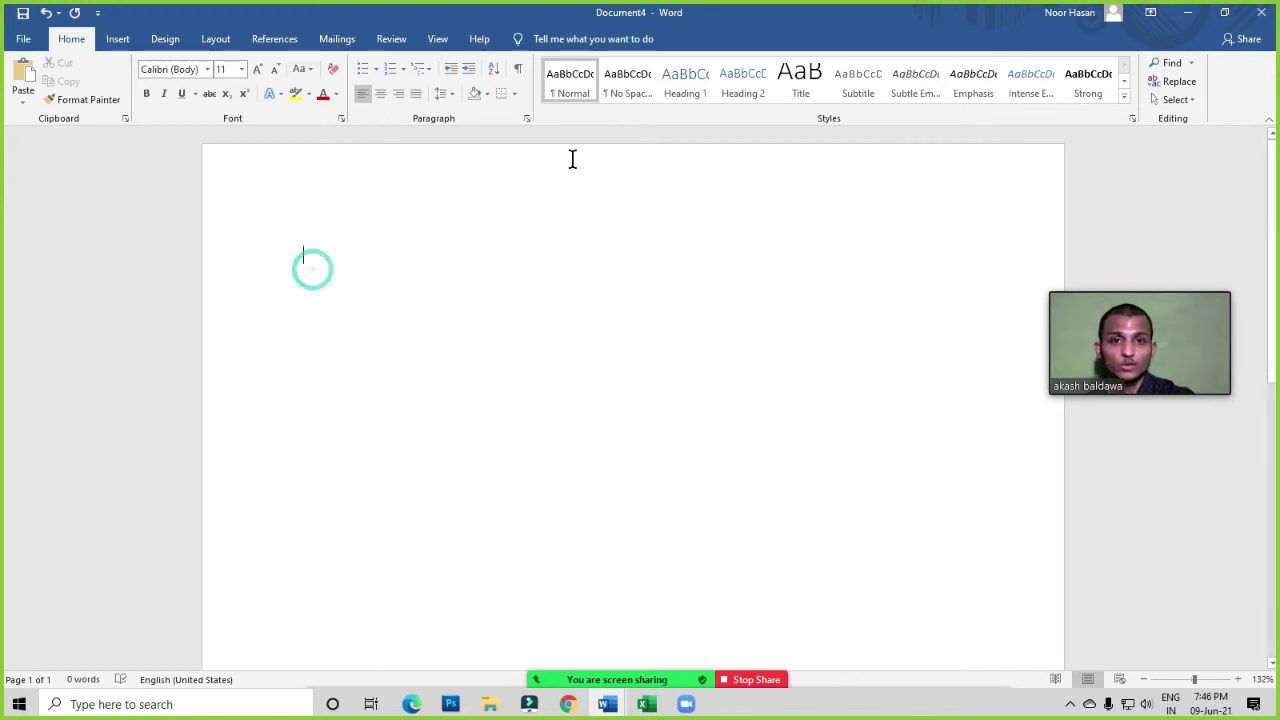
Apply the Heading 1 style to the empty first paragraph and enter the heading "What is Computer ?", correcting any misspelling
left_click(699, 80)
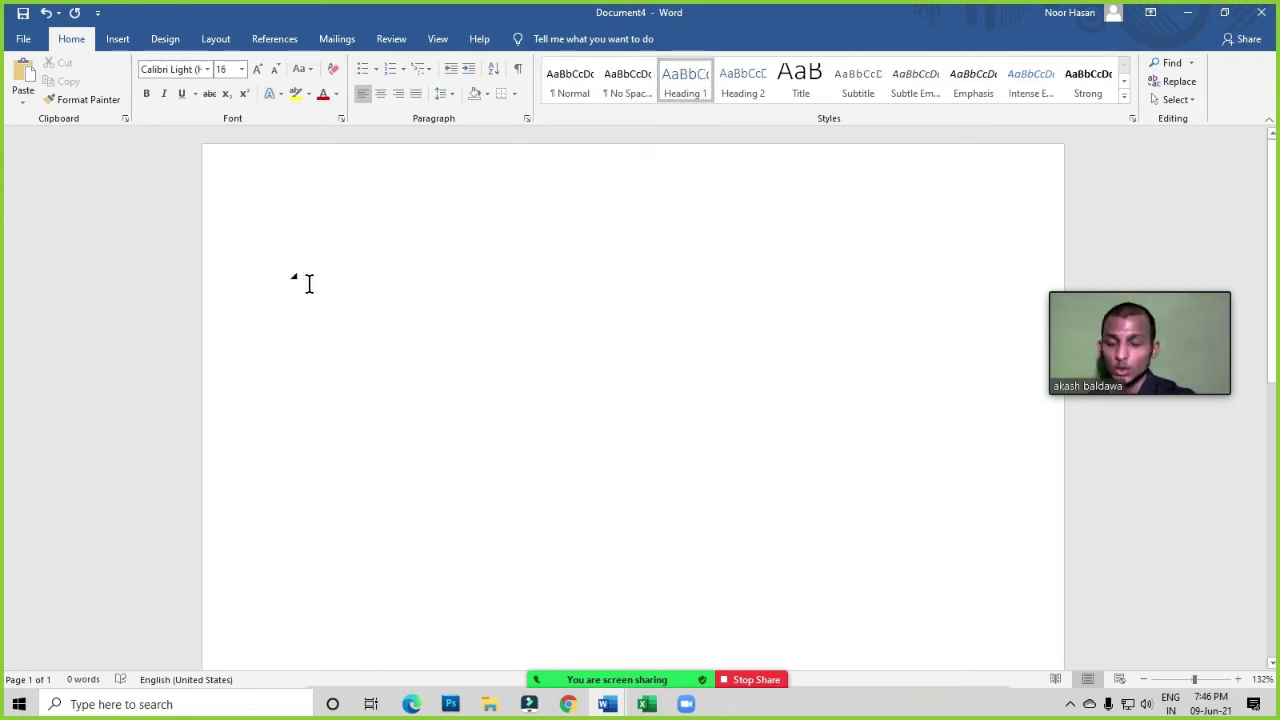
type("Whay isn")
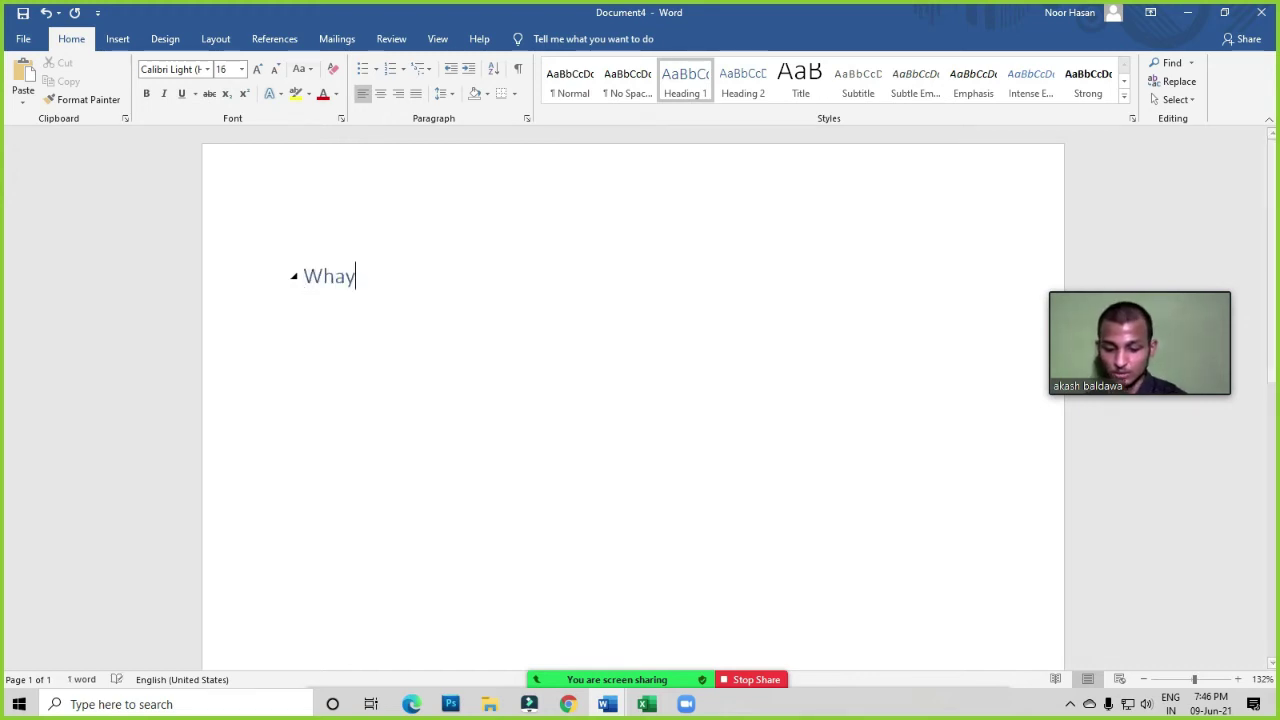
key("BackSpace")
key("BackSpace")
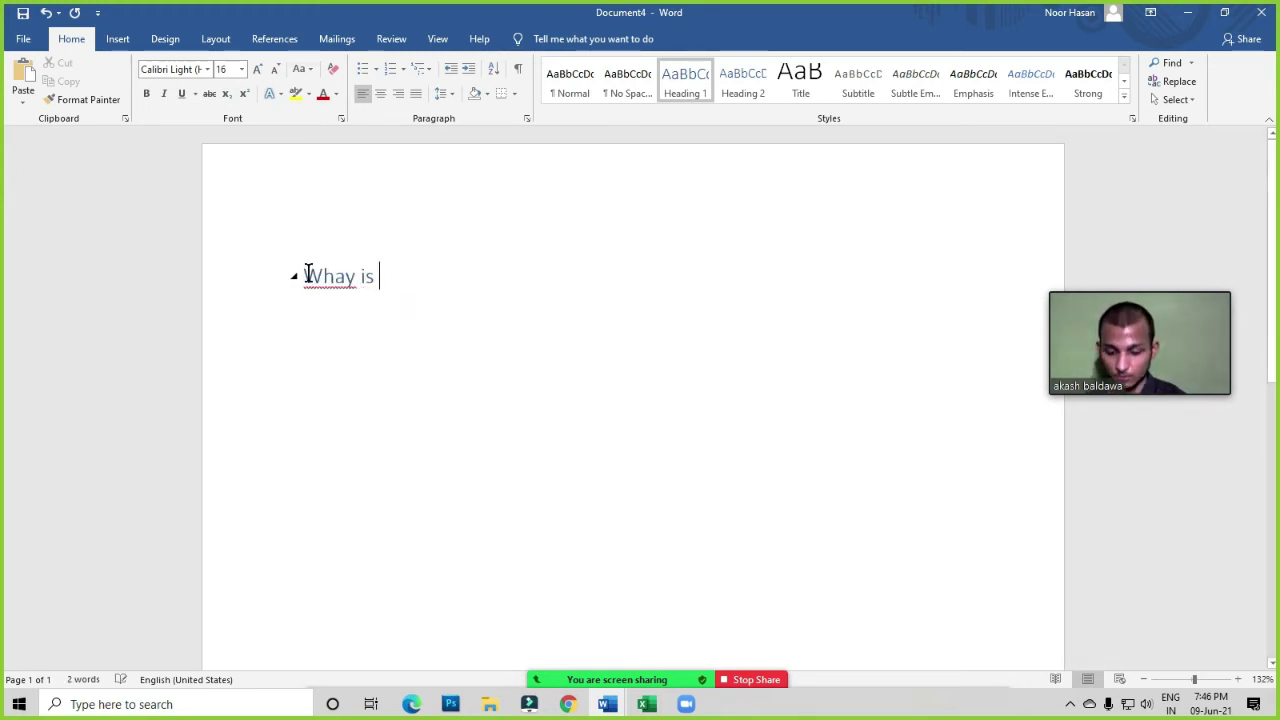
type("Computer")
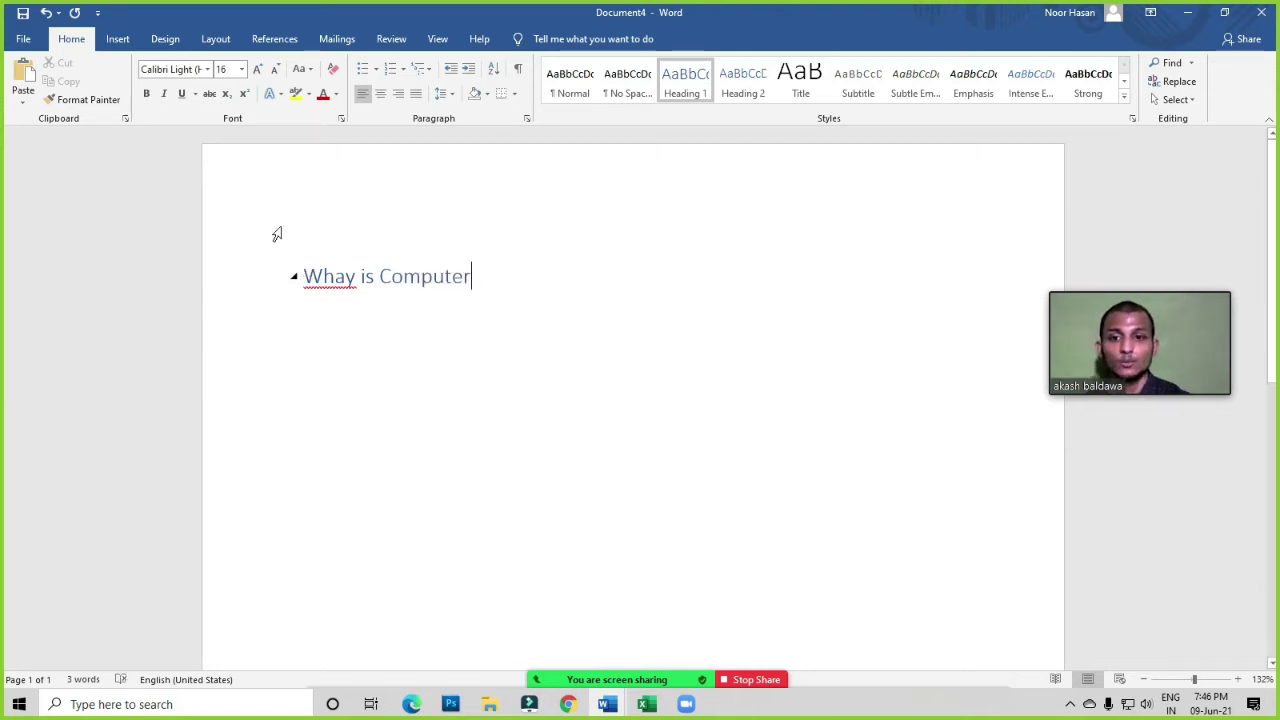
left_click(358, 277)
key("Delete")
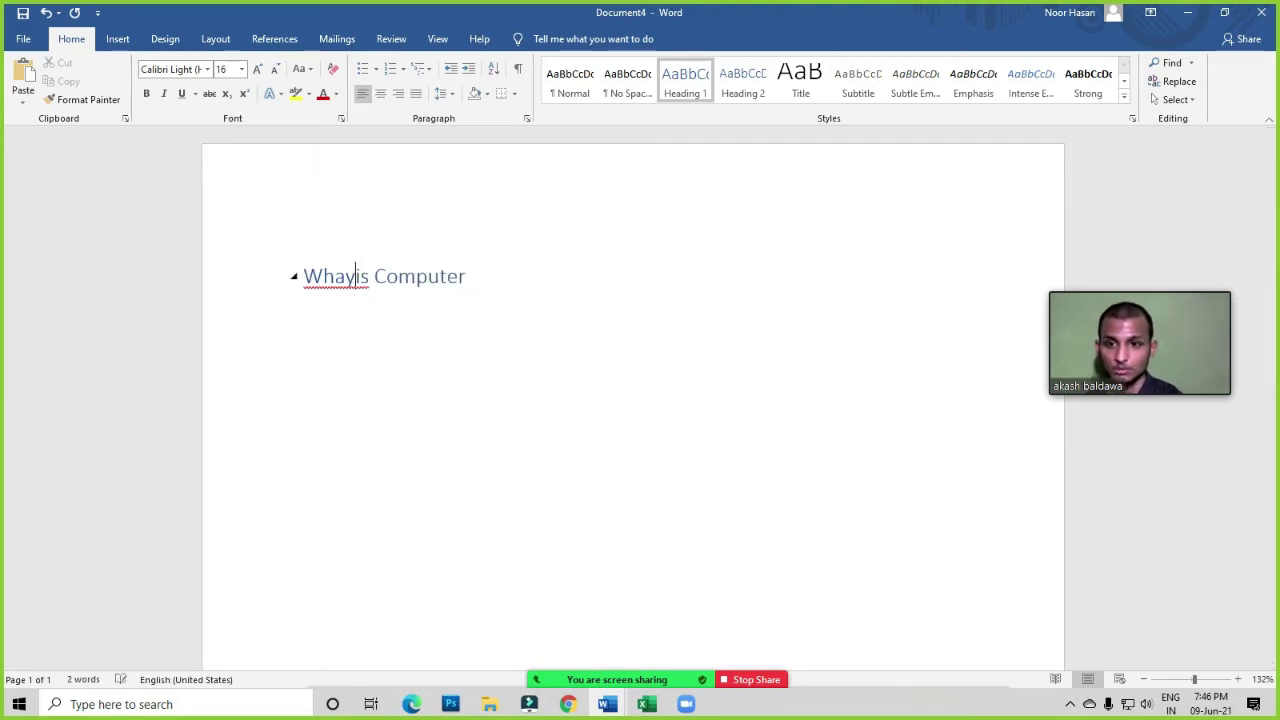
key("BackSpace")
type("T")
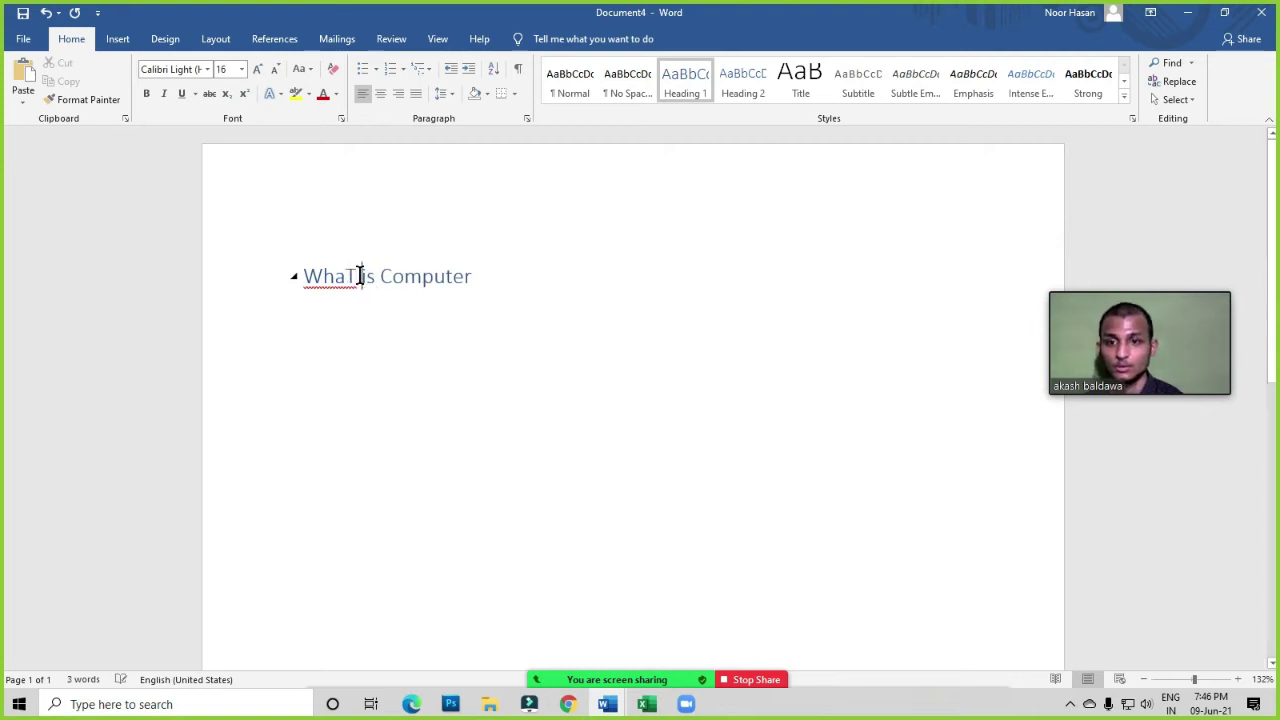
key("BackSpace")
key("BackSpace")
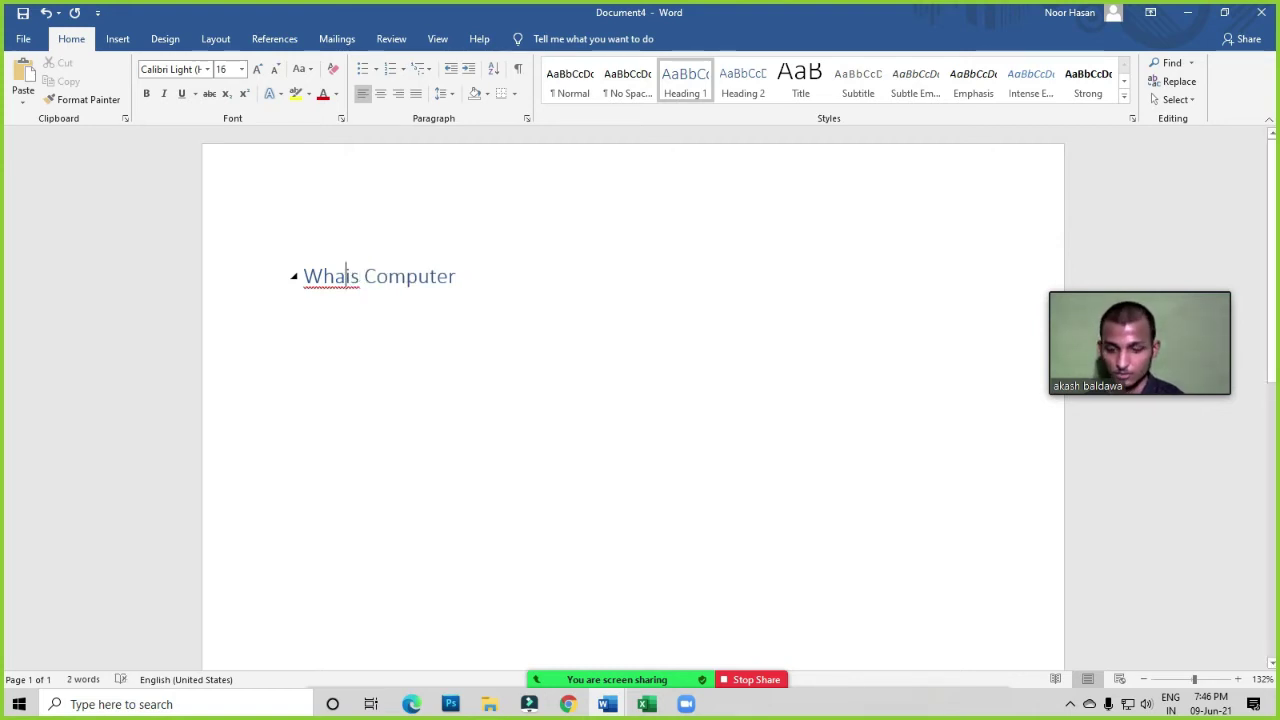
type("t")
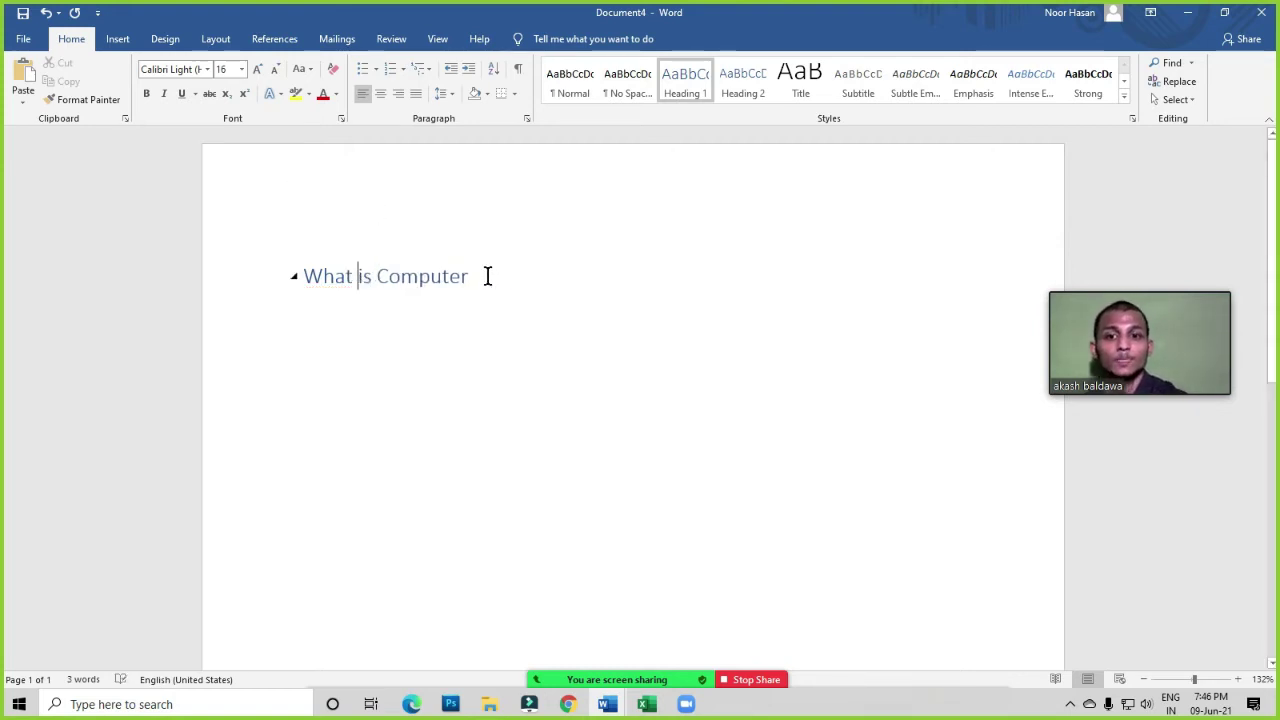
left_click(487, 276)
type("?")
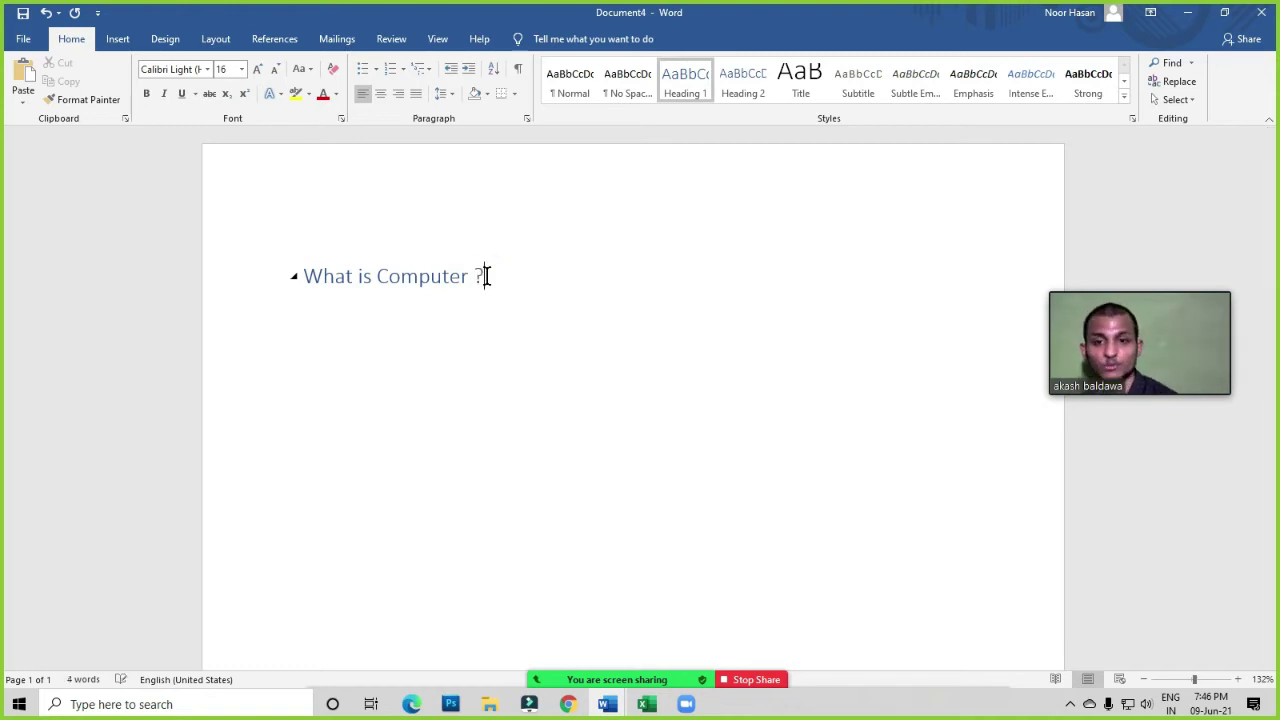
Generate two paragraphs of placeholder text below the heading with =rand(2)
key("Return")
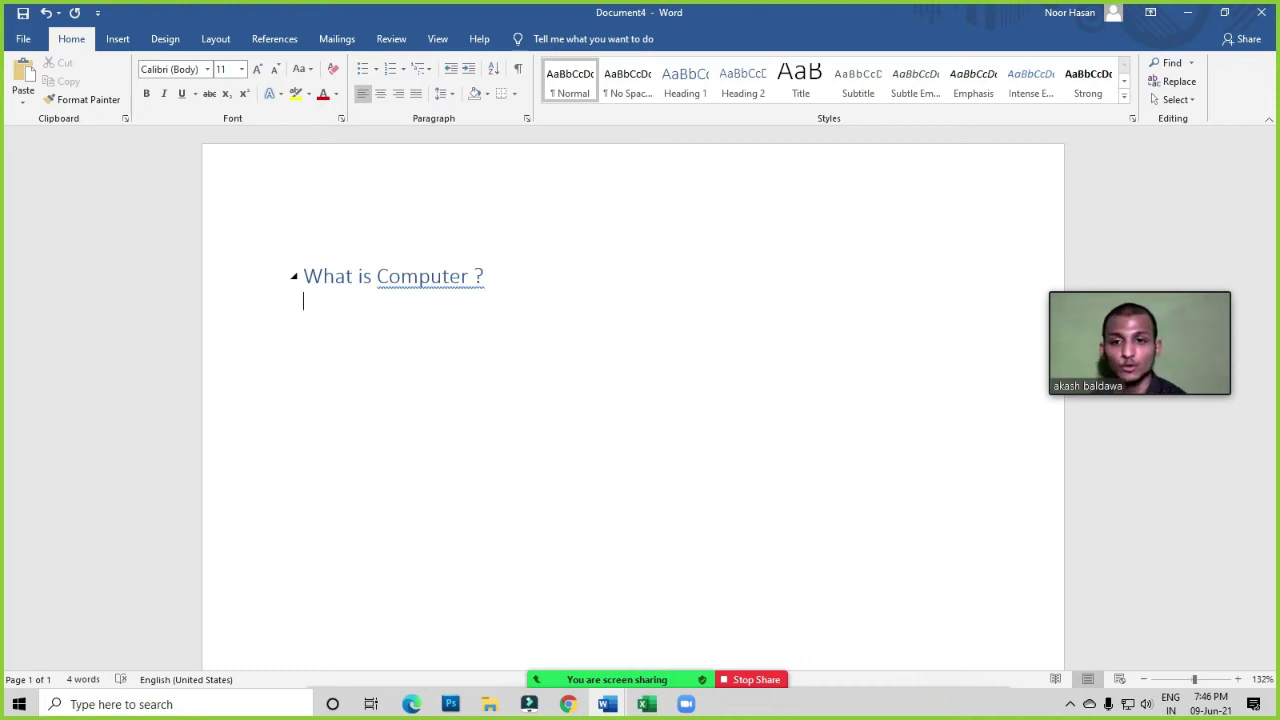
type("=r")
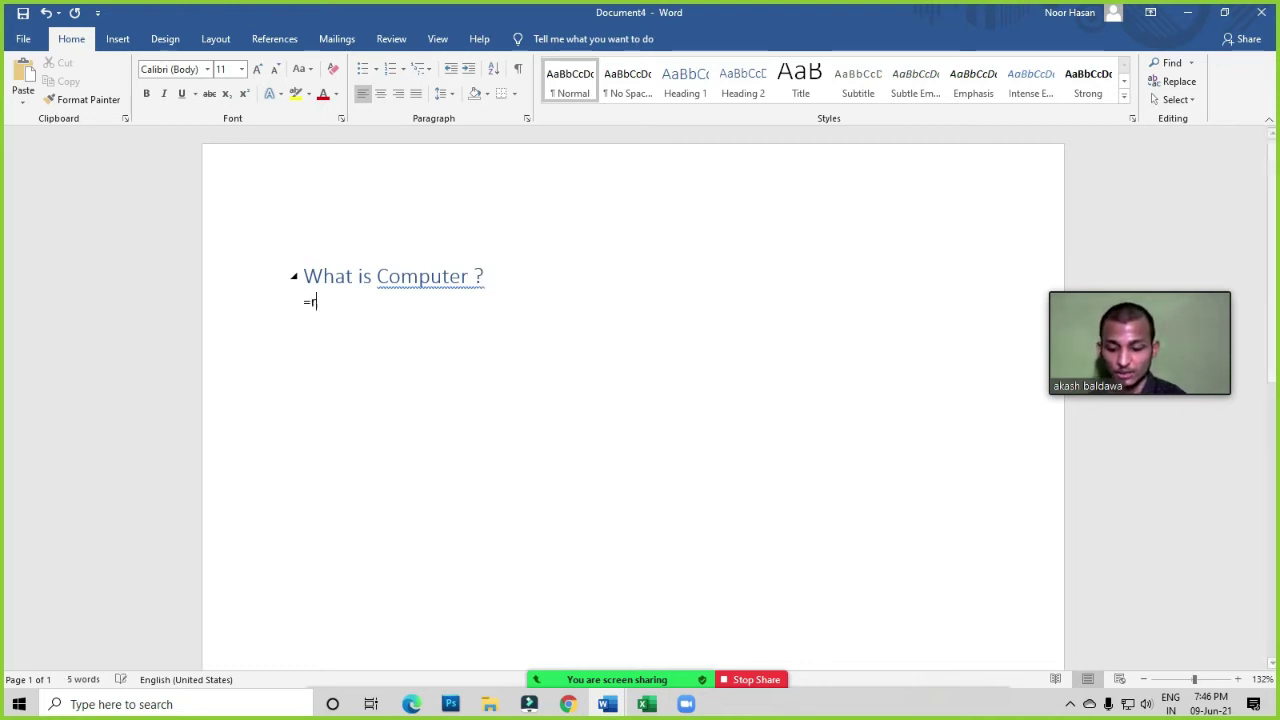
type("and")
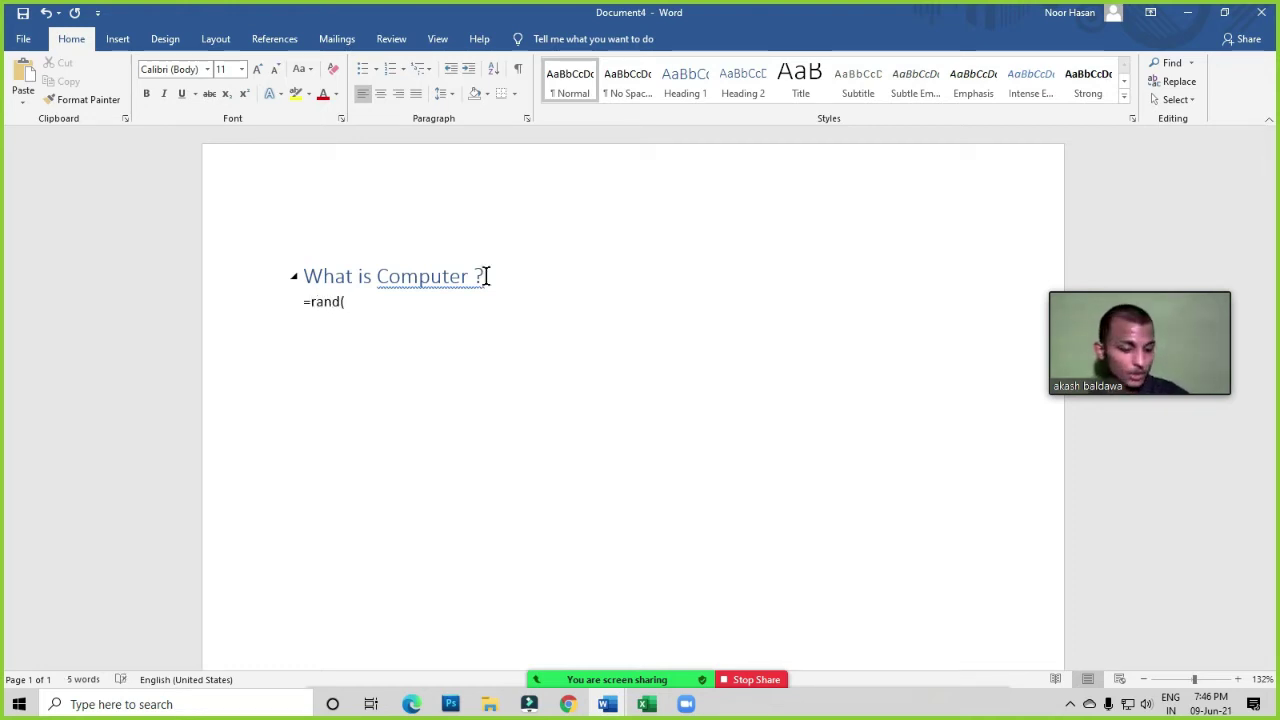
type("(2")
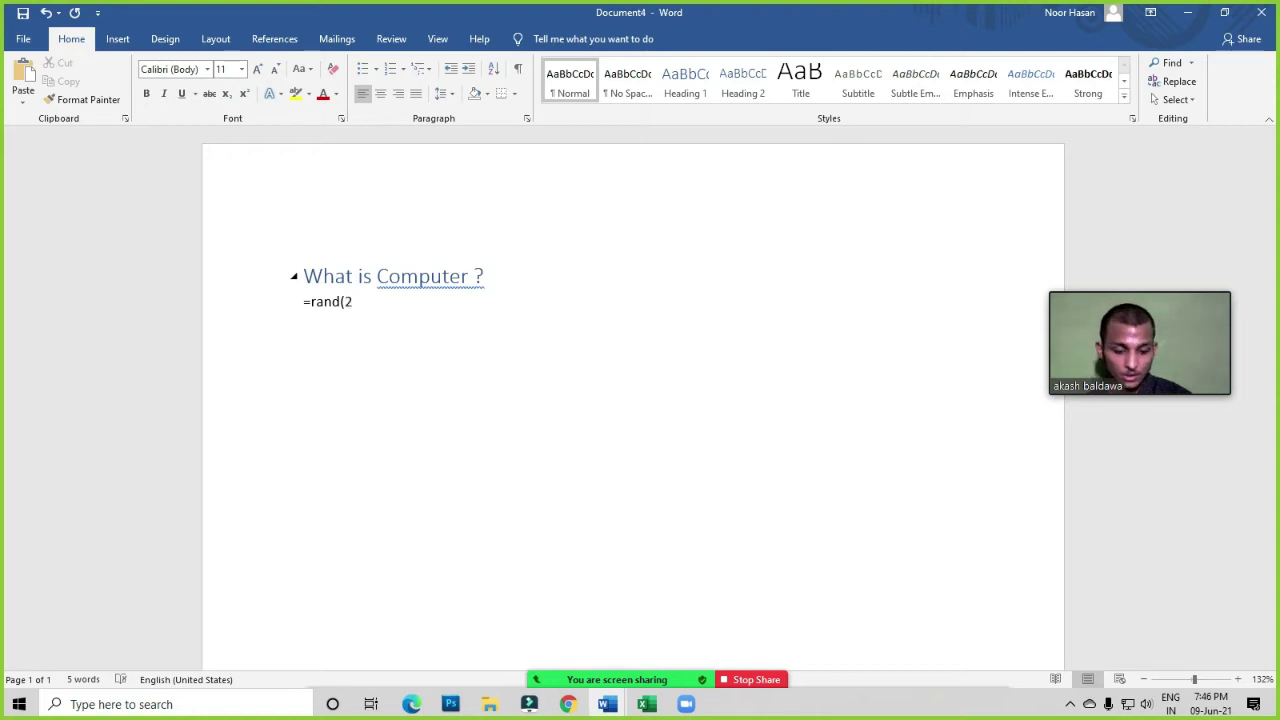
type(")")
key("Return")
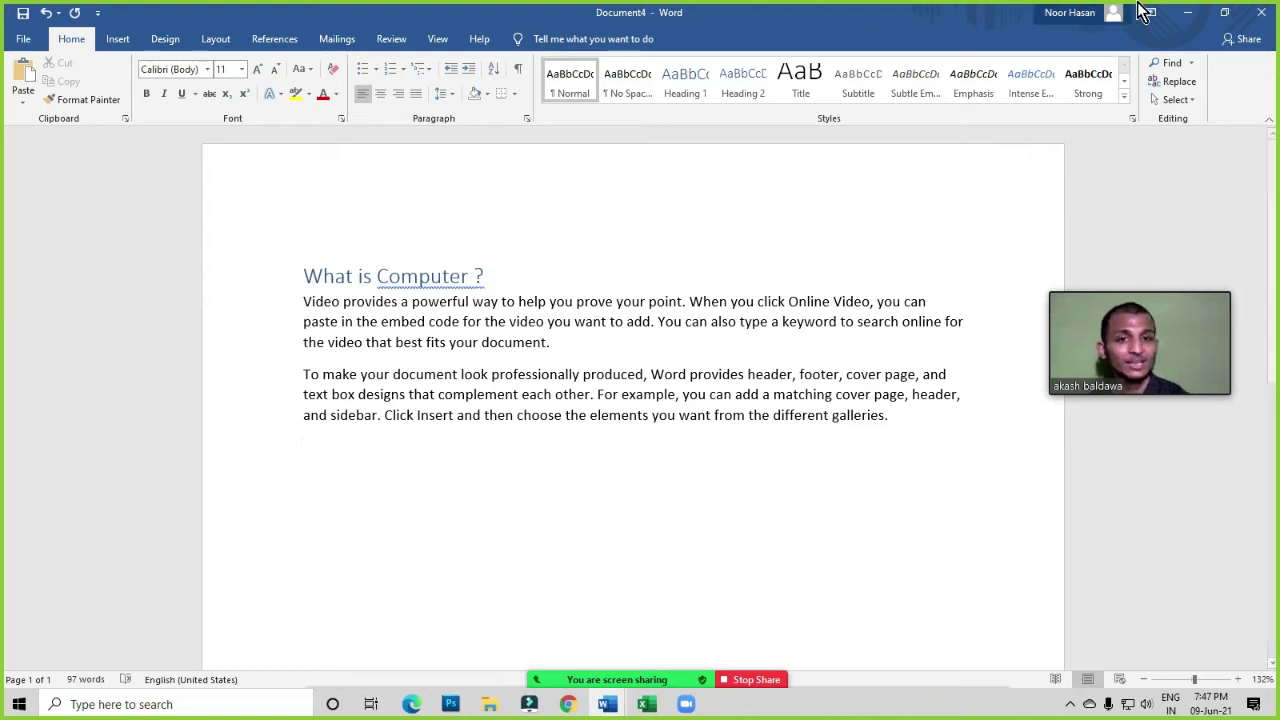
Apply the Heading 2 style below the placeholder text and enter the subheading "Basic computer"
left_click(735, 90)
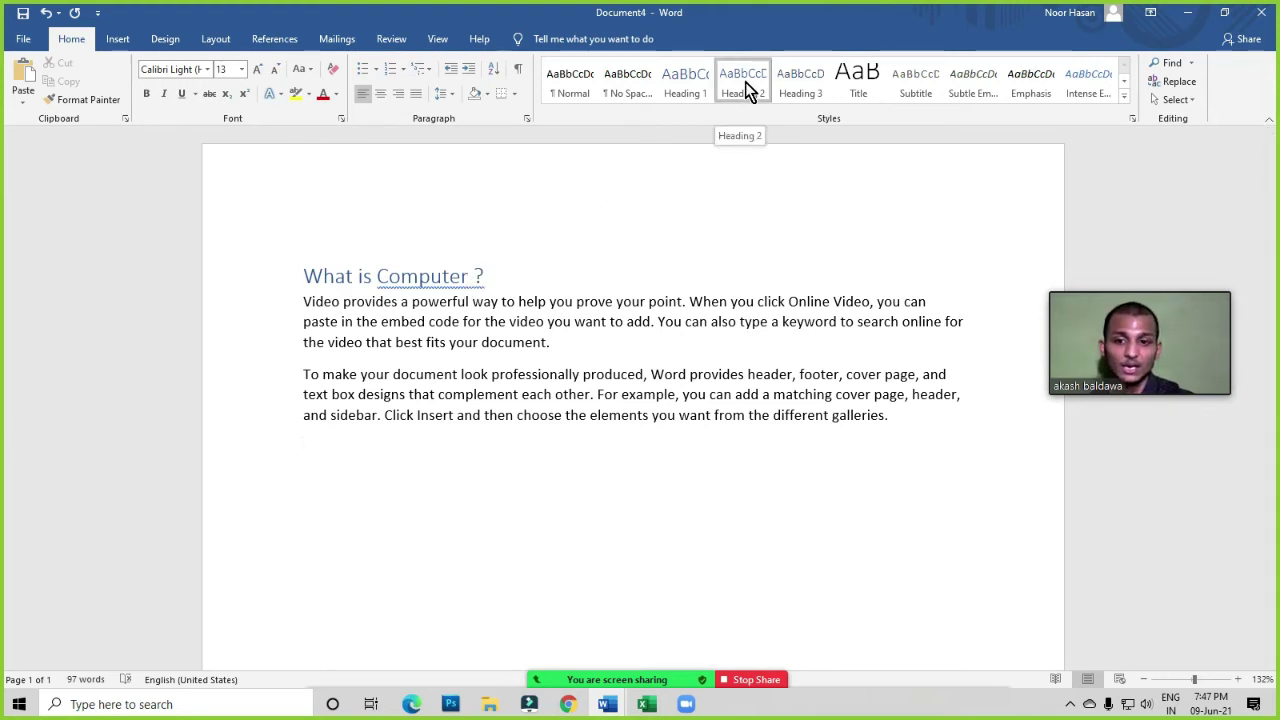
type("Ba")
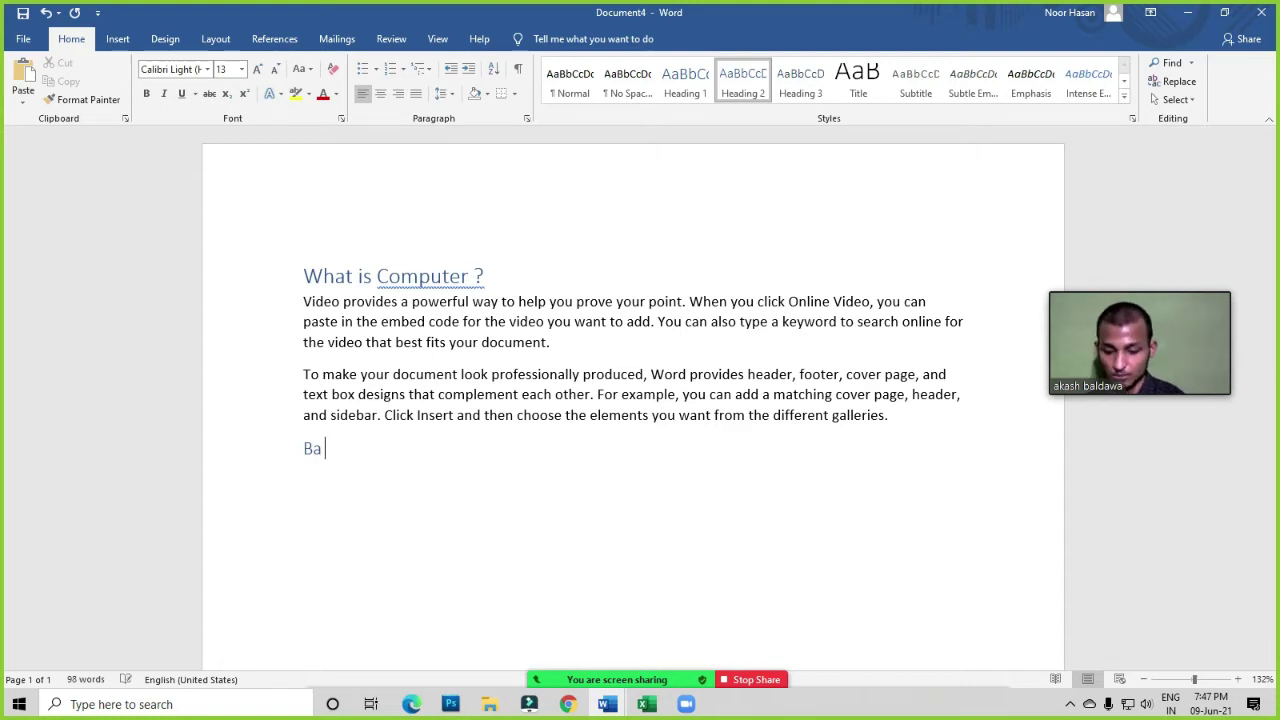
type("sic compute")
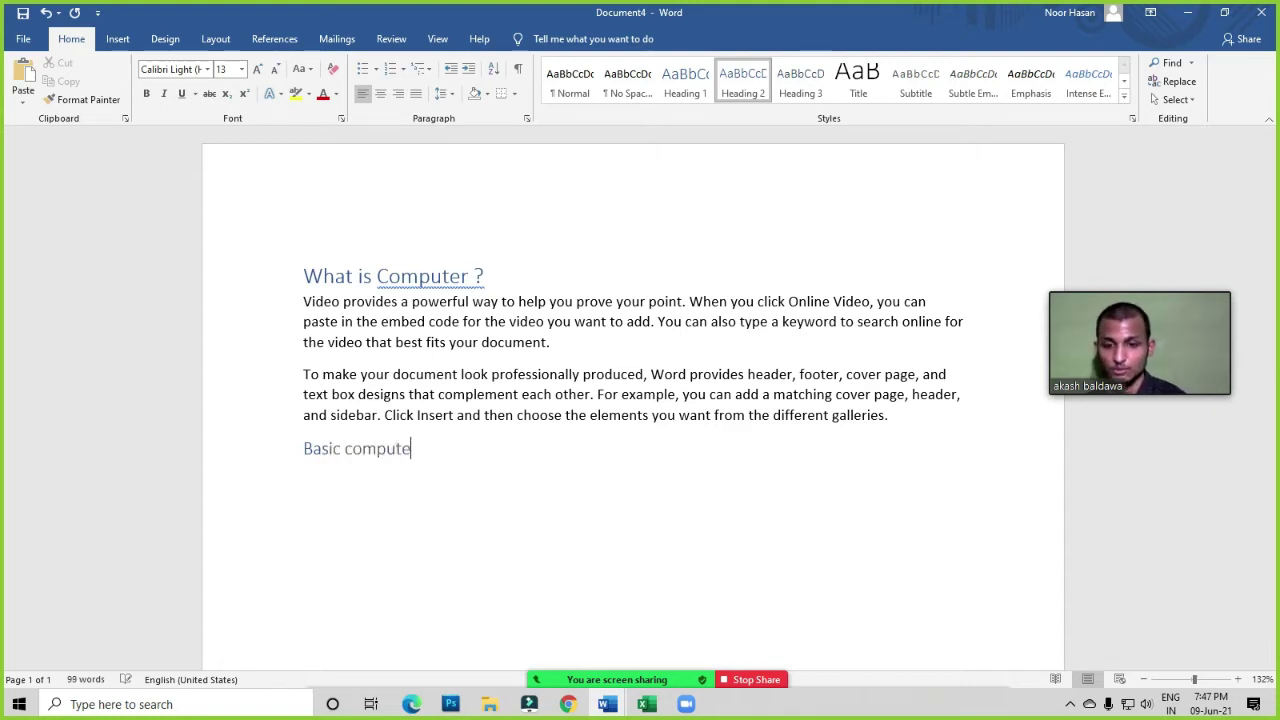
type("r")
key("Return")
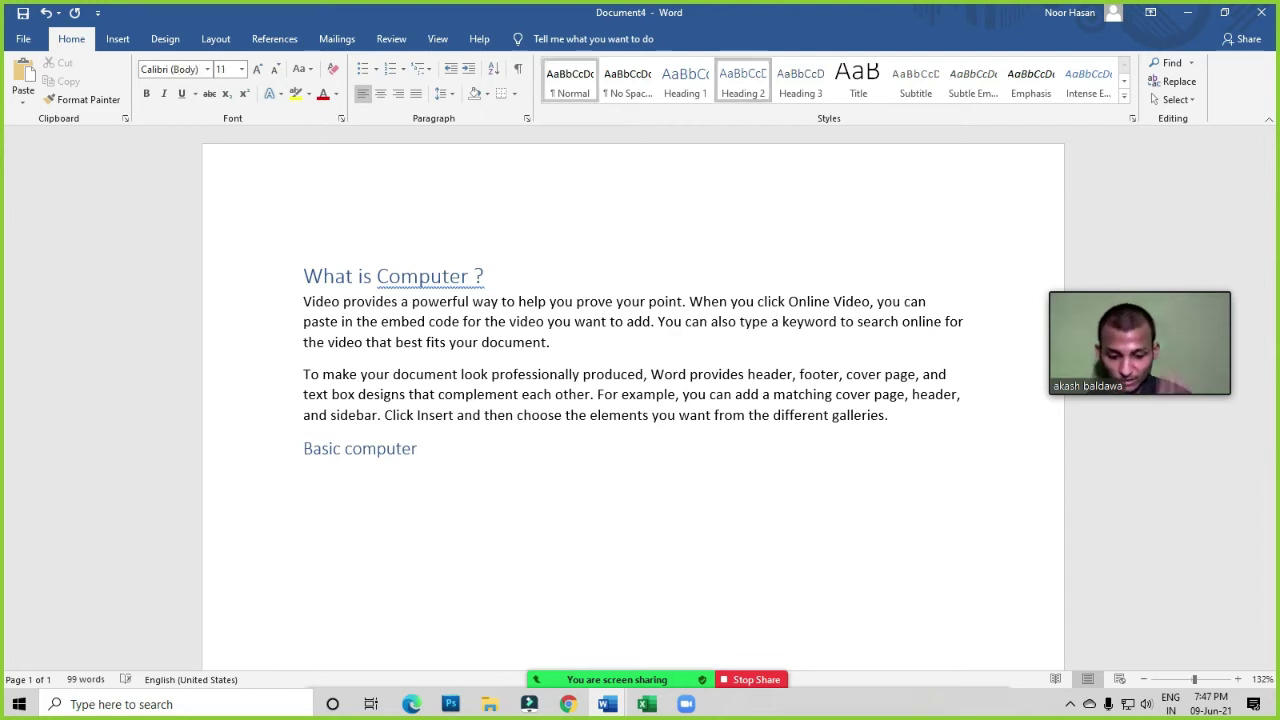
Generate one paragraph of placeholder text under the "Basic computer" subheading with the =rand() function
type("=rad")
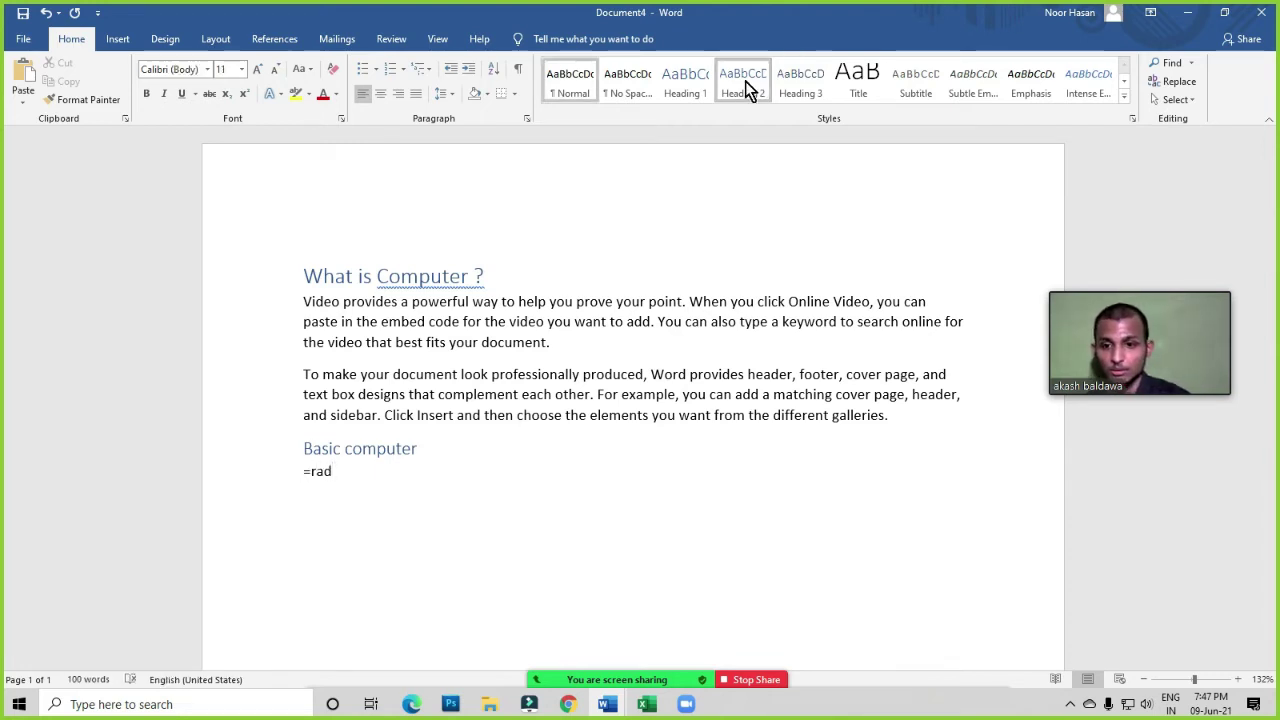
key("BackSpace")
type("nd")
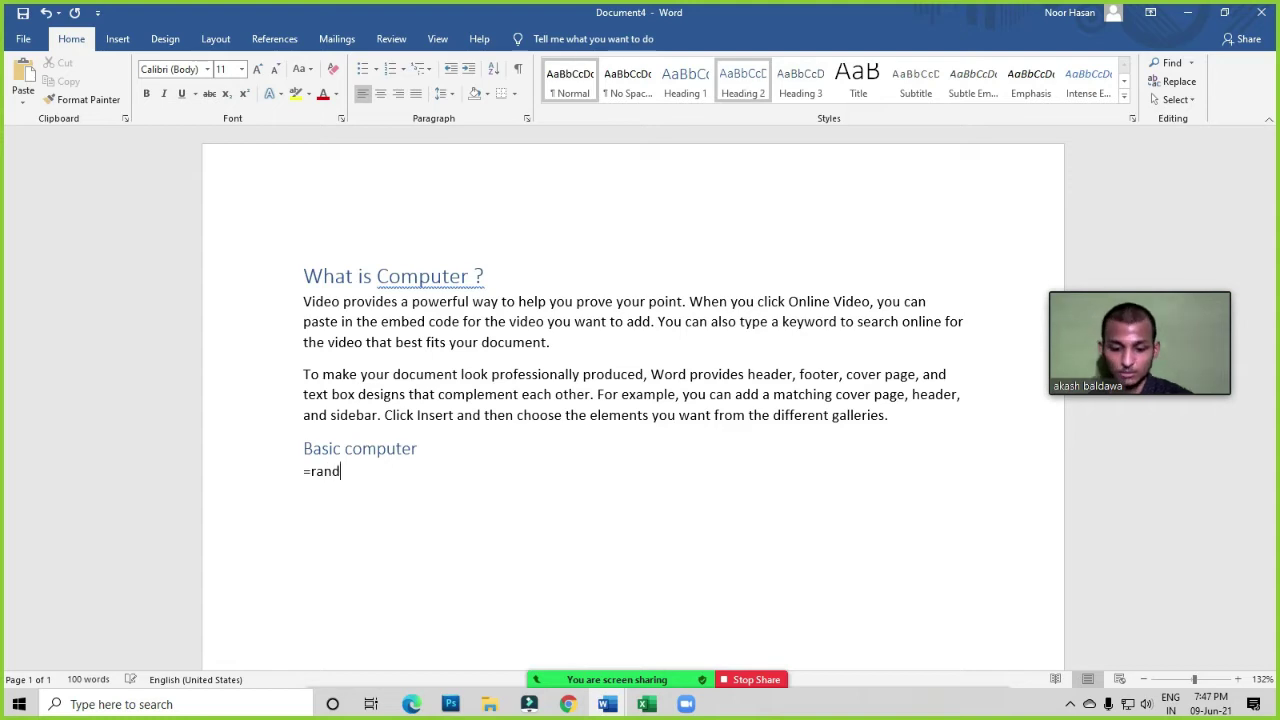
type("(")
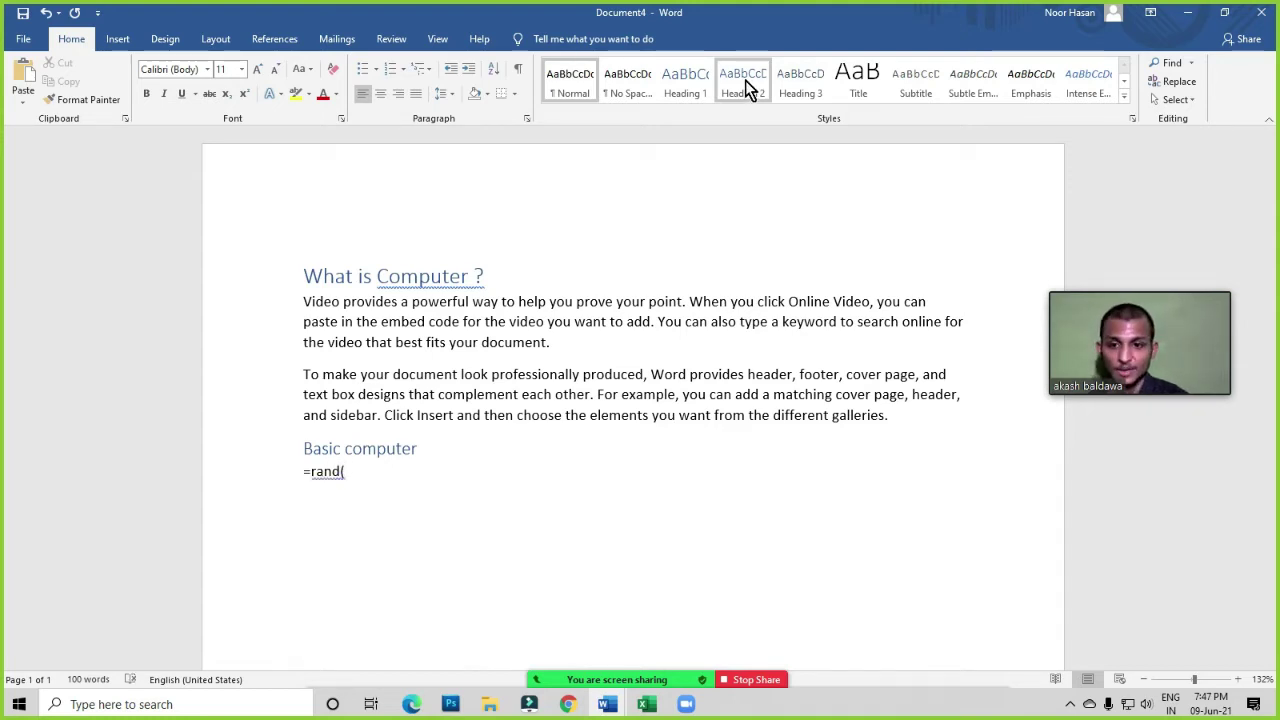
type("))")
key("Return")
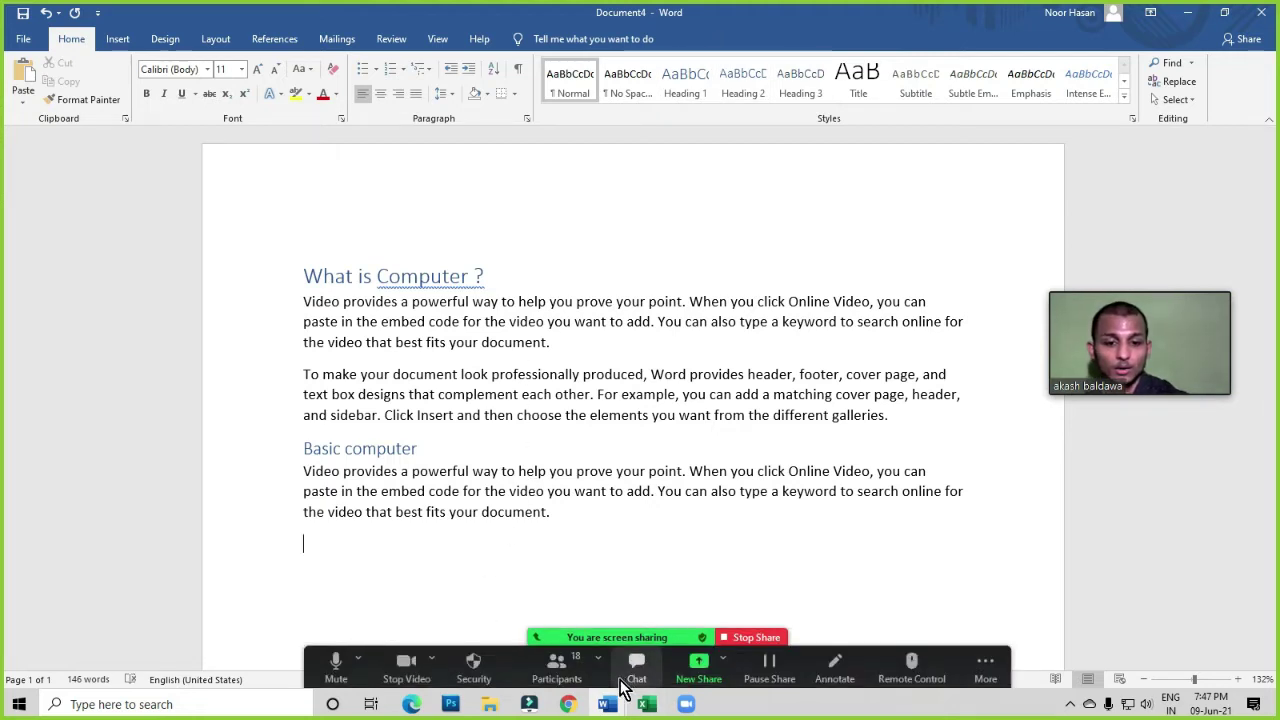
Mute all current and new Zoom participants, leaving them allowed to unmute themselves, and close the participant list
left_click(530, 678)
left_click(775, 400)
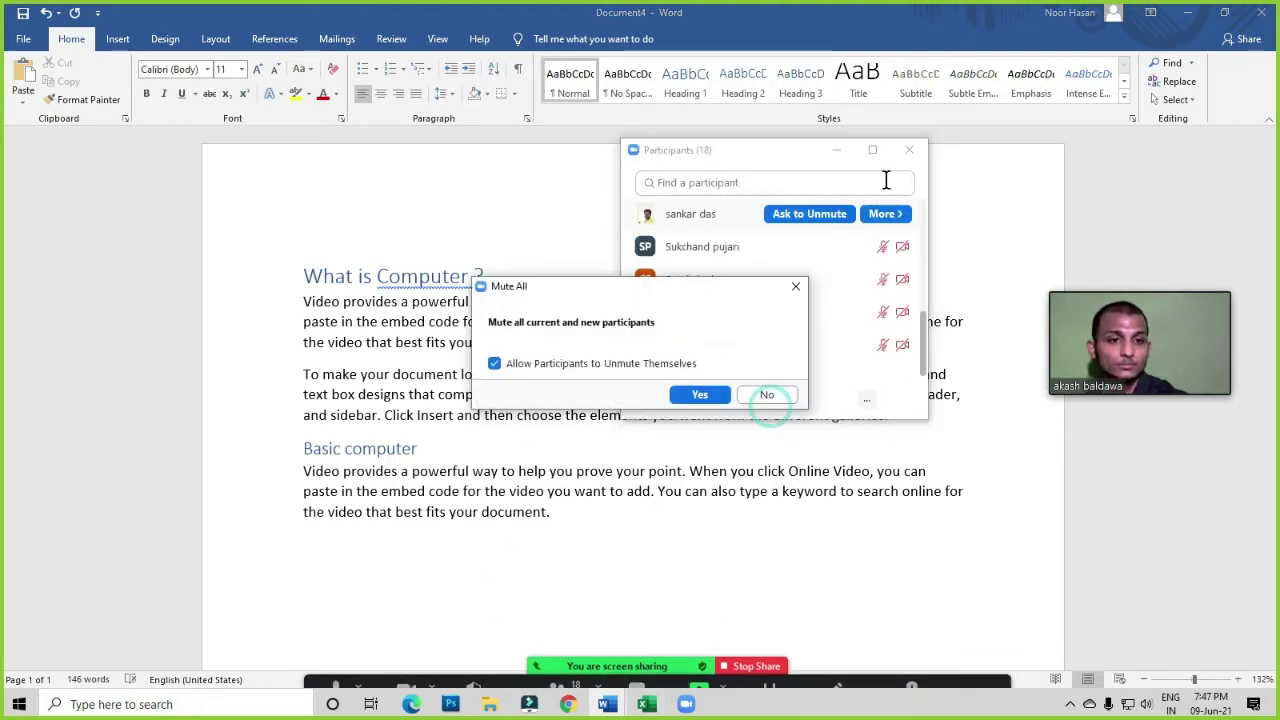
left_click(728, 394)
left_click(912, 149)
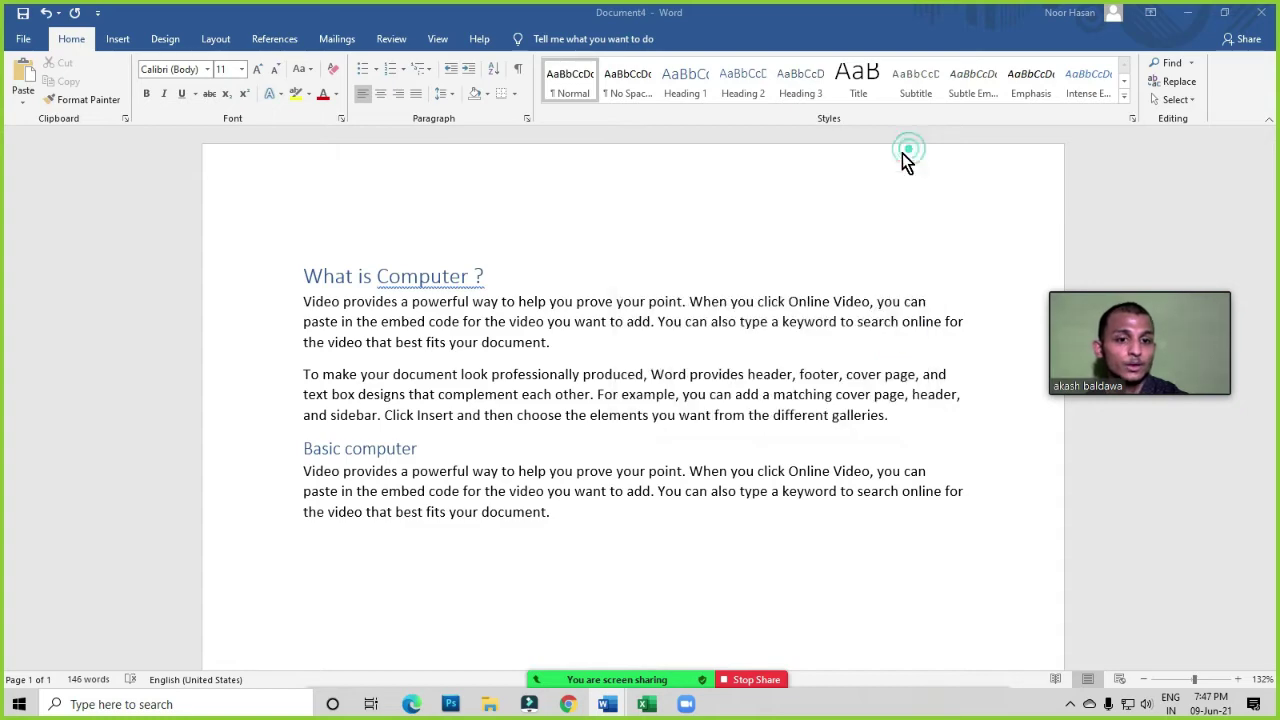
Insert a blank page after the "Basic computer" section
scroll(215, 580, "down", 3)
scroll(207, 578, "up", 3)
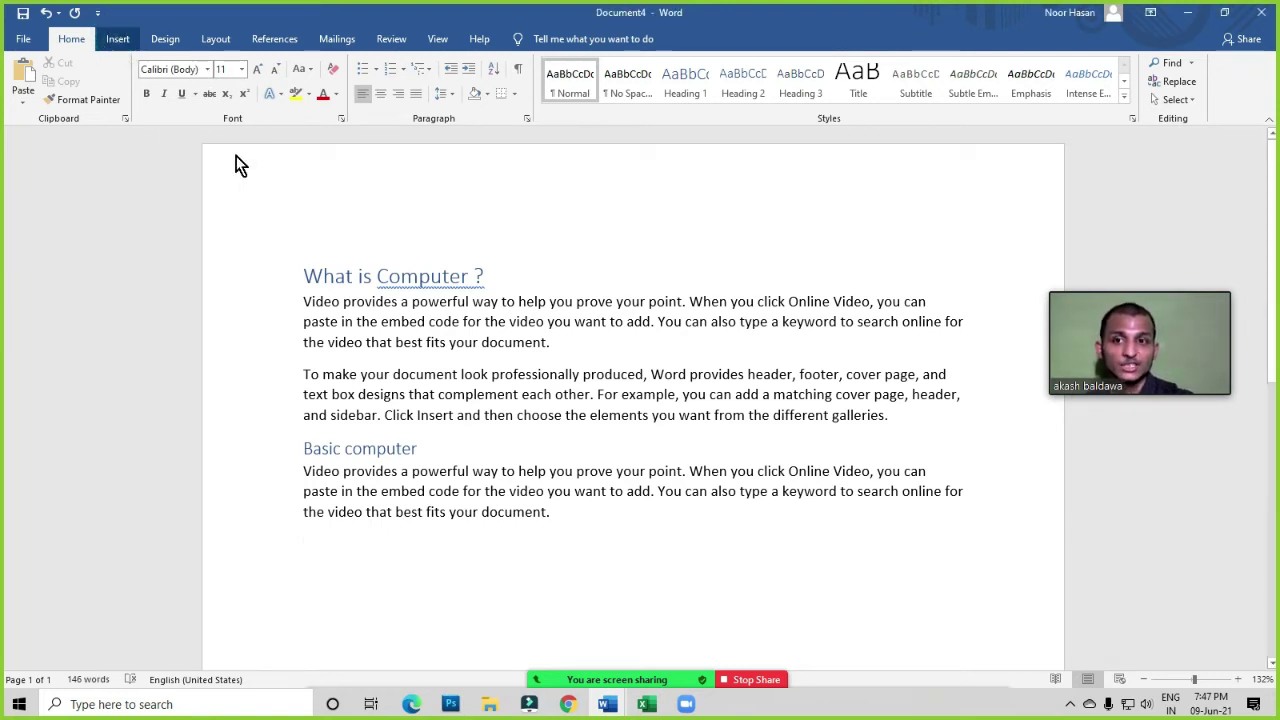
left_click(117, 38)
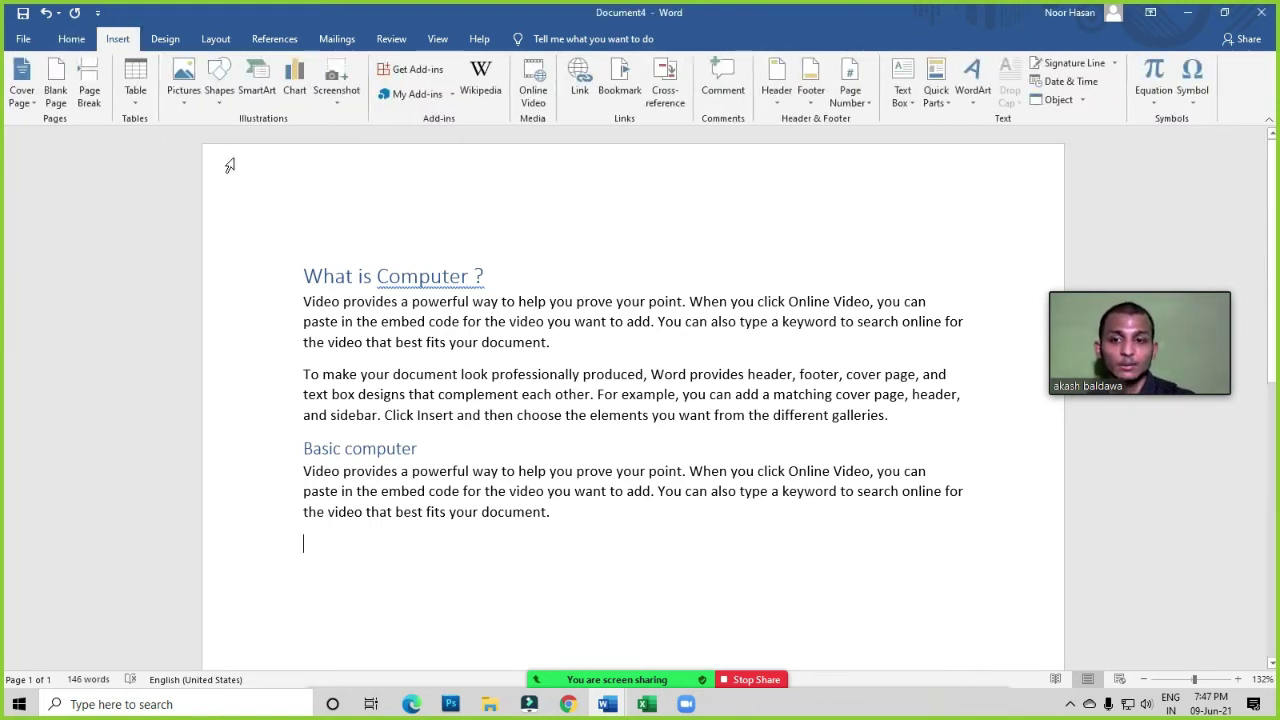
left_click(58, 92)
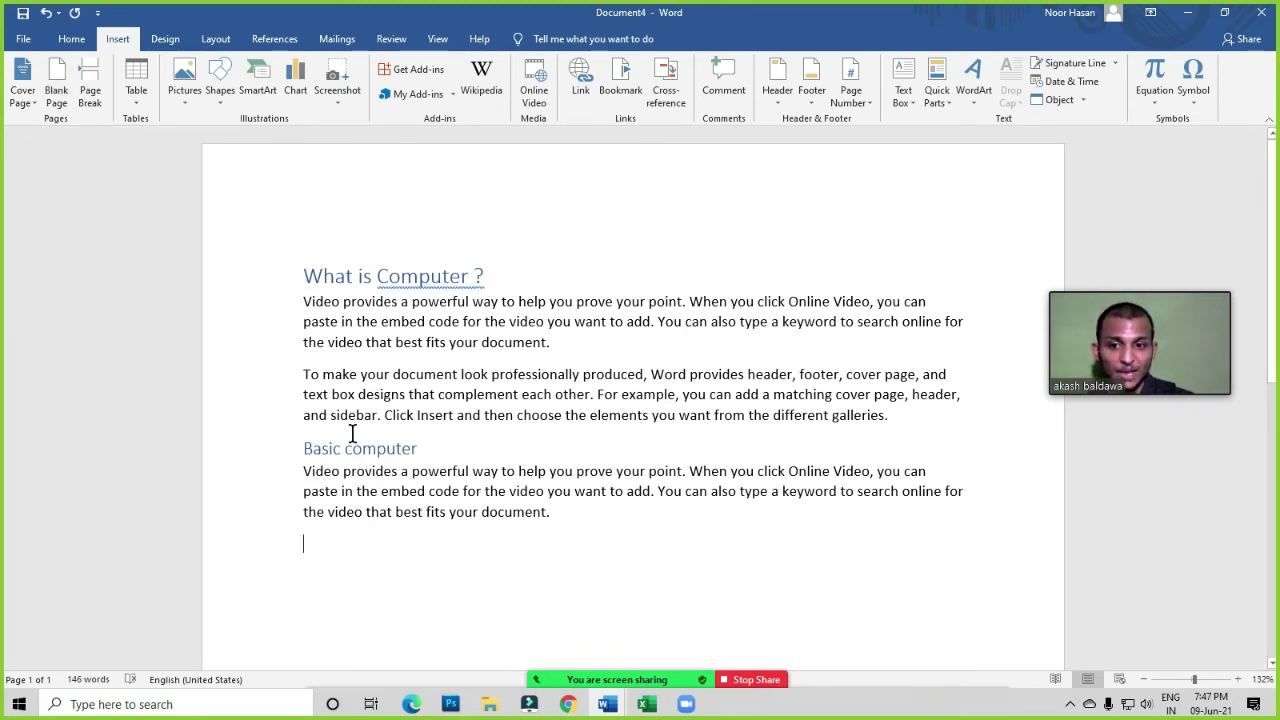
left_click(55, 85)
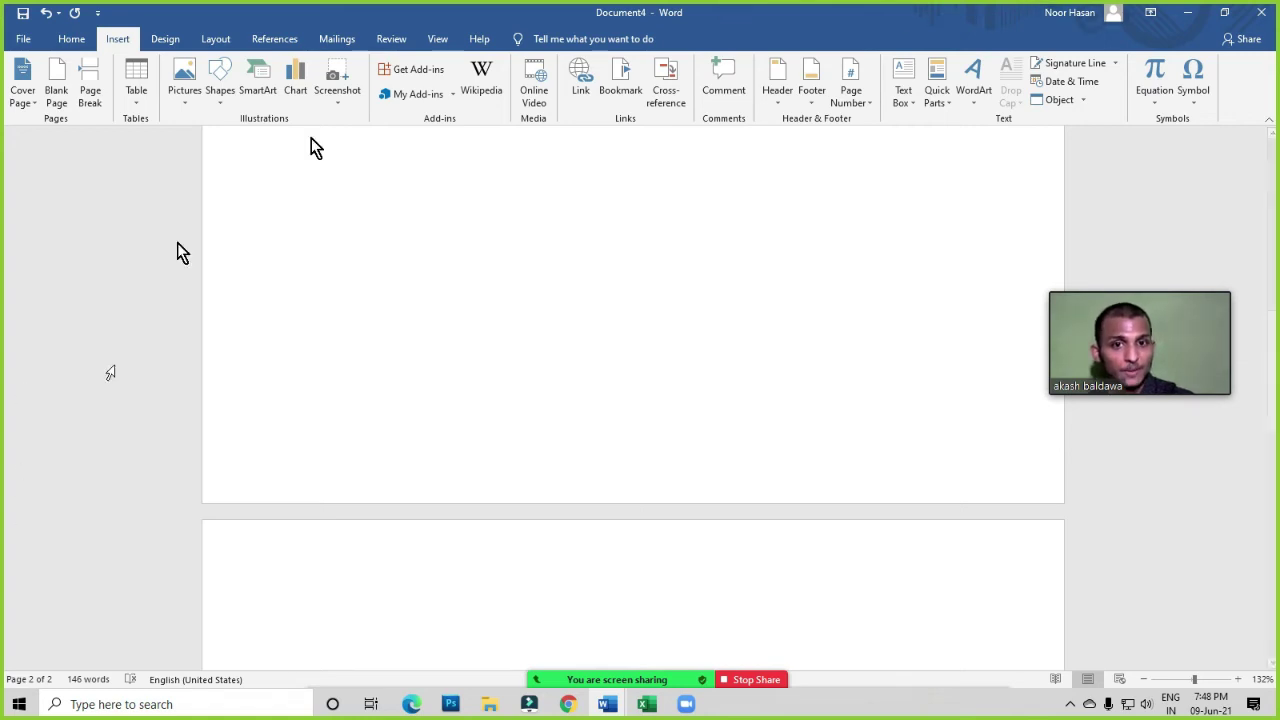
Apply the Heading 1 style on the new page and enter the heading "Computer Fundamental"
left_click(71, 40)
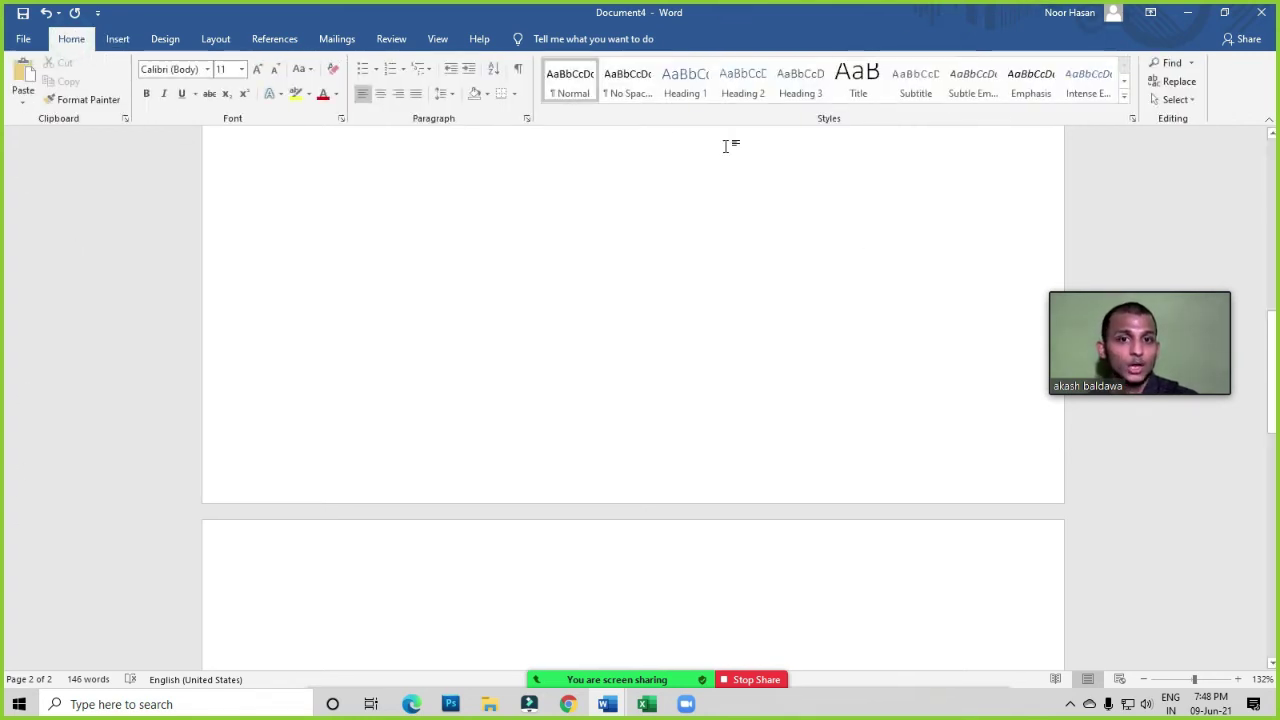
left_click(679, 85)
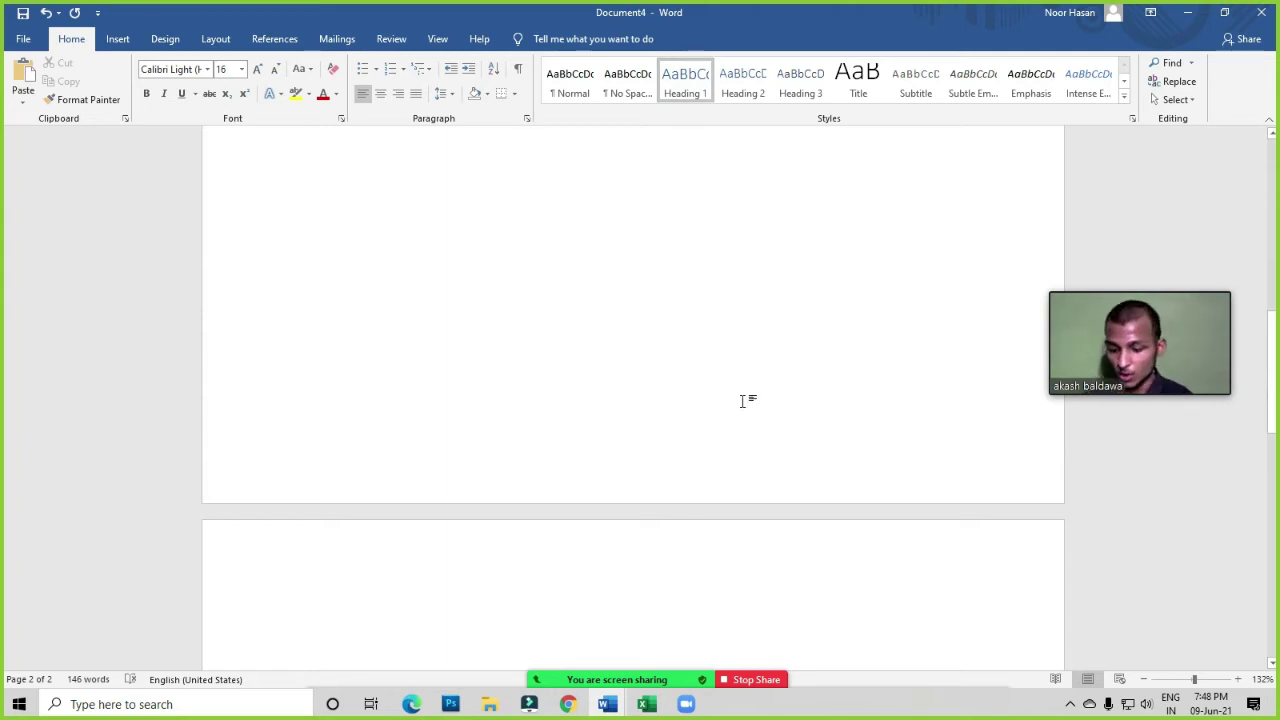
type("Compute")
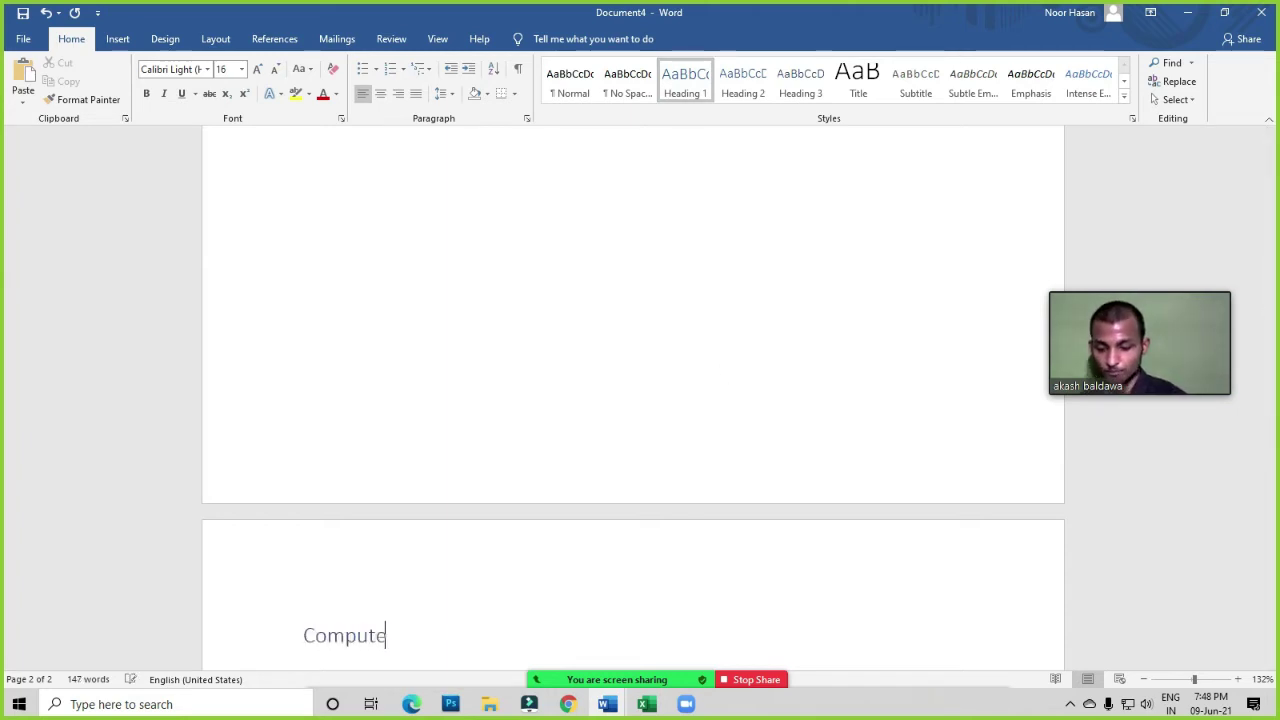
type("r Fundamen")
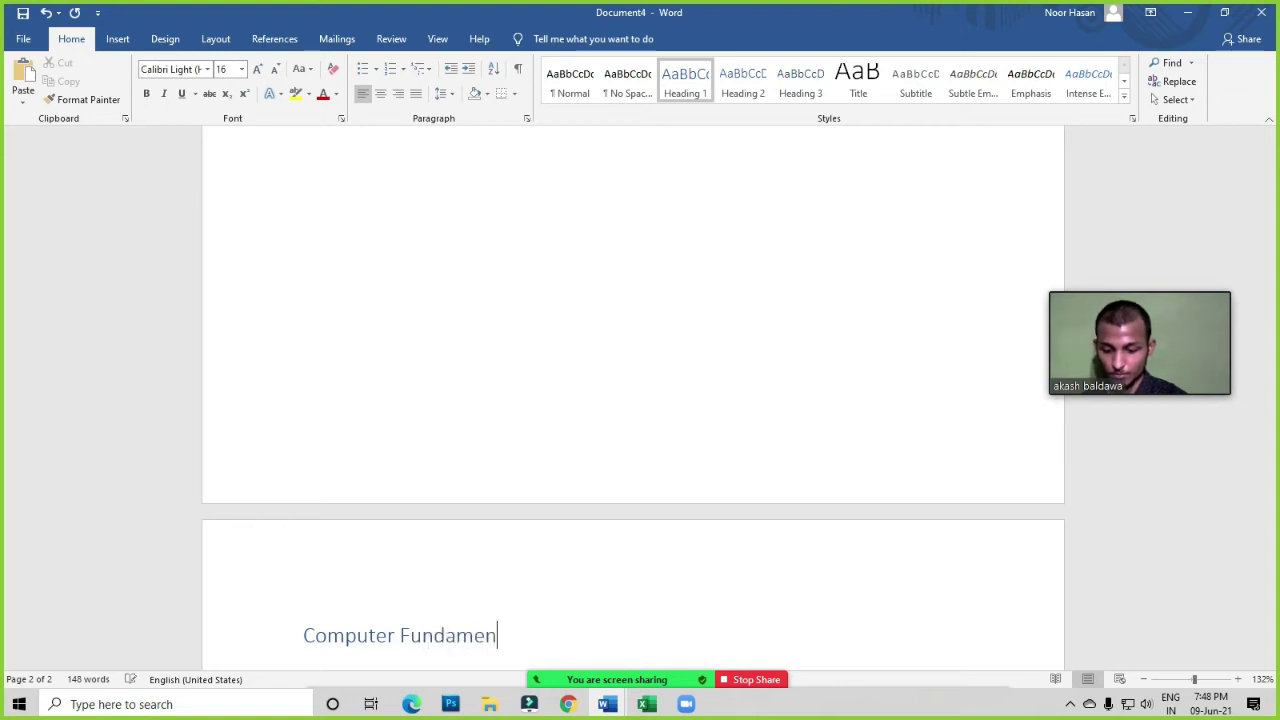
type("tal")
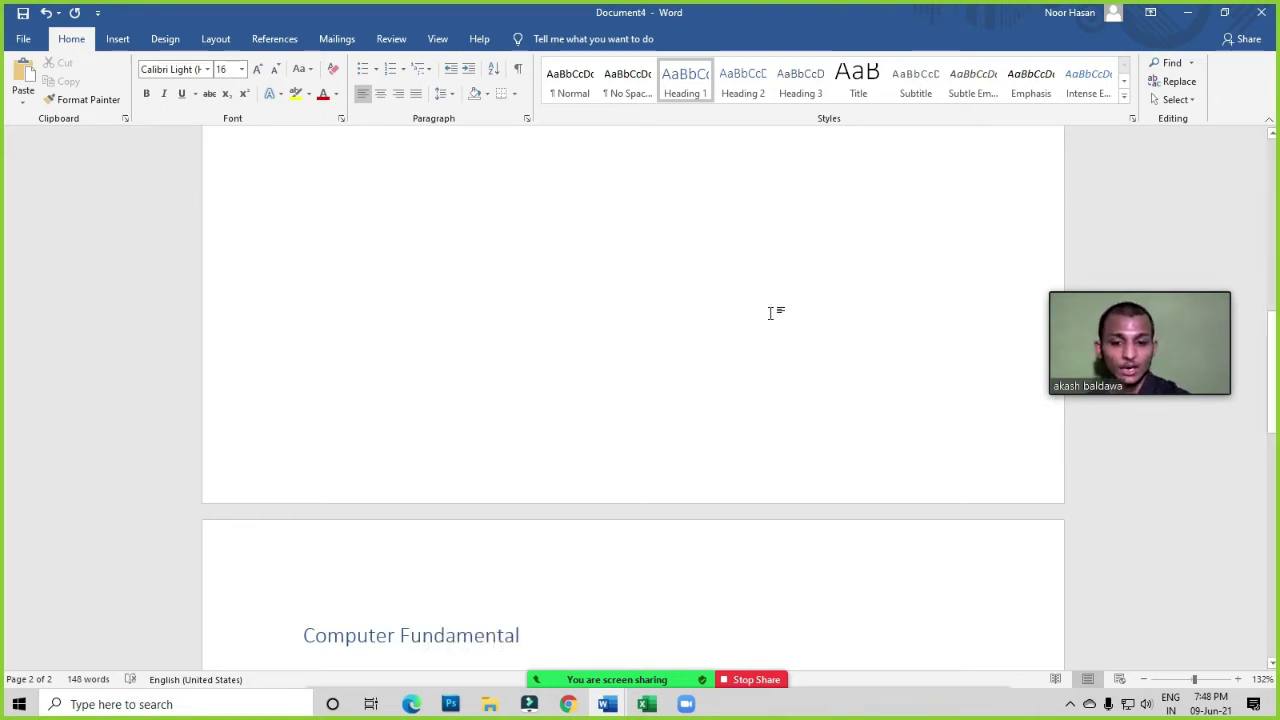
Generate three paragraphs of placeholder text below the "Computer Fundamental" heading with =rand(3)
key("Return")
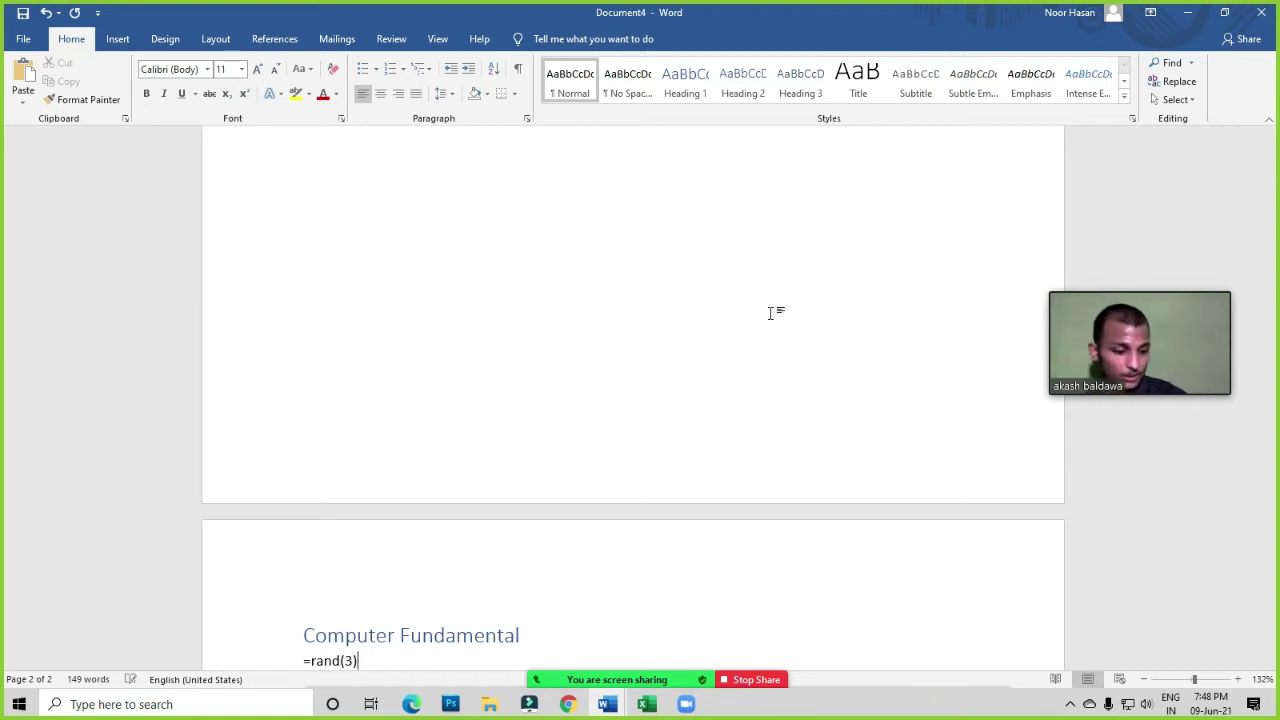
type("=rand(3)")
key("Return")
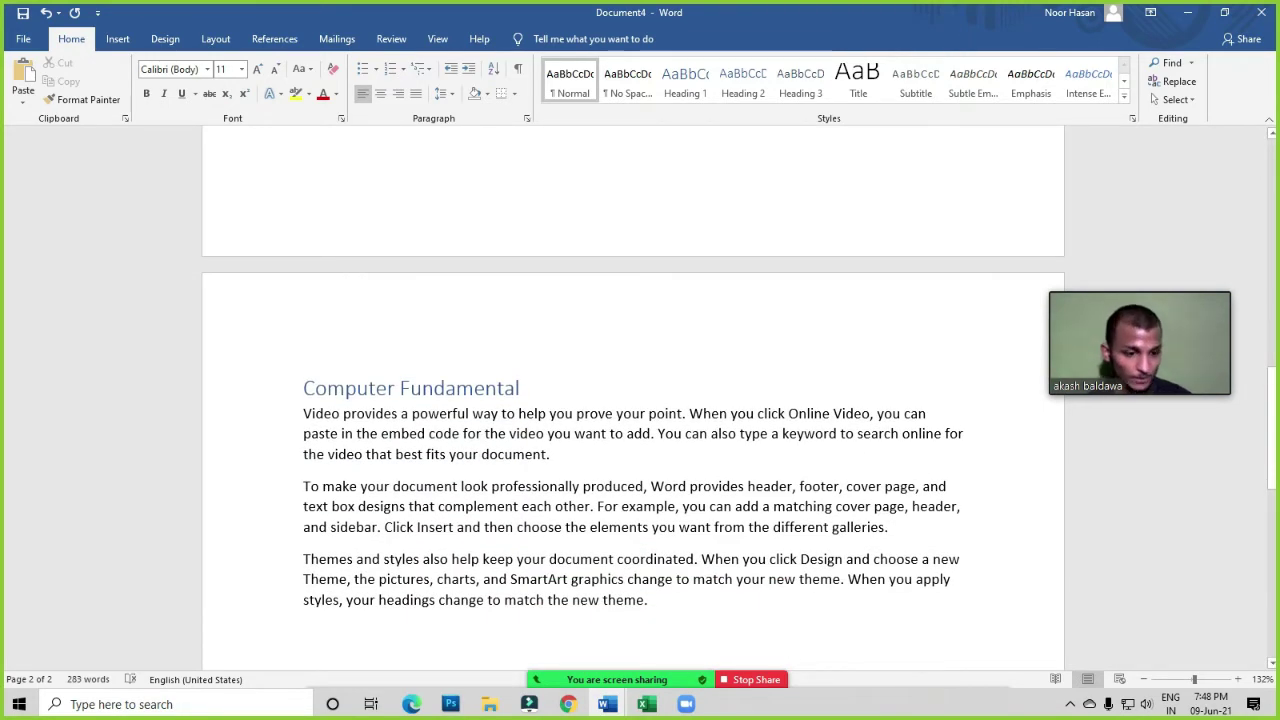
Apply the Heading 2 style below the placeholder paragraphs and enter the subheading "Computer"
left_click(759, 94)
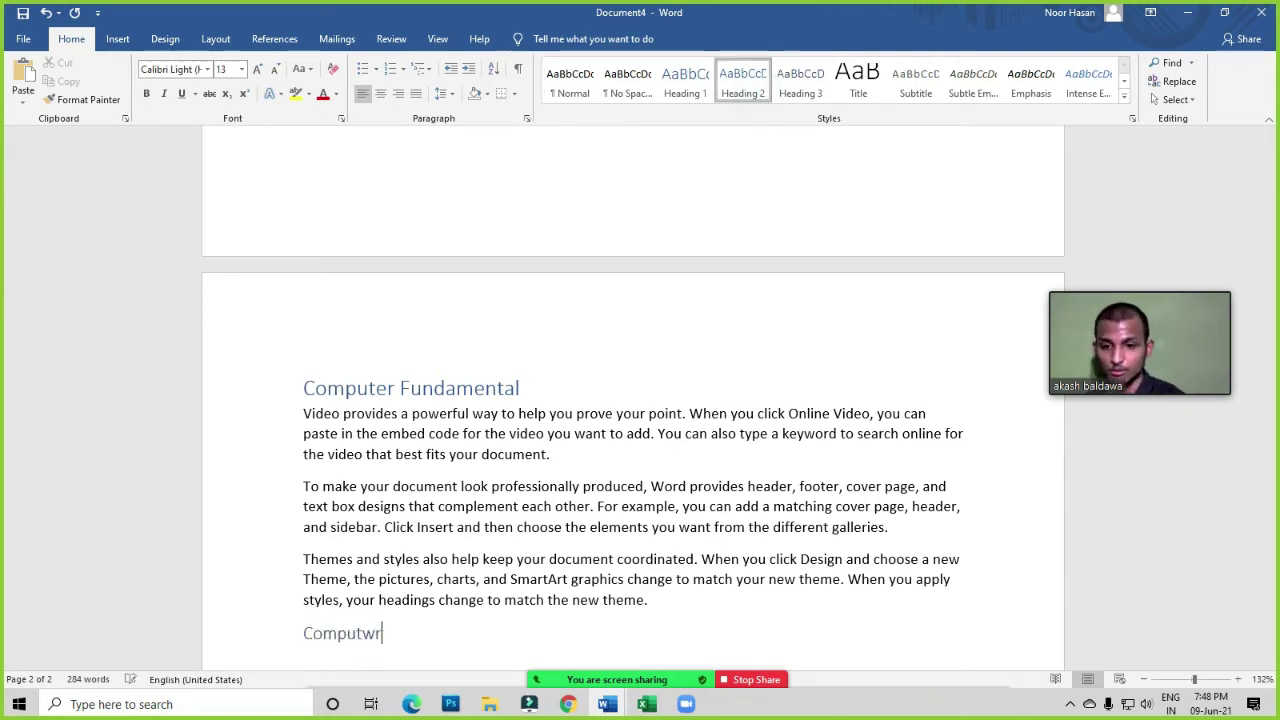
type("Compute")
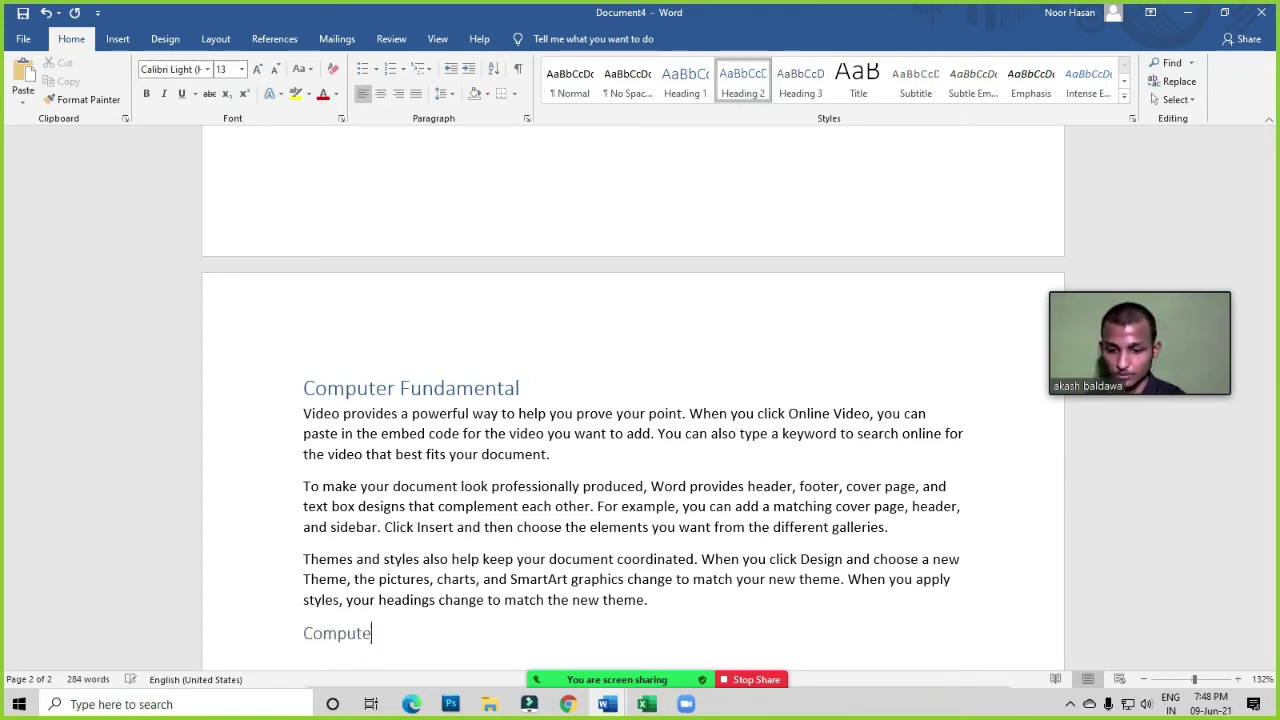
type("r")
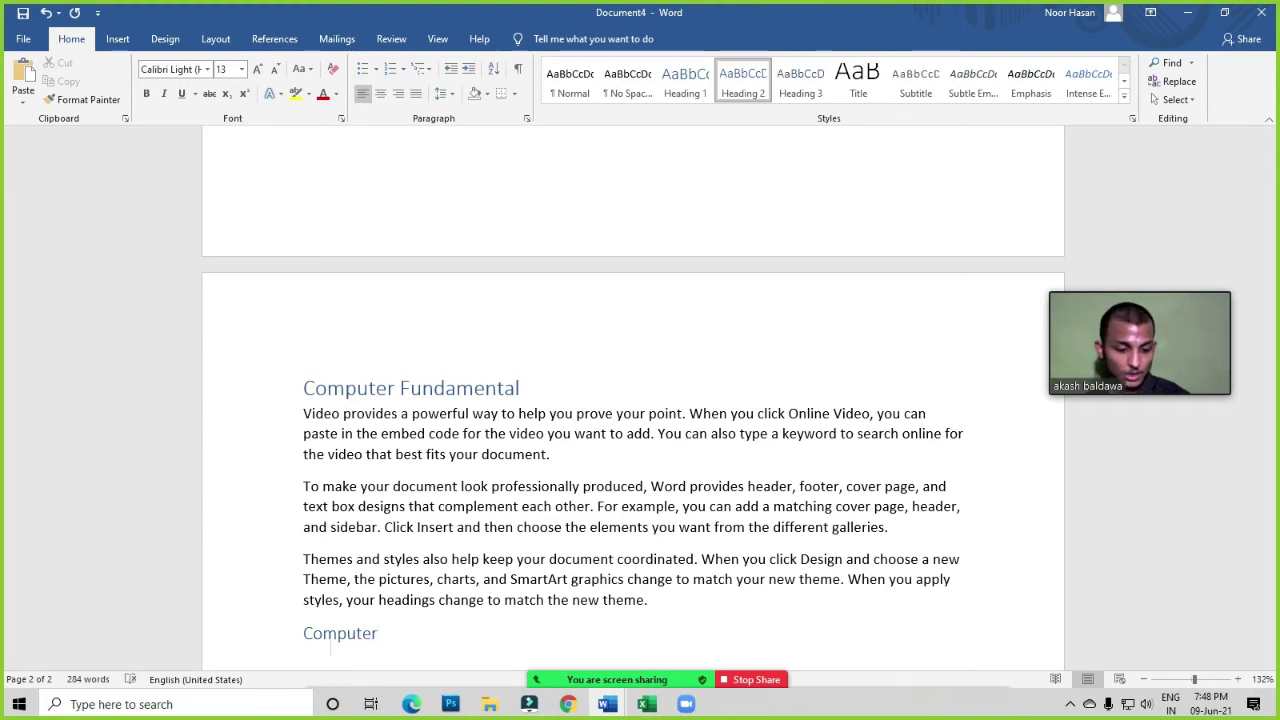
Generate one paragraph of placeholder text under the "Computer" subheading with =rand(1)
key("Return")
type("=rand")
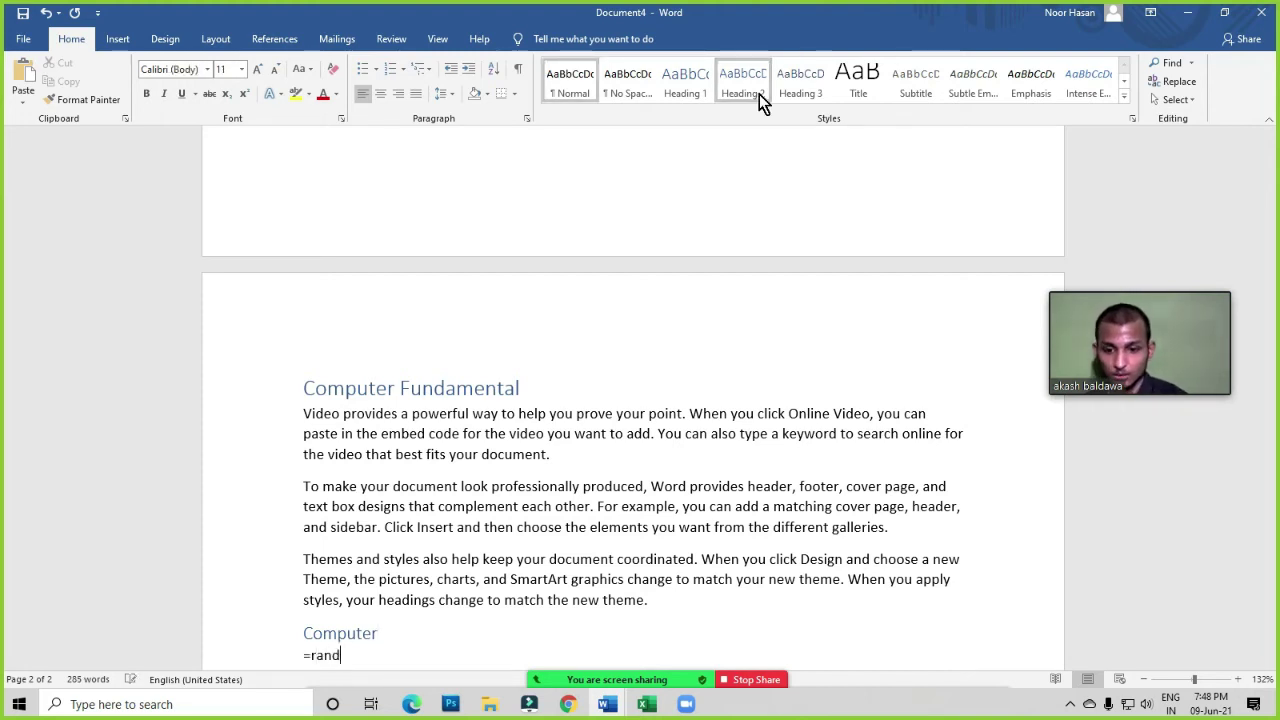
type("(1)")
key("Return")
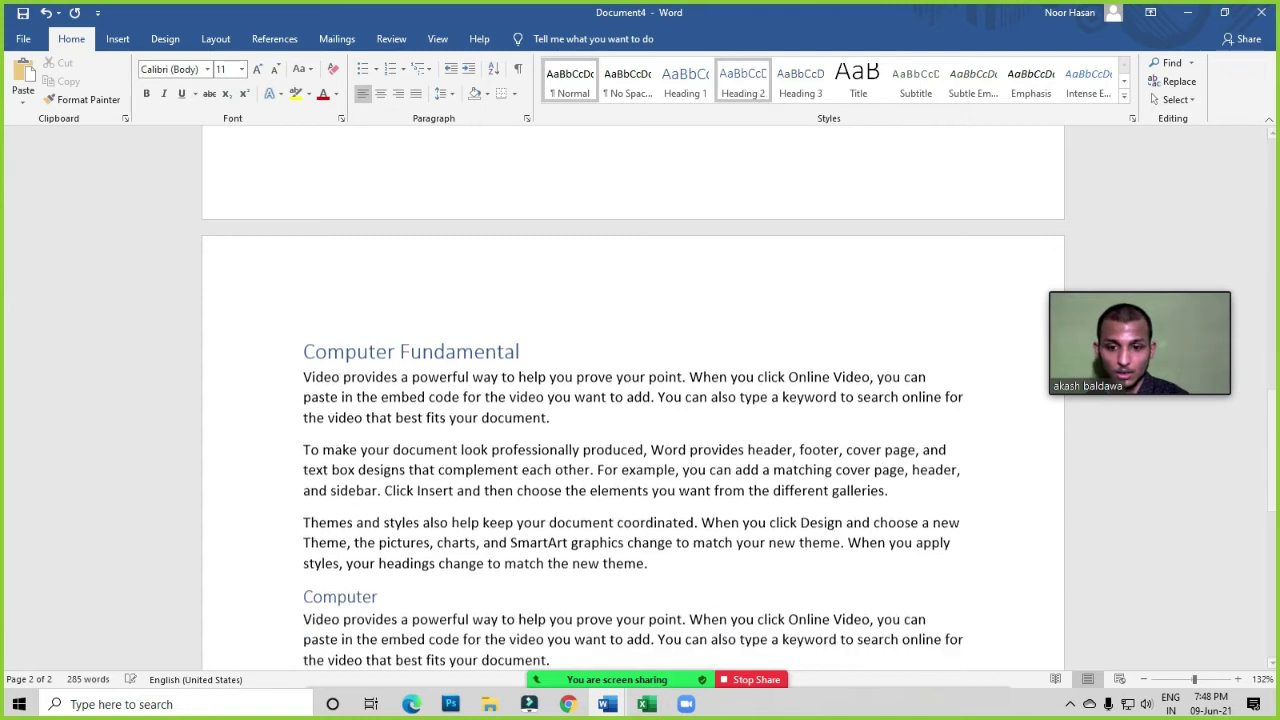
Return to the start of the document and show the Navigation Pane with its list of headings
scroll(436, 337, "up", 5)
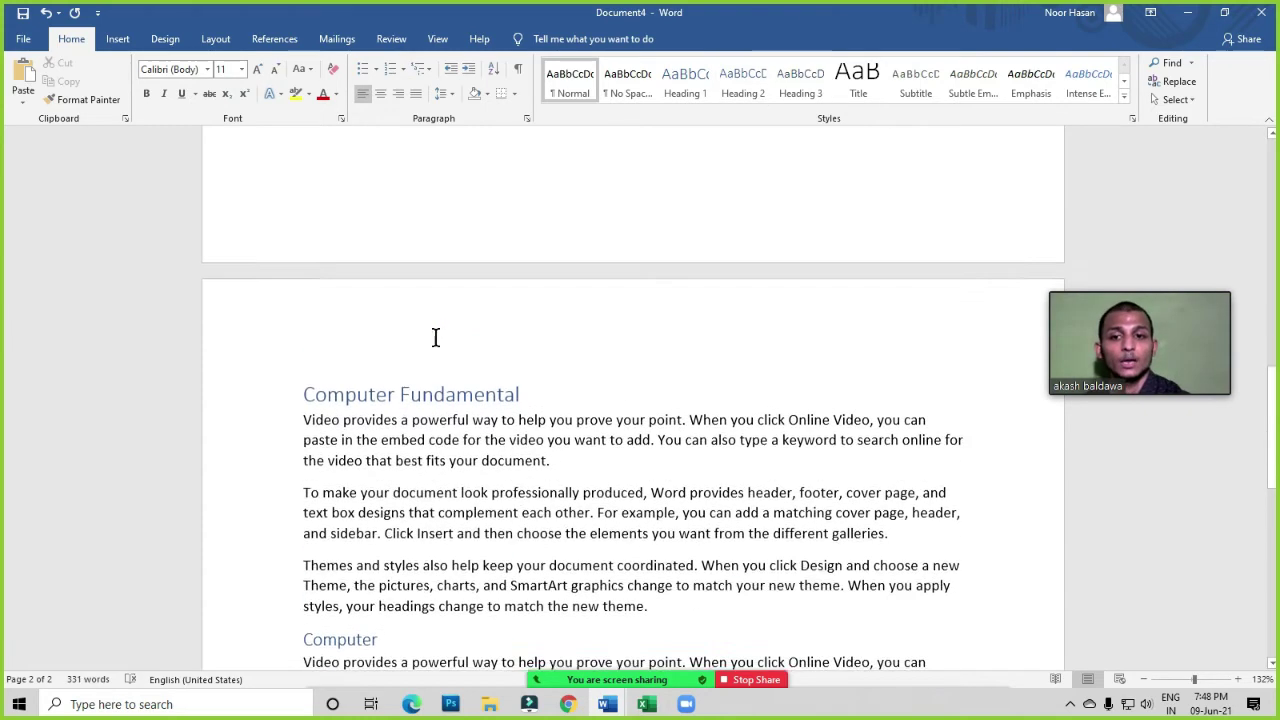
scroll(436, 333, "up", 3)
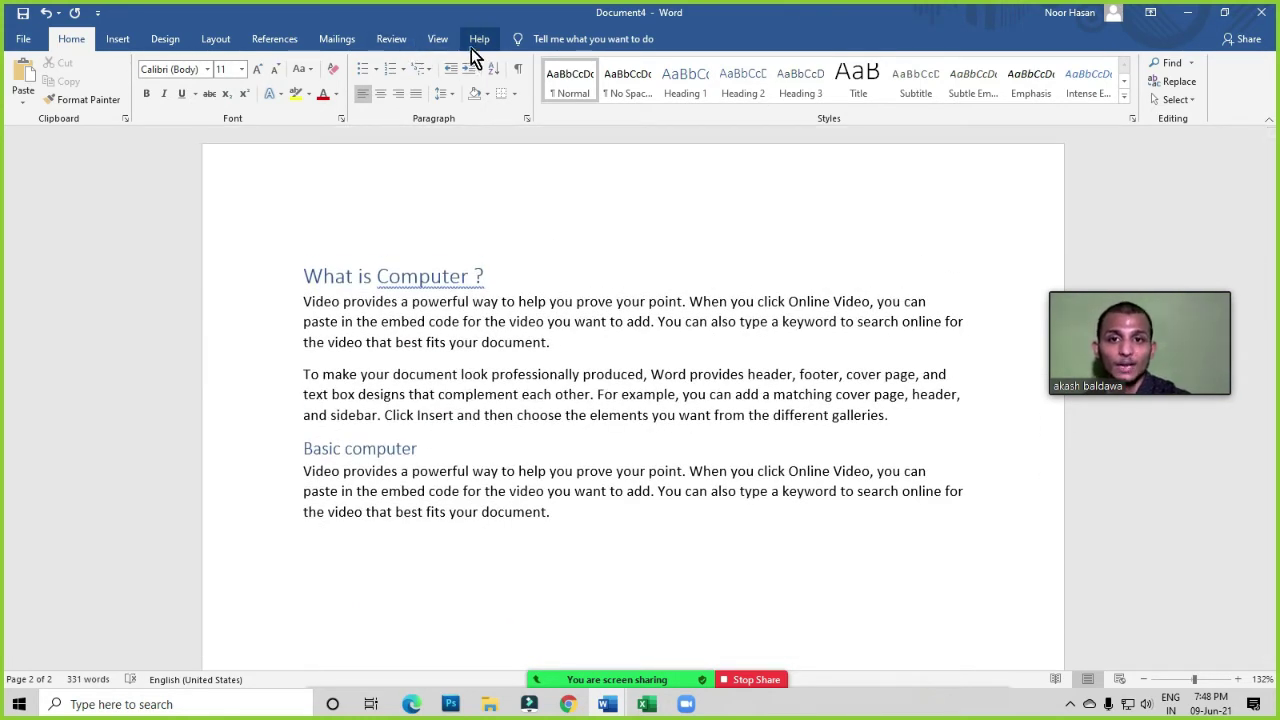
left_click(442, 40)
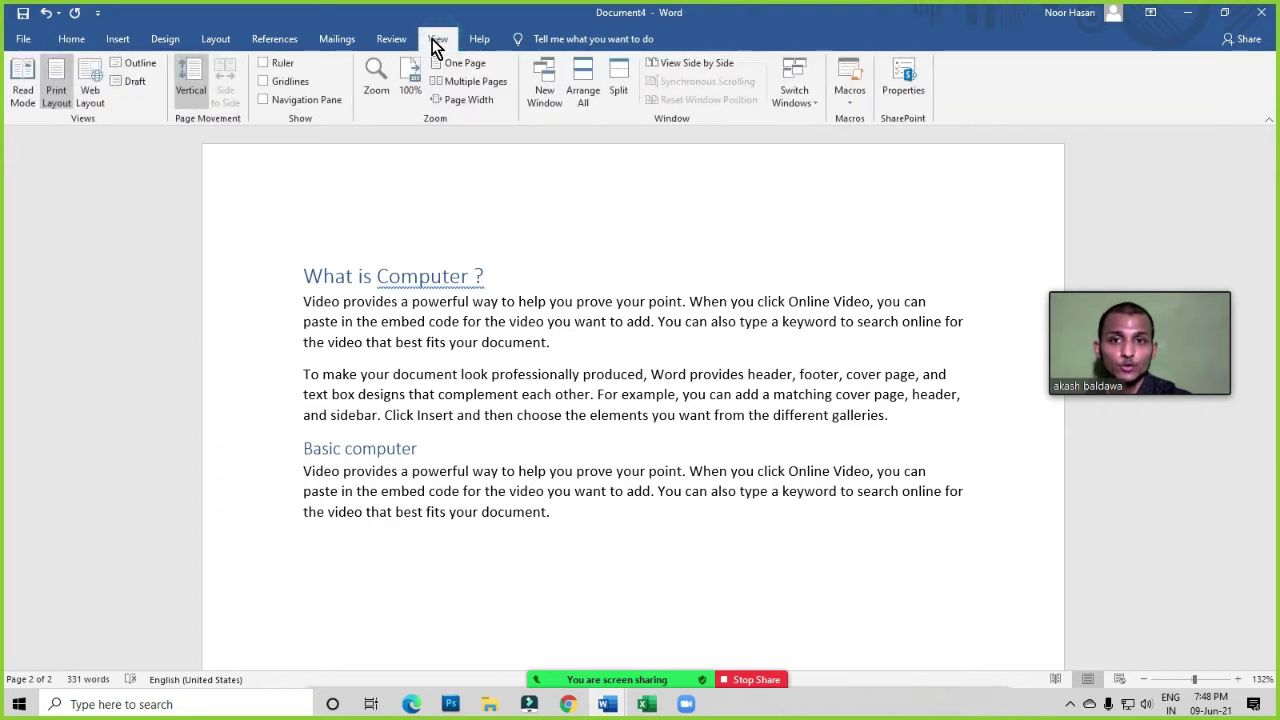
left_click(303, 104)
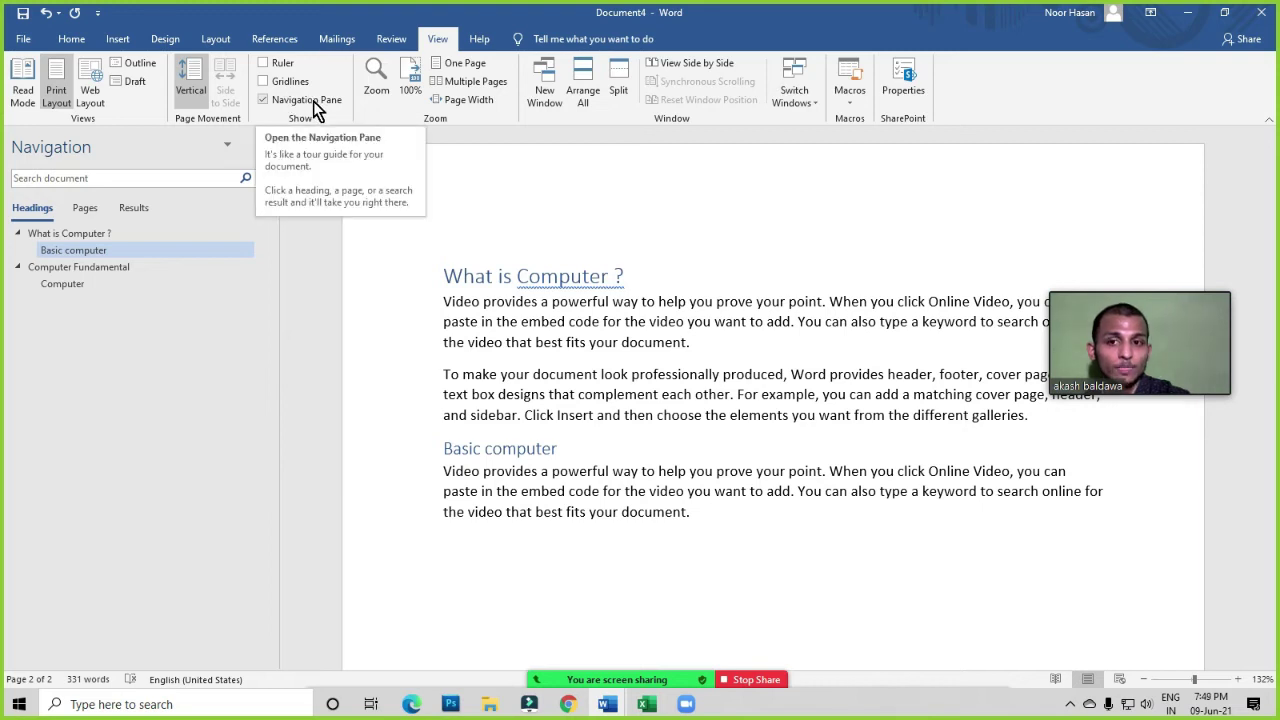
left_click(72, 42)
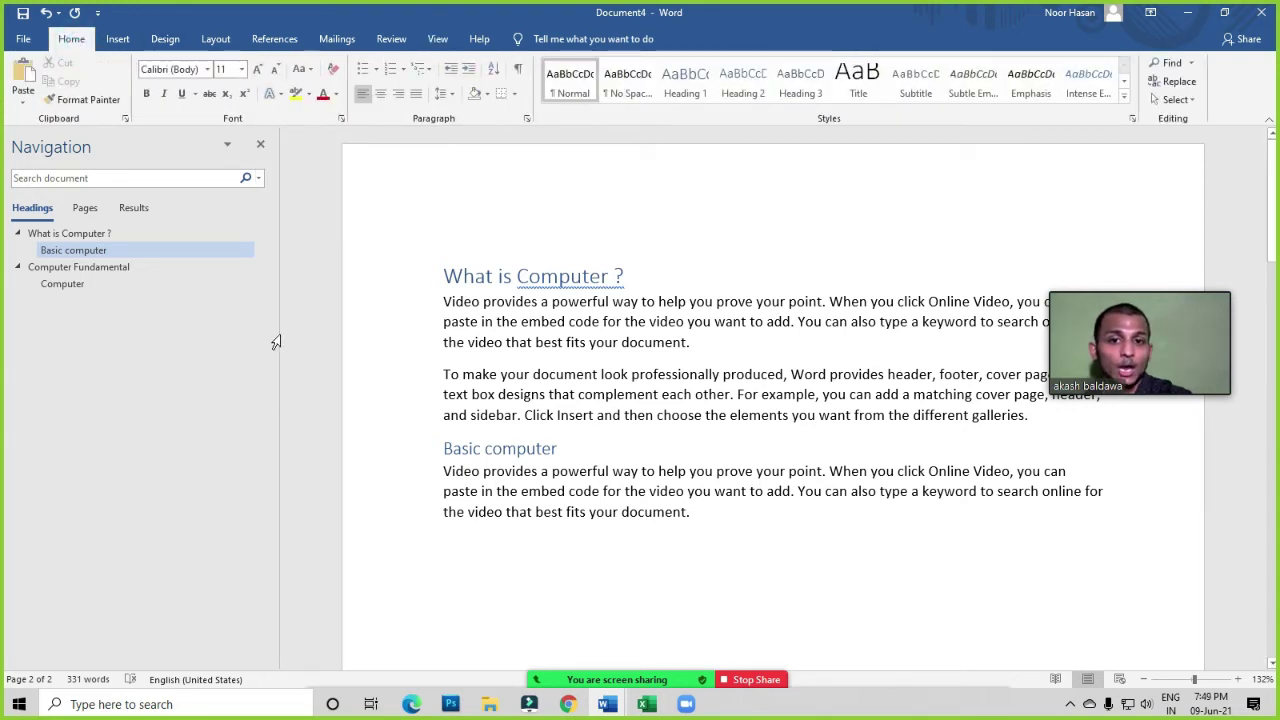
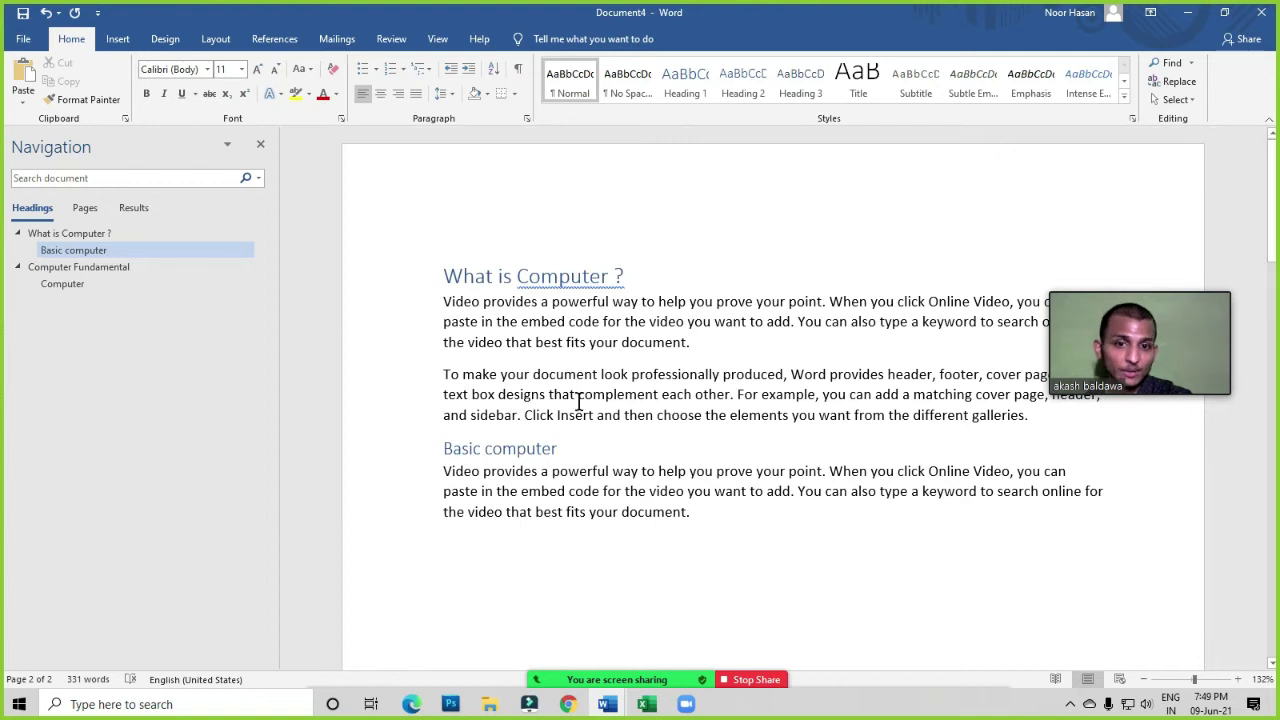
Jump through the document by its headings "Computer", "What is Computer ?", "Computer Fundamental" and "Basic computer", and look over both pages
left_click(57, 288)
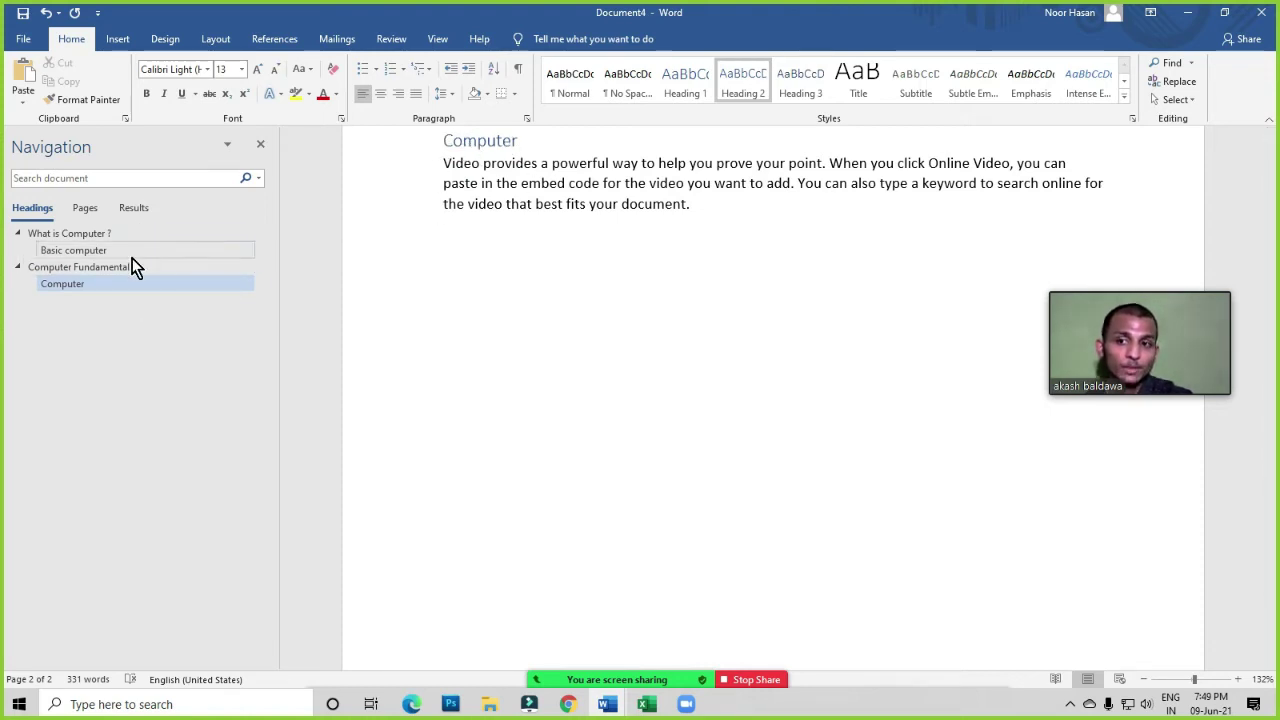
left_click(67, 233)
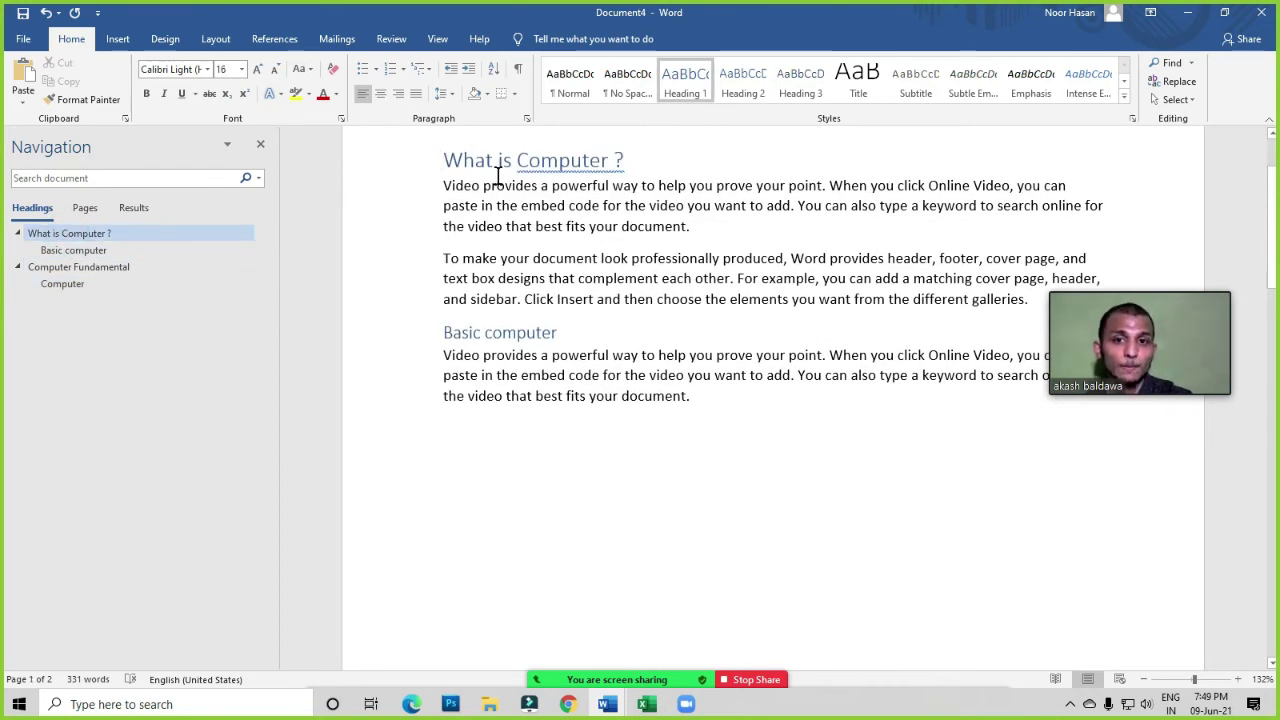
left_click(86, 268)
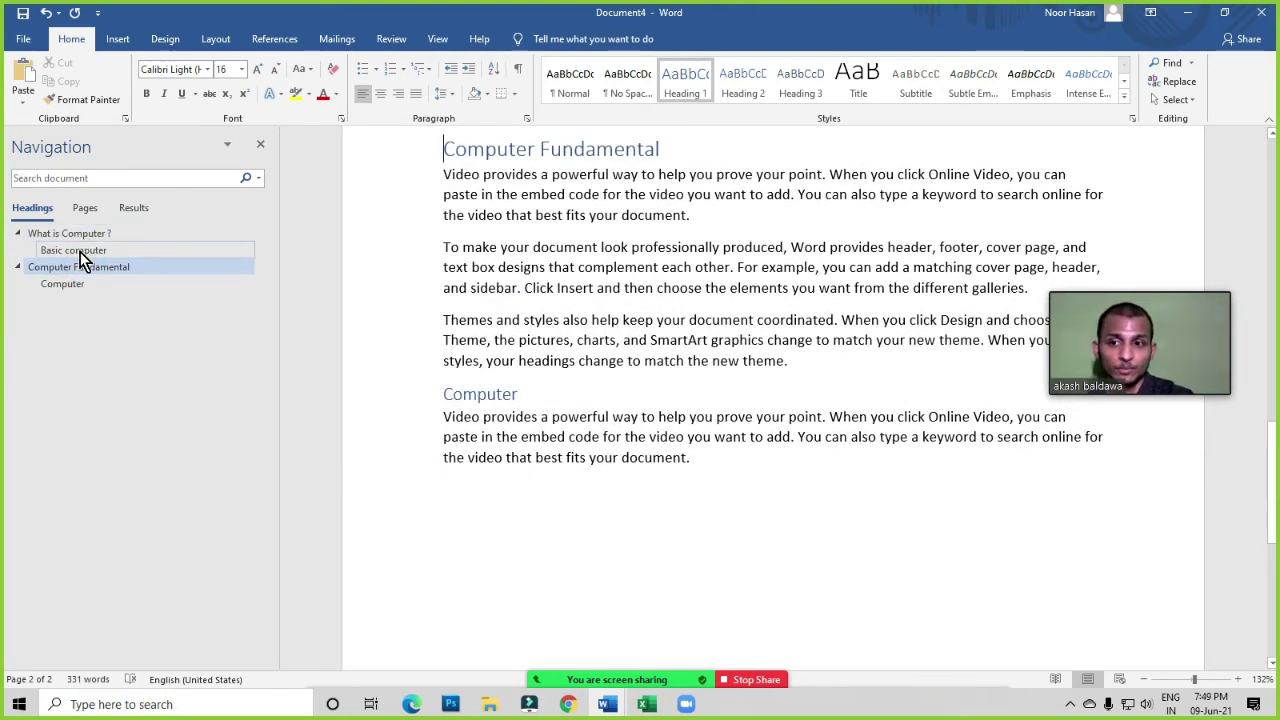
left_click(80, 252)
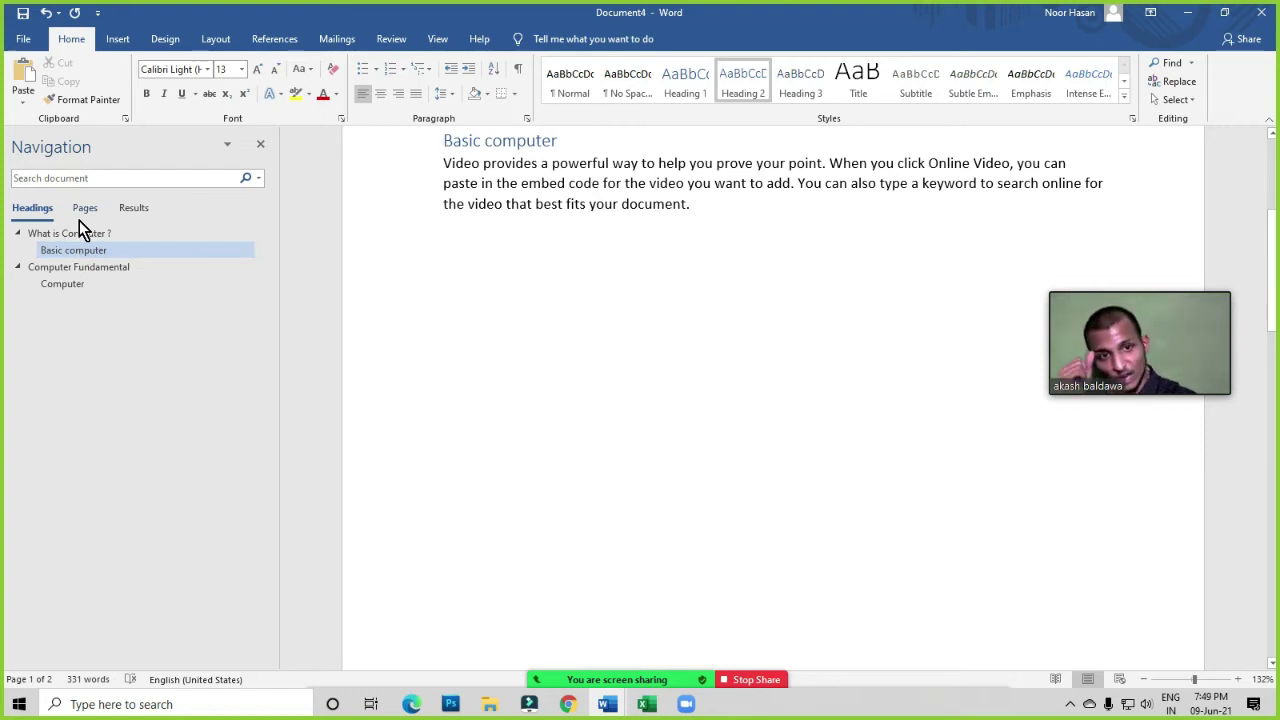
scroll(589, 409, "up", 5)
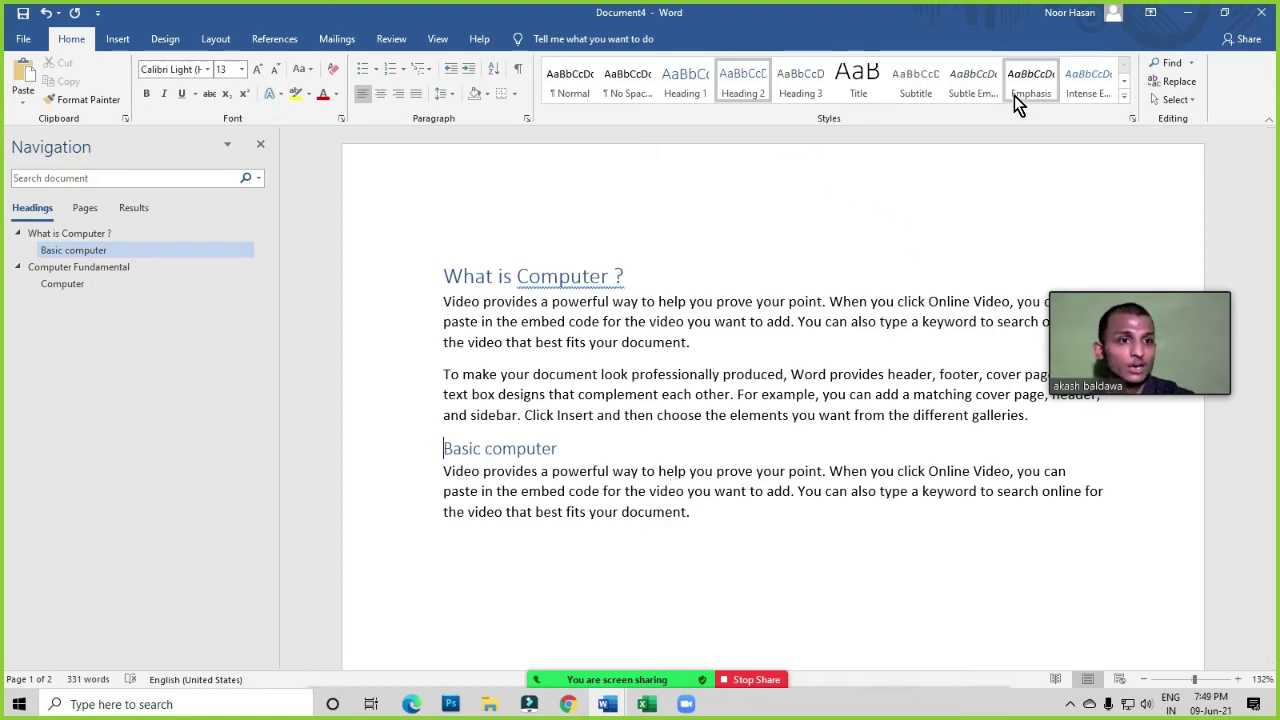
scroll(580, 471, "down", 15)
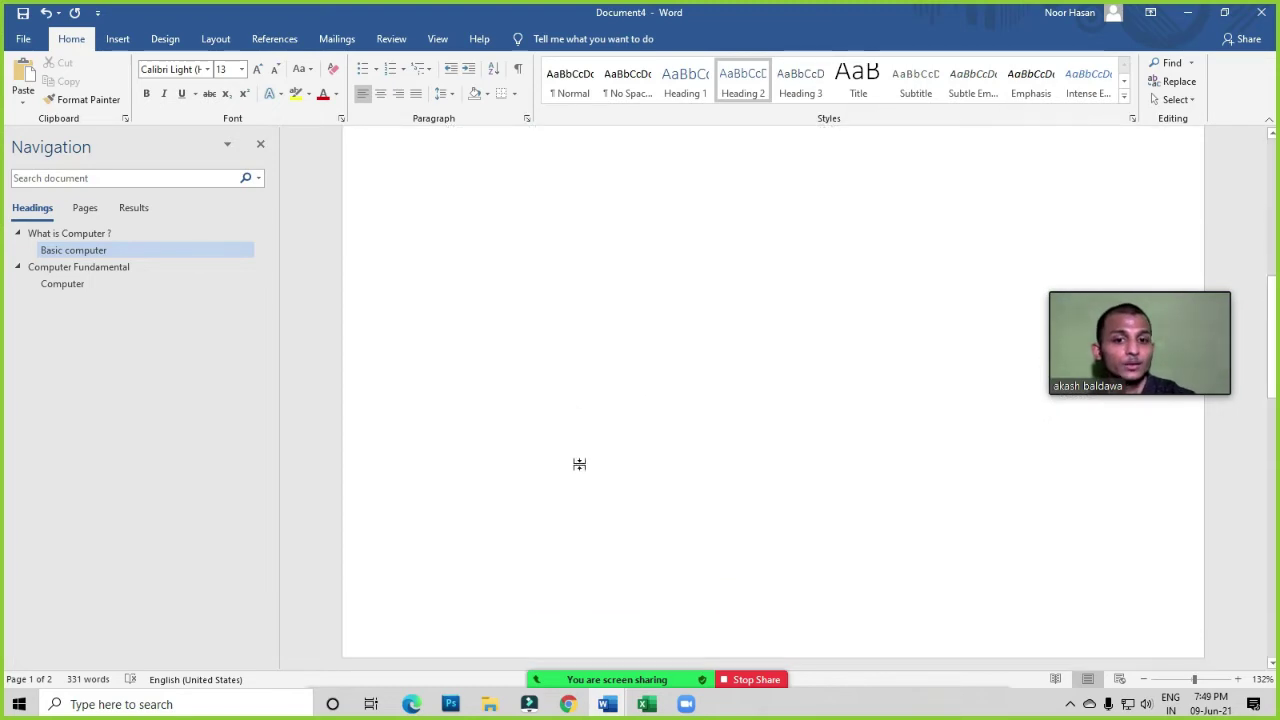
scroll(640, 625, "up", 7)
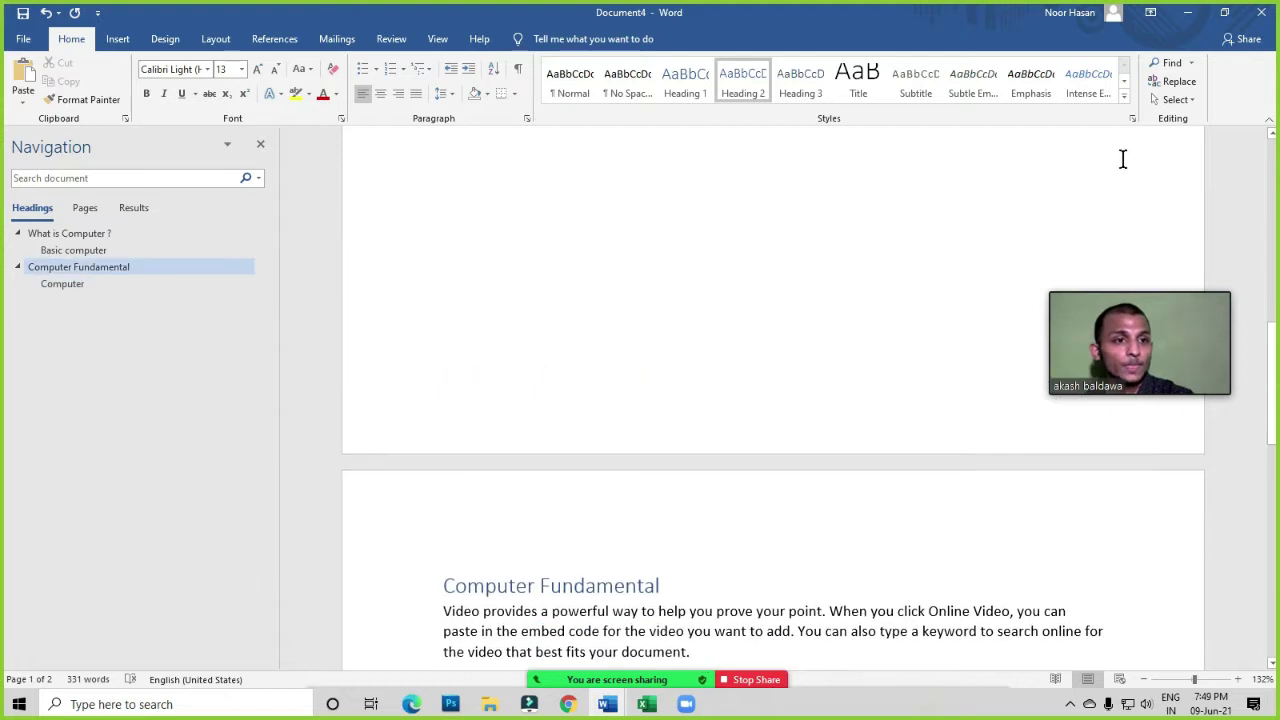
Clear the formatting of the "Computer Fundamental" heading on the second page
left_click(1125, 97)
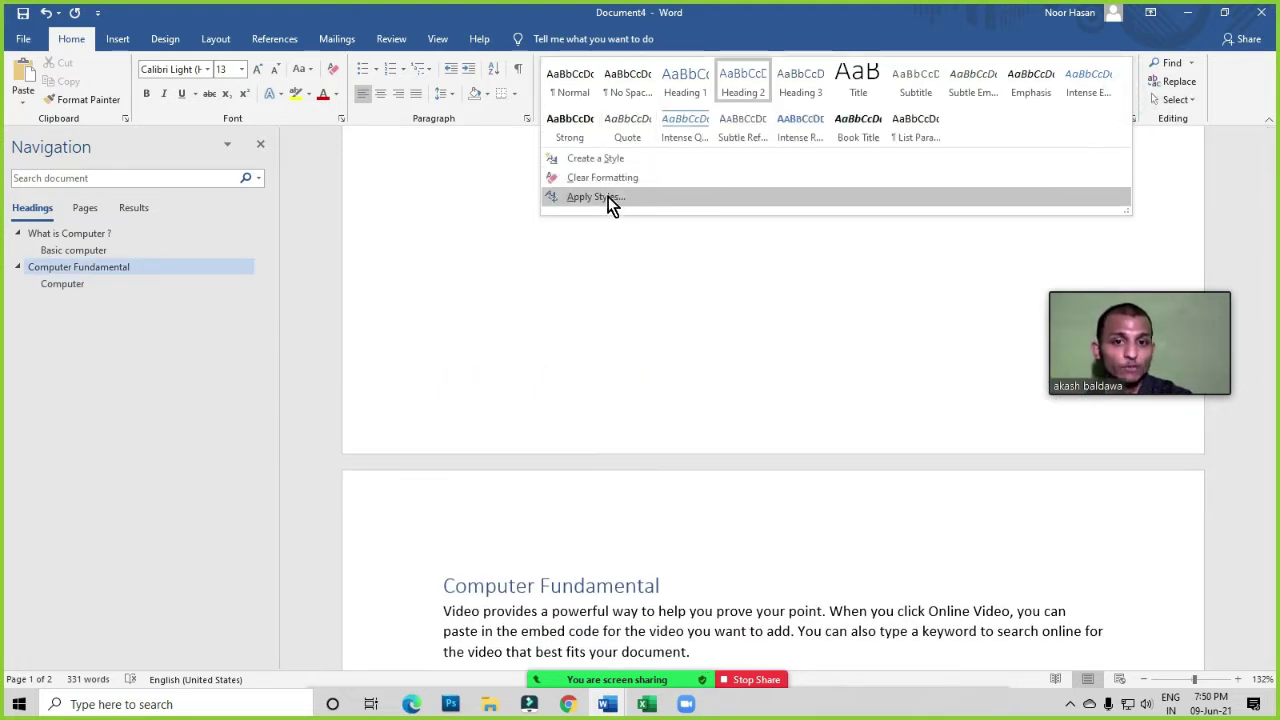
left_click(514, 553)
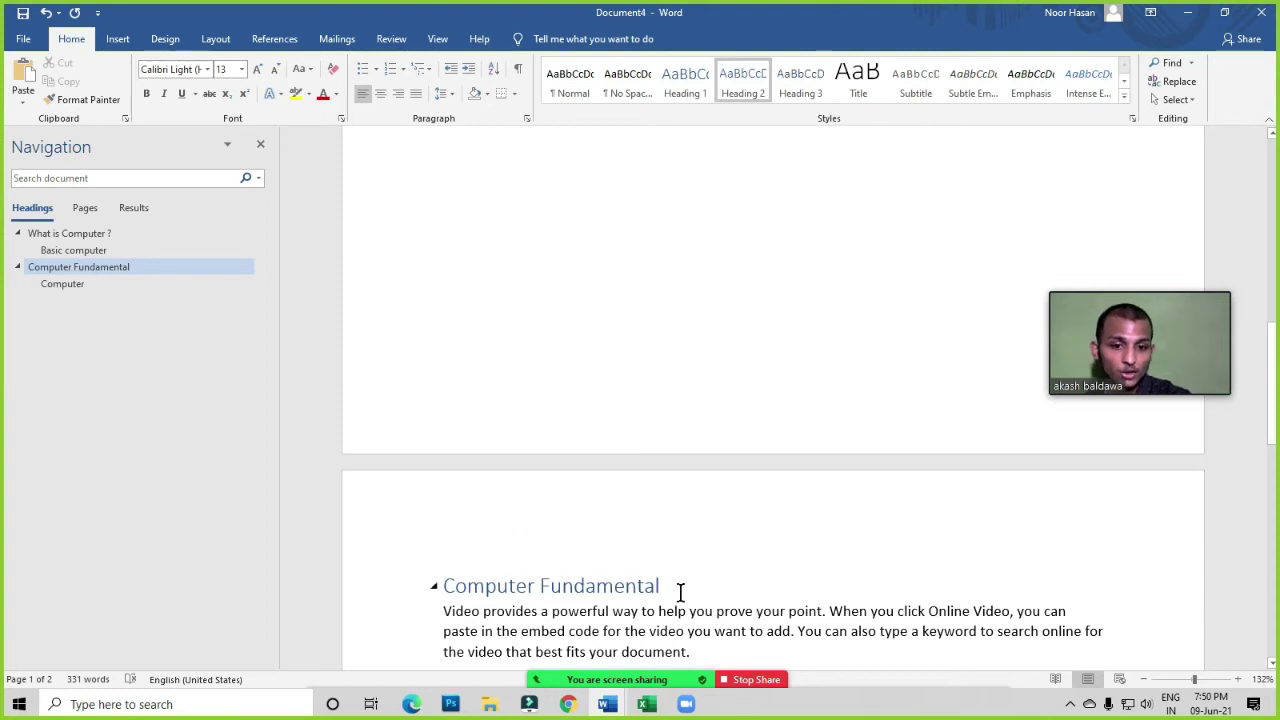
left_click_drag(680, 591, 452, 594)
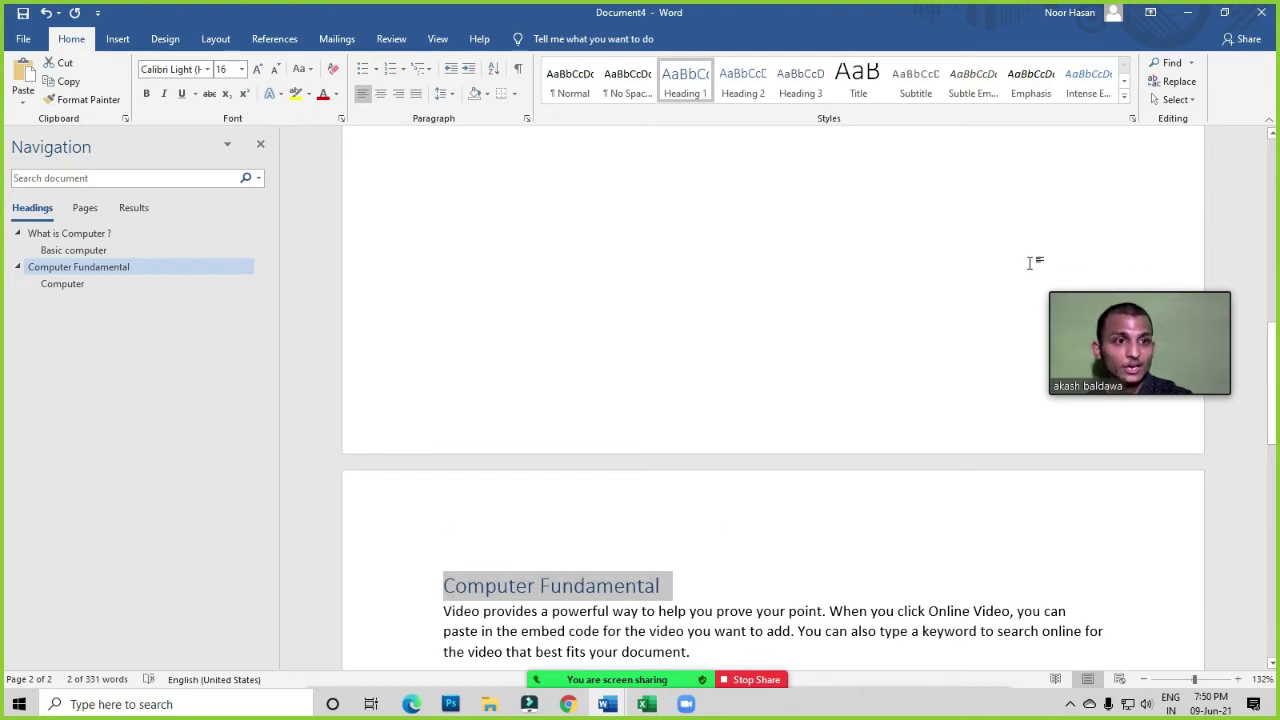
left_click(1124, 96)
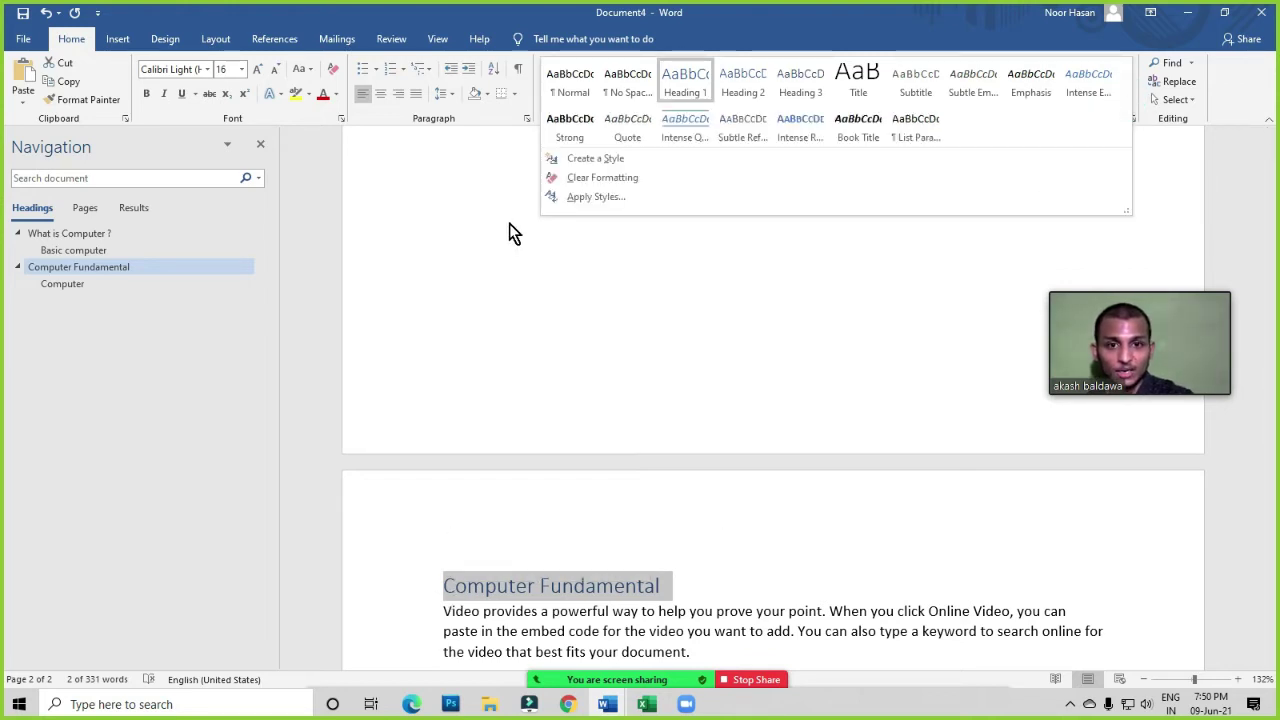
left_click(601, 184)
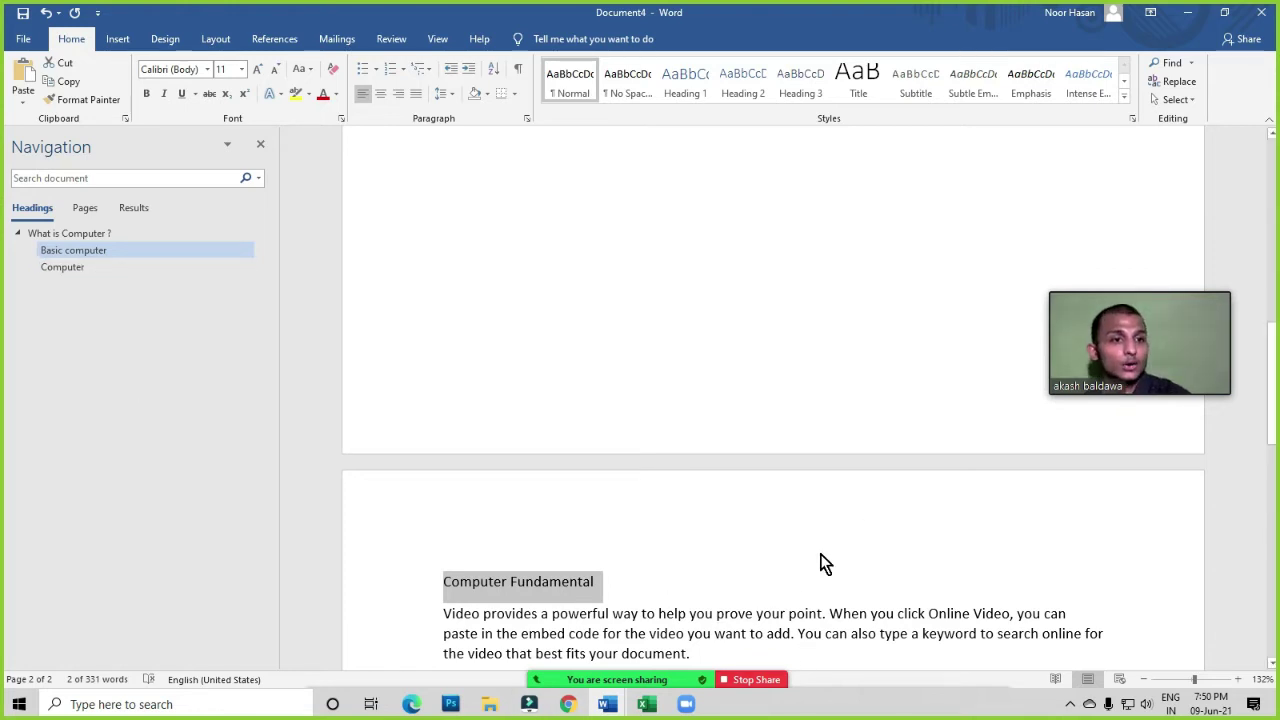
left_click(1124, 95)
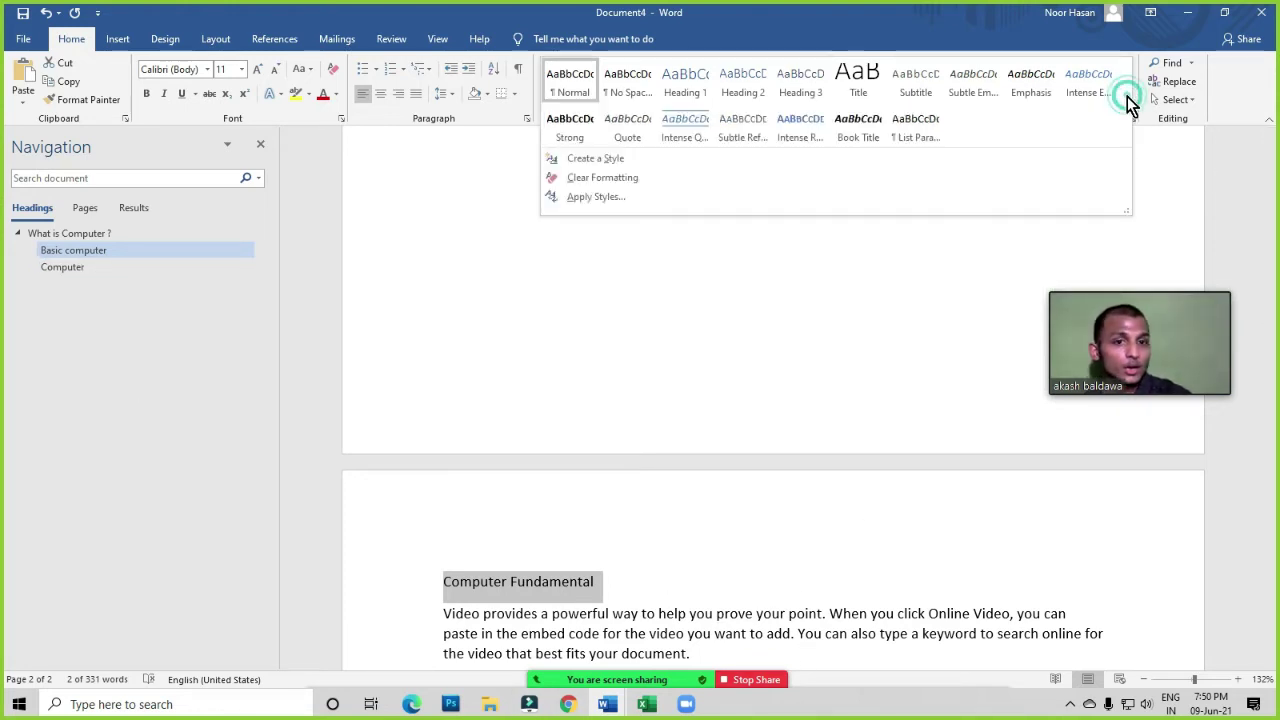
left_click(1148, 207)
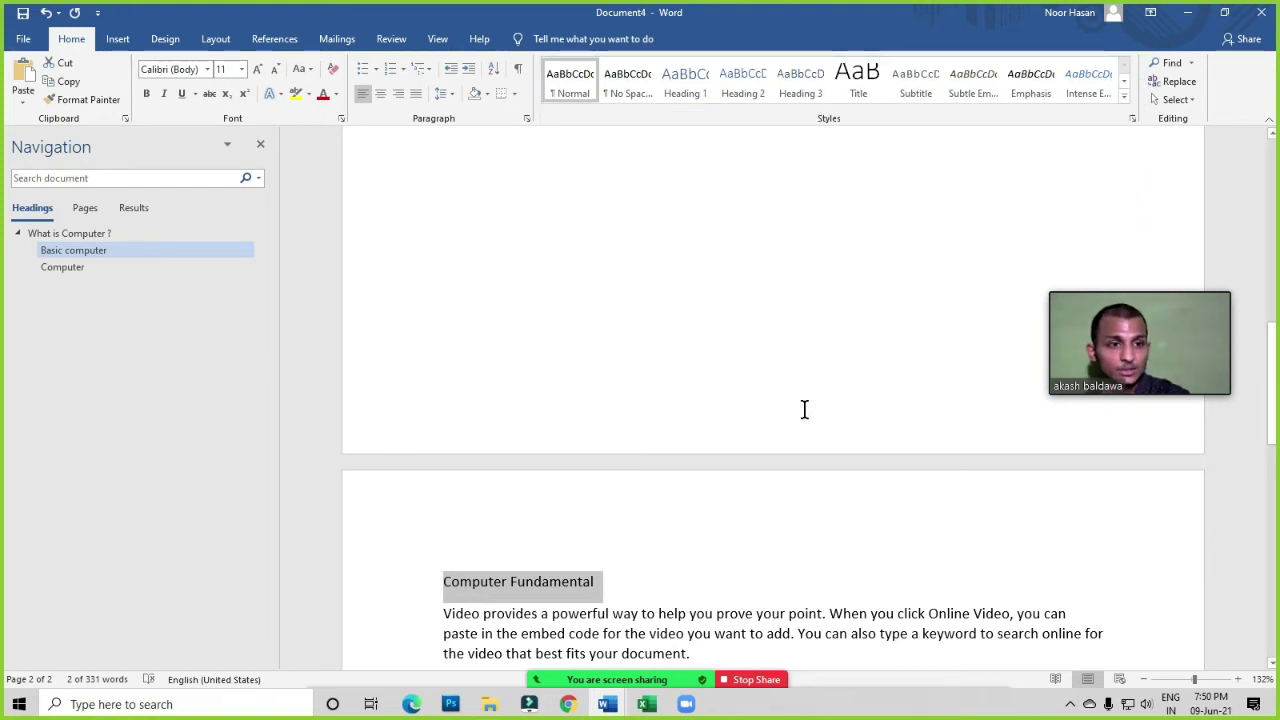
scroll(803, 410, "up", 5)
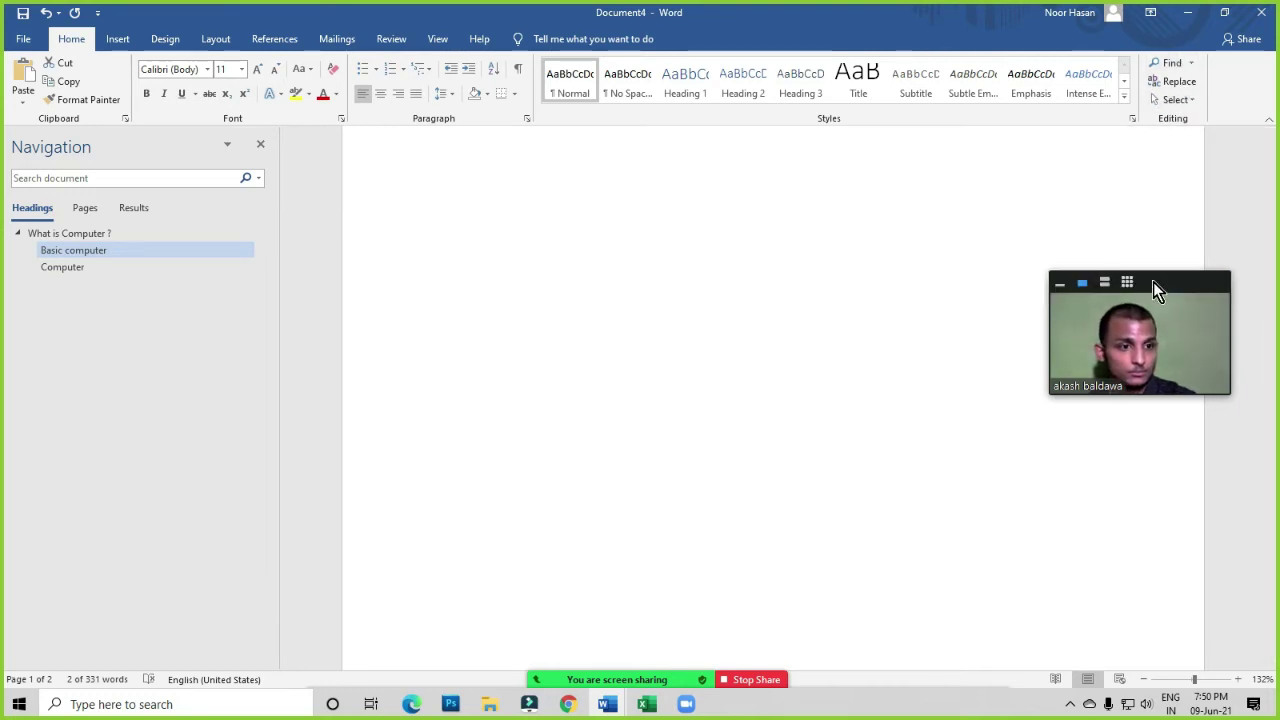
mouse_move(1153, 282)
left_mouse_down()
mouse_move(1131, 270)
mouse_move(1123, 242)
mouse_move(1139, 264)
mouse_move(1132, 279)
left_mouse_up()
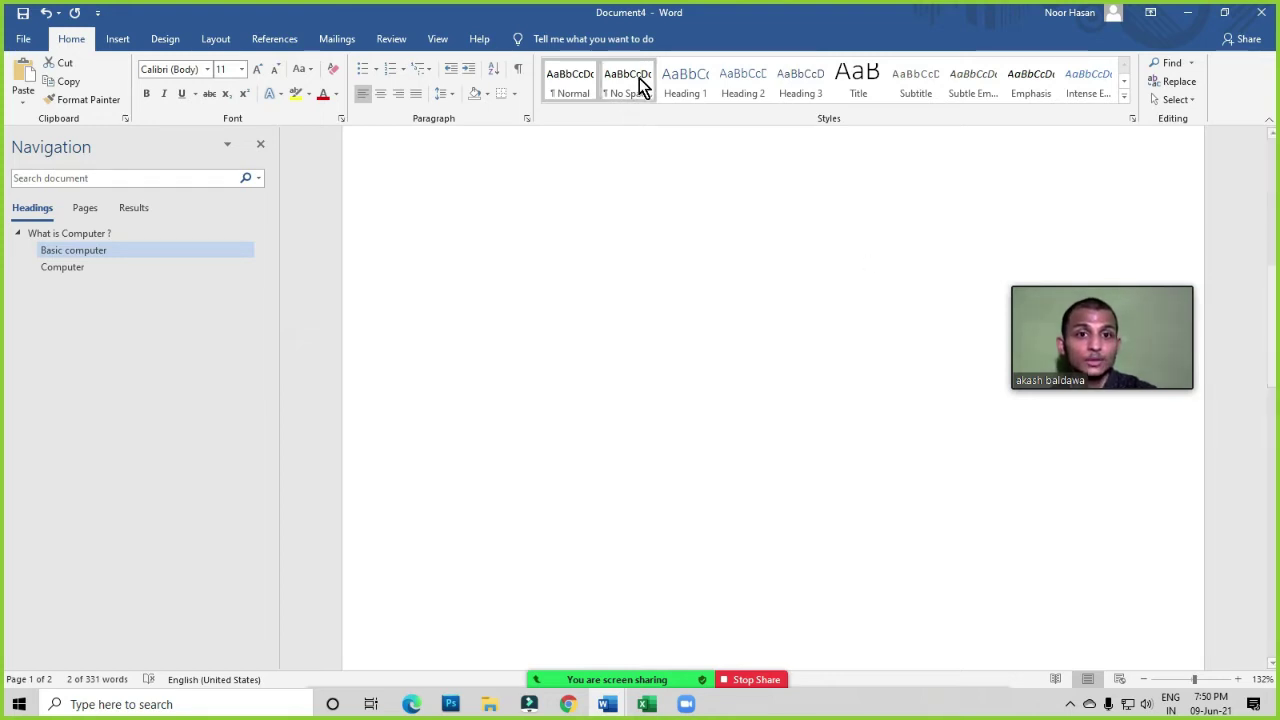
mouse_move(1157, 303)
left_click_drag(1150, 275, 1147, 258)
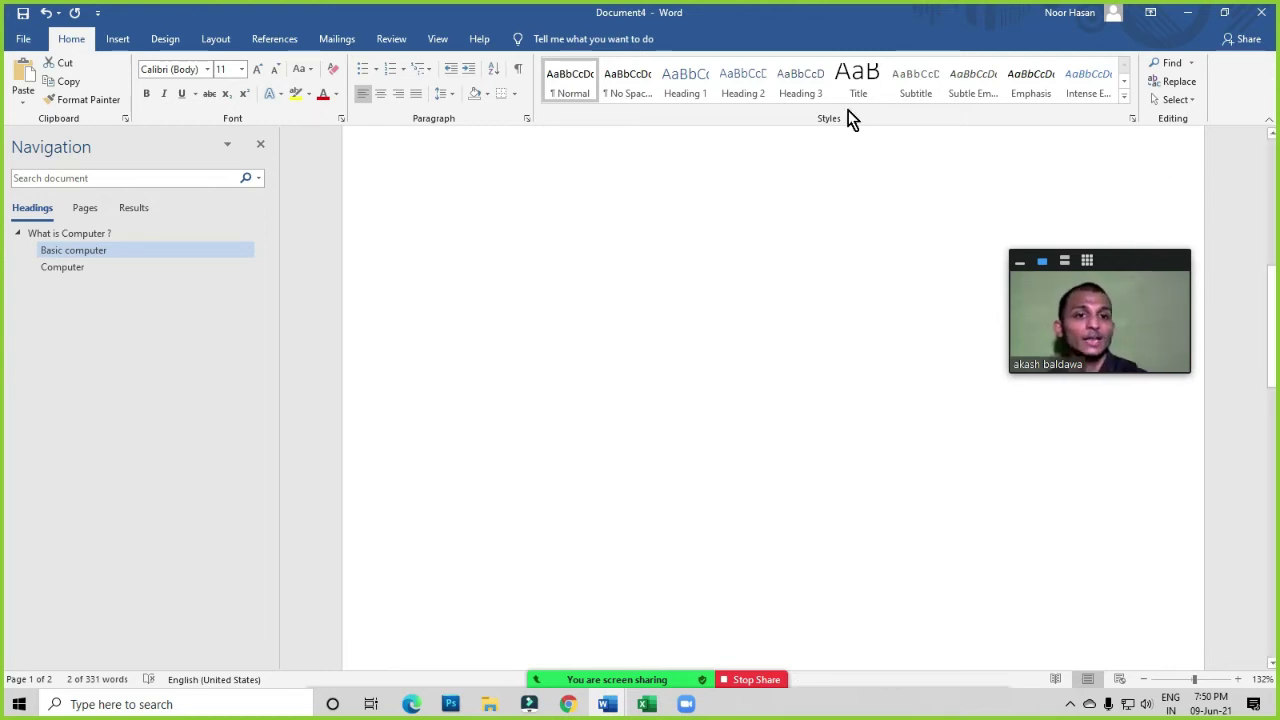
Review the headings and body text on both pages, highlighting the "What is Computer ?" heading and the two paragraphs beneath it
scroll(491, 300, "up", 5)
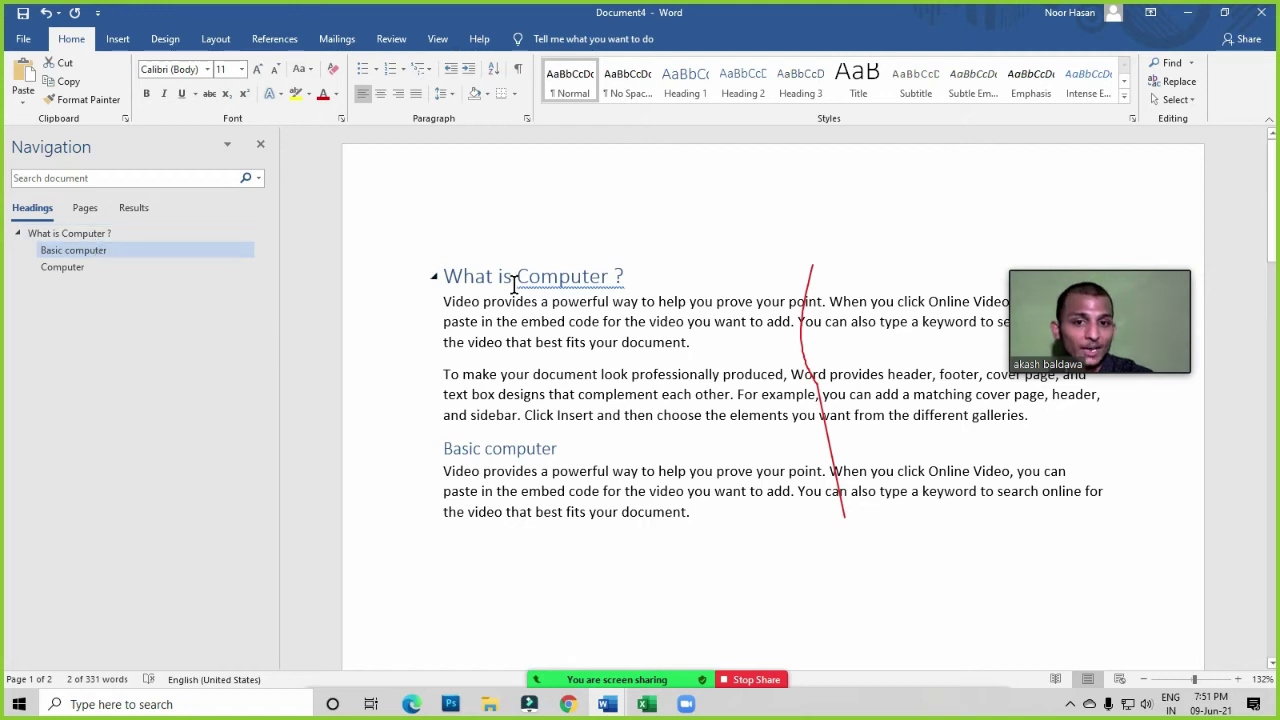
left_click_drag(638, 276, 423, 260)
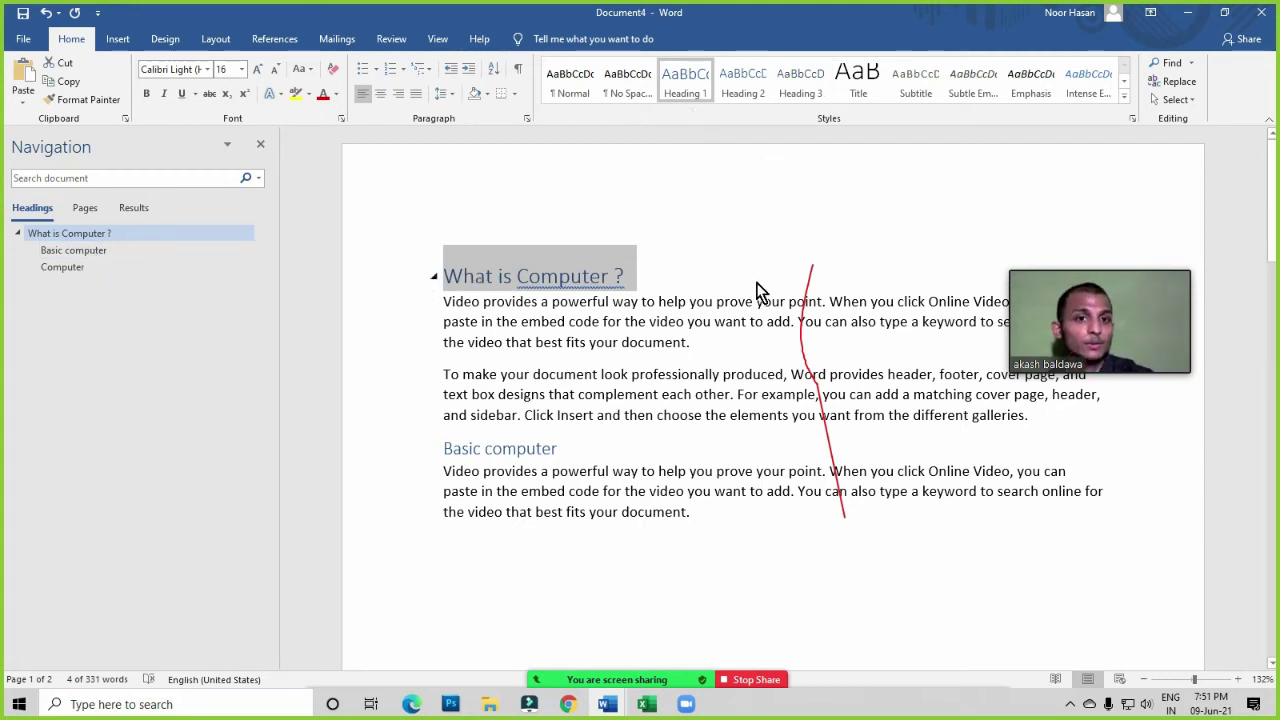
left_click(885, 588)
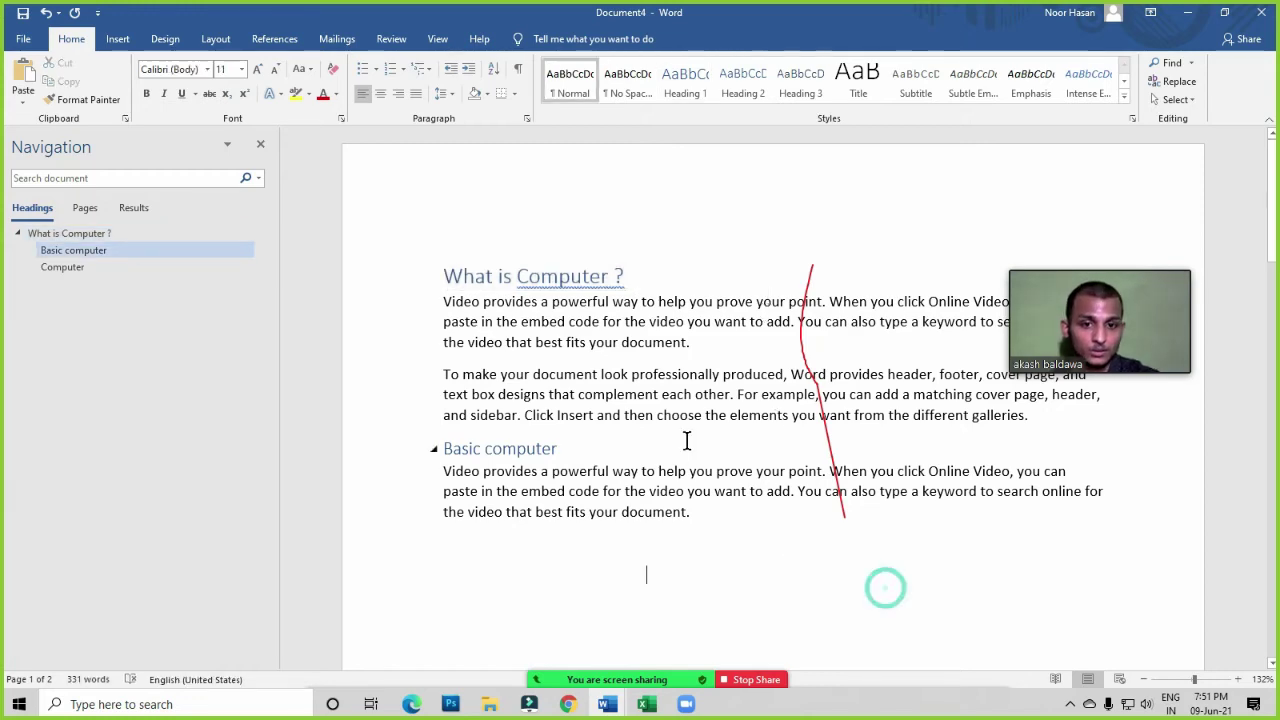
scroll(691, 436, "down", 10)
scroll(692, 435, "up", 15)
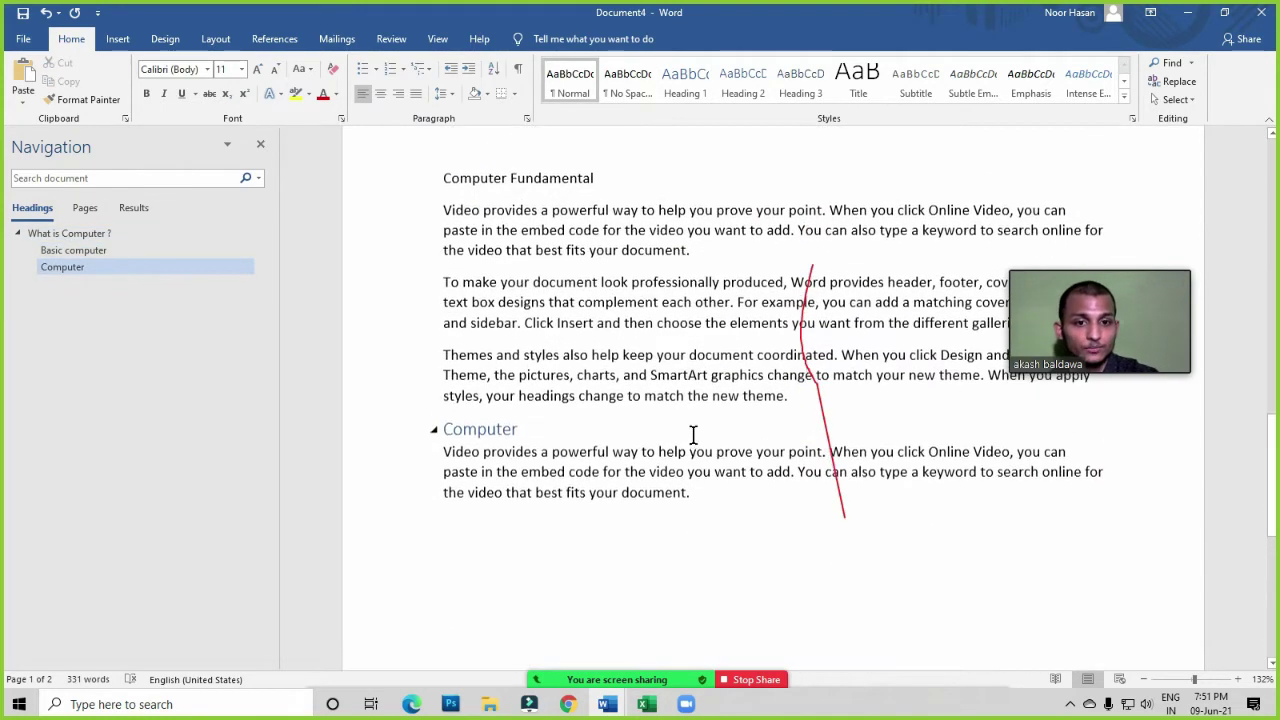
scroll(692, 436, "up", 1)
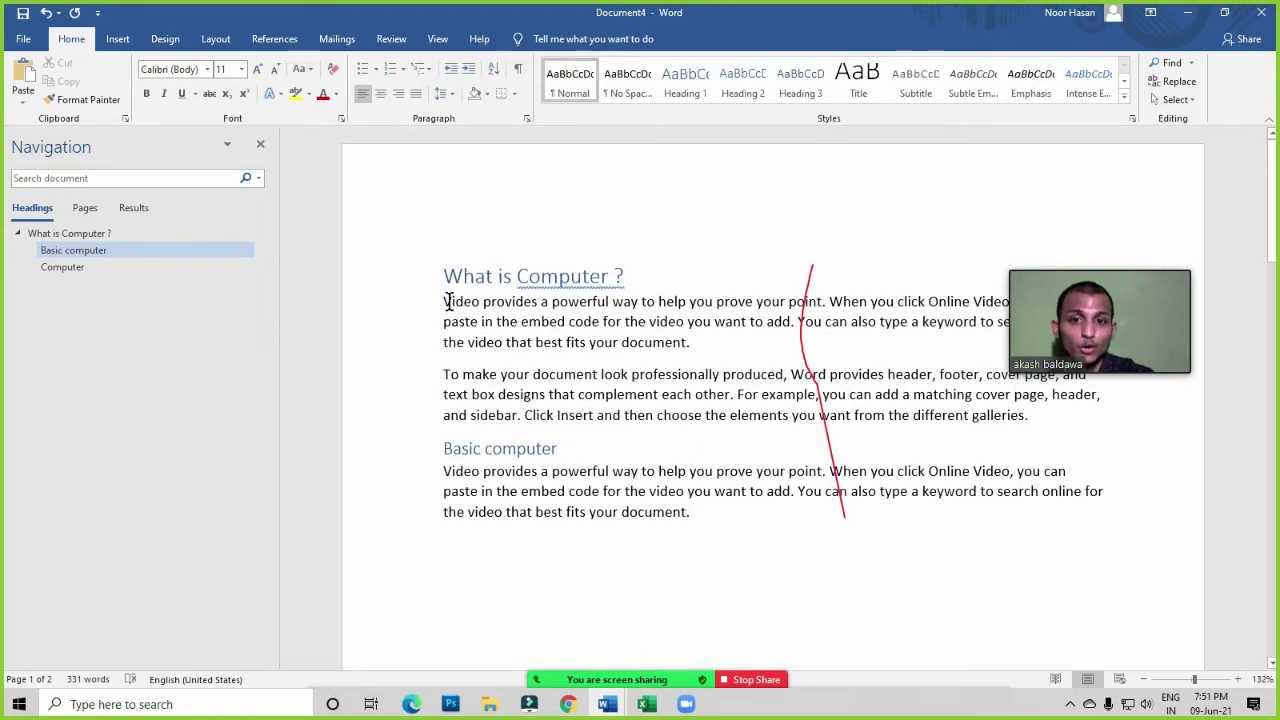
left_click_drag(447, 301, 1024, 437)
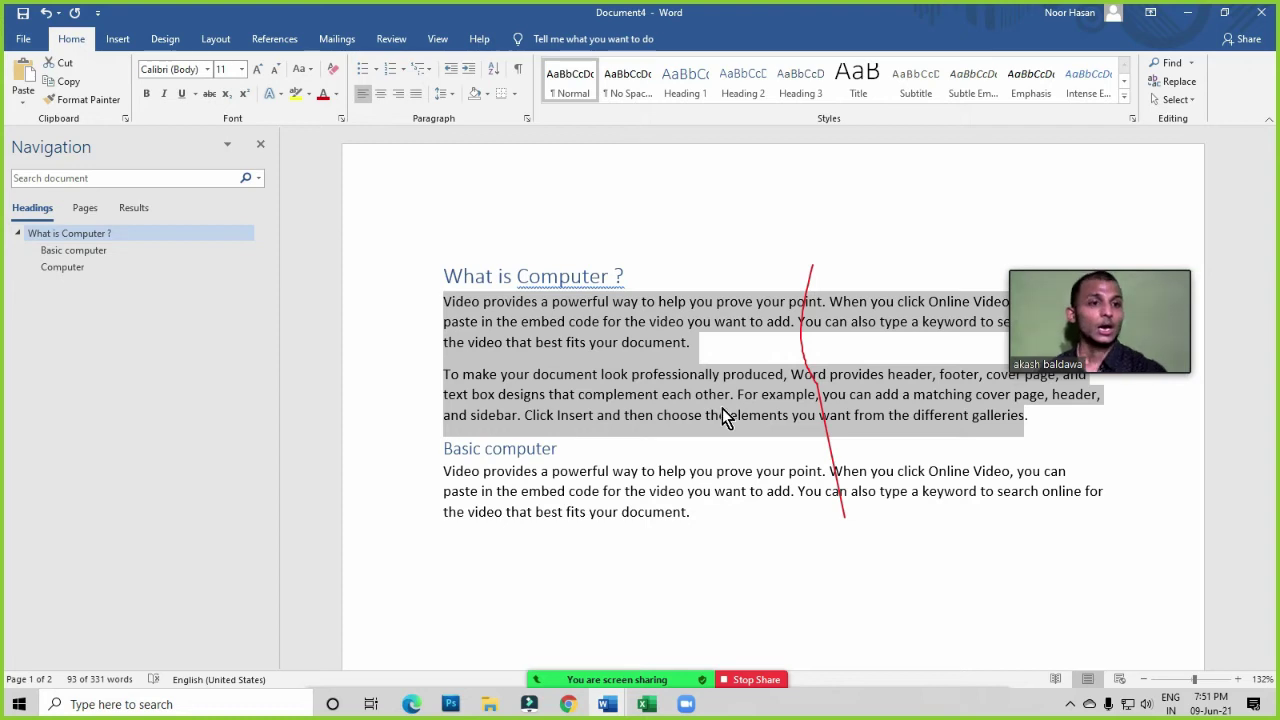
left_click(829, 303)
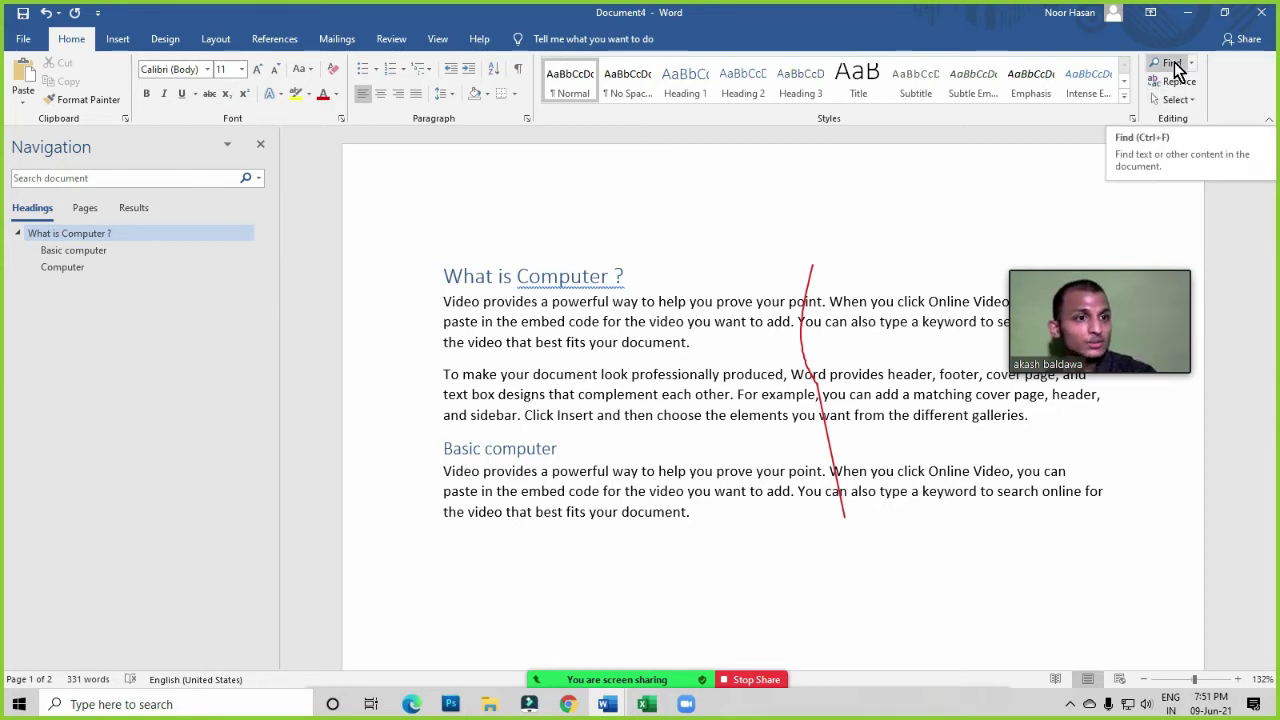
Start the Find command to reach the document search box in the Navigation Pane
left_click(1172, 63)
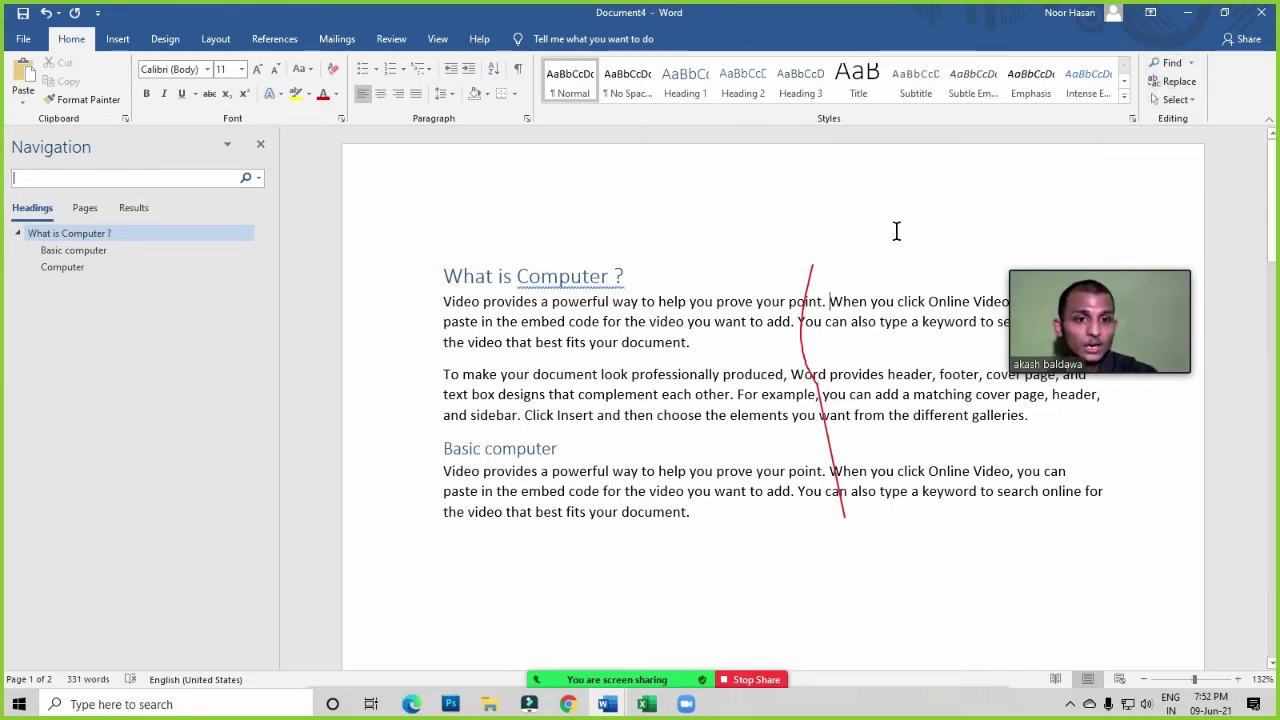
left_click(784, 291)
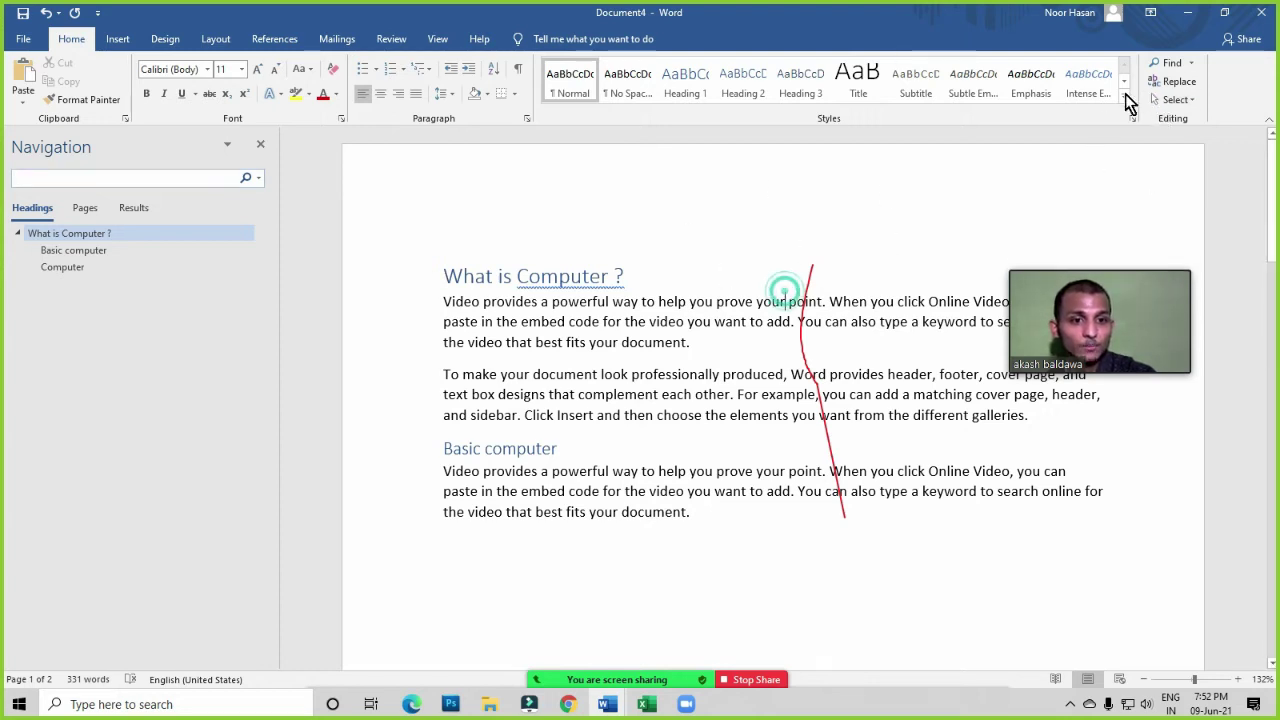
mouse_move(1143, 276)
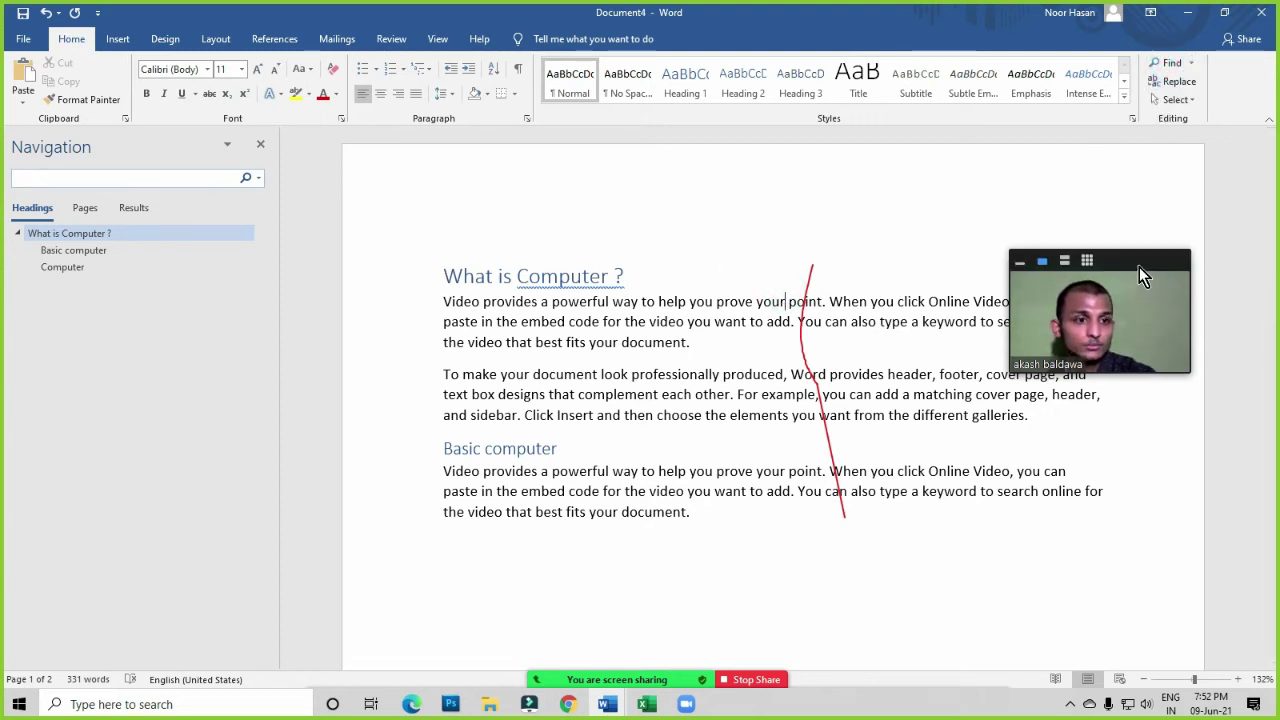
left_click_drag(1140, 262, 1270, 265)
left_click(1190, 63)
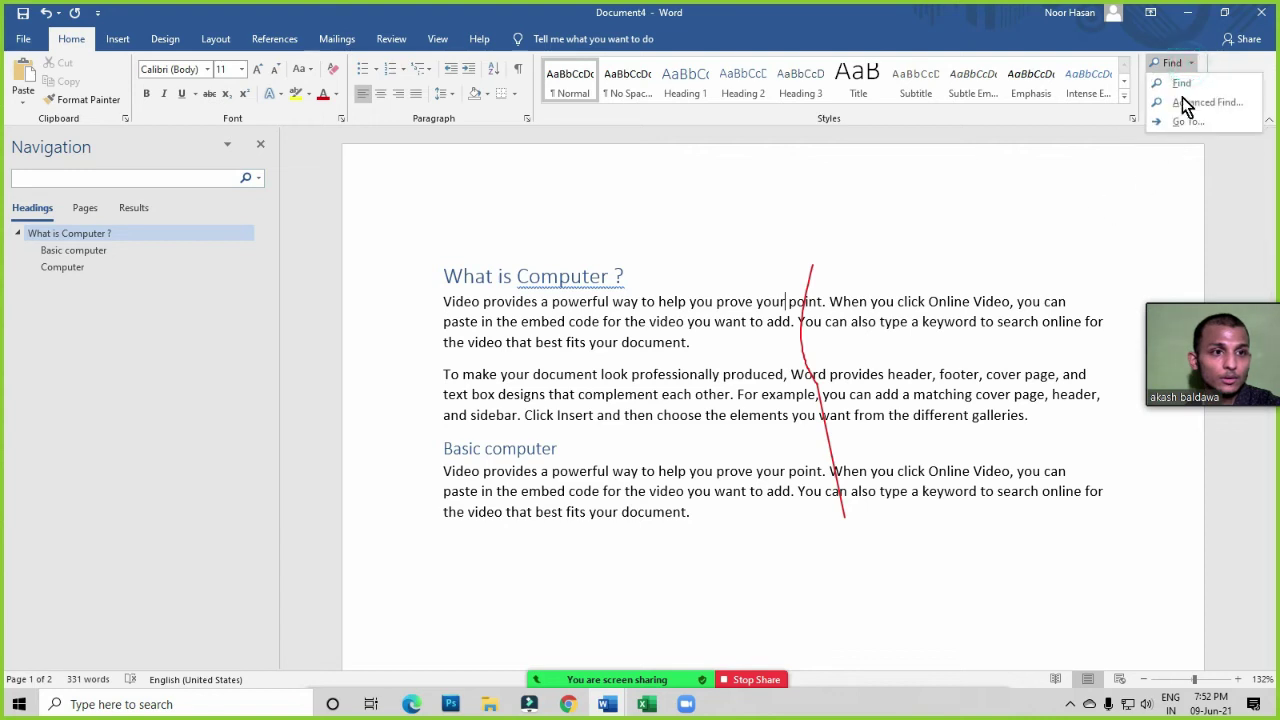
left_click(1182, 84)
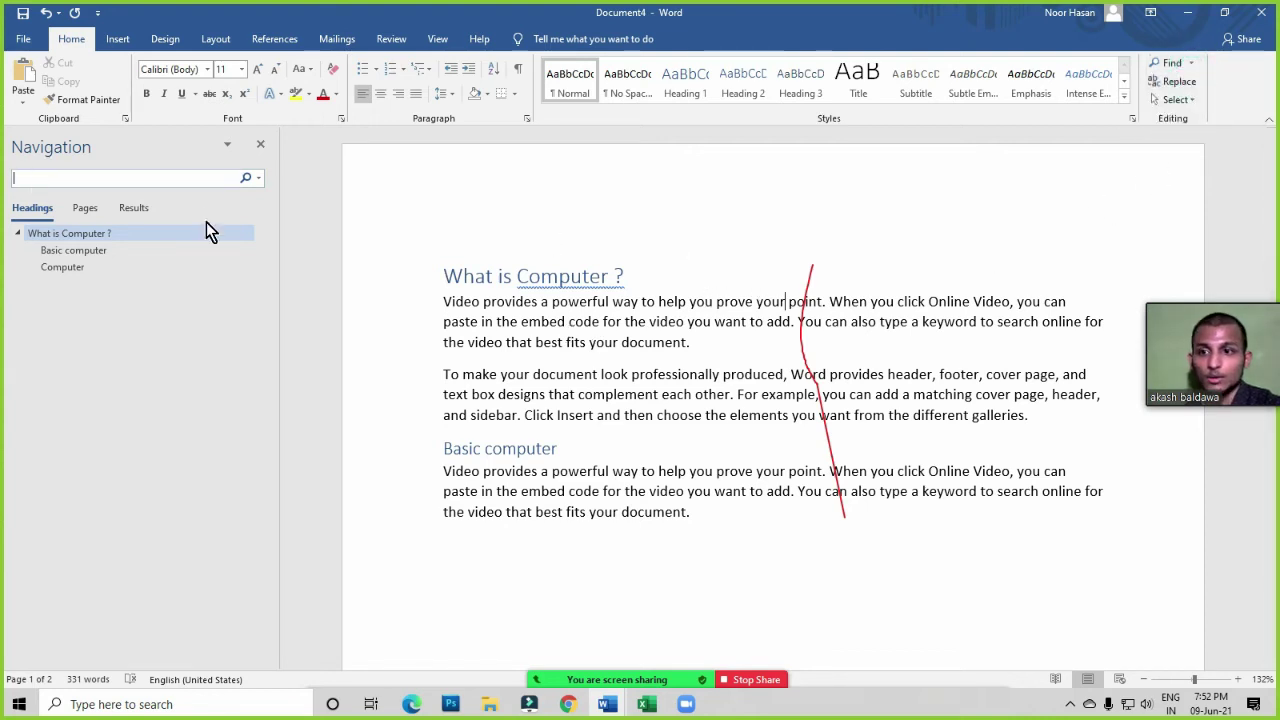
Close the Navigation Pane, bring it back with Find, and turn it off again
left_click(266, 146)
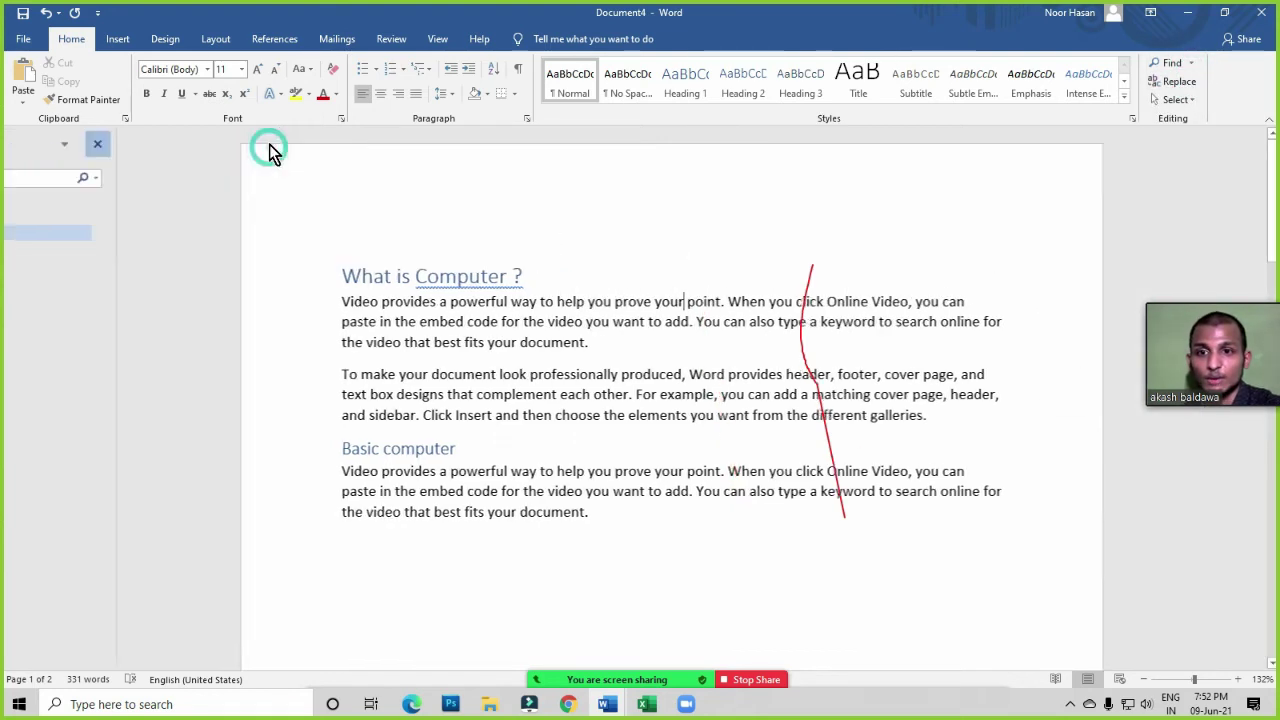
left_click(1166, 62)
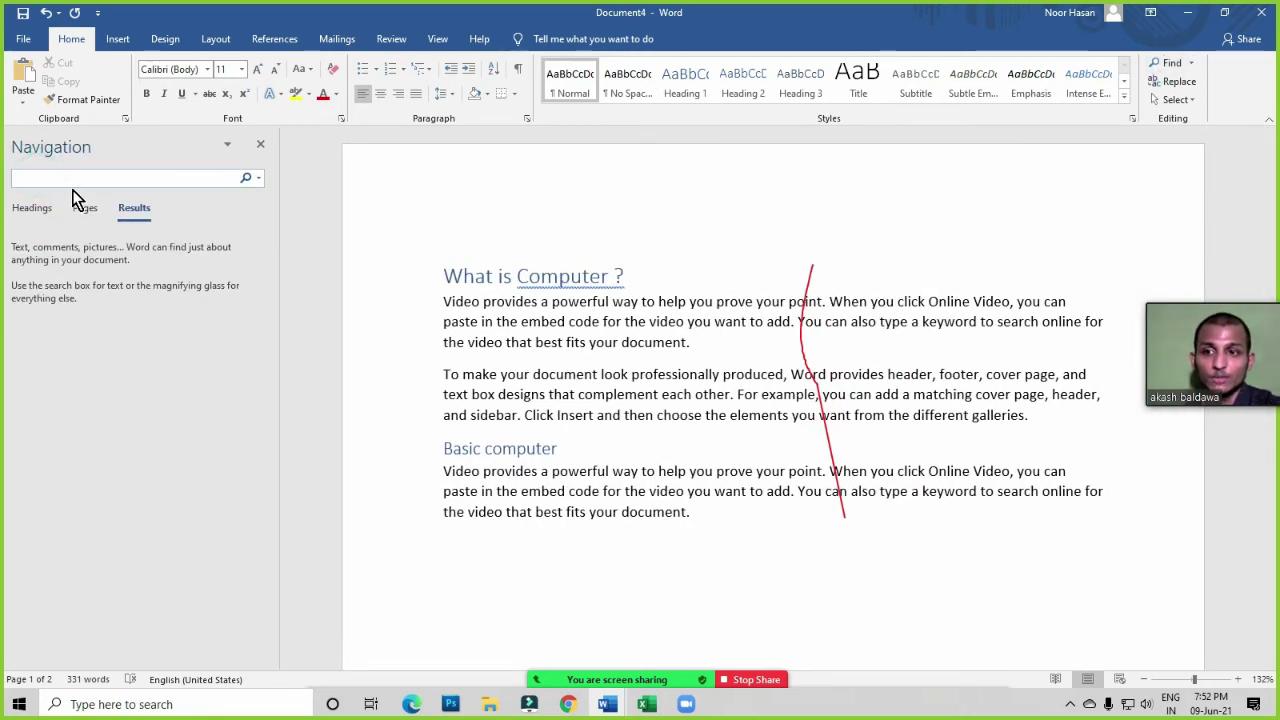
left_click(437, 38)
left_click(268, 101)
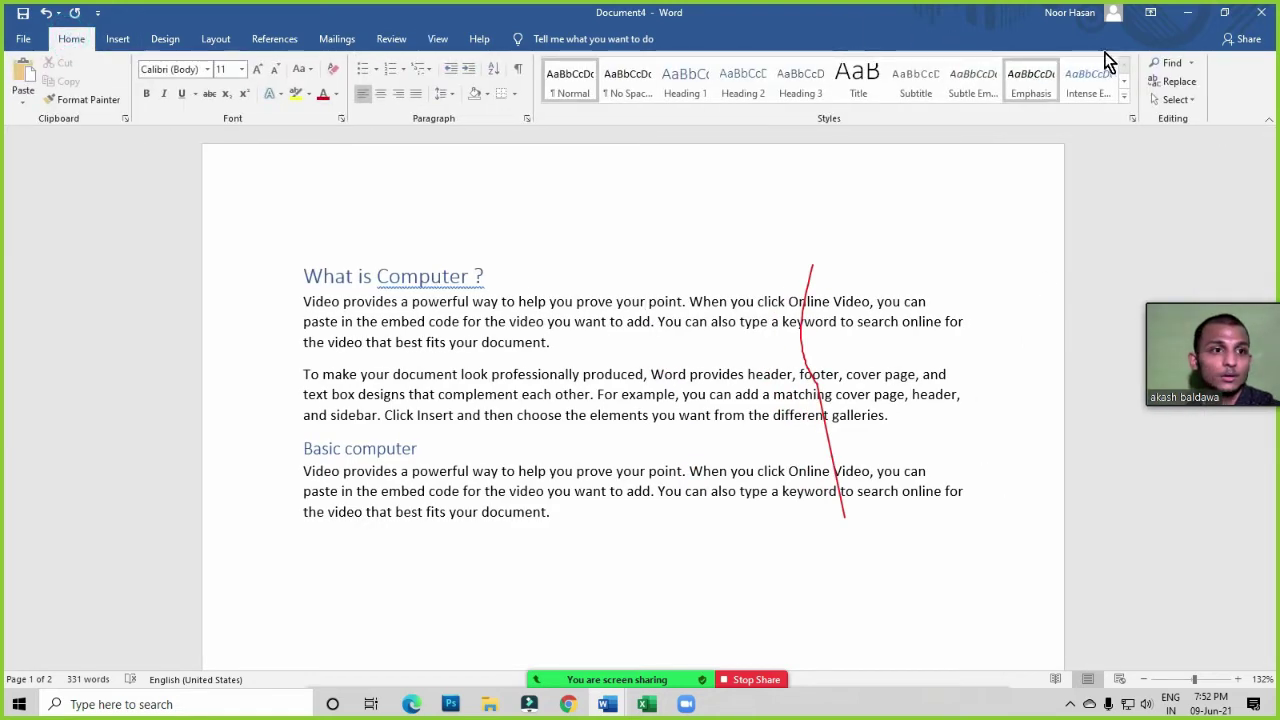
Search the document for the word "Video" with Find
left_click(1168, 62)
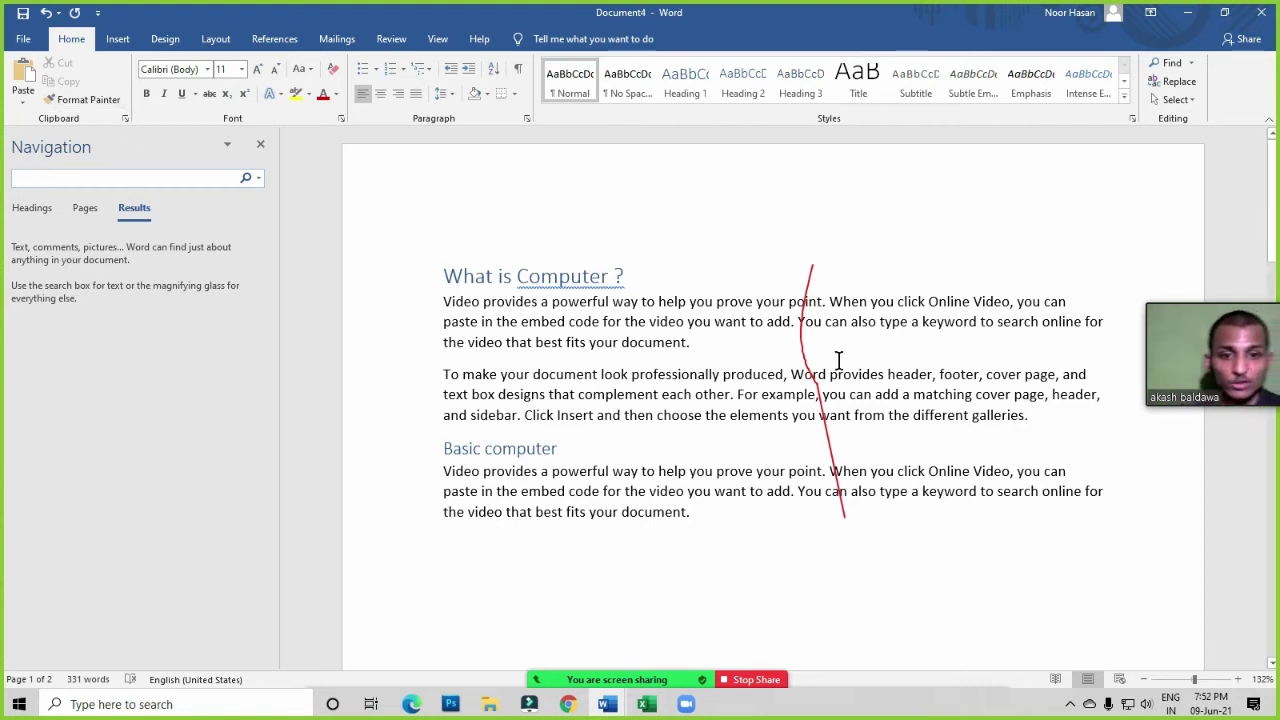
left_click_drag(650, 322, 677, 326)
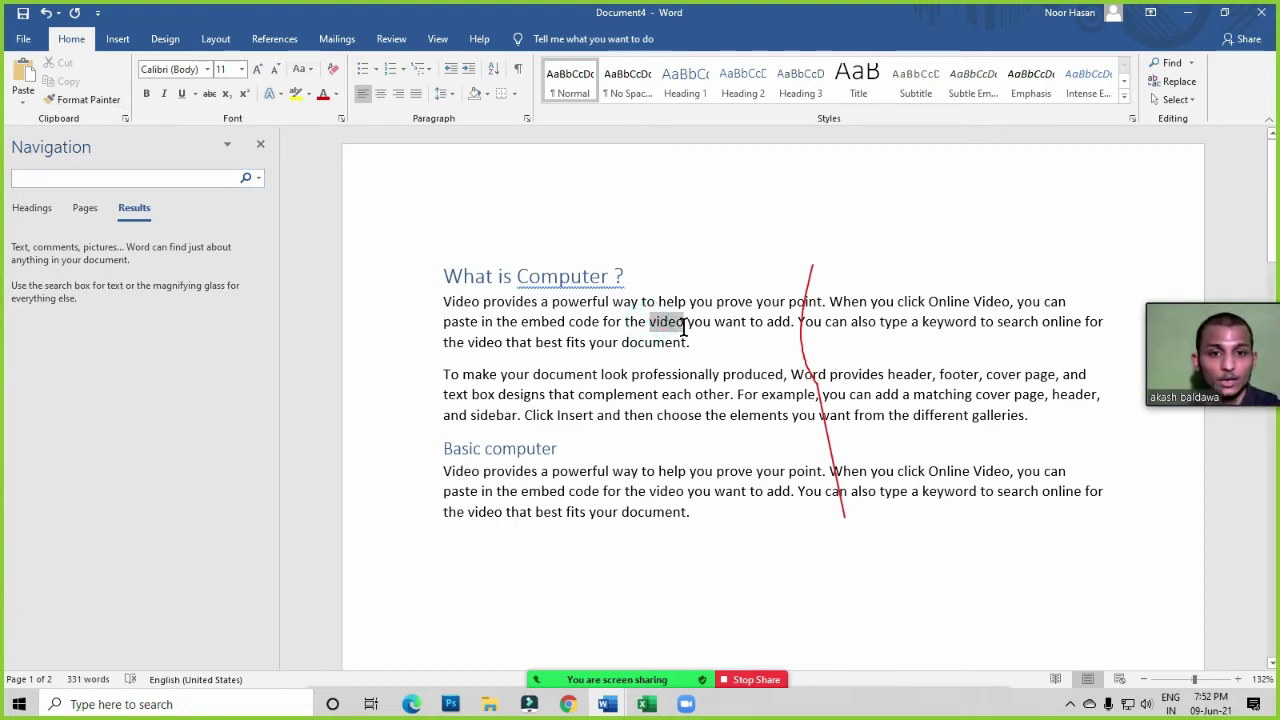
left_click(124, 177)
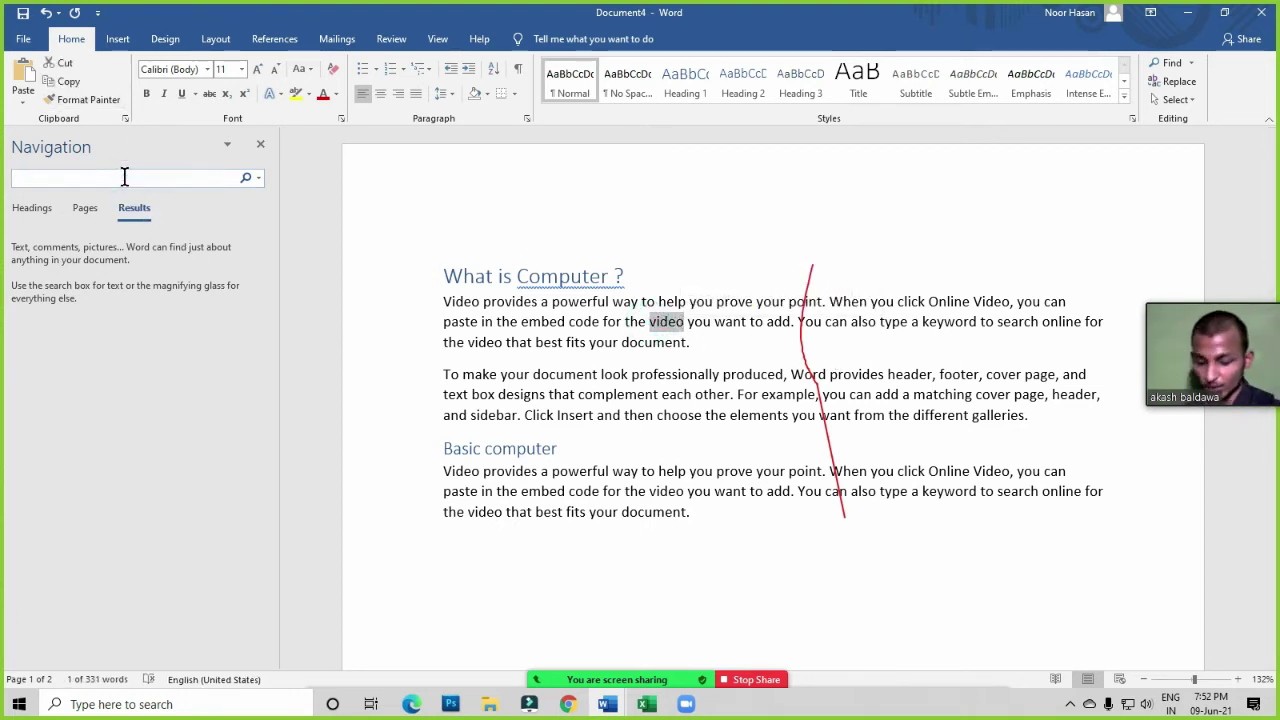
type("video")
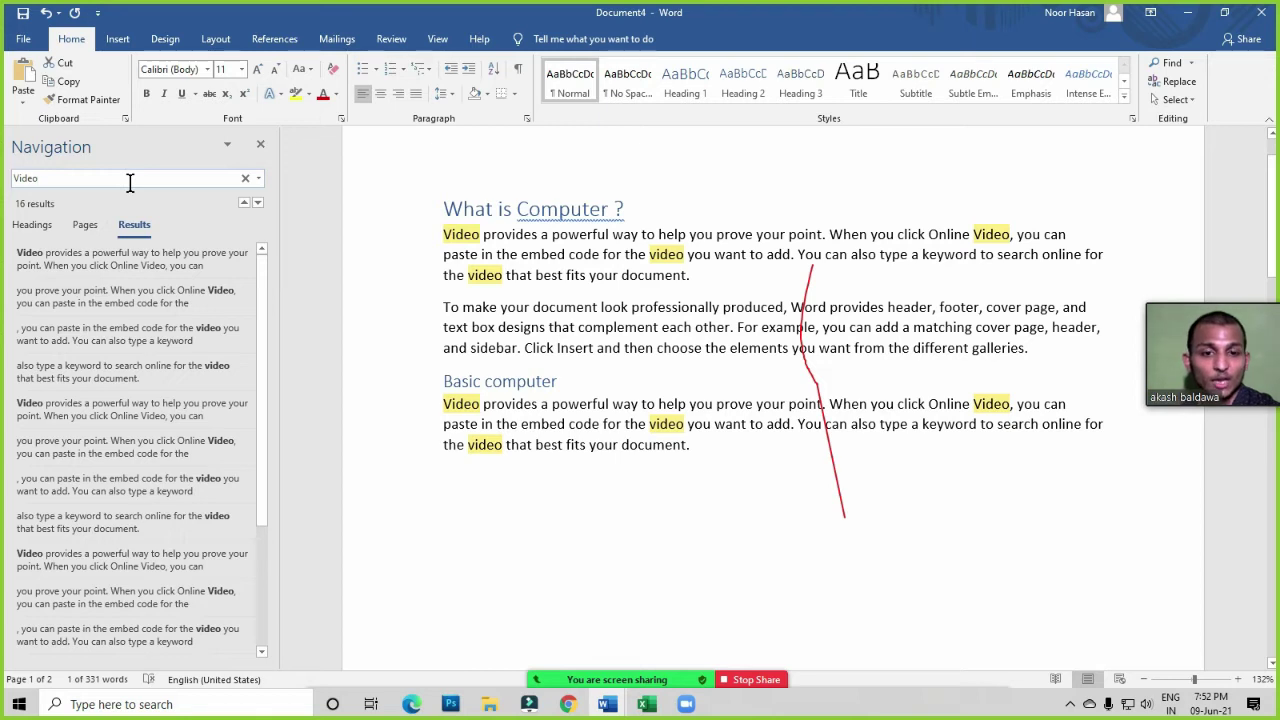
Replace two occurrences of "video" with "AUDIO" one at a time in the first paragraph under "What is Computer ?"
left_click(1194, 87)
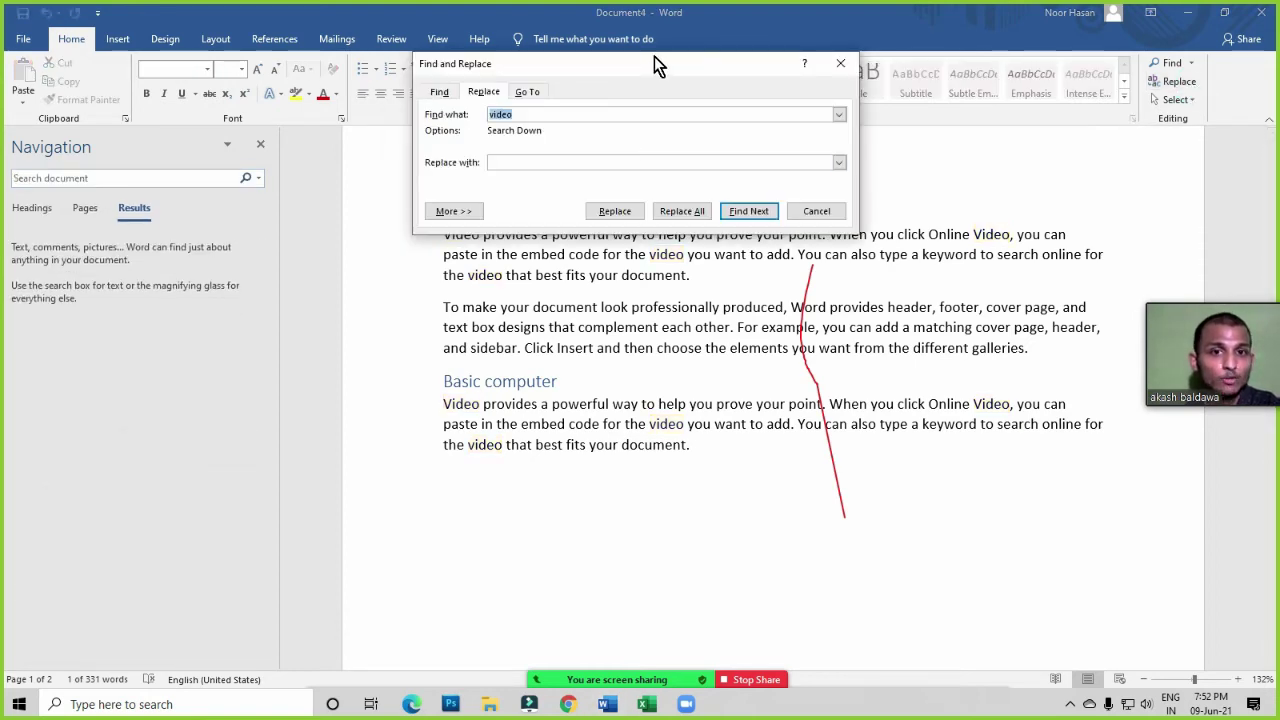
left_click_drag(657, 65, 815, 363)
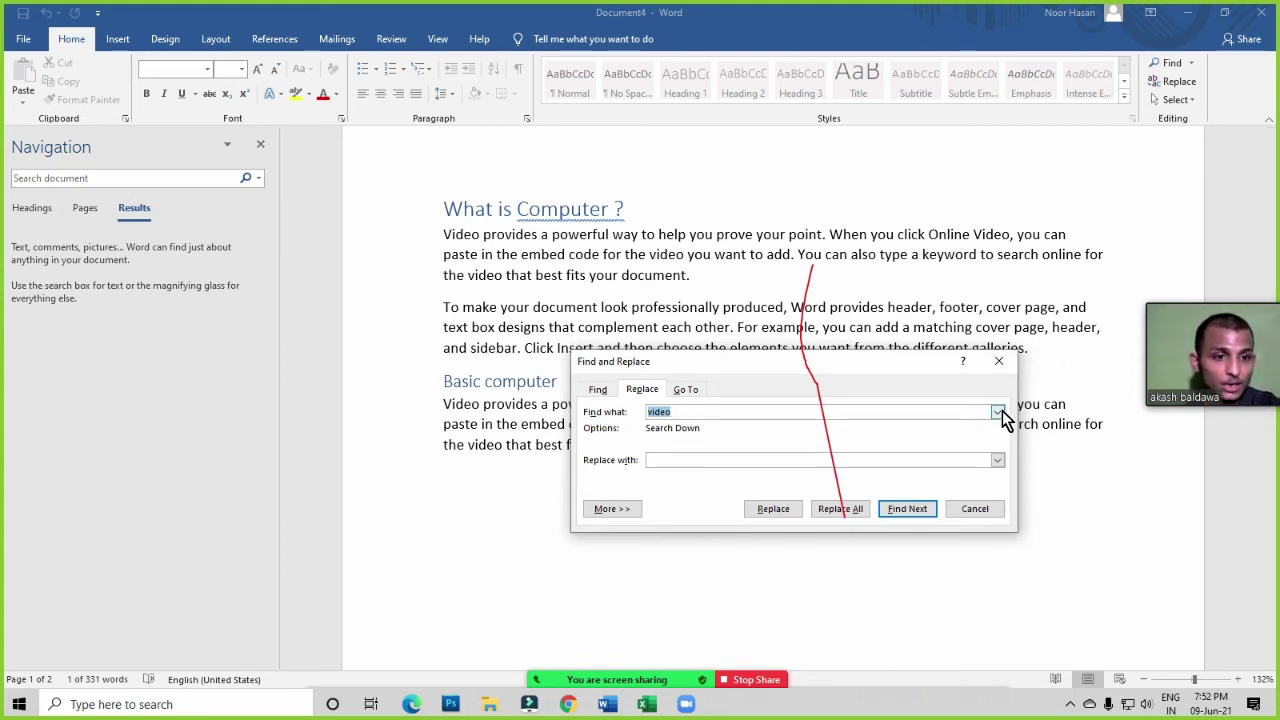
left_click(665, 461)
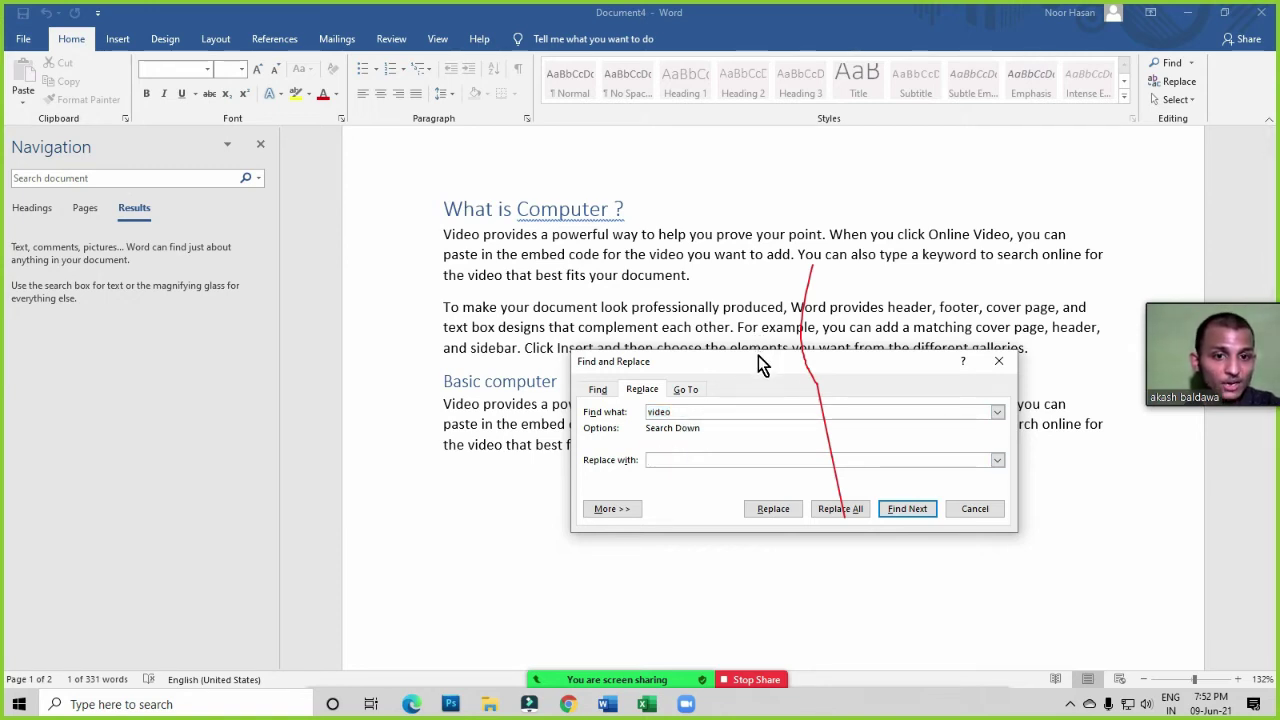
left_click_drag(758, 355, 863, 357)
left_click(776, 465)
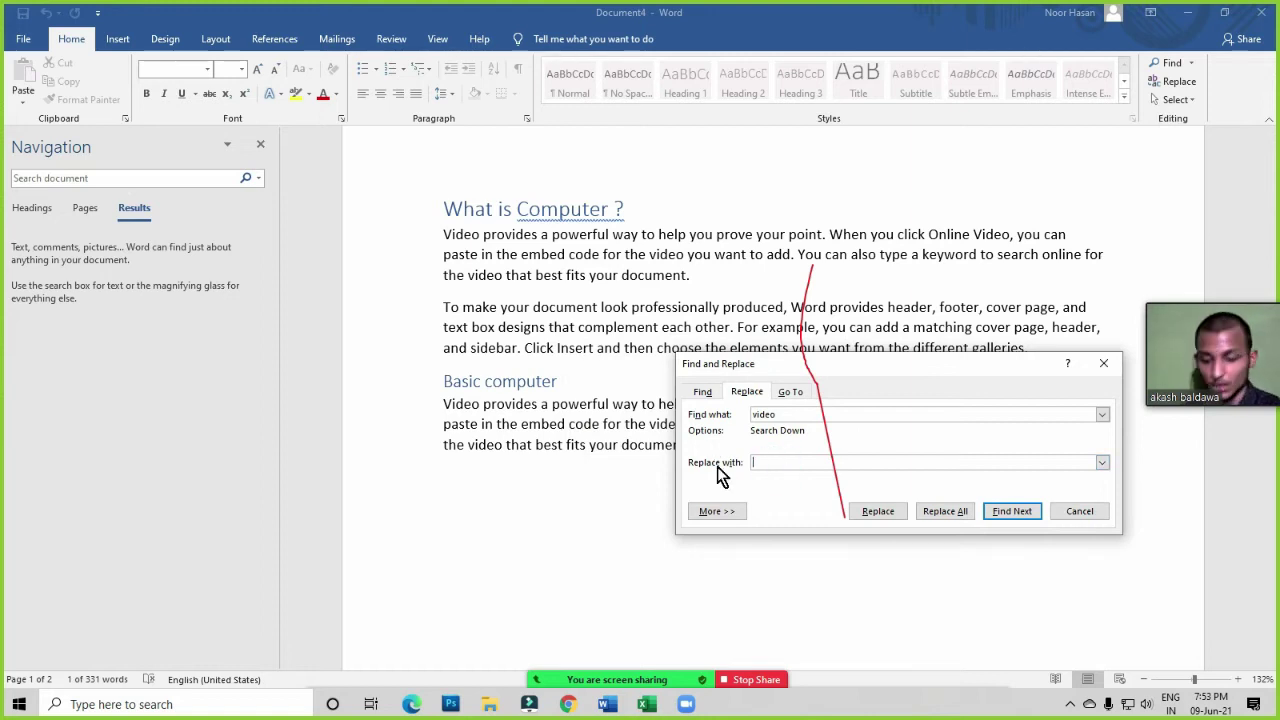
type("DE")
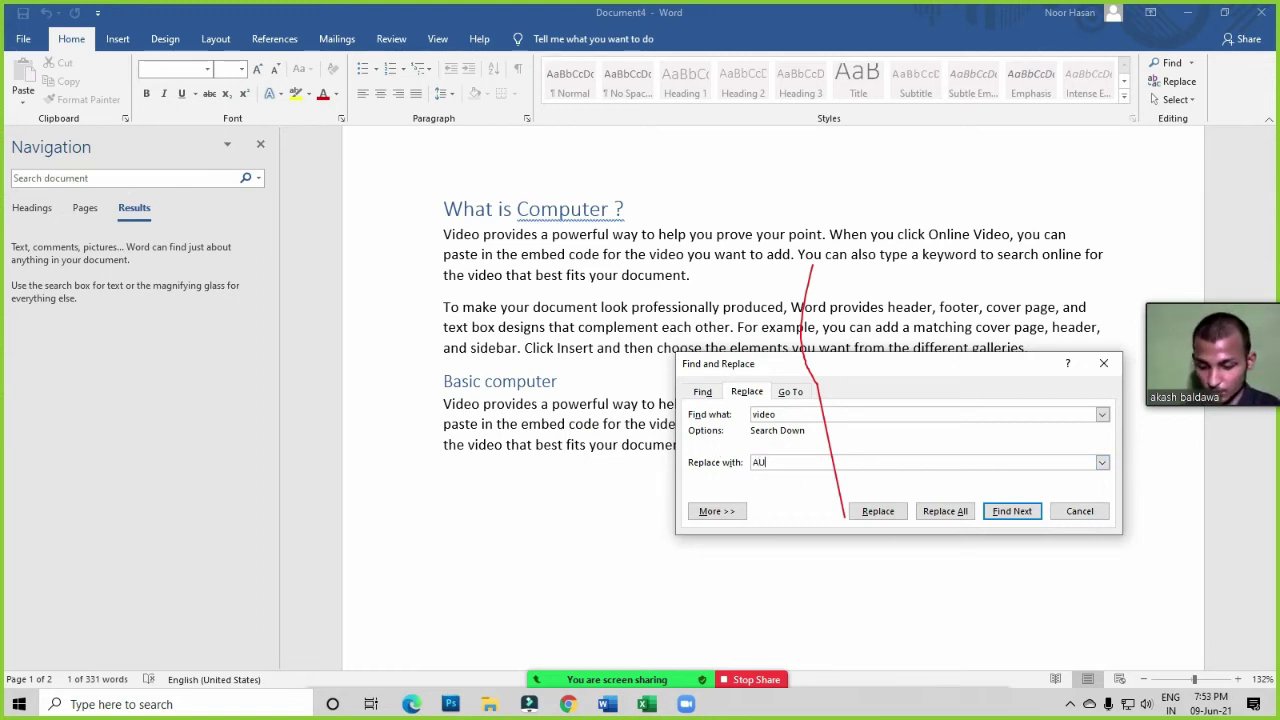
left_click(878, 516)
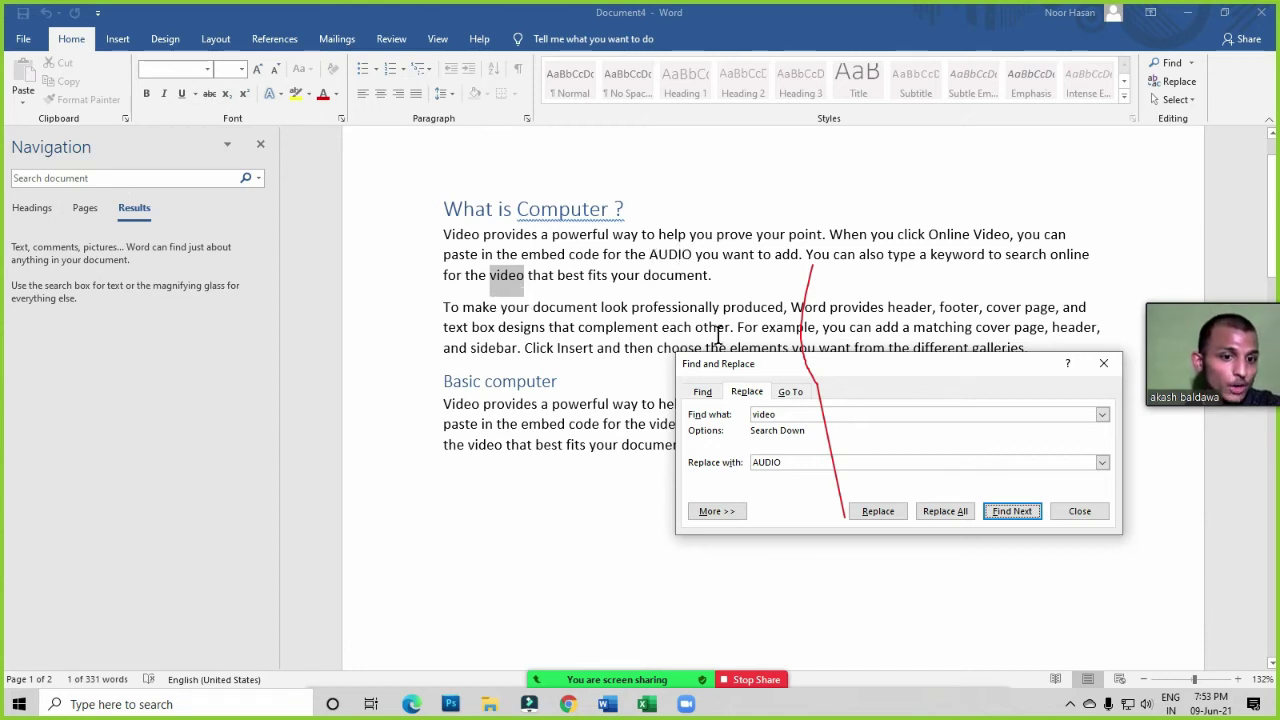
left_click(878, 511)
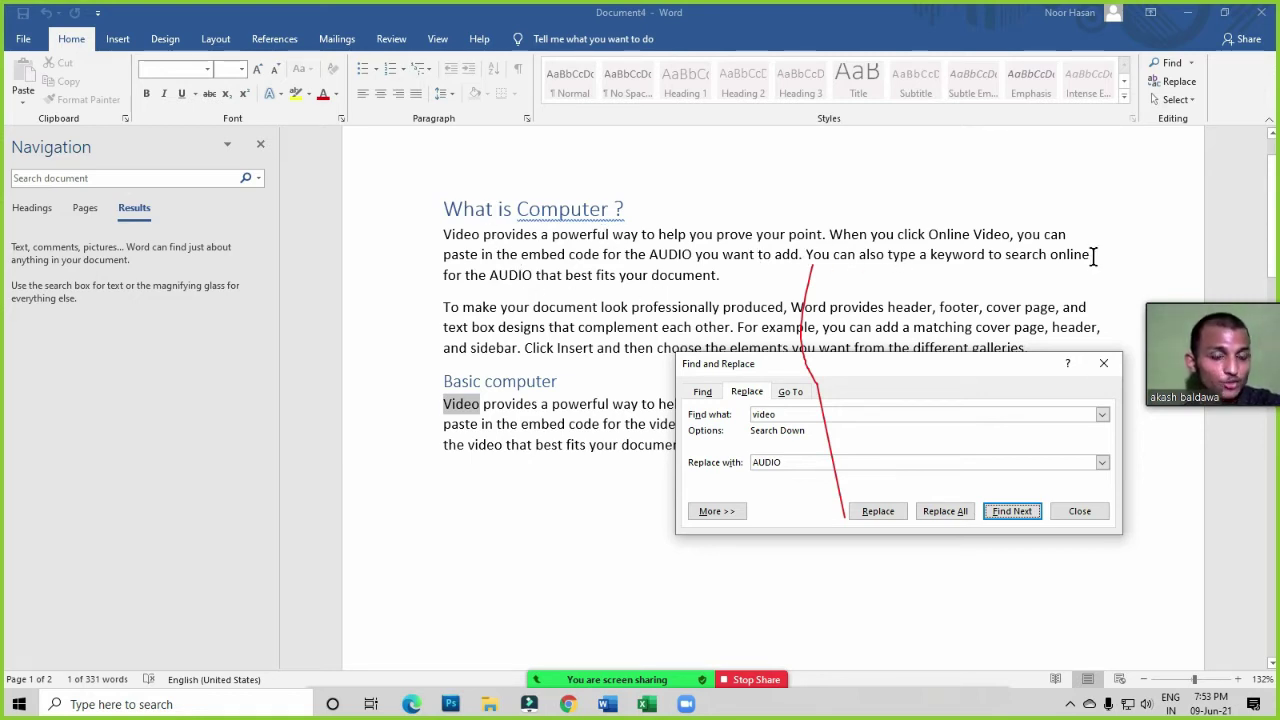
Replace all remaining occurrences of "video" with "AUDIO", continuing from the beginning of the document, and close Find and Replace
left_click(937, 514)
left_click(611, 397)
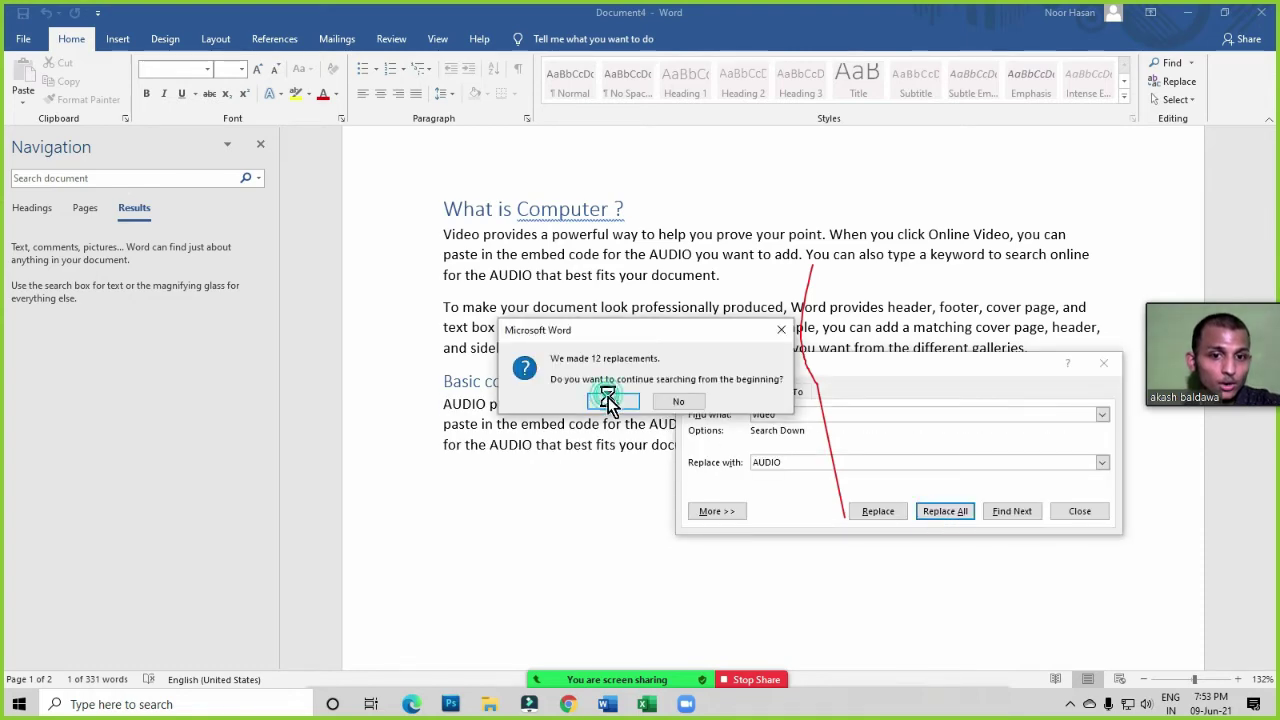
left_click(647, 398)
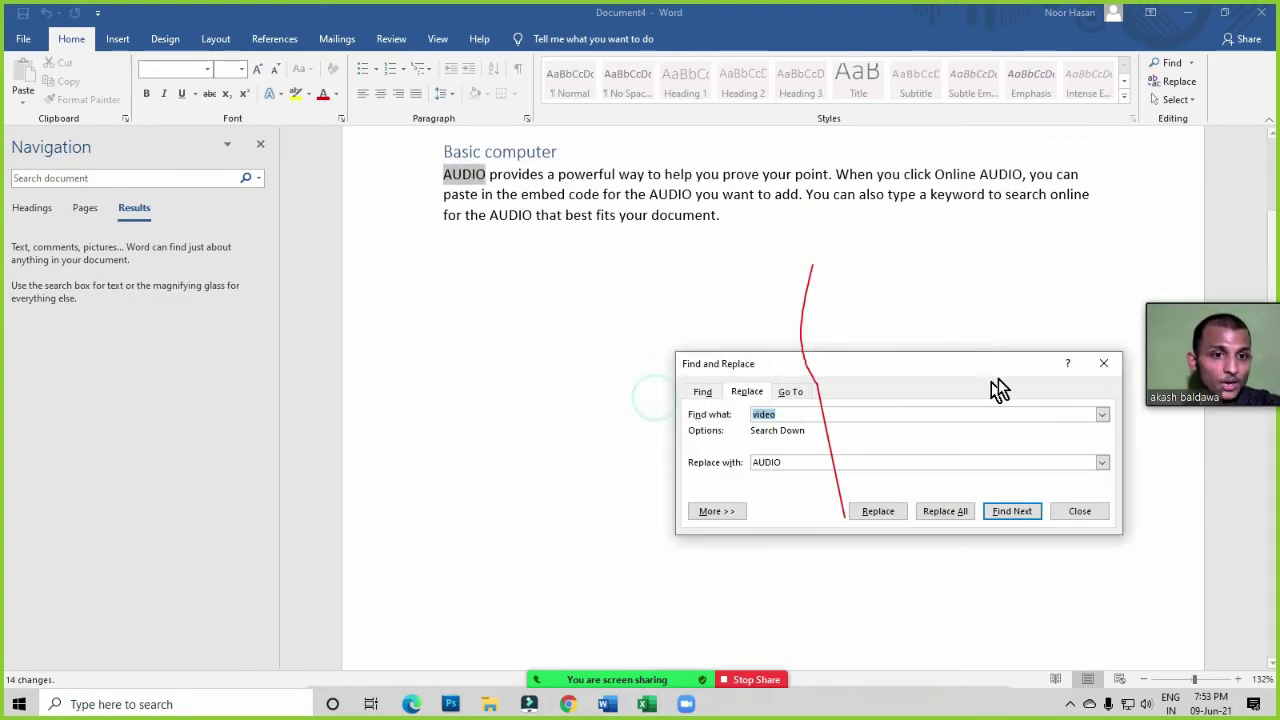
left_click(1103, 363)
scroll(892, 390, "up", 2)
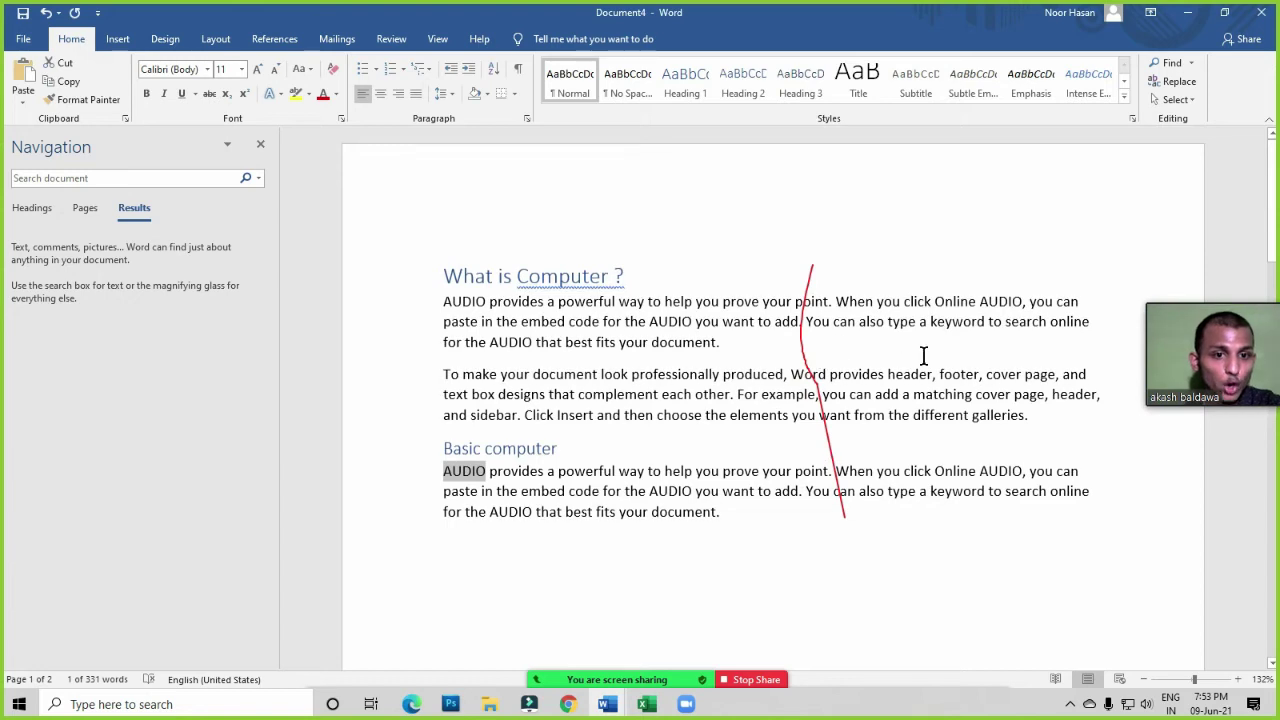
left_click(981, 302)
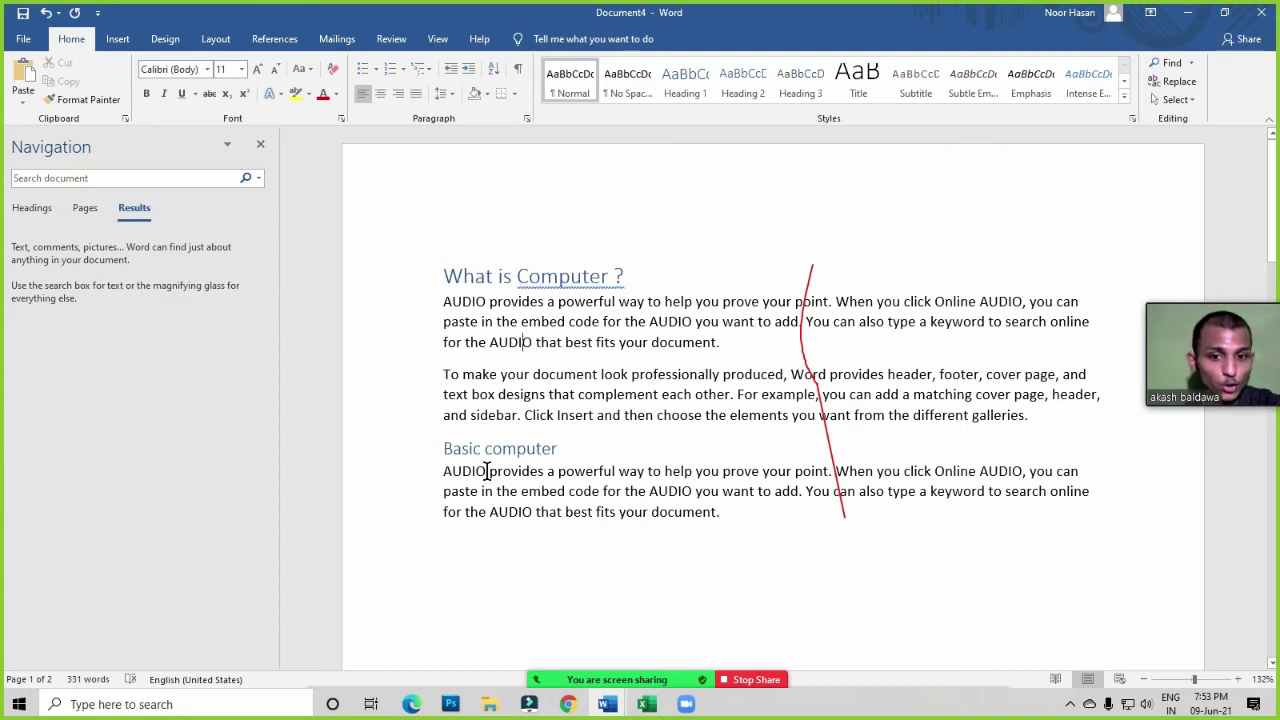
Close the Navigation Pane and select all text in the document
left_click(491, 512)
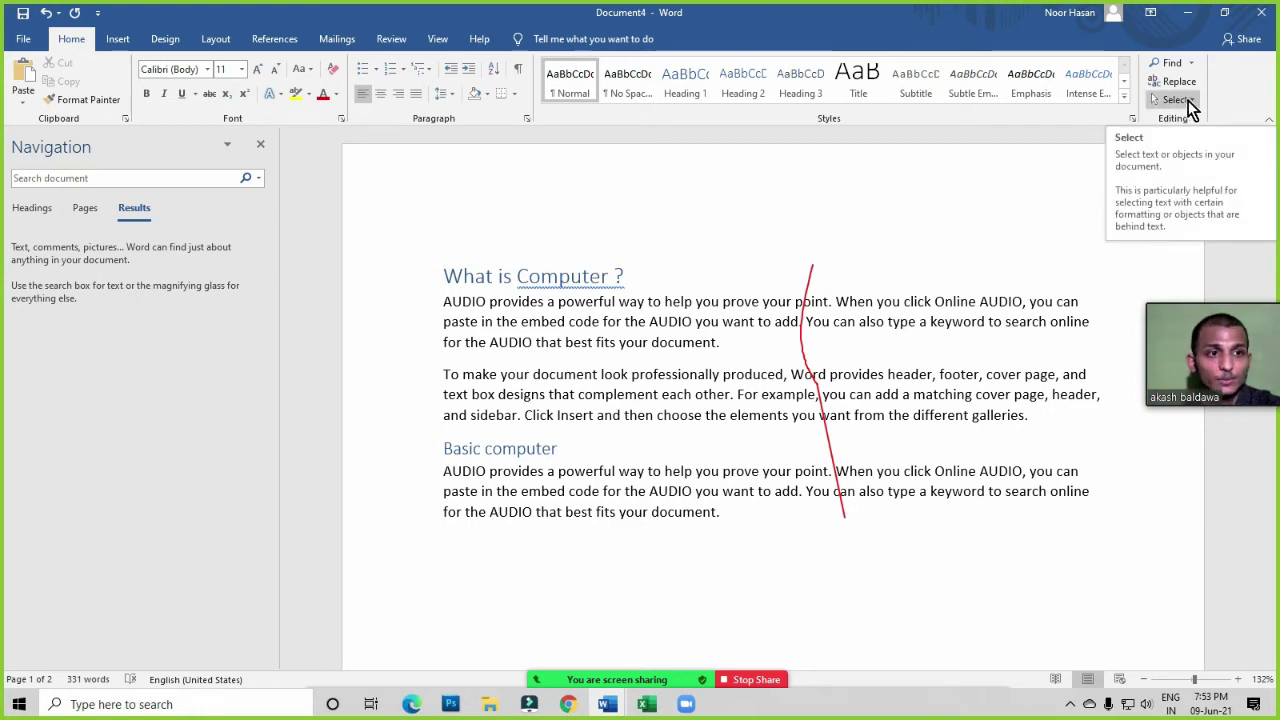
left_click(1189, 103)
left_click(1114, 119)
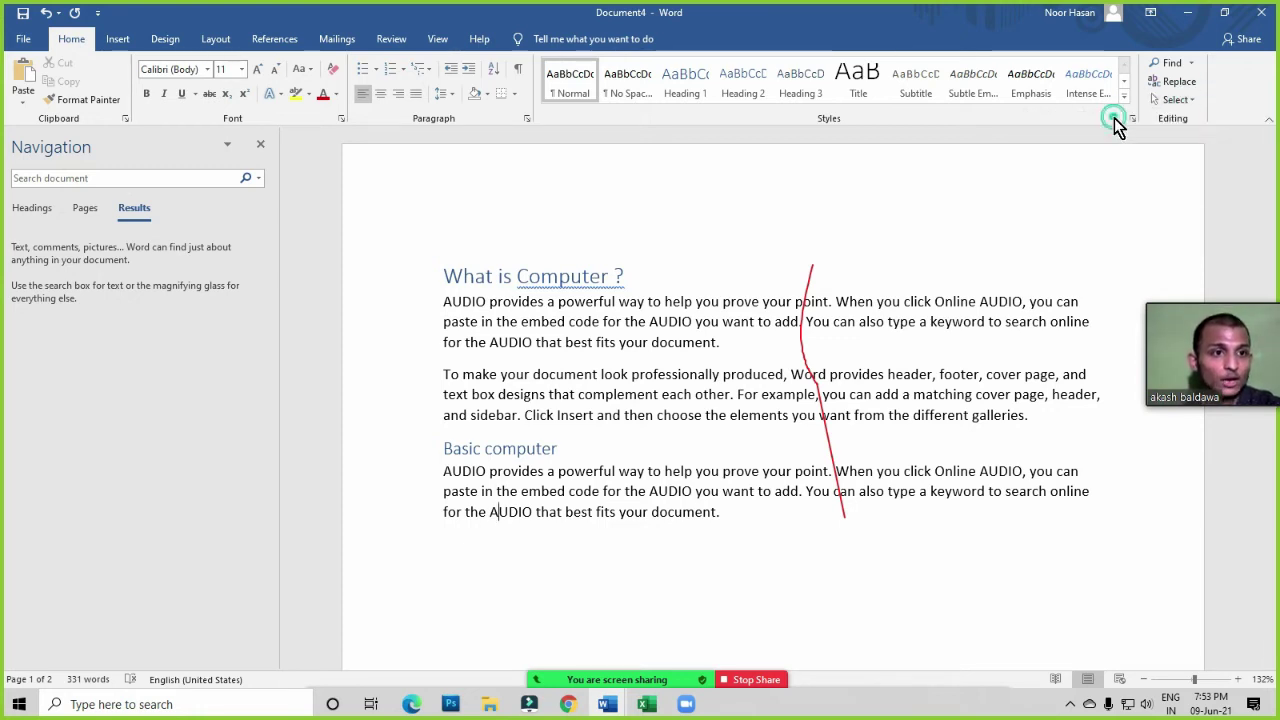
left_click(260, 146)
scroll(660, 440, "down", 6)
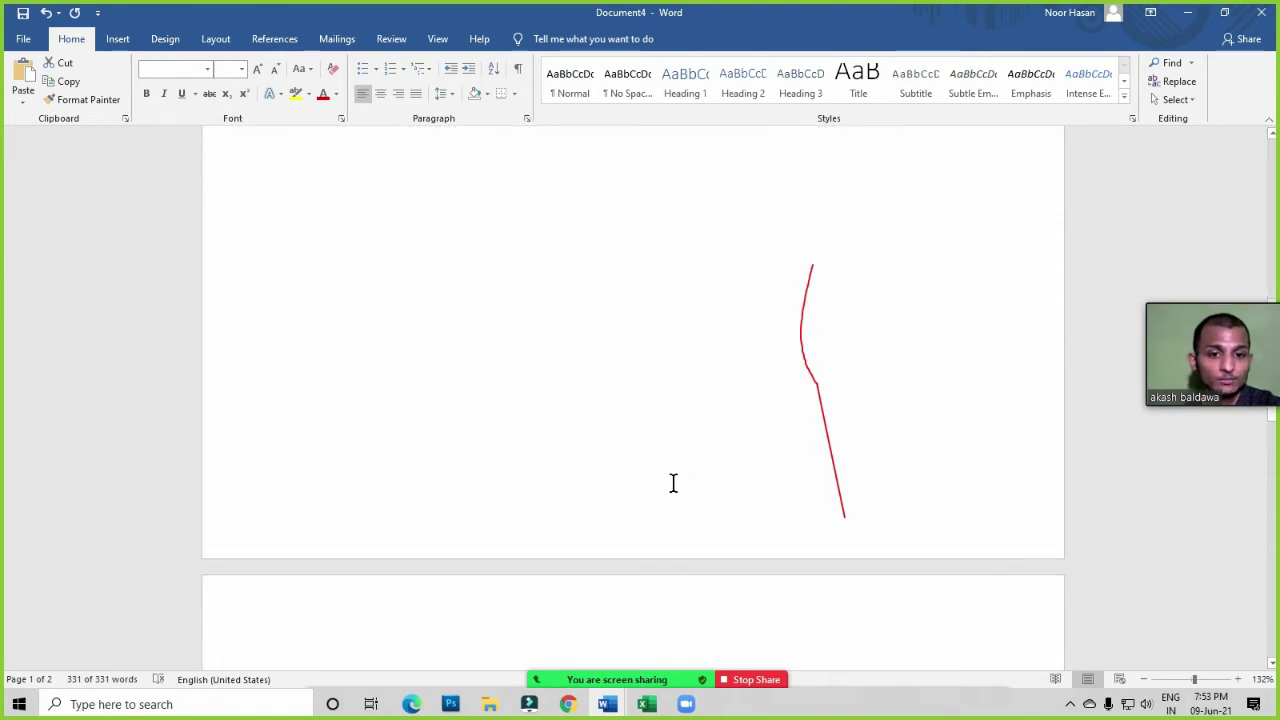
scroll(673, 483, "up", 5)
Look through the Zoom meeting's participant list and minimise its window
mouse_move(634, 680)
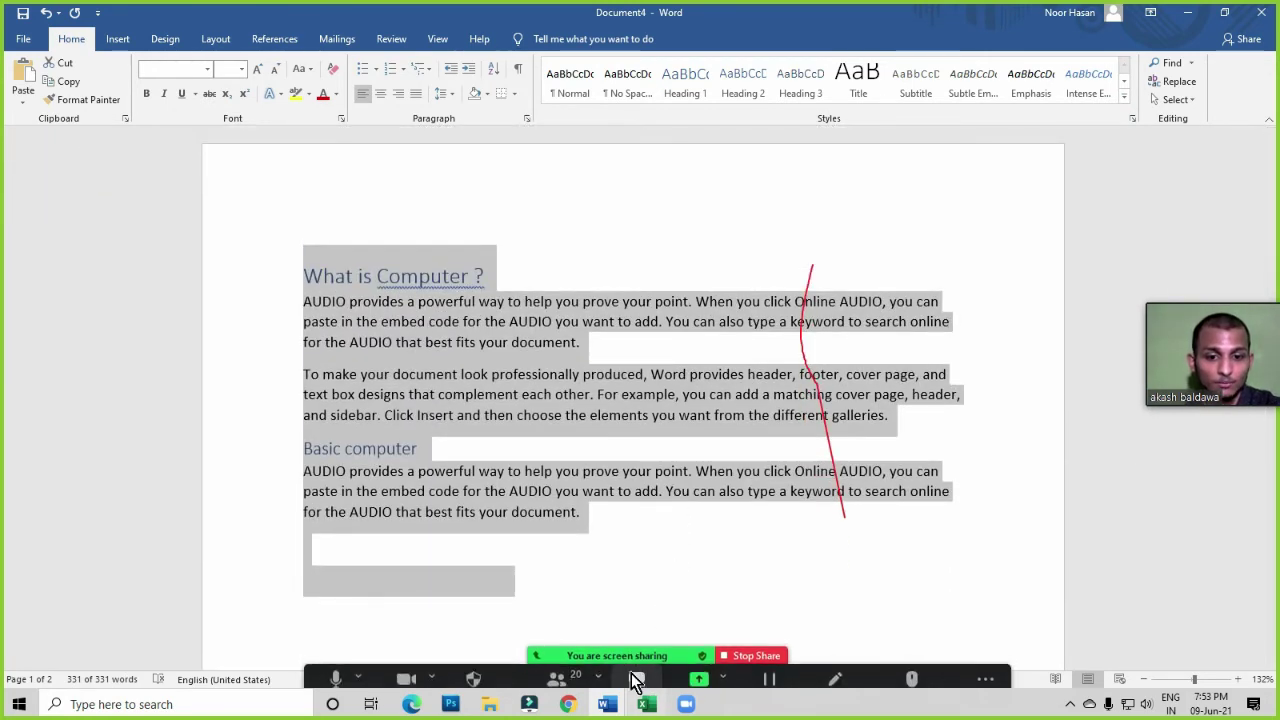
left_click(554, 665)
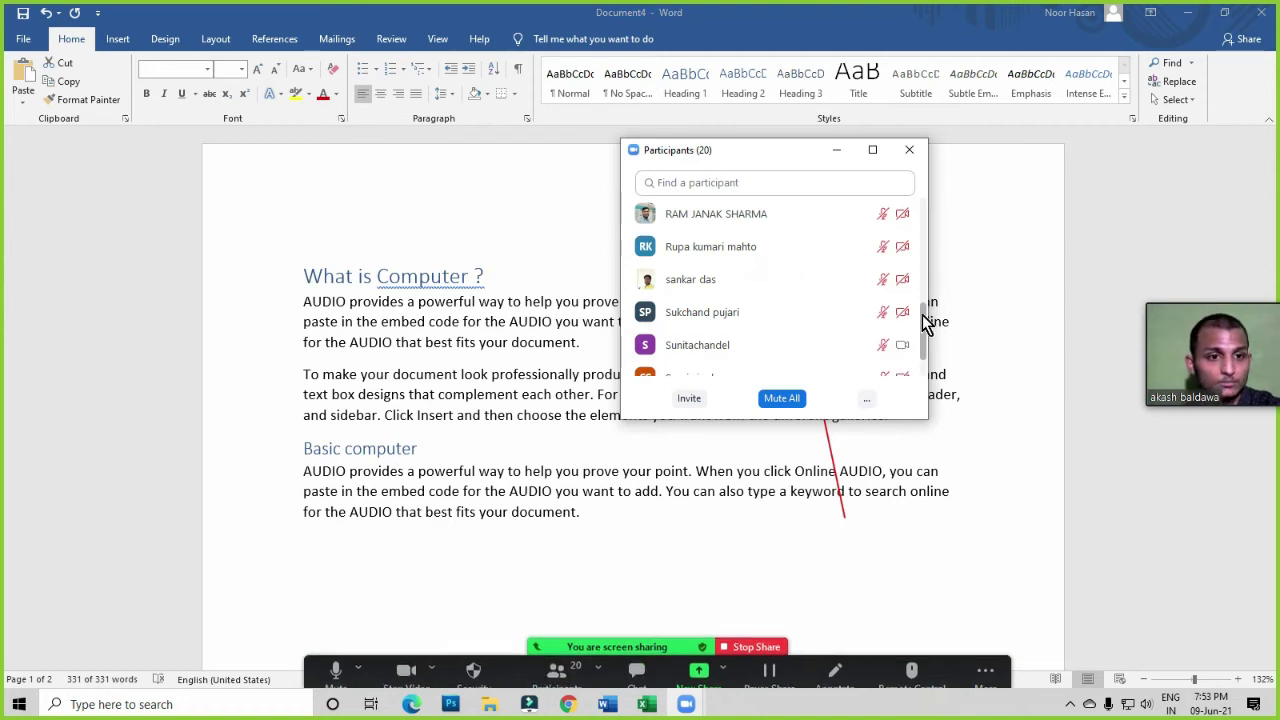
left_click_drag(922, 315, 925, 222)
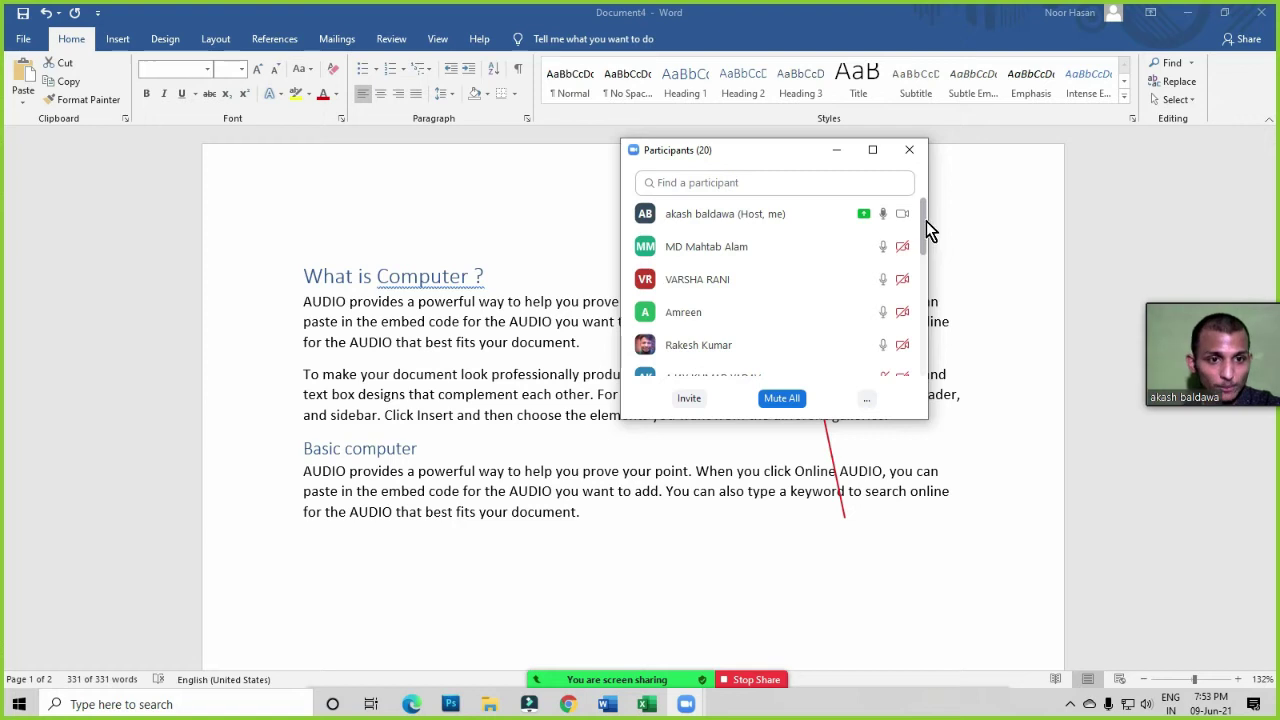
left_click_drag(926, 221, 932, 193)
left_click(838, 150)
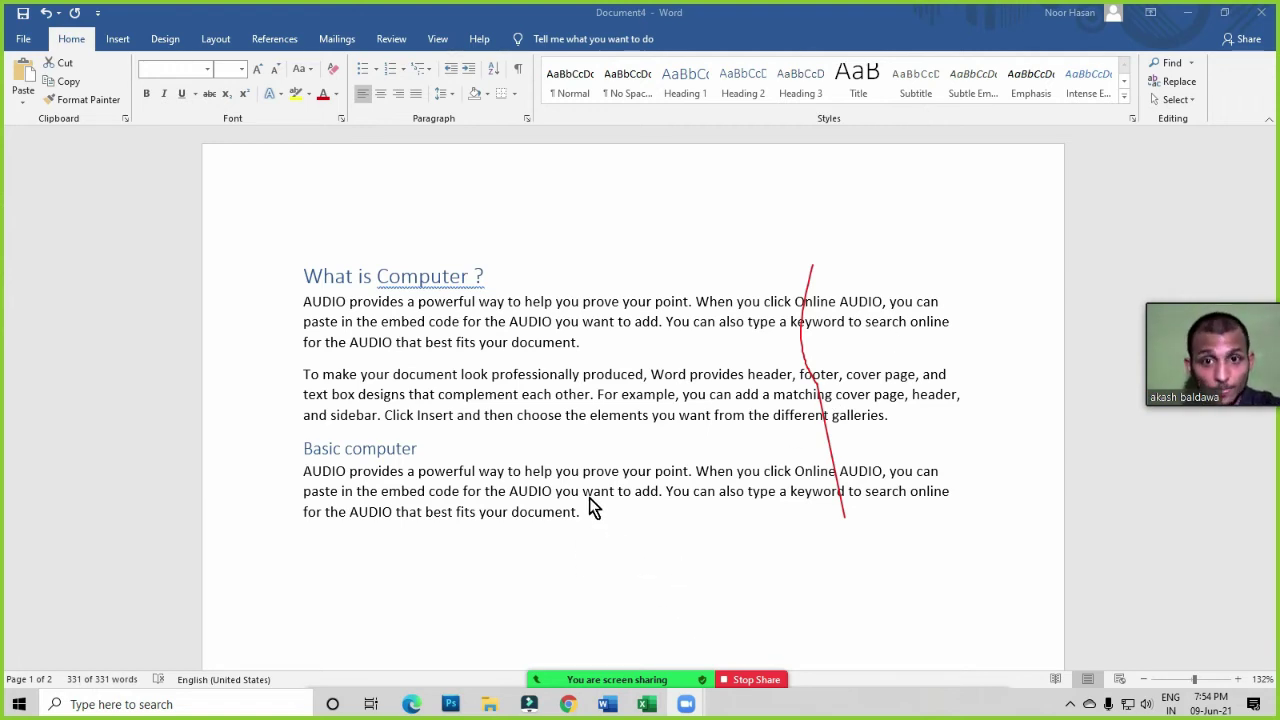
Show the Navigation Pane using the view option, close it again, and deselect the document text
key("ctrl+a")
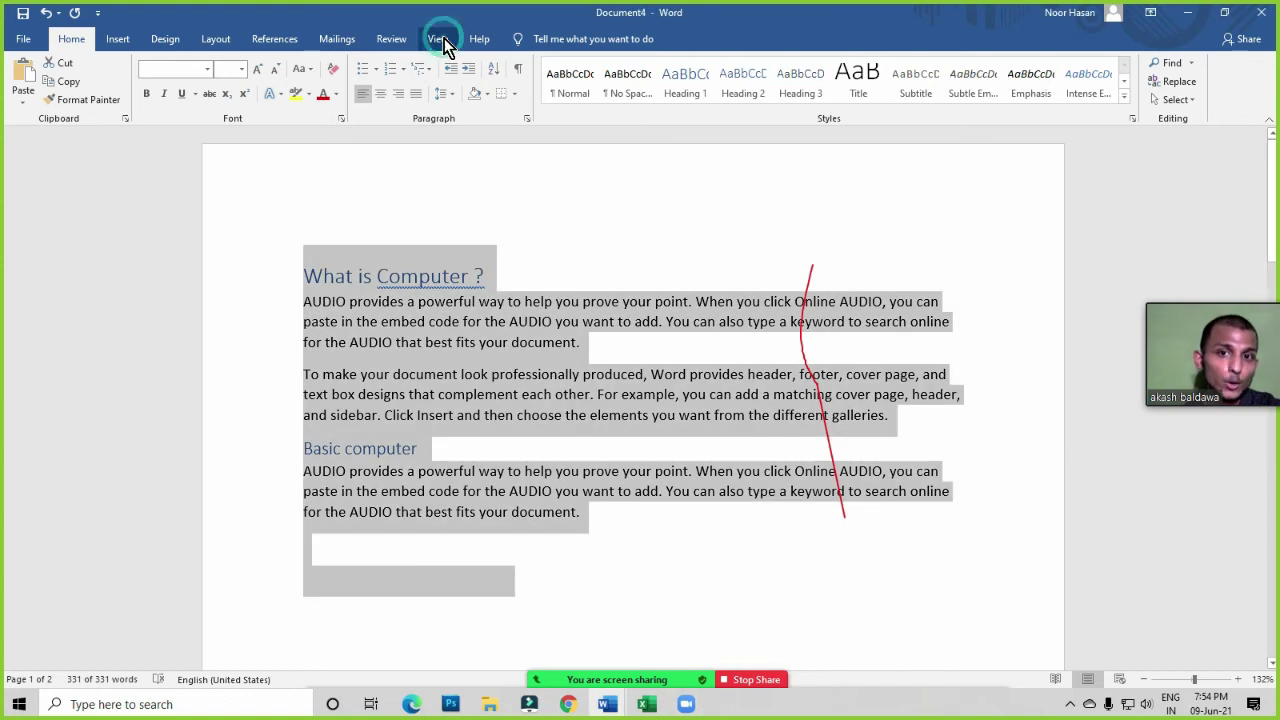
left_click(437, 40)
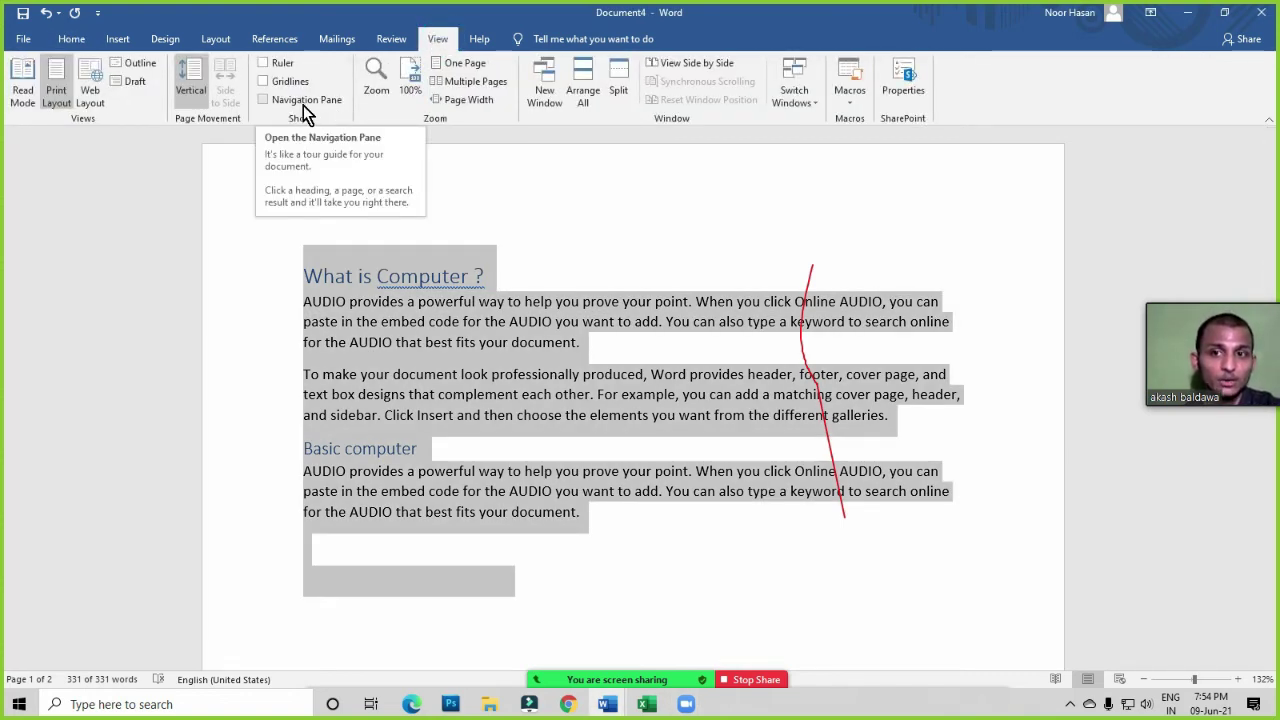
left_click(264, 100)
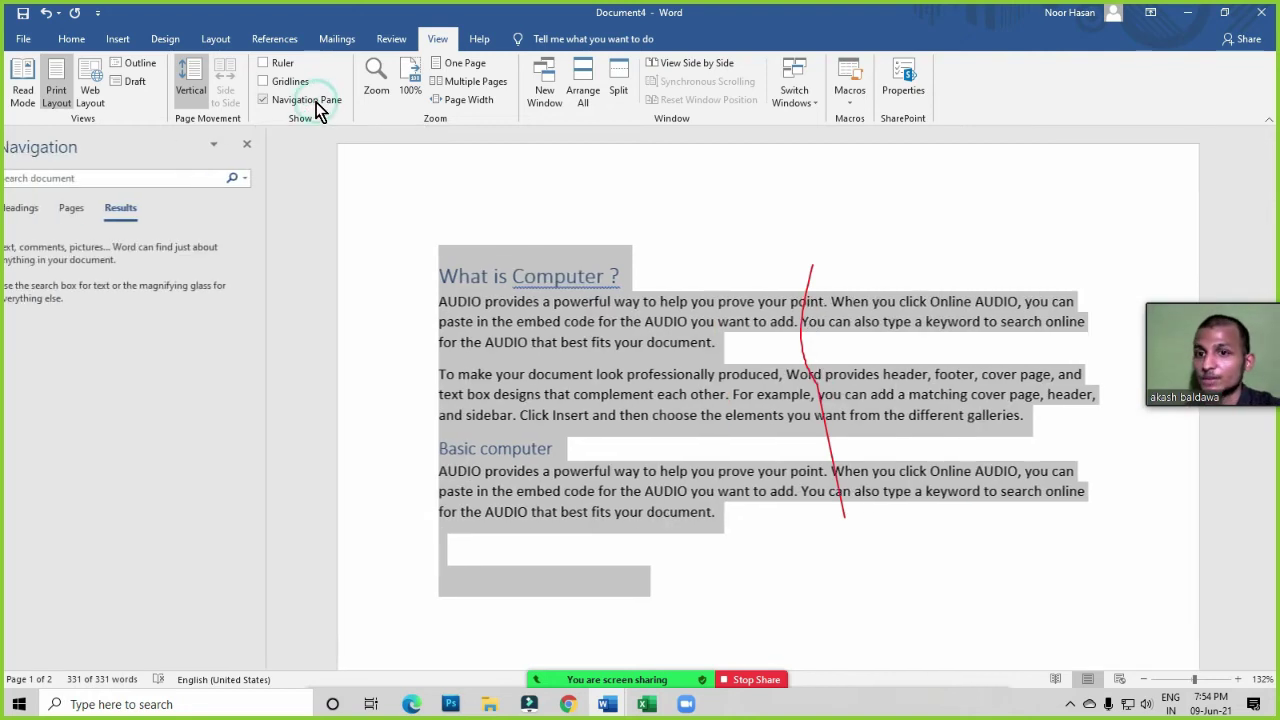
left_click(261, 145)
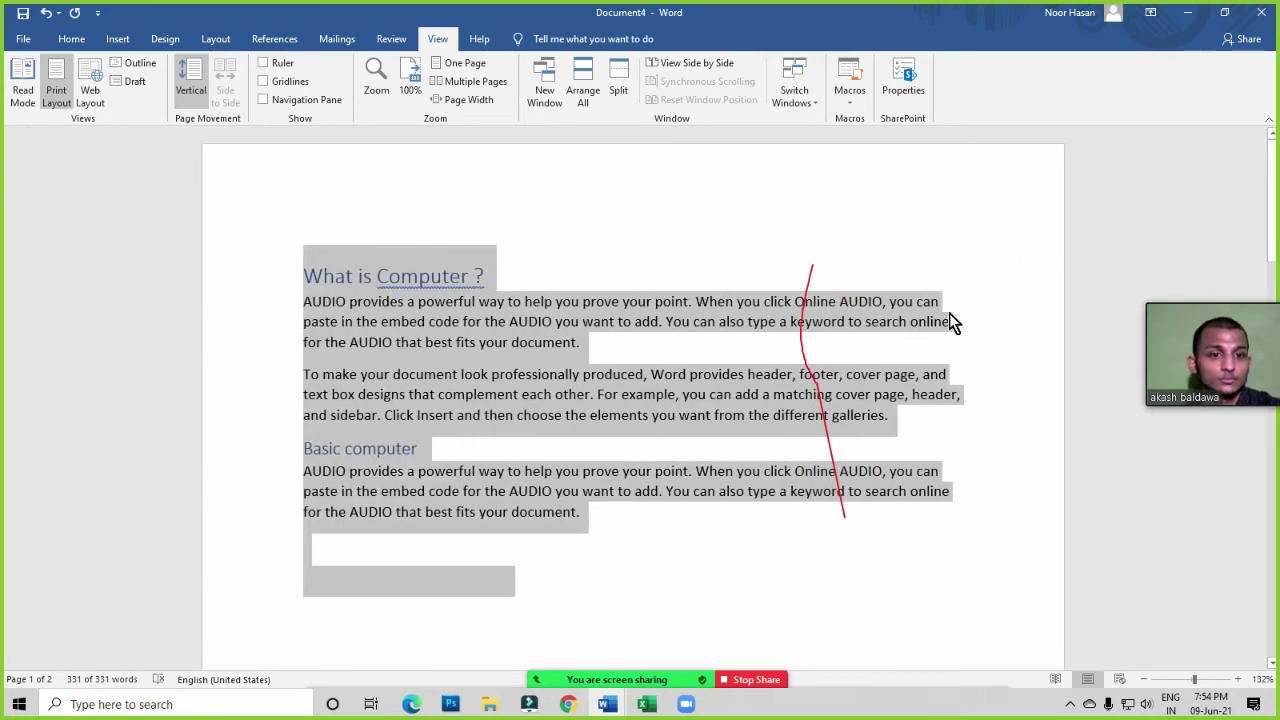
left_click(900, 320)
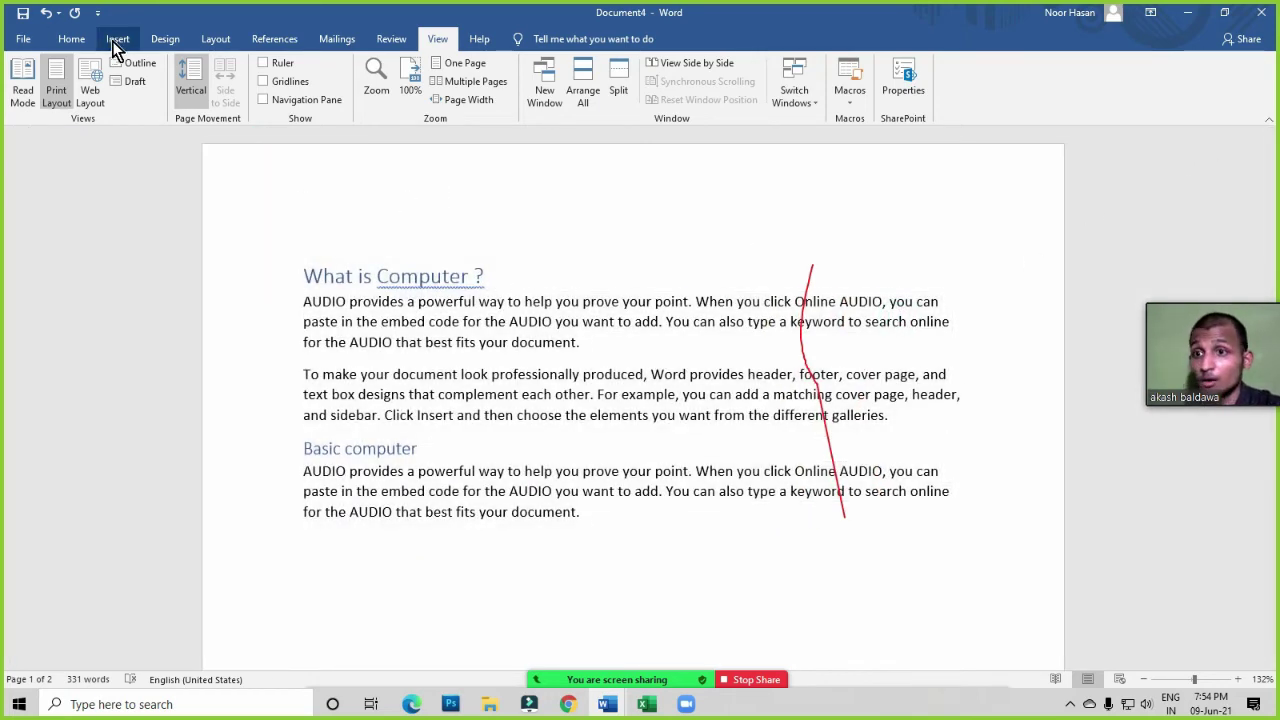
Delete the entire contents of the document
left_click(70, 36)
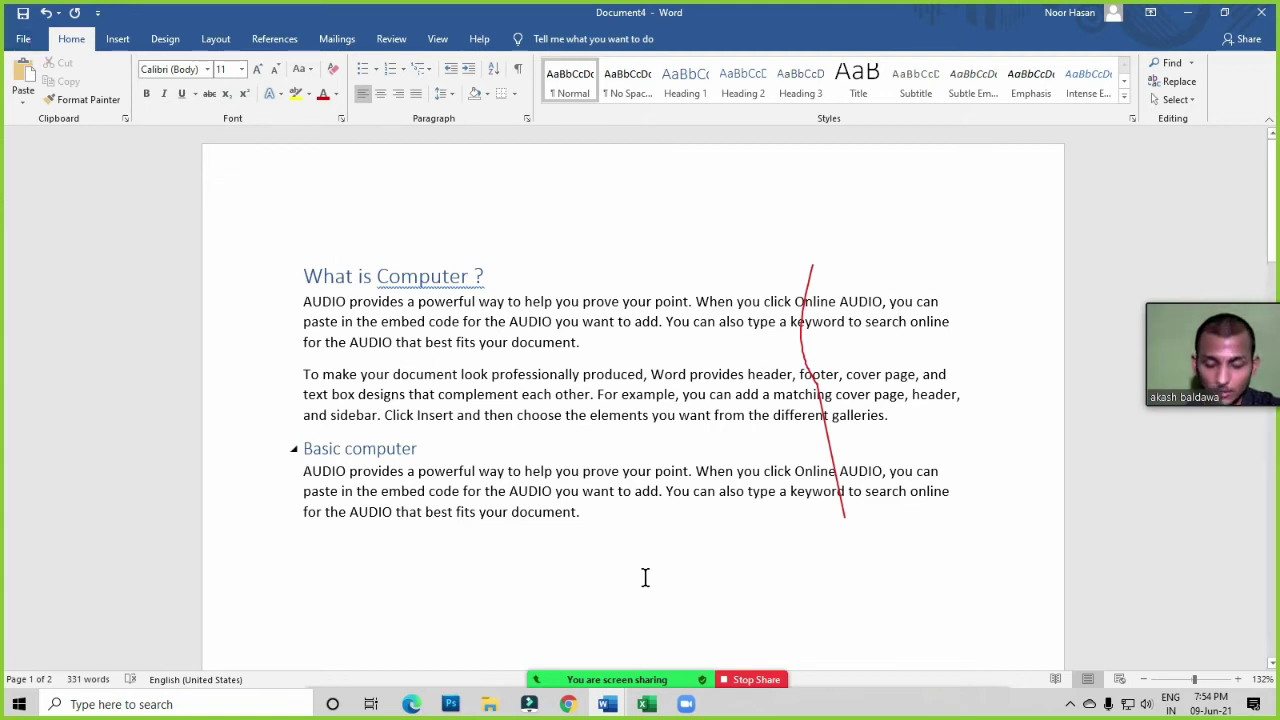
key("ctrl+a")
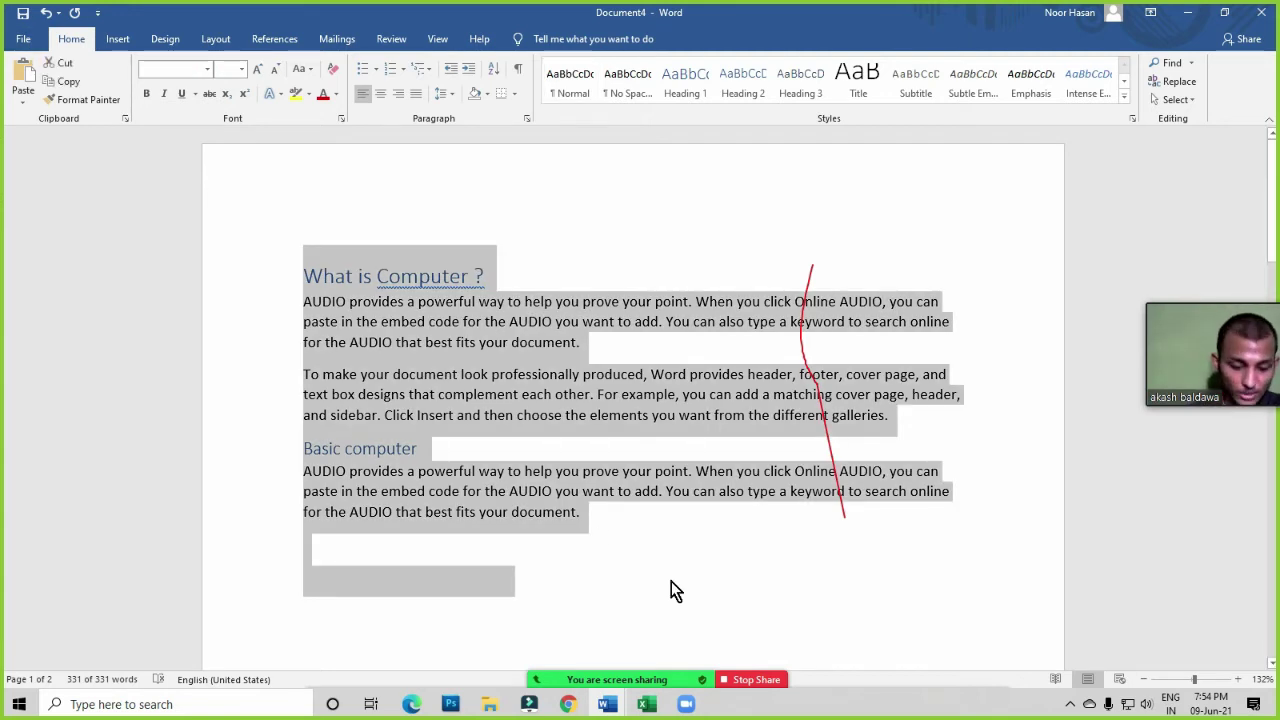
key("BackSpace")
left_click_drag(1265, 305, 1182, 221)
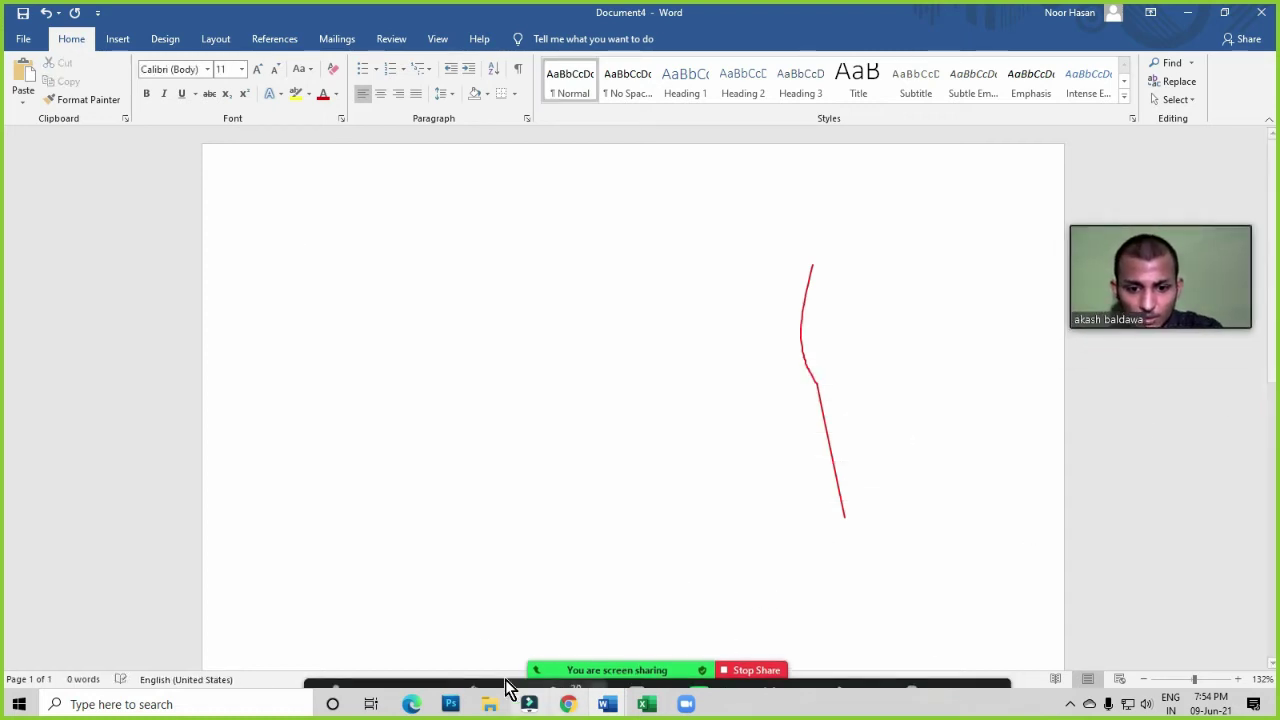
left_click(26, 40)
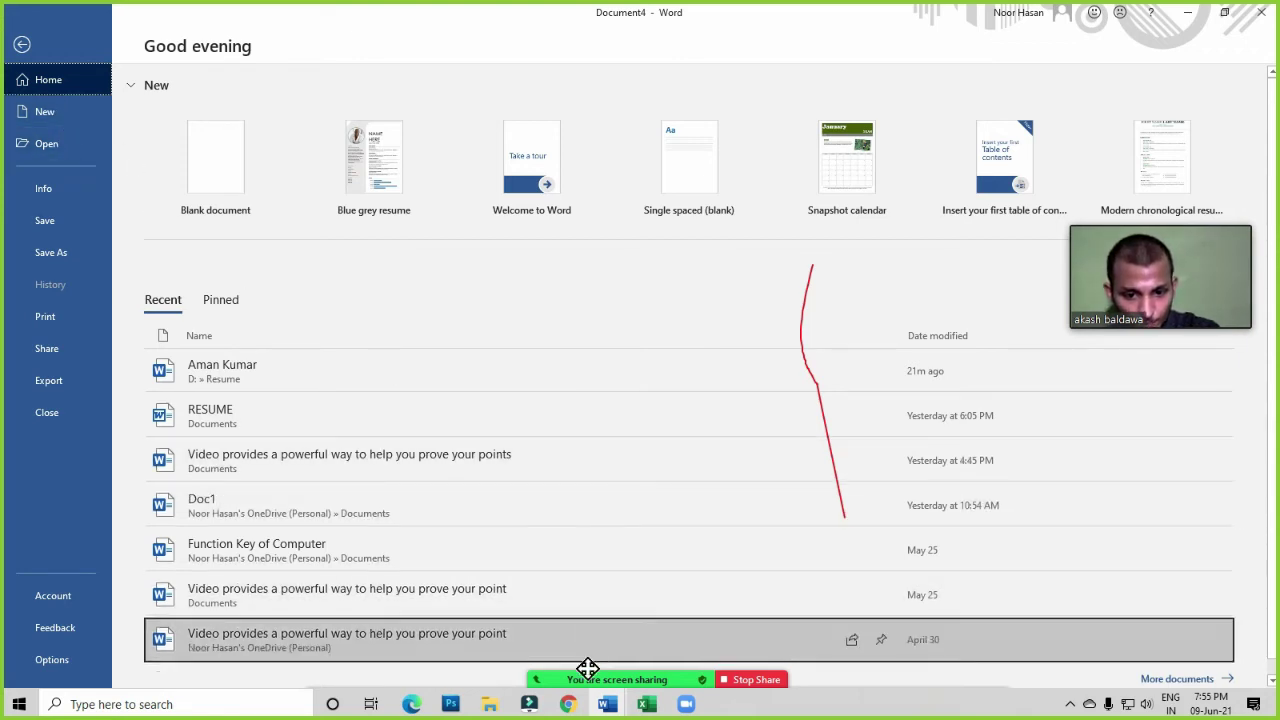
mouse_move(566, 675)
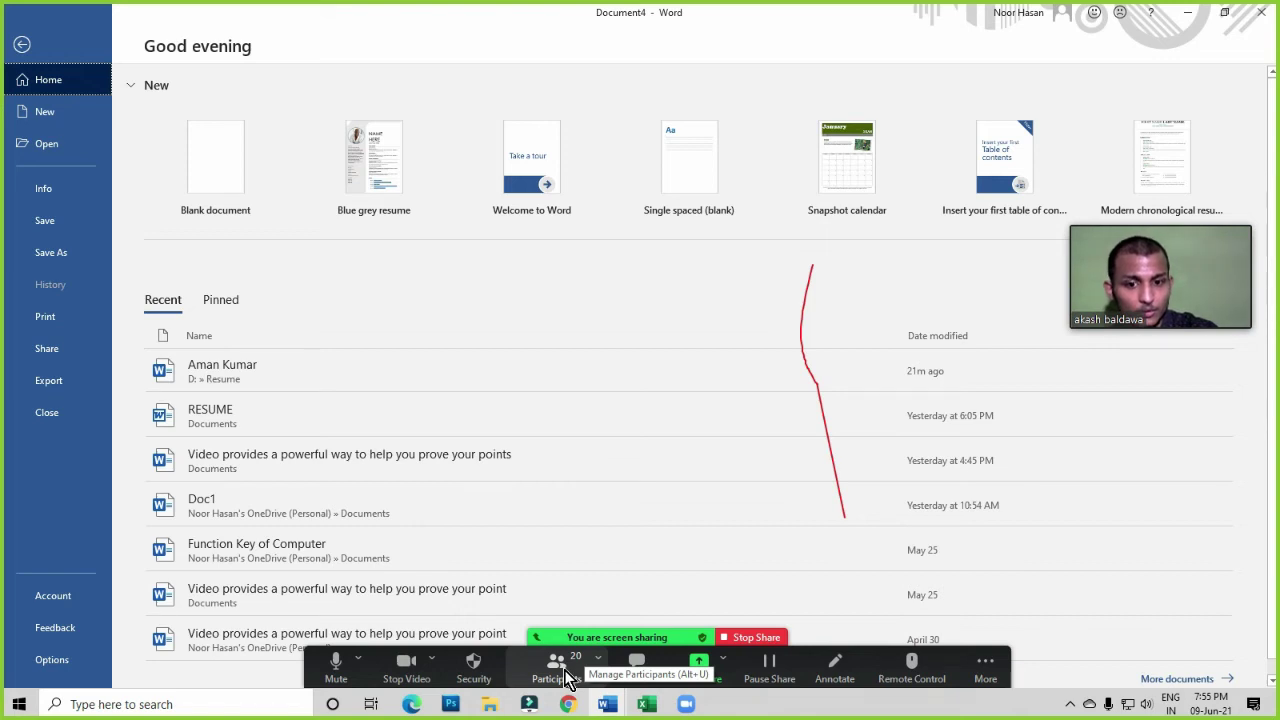
left_click(29, 48)
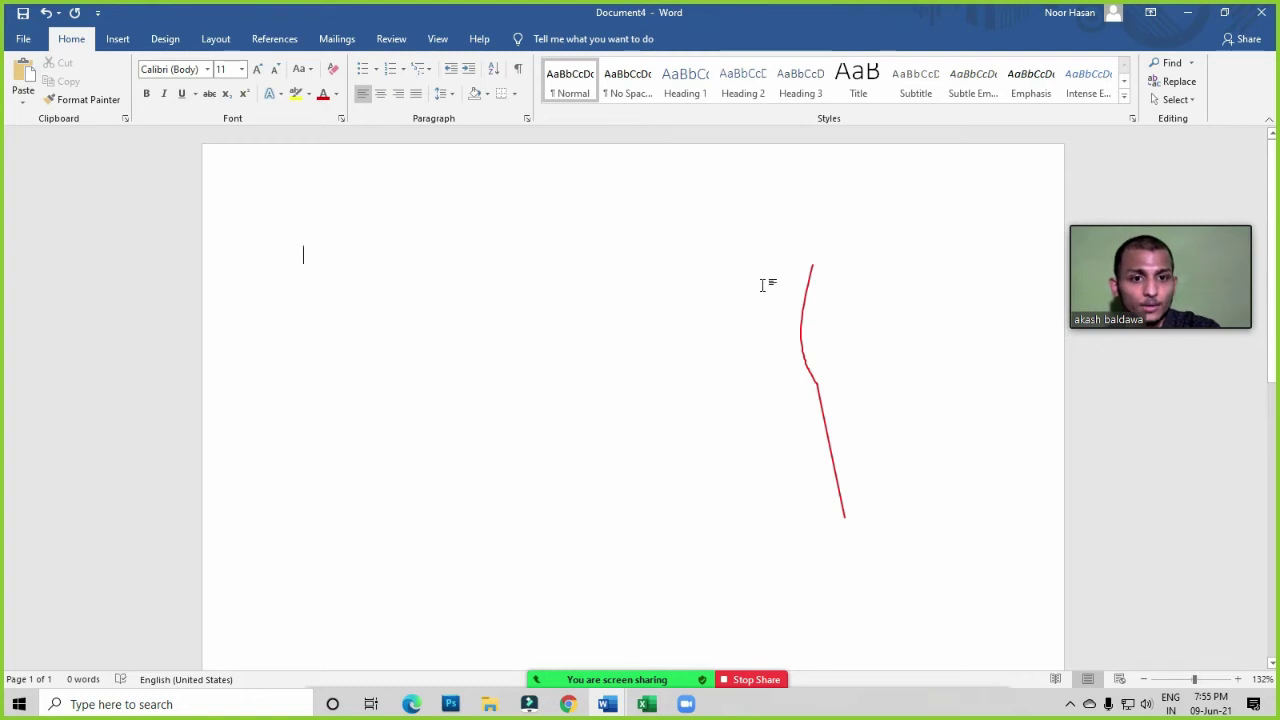
left_click(762, 285)
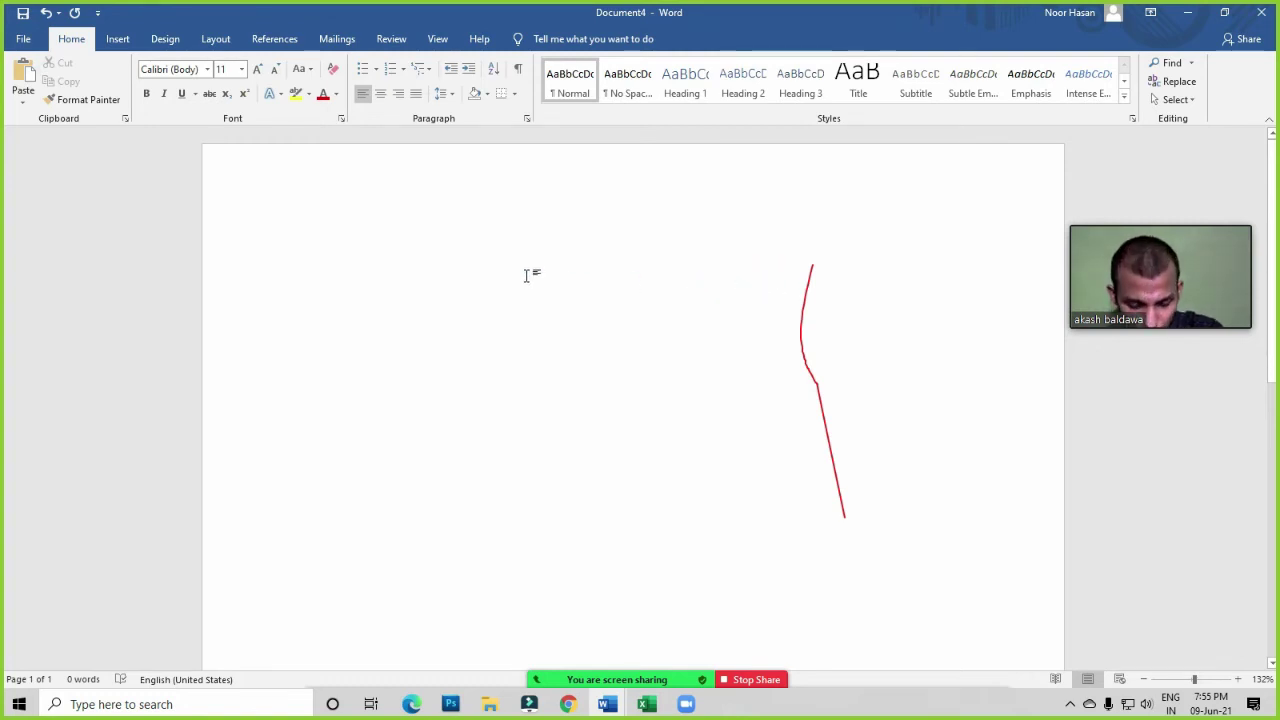
left_click(418, 262)
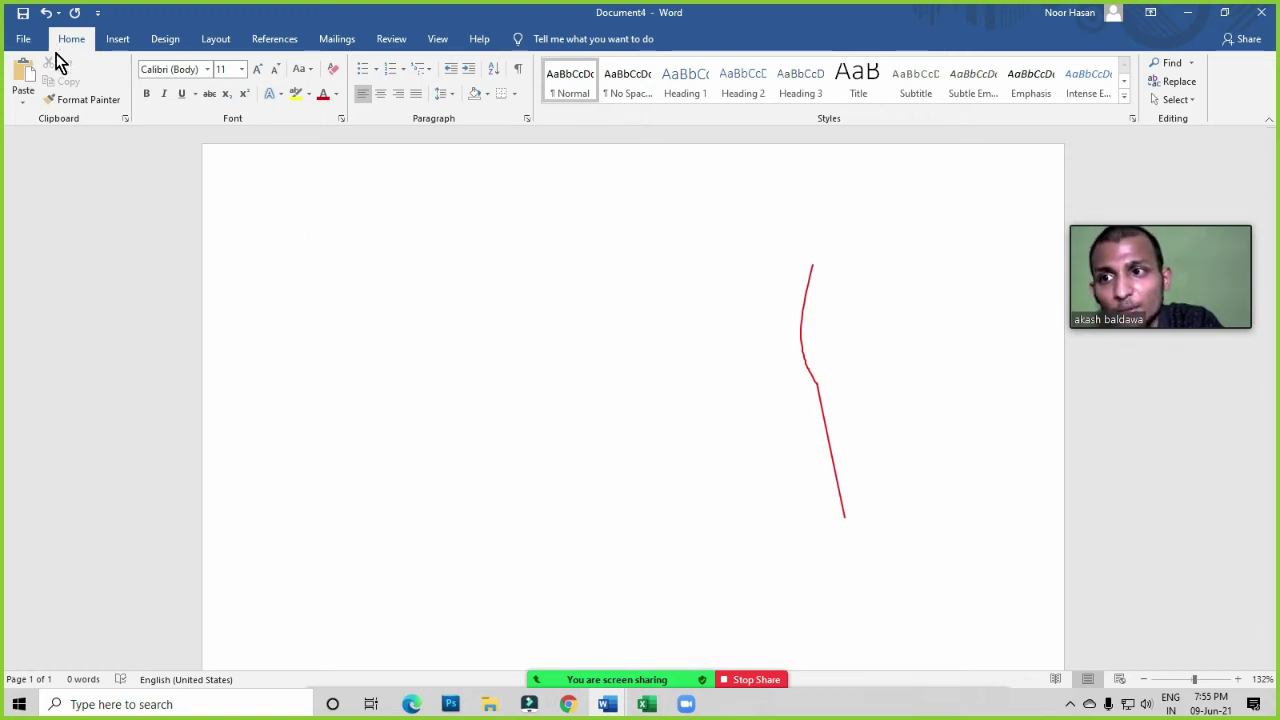
left_click(326, 246)
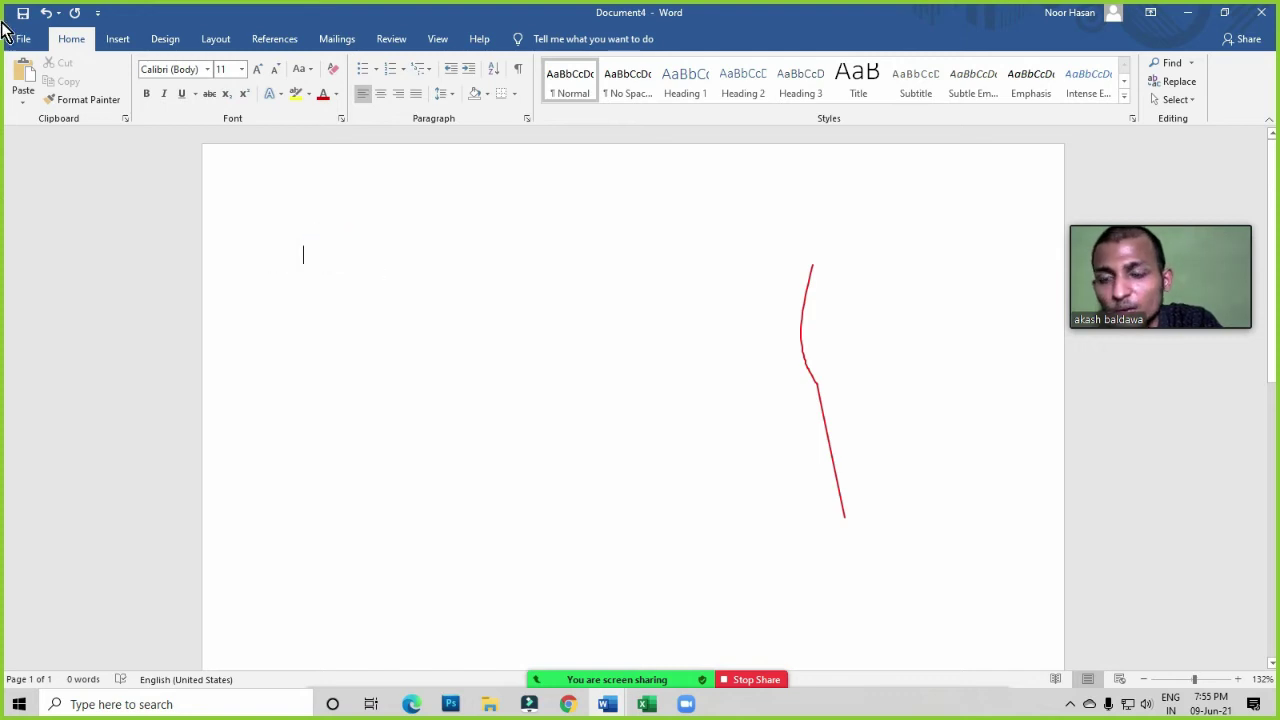
key("XF86AudioRaiseVolume")
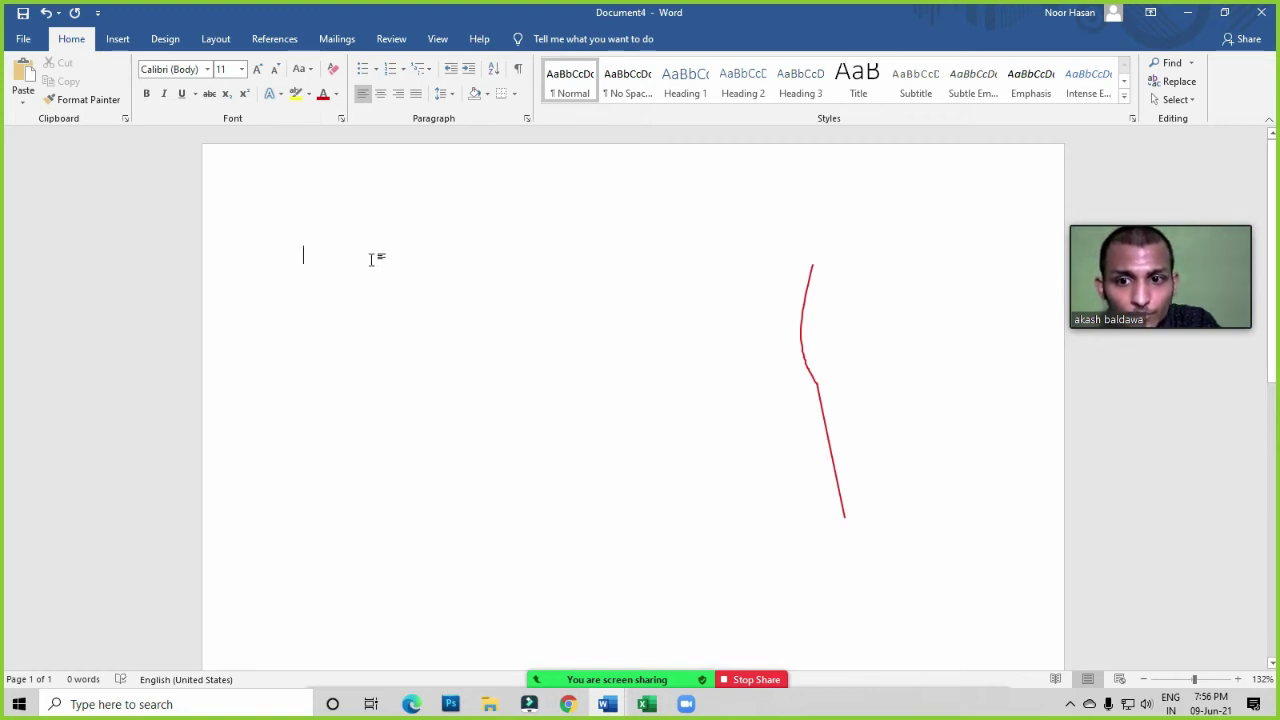
left_click(370, 259)
left_click(632, 403)
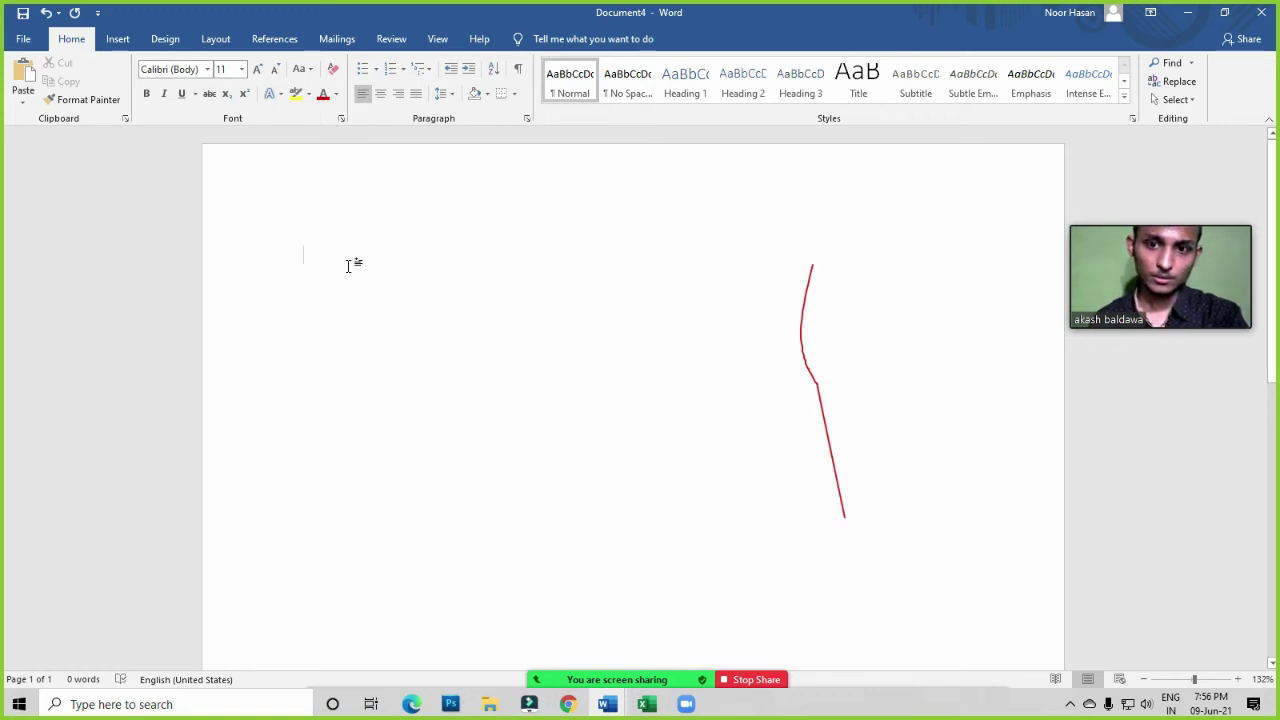
left_click(313, 252)
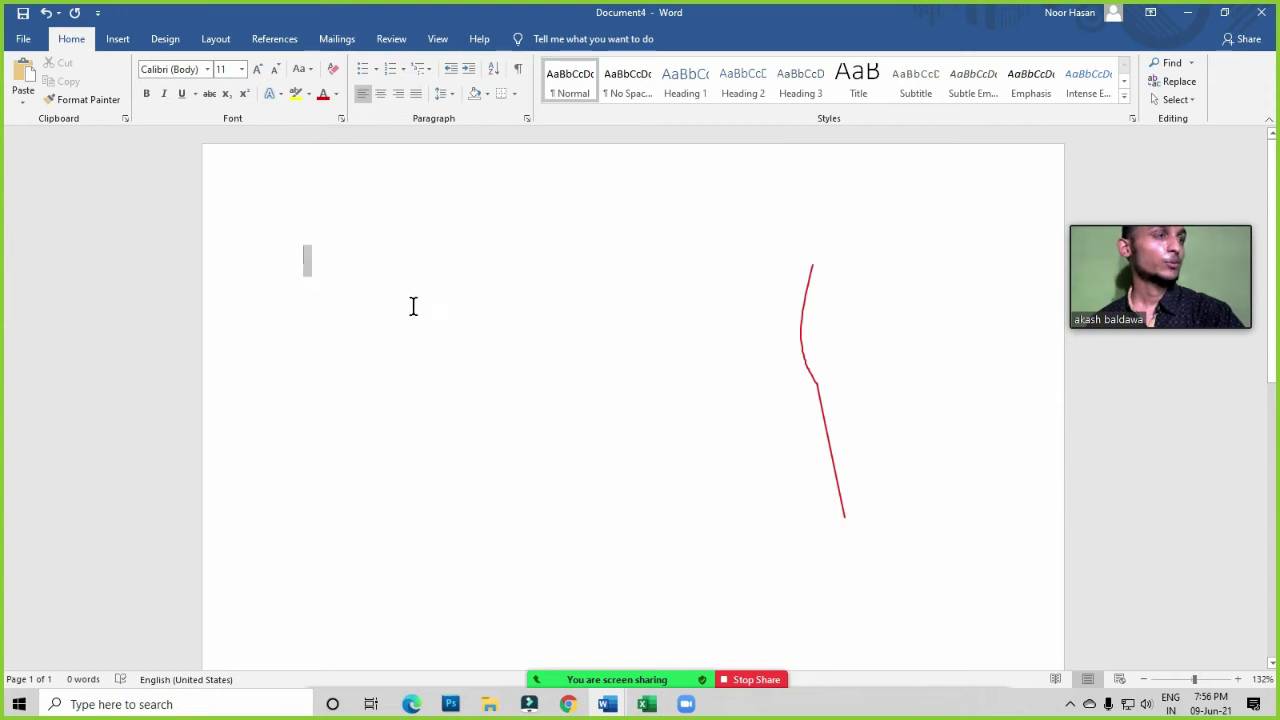
left_click(469, 306)
left_click(434, 320)
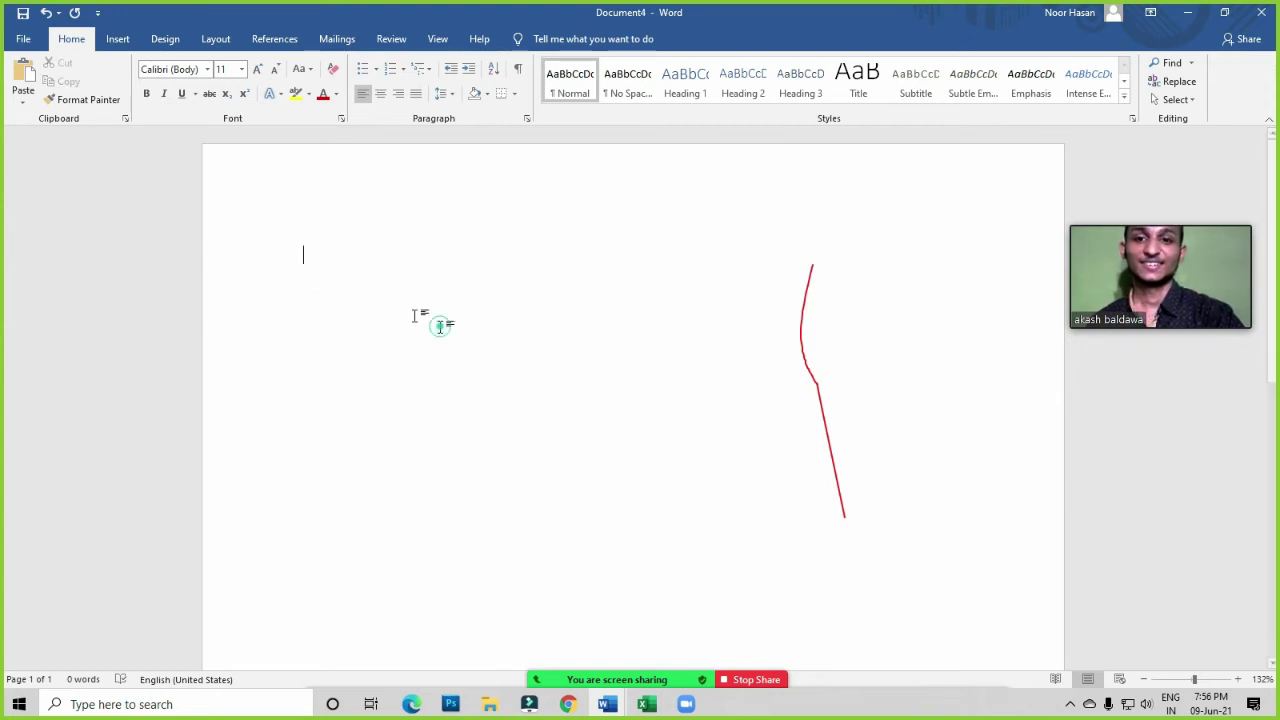
left_click(303, 253)
double_click(477, 368)
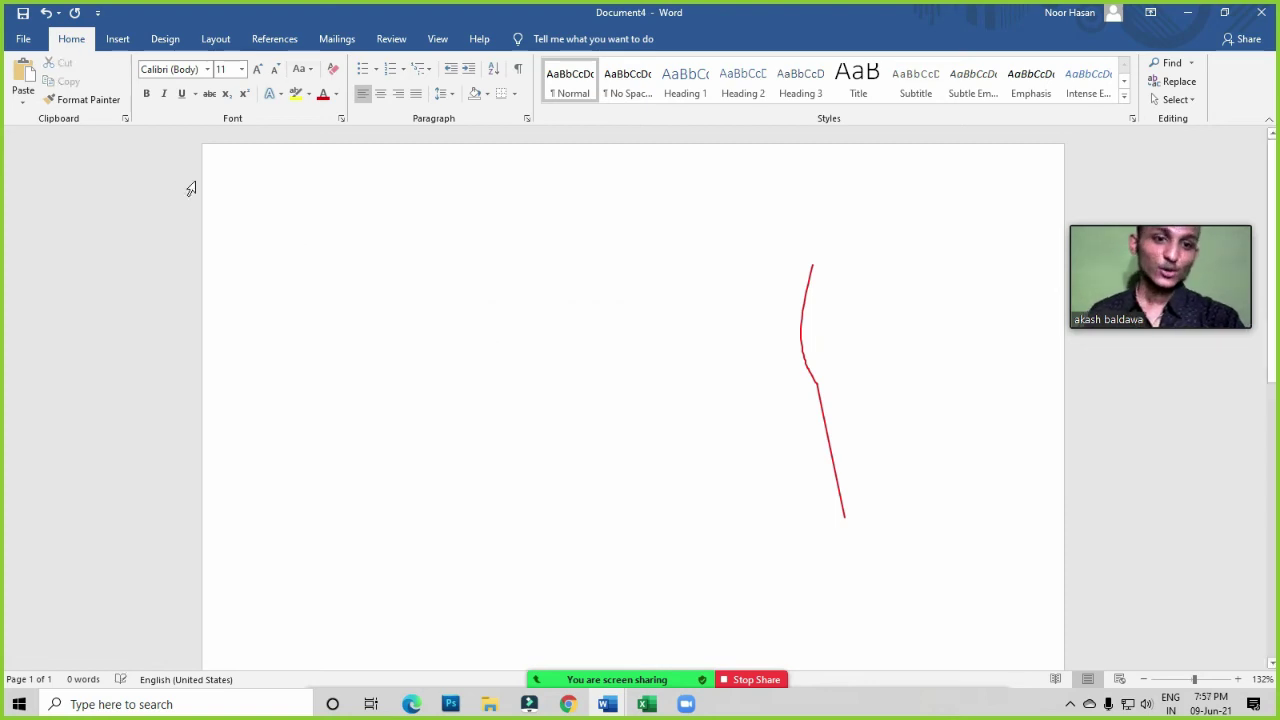
left_click(283, 234)
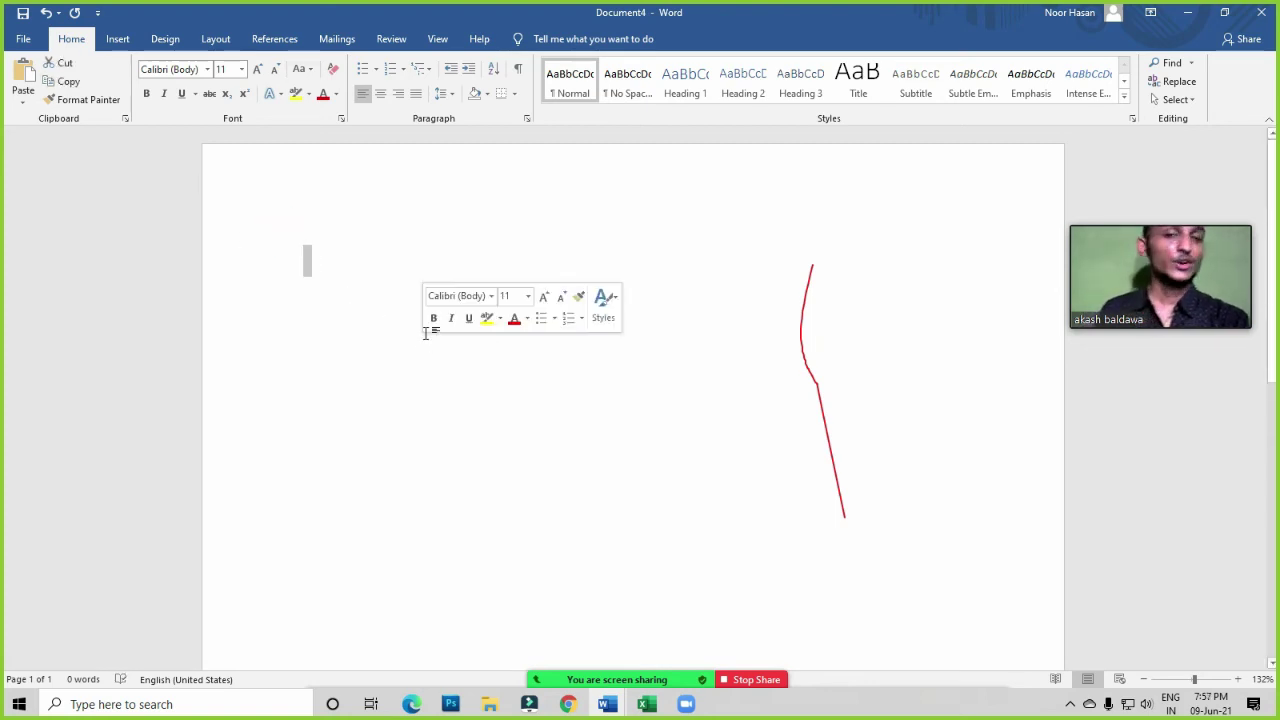
left_click(339, 310)
left_click(324, 262)
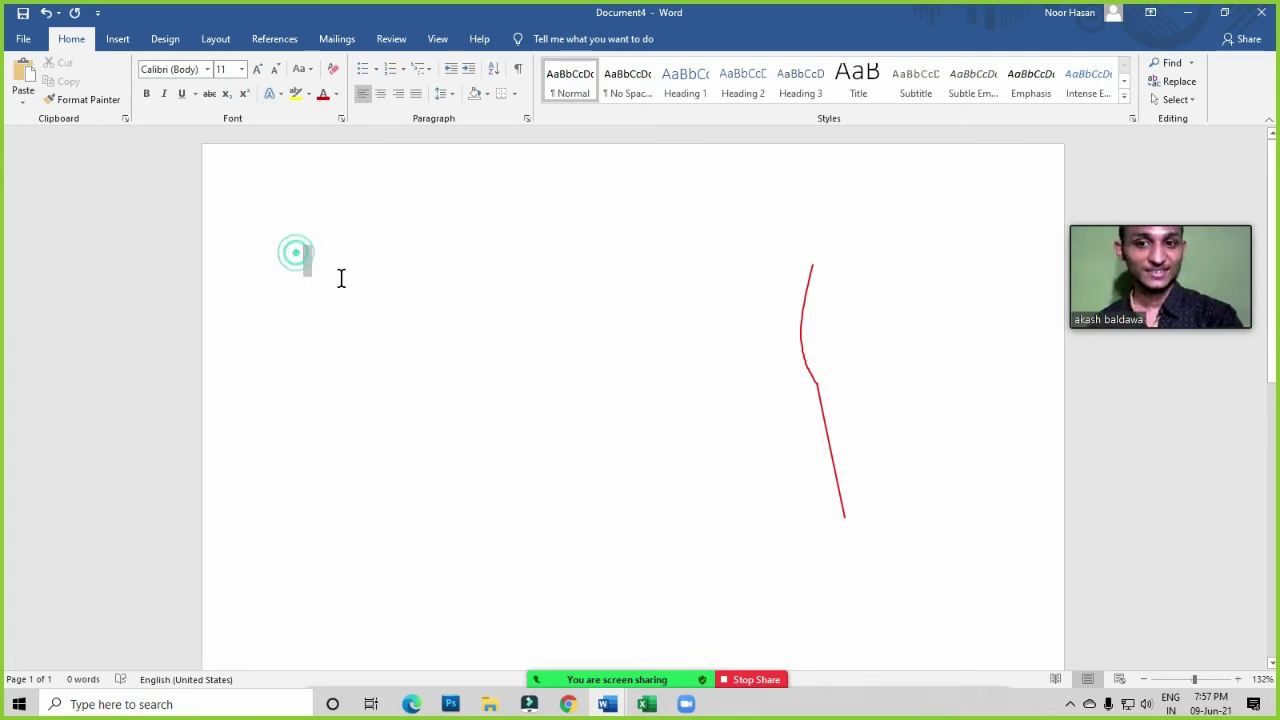
left_click_drag(341, 279, 344, 280)
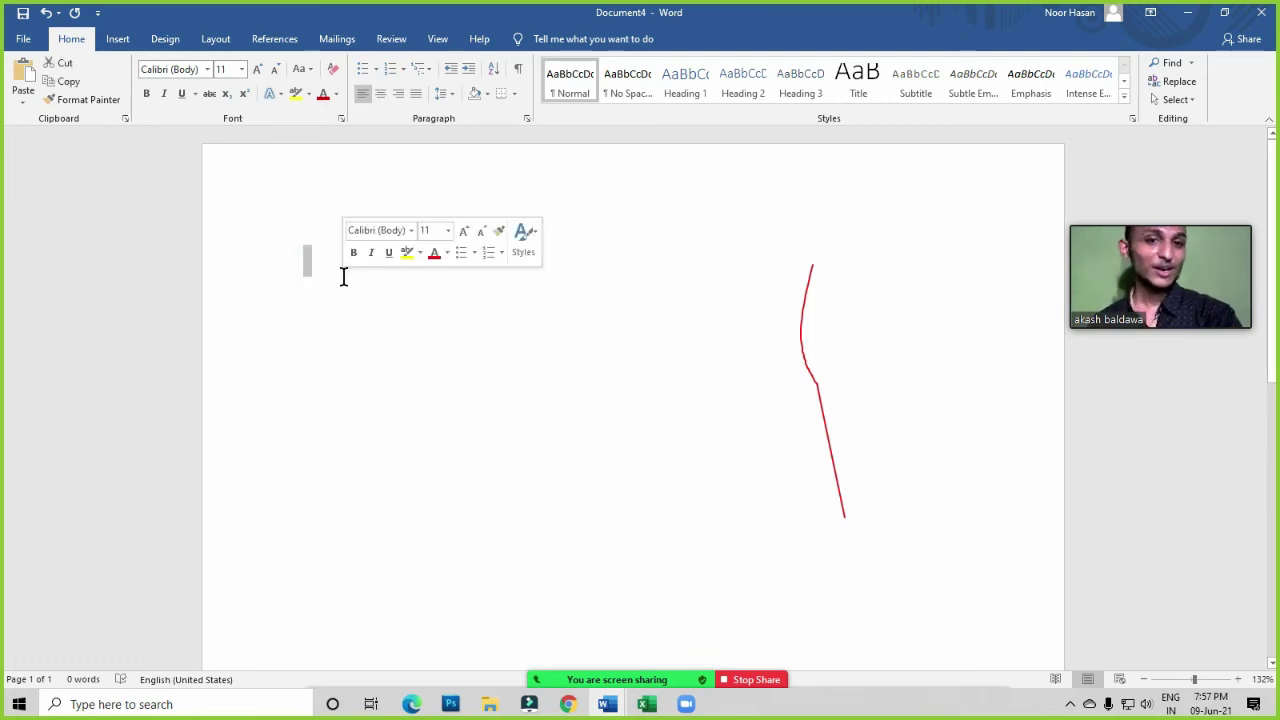
left_click(306, 275)
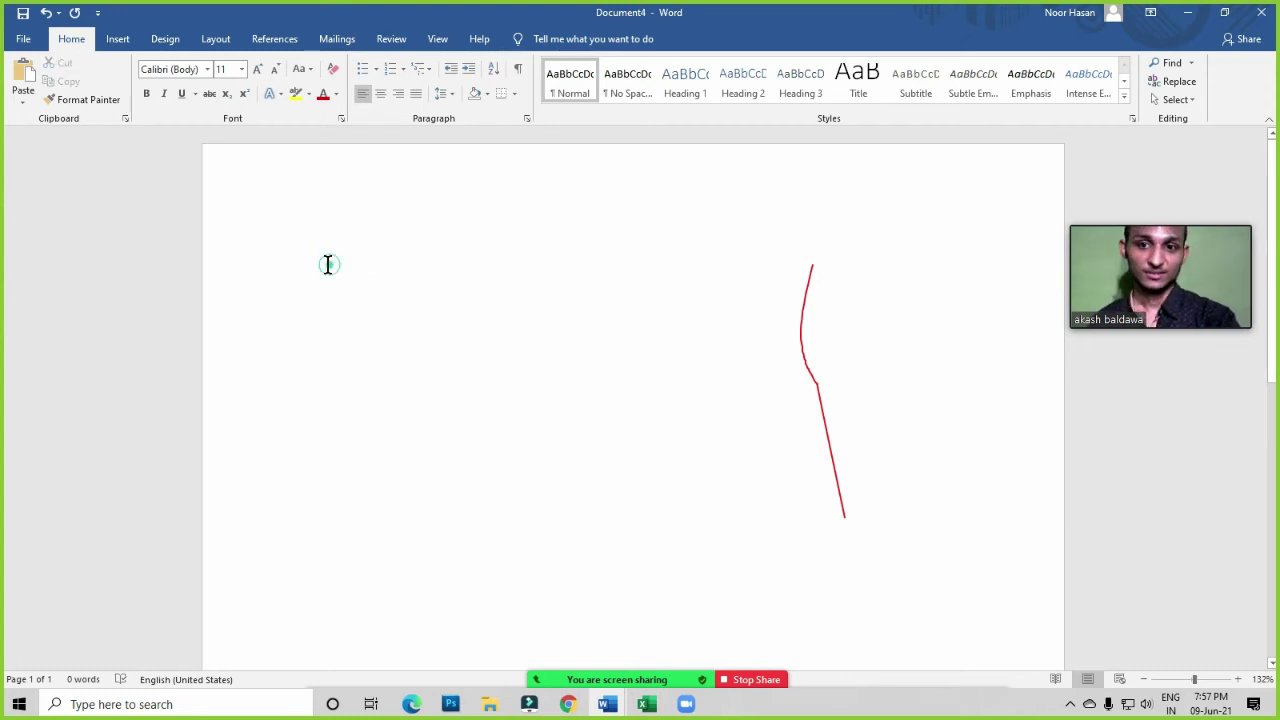
left_click_drag(303, 257, 338, 259)
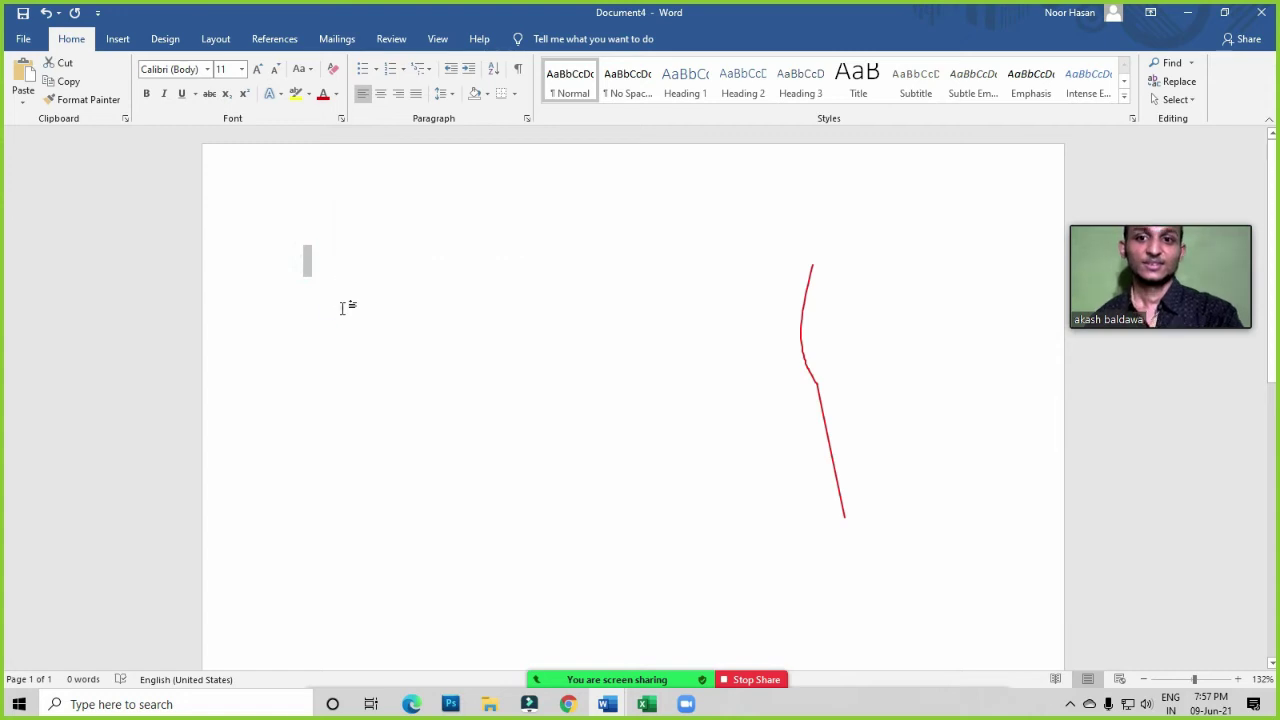
left_click(346, 300)
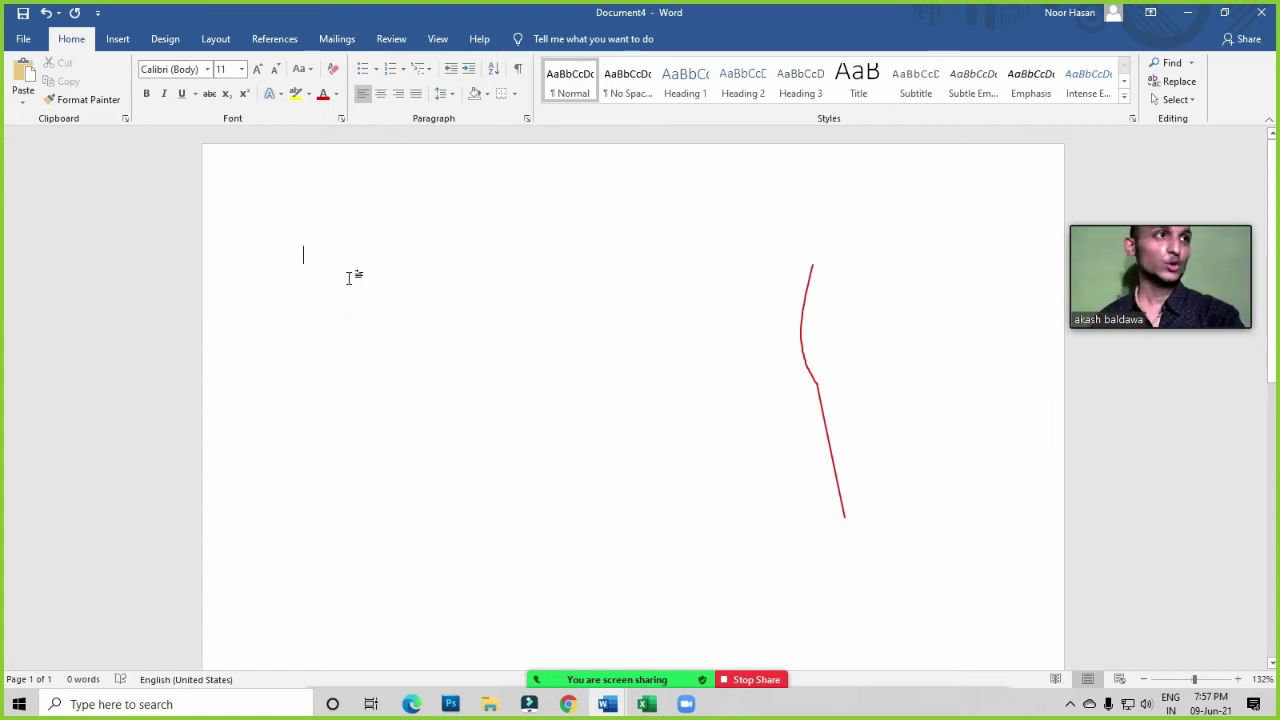
left_click(274, 249)
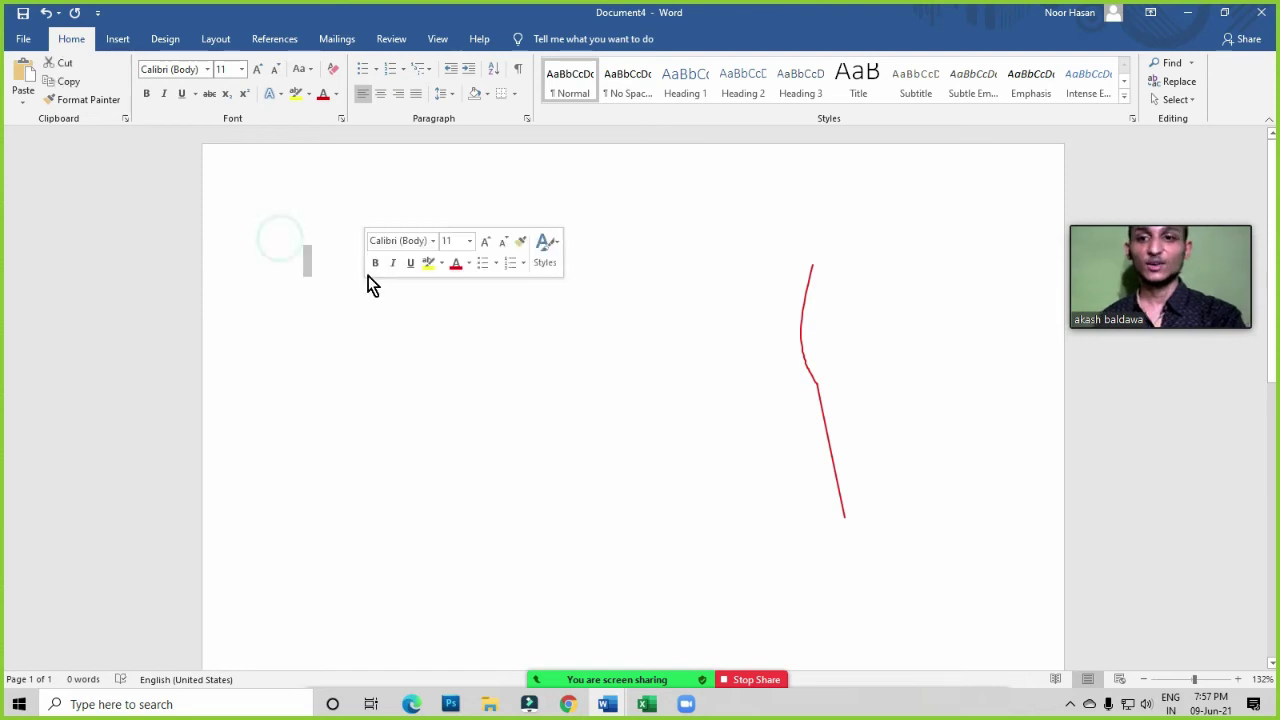
left_click(421, 372)
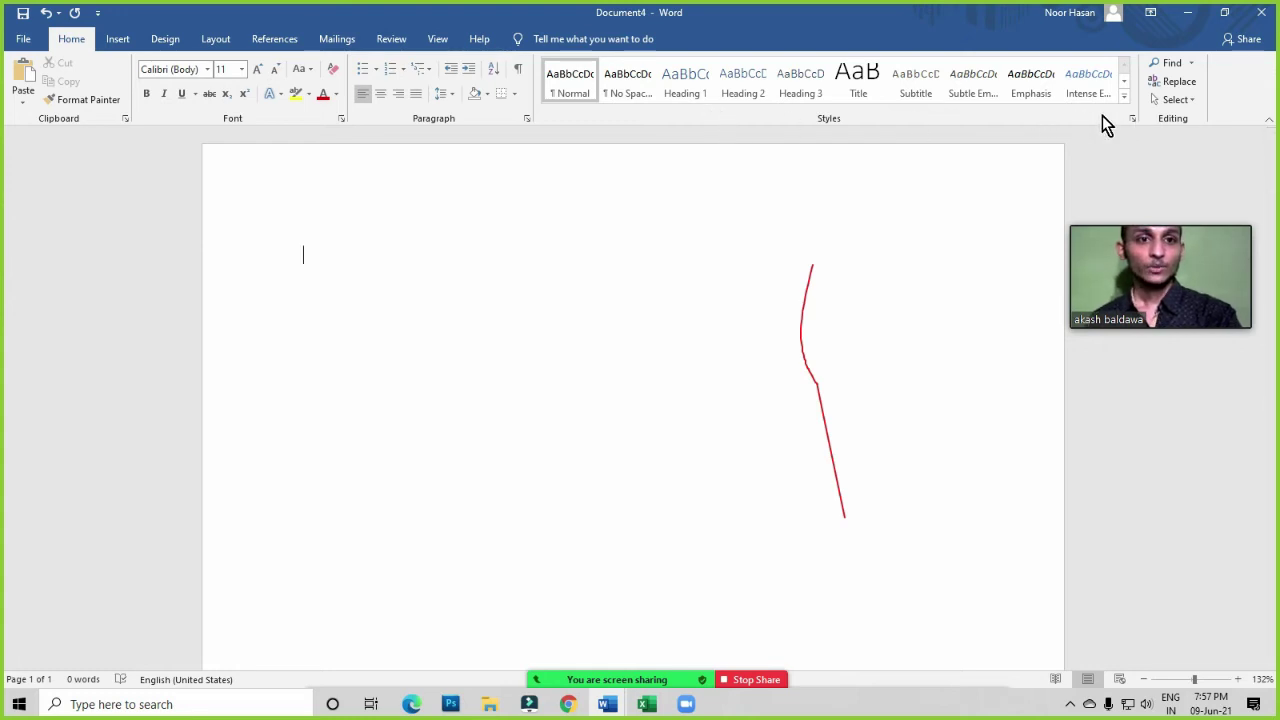
left_click(115, 99)
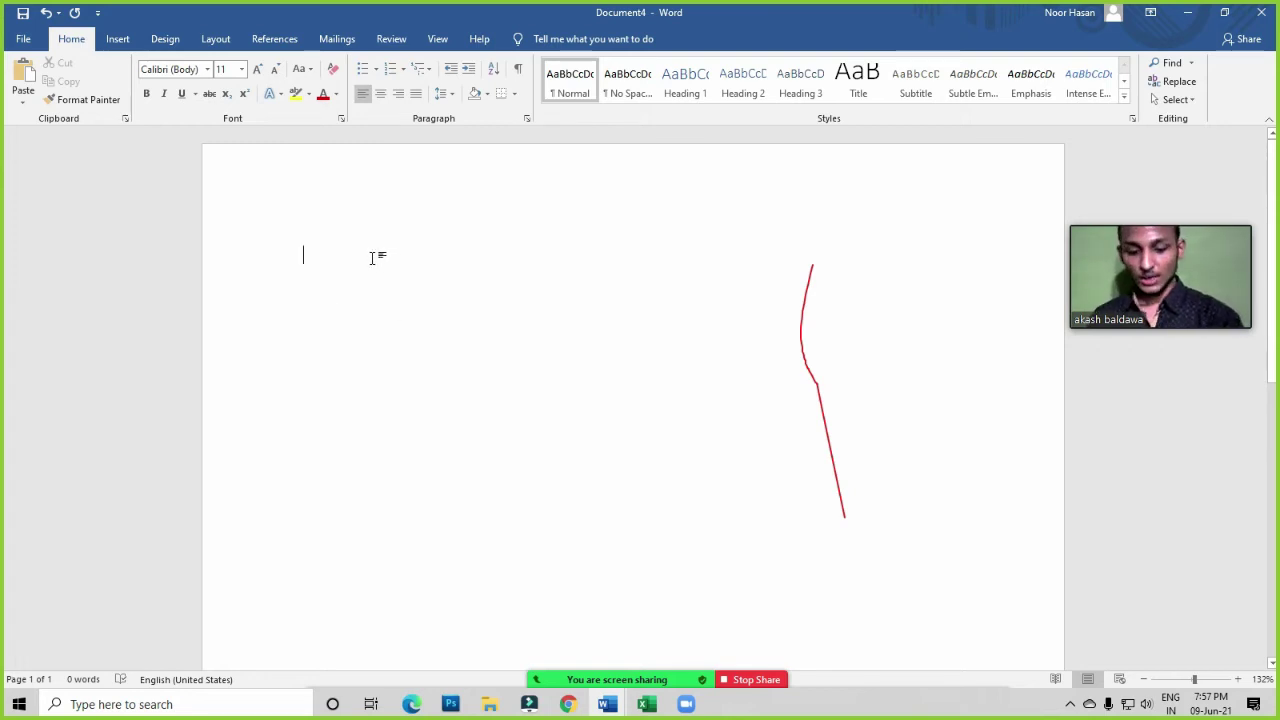
Generate sample paragraphs in the empty document with =rand() and look over the resulting page
type("()")
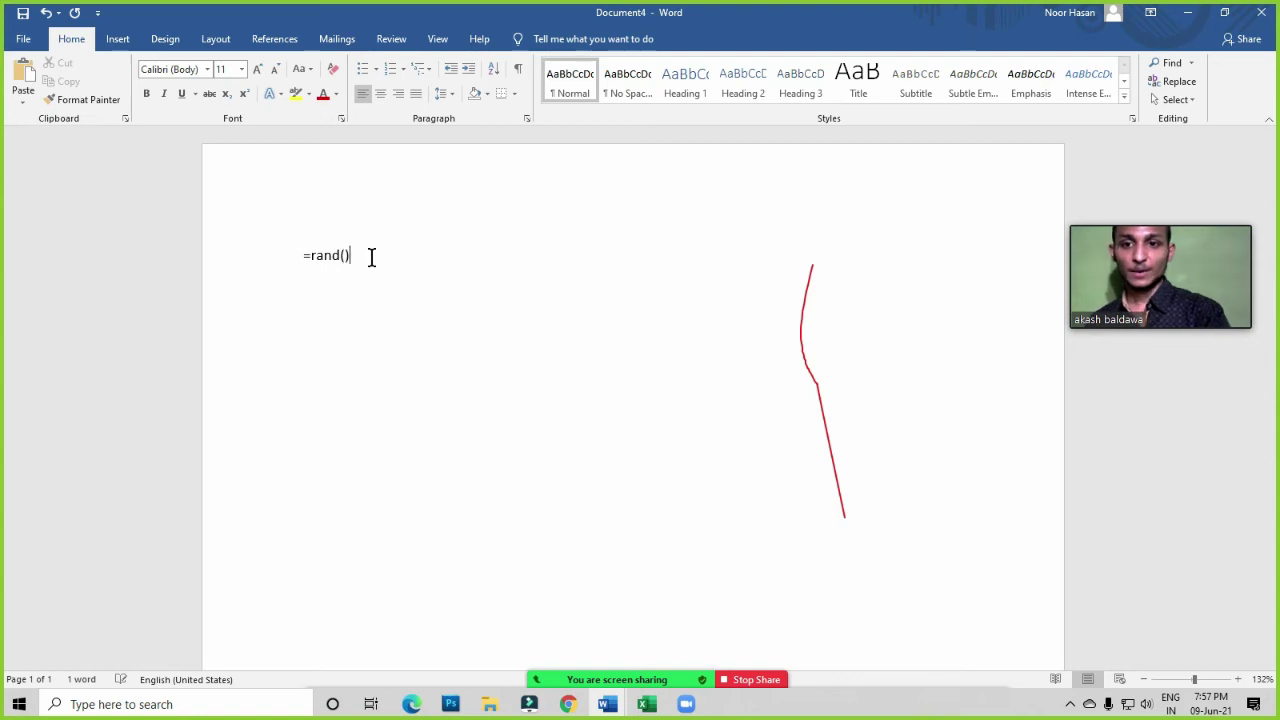
key("Return")
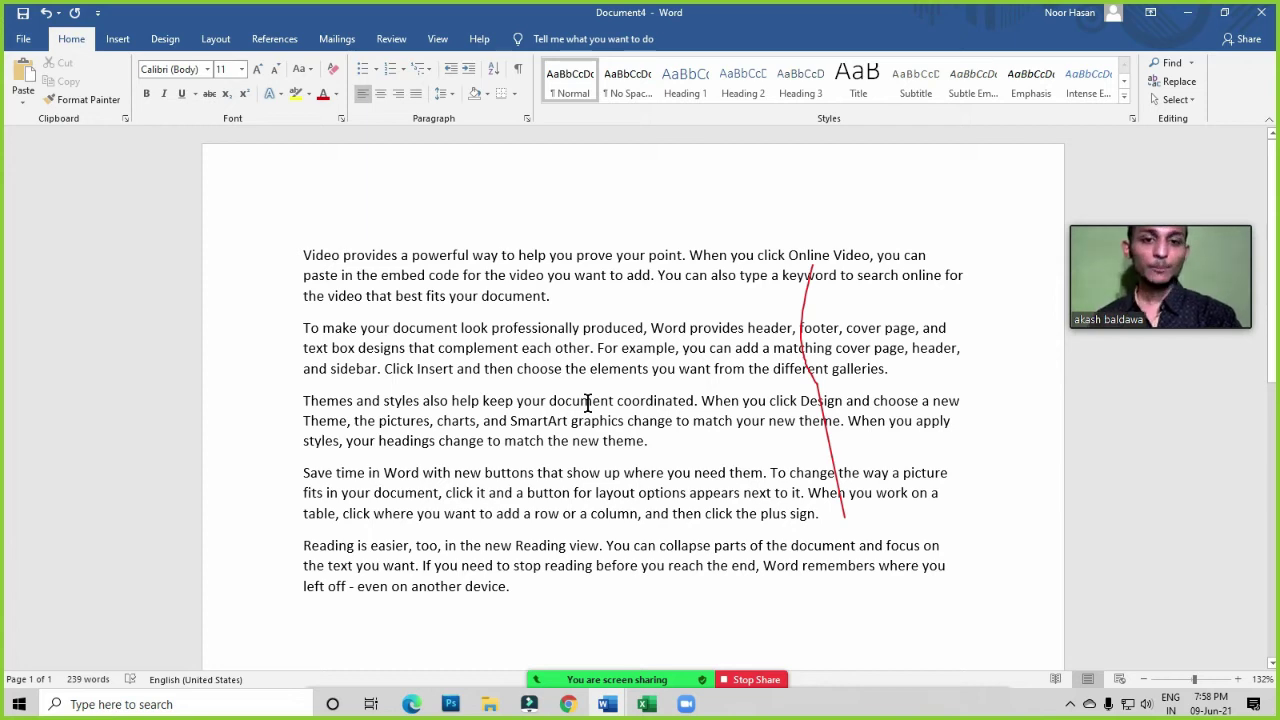
left_click(578, 302)
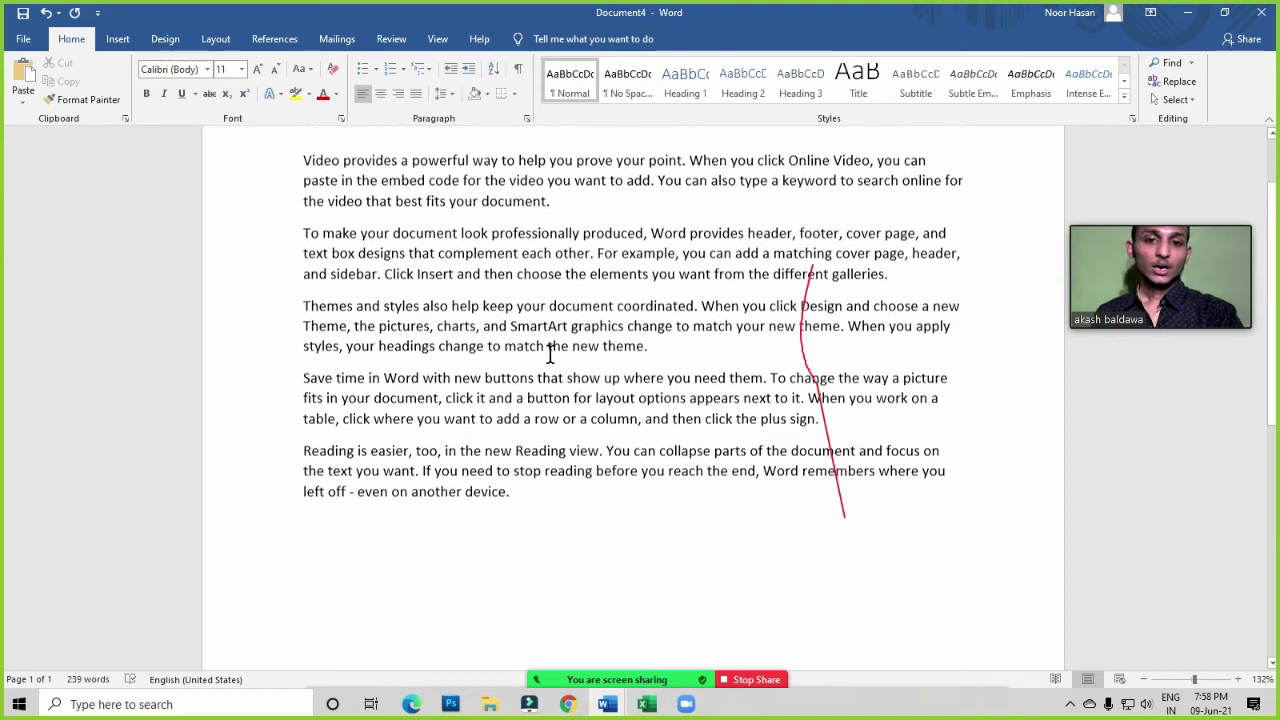
scroll(549, 350, "down", 5)
scroll(549, 347, "down", 2)
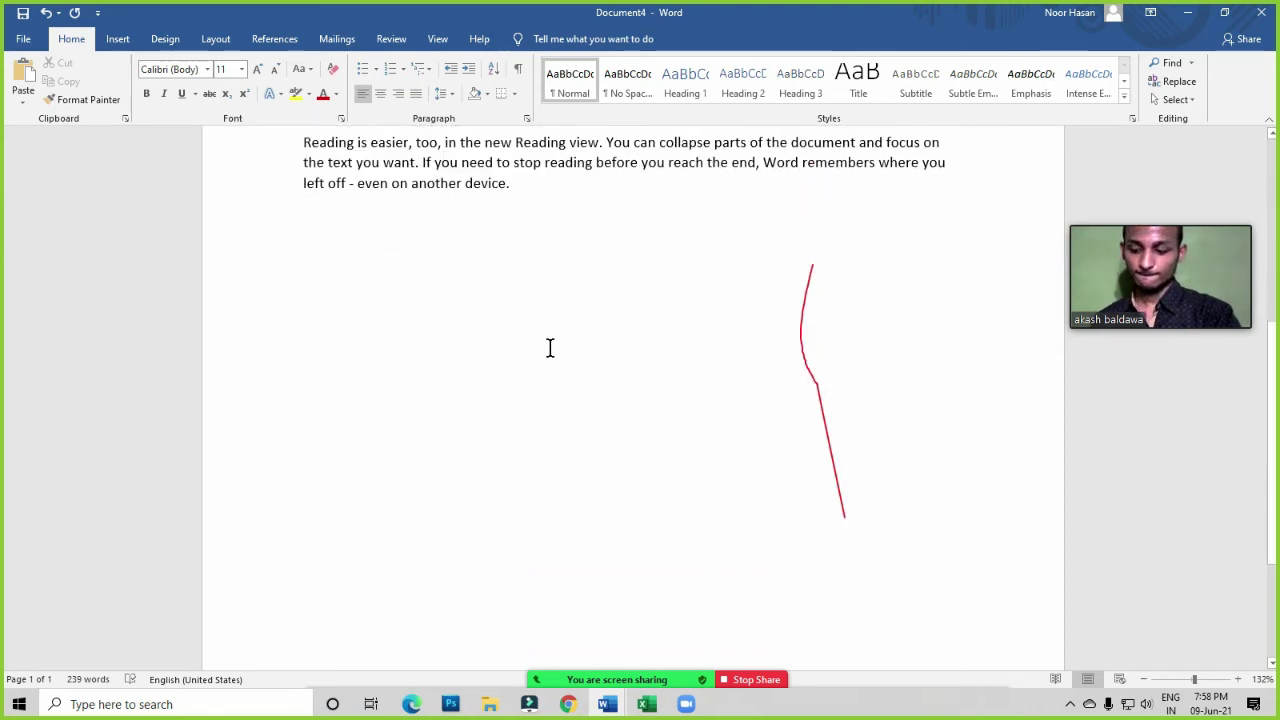
scroll(549, 347, "down", 2)
scroll(549, 347, "up", 8)
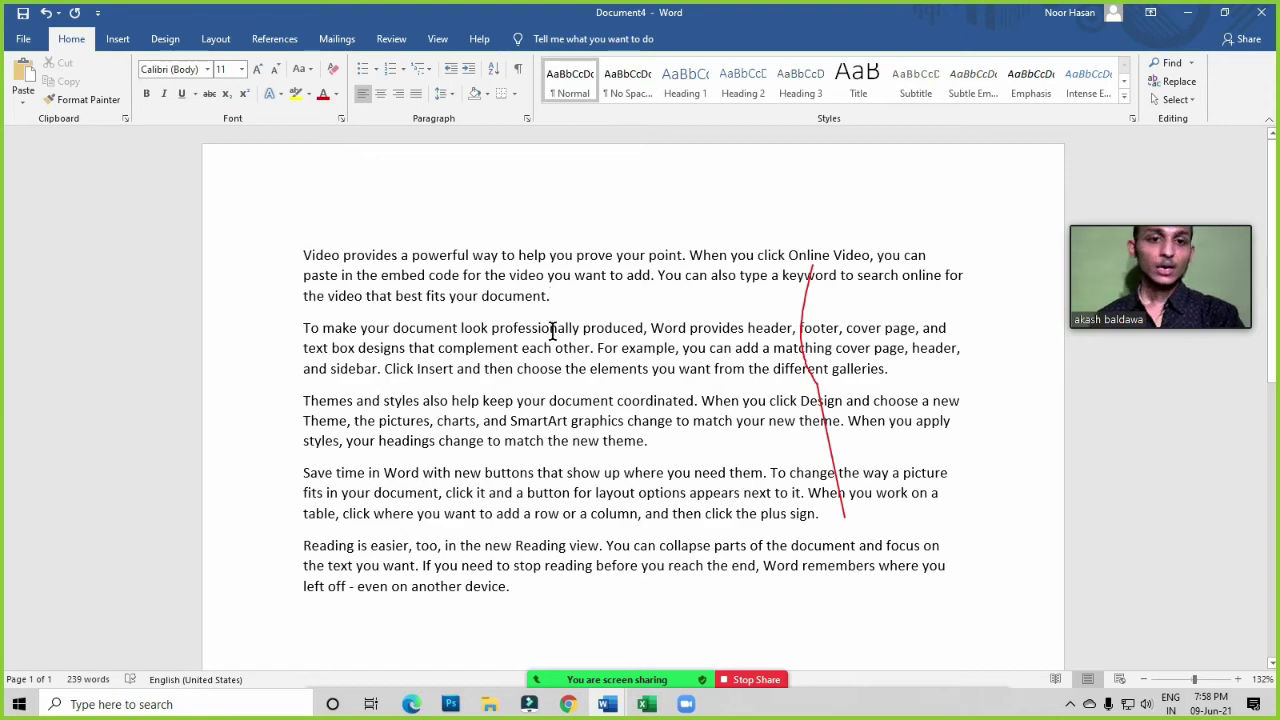
Set the document's left margin to 0 in the page setup of the print view
key("ctrl+p")
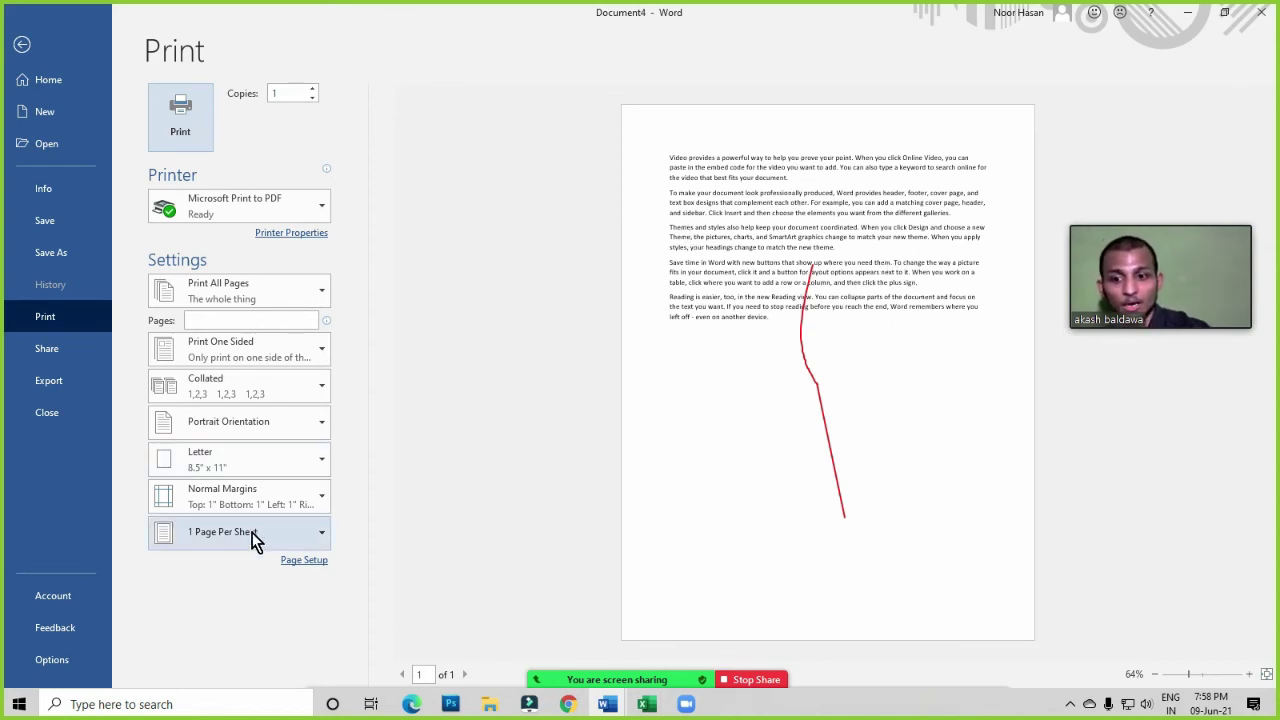
left_click(300, 562)
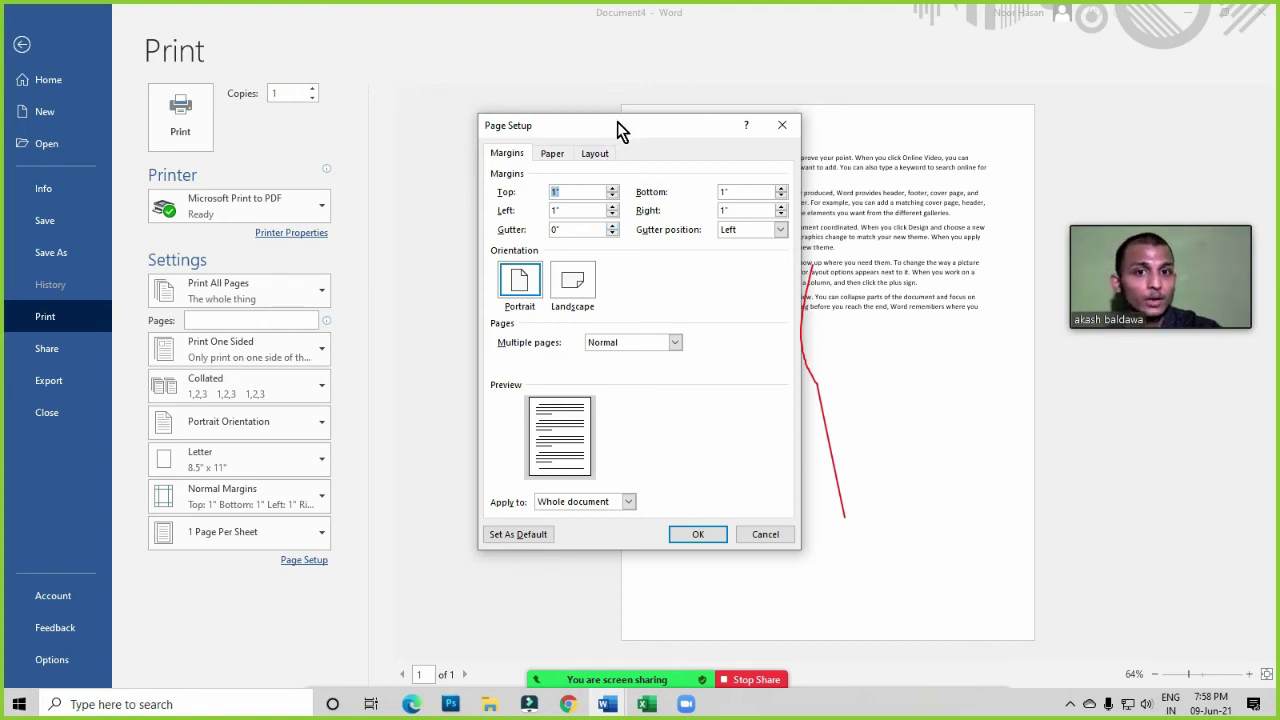
left_click_drag(617, 126, 564, 371)
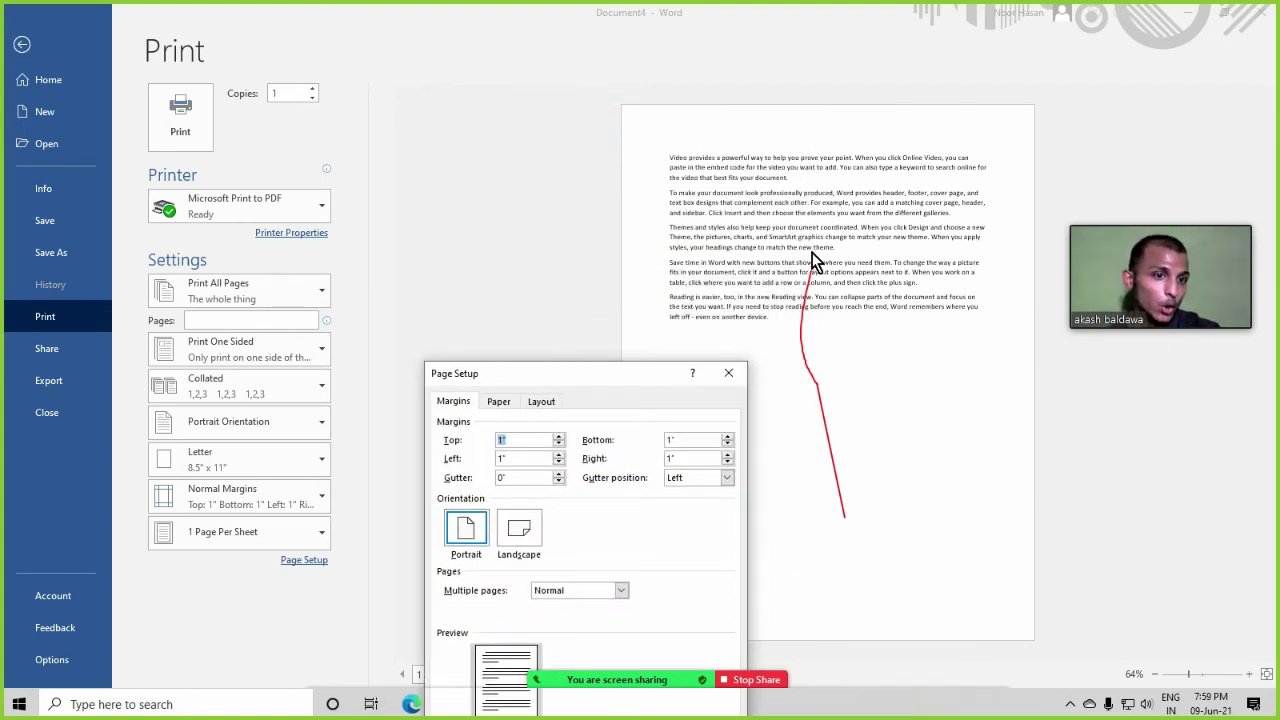
left_click(524, 458)
type("0")
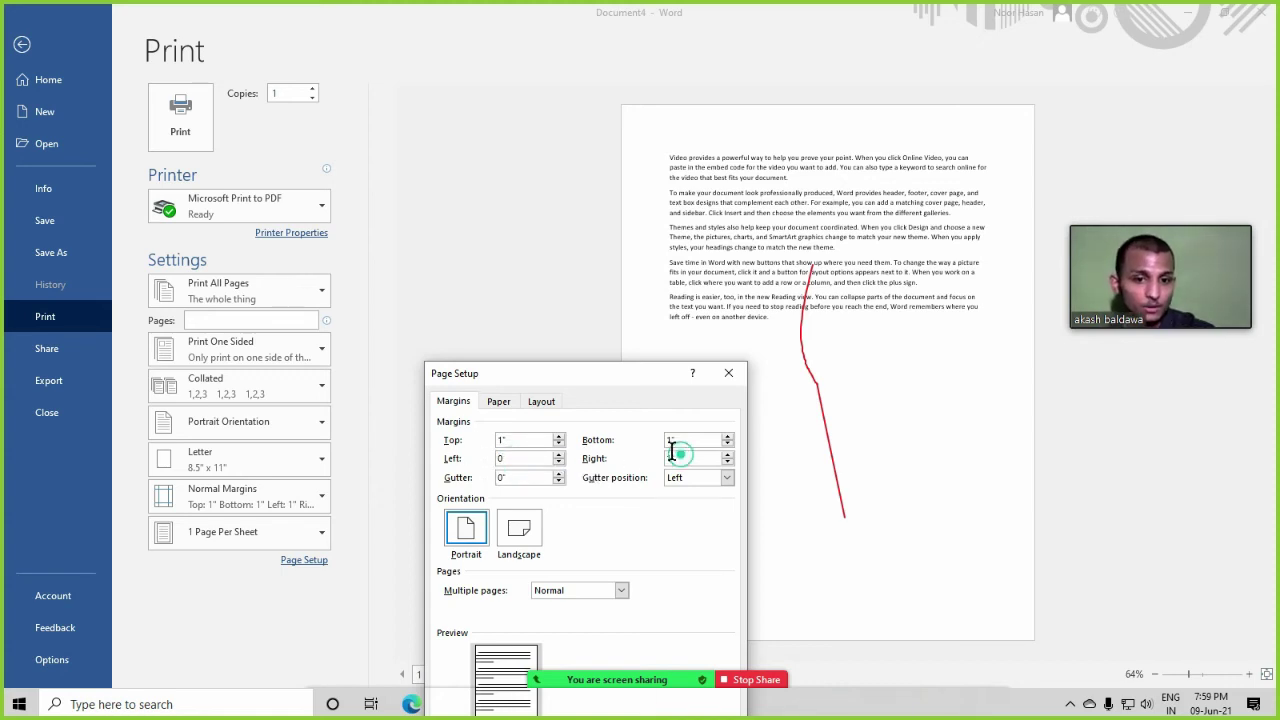
key("Return")
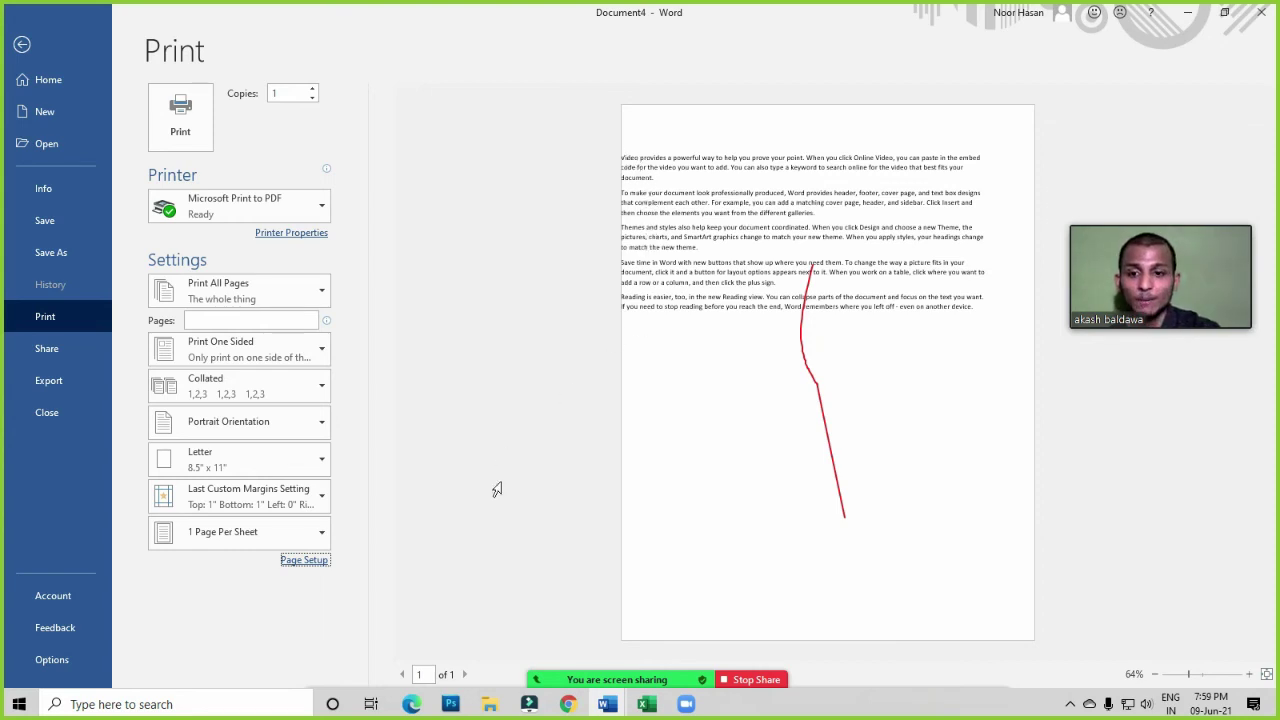
Set the left and right page margins to 1 inch in the page setup and return to the document
left_click(292, 562)
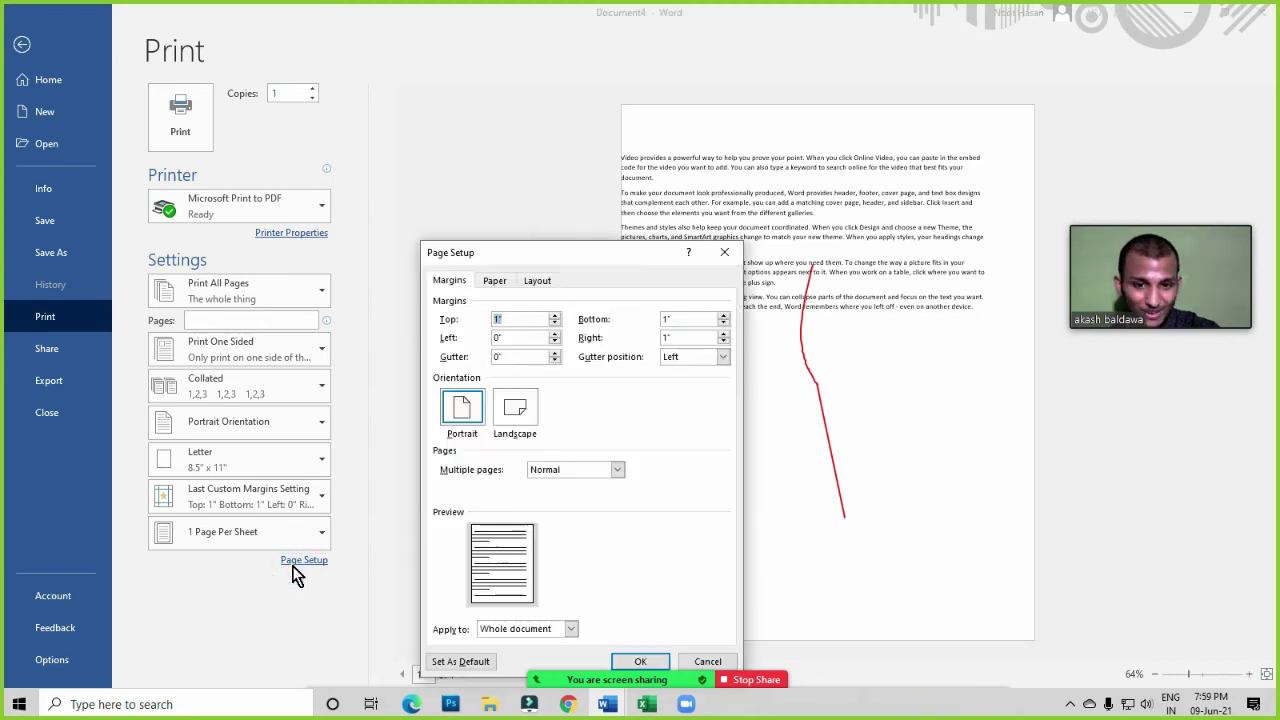
key("Tab")
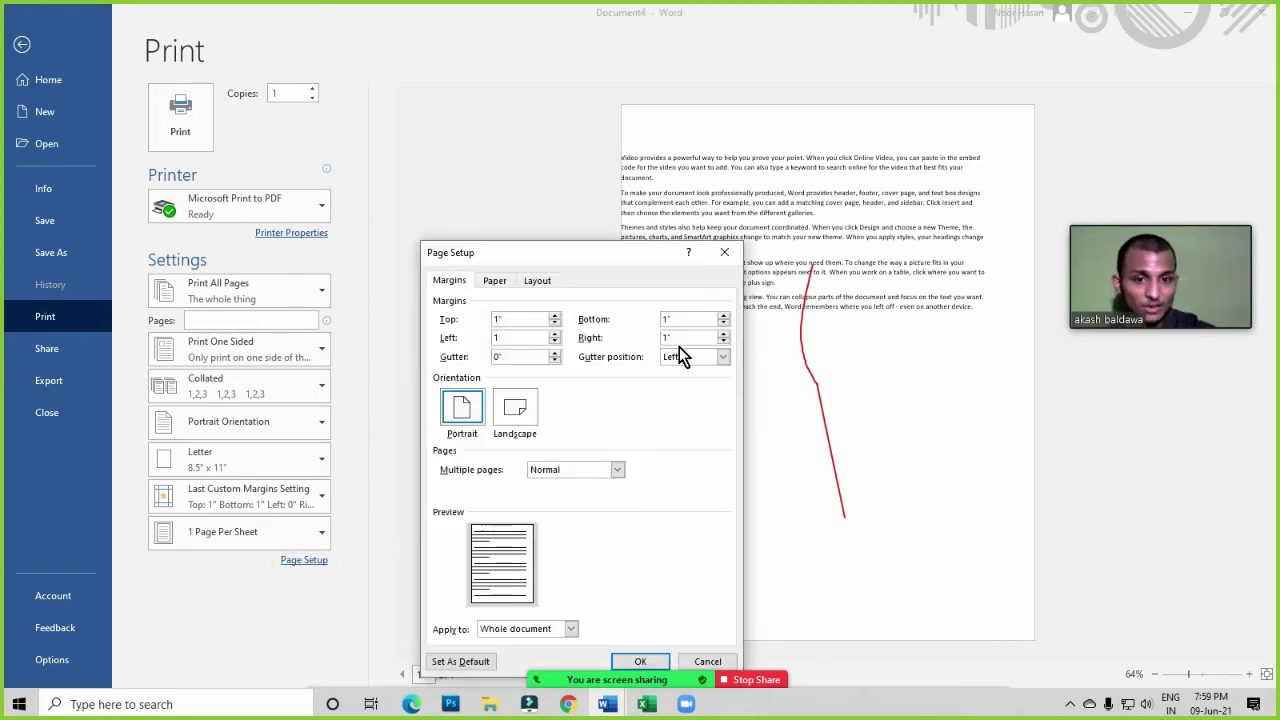
key("Tab")
type("1")
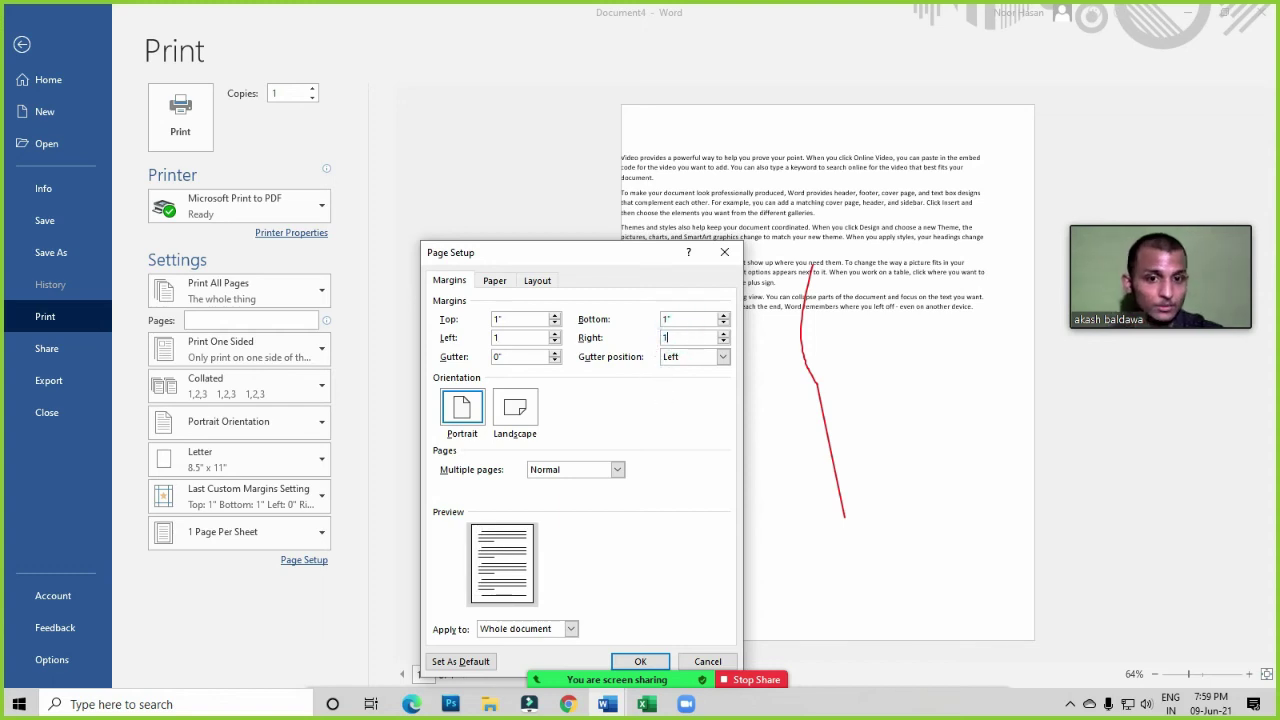
left_click(643, 660)
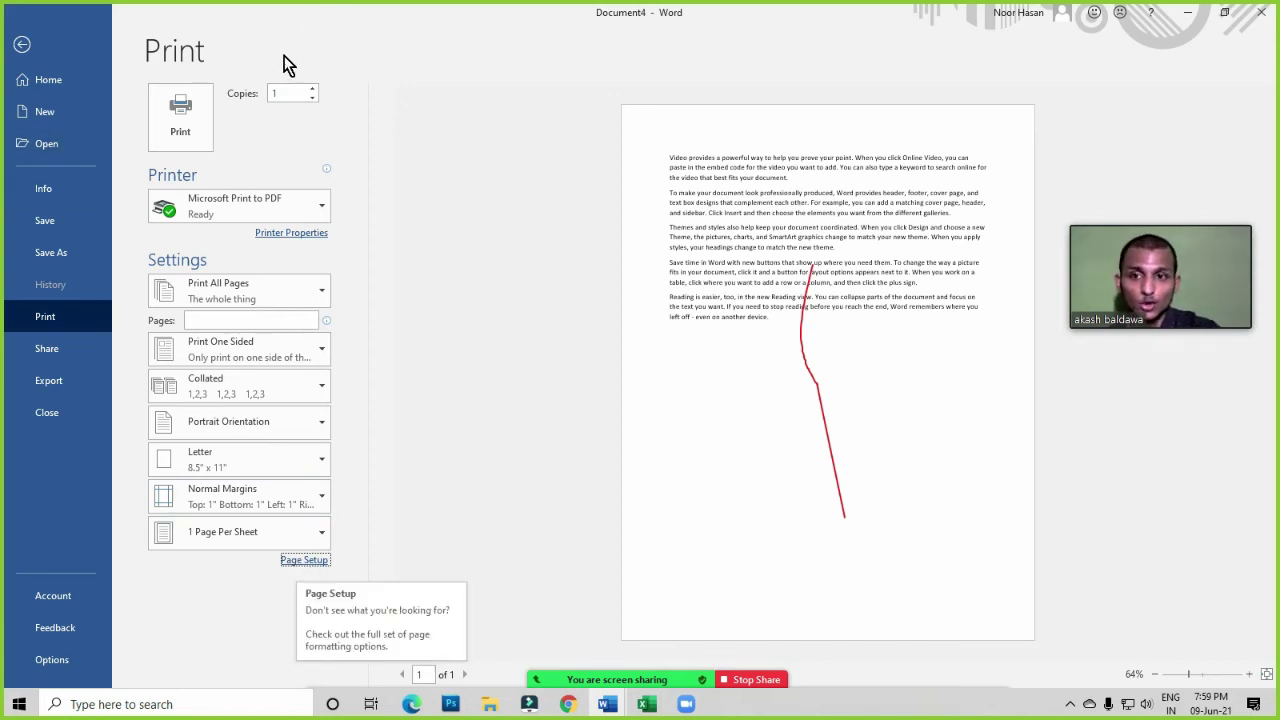
key("Escape")
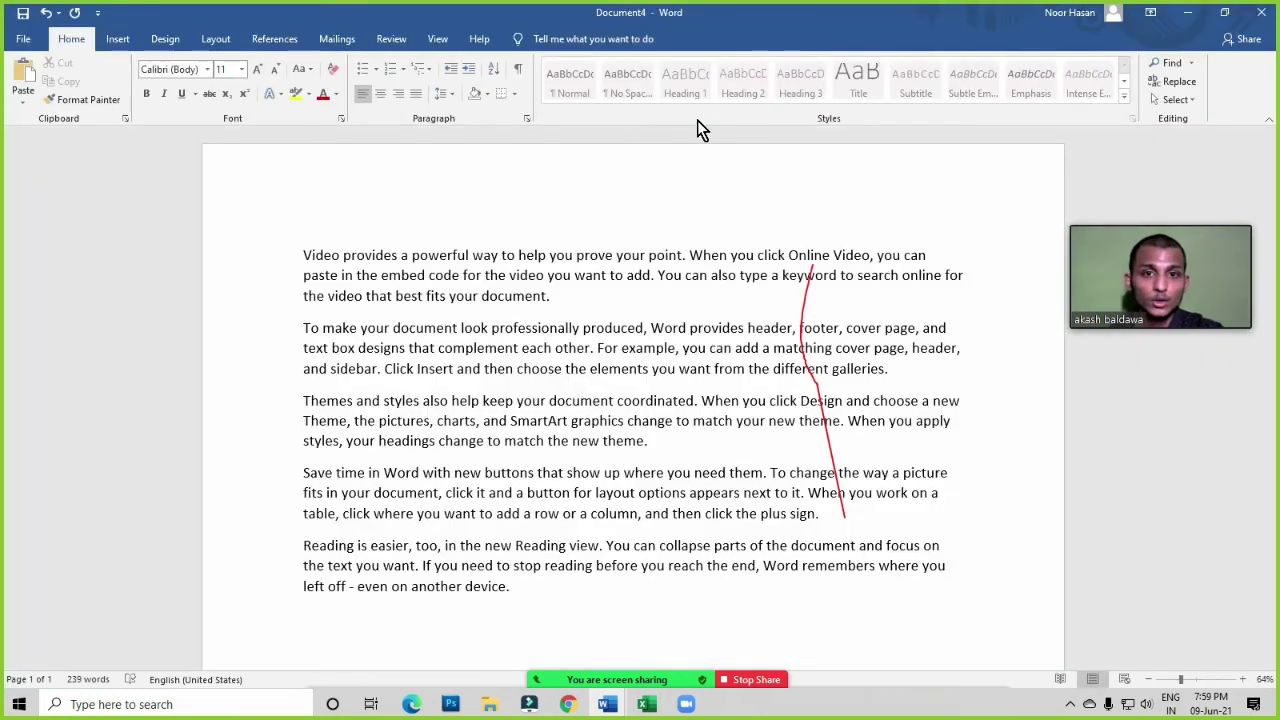
Show the ruler around the document and return to the text formatting commands
left_click(440, 40)
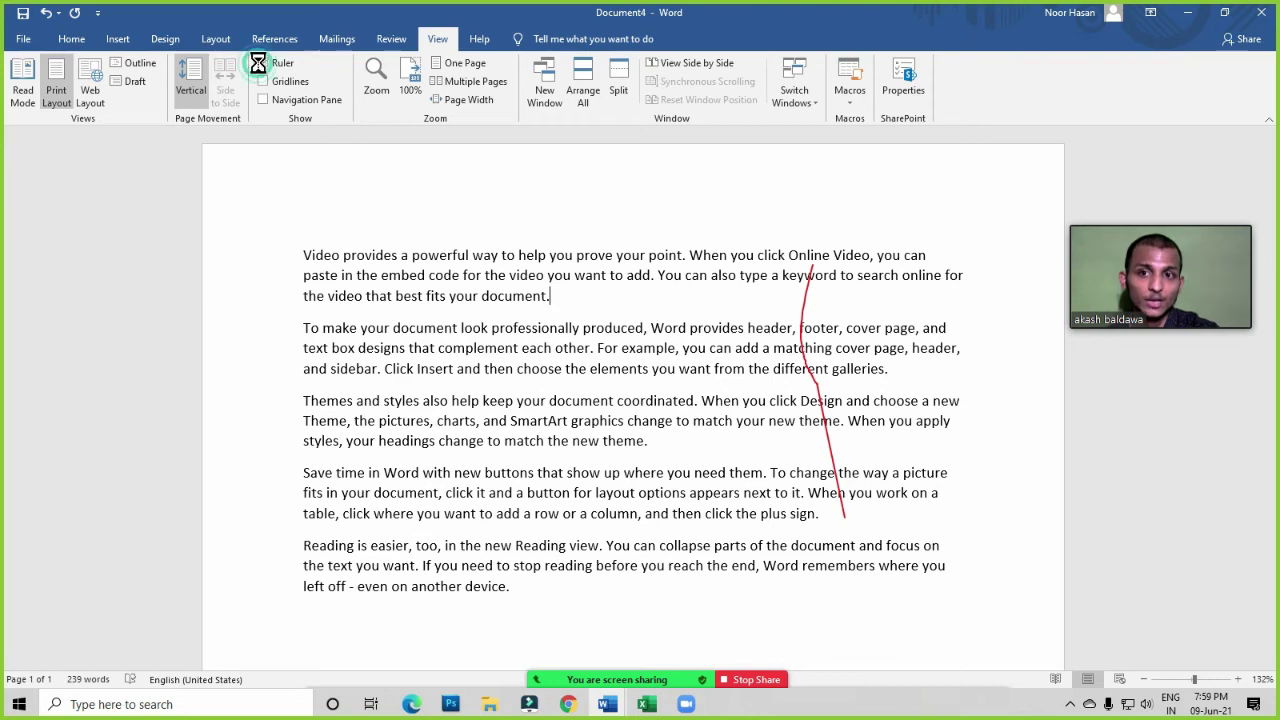
left_click(261, 64)
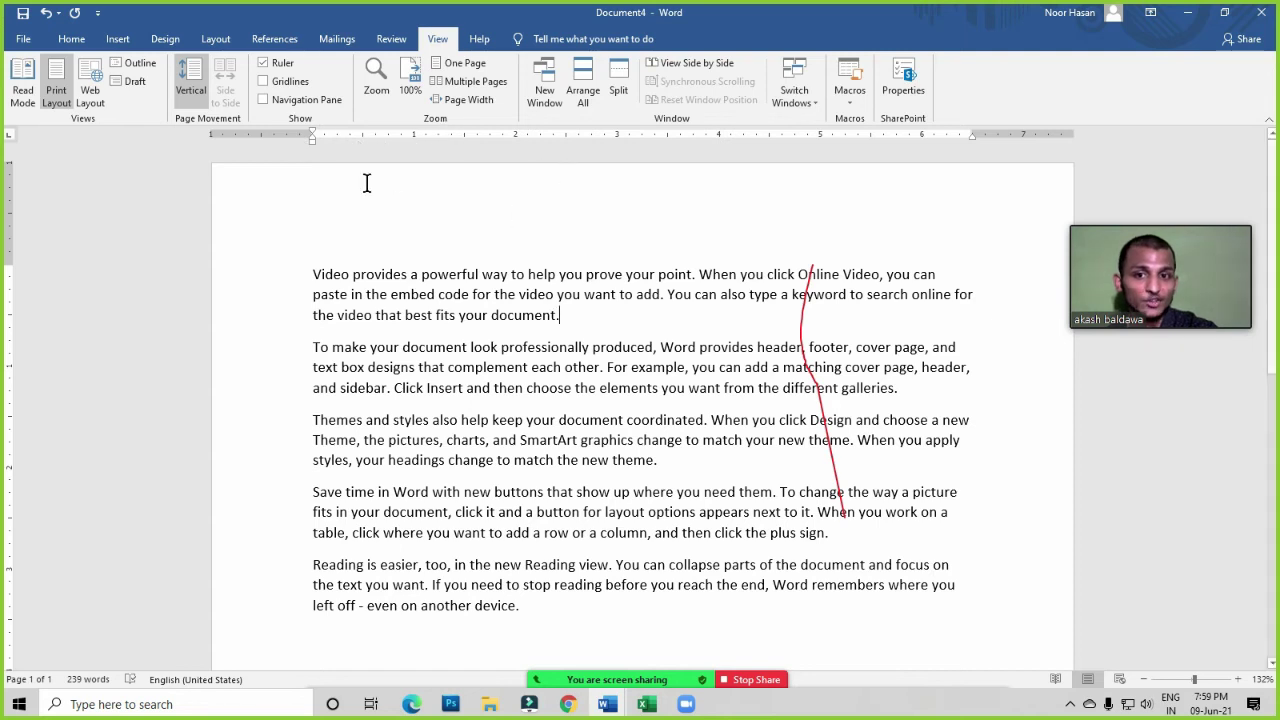
left_click(68, 50)
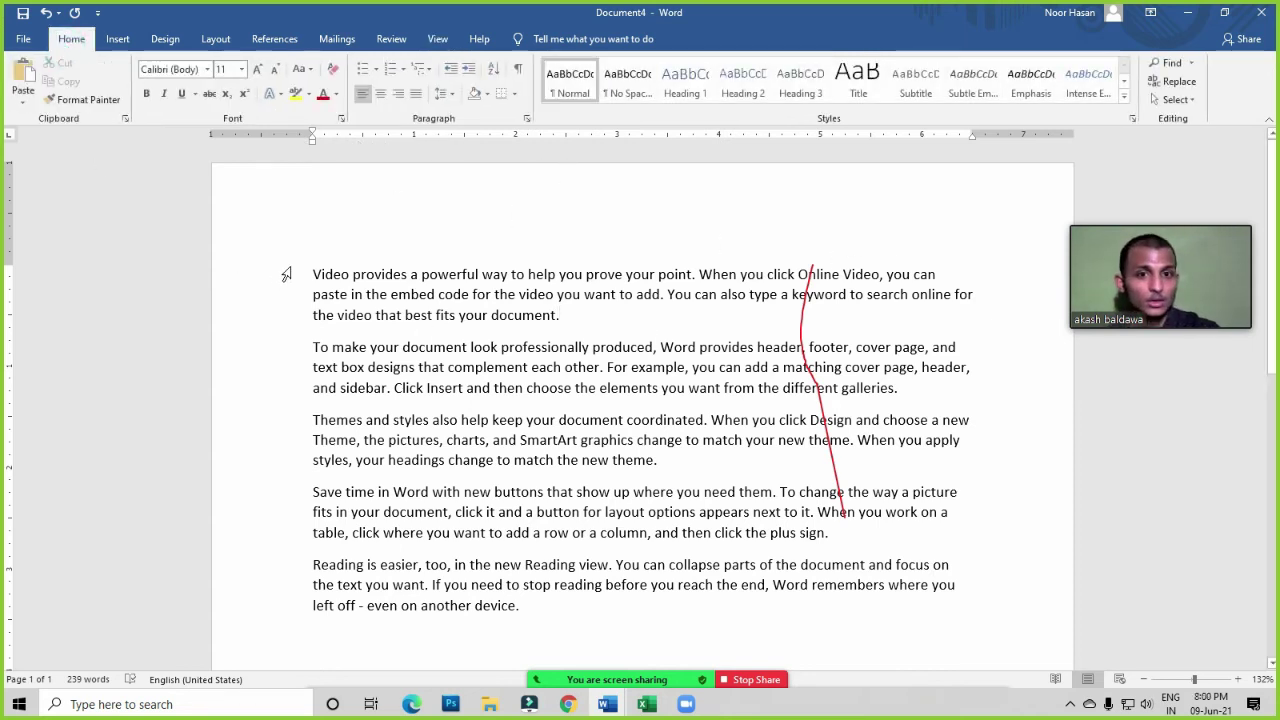
left_click_drag(322, 276, 337, 315)
key("ctrl+End")
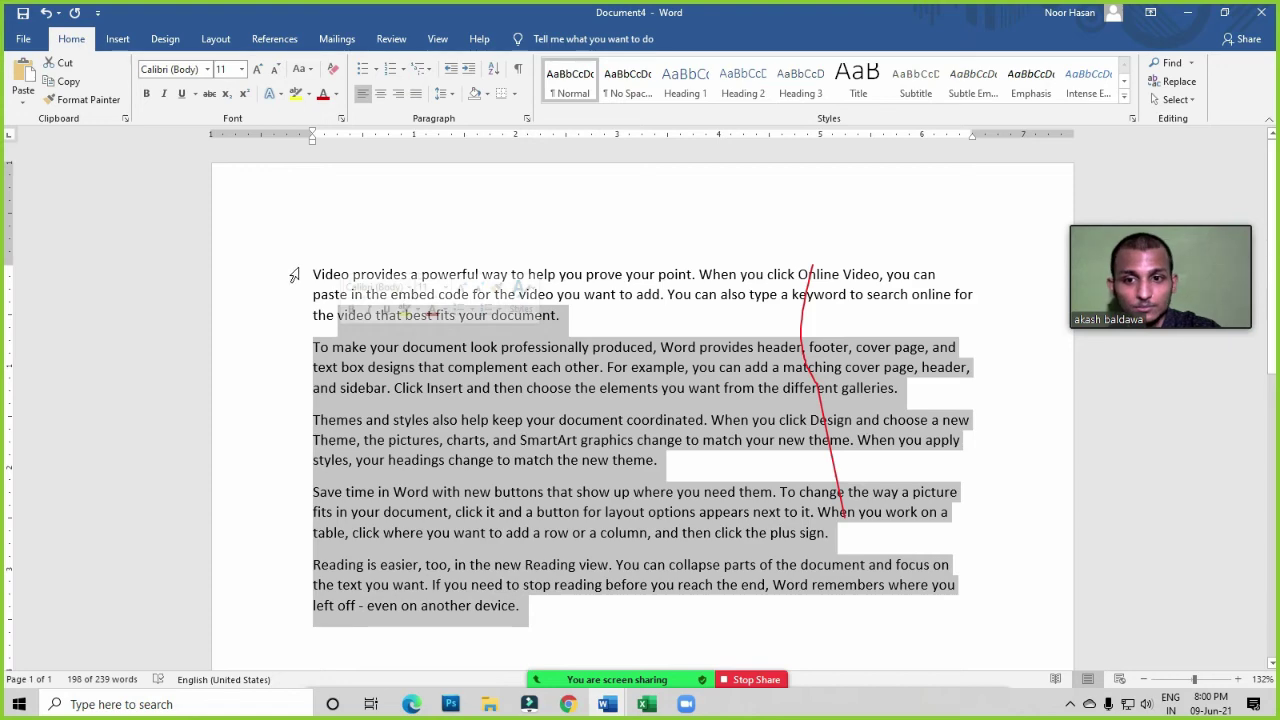
left_click_drag(294, 268, 588, 610)
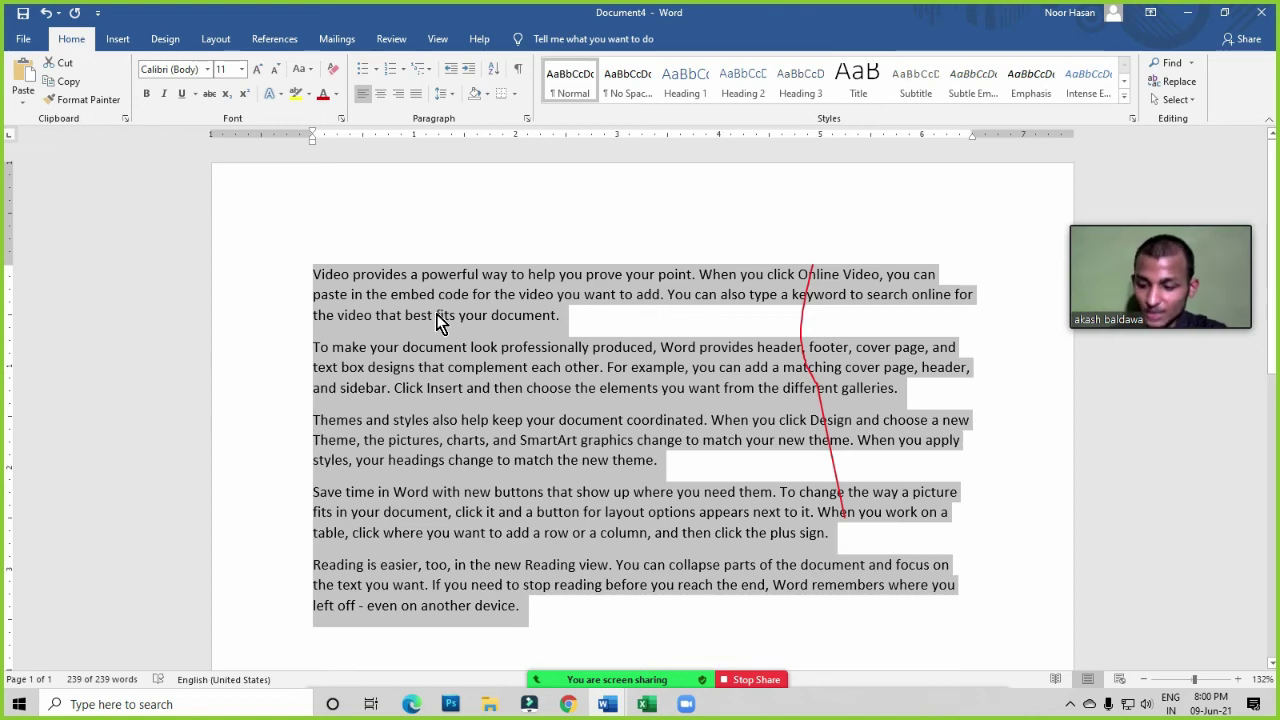
left_click(510, 300)
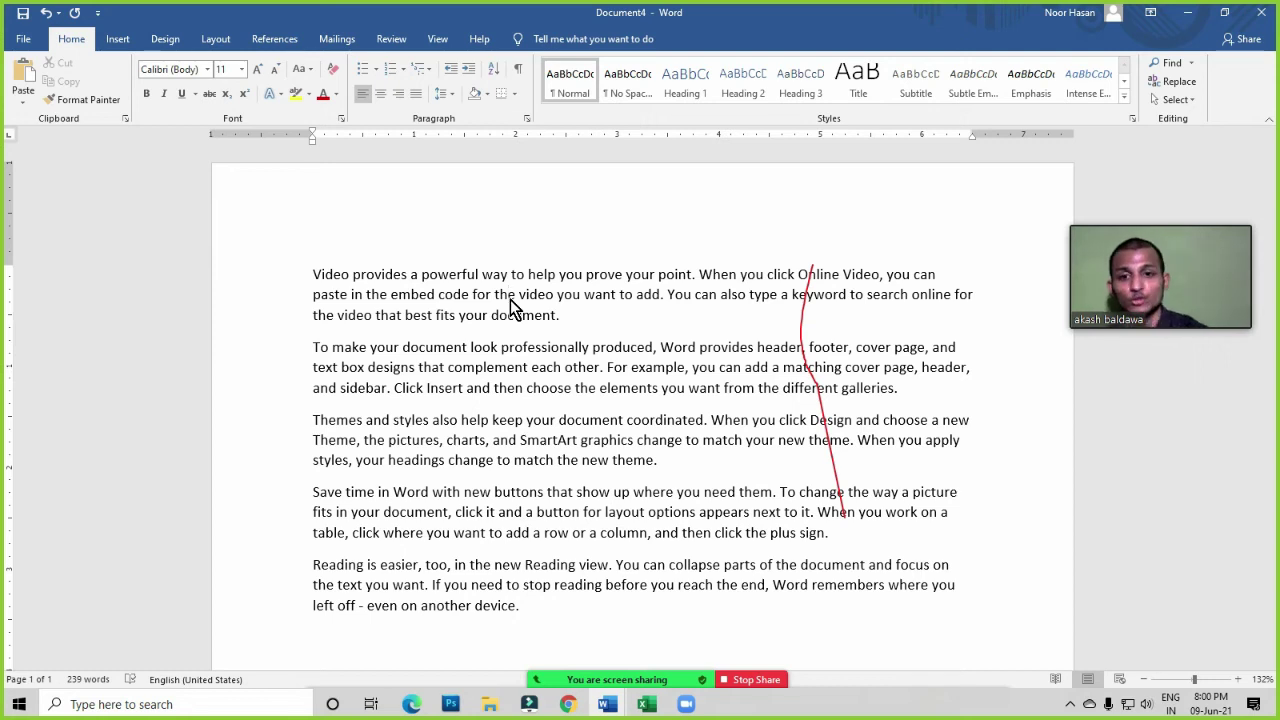
Insert three blank lines after the first paragraph and five after the second paragraph
left_click(580, 320)
key("Return")
key("Return")
key("Return")
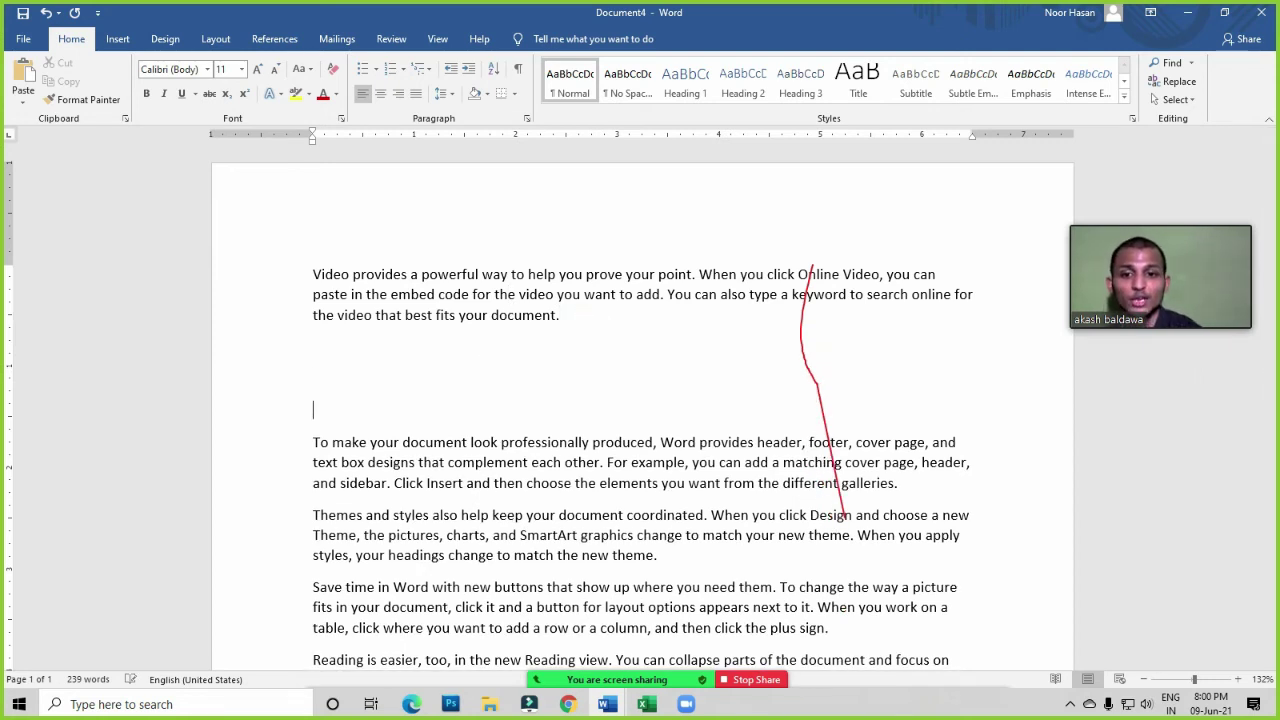
left_click(915, 485)
key("Return")
key("Return")
key("Return")
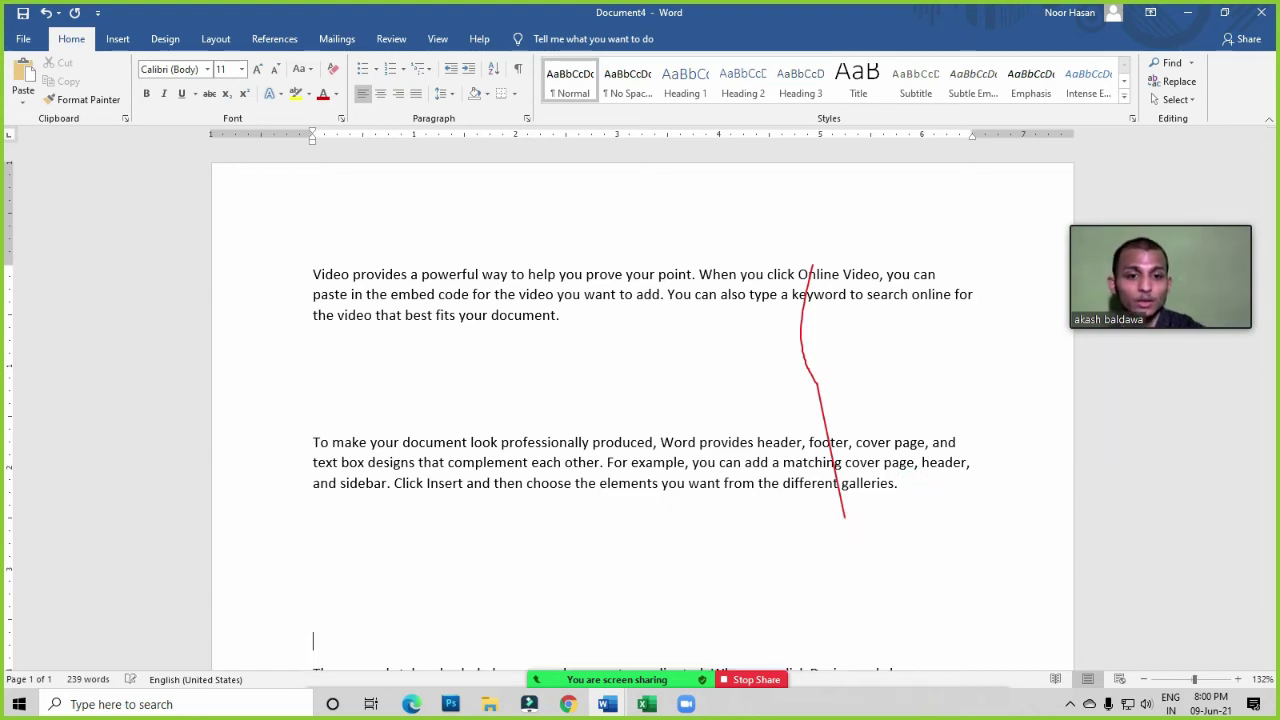
Insert six blank lines after the paragraph beginning "Themes and styles"
scroll(560, 476, "down", 8)
scroll(560, 476, "up", 3)
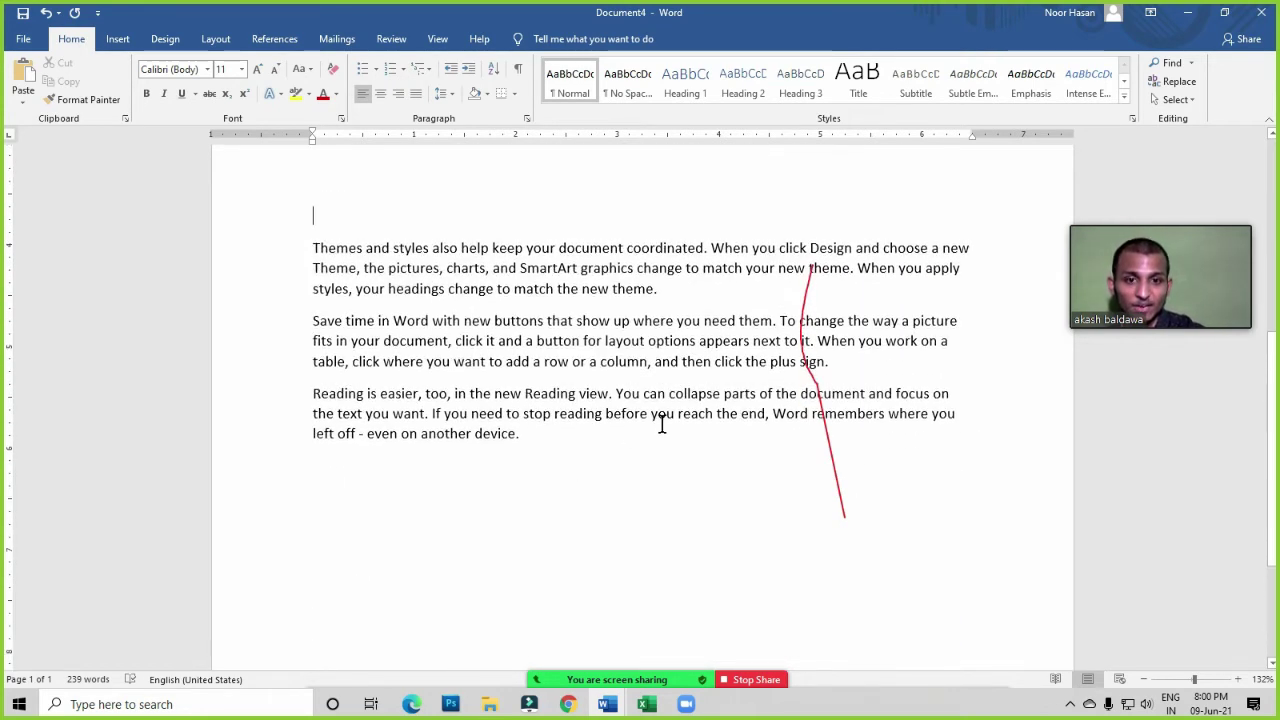
left_click(662, 290)
key("Return")
key("Return")
key("Return")
key("Return")
key("Return")
key("Return")
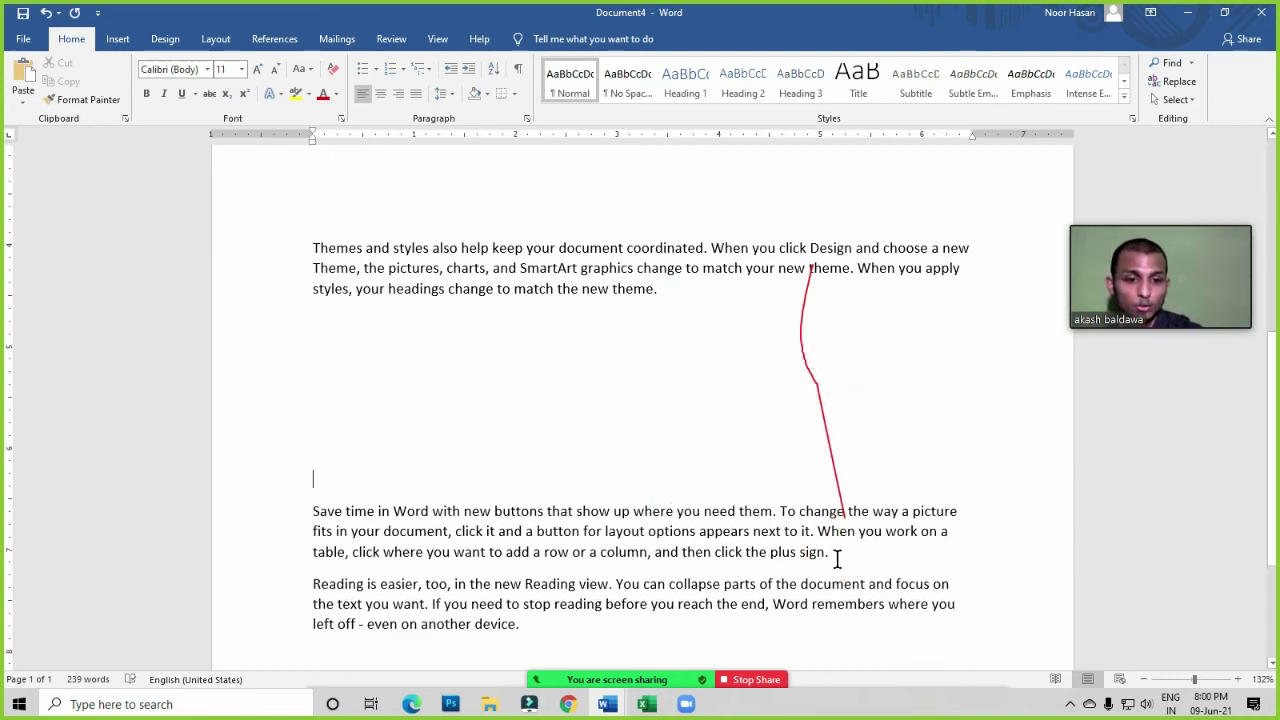
Insert blank lines after the paragraph beginning "Save time in Word" to push the last paragraph onto page 2
left_click(837, 559)
key("Return")
key("Return")
key("Return")
key("Return")
key("Return")
key("Return")
key("Return")
scroll(651, 243, "down", 5)
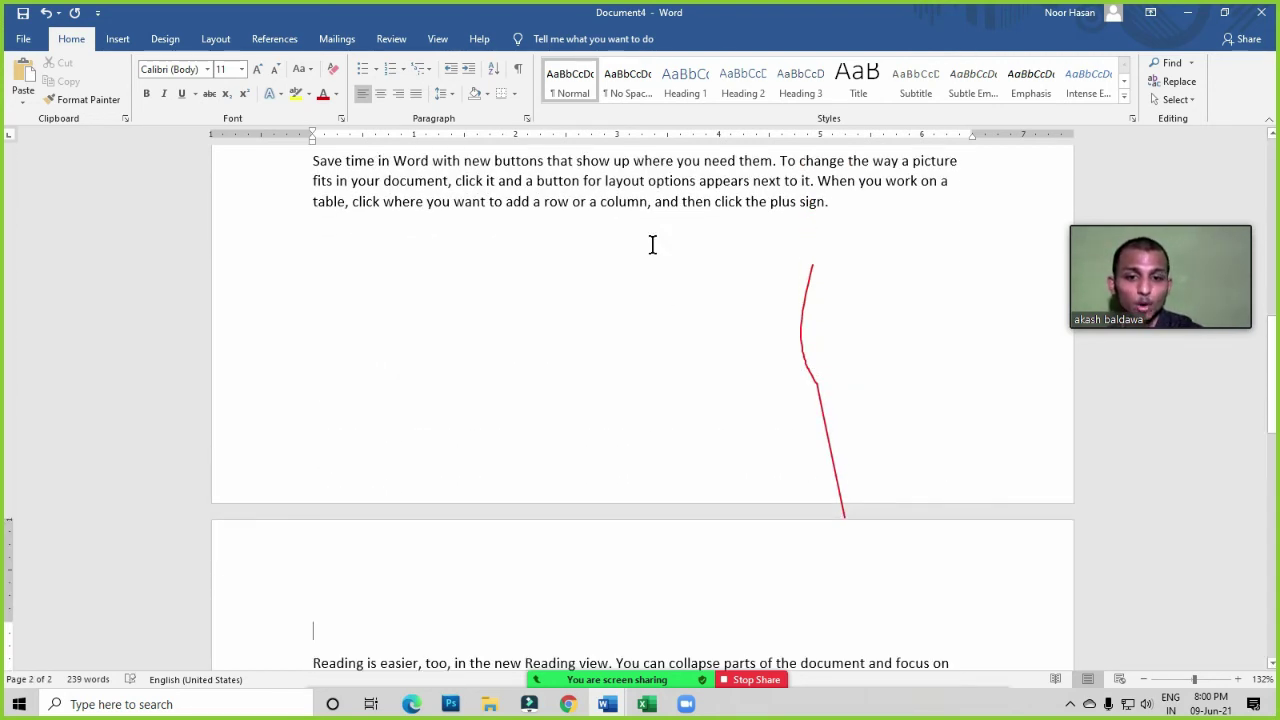
Increase the font size of the first paragraph and the blank line below it to 22, and deselect the text
scroll(677, 306, "up", 5)
scroll(680, 305, "up", 10)
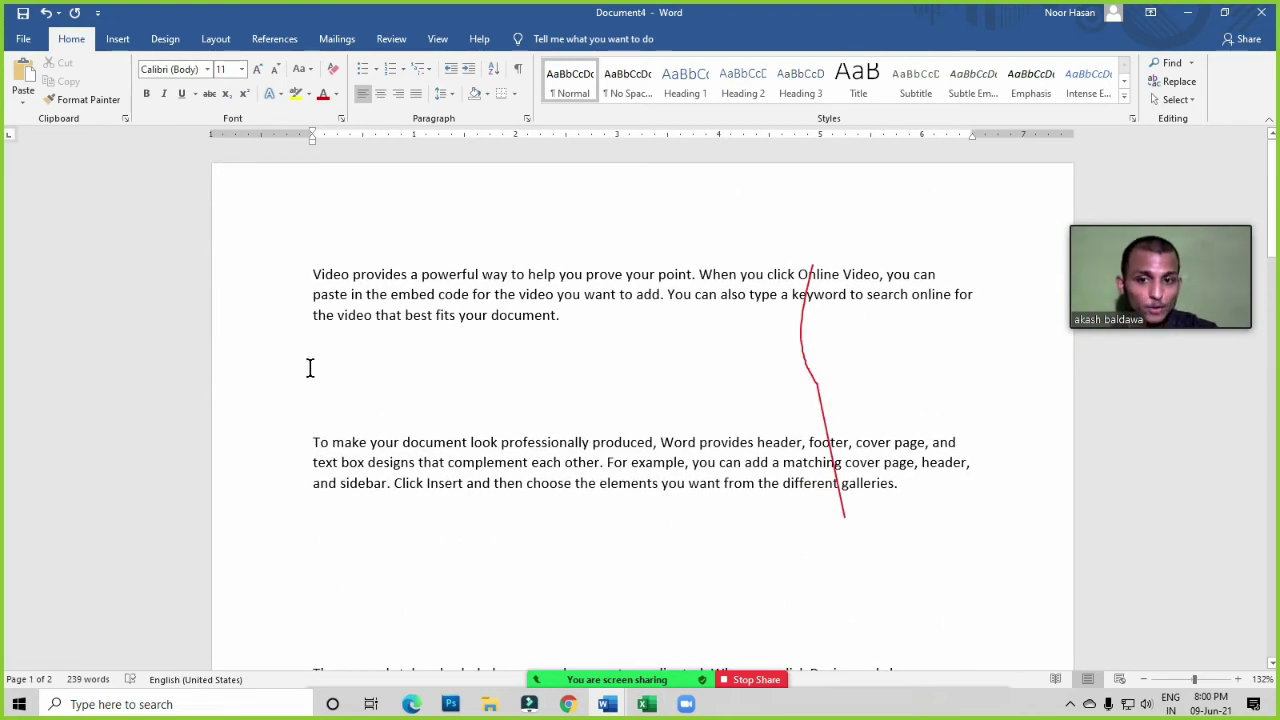
left_click_drag(313, 343, 377, 429)
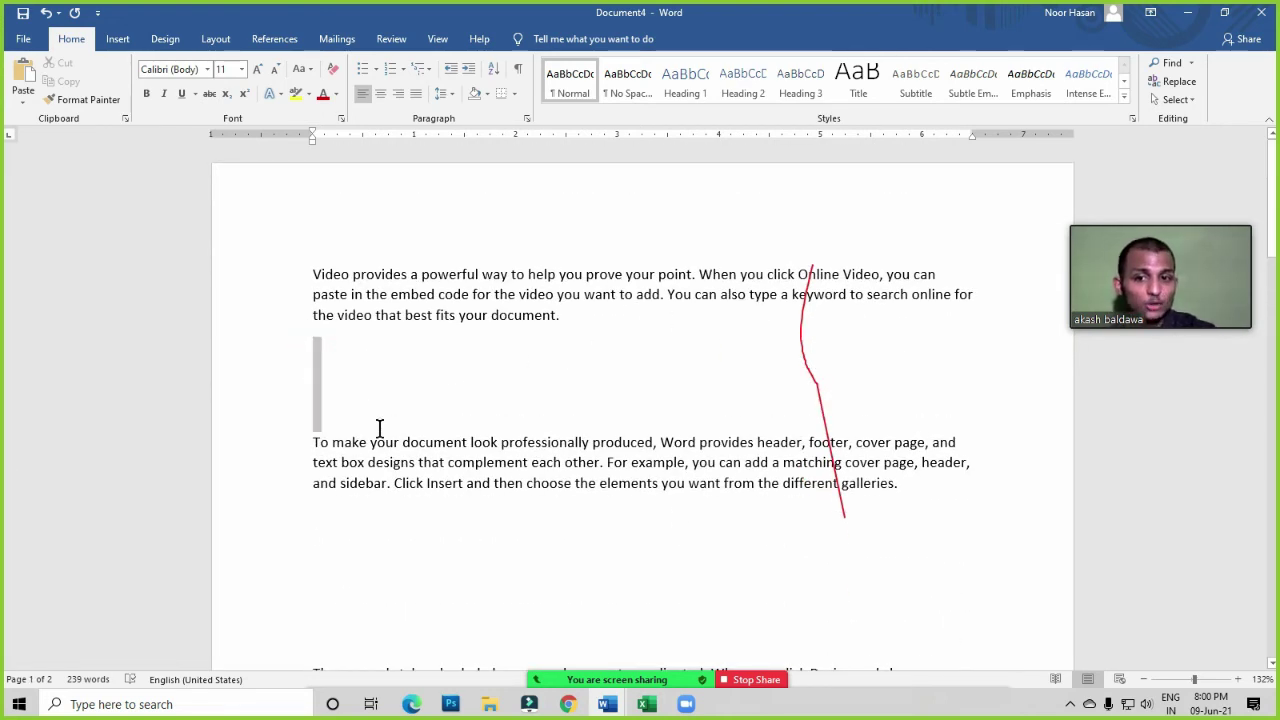
left_click(340, 400)
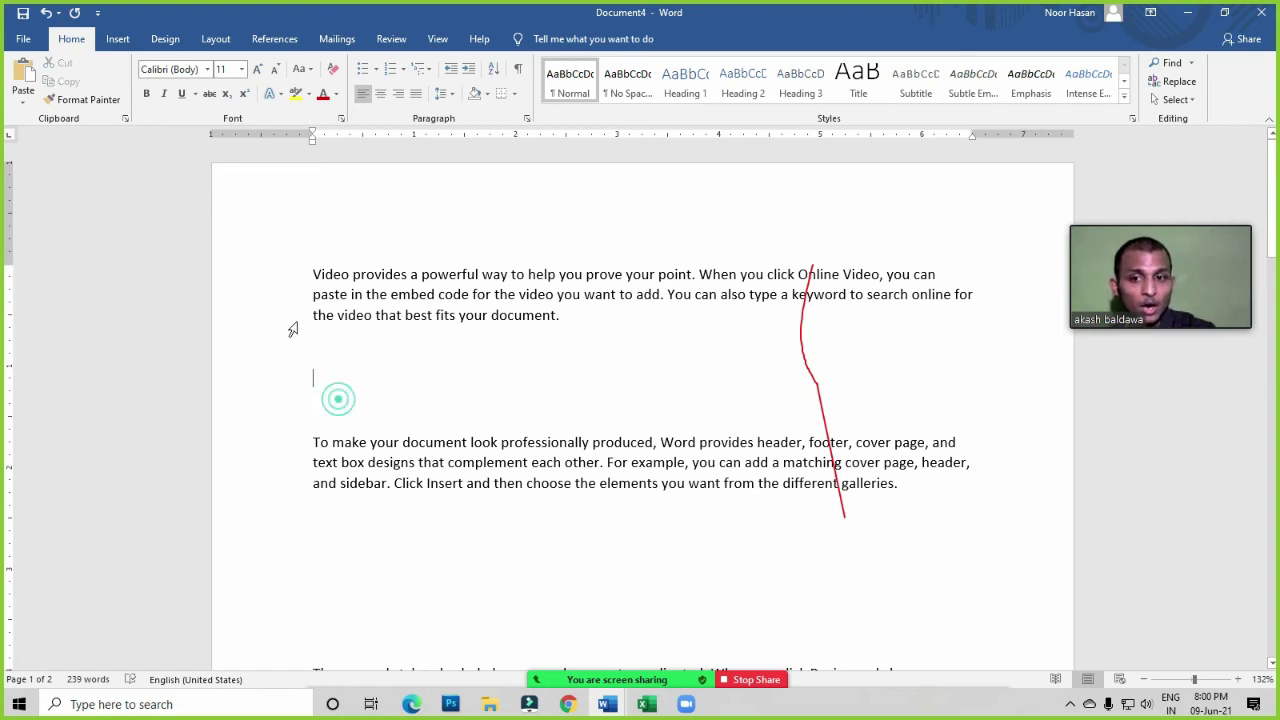
left_click_drag(293, 268, 471, 349)
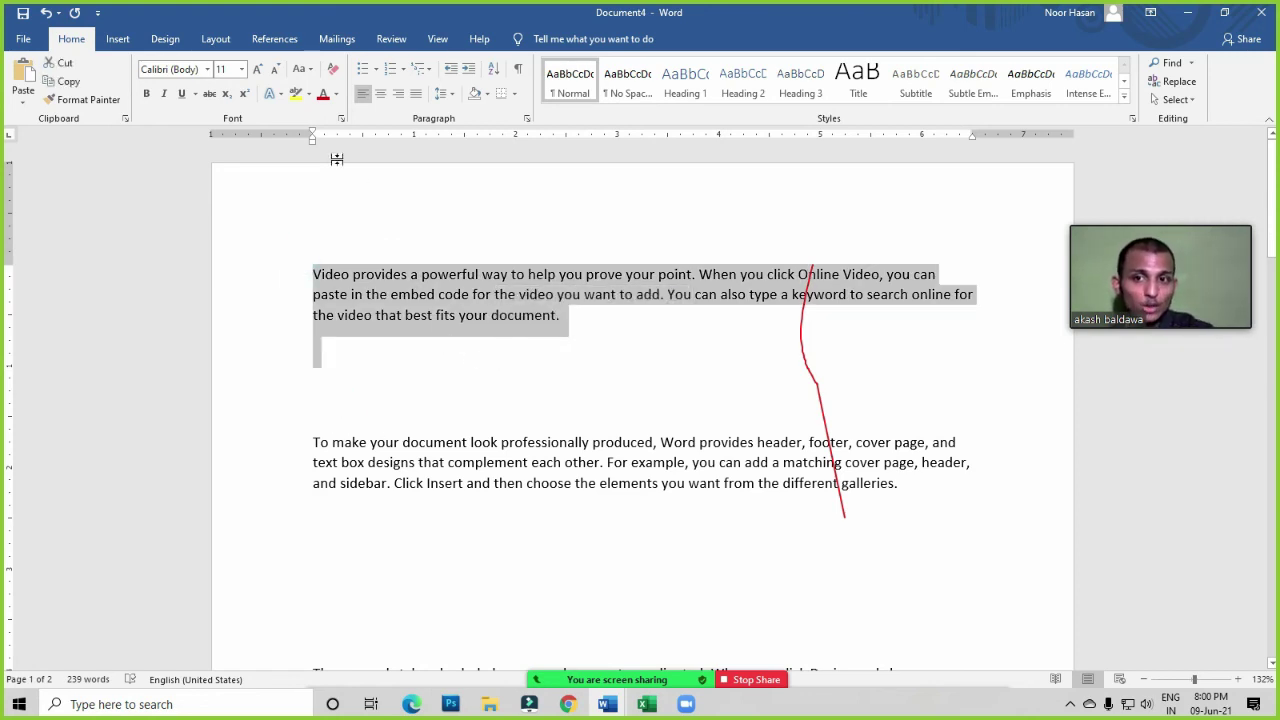
left_click(258, 70)
left_click(258, 70)
left_click(258, 70)
left_click(258, 70)
left_click(258, 70)
left_click(258, 70)
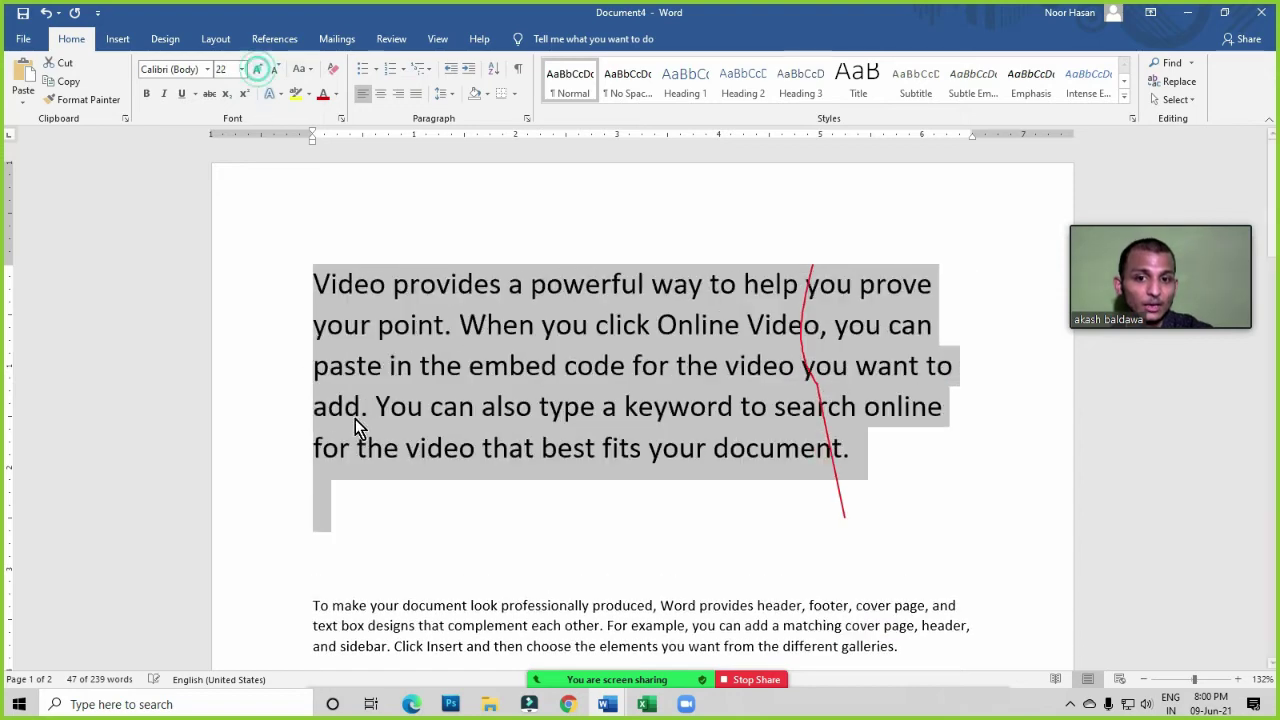
left_click(400, 491)
Increase the font size of the second paragraph and the blank lines below it to 16
scroll(400, 534, "down", 3)
scroll(400, 537, "down", 15)
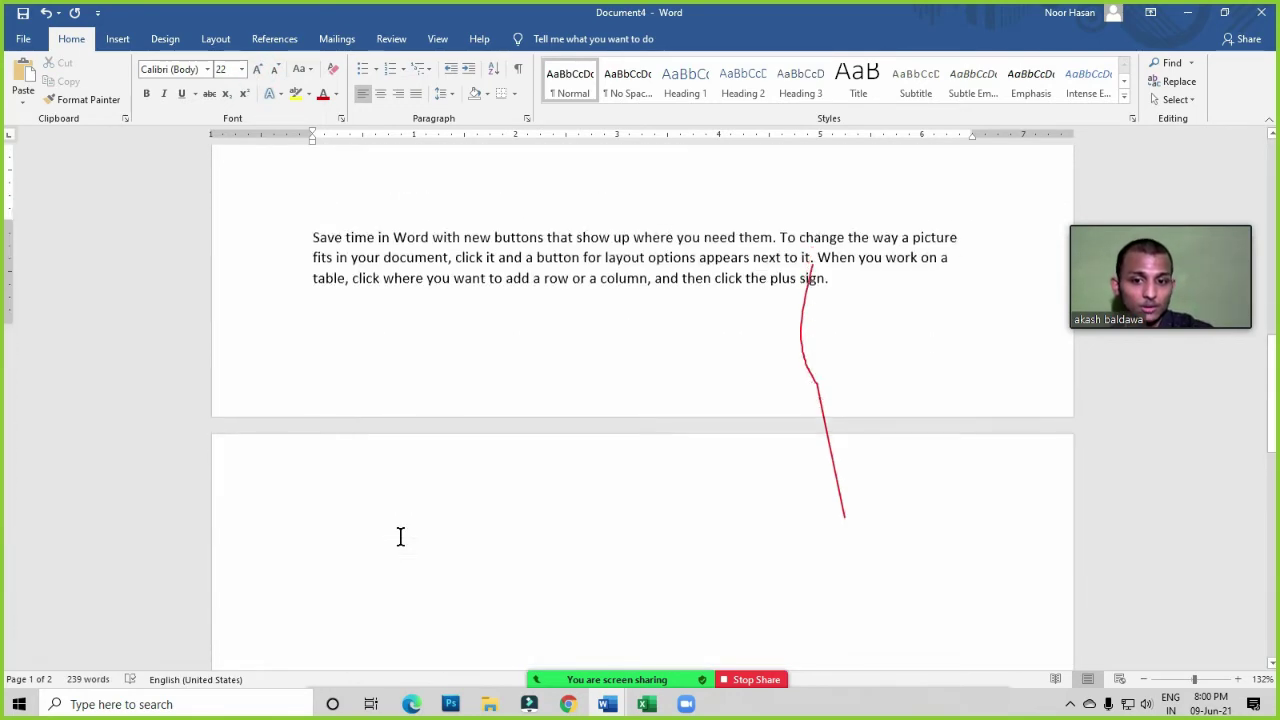
scroll(400, 537, "up", 12)
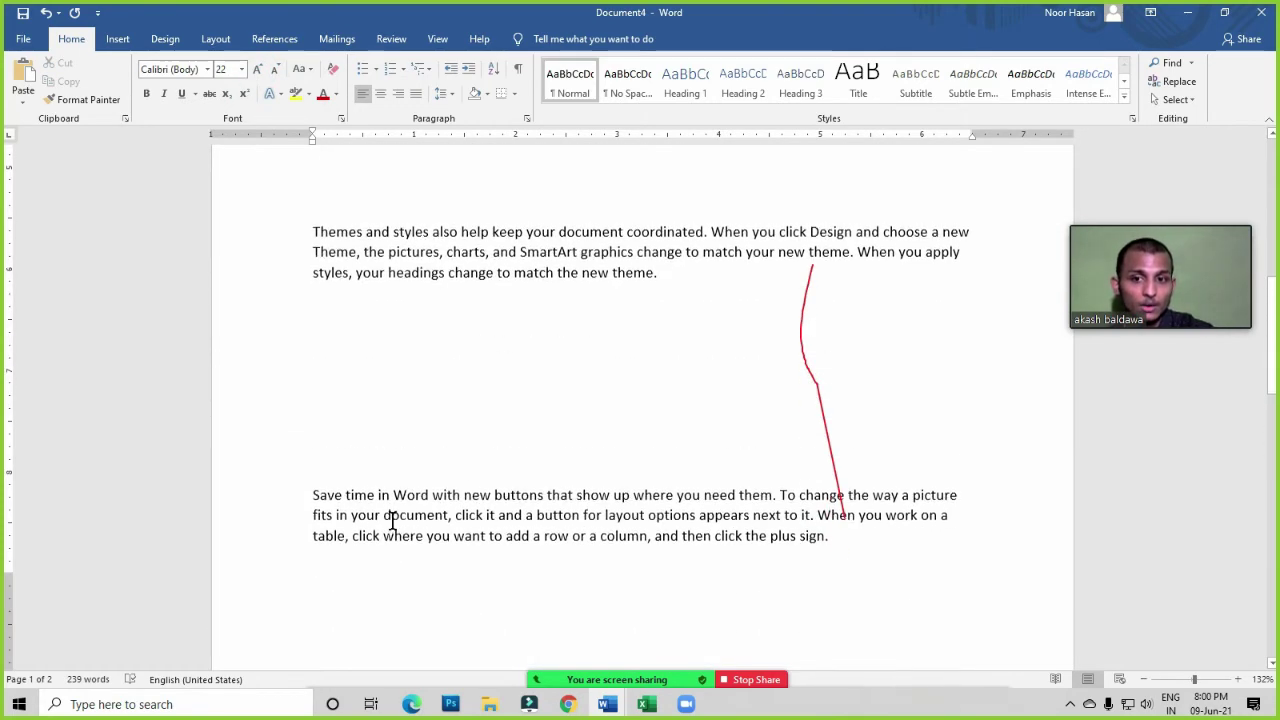
left_click_drag(313, 203, 640, 337)
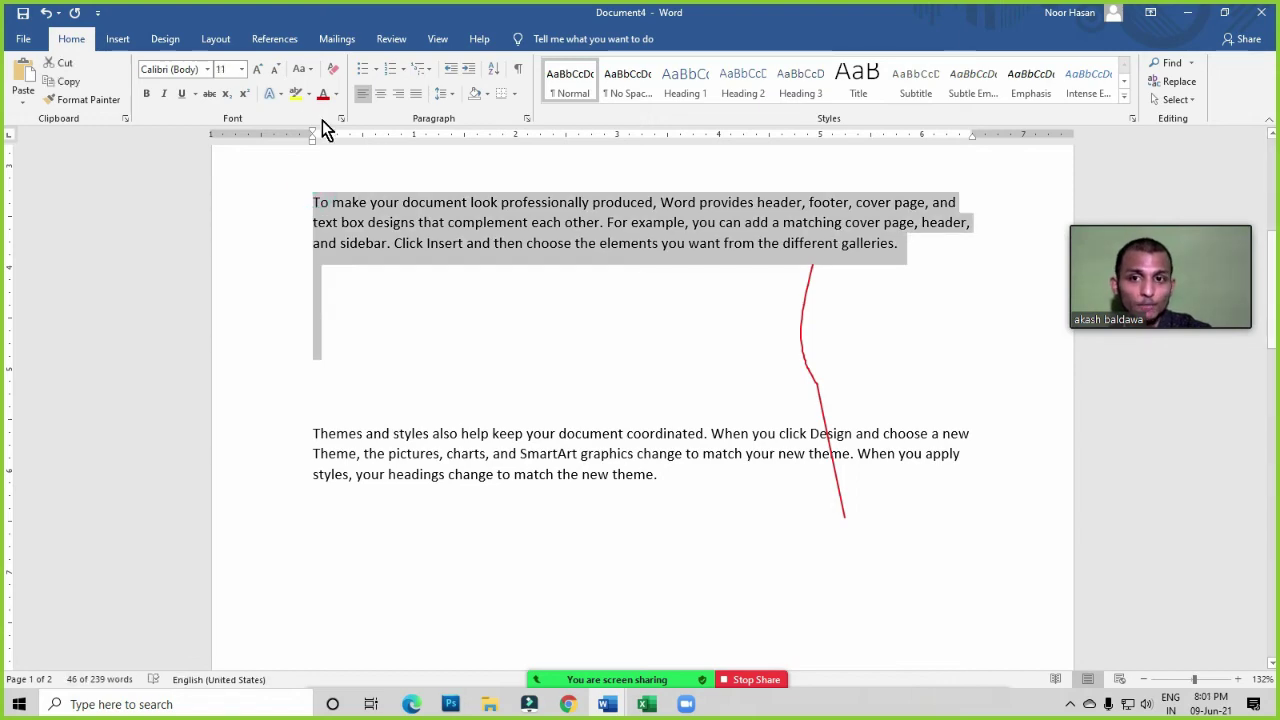
left_click(262, 74)
left_click(262, 74)
left_click(262, 74)
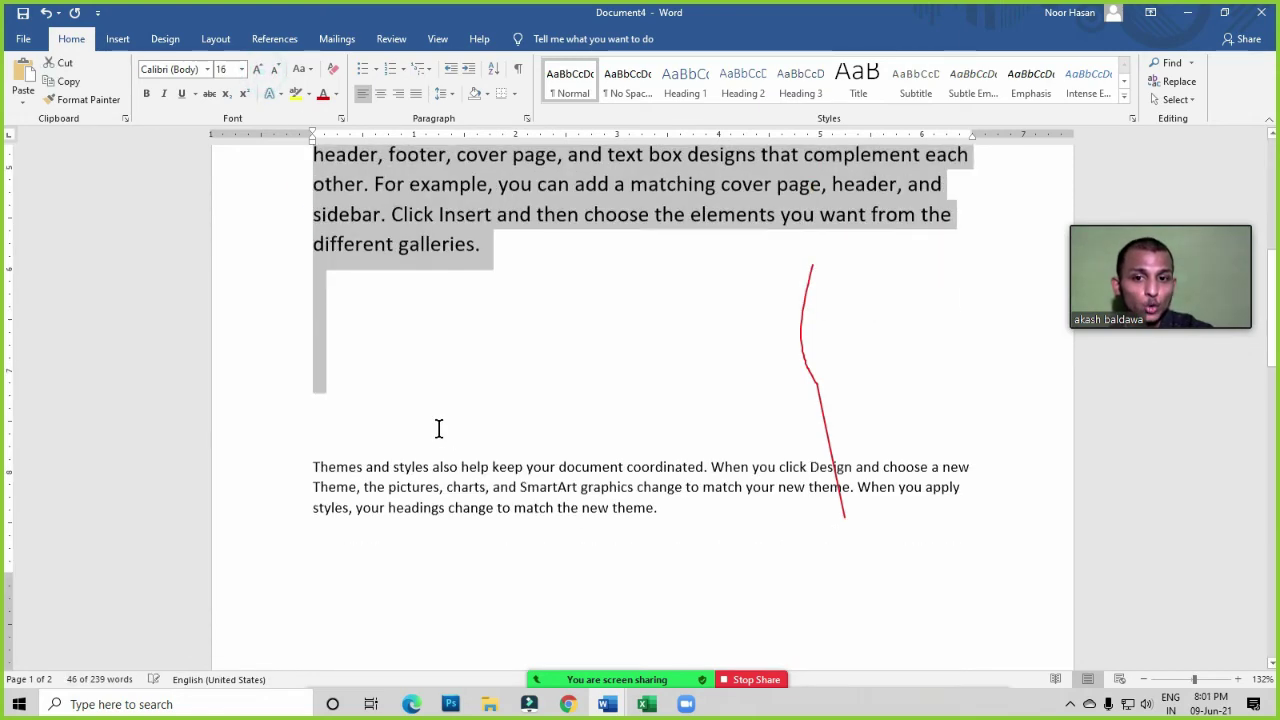
Delete all the sample text and blank lines from the document
scroll(437, 429, "down", 8)
scroll(437, 429, "down", 2)
scroll(429, 400, "up", 7)
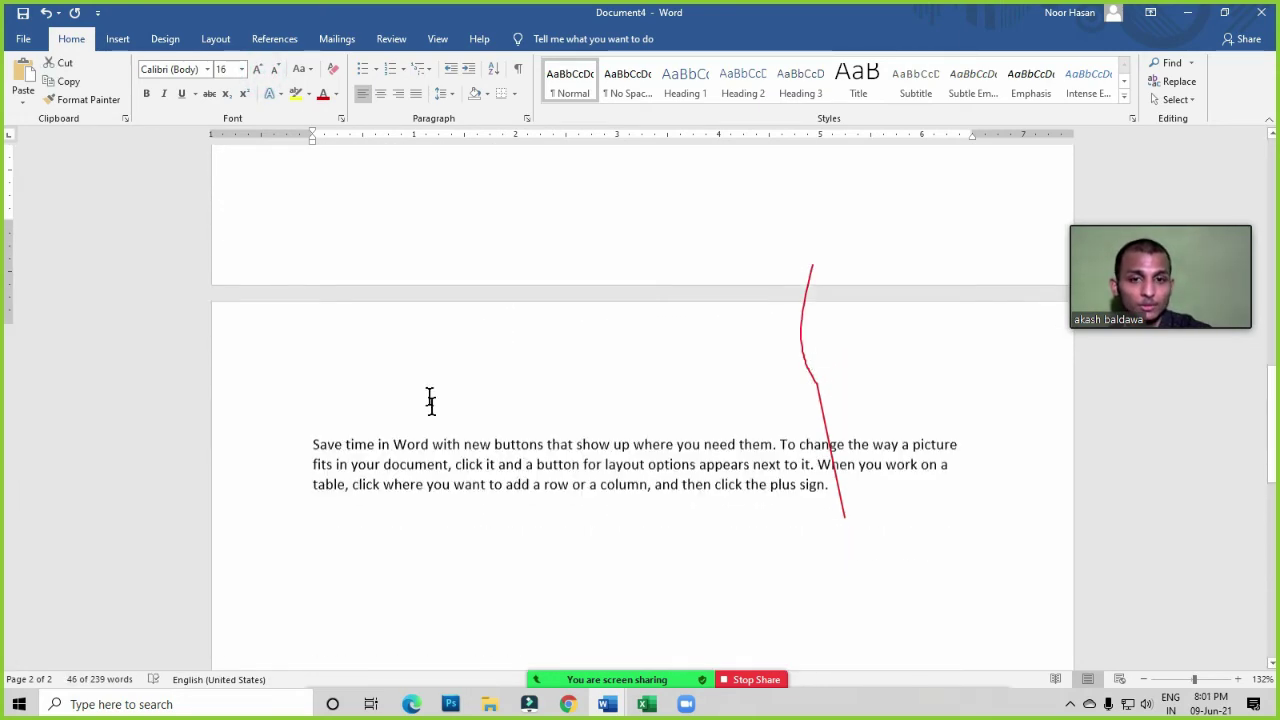
scroll(413, 355, "up", 3)
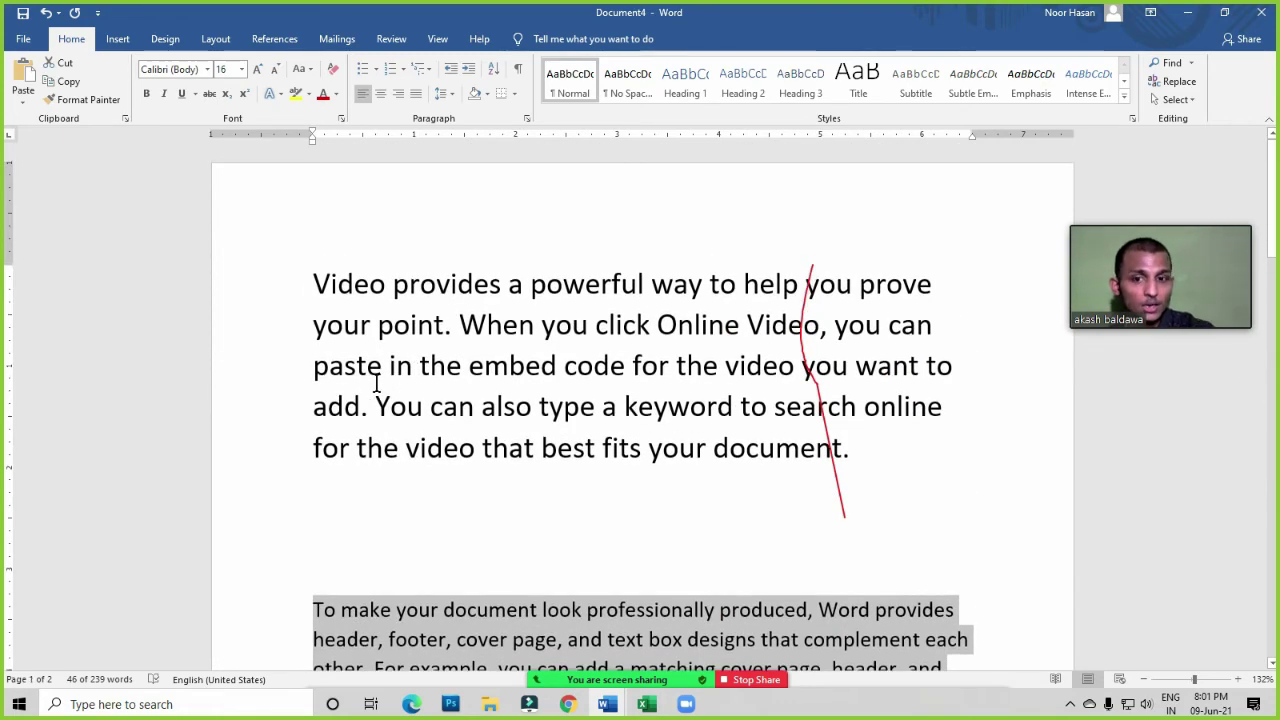
mouse_move(305, 285)
left_mouse_down()
mouse_move(766, 694)
mouse_move(892, 714)
mouse_move(883, 700)
left_mouse_up()
key("Delete")
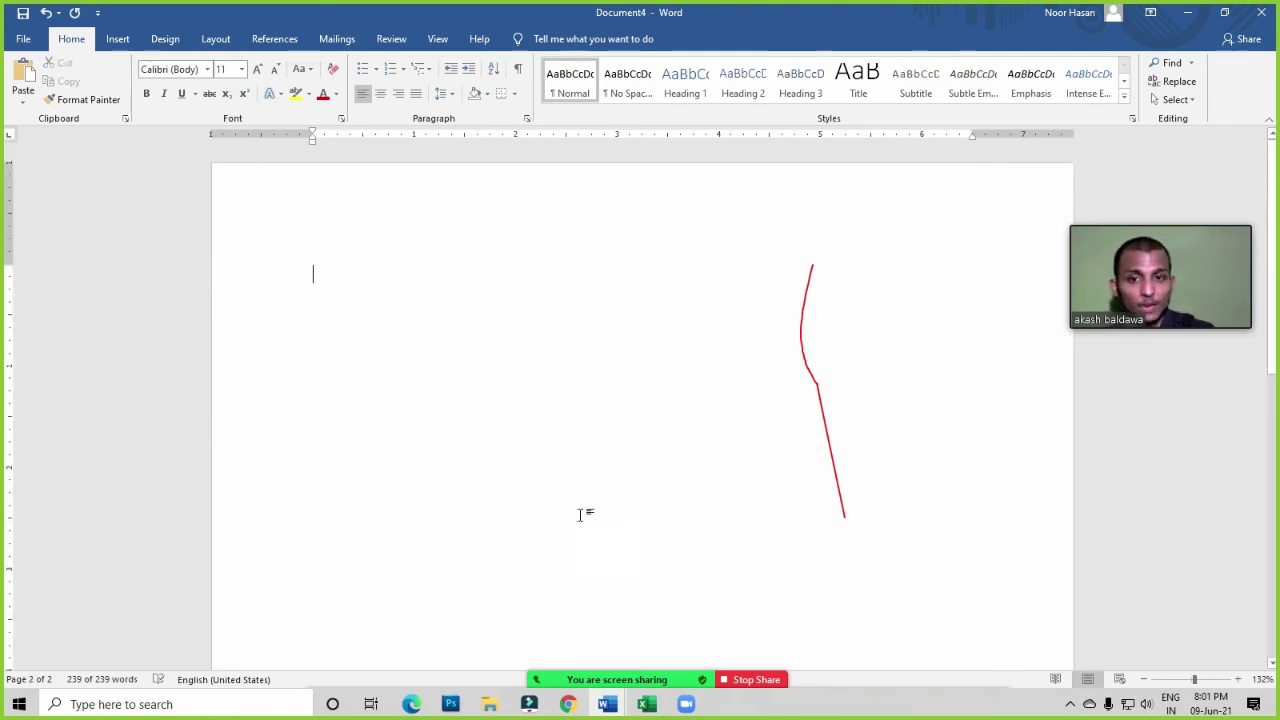
Switch to Zoom and share the Word window containing the résumé in place of the current share
left_click(24, 39)
left_click(233, 379)
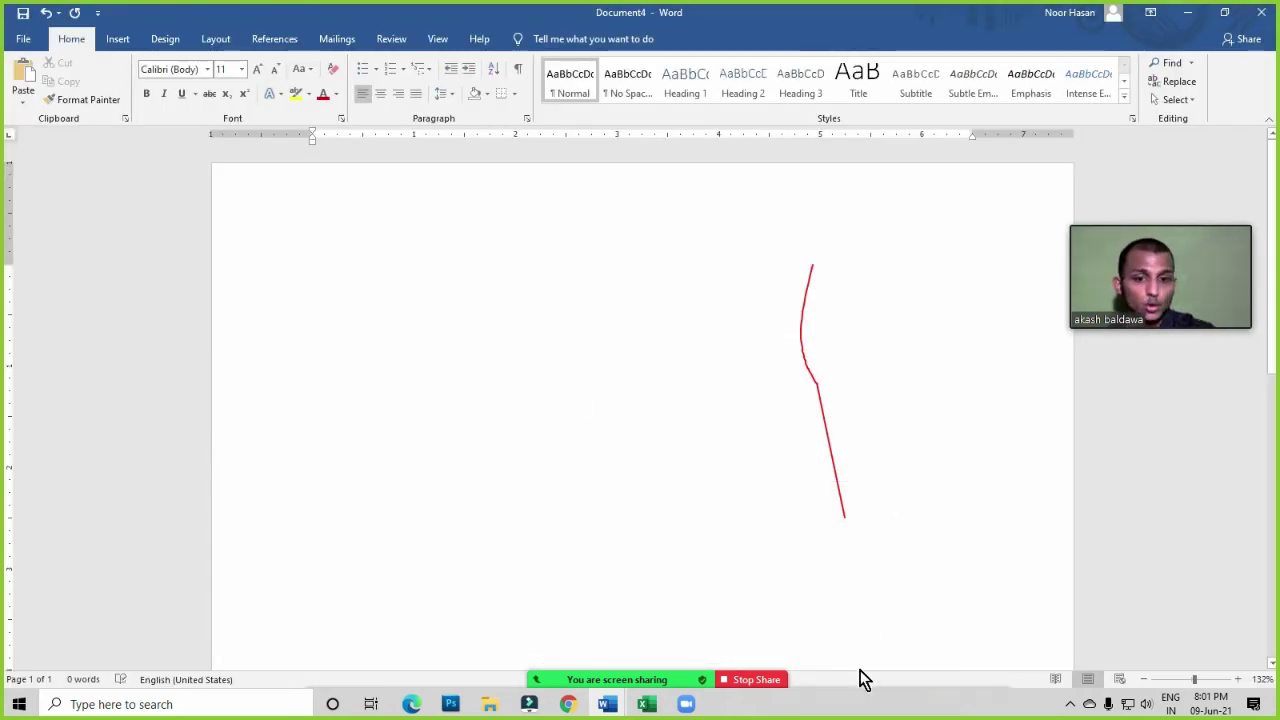
left_click(699, 682)
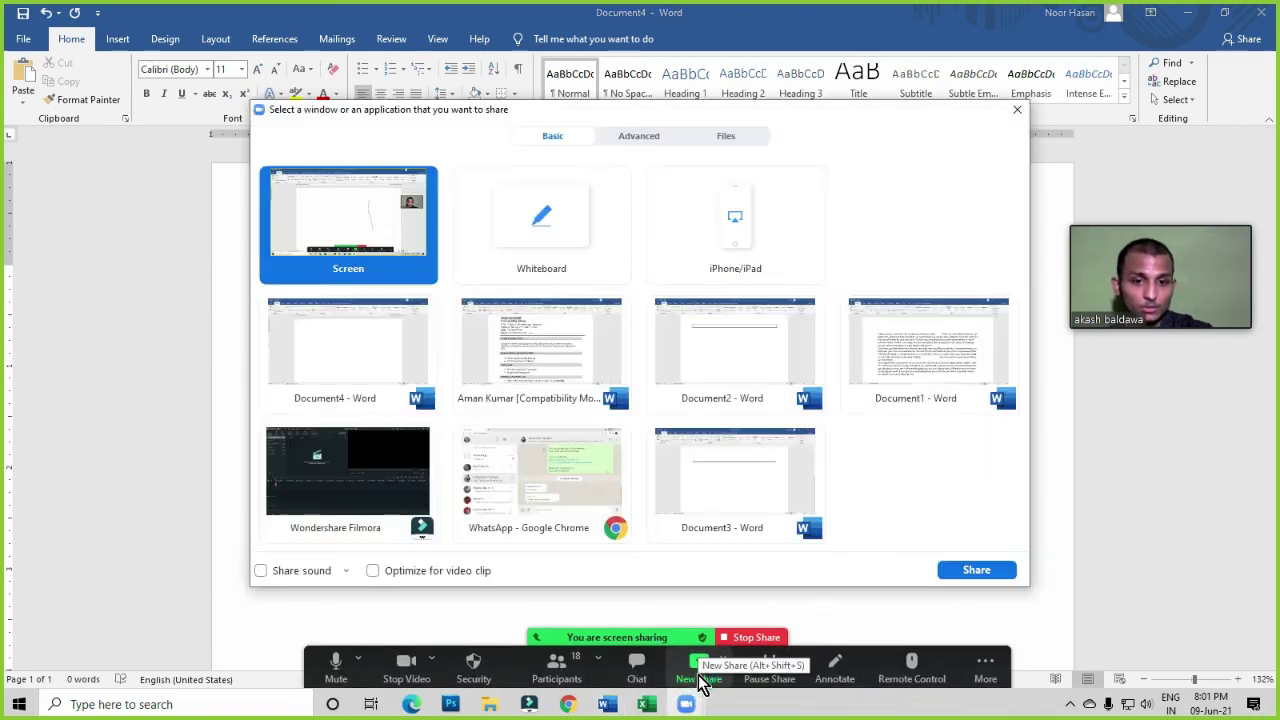
left_click(551, 371)
left_click(978, 570)
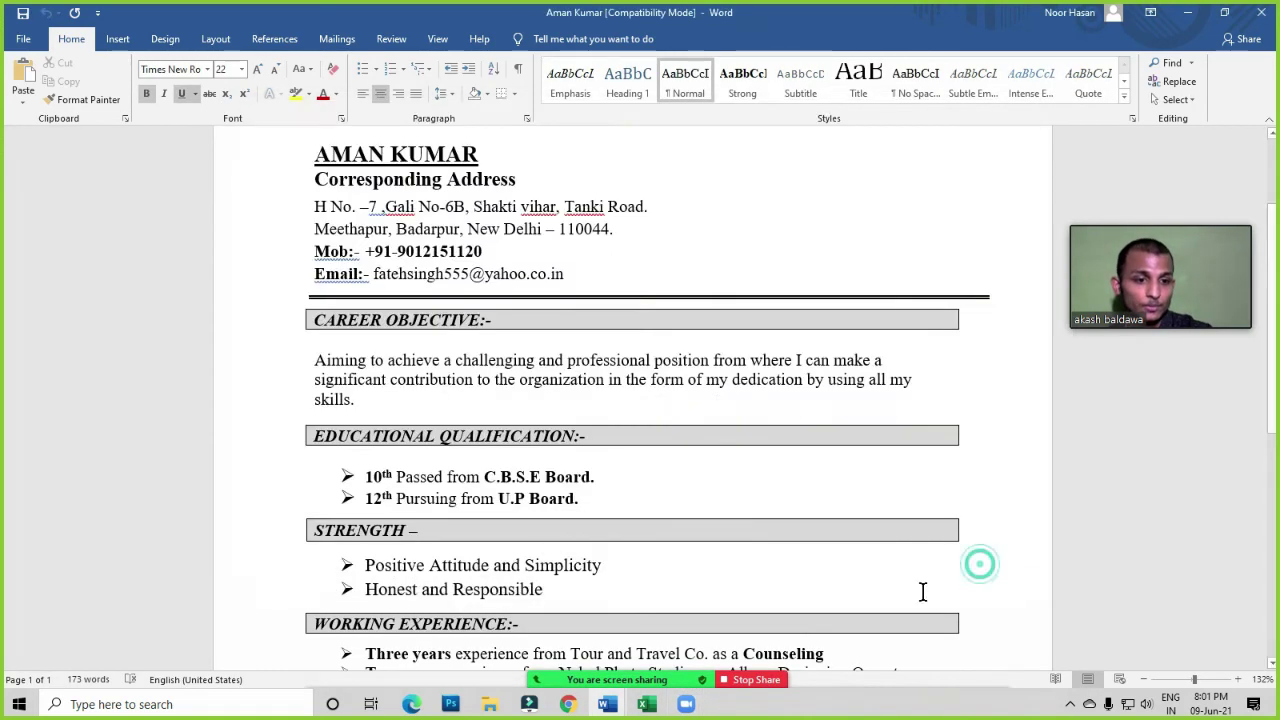
Examine the résumé's CURRICULUM VITAE title, the name line and the body sections by highlighting each in turn
scroll(523, 298, "up", 3)
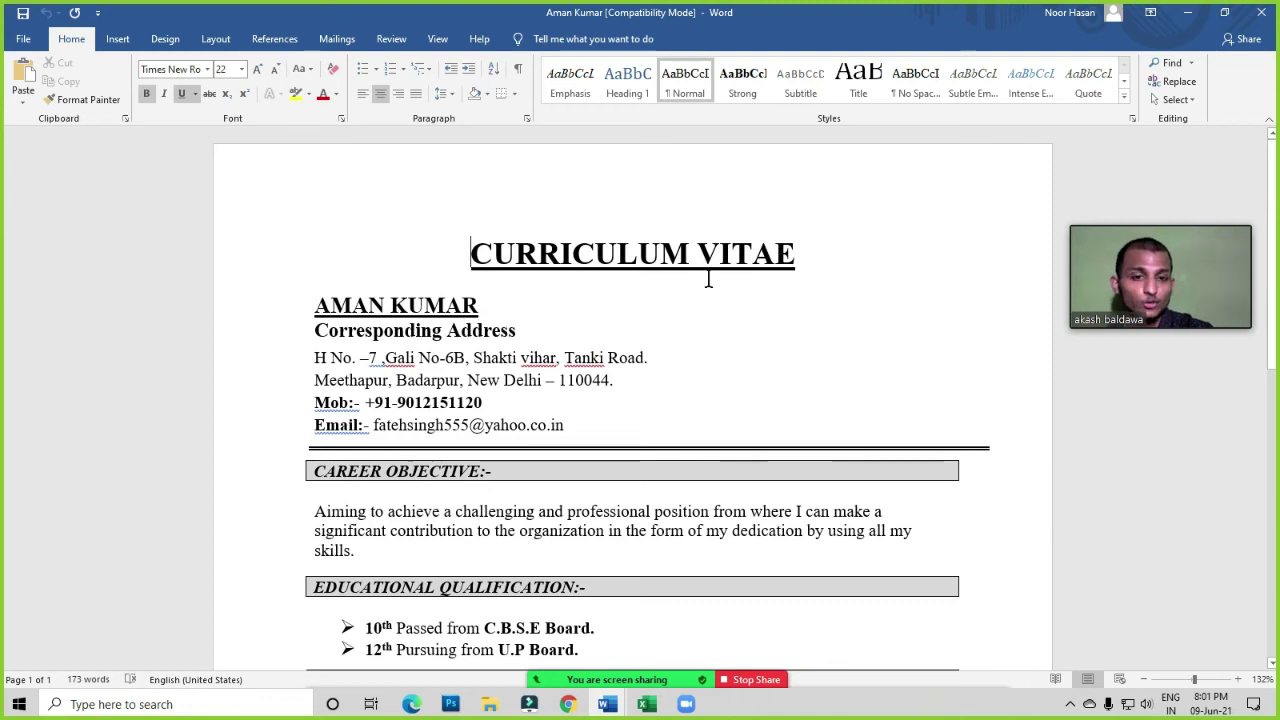
left_click_drag(816, 253, 477, 240)
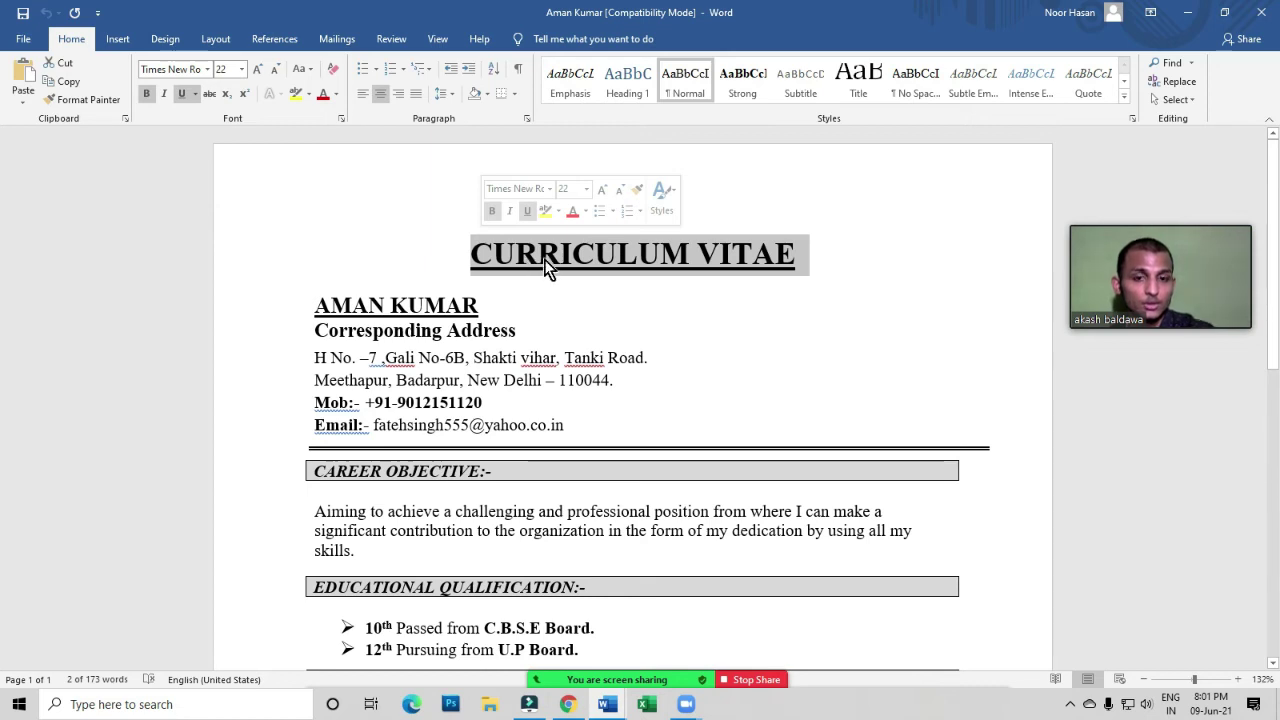
left_click(581, 263)
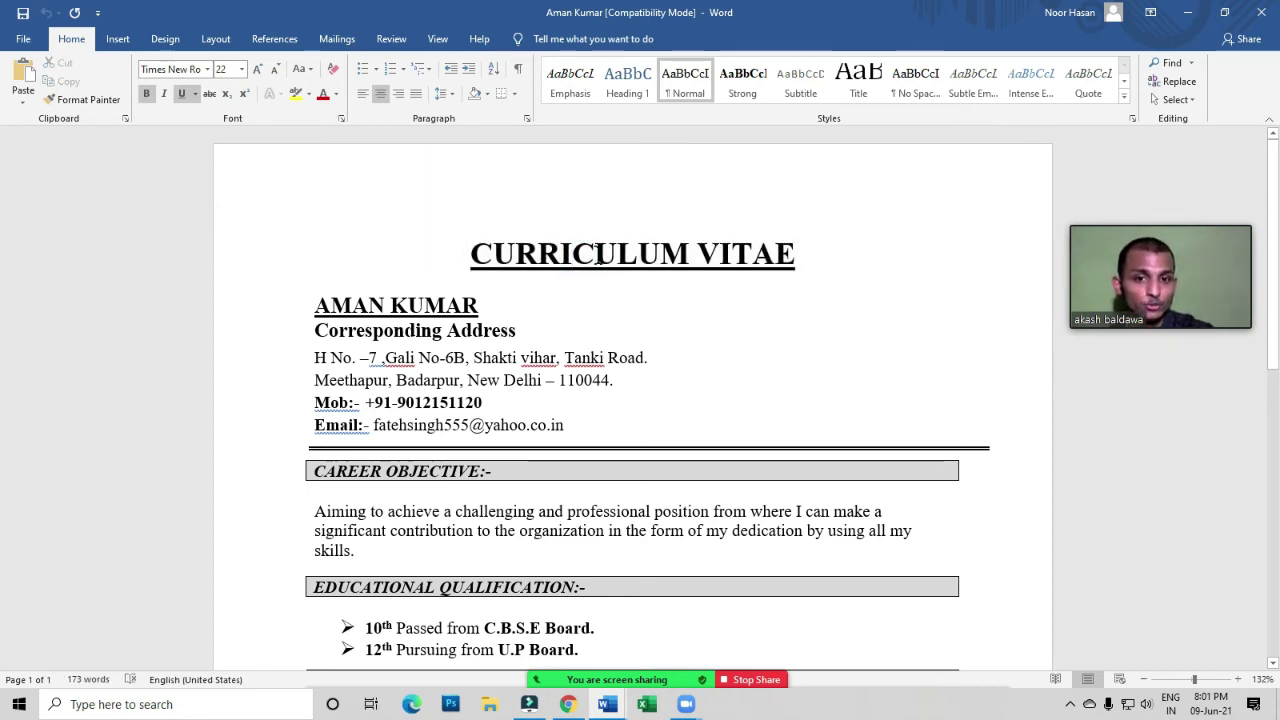
left_click(480, 307)
left_click_drag(480, 307, 320, 300)
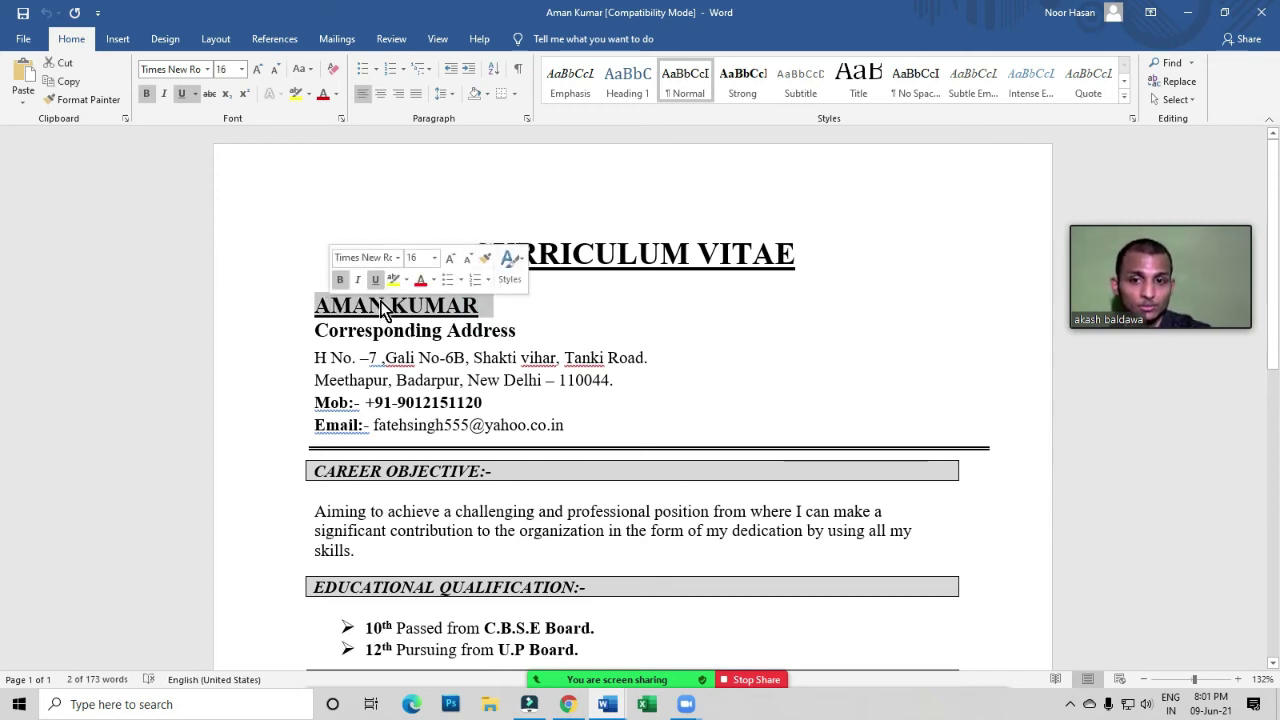
left_click(470, 362)
left_click_drag(314, 332, 593, 683)
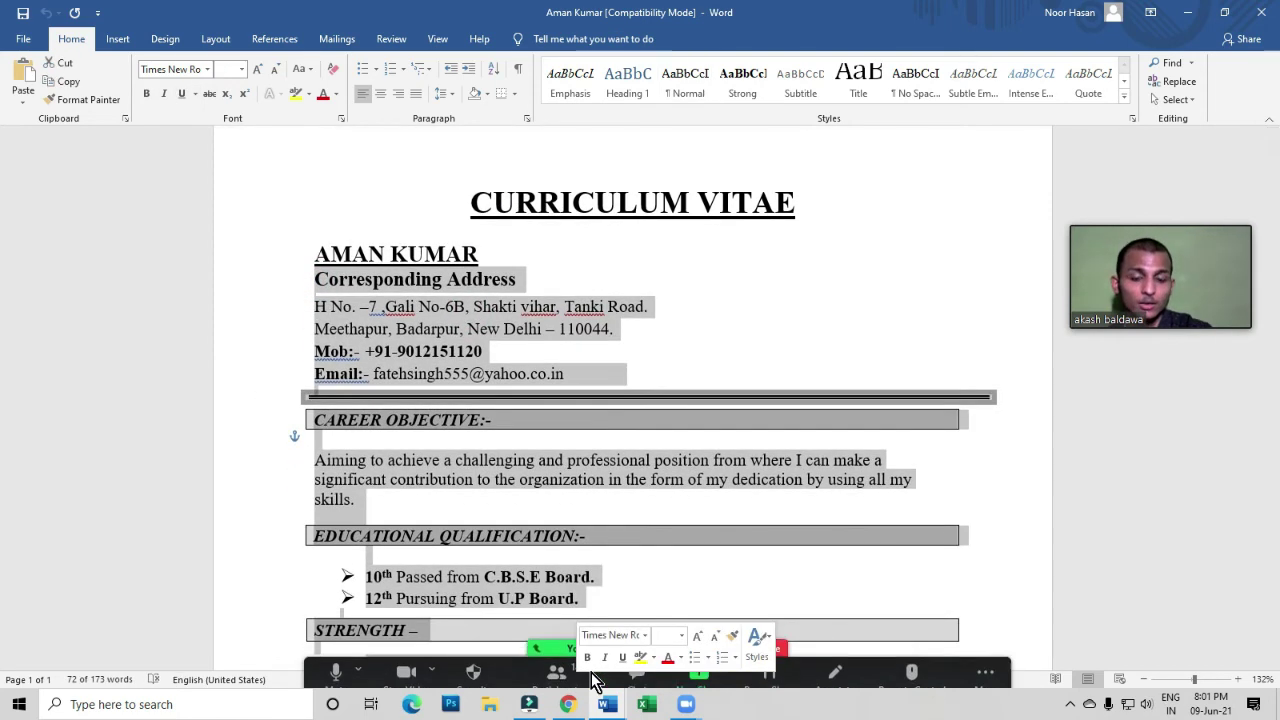
left_click(643, 579)
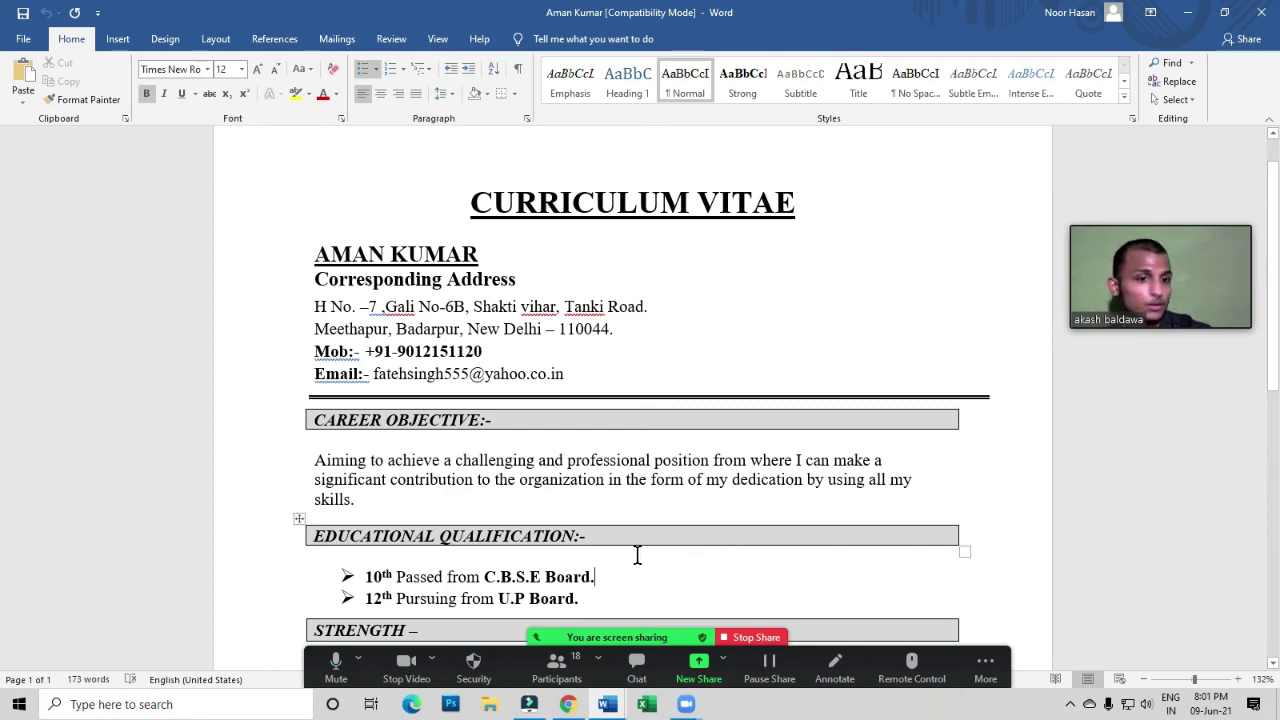
Review the whole résumé from the educational qualification to the declaration, and return to its title
scroll(637, 555, "down", 10)
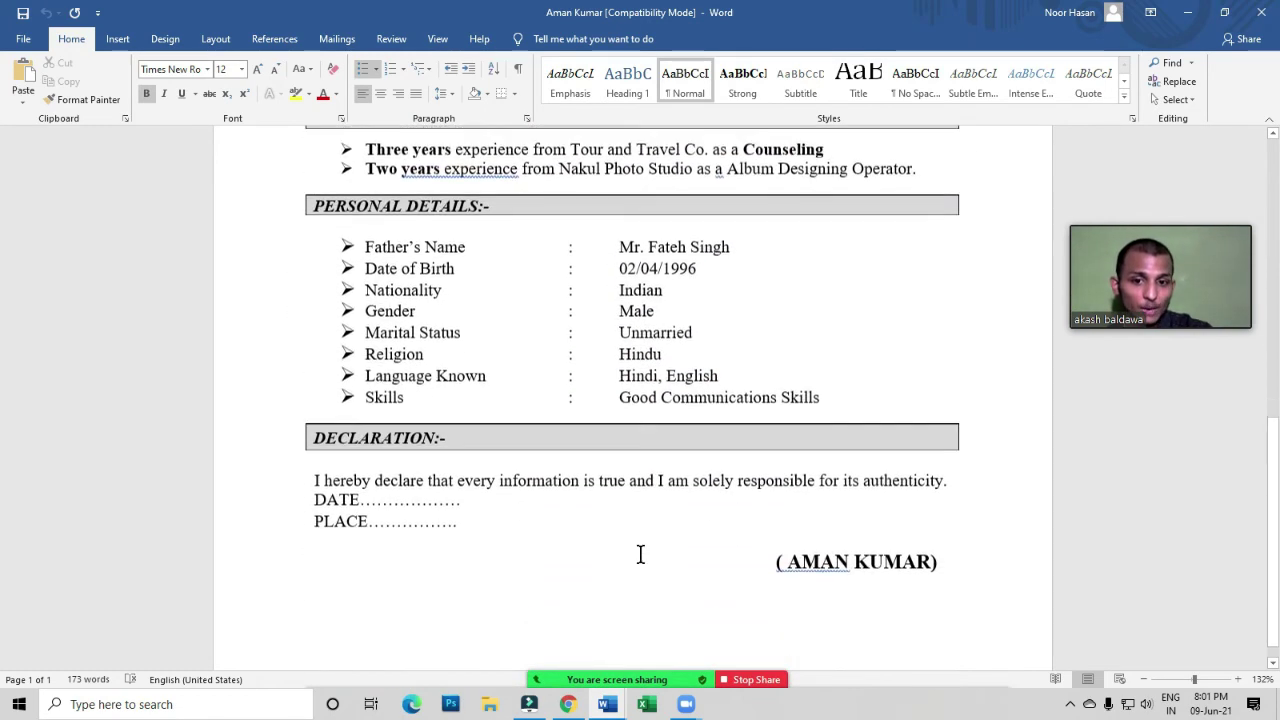
scroll(645, 555, "down", 1)
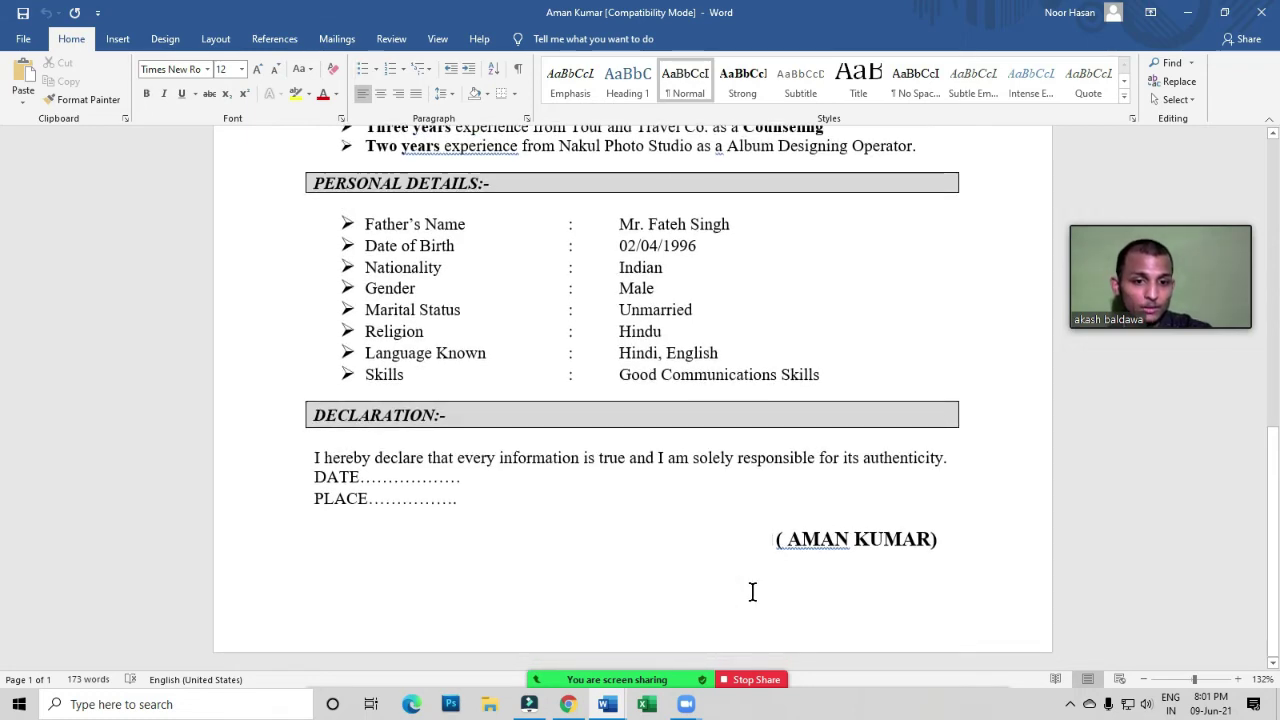
scroll(753, 592, "up", 6)
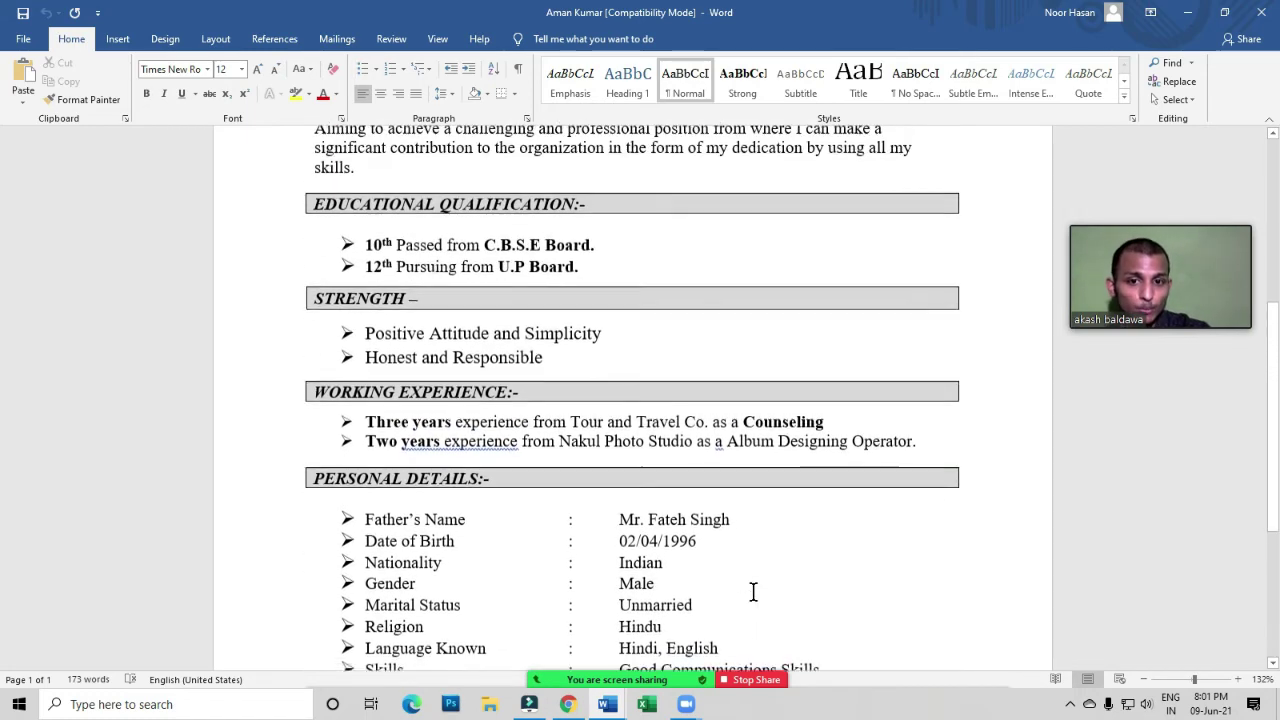
scroll(753, 592, "up", 2)
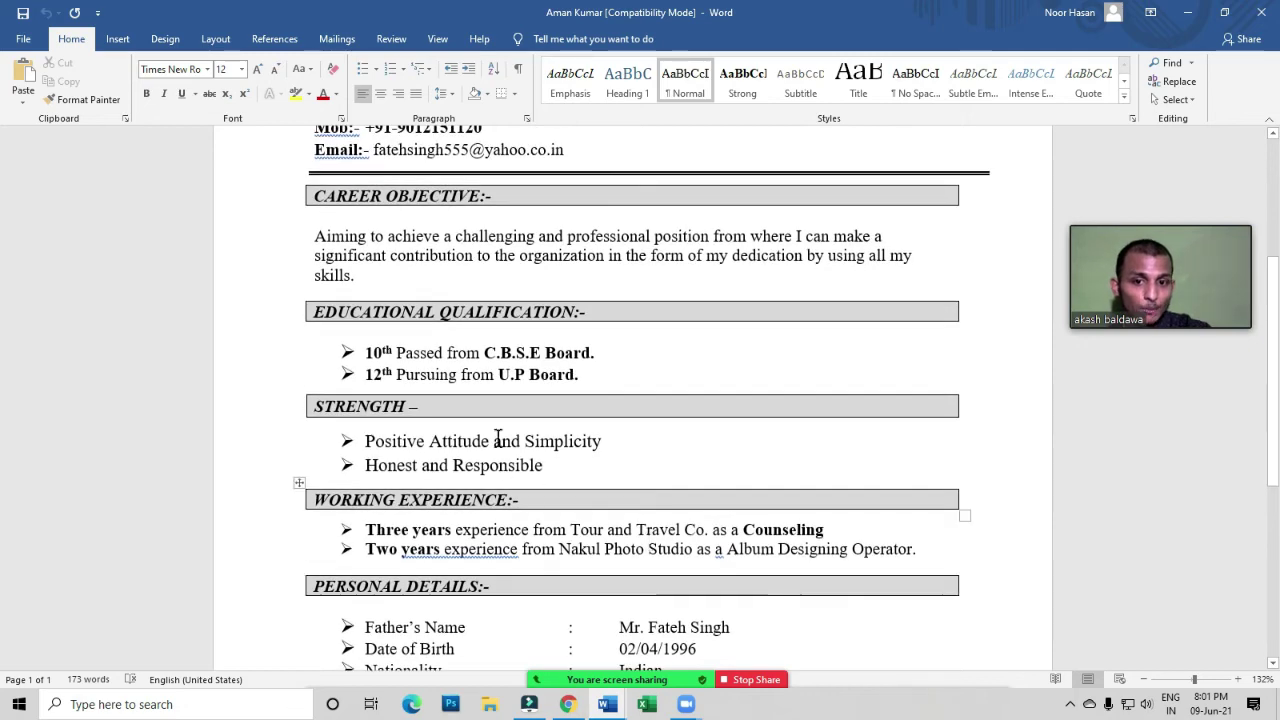
scroll(566, 456, "up", 4)
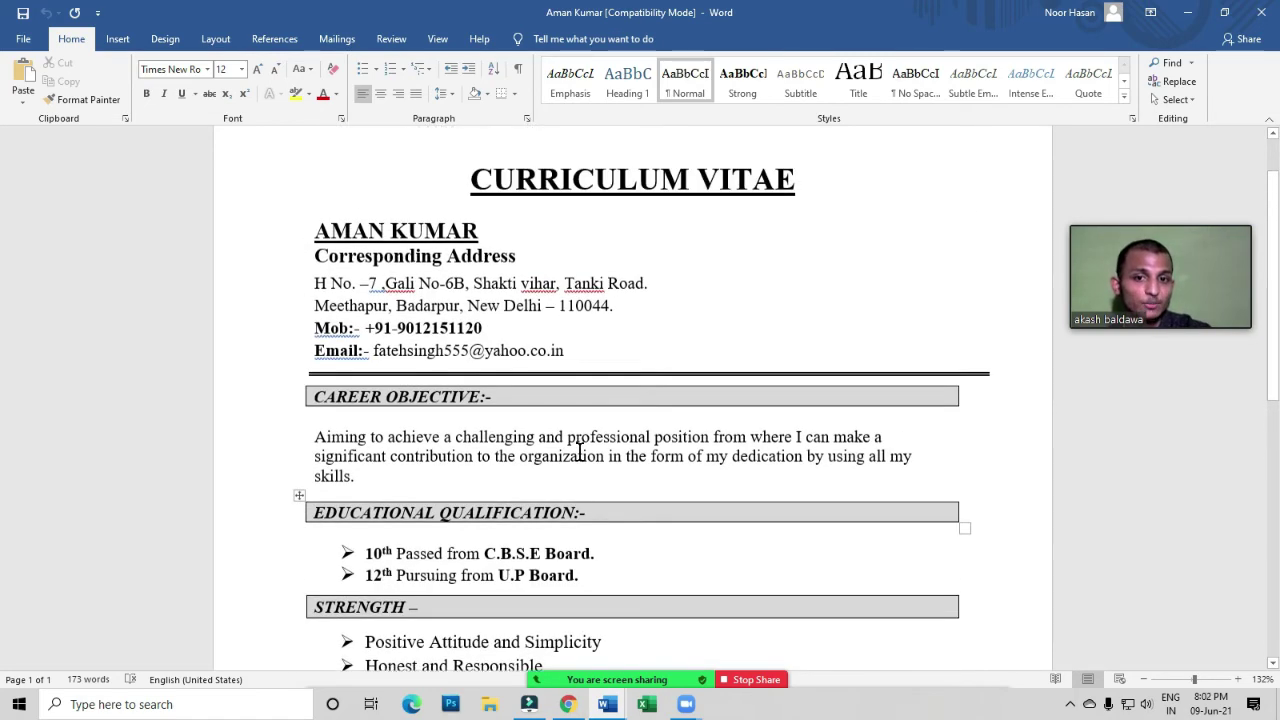
scroll(581, 444, "down", 6)
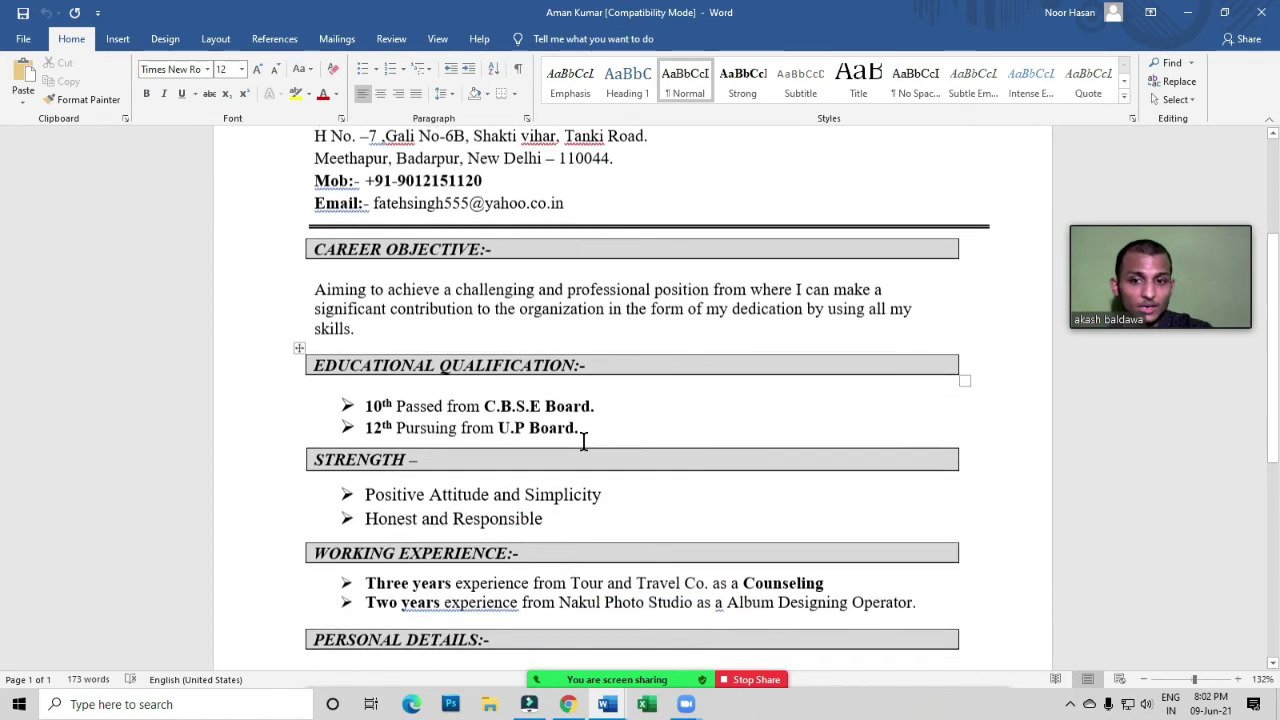
scroll(585, 440, "down", 6)
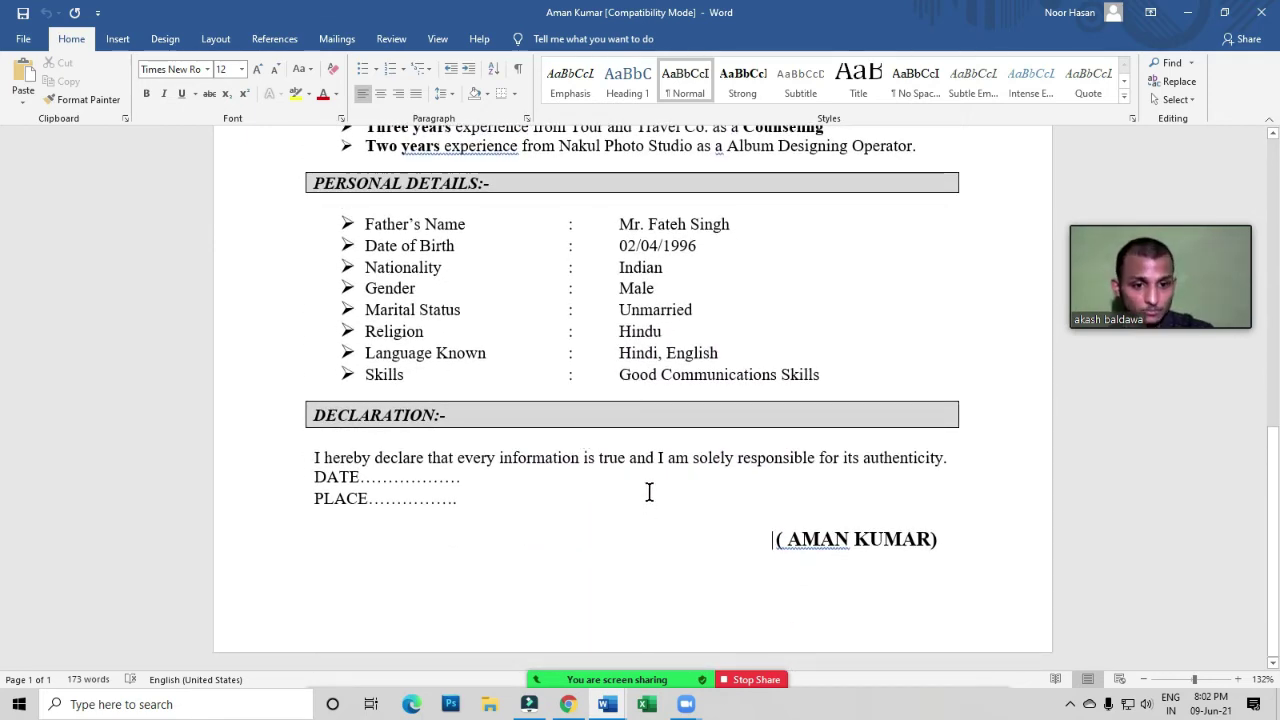
scroll(650, 485, "up", 13)
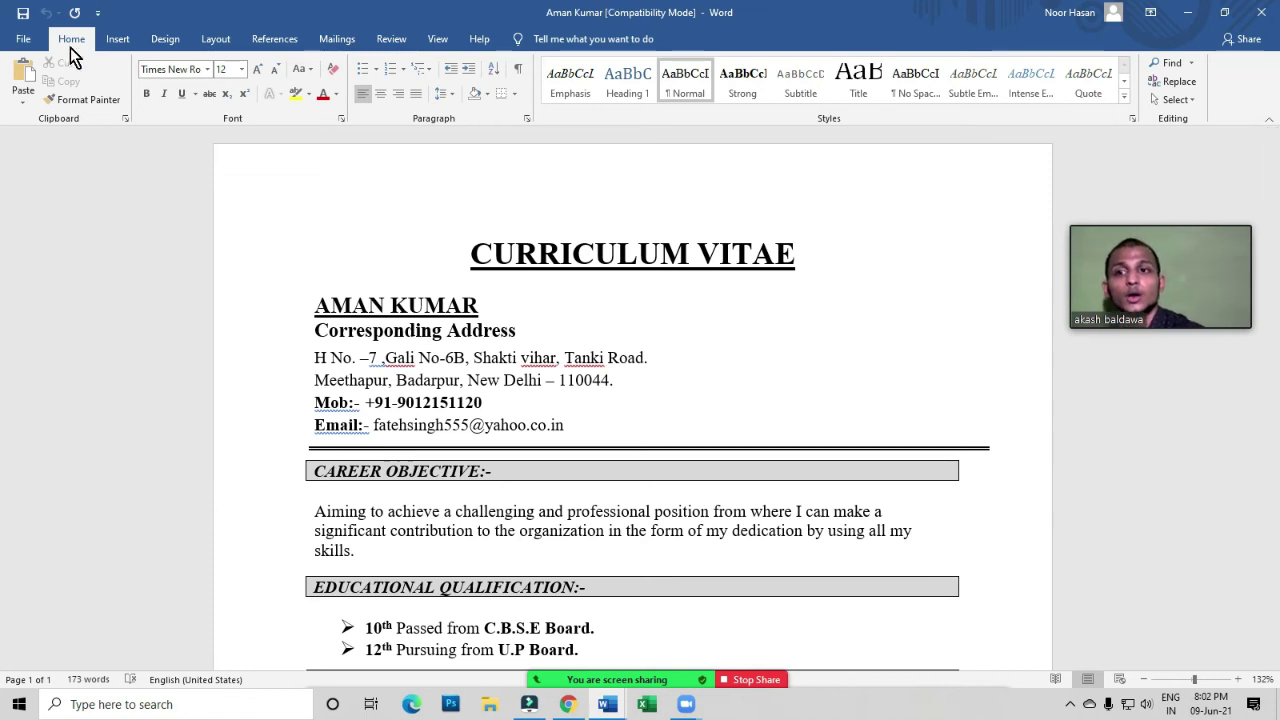
Show the ruler in the résumé document
left_click(111, 36)
left_click(78, 41)
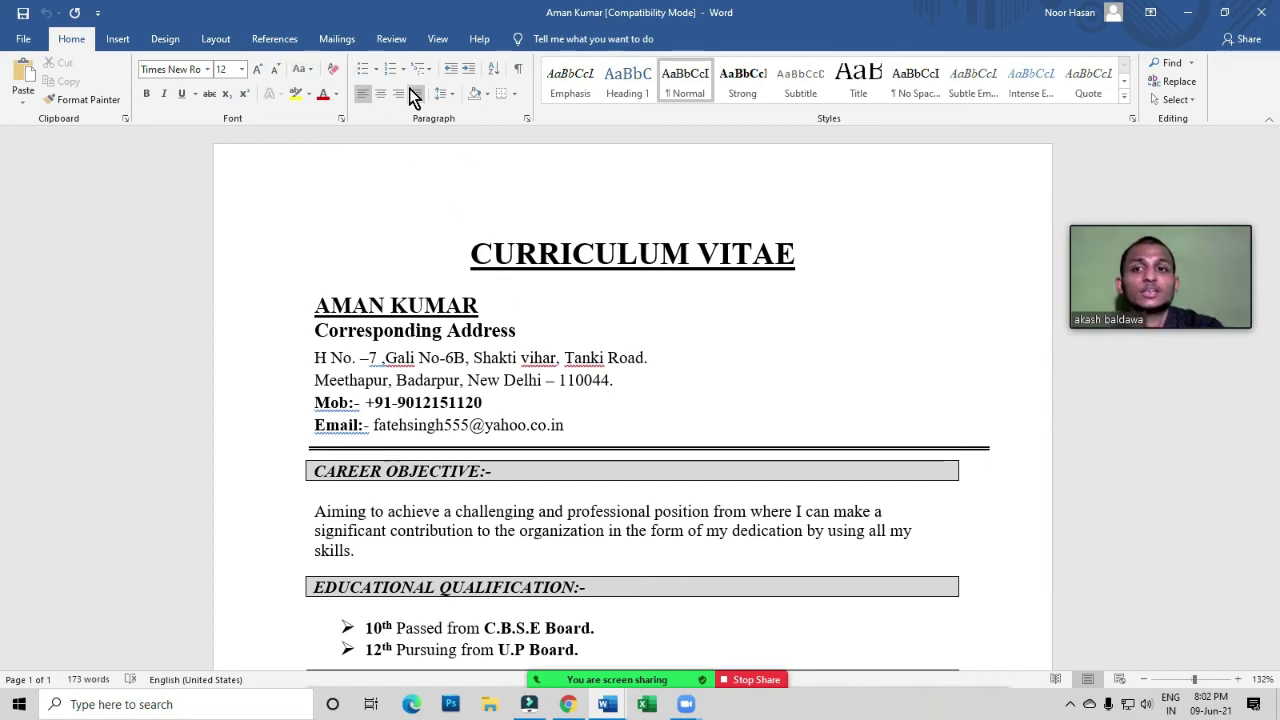
left_click(443, 41)
left_click(283, 64)
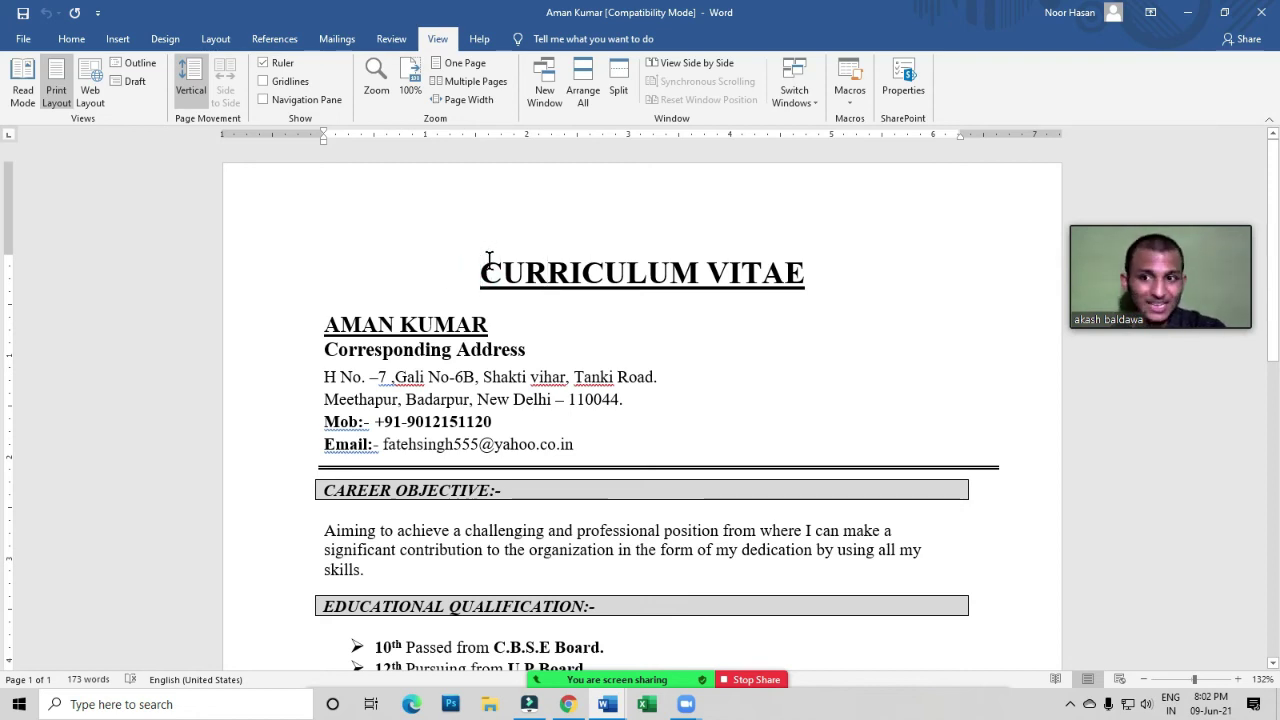
Open the page header to examine the space above the CURRICULUM VITAE title, and close it
double_click(571, 209)
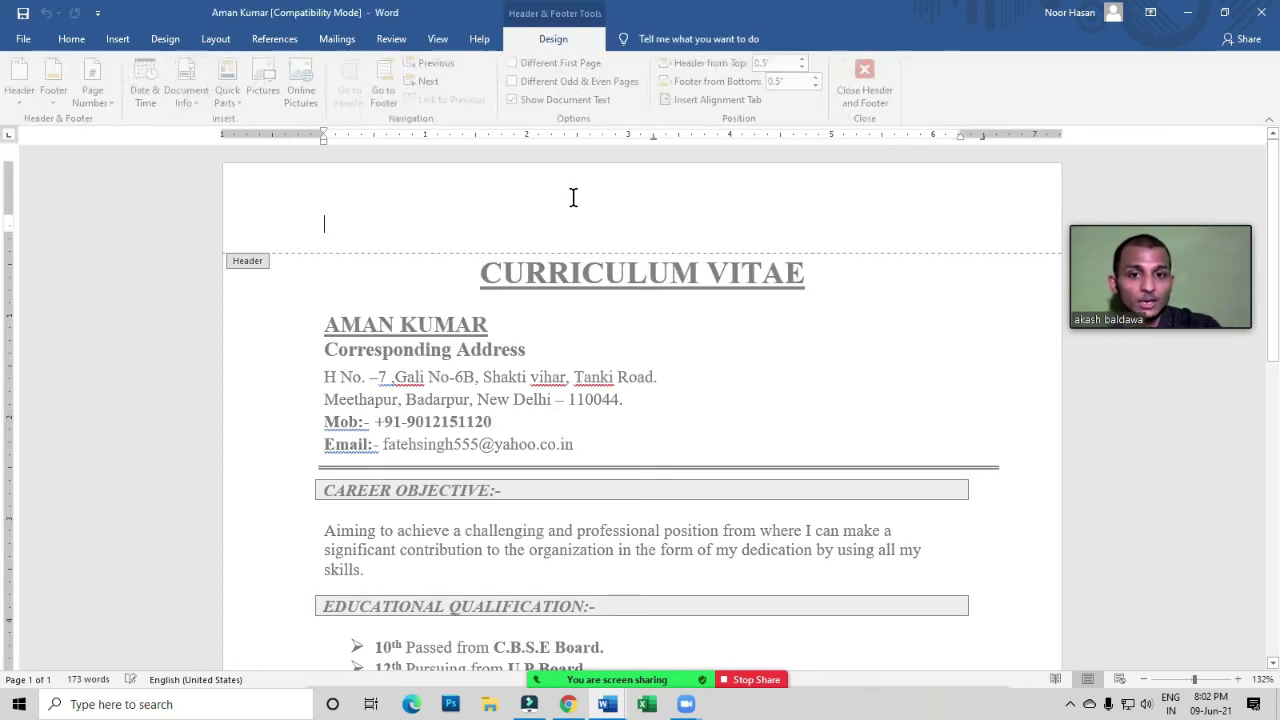
left_click(435, 278)
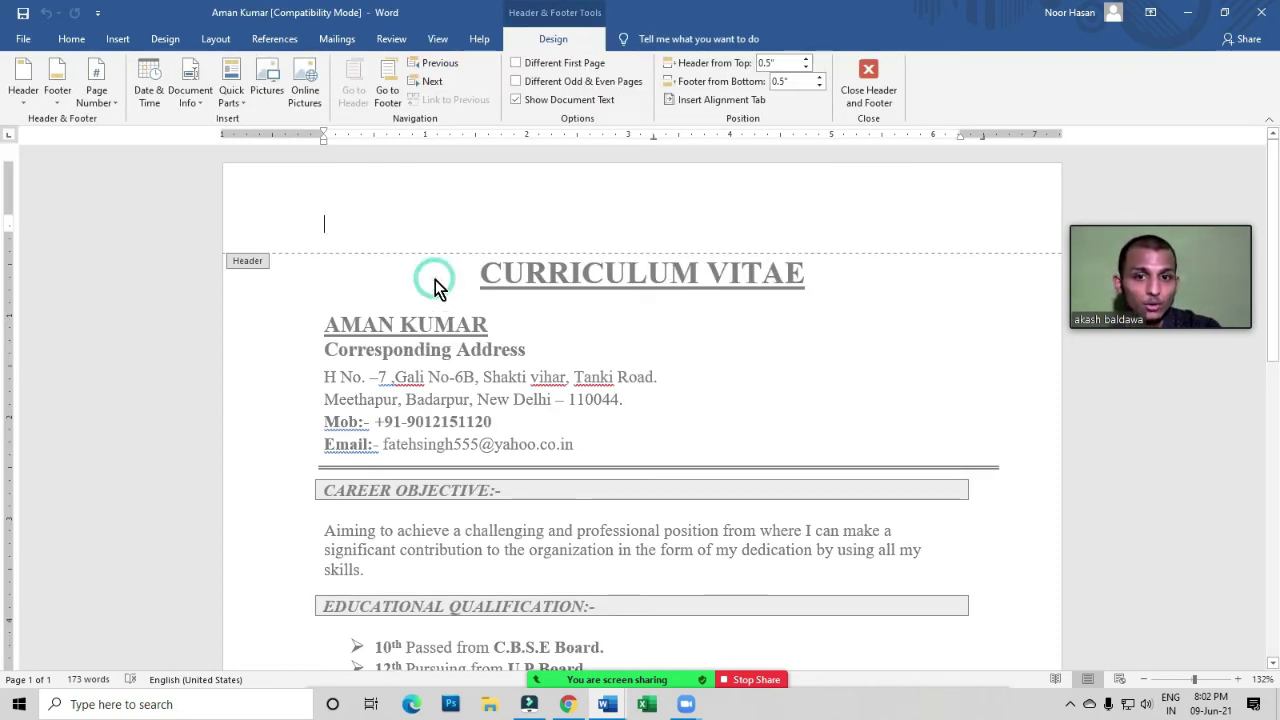
left_click(862, 82)
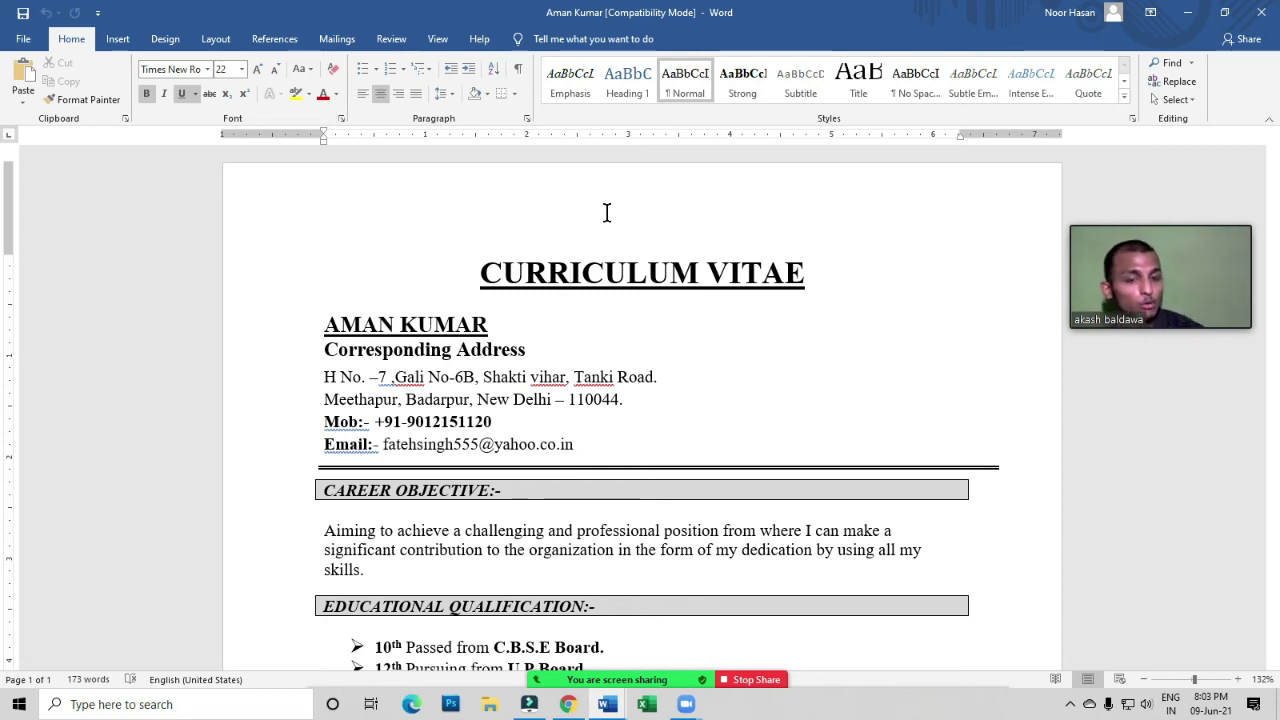
Reduce the résumé's top page margin to move the title up, and check the page down to its end
double_click(606, 212)
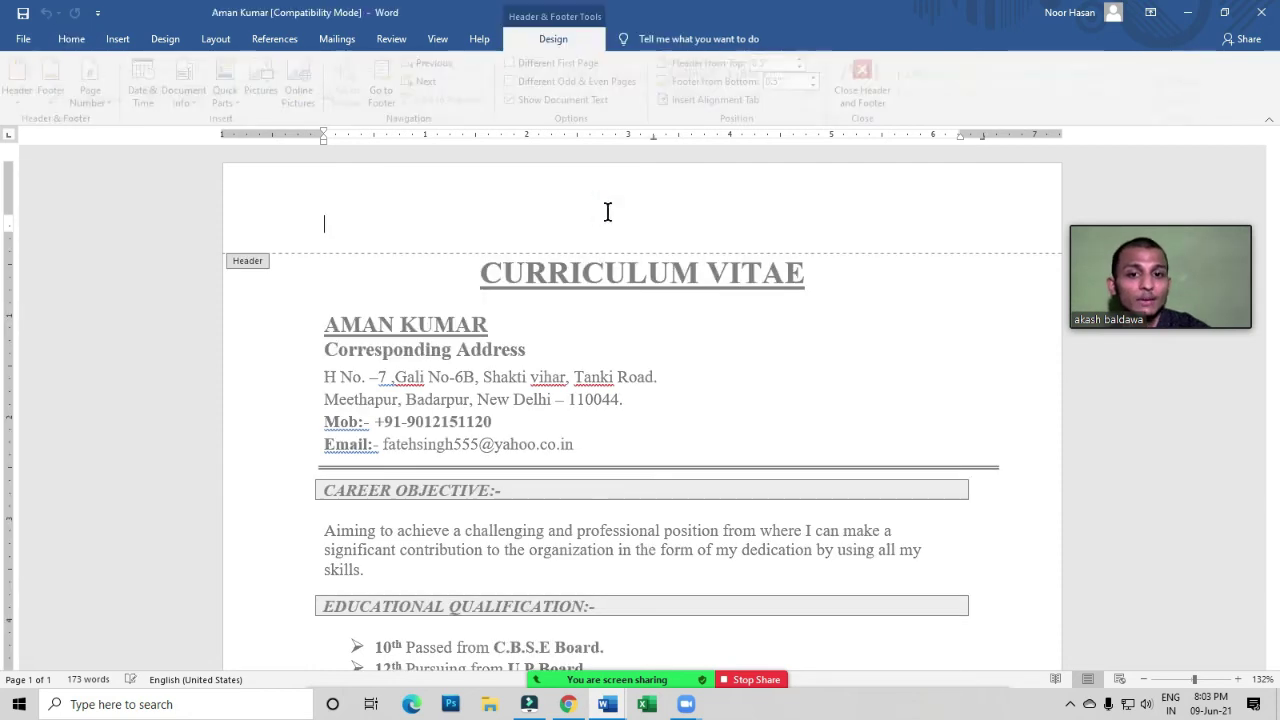
left_click_drag(11, 234, 7, 191)
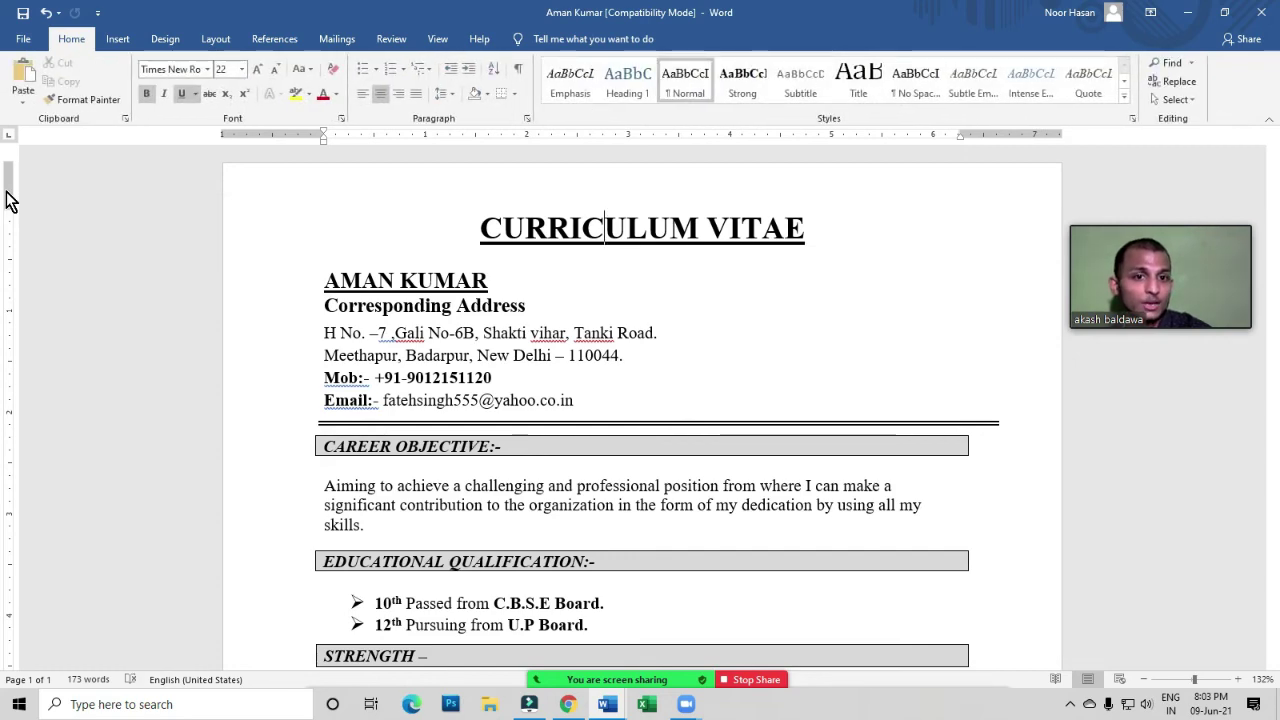
scroll(549, 451, "down", 12)
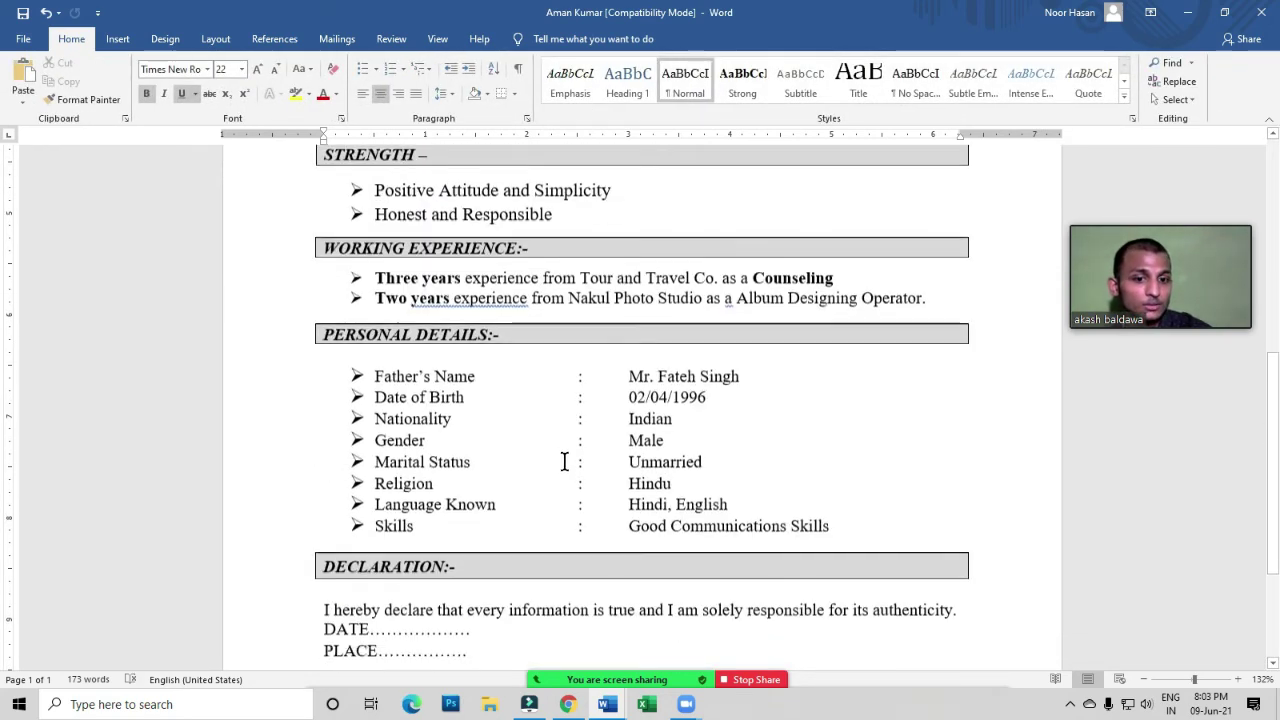
scroll(598, 483, "up", 12)
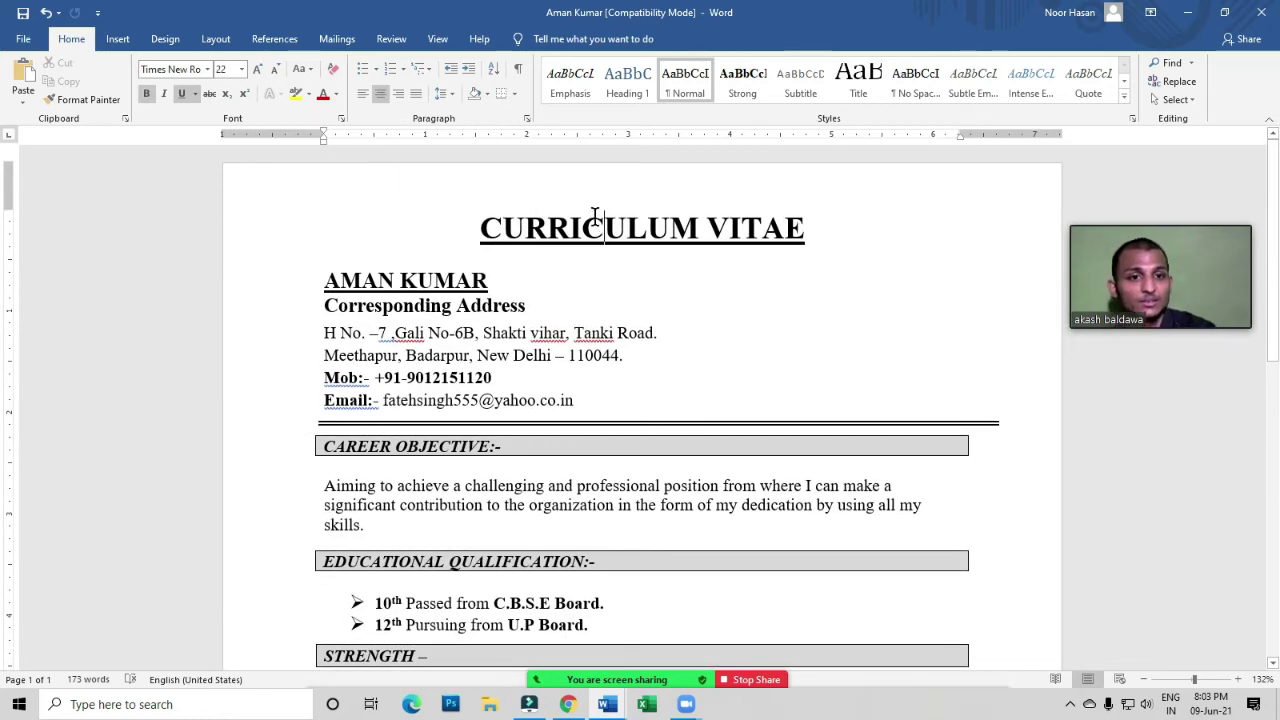
mouse_move(659, 684)
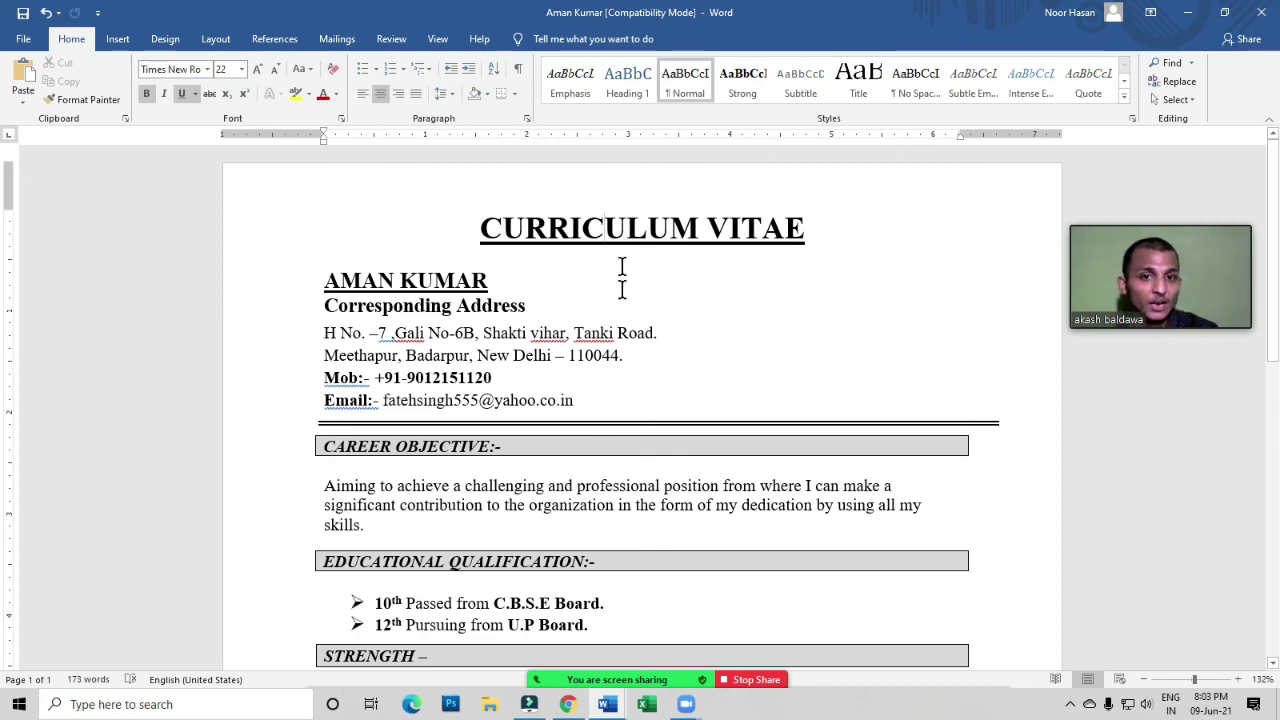
scroll(621, 288, "down", 10)
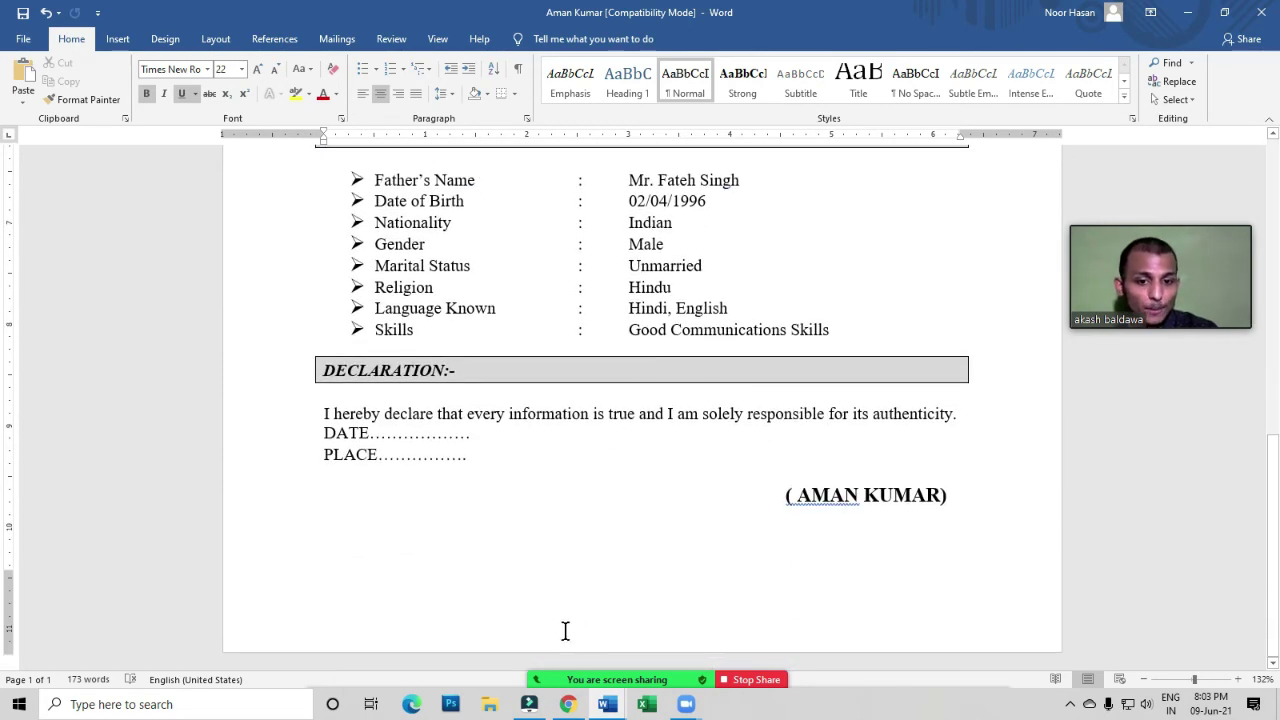
scroll(580, 630, "up", 10)
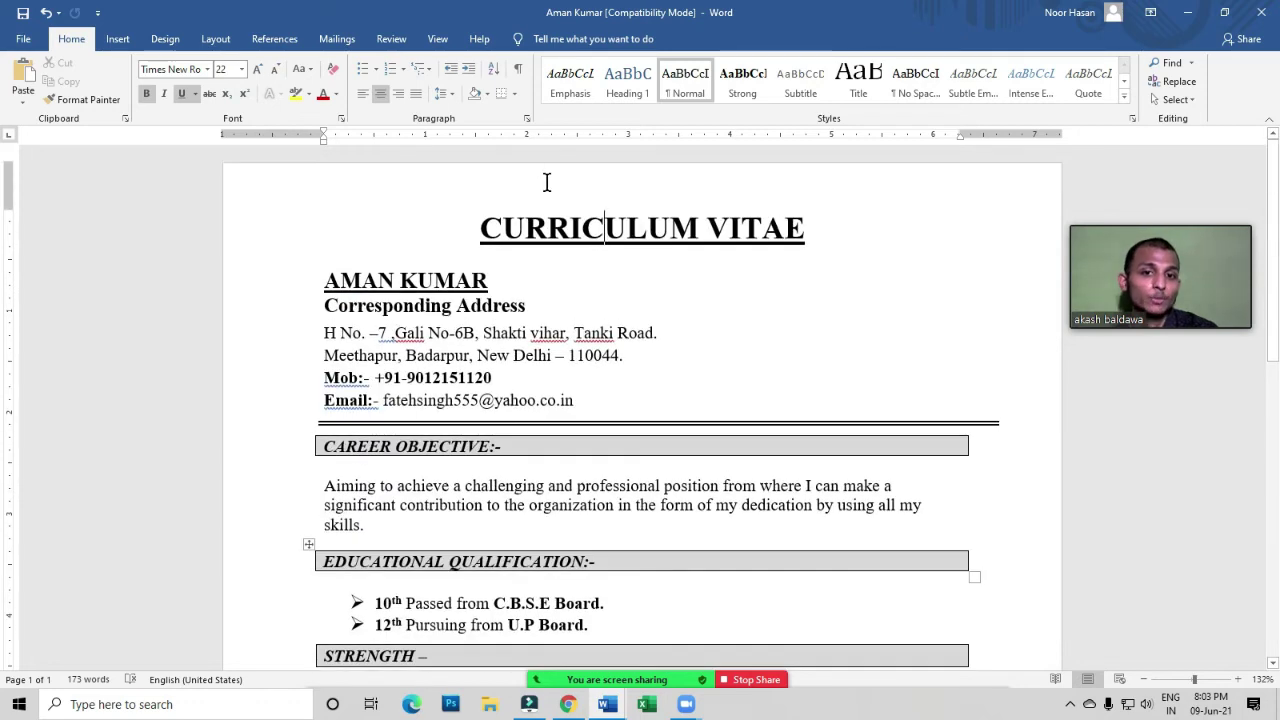
Reduce the top page margin further from within the page header, and leave header editing
double_click(547, 181)
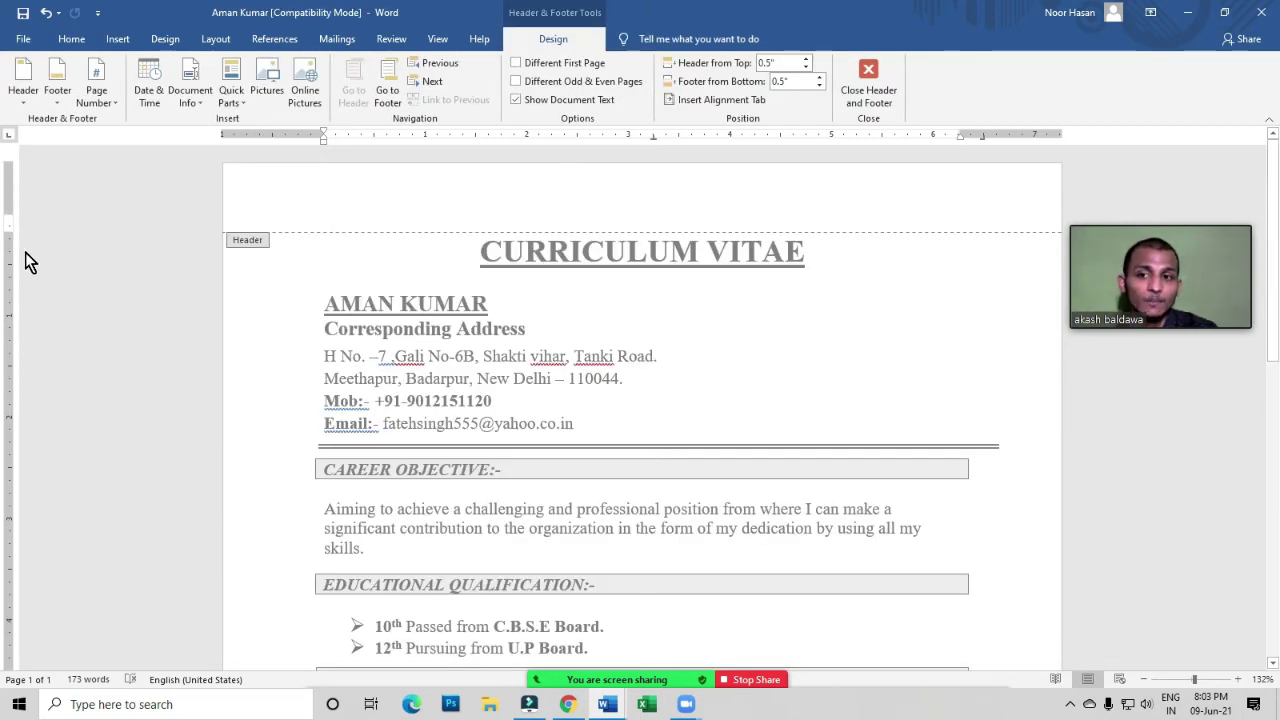
mouse_move(7, 235)
left_mouse_down()
mouse_move(8, 180)
mouse_move(12, 228)
left_mouse_up()
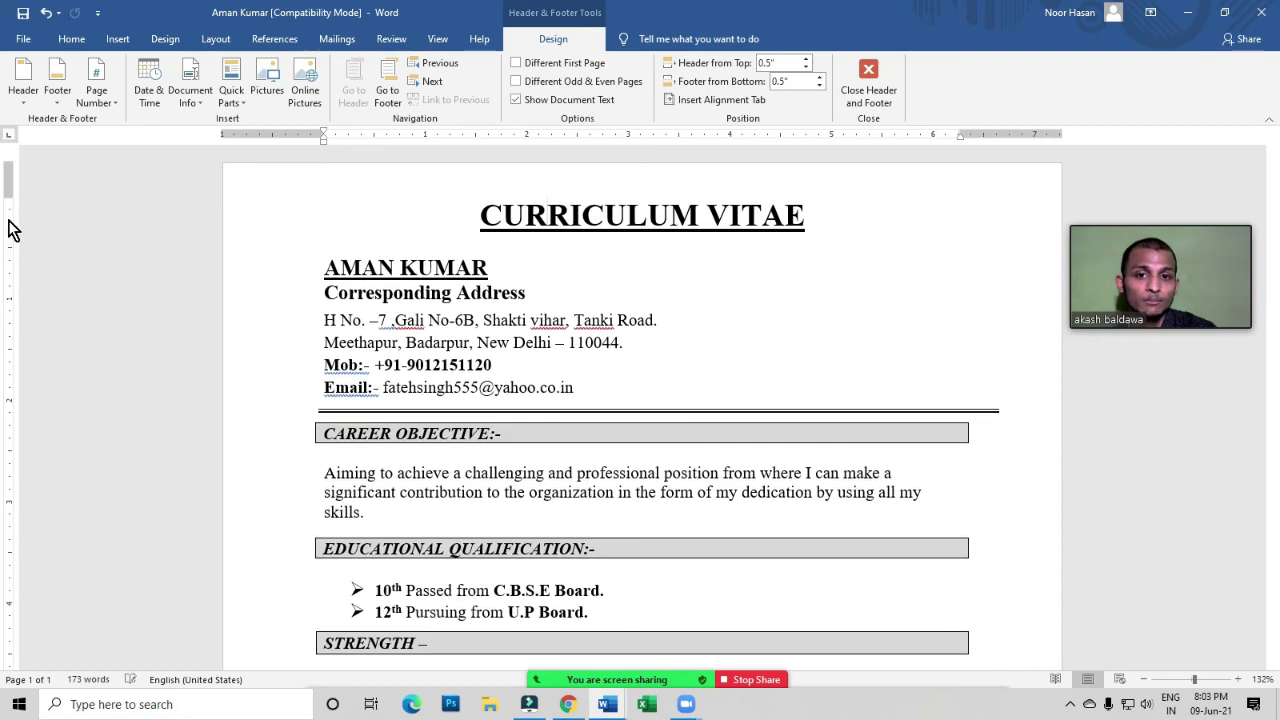
key("Escape")
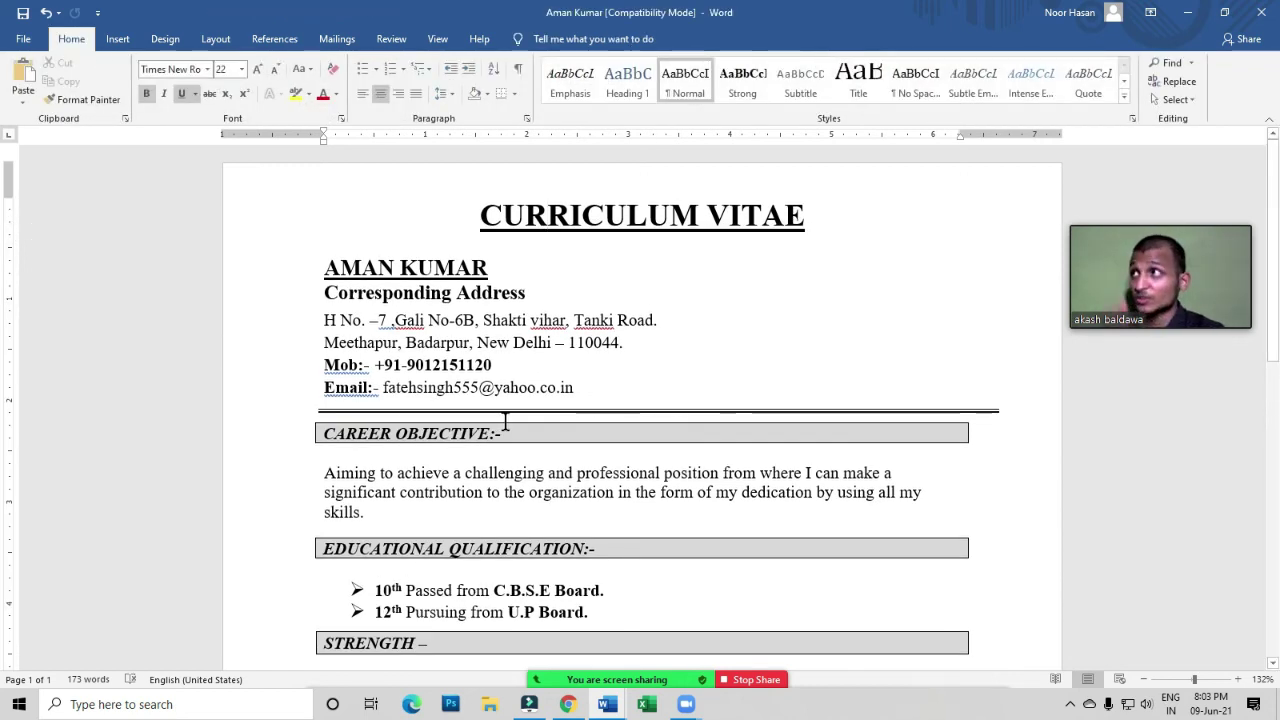
scroll(869, 369, "down", 8)
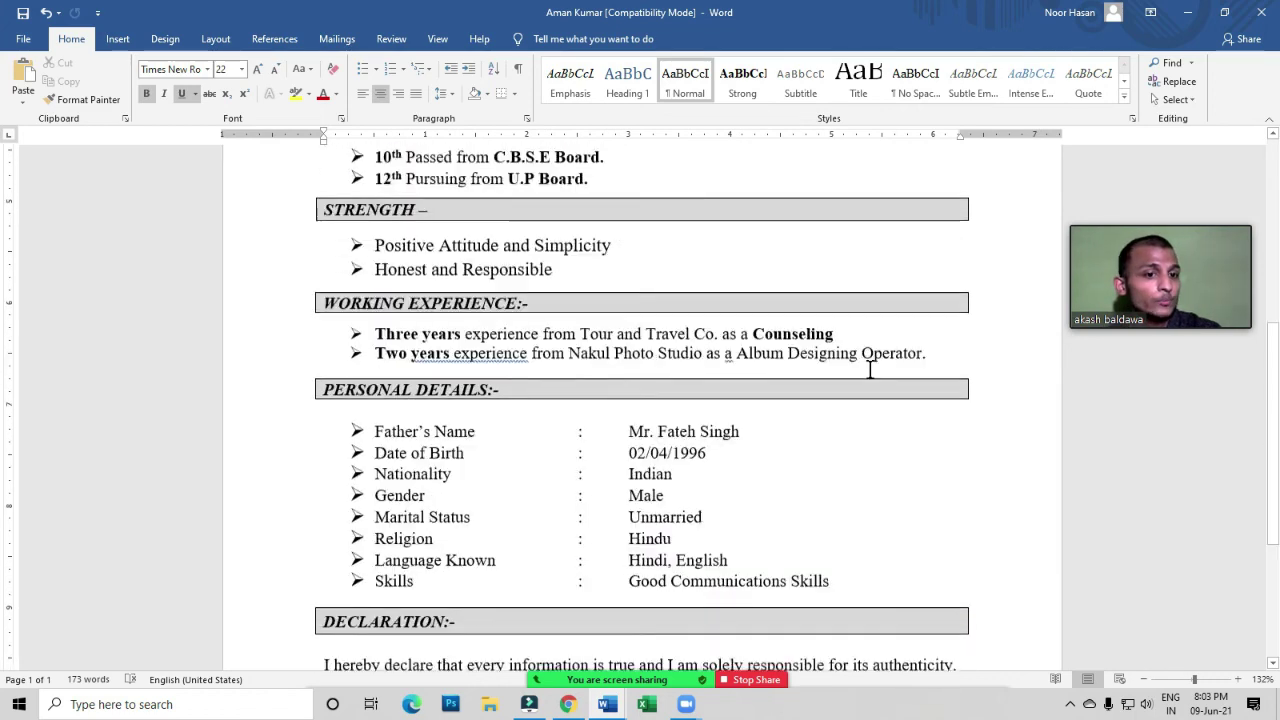
scroll(869, 369, "down", 5)
scroll(869, 369, "up", 15)
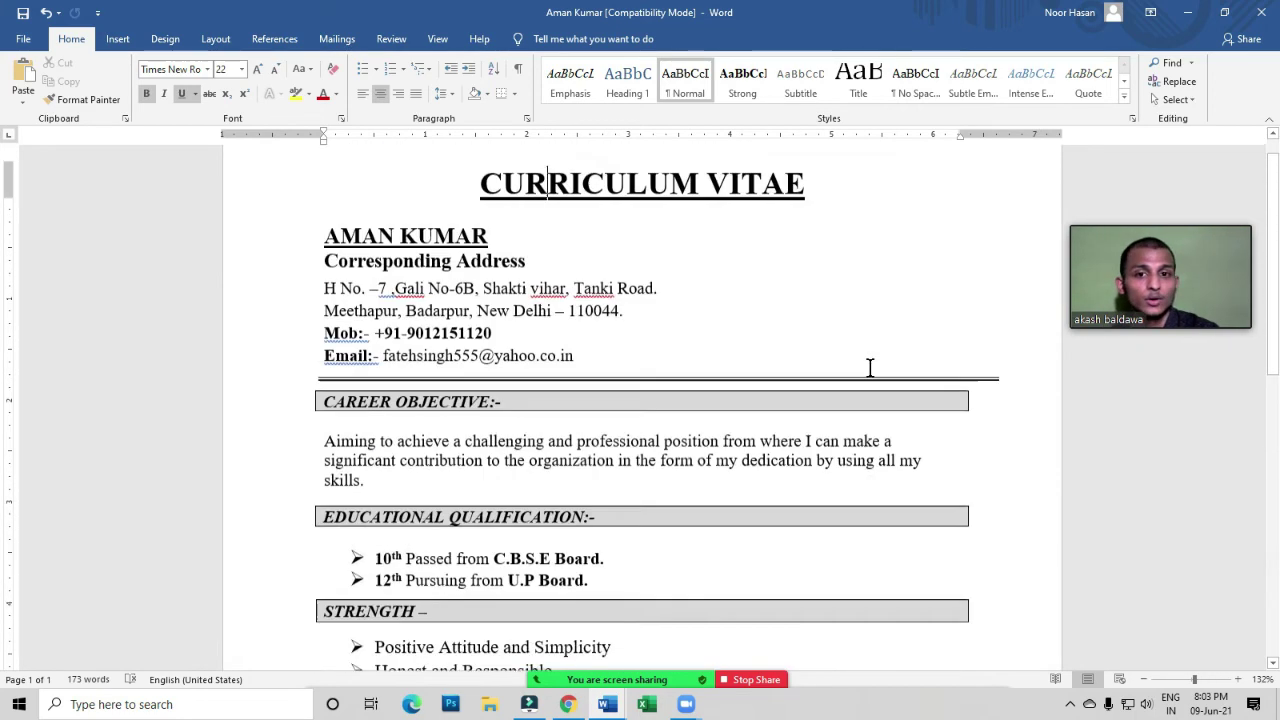
scroll(870, 368, "up", 1)
Open the Zoom meeting's participants list, look through it from start to end, and dismiss it
mouse_move(611, 682)
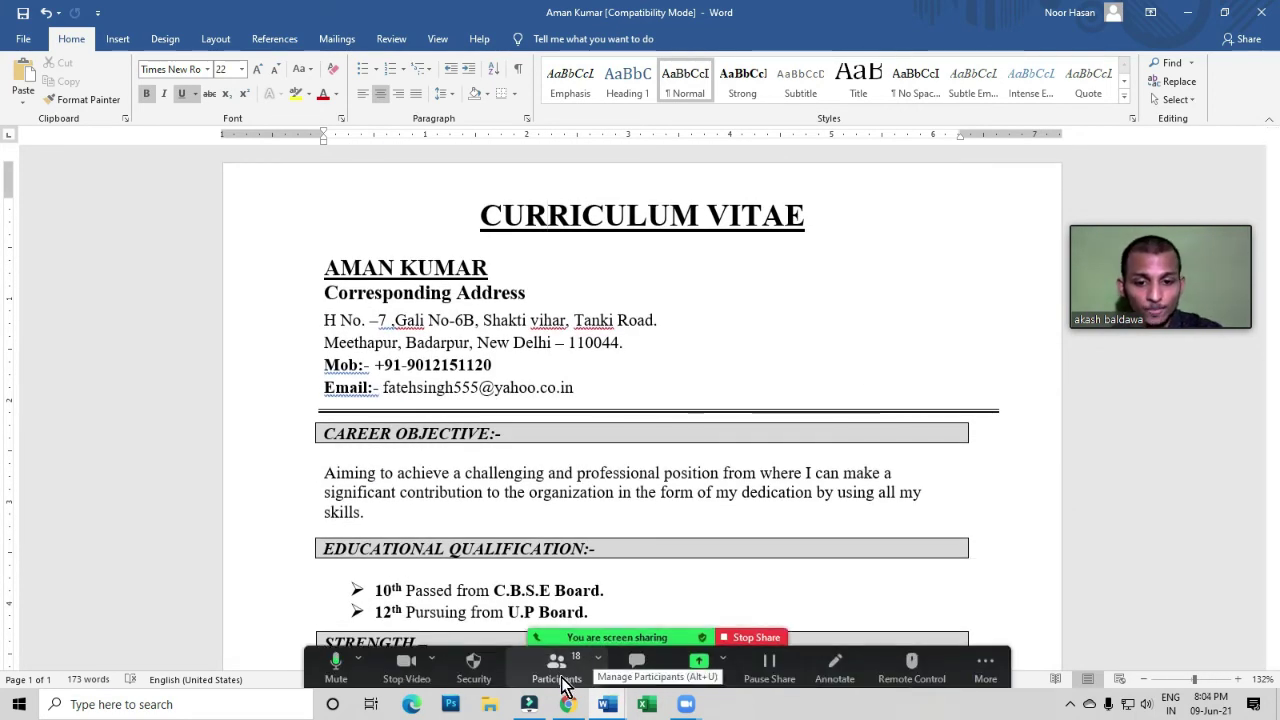
left_click(561, 676)
left_click_drag(924, 224, 918, 330)
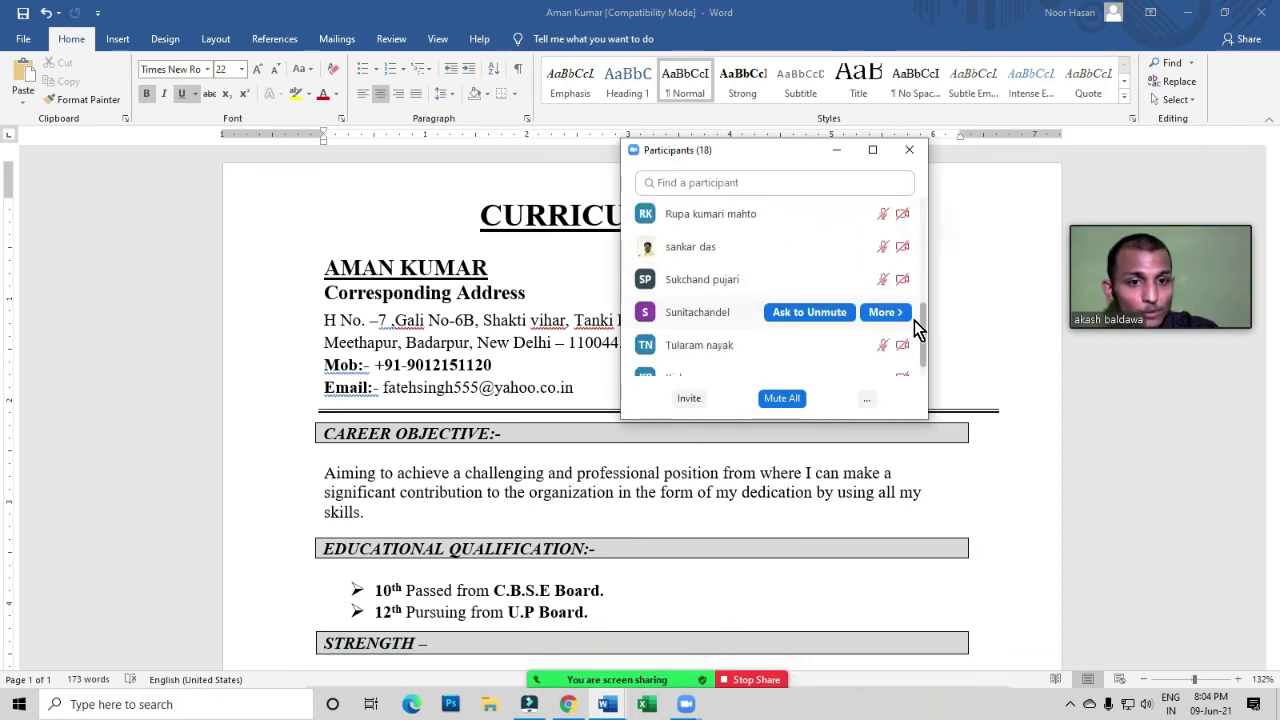
scroll(918, 330, "down", 1)
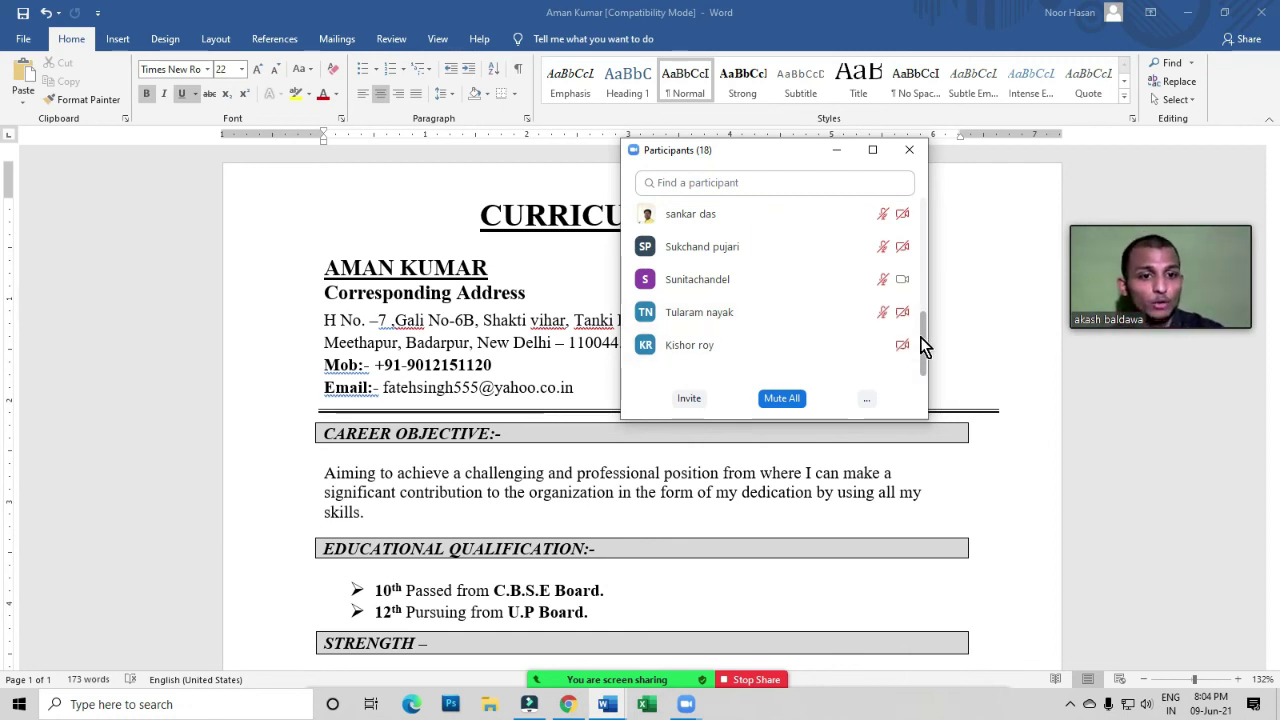
left_click_drag(920, 343, 930, 232)
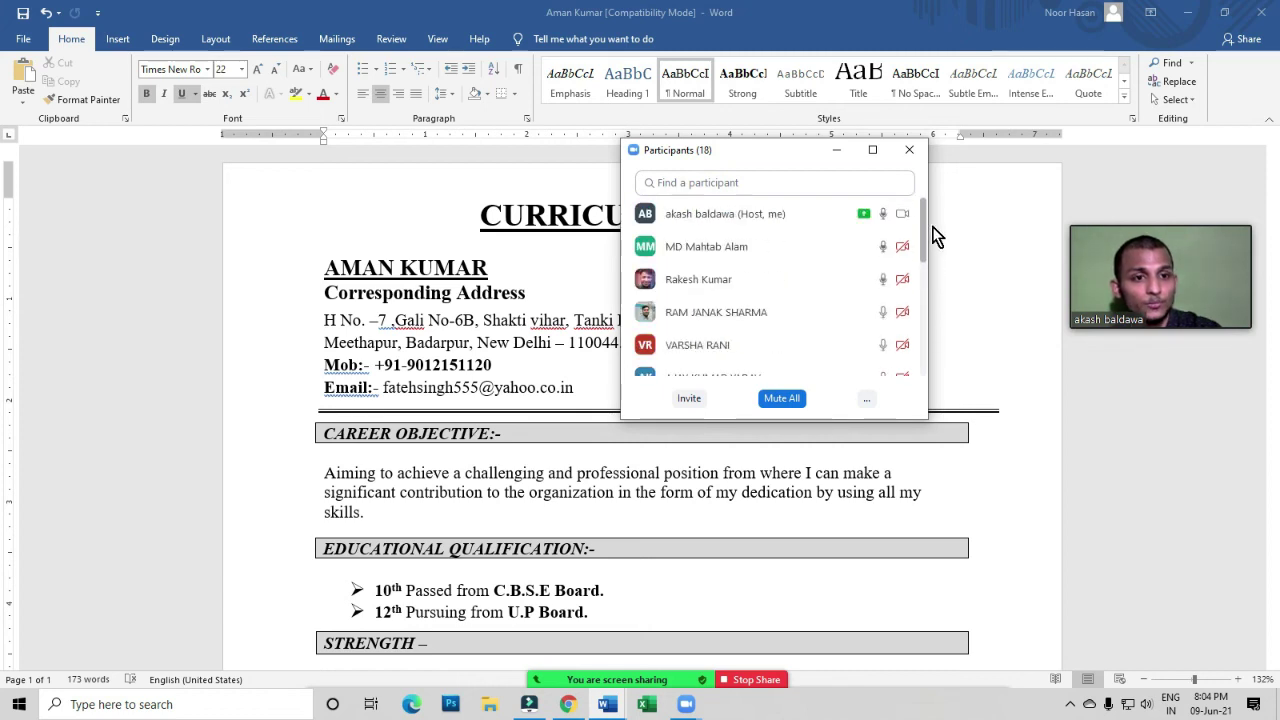
left_click(851, 152)
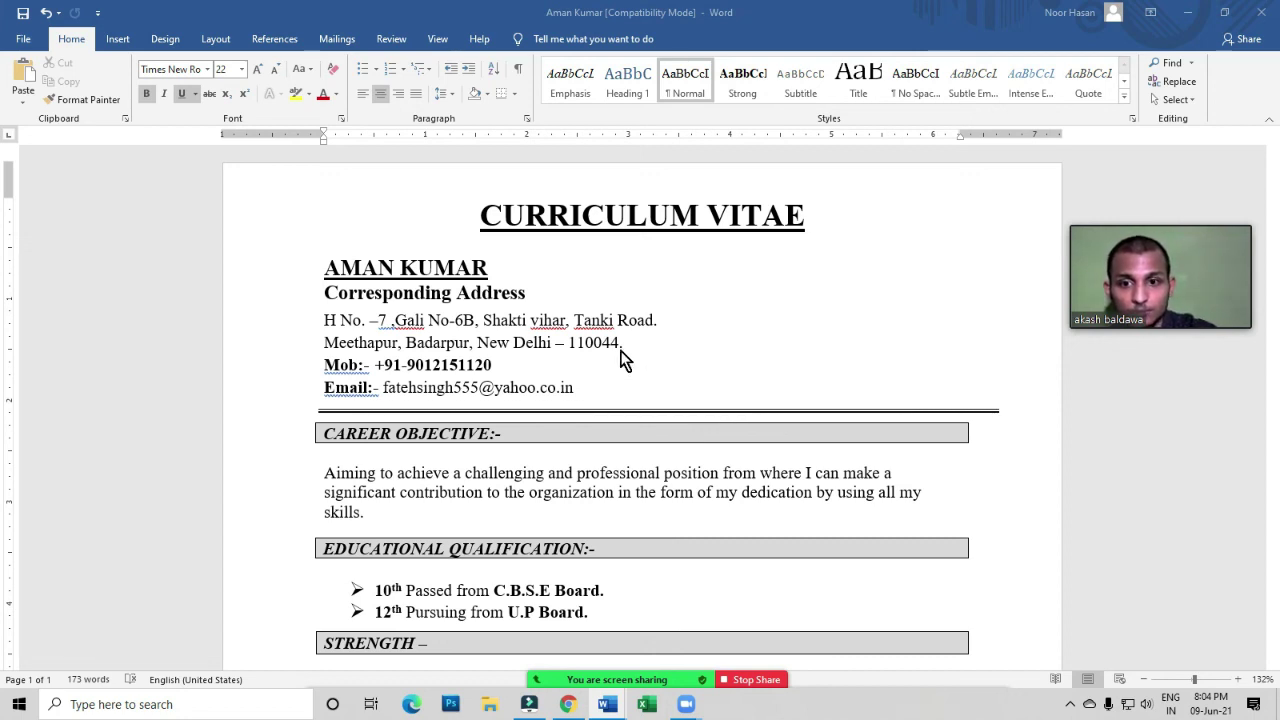
Examine the available bullet styles for the résumé's lists, and look over its sections down to the declaration and back up to the title
scroll(591, 392, "down", 4)
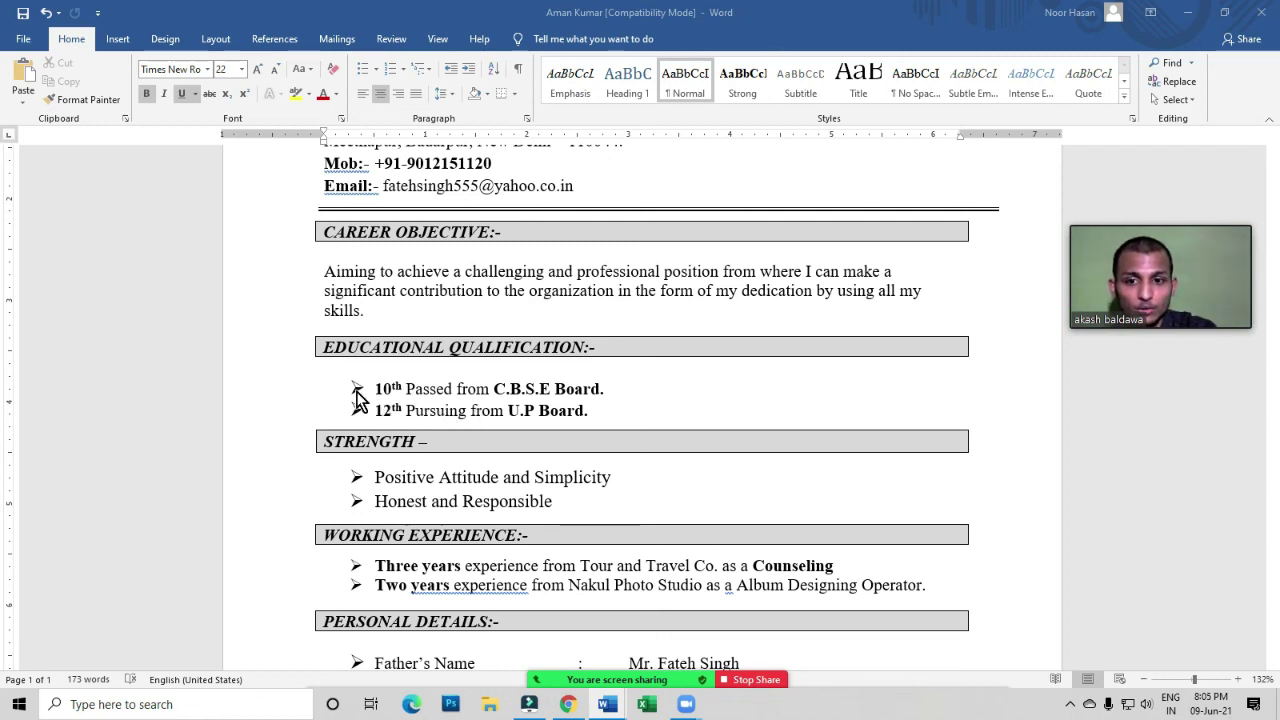
left_click(375, 69)
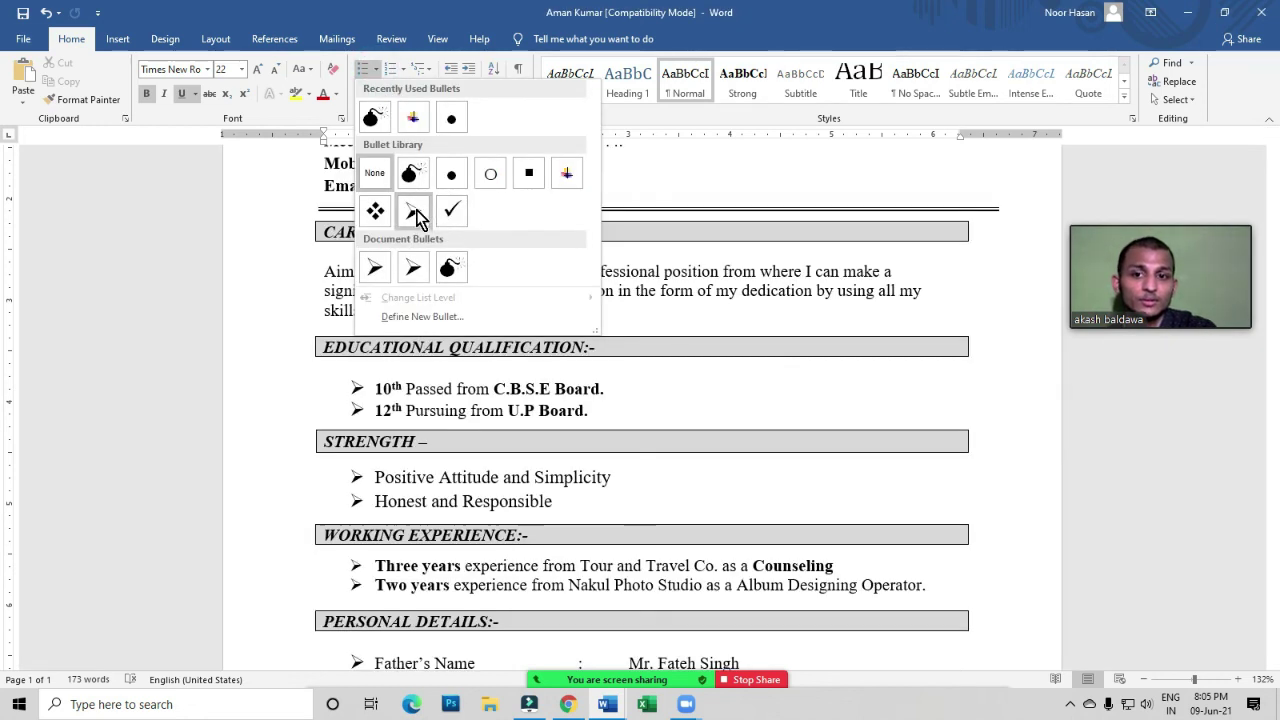
left_click(686, 322)
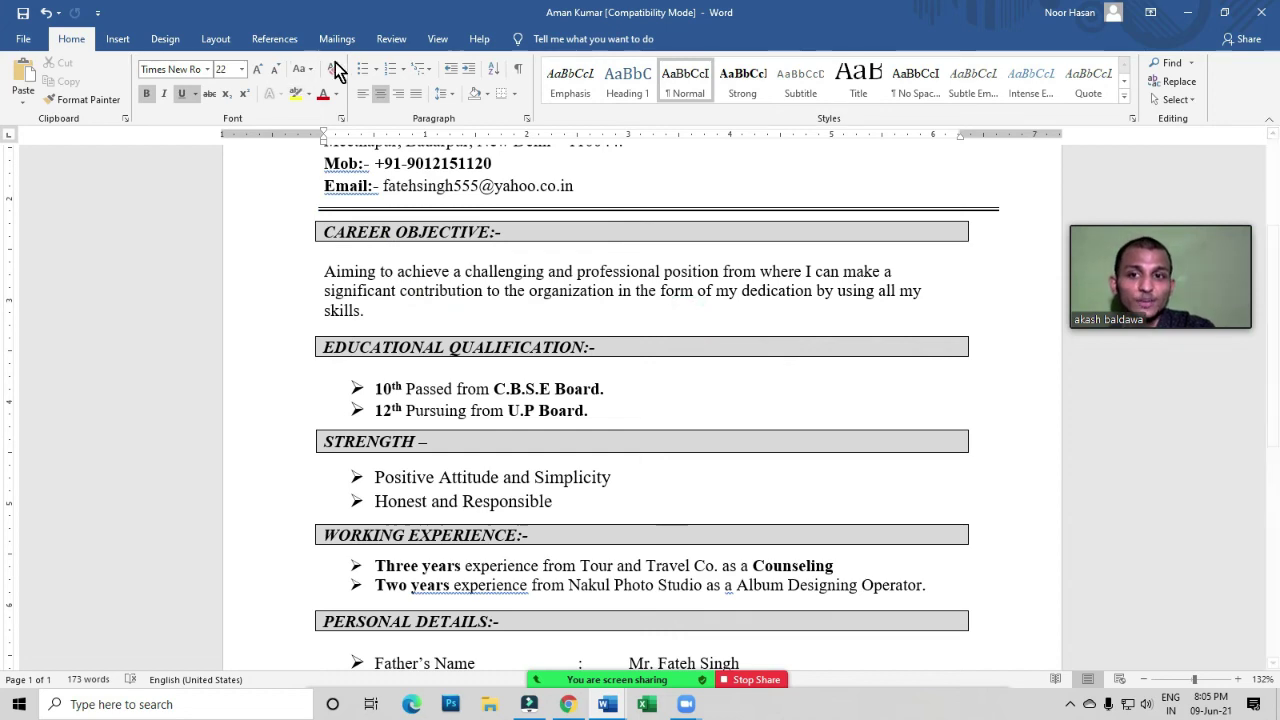
left_click(371, 69)
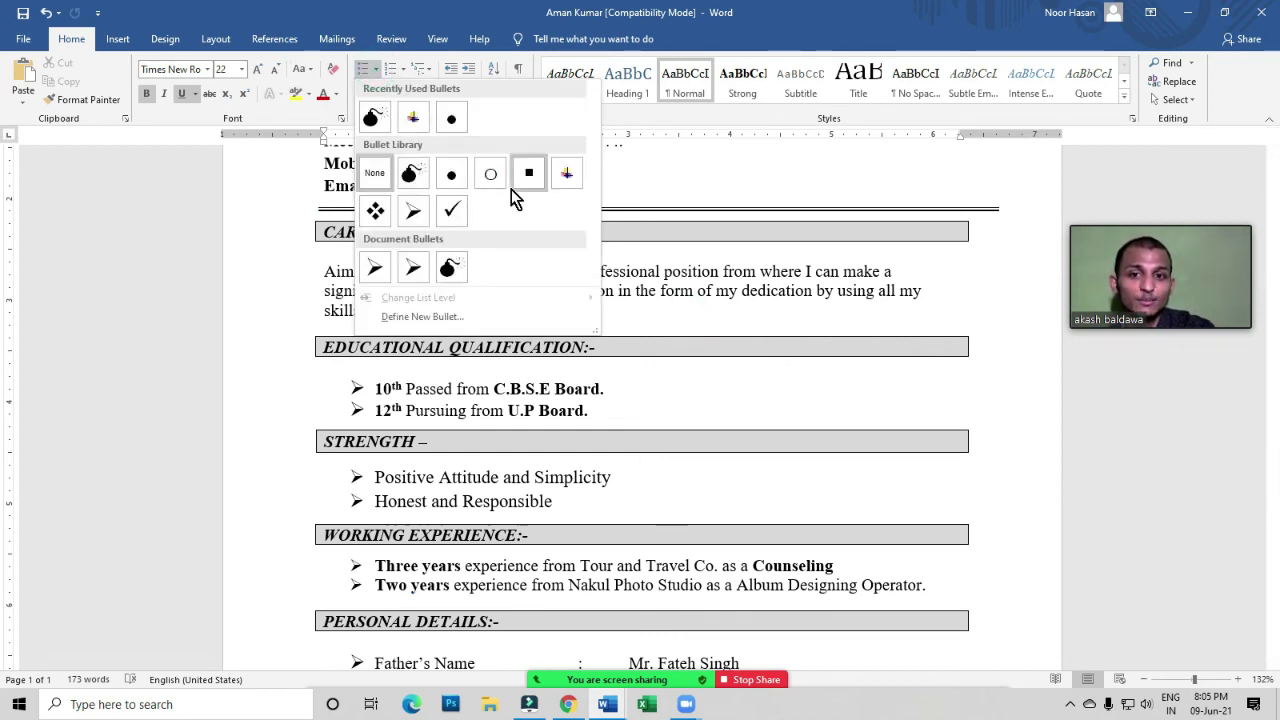
left_click(680, 379)
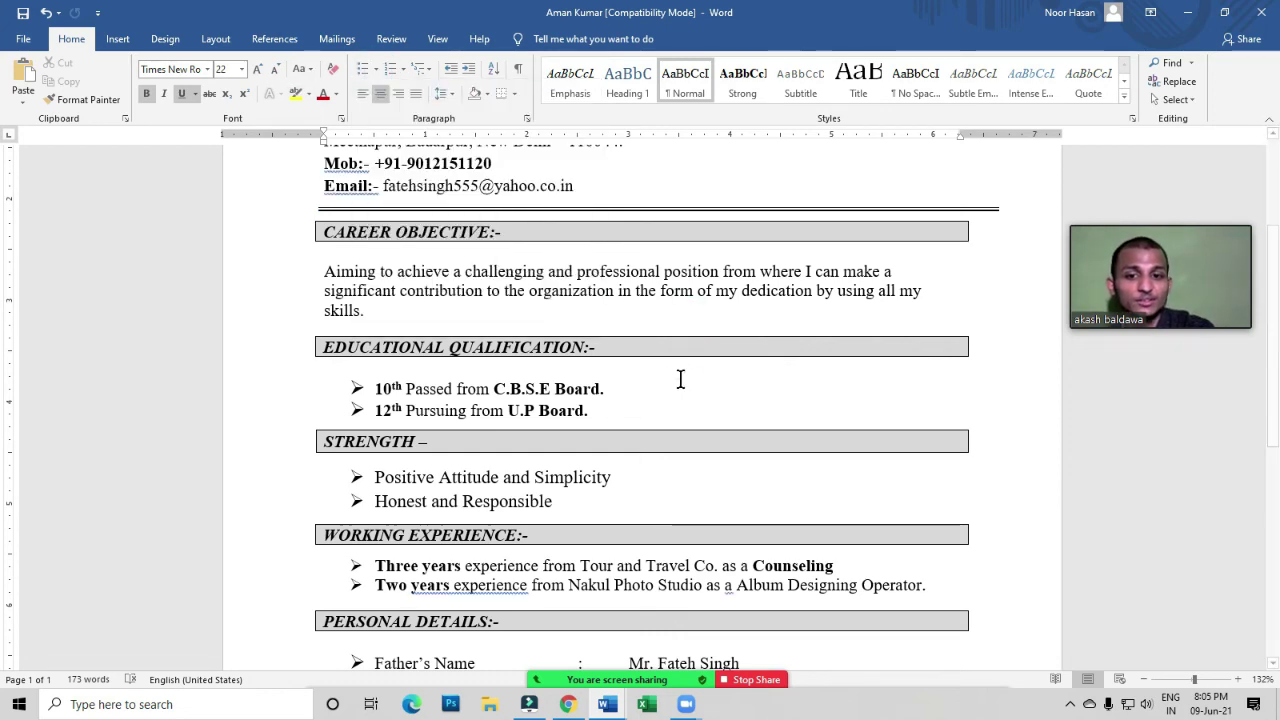
scroll(520, 400, "down", 5)
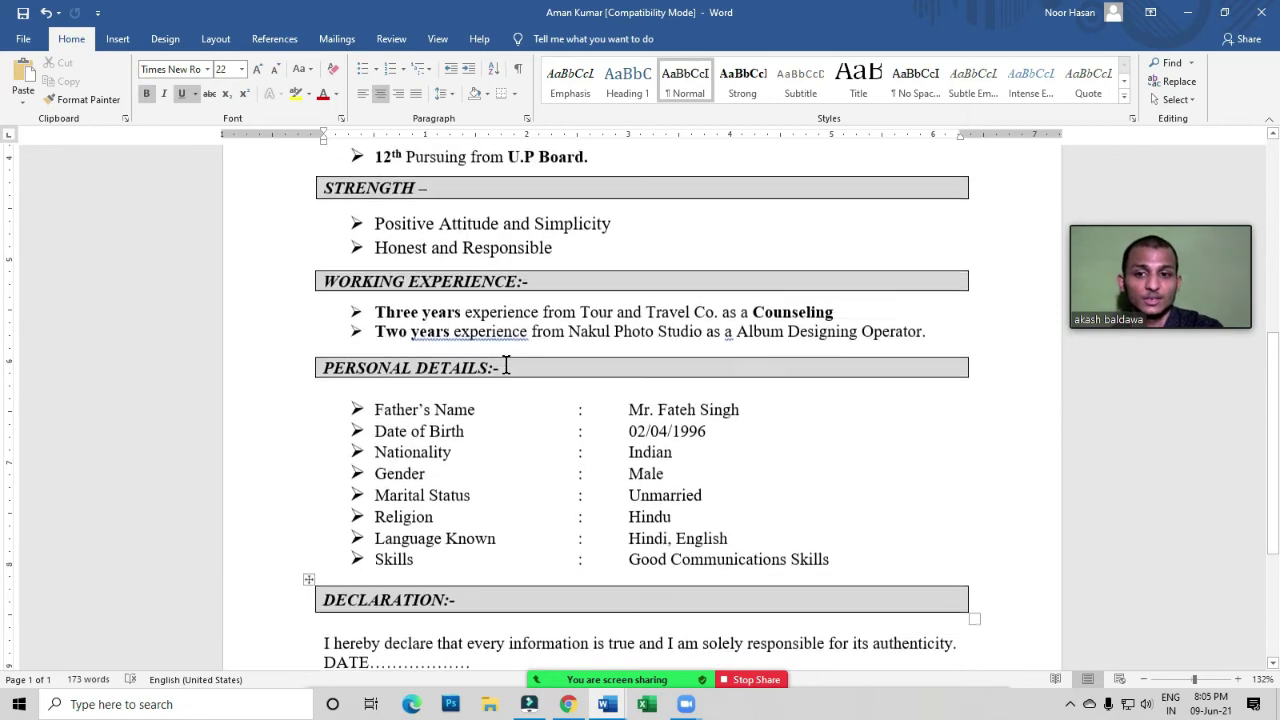
scroll(506, 366, "up", 1)
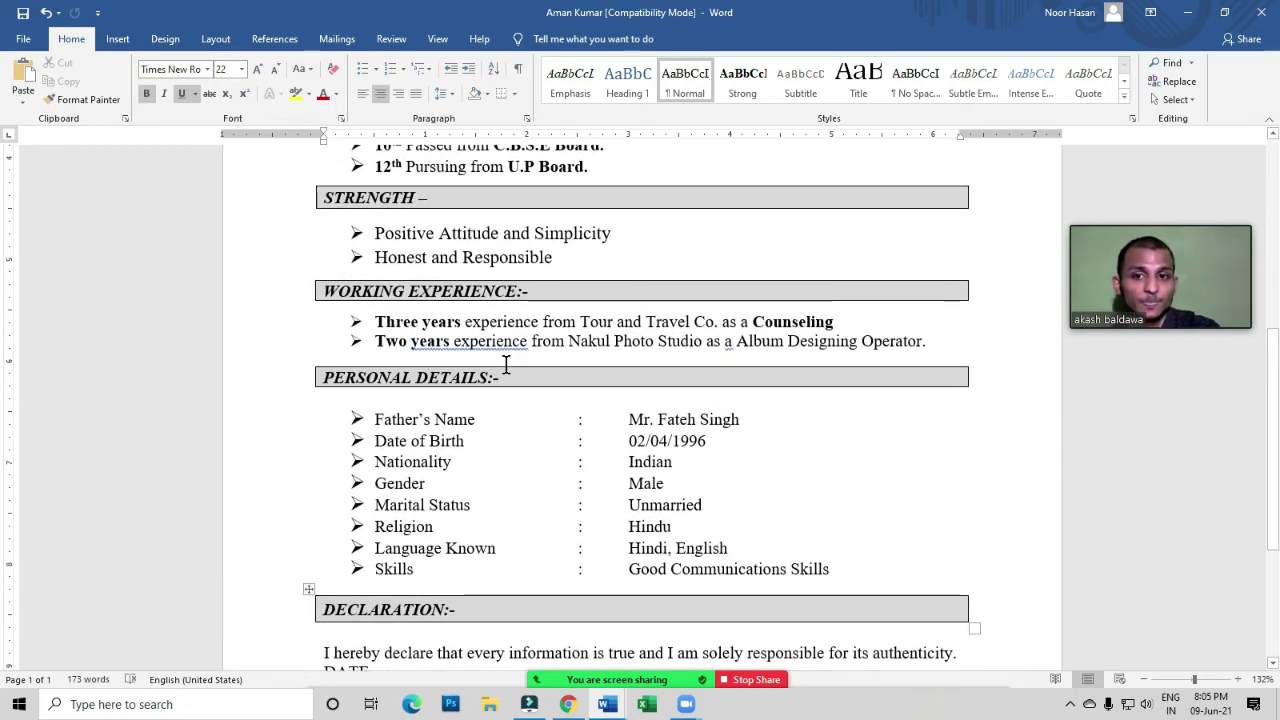
scroll(506, 366, "up", 8)
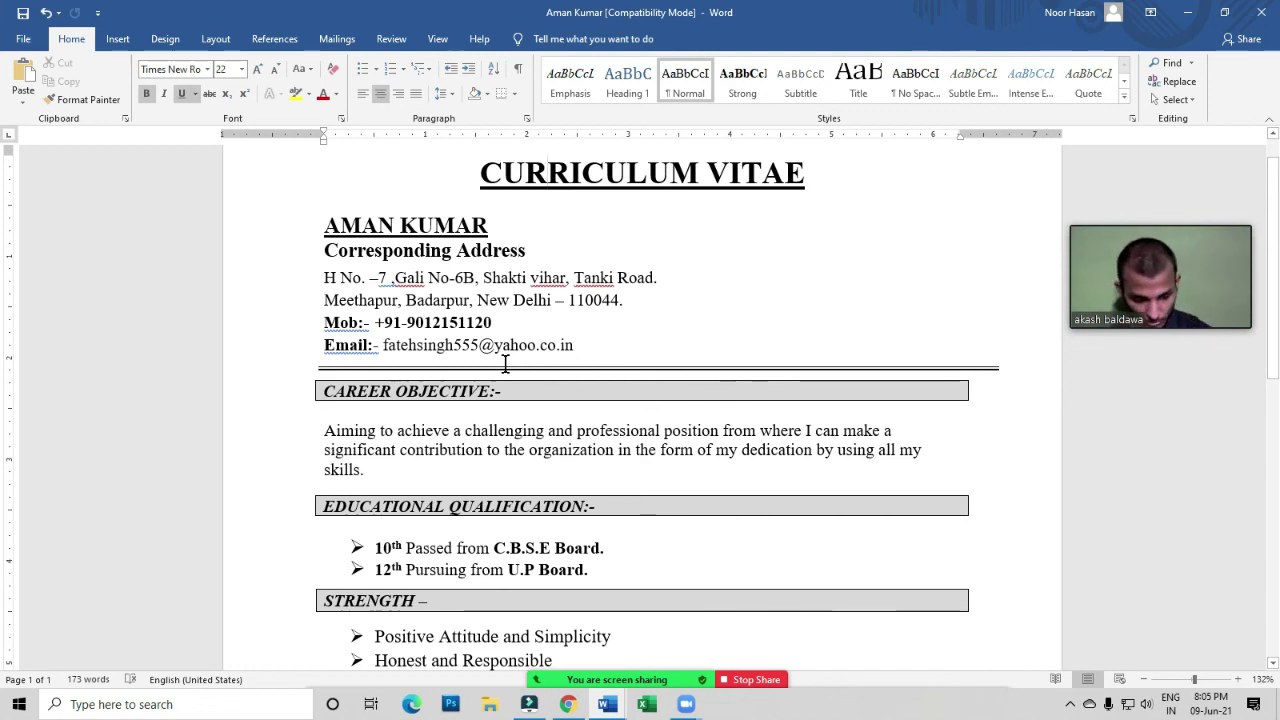
Stop the current screen share in Zoom, share the résumé's Word window with the meeting, and return to the document
left_click(766, 690)
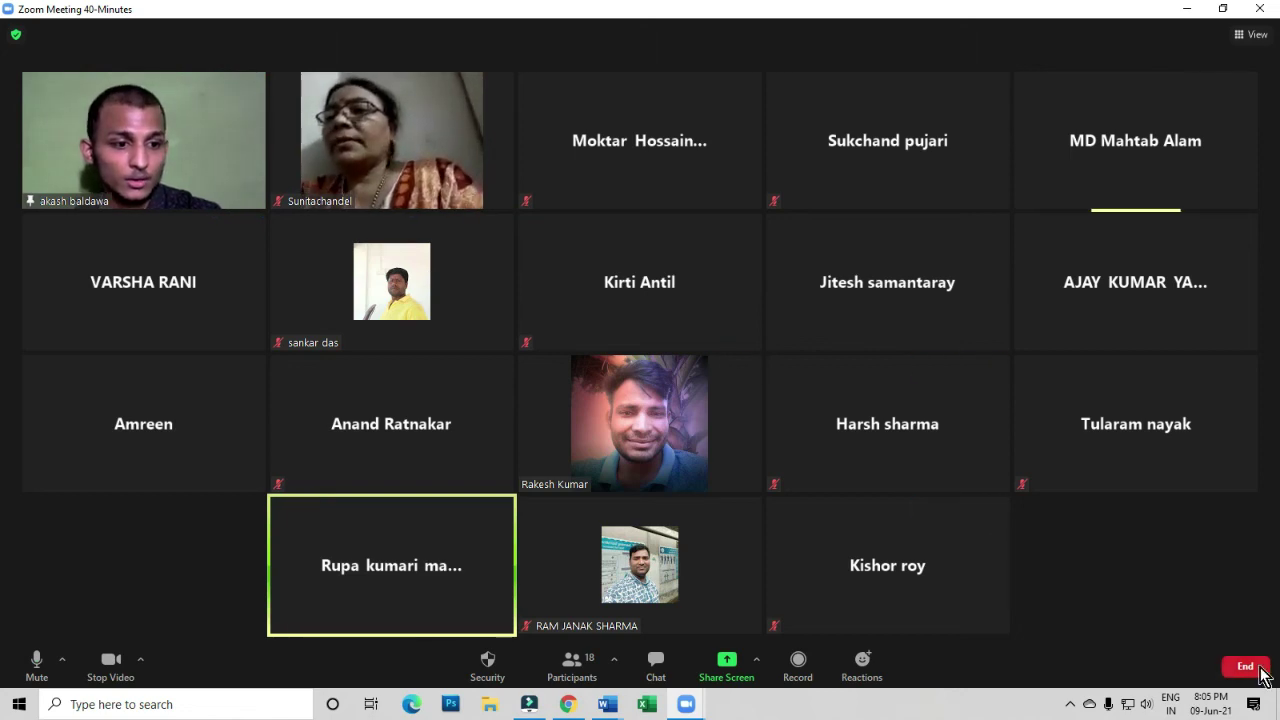
left_click(727, 663)
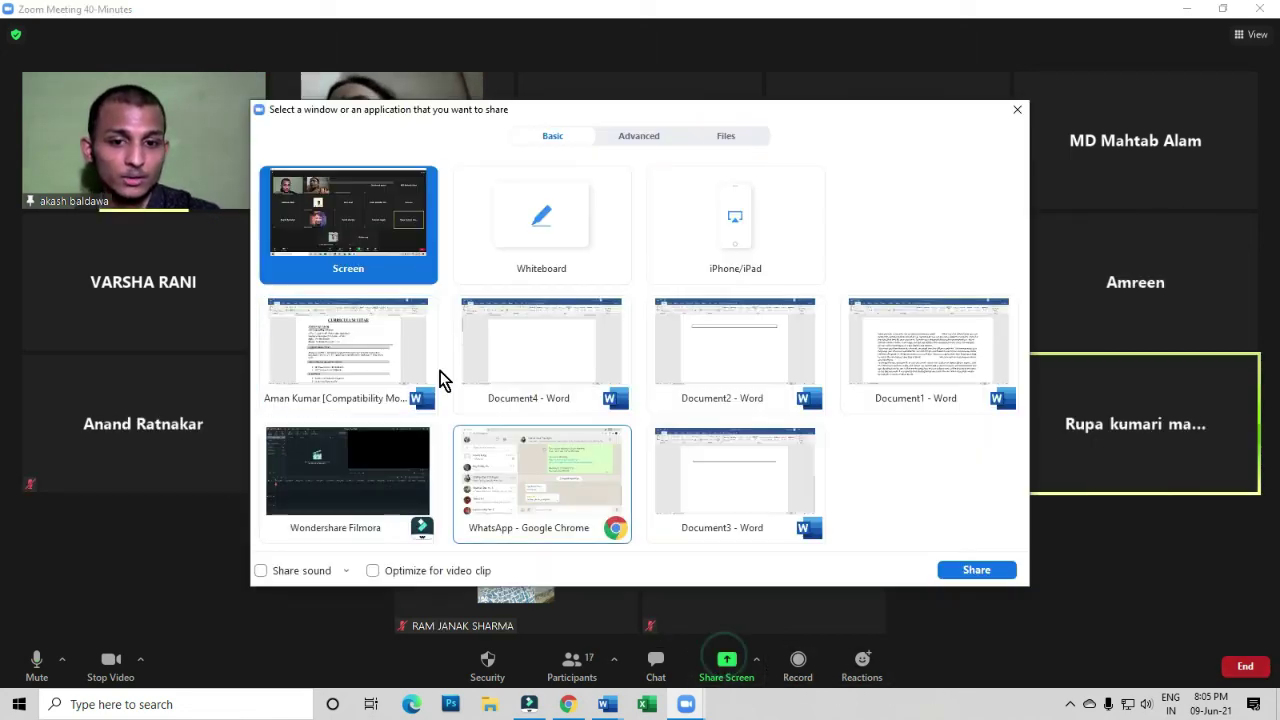
left_click(352, 355)
left_click(985, 572)
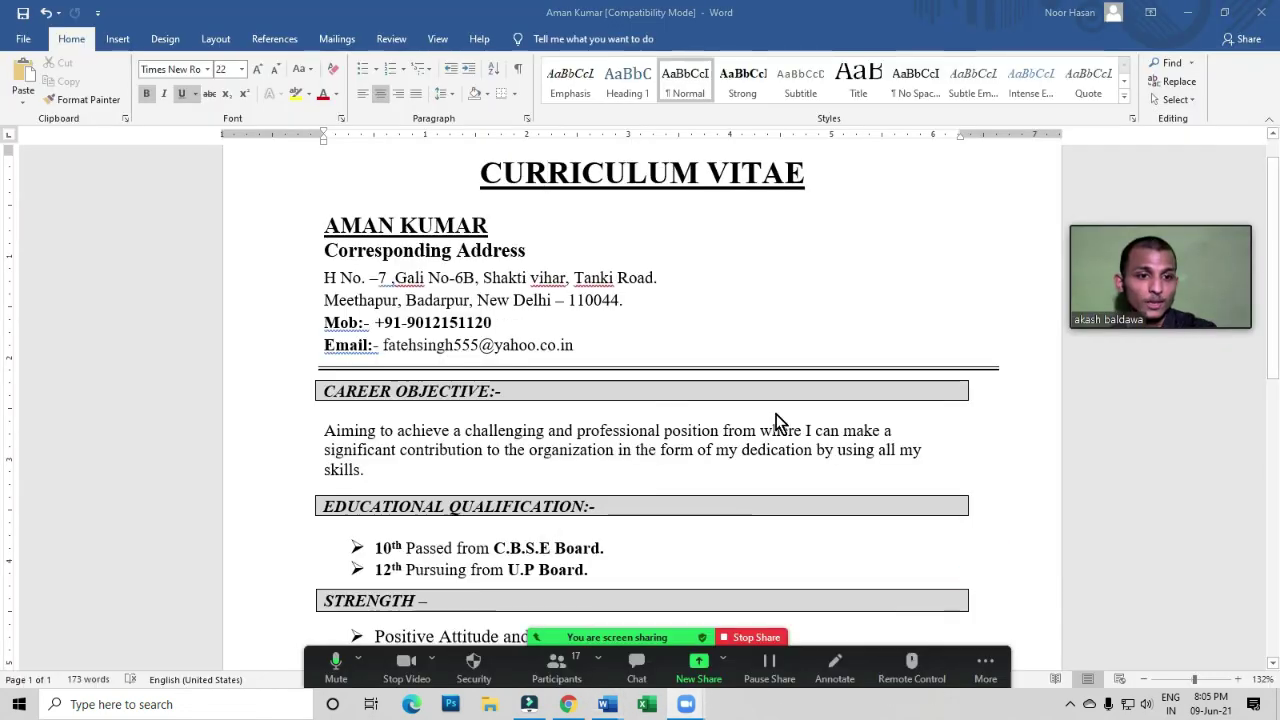
left_click(775, 465)
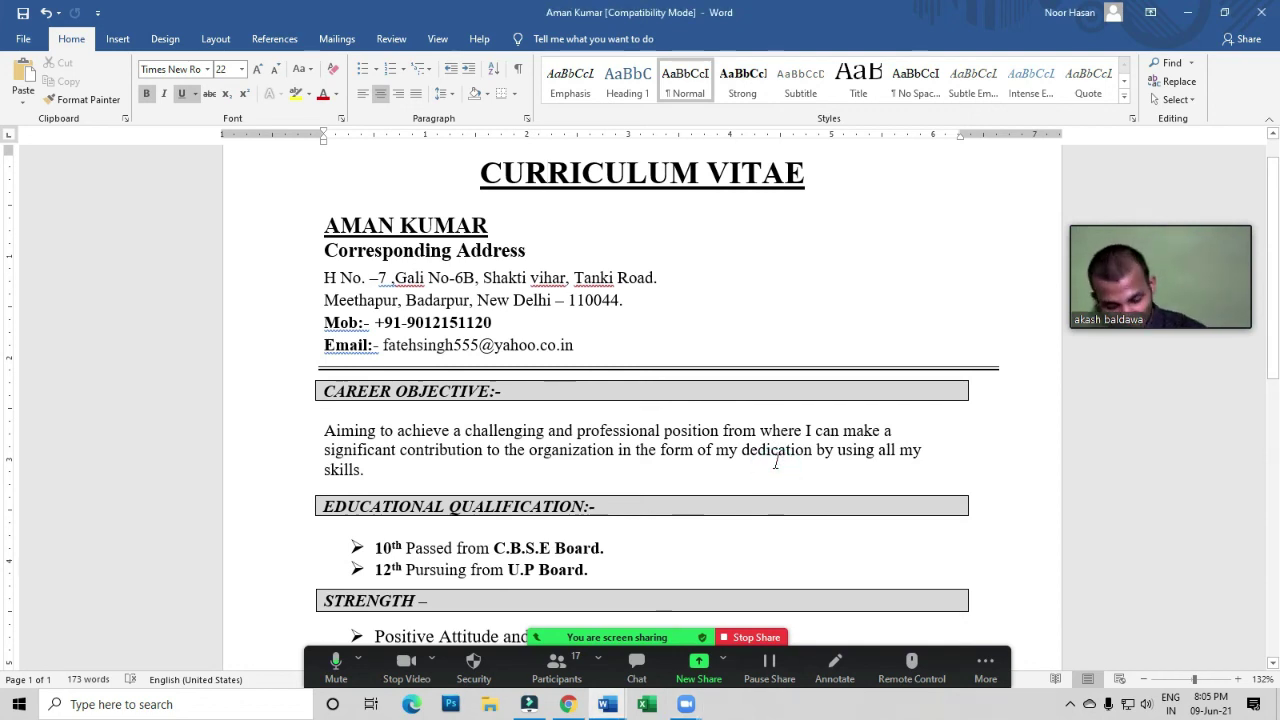